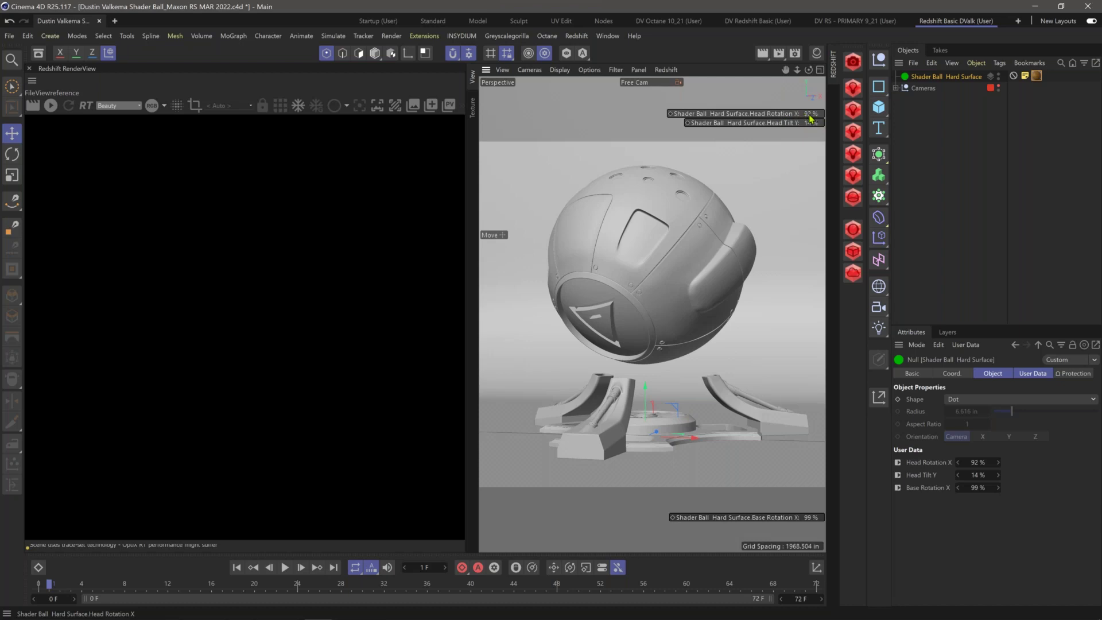
Step: Pose the shader ball with Head Rotation X at 100 %, Head Tilt Y at 10 % and Base Rotation X at 93 %
mouse_move(810, 118)
mouse_down()
mouse_move(789, 115)
mouse_move(808, 120)
mouse_up()
drag(808, 123, 775, 134)
drag(809, 518, 674, 418)
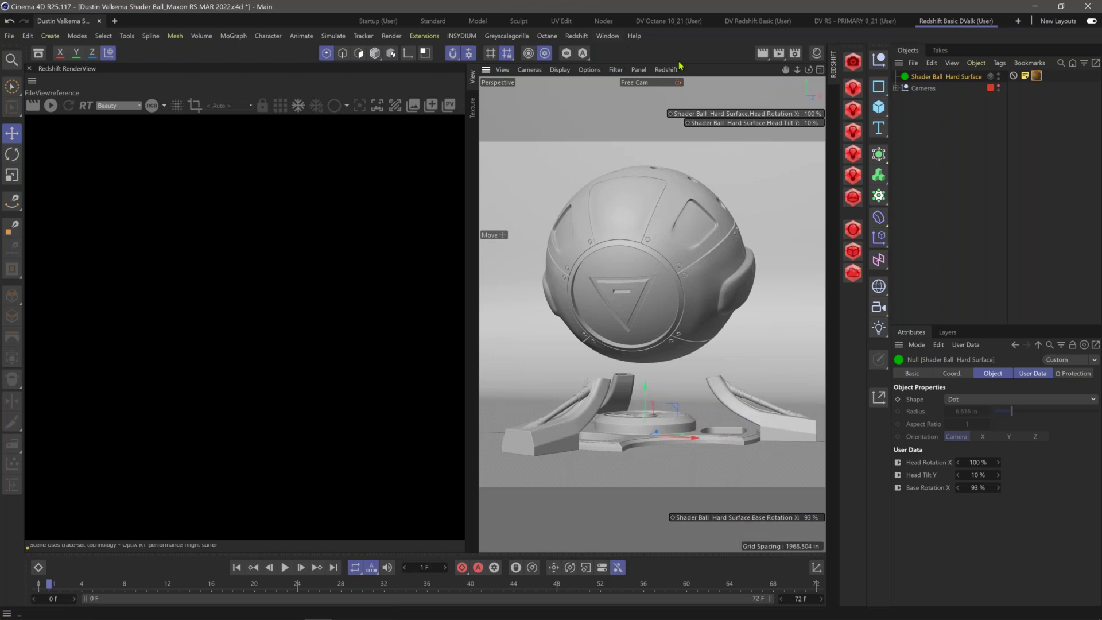
Step: Enlarge the Redshift RenderView, start the live render and frame the shader ball's head for closer inspection
drag(466, 90, 627, 94)
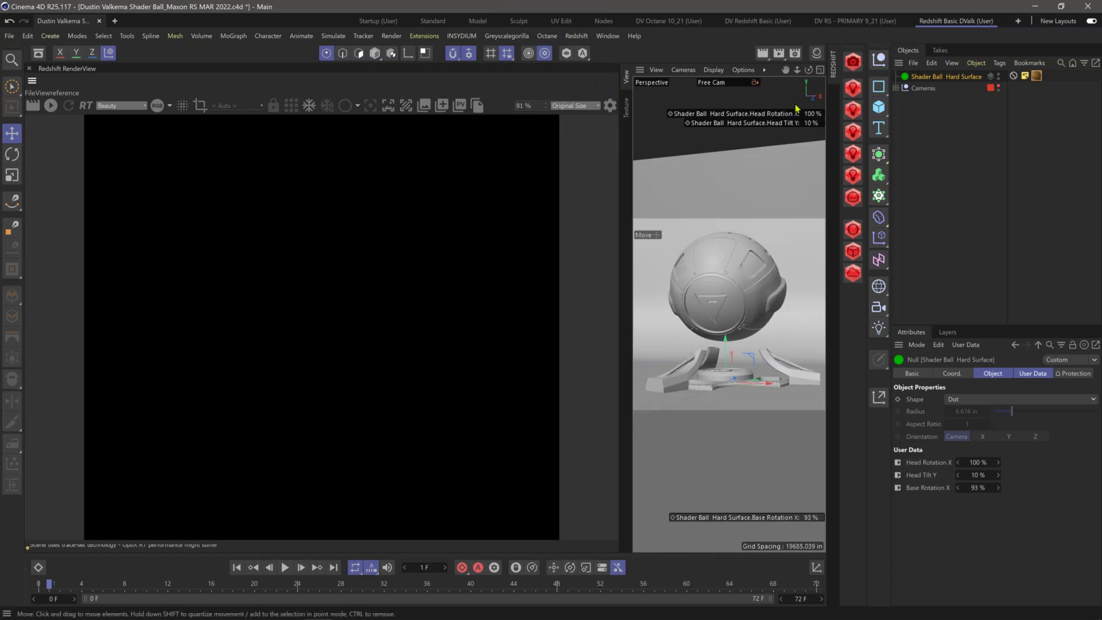
click(51, 106)
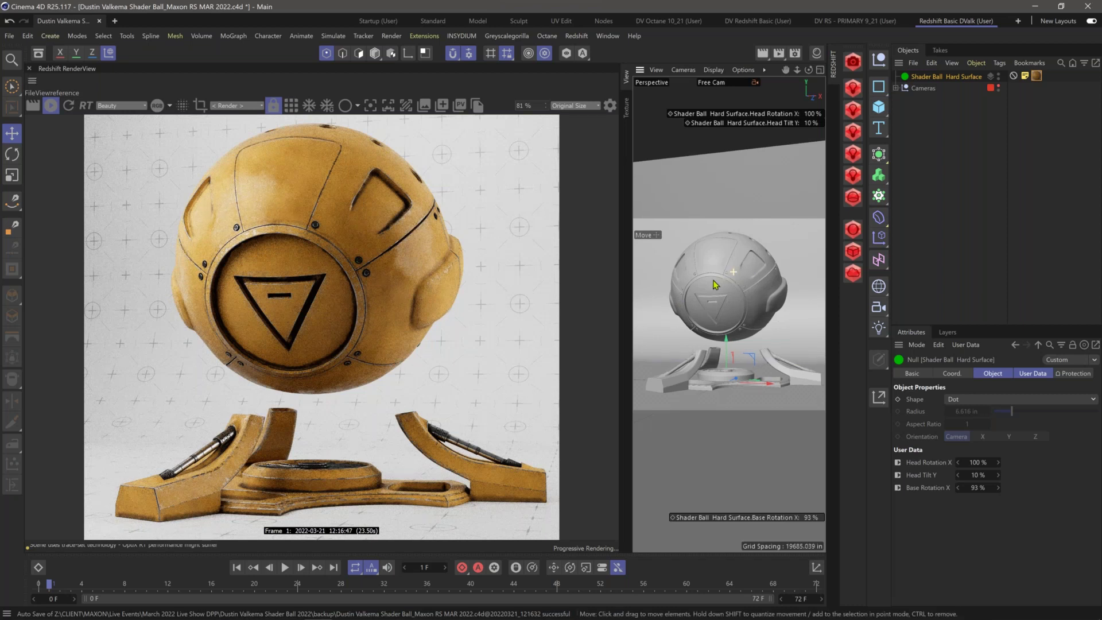
alt+drag(728, 278, 736, 265)
scroll(761, 263, up, 2)
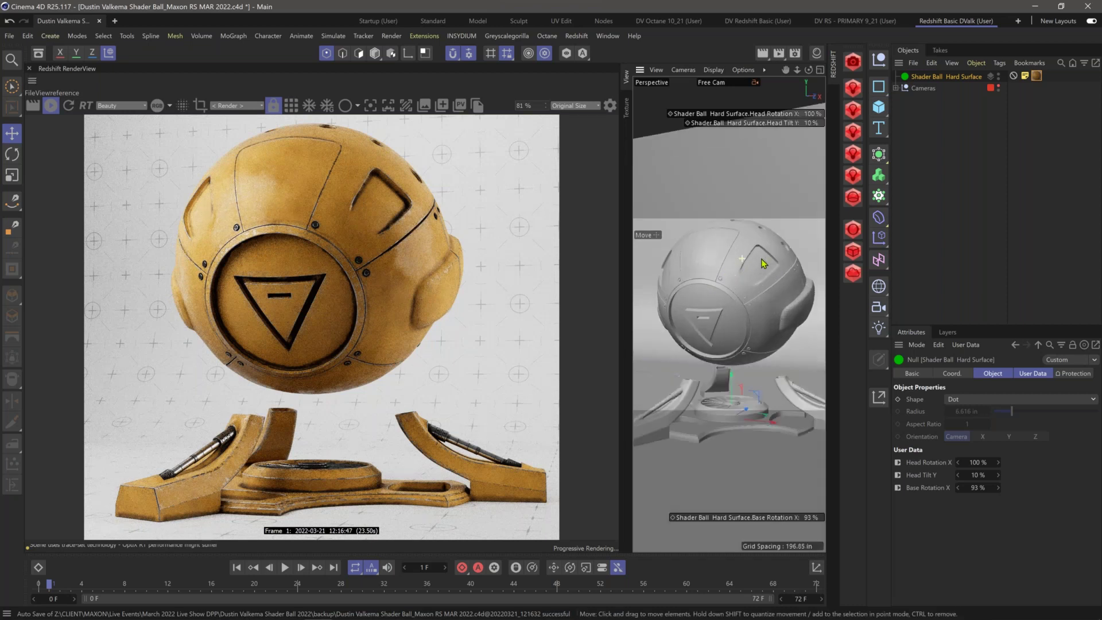
alt+drag(762, 263, 755, 300)
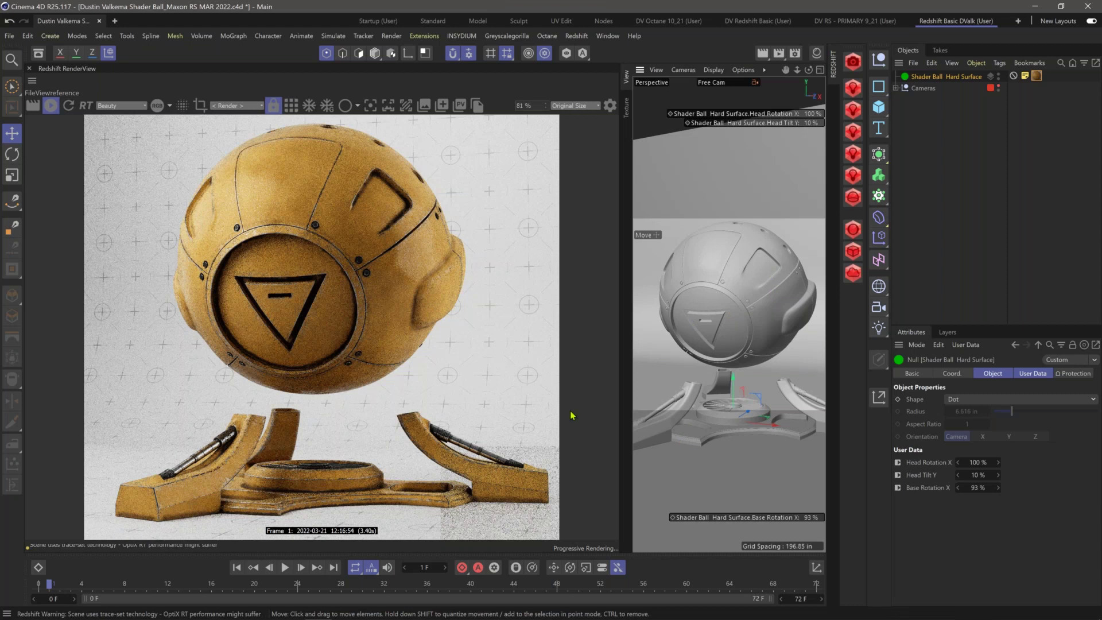
scroll(571, 415, up, 2)
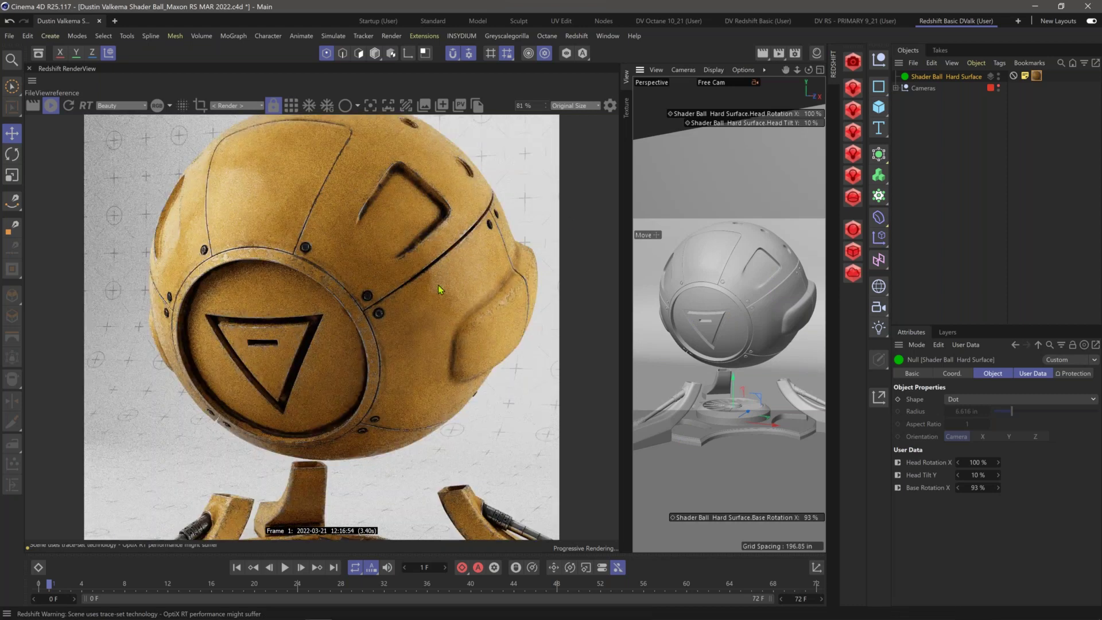
middle_drag(438, 285, 438, 294)
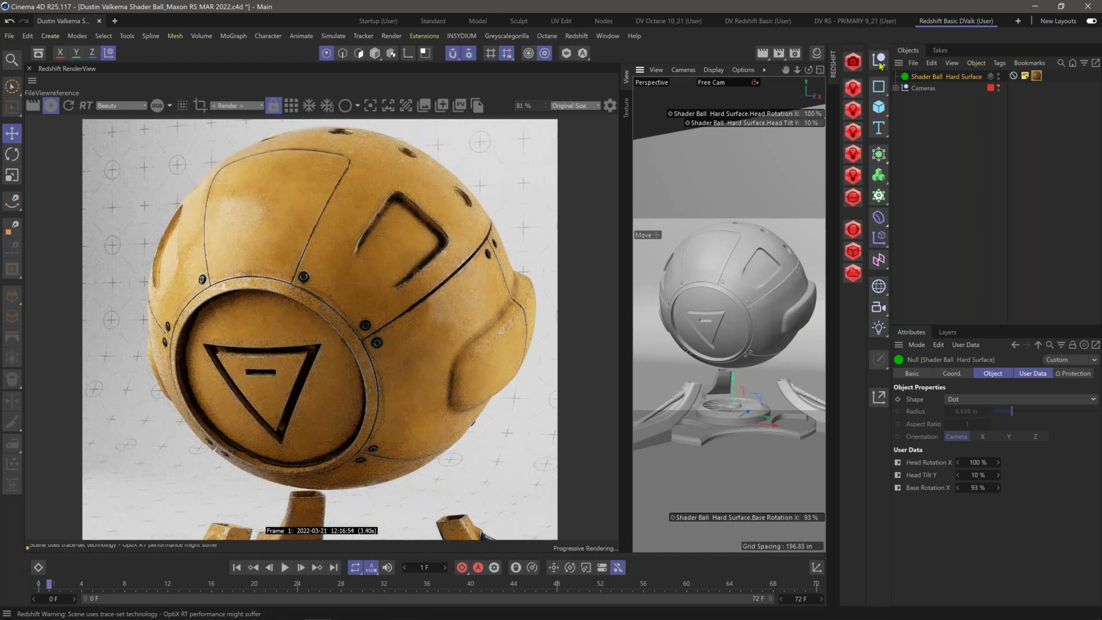
Step: Frame a close-up of the head's panel seams and open the P: Yellow Painted Metal material's shader graph in an enlarged window
click(817, 54)
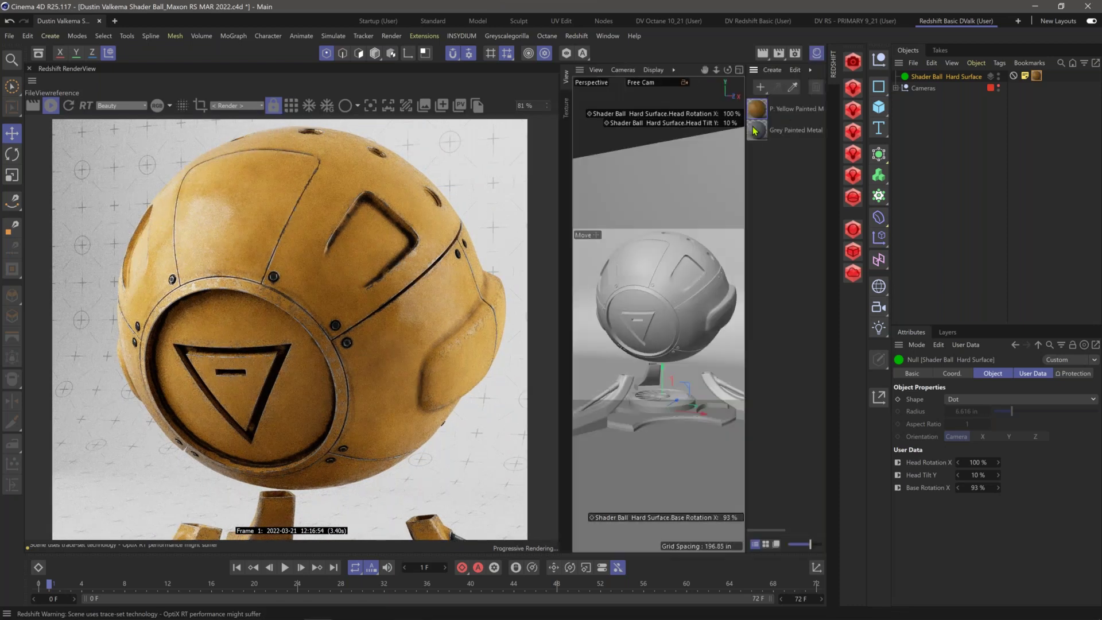
click(781, 111)
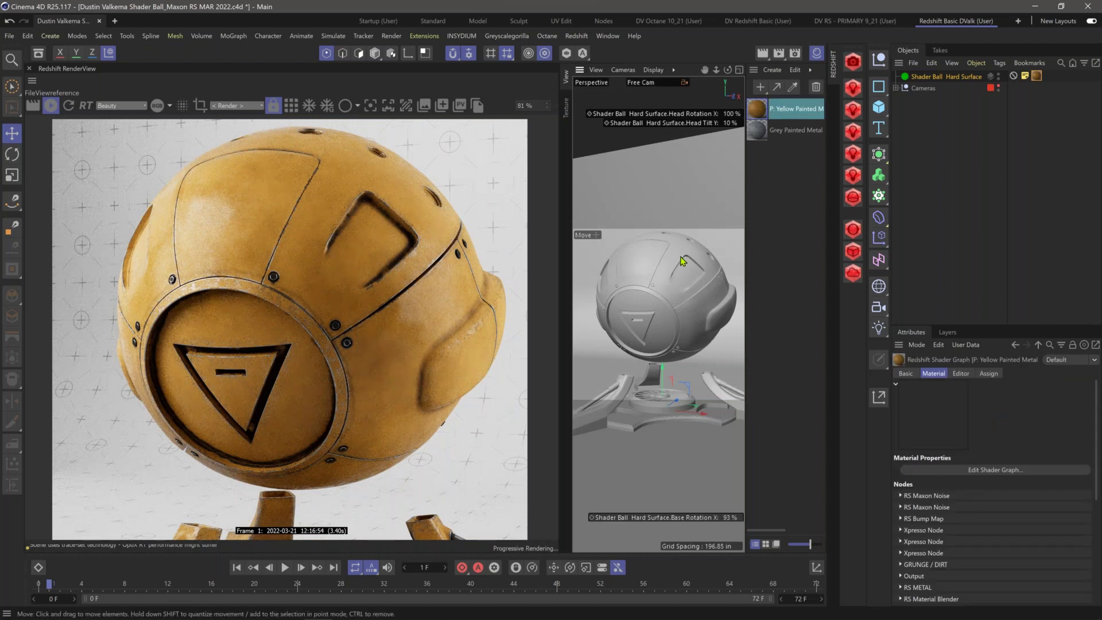
scroll(699, 258, up, 3)
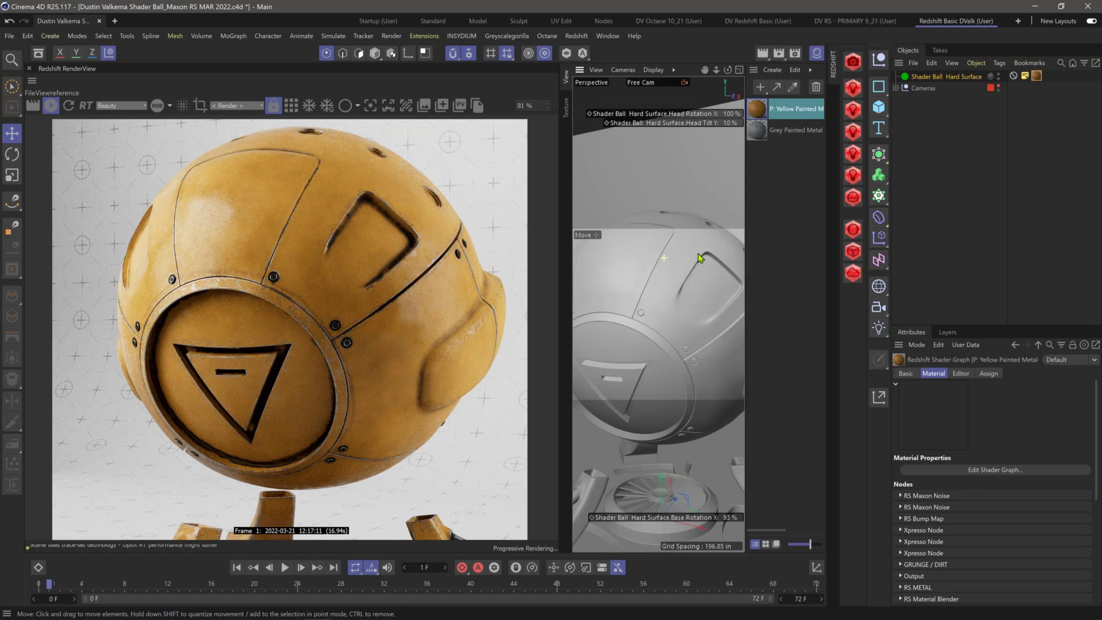
scroll(674, 276, up, 1)
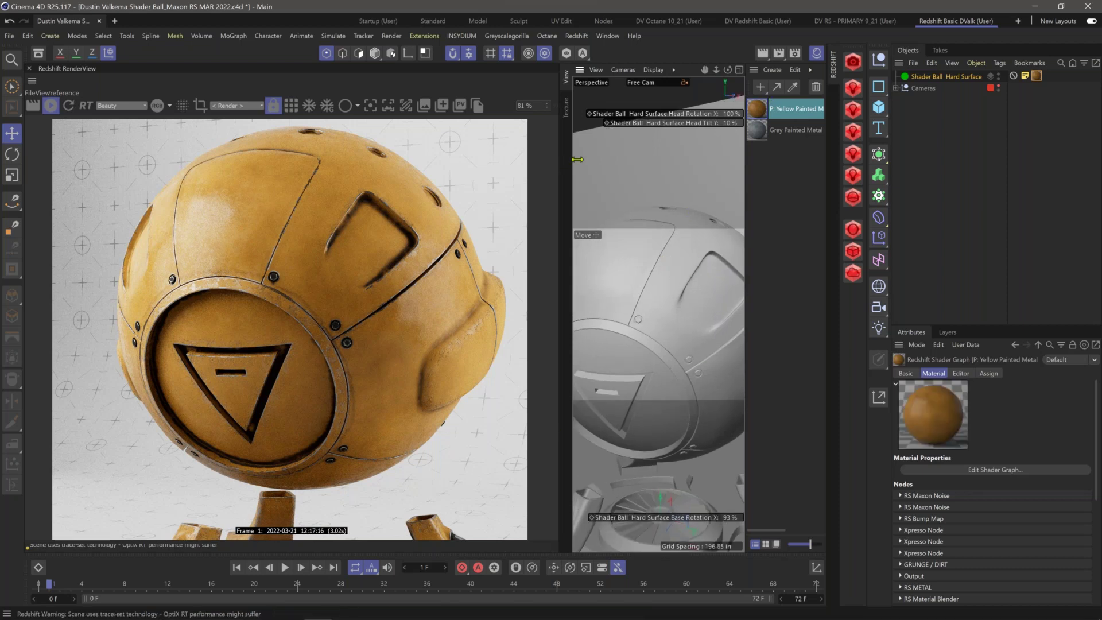
drag(577, 160, 596, 156)
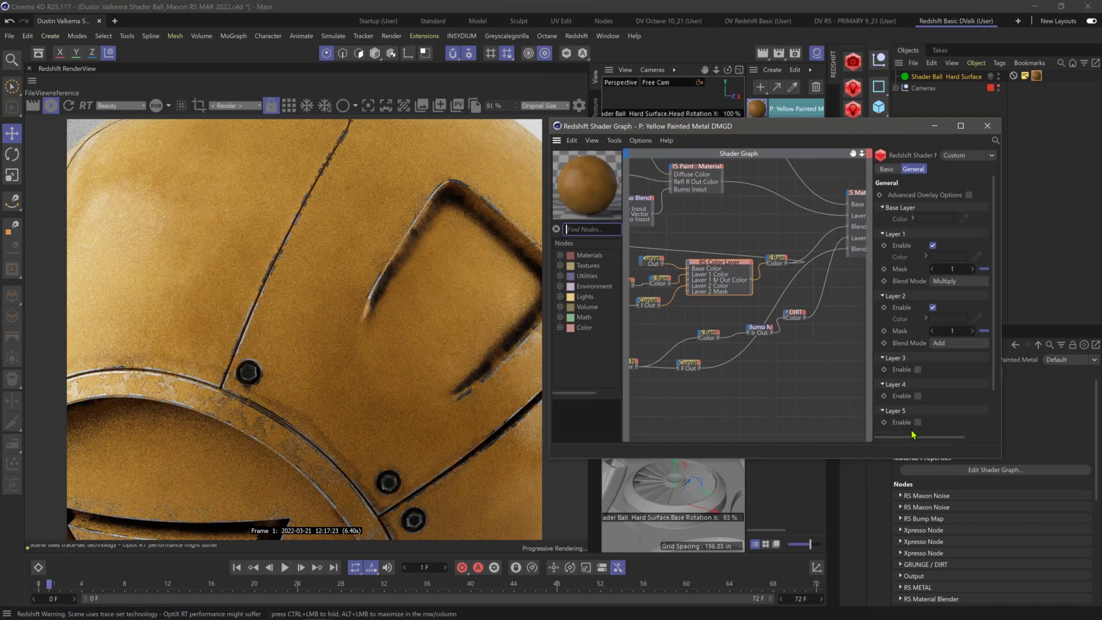
drag(1069, 602, 1101, 589)
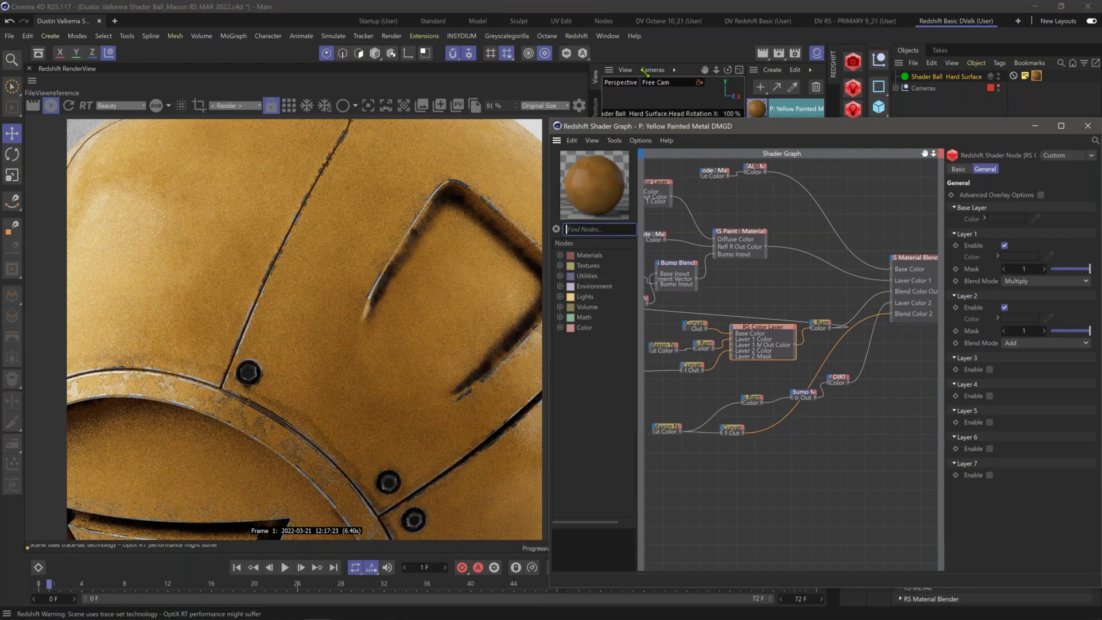
Step: Look over the paint's RS Color Layer and route the RS METAL material to the output to preview it alone
middle_drag(738, 300, 770, 323)
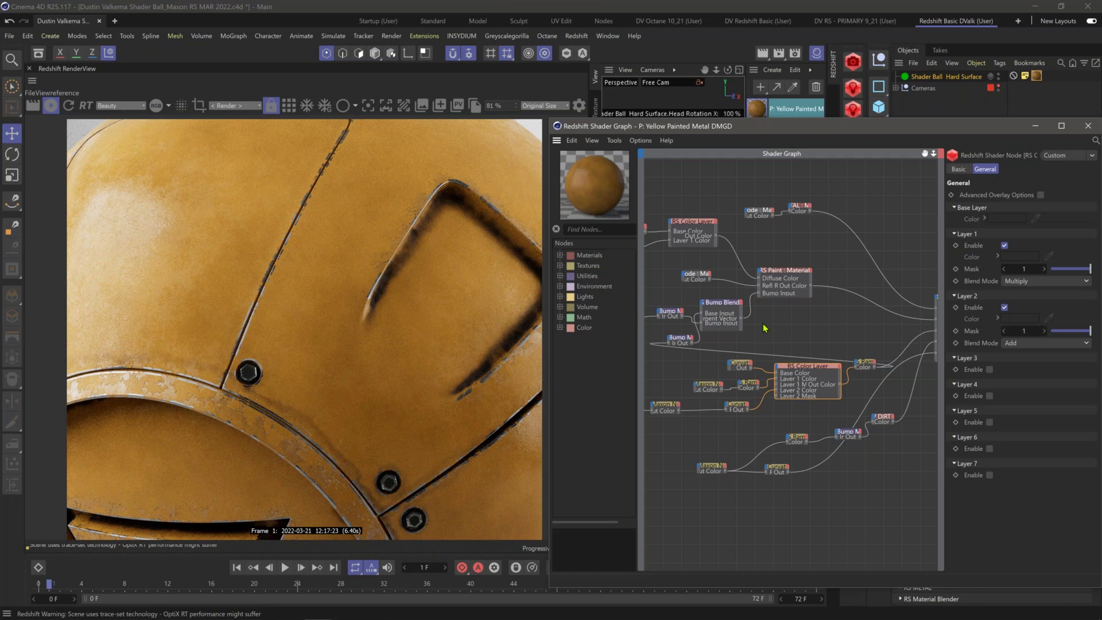
middle_drag(800, 345, 861, 370)
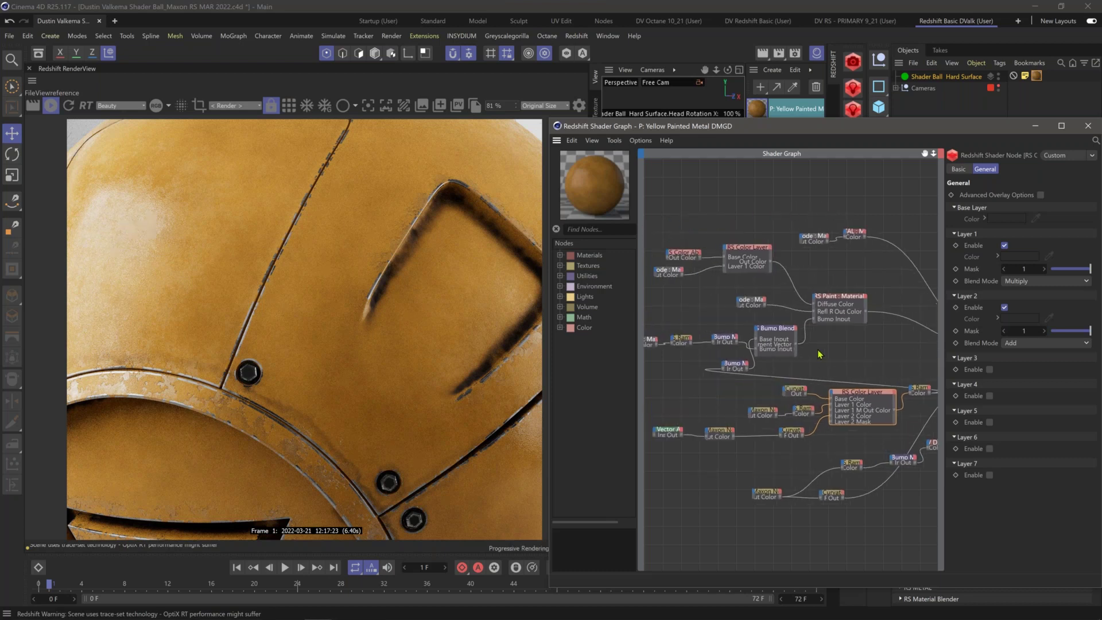
click(746, 254)
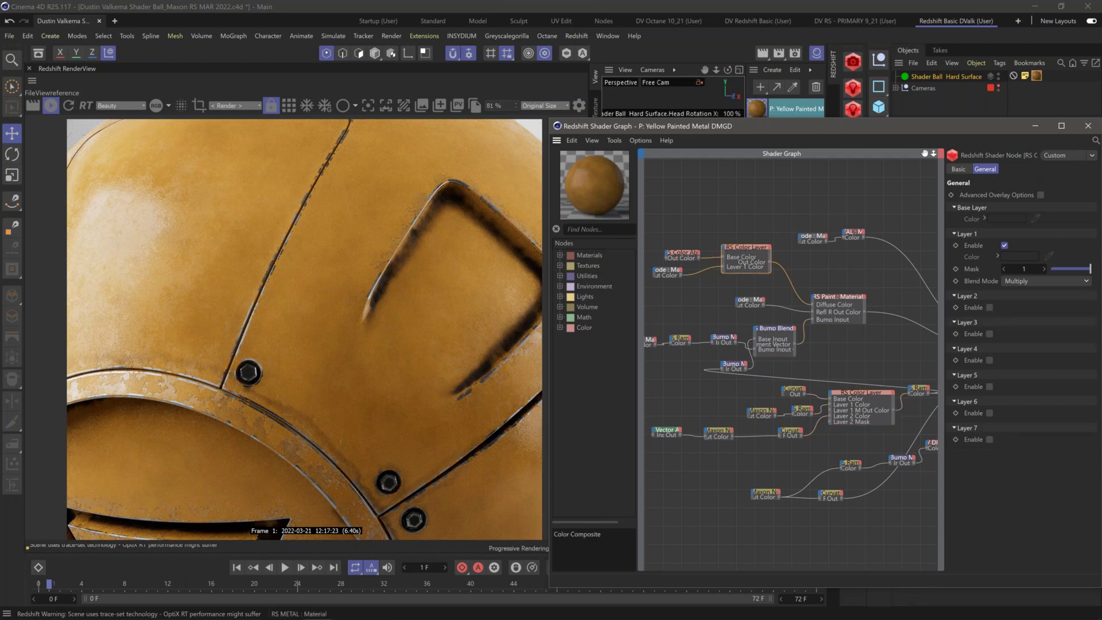
click(852, 237)
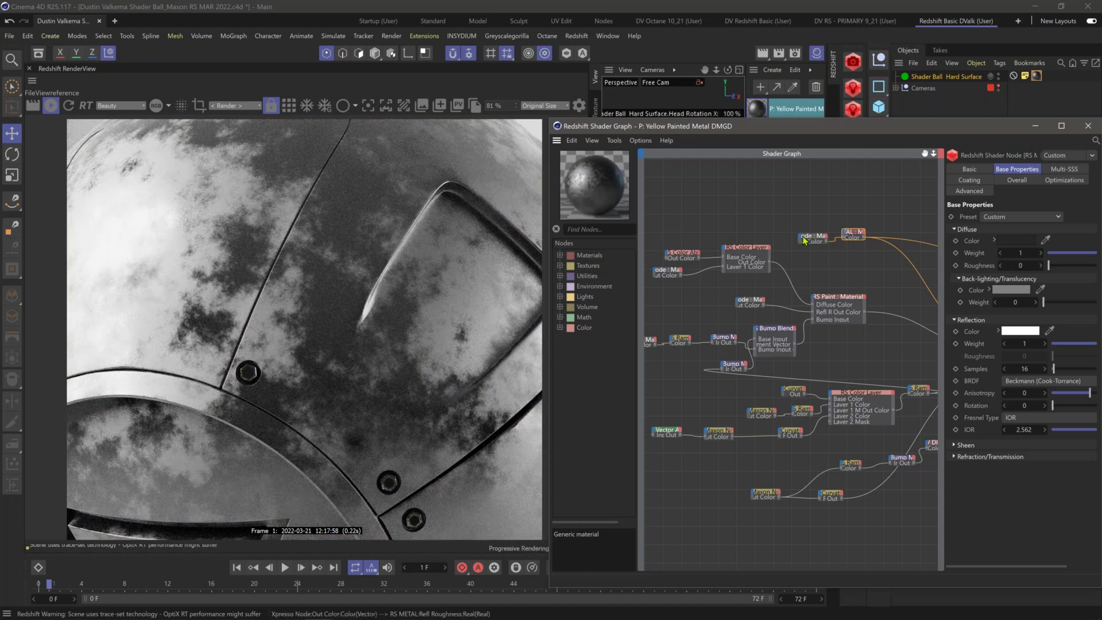
Step: Examine the Maxon Noise driving the METAL material's reflection roughness, then the METAL material's base properties
click(842, 236)
drag(972, 241, 1060, 189)
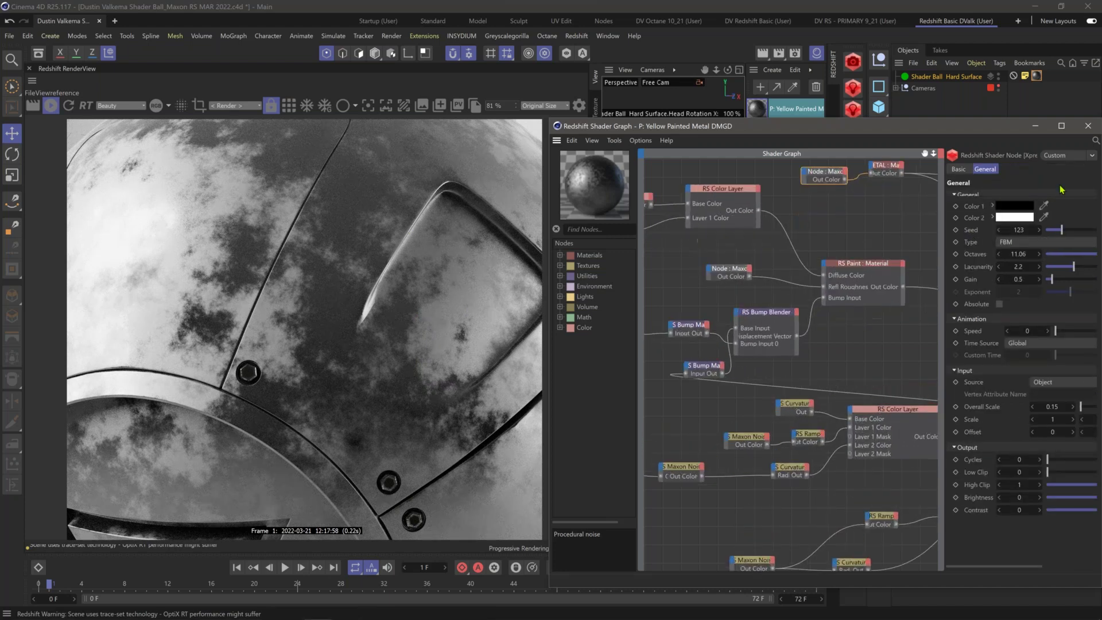
alt+right_drag(1060, 189, 1072, 189)
alt+middle_drag(845, 279, 806, 371)
alt+right_drag(777, 246, 712, 334)
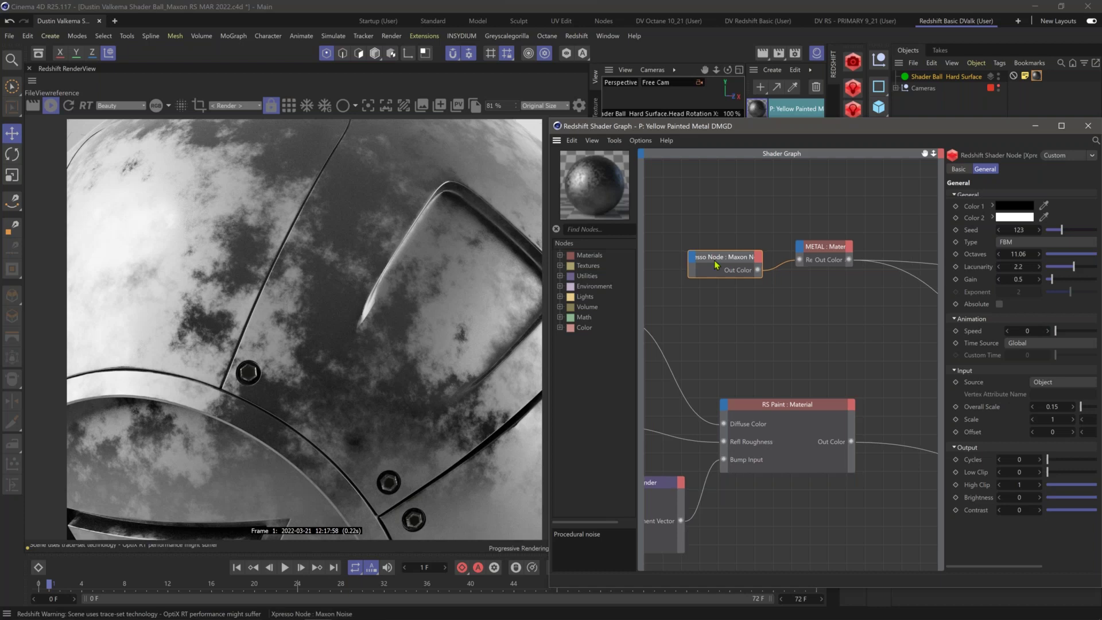
click(826, 251)
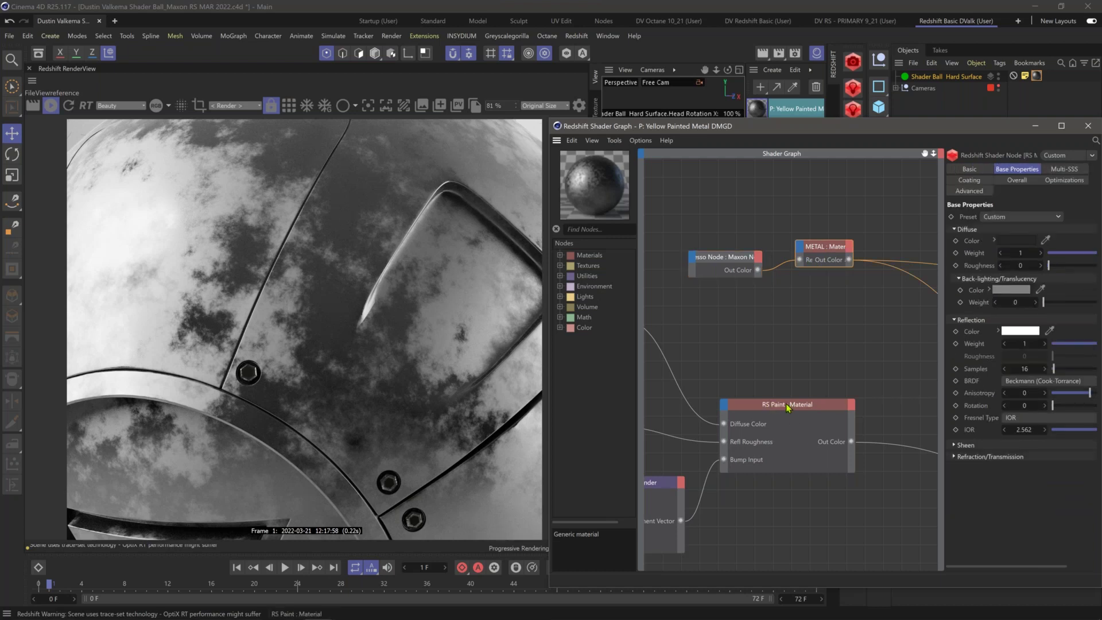
Step: Route the RS Paint material to the output to preview it alone and examine the nodes feeding it
click(786, 404)
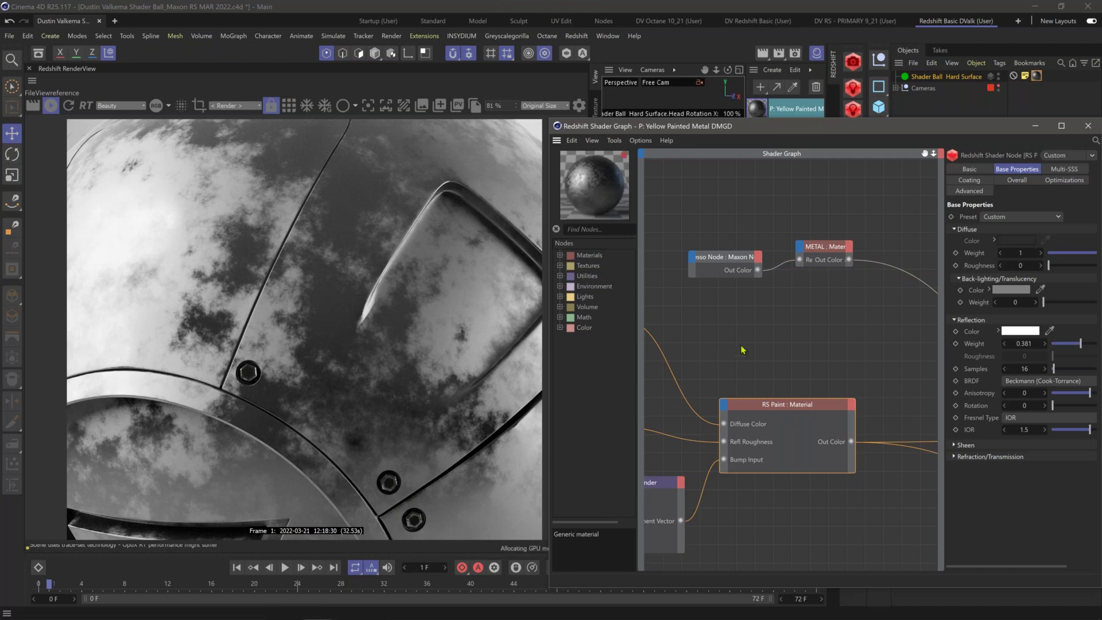
middle_drag(778, 352, 879, 311)
scroll(798, 334, down, 1)
scroll(711, 340, down, 3)
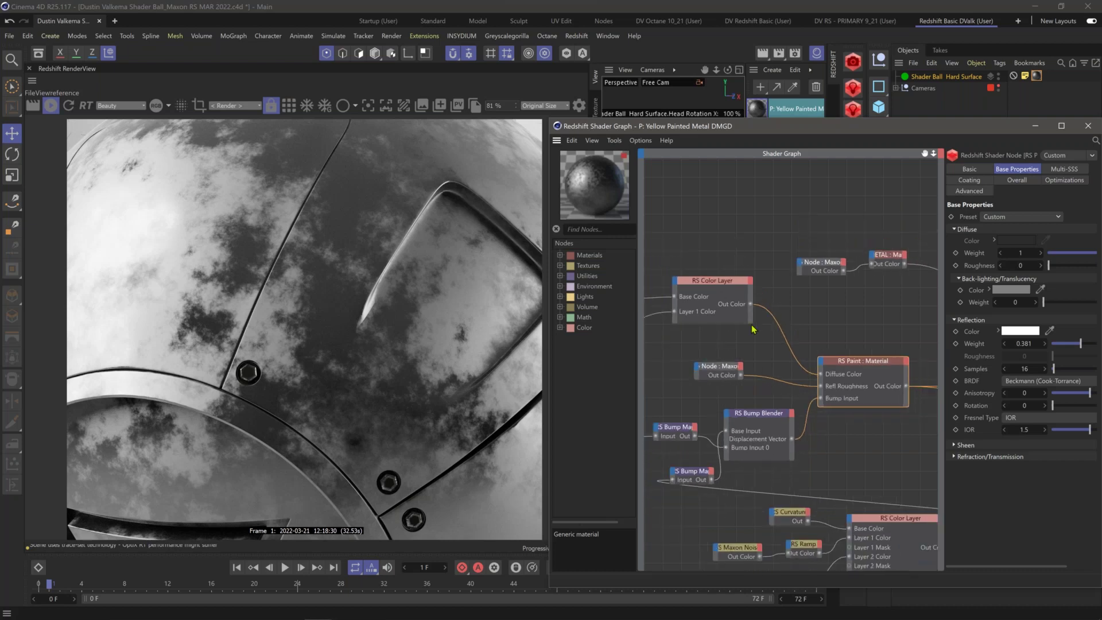
middle_drag(760, 320, 794, 306)
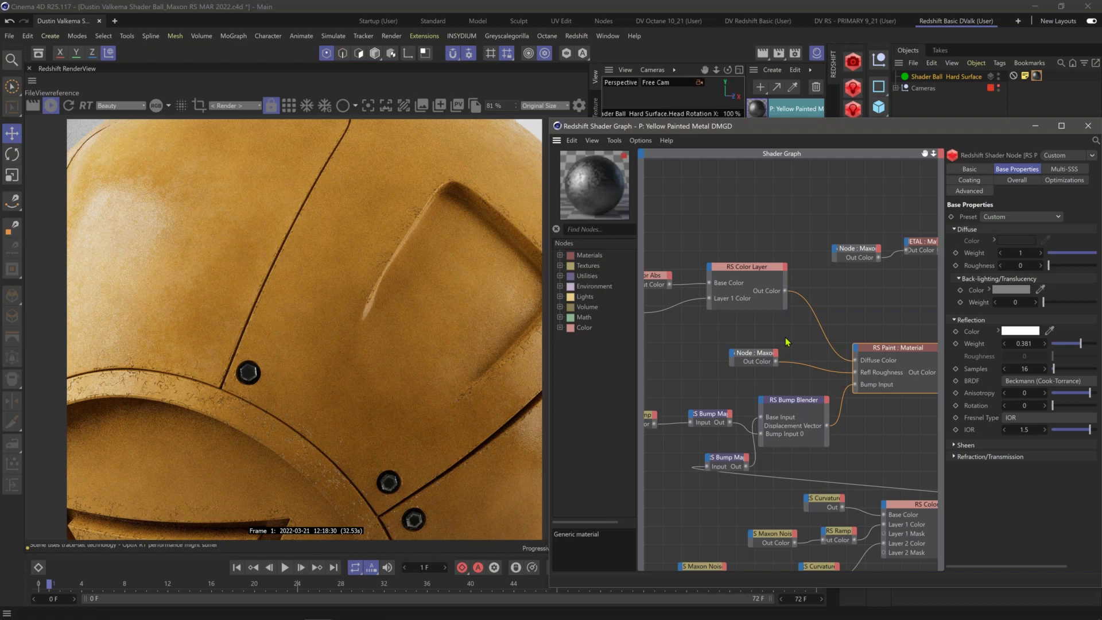
middle_drag(768, 340, 817, 350)
Step: Inspect the RS Color Layer feeding the paint's diffuse color and route the RS Color Abs node to the output for preview
click(795, 279)
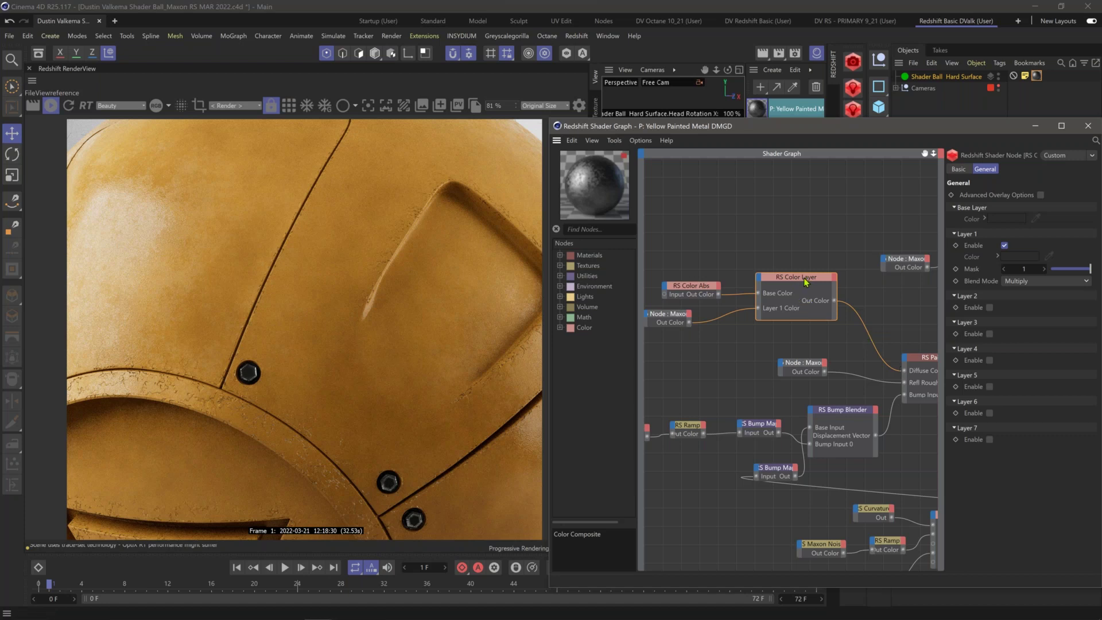
click(687, 290)
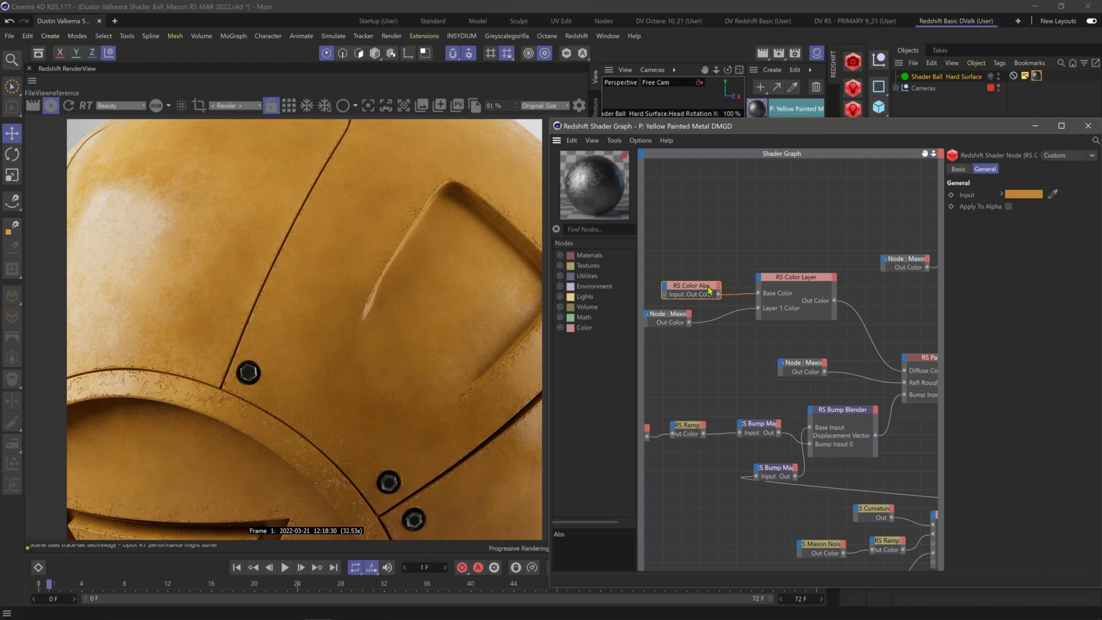
drag(712, 279, 713, 280)
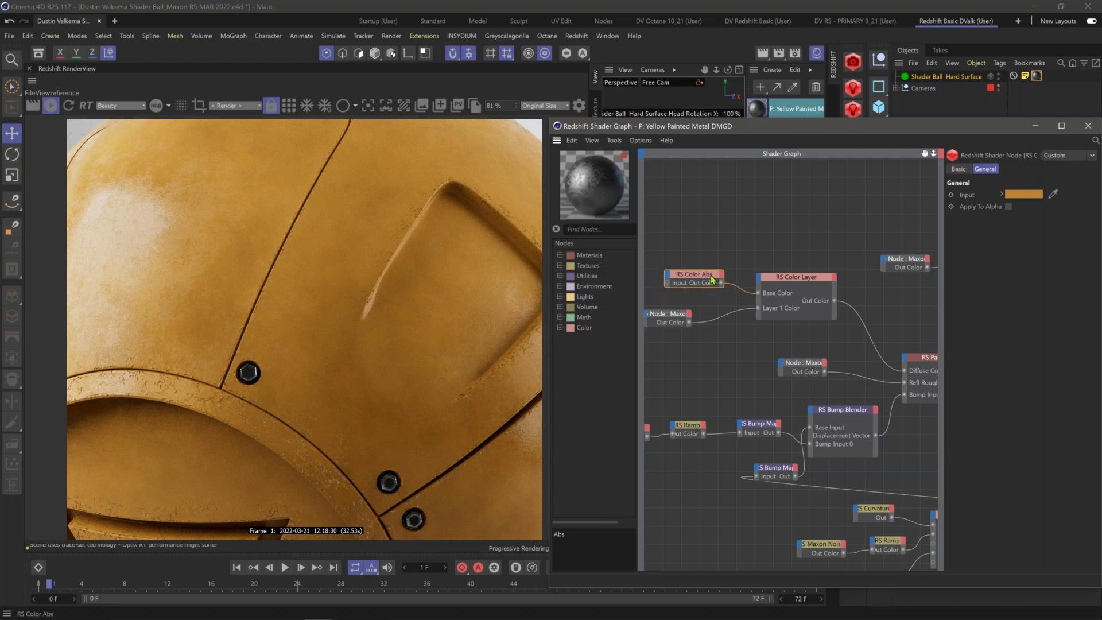
key(ctrl+z)
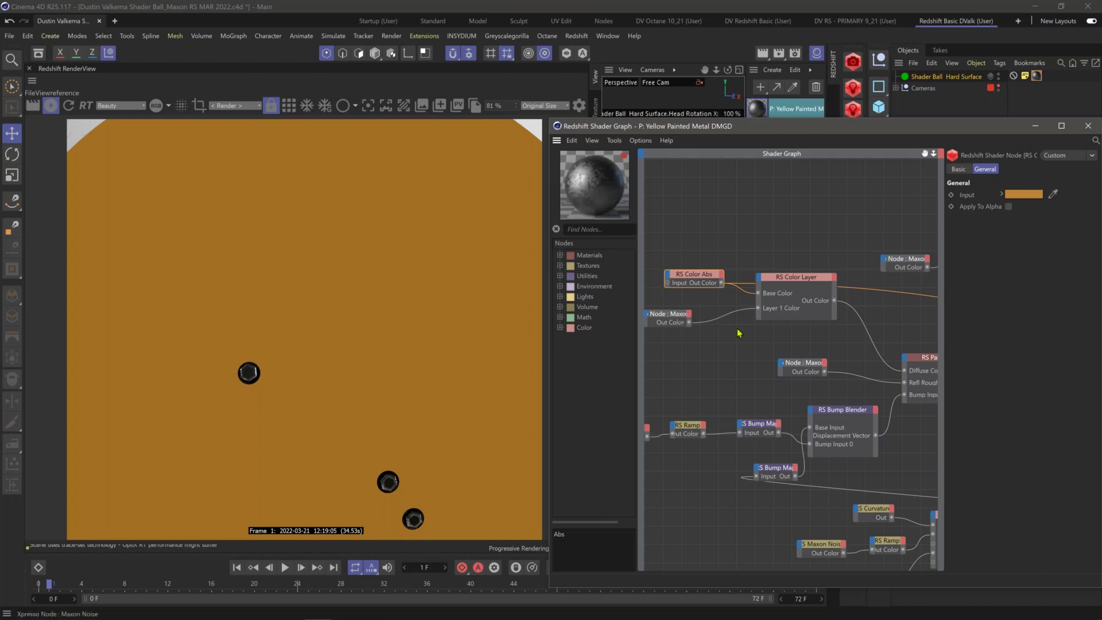
Step: Inspect the Maxon Noise feeding Layer 1 Color and preview the paint's combined RS Color Layer through the output
click(680, 318)
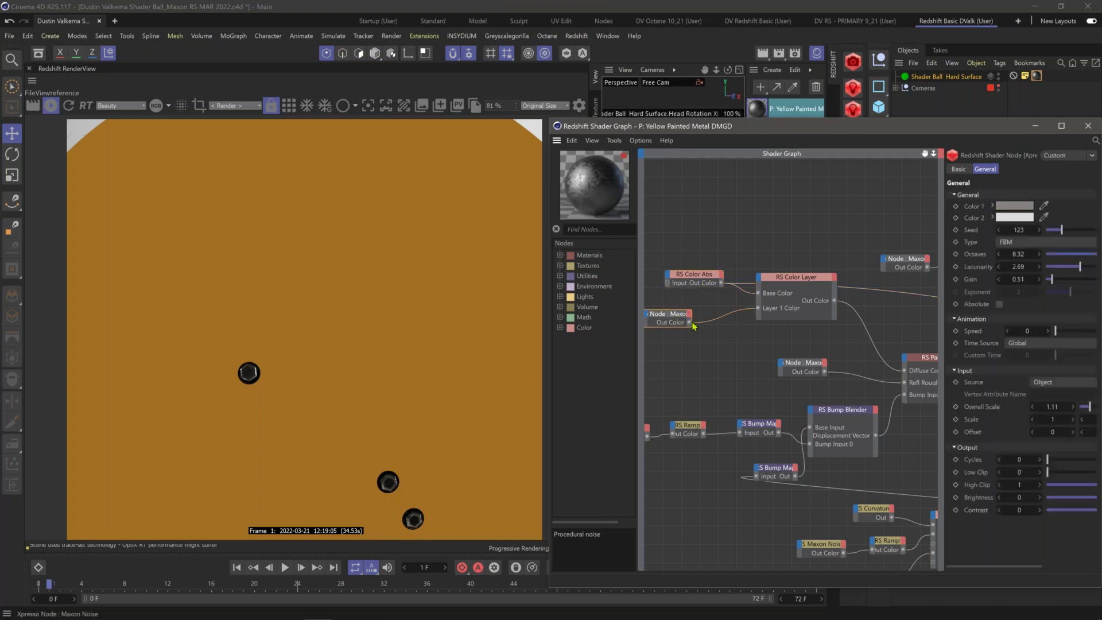
click(783, 280)
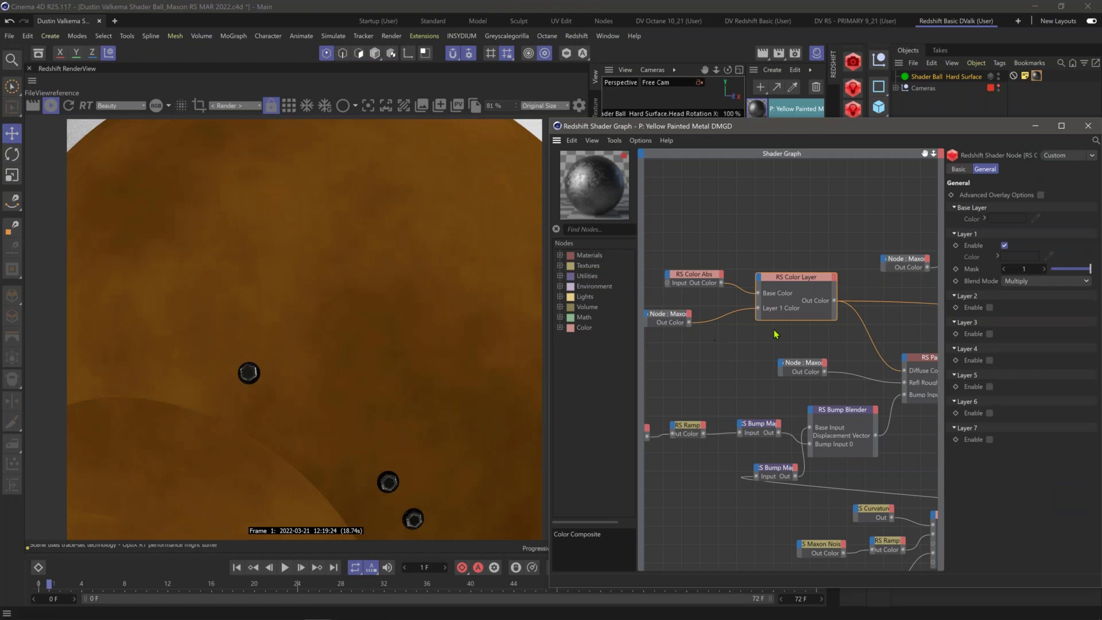
alt+right_drag(775, 334, 624, 317)
alt+middle_drag(792, 370, 703, 299)
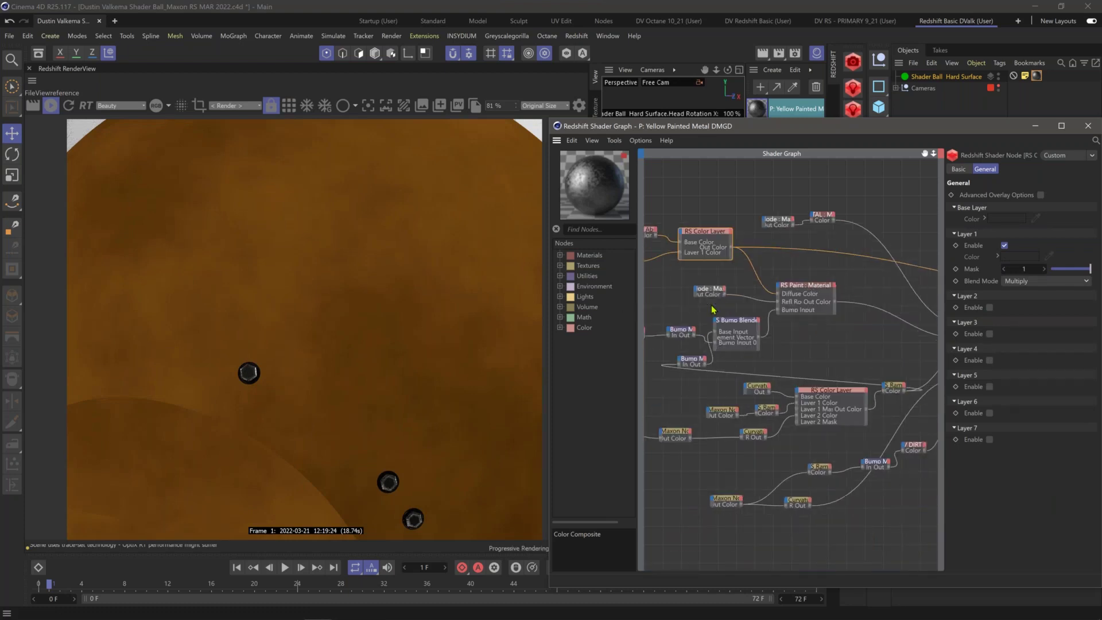
Step: Reconnect the RS Paint material to the output and trace its connections to the RS Material Blender and output node
click(808, 292)
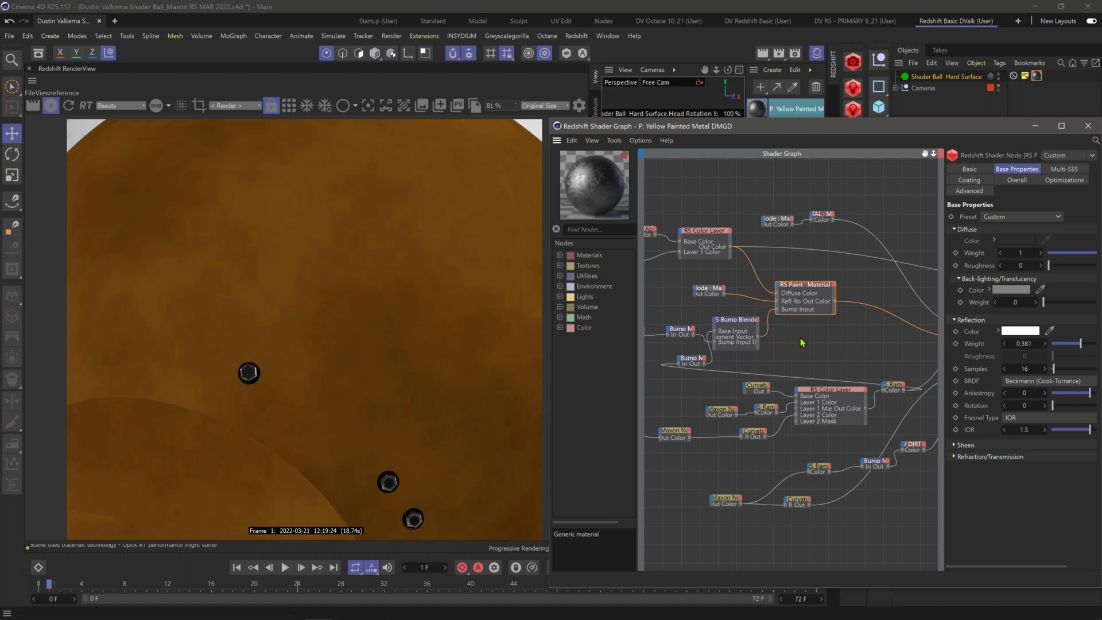
alt+middle_drag(818, 310, 816, 270)
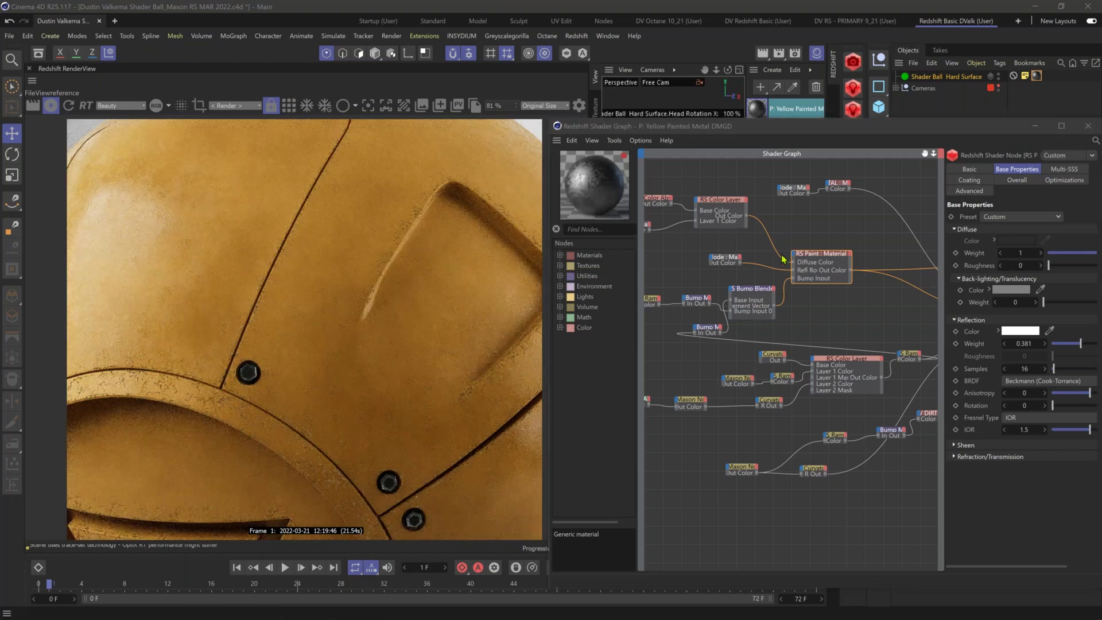
click(812, 270)
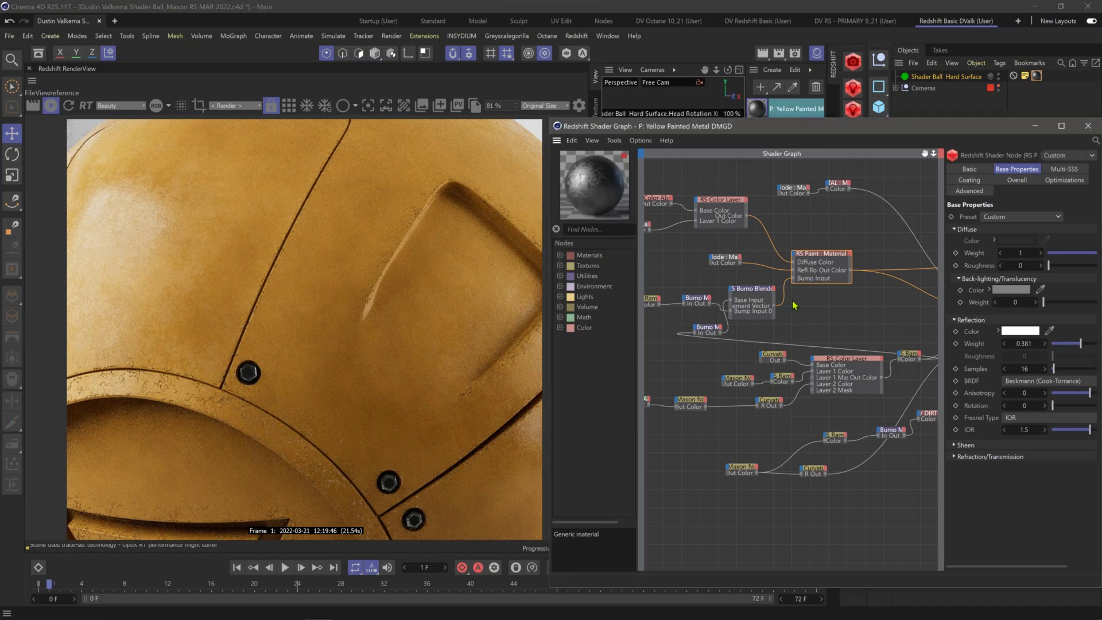
alt+middle_drag(798, 324, 693, 349)
alt+middle_drag(866, 279, 806, 307)
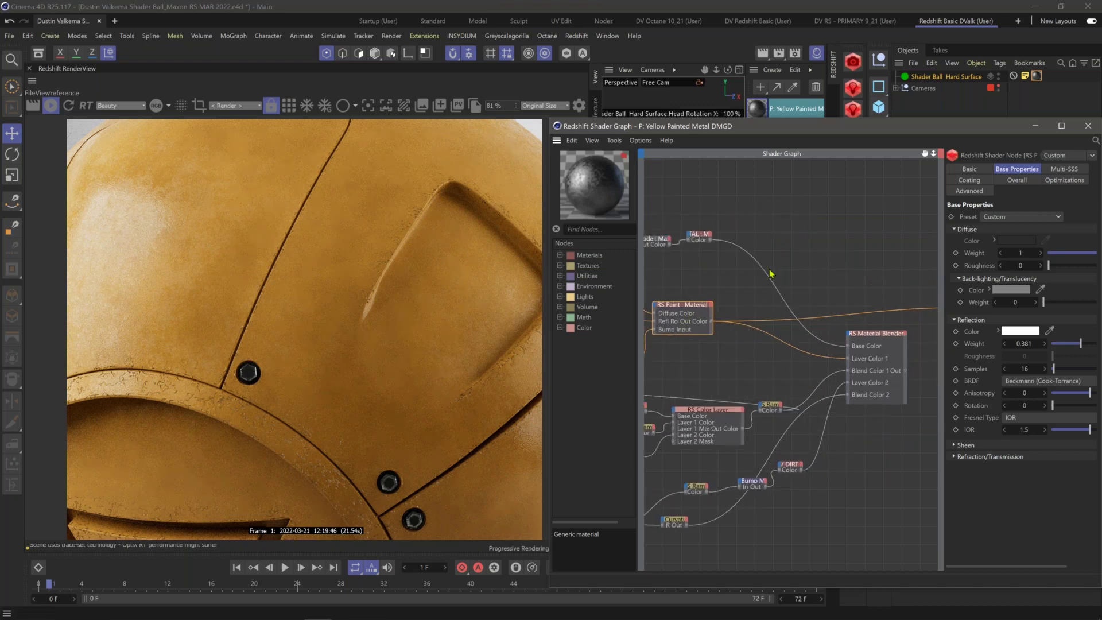
alt+right_drag(769, 275, 907, 310)
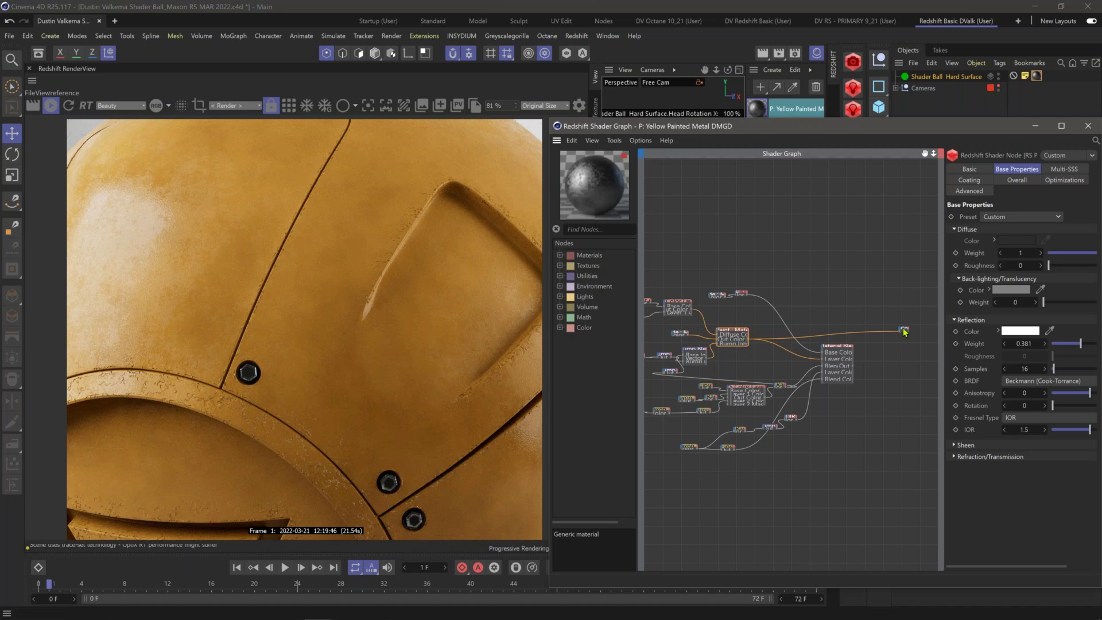
Step: Select the edge mask's RS Color Layer node and look up the Connect Node to Output shortcut by filtering the Command Manager for "connect"
scroll(774, 358, up, 3)
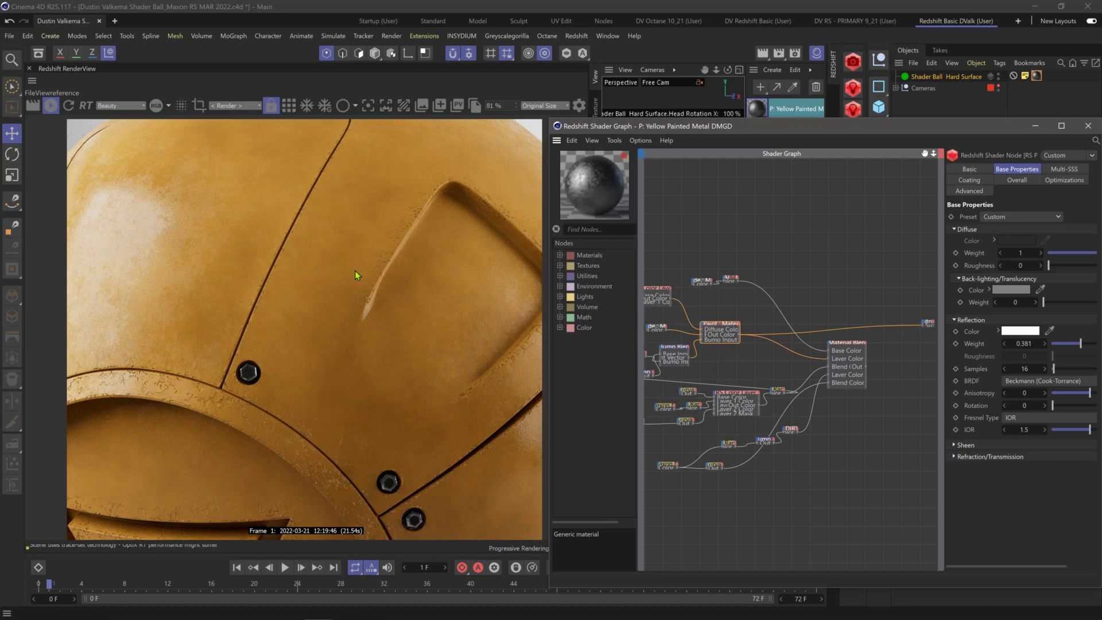
click(742, 402)
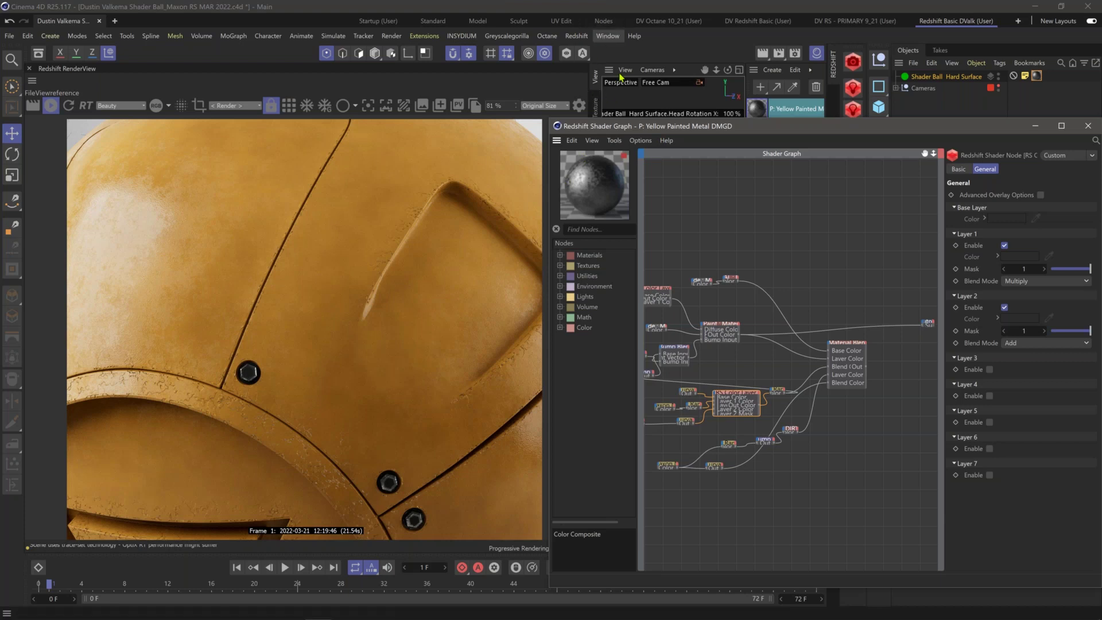
click(615, 37)
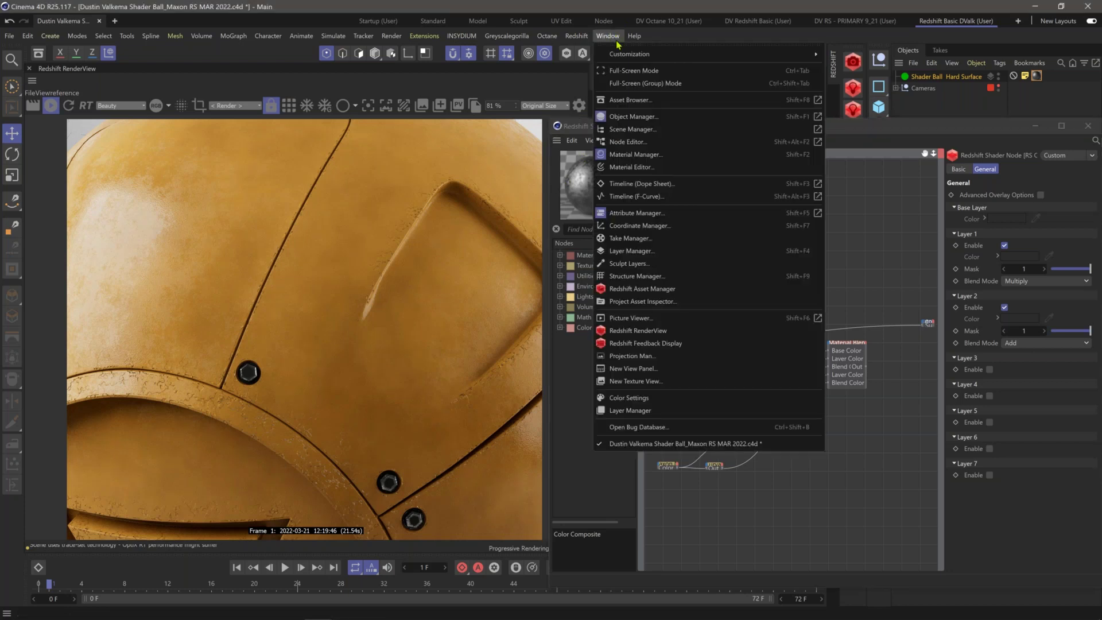
mouse_move(628, 59)
mouse_move(809, 53)
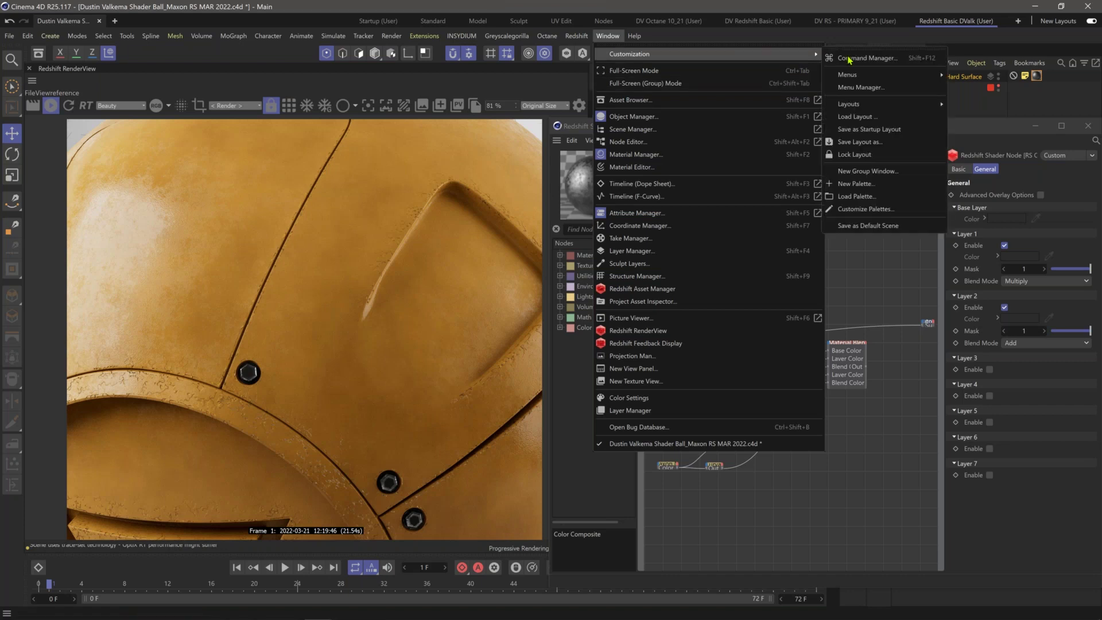
click(849, 58)
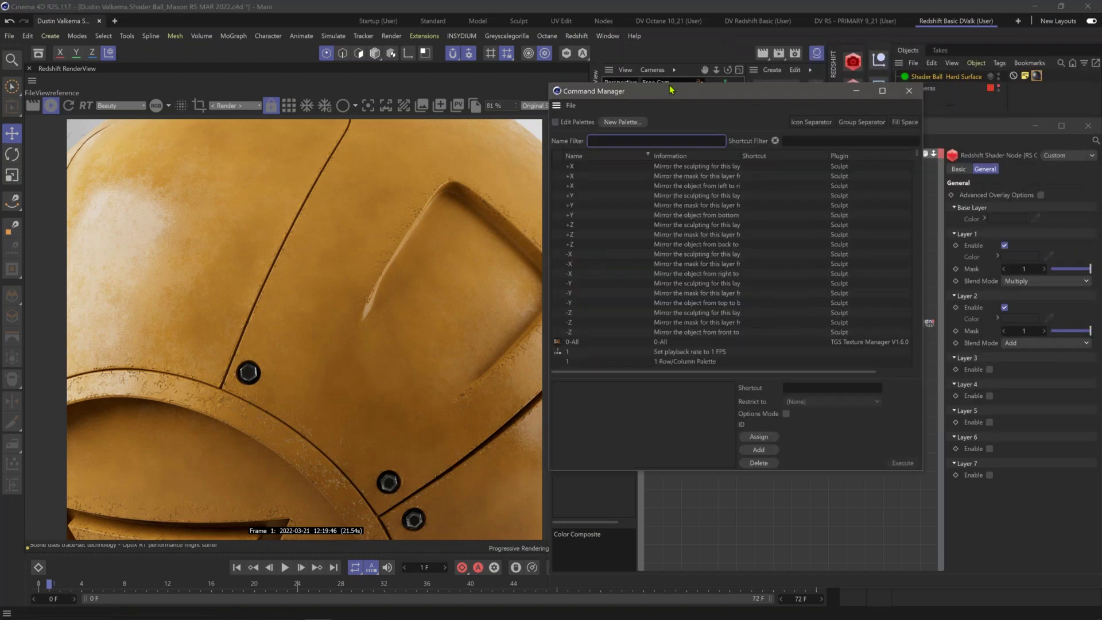
click(659, 181)
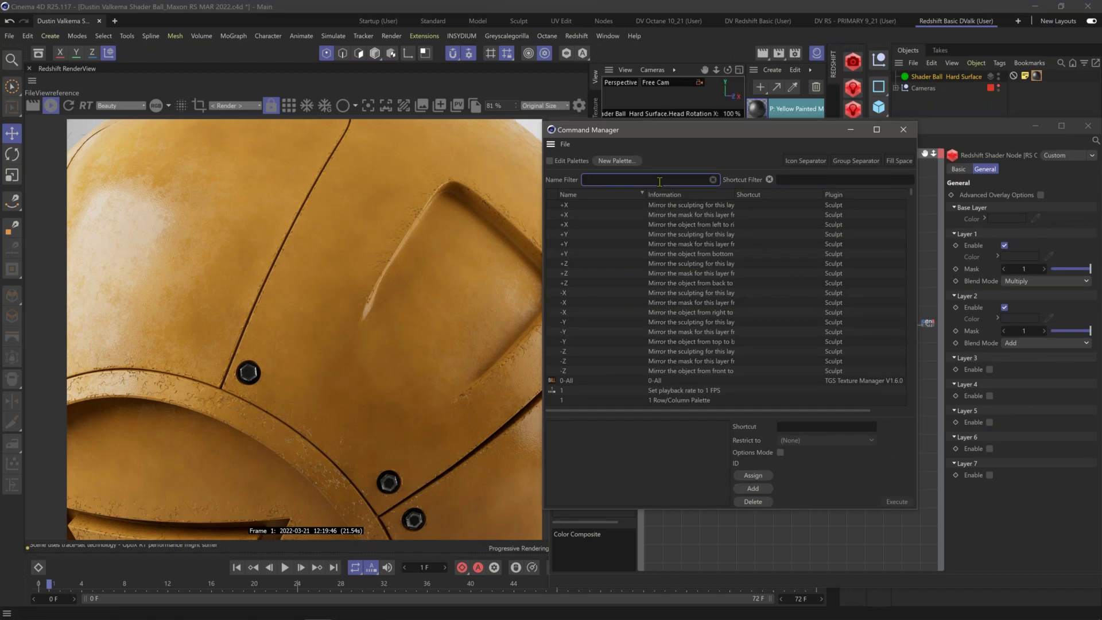
text(connect)
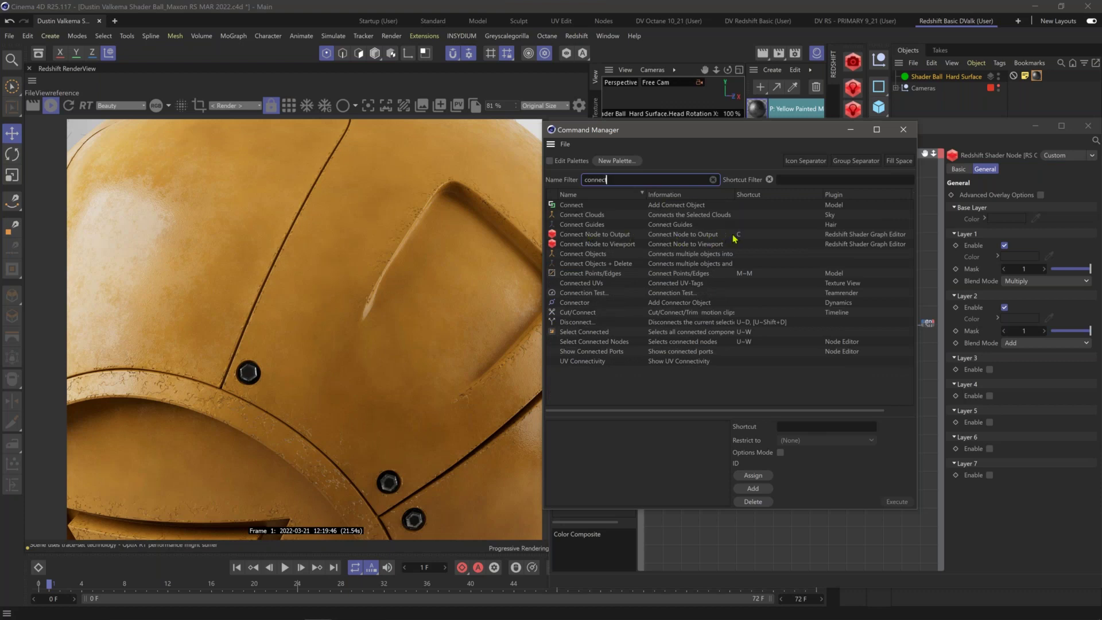
click(697, 237)
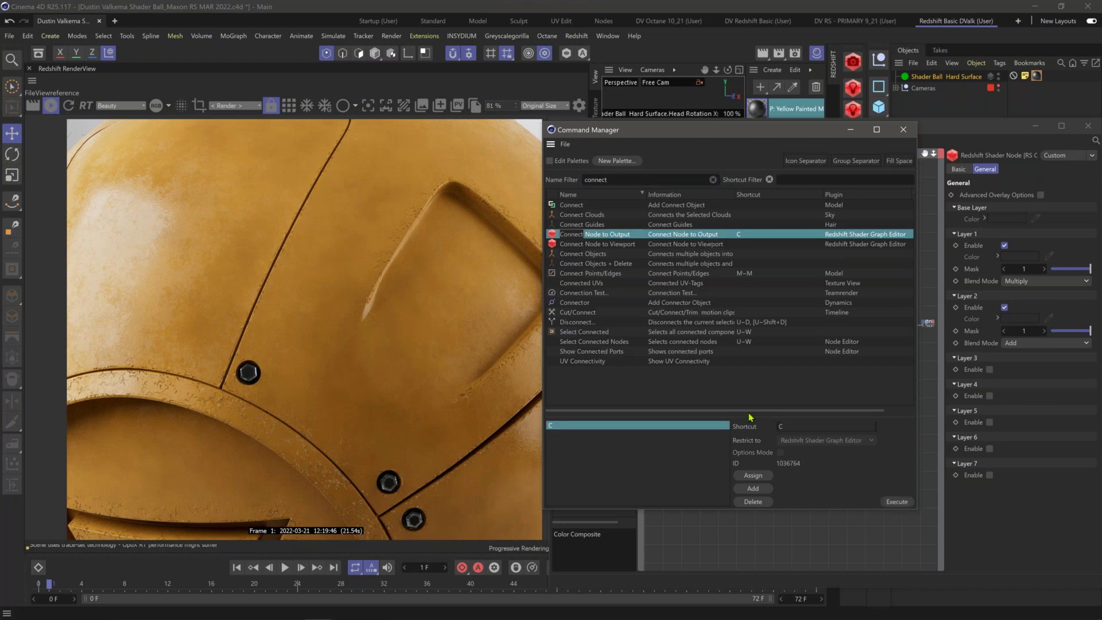
click(788, 429)
click(902, 129)
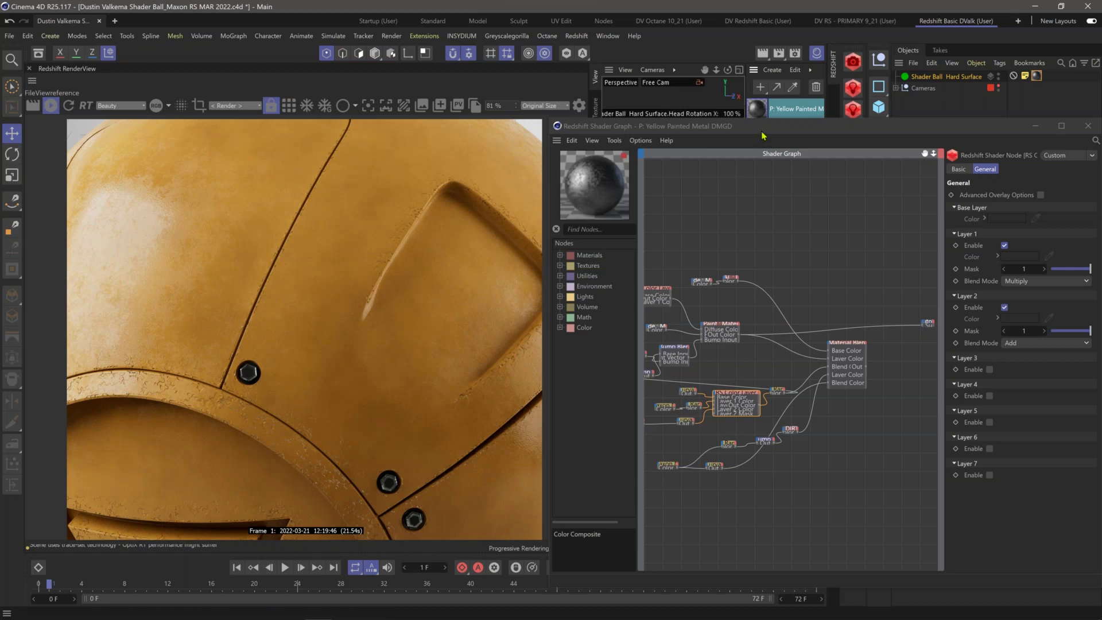
Step: Route the edge mask's RS Color Layer to the output to preview it and widen the Shader Graph window
mouse_move(763, 135)
mouse_down()
mouse_move(732, 147)
mouse_move(746, 133)
mouse_up()
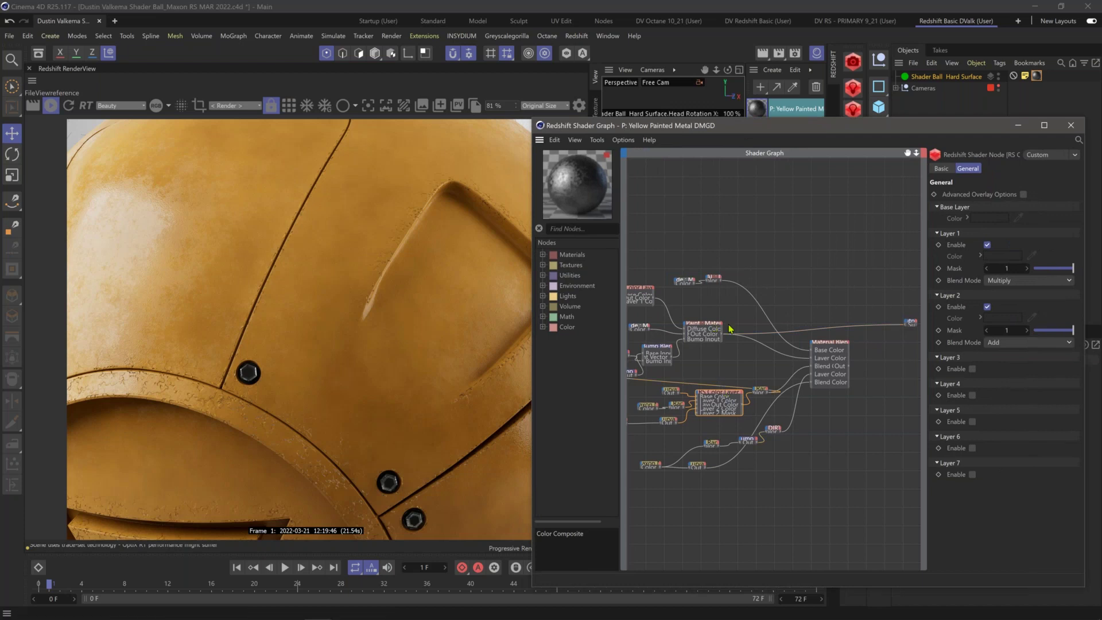
mouse_move(729, 328)
middle_down()
mouse_move(749, 319)
mouse_move(741, 314)
middle_up()
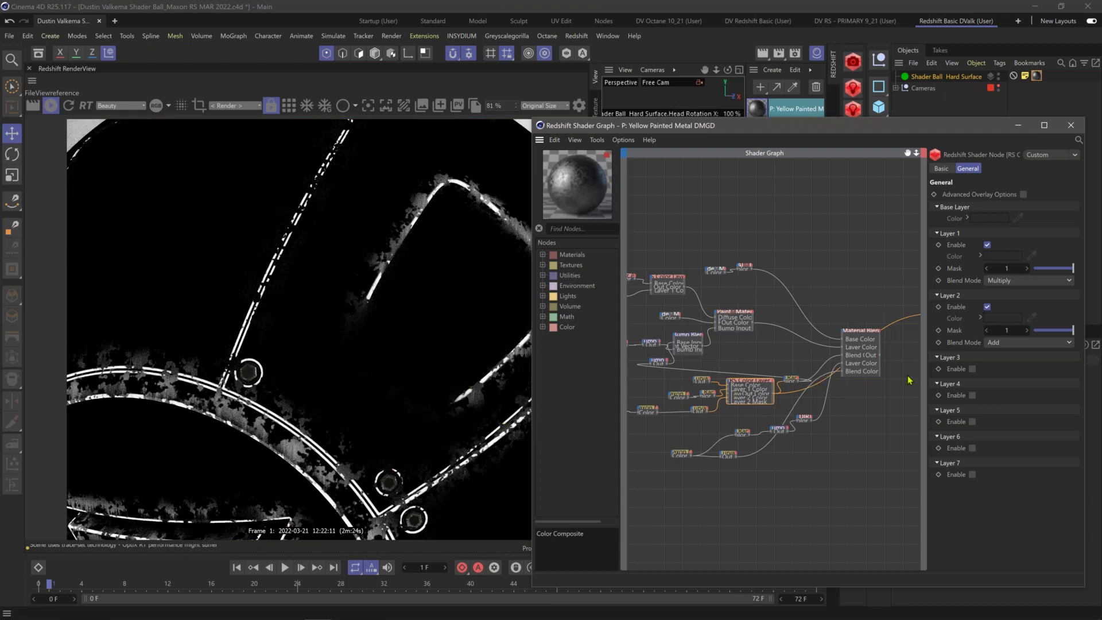
scroll(768, 359, up, 3)
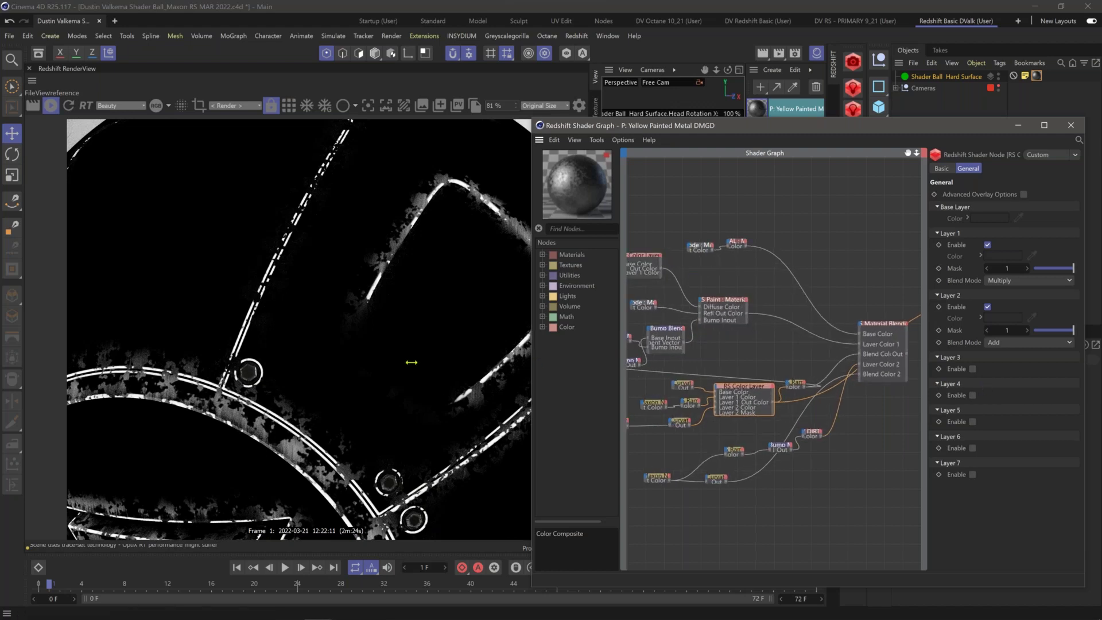
drag(411, 362, 411, 362)
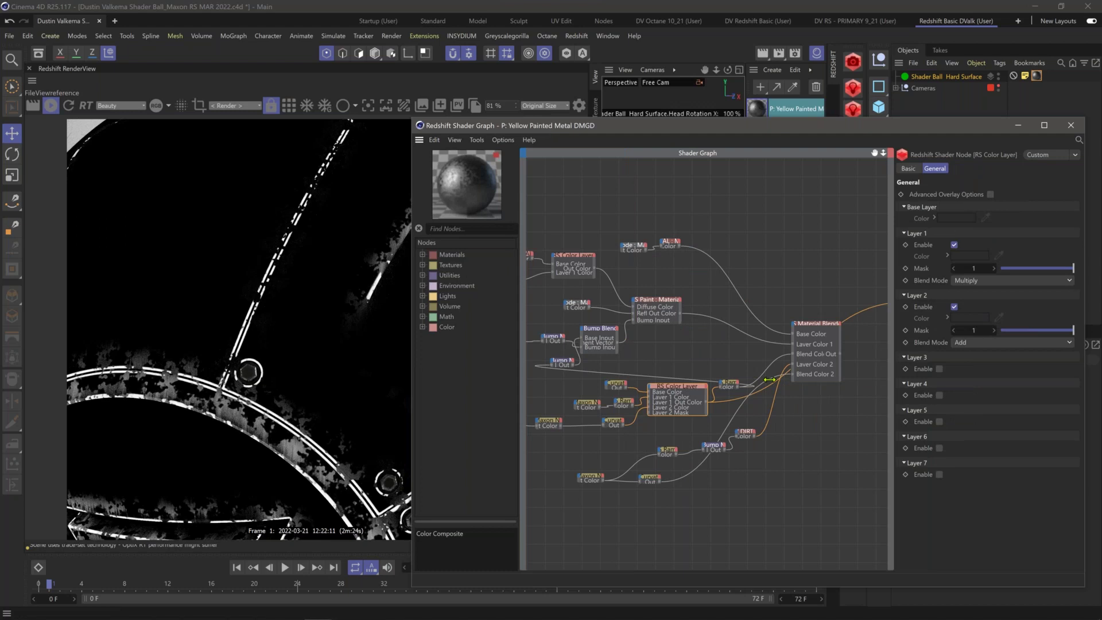
Step: Nudge the RS Material Blender node and trace how the edge mask's RS Color Layer feeds its blend color
scroll(703, 355, up, 4)
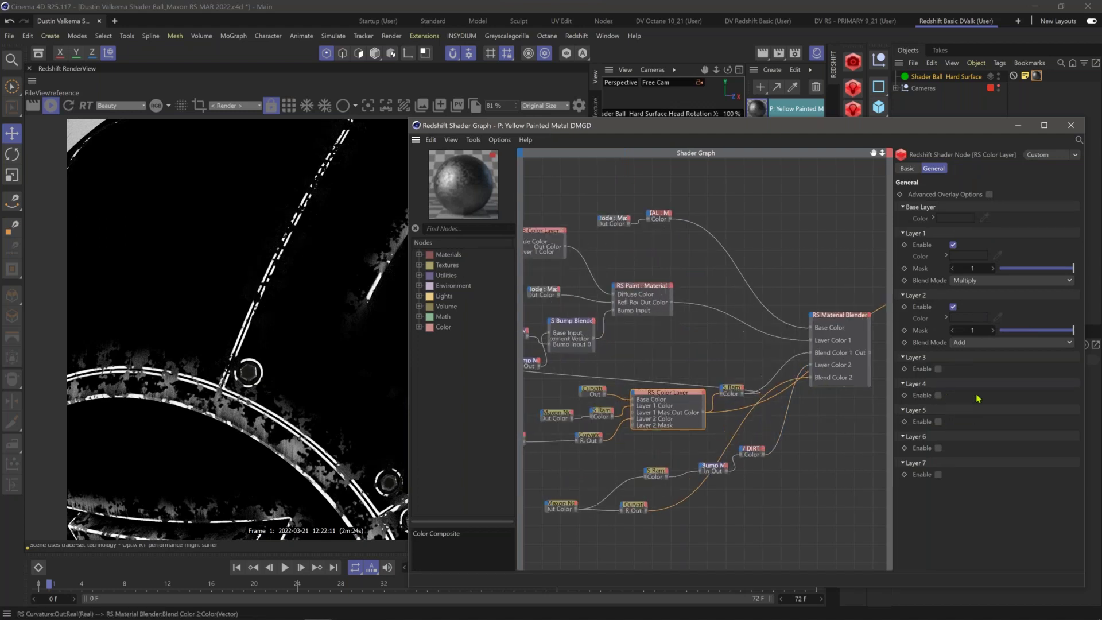
scroll(707, 351, up, 2)
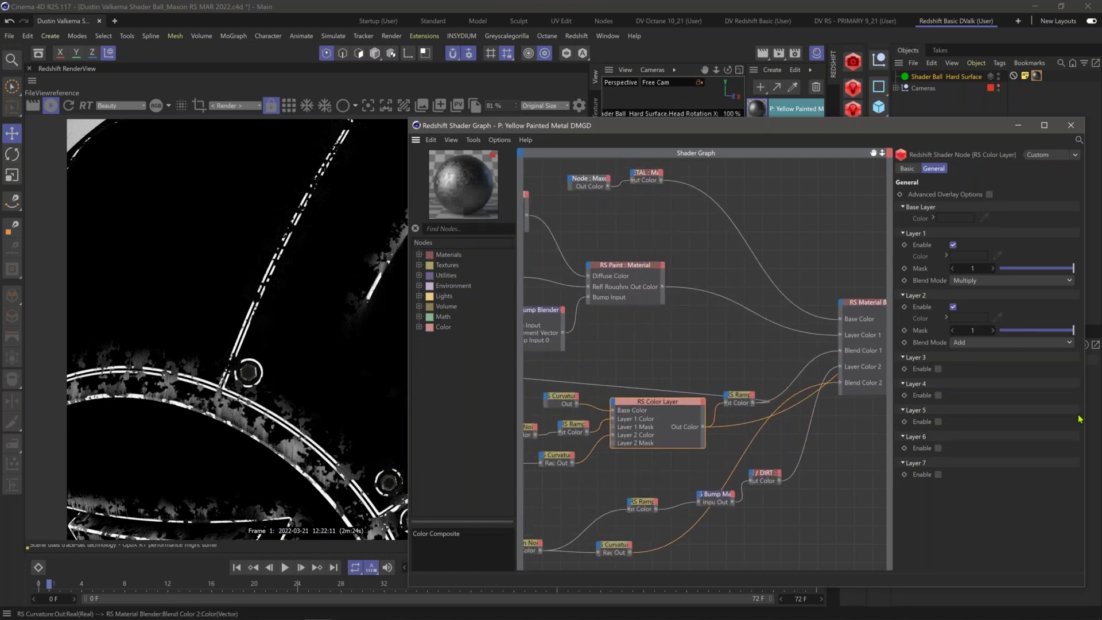
middle_drag(715, 327, 701, 304)
drag(865, 256, 879, 271)
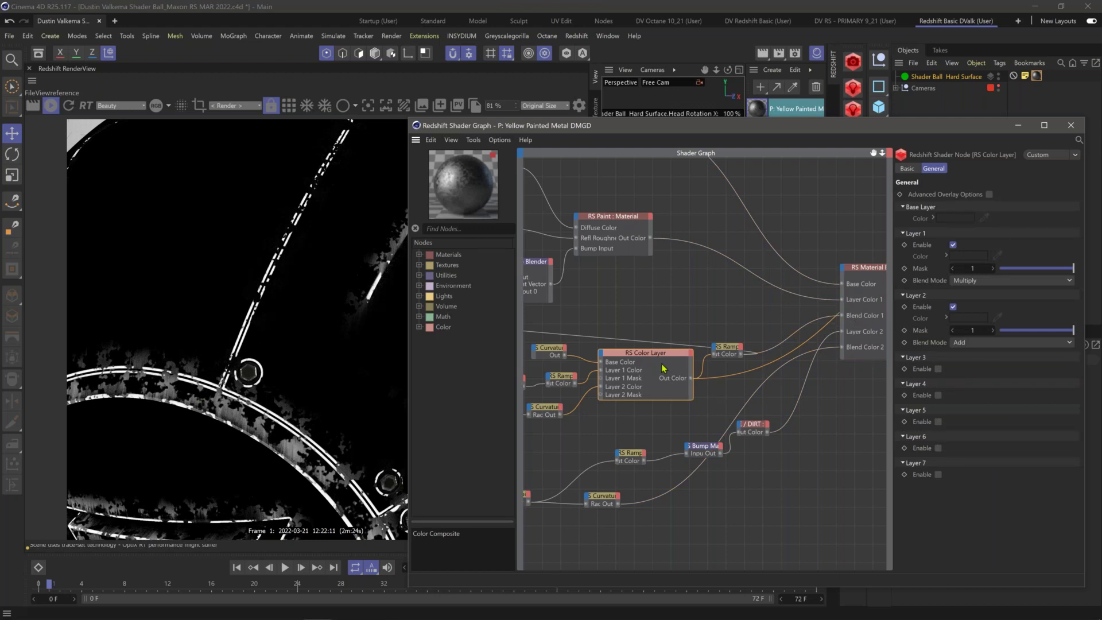
scroll(628, 327, down, 4)
scroll(540, 335, down, 1)
scroll(601, 338, down, 1)
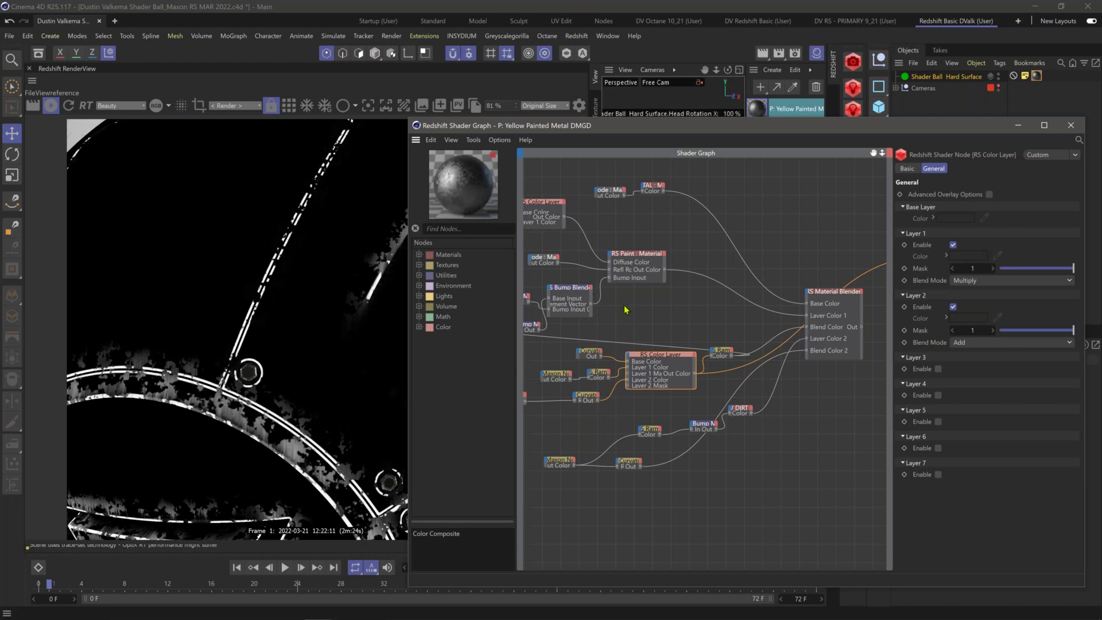
Step: Create a new Redshift material and assign it to the Shader Ball Hard Surface object's material tag
click(727, 275)
drag(746, 125, 775, 353)
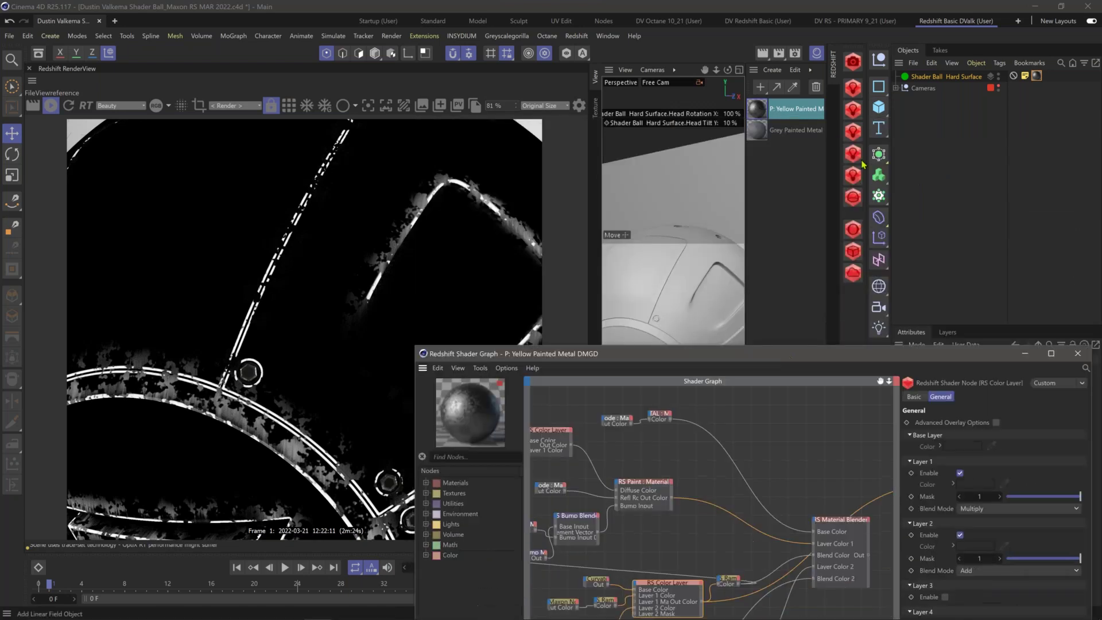
click(854, 232)
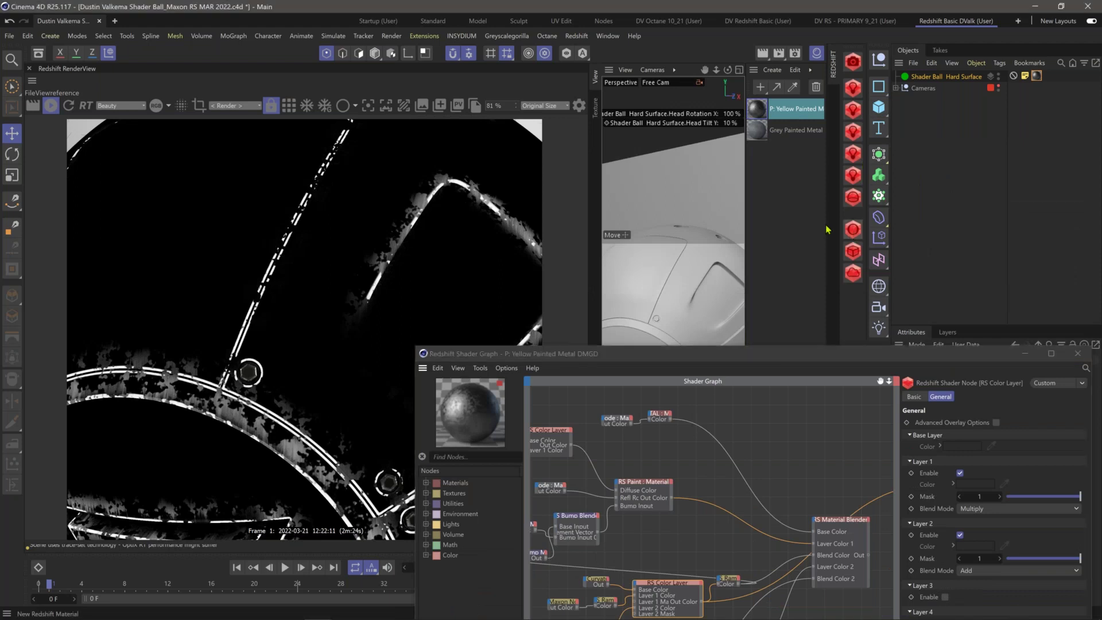
click(855, 230)
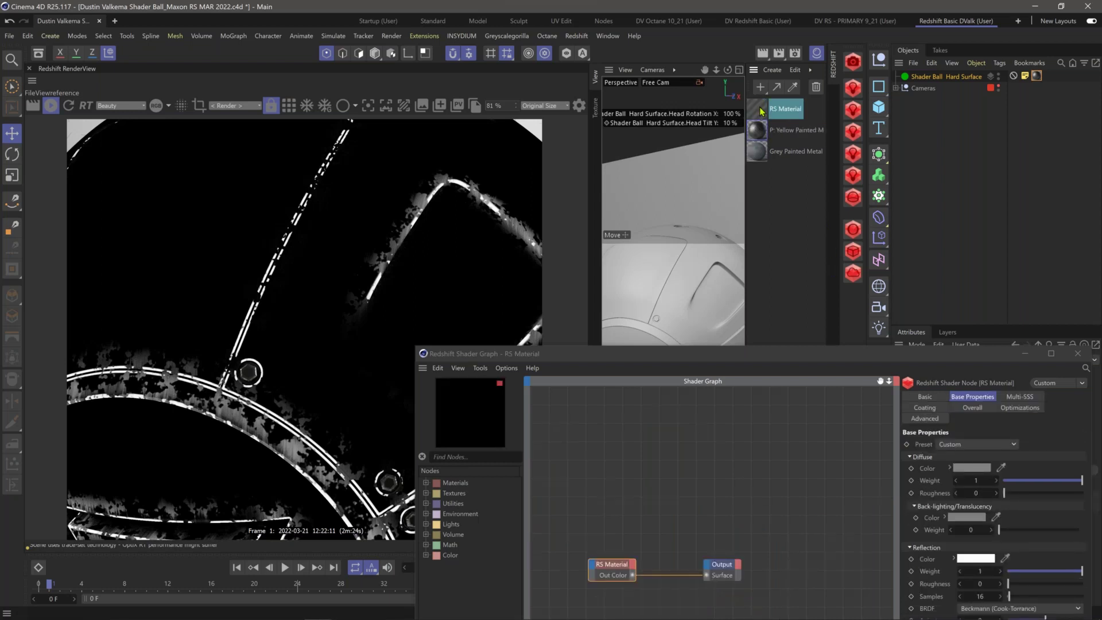
drag(762, 111, 1037, 77)
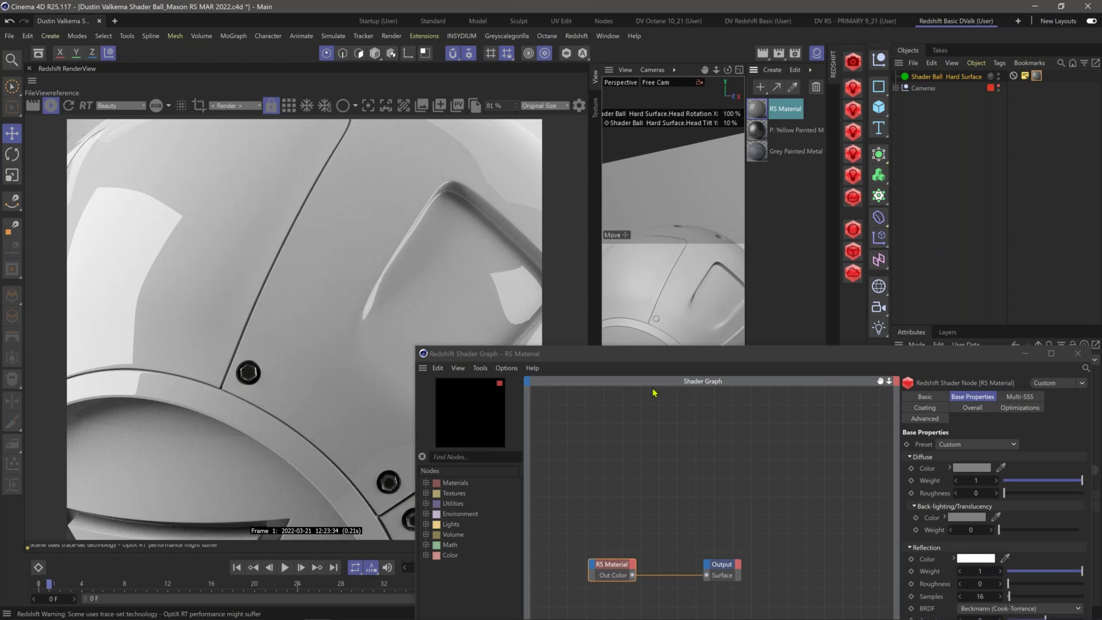
Step: Switch the view to the Main Cam and set the shader ball's Head Rotation X to 92%
drag(653, 392, 656, 525)
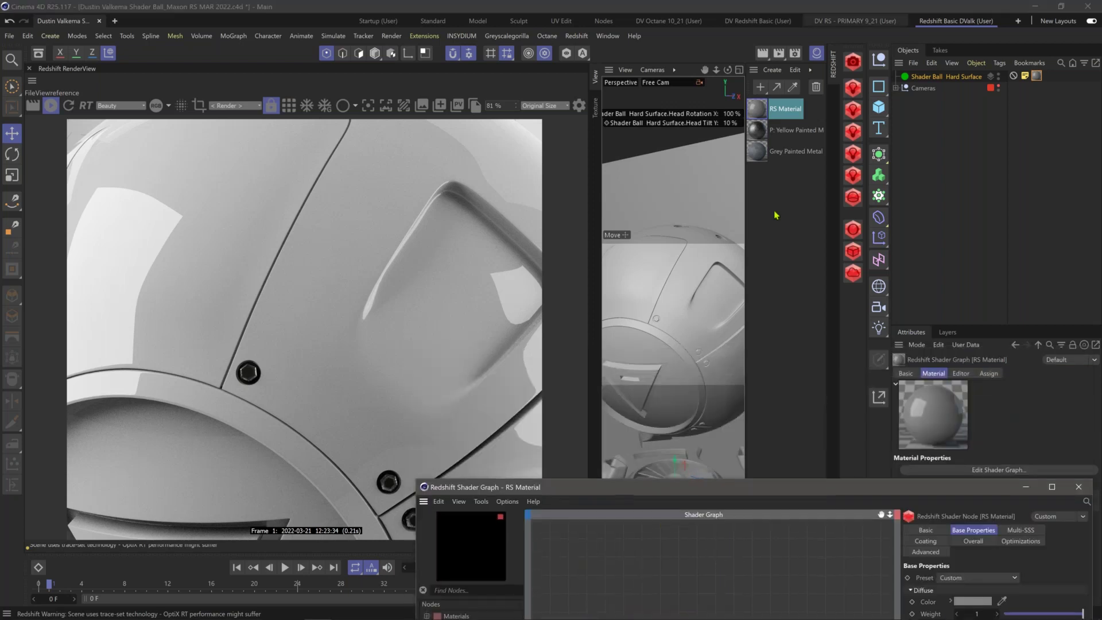
scroll(676, 295, down, 5)
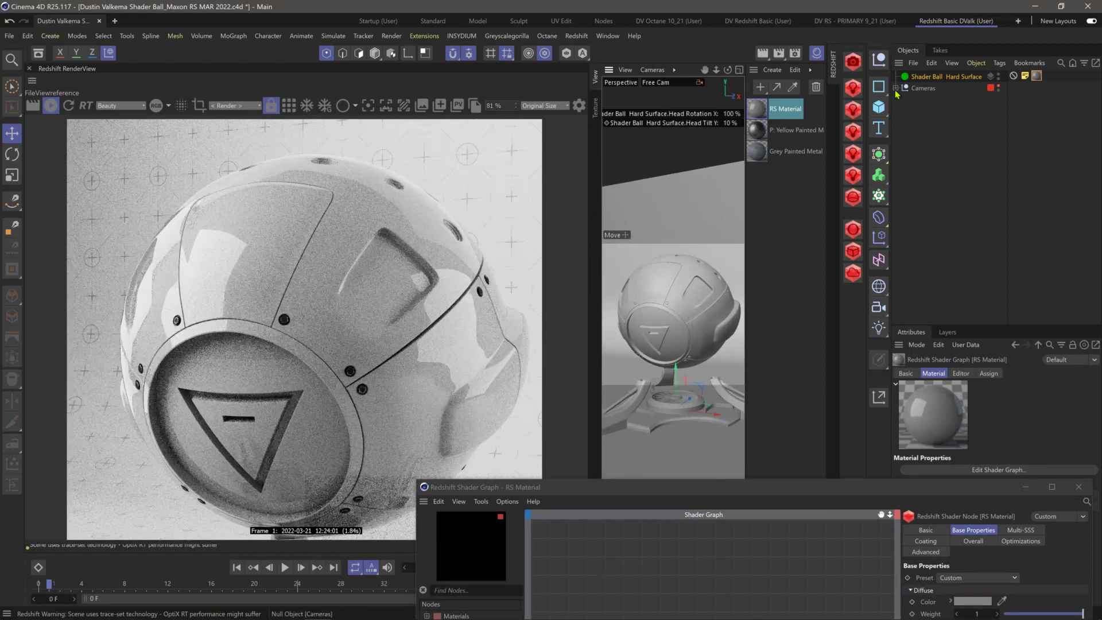
click(895, 88)
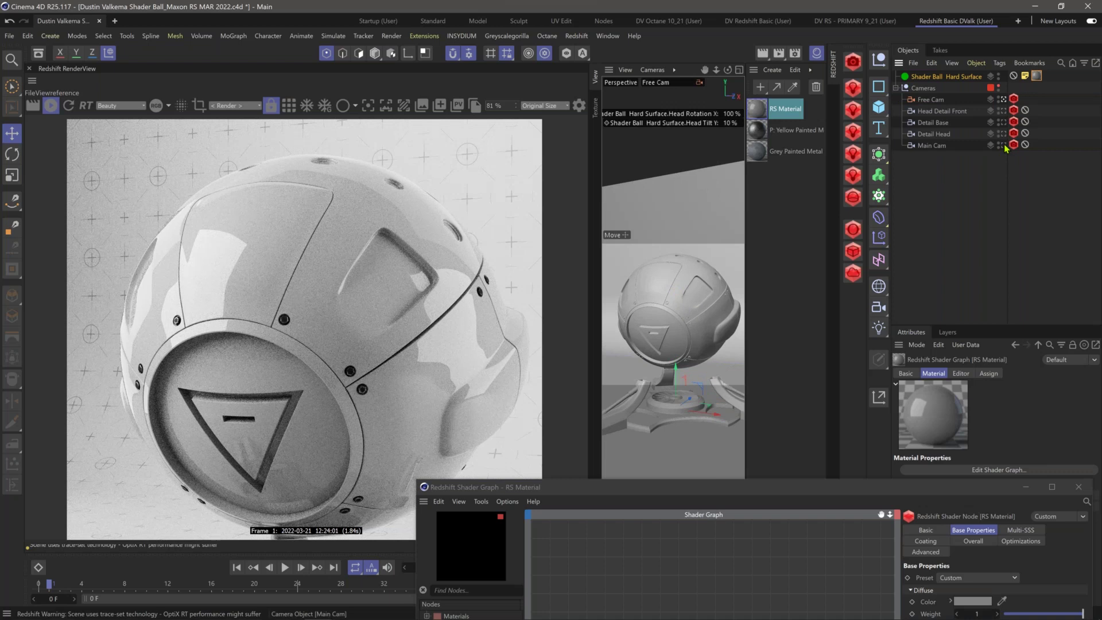
click(1002, 145)
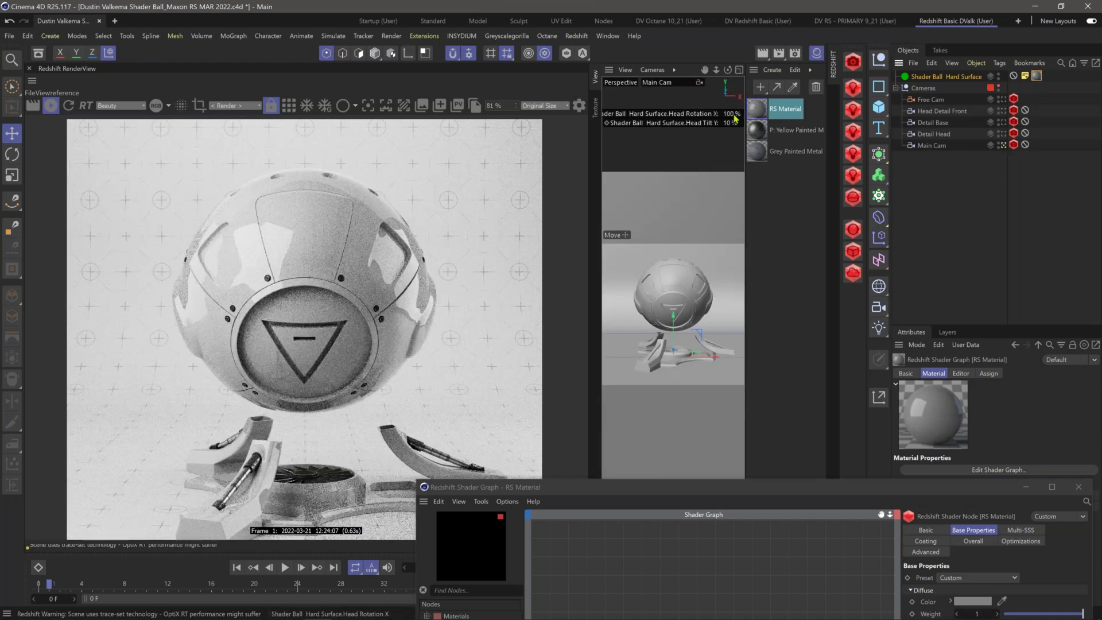
drag(734, 117, 727, 122)
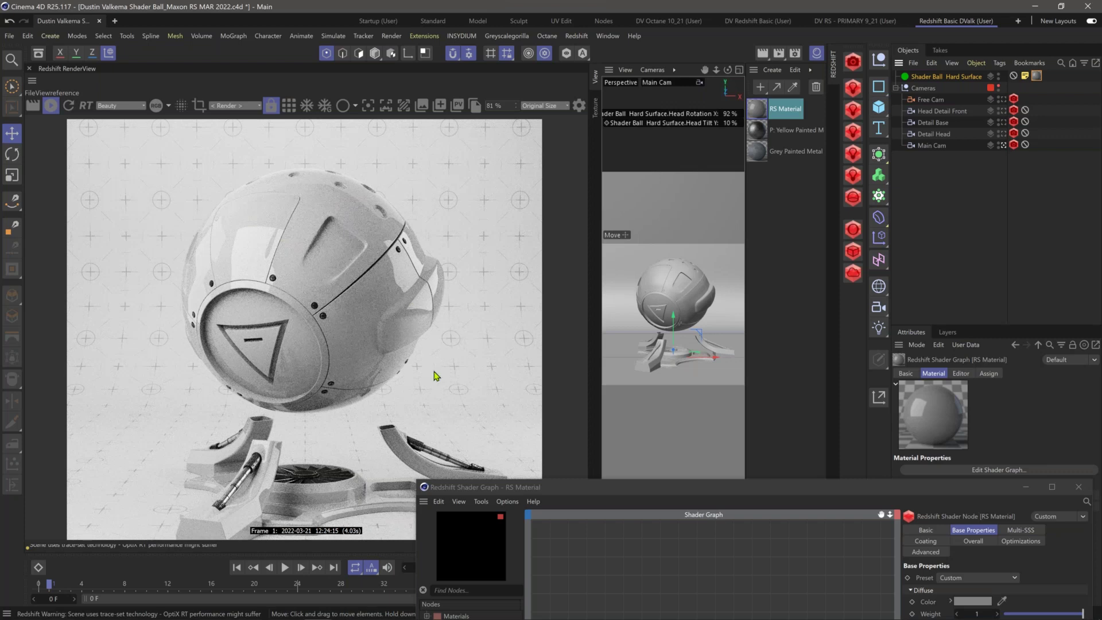
Step: Reposition the Shader Graph window beside the render and set the RS Material's Reflection Weight to 0
click(718, 492)
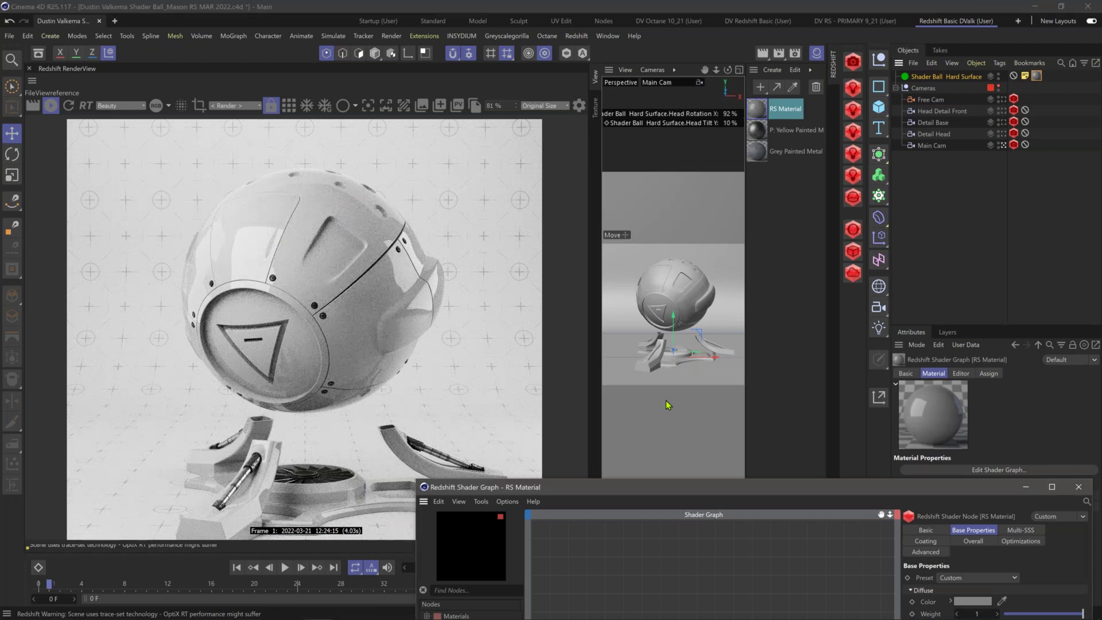
drag(730, 485, 739, 156)
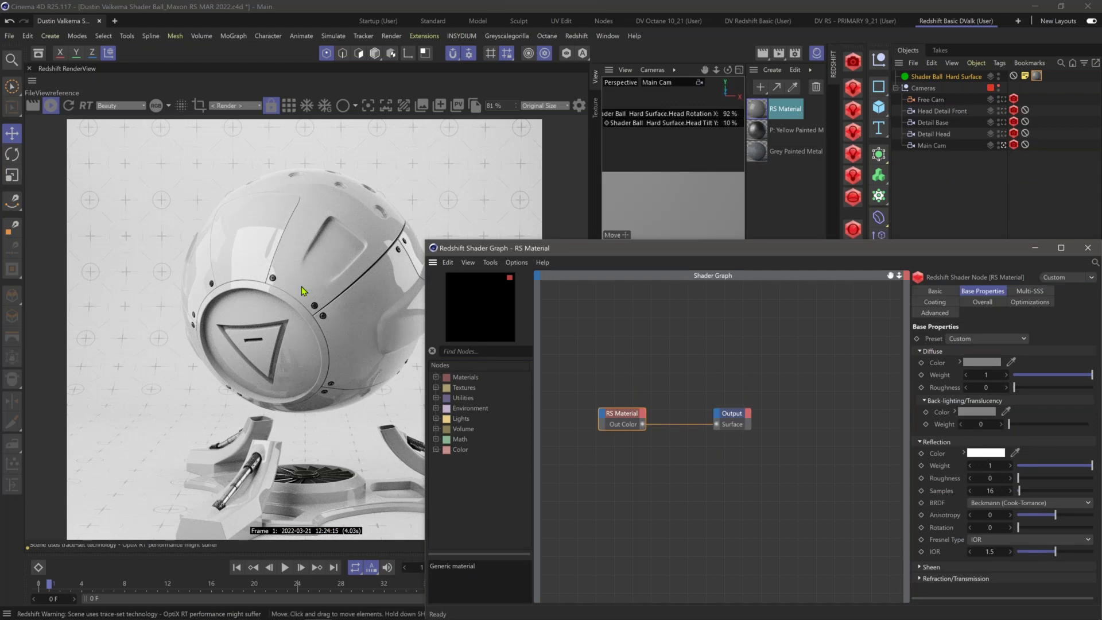
drag(426, 247, 483, 242)
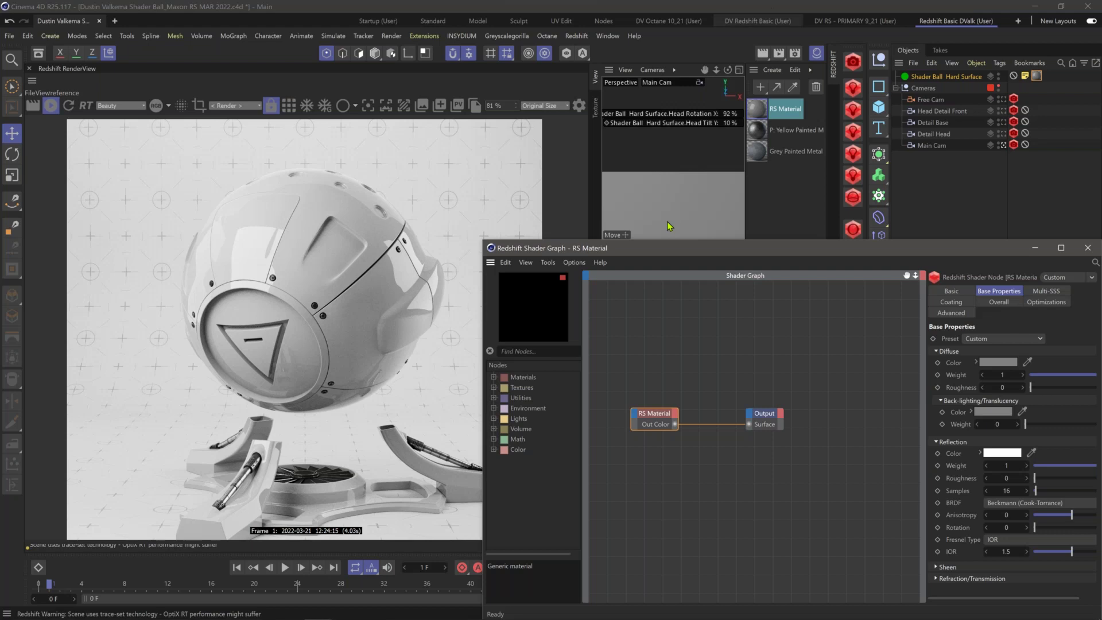
click(643, 406)
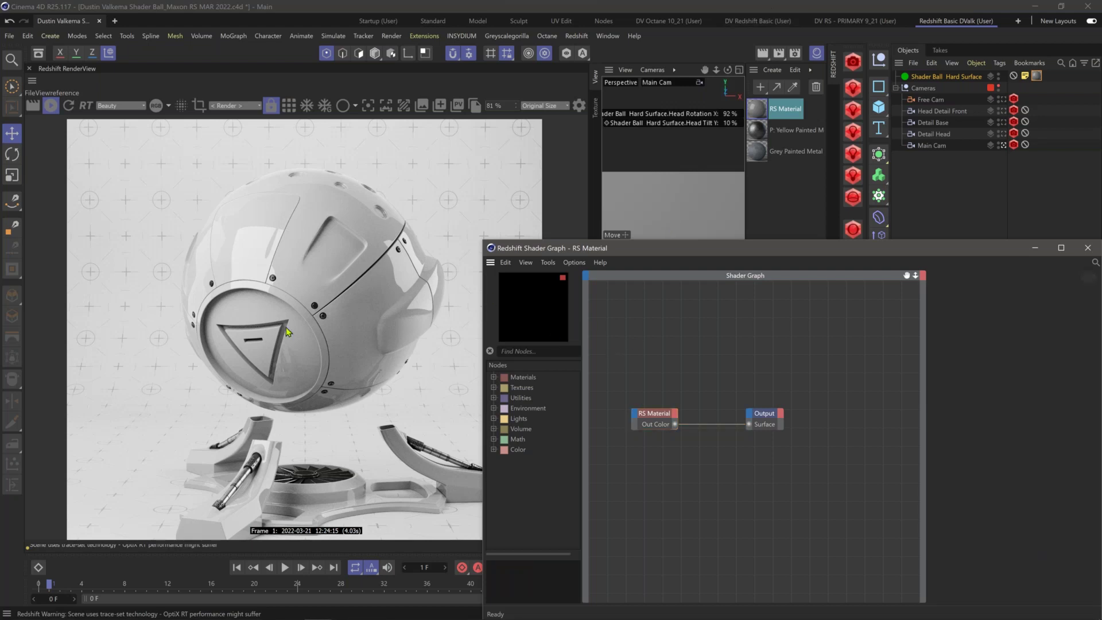
middle_drag(765, 377, 858, 367)
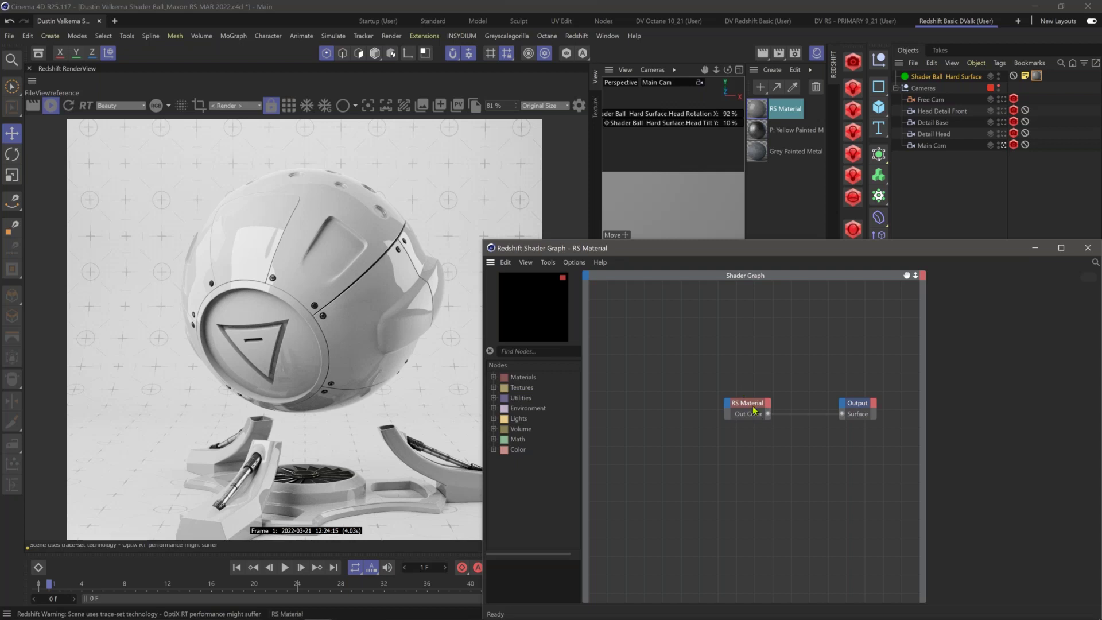
click(754, 409)
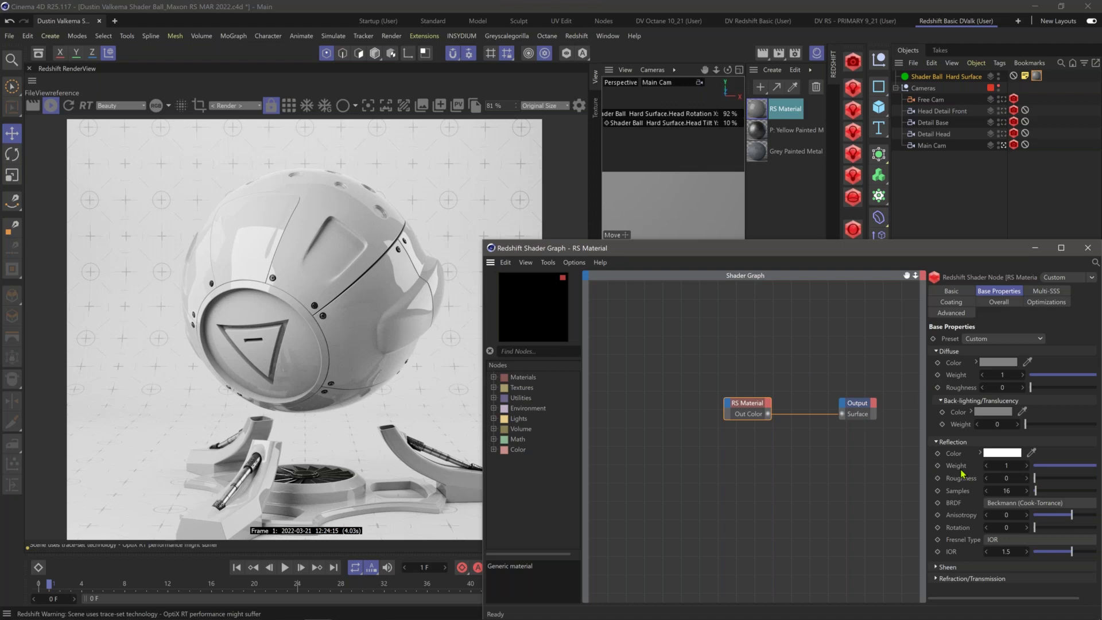
drag(1036, 466, 1028, 469)
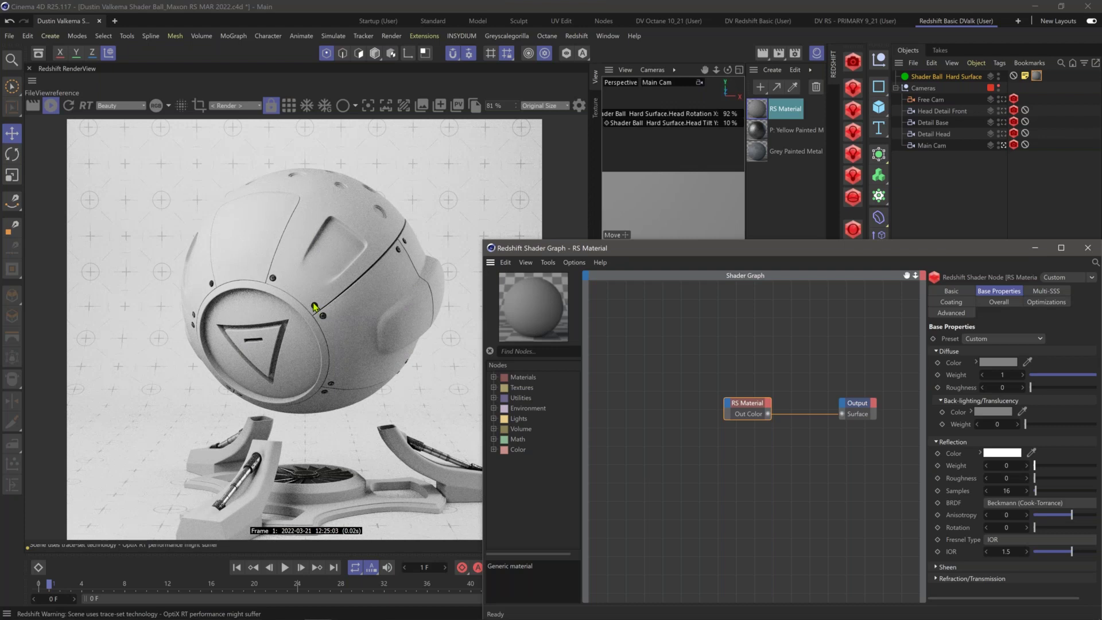
Step: Add an RS Color Constant node to the shader graph and place it above and well to the side of the RS Material node
click(626, 385)
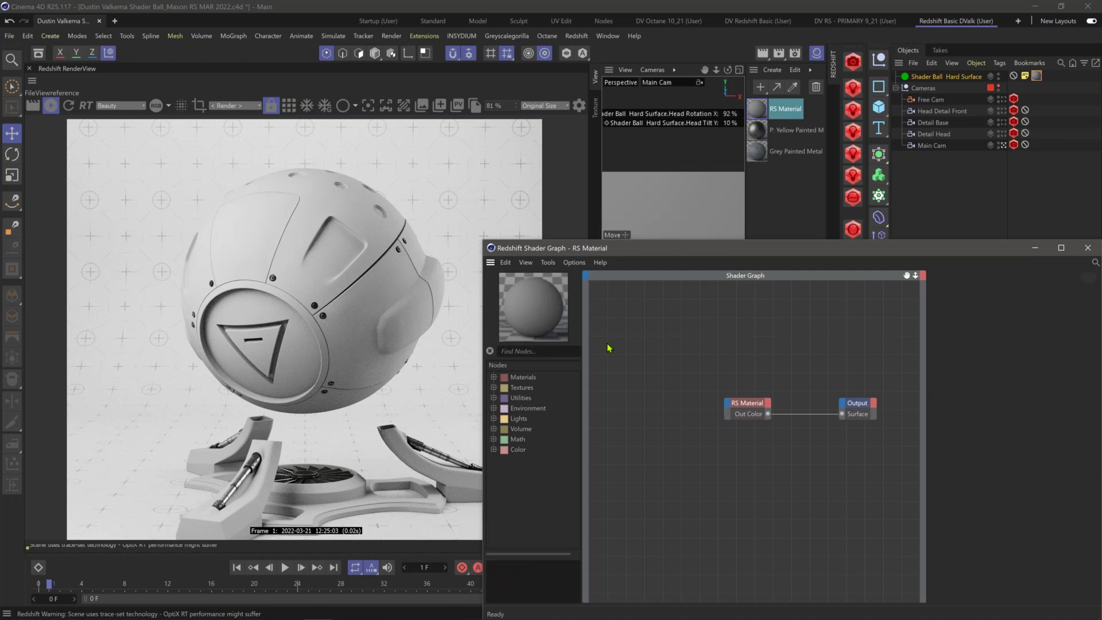
key(Tab)
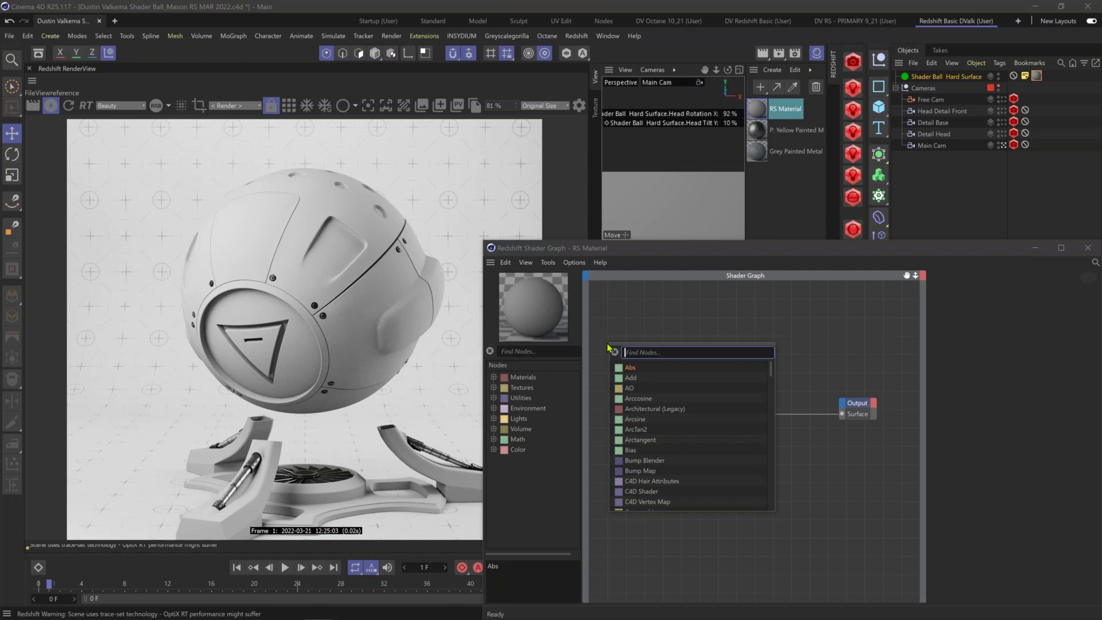
text(color con)
key(Return)
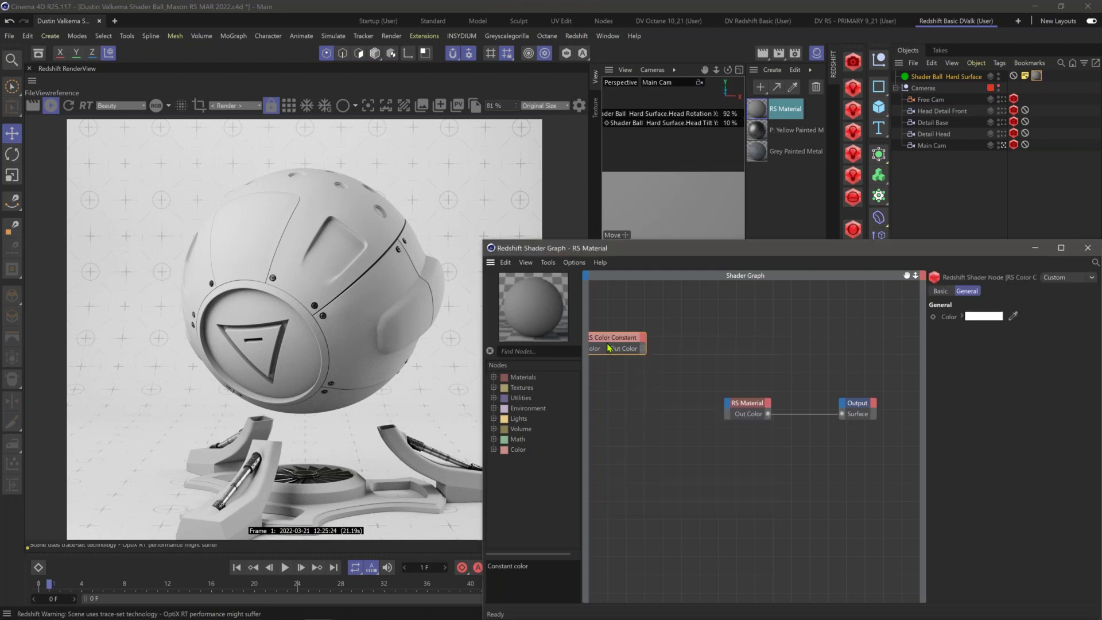
drag(642, 337, 656, 328)
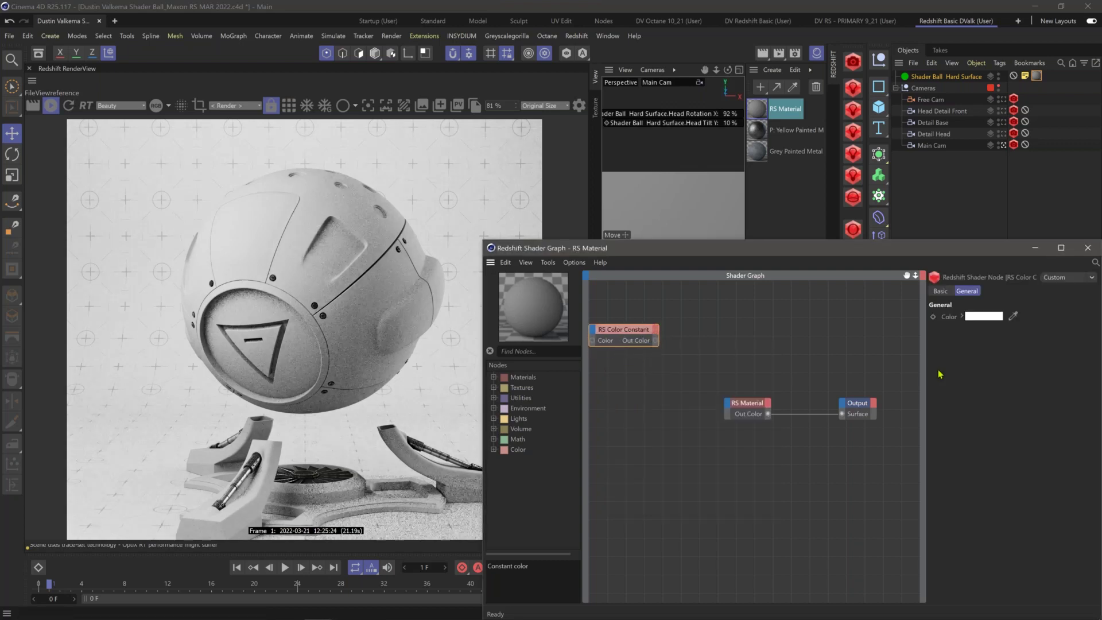
Step: Set the RS Color Constant's color to a dark teal with hue 192°, saturation 26% and value 34%
click(976, 316)
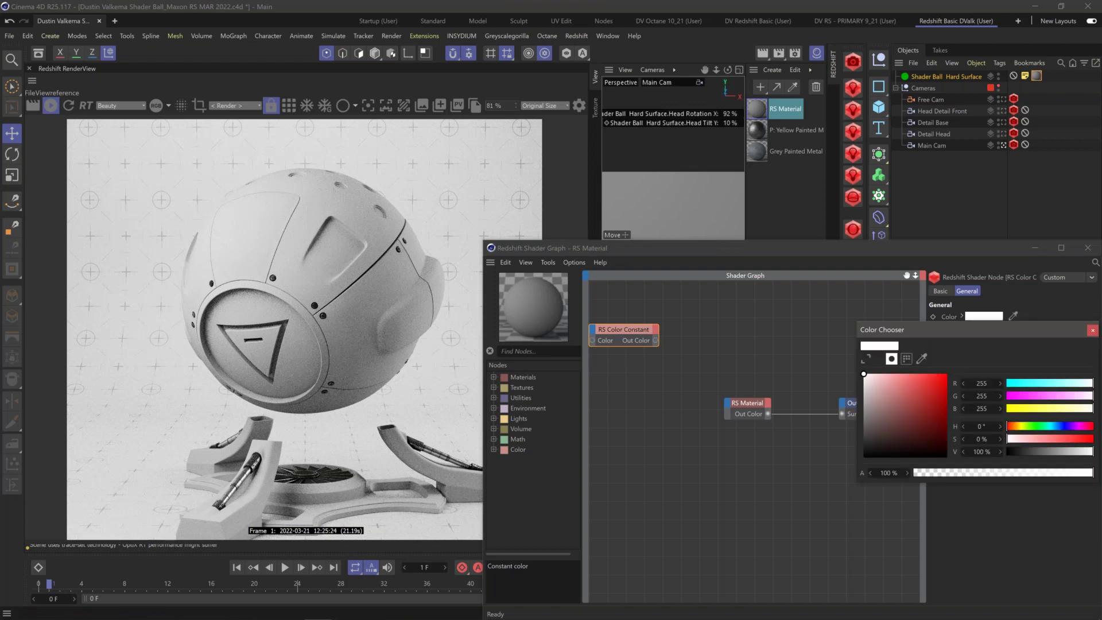
click(1050, 427)
drag(1053, 428, 1060, 452)
click(1051, 452)
drag(1049, 453, 1035, 454)
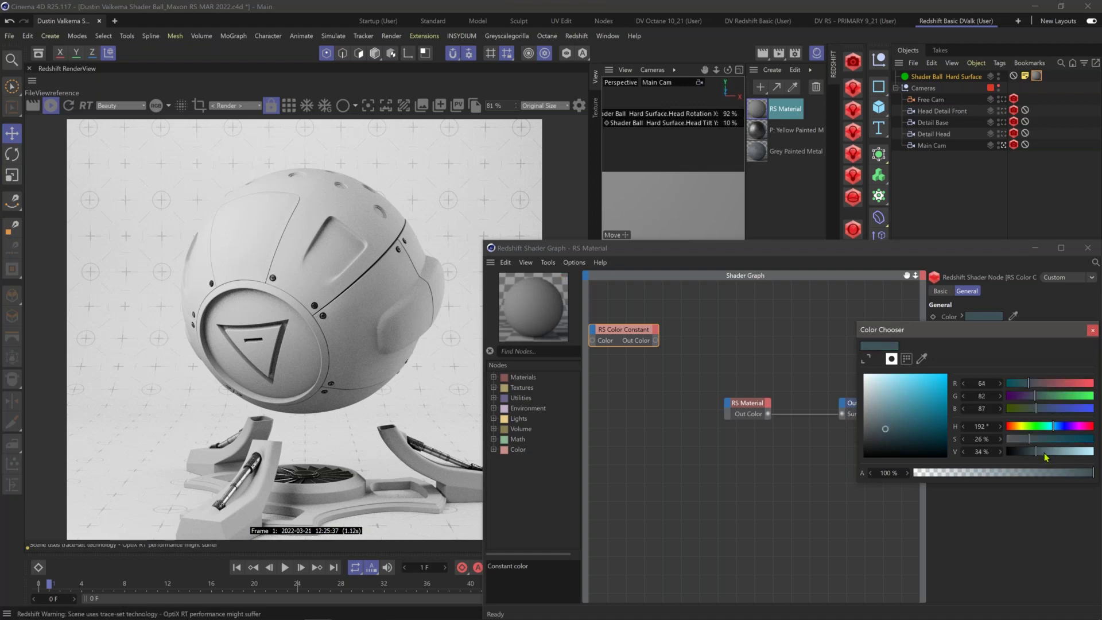
click(1093, 330)
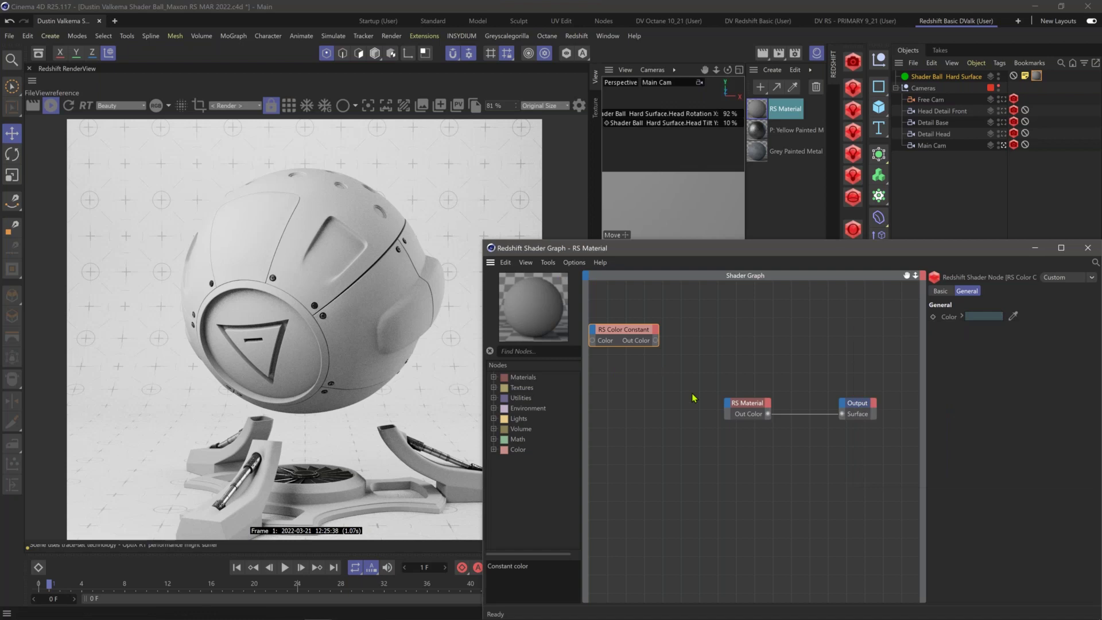
Step: Add an RS Color Layer node and place it between the RS Color Constant and RS Material nodes
key(Tab)
text(co)
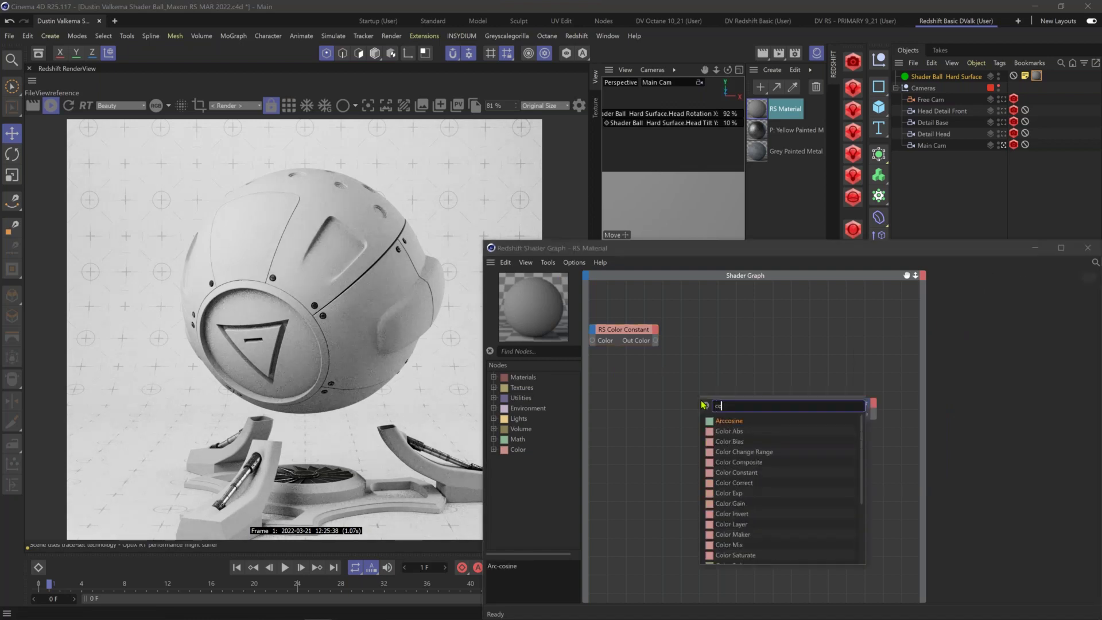
text(lor layer)
key(Return)
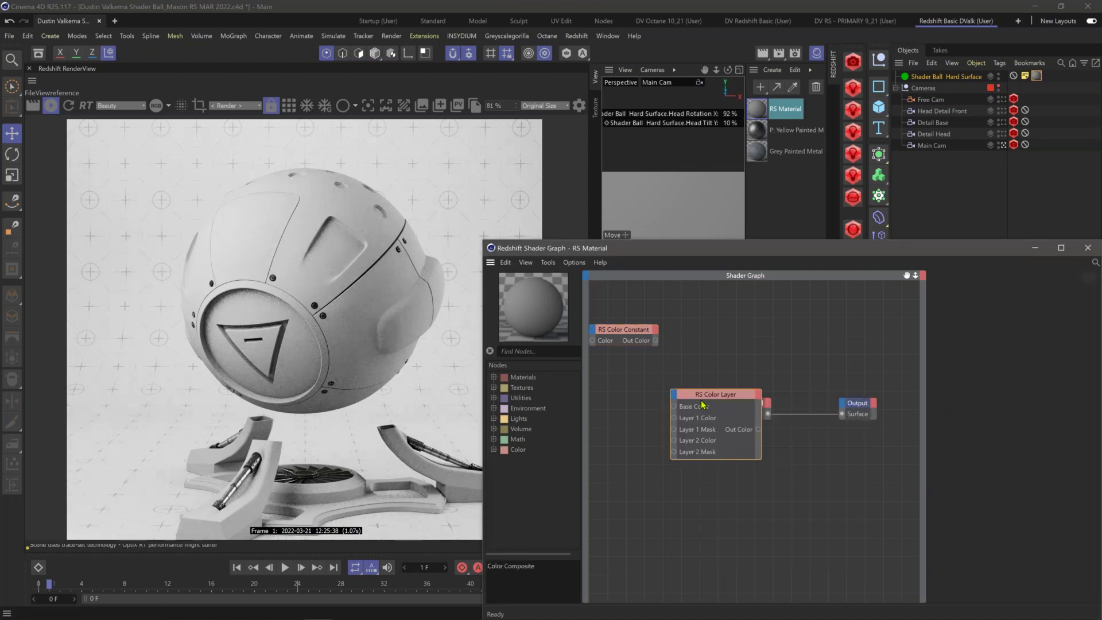
drag(698, 394, 699, 358)
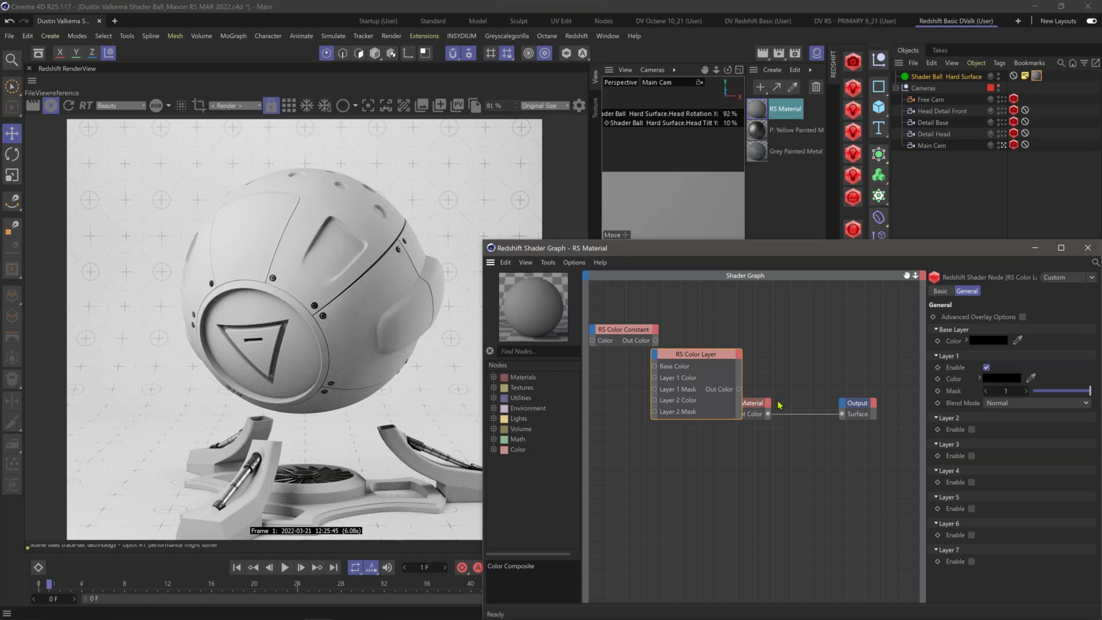
Step: Space out the graph nodes and connect the RS Color Constant's Out Color to the RS Color Layer's Base Color
click(759, 404)
middle_drag(837, 376, 912, 365)
drag(694, 298, 726, 378)
middle_drag(763, 400, 825, 435)
click(692, 384)
drag(687, 336, 646, 325)
drag(696, 367, 714, 370)
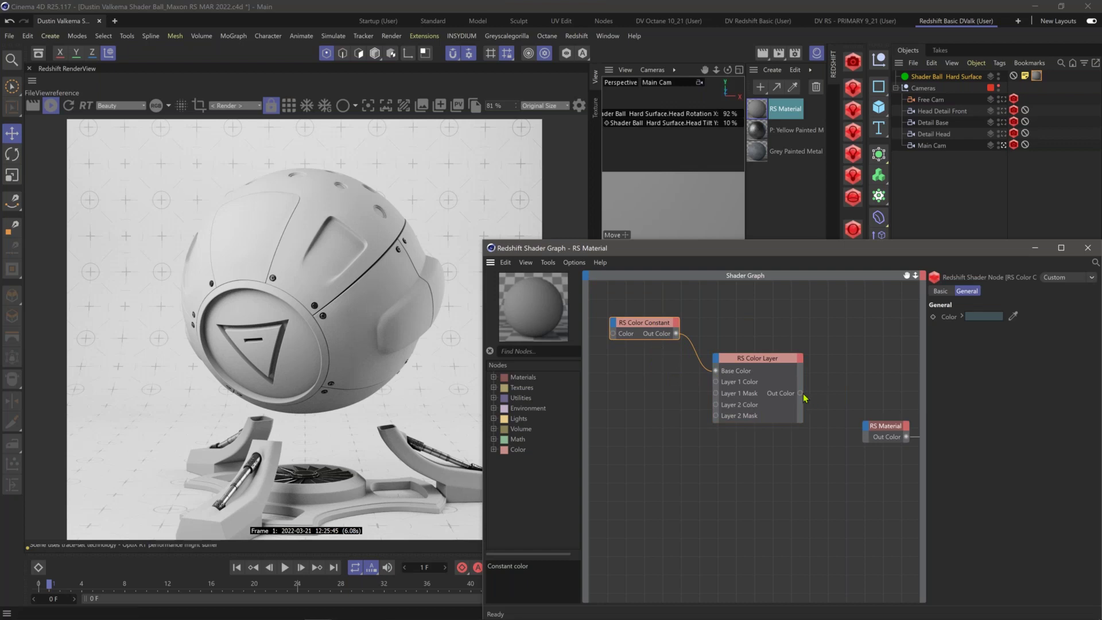
Step: Connect the RS Color Layer's Out Color to the RS Material's Diffuse Color
drag(800, 394, 865, 429)
mouse_move(1005, 448)
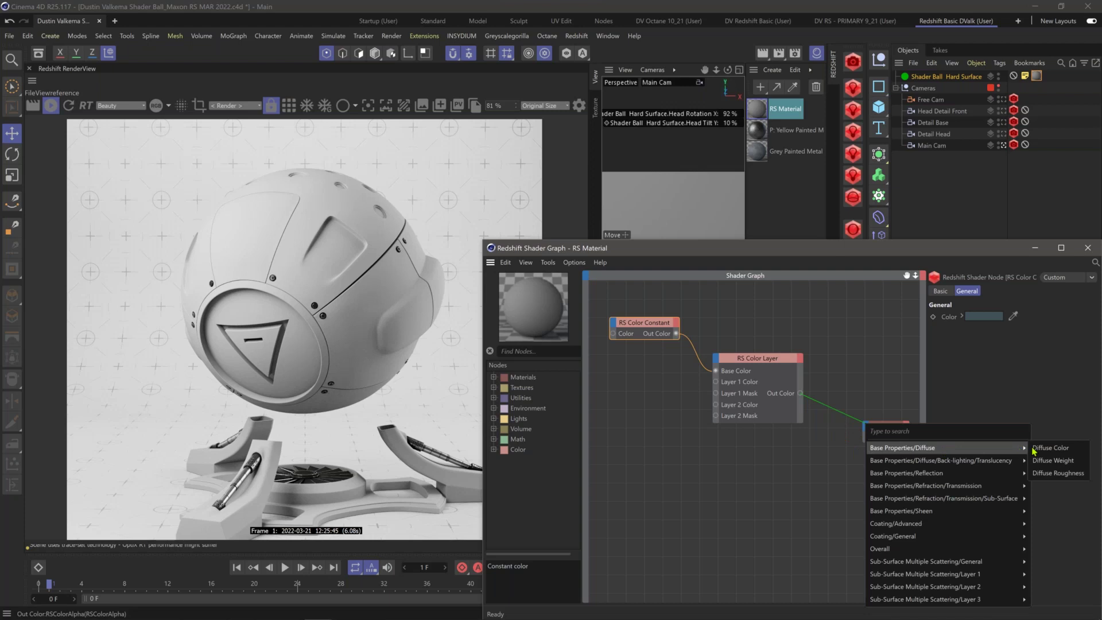
click(1055, 448)
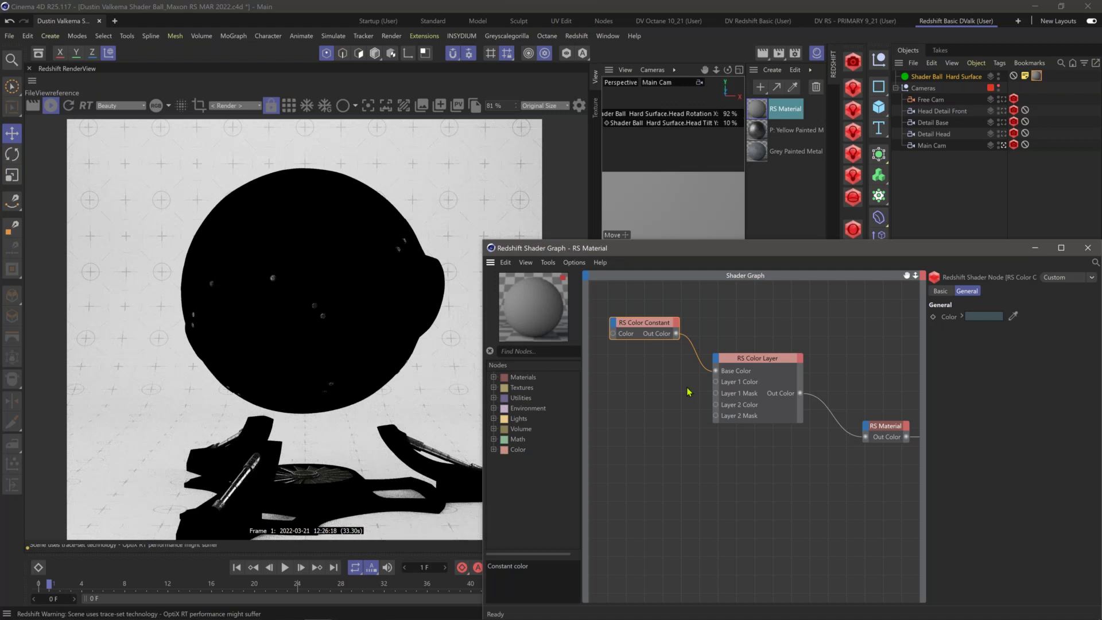
Step: Set the RS Color Layer's Layer 1 Mask to 0
middle_drag(686, 389, 695, 364)
alt+right_drag(695, 364, 622, 361)
mouse_move(708, 374)
alt+middle_down()
mouse_move(656, 440)
mouse_move(680, 389)
mouse_move(701, 376)
alt+middle_up()
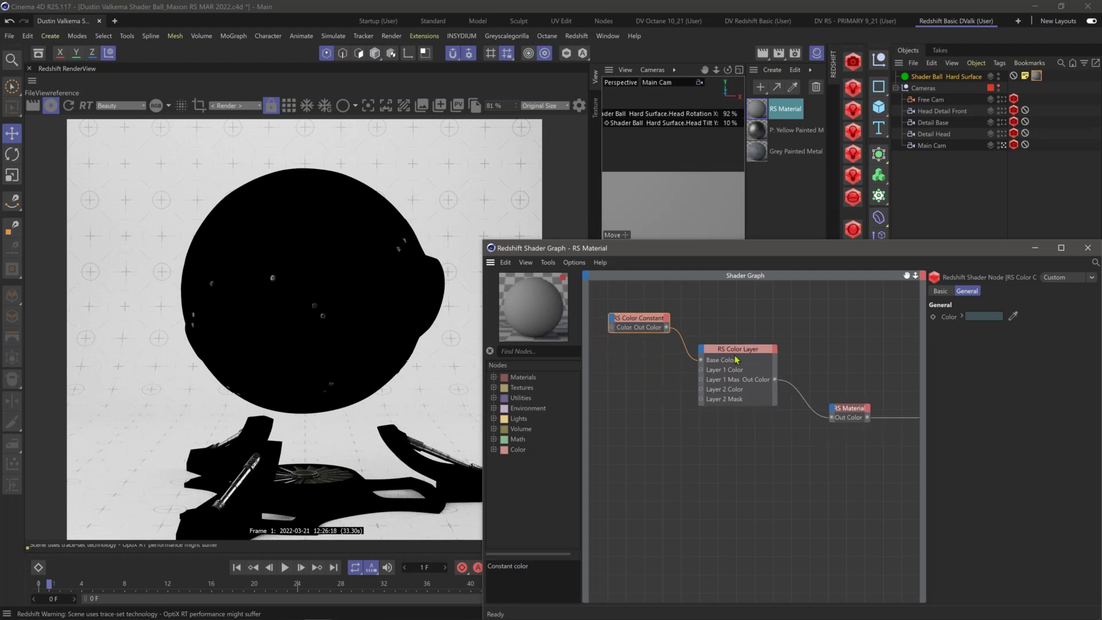
click(701, 375)
alt+middle_drag(637, 388, 667, 397)
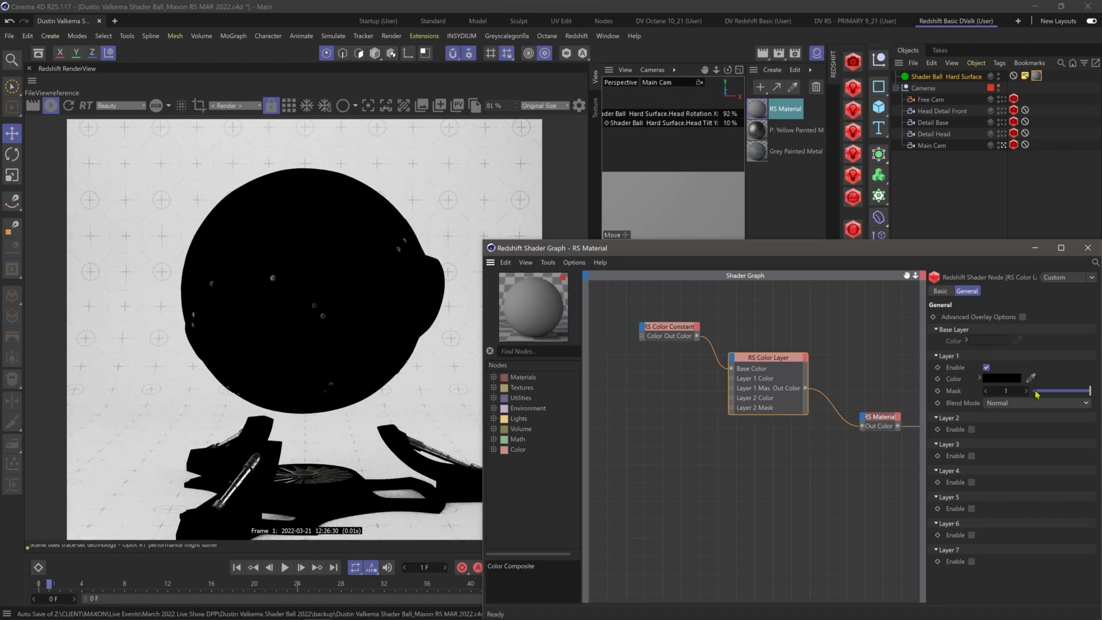
drag(1050, 395, 1033, 396)
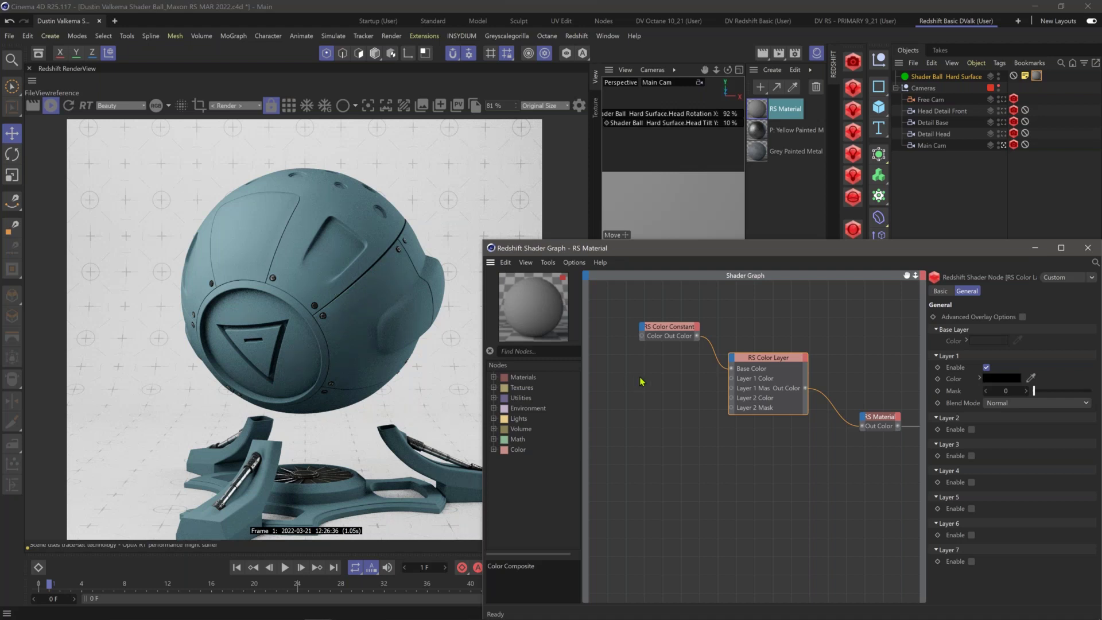
Step: Add a Maxon Noise node, connect it to the RS Color Layer's Layer 1 Color, and set the Layer 1 Mask to 1
click(653, 395)
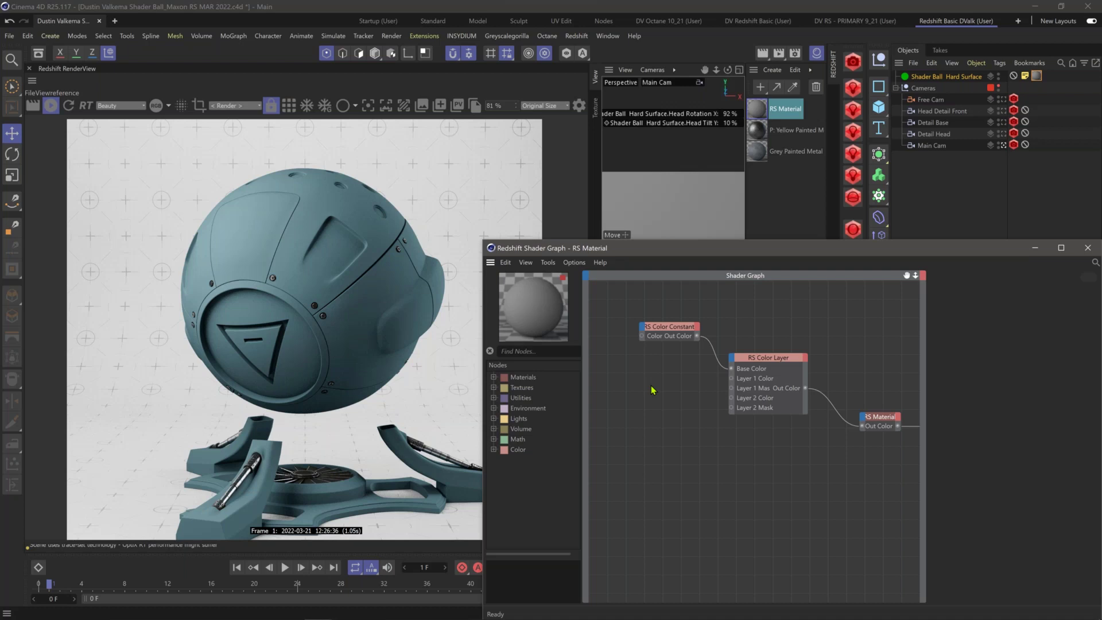
key(Tab)
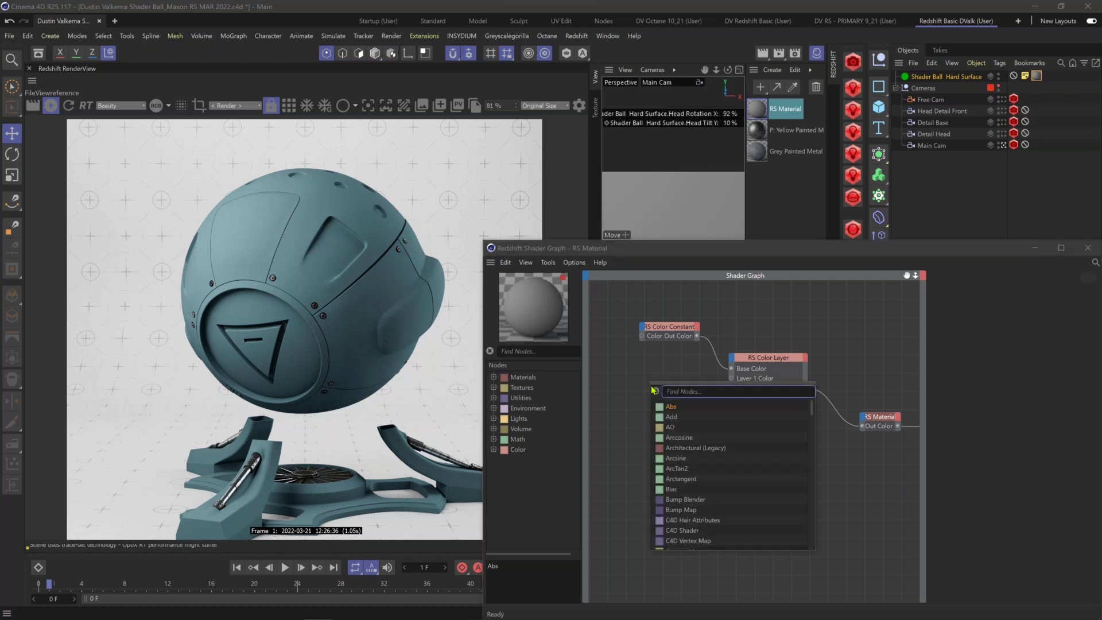
text(maxon)
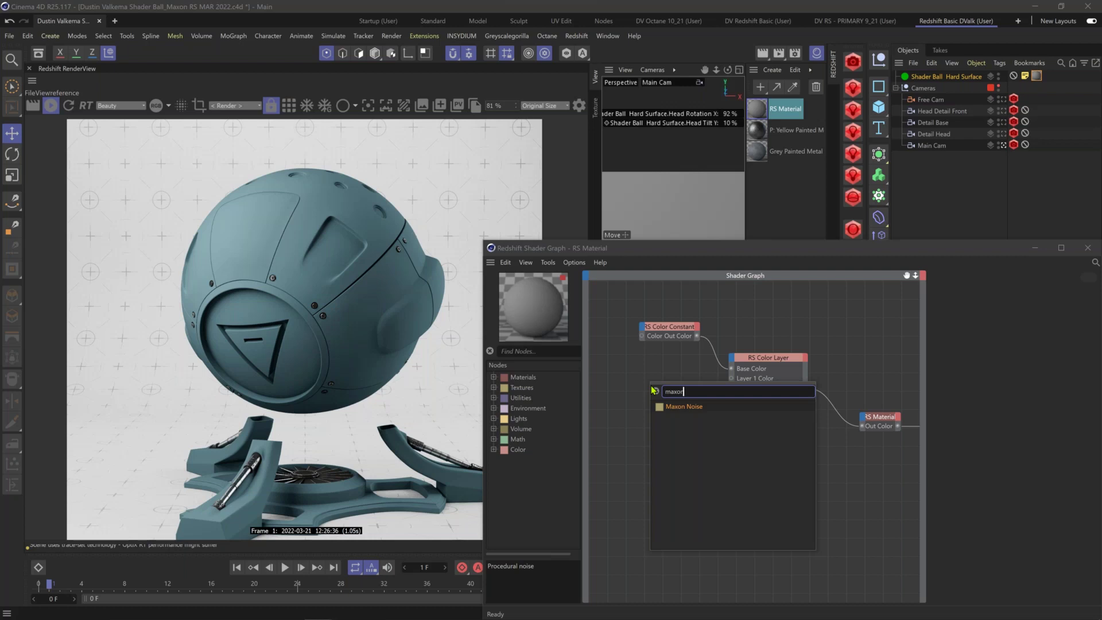
key(Return)
drag(645, 382, 735, 378)
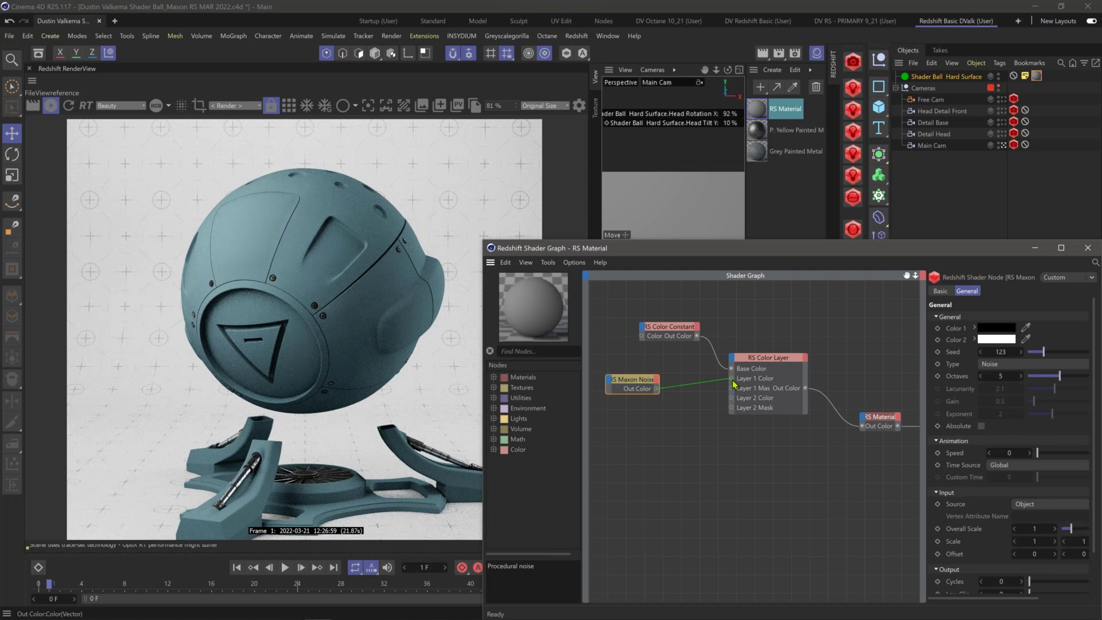
click(765, 379)
drag(1033, 391, 1090, 391)
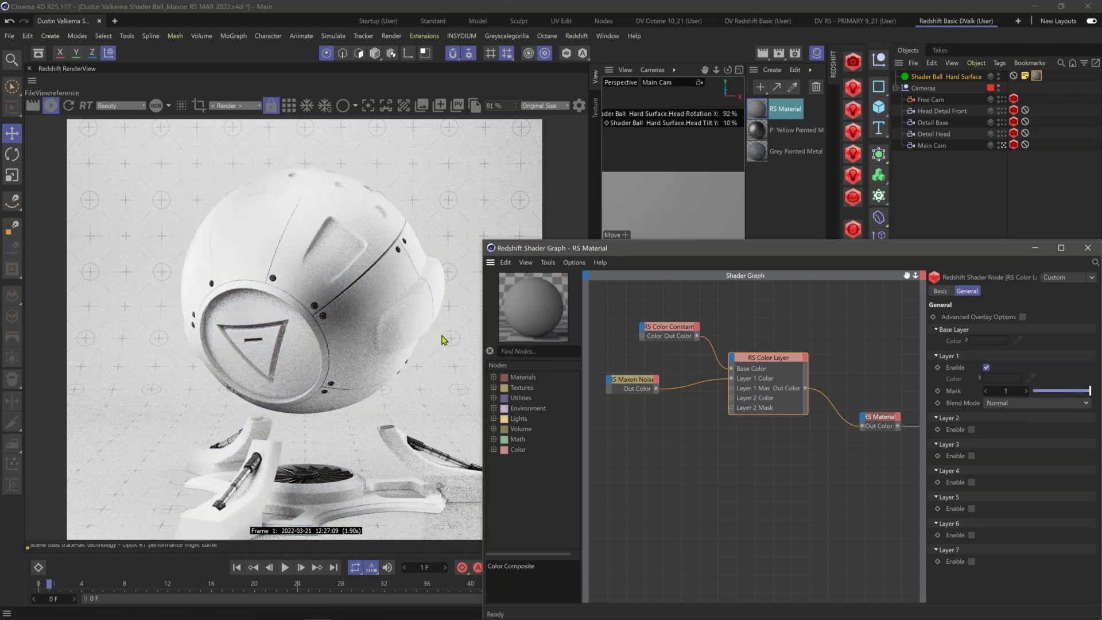
Step: Set the RS Maxon Noise type to Luka and its Overall Scale to 0.5
click(632, 385)
click(1006, 360)
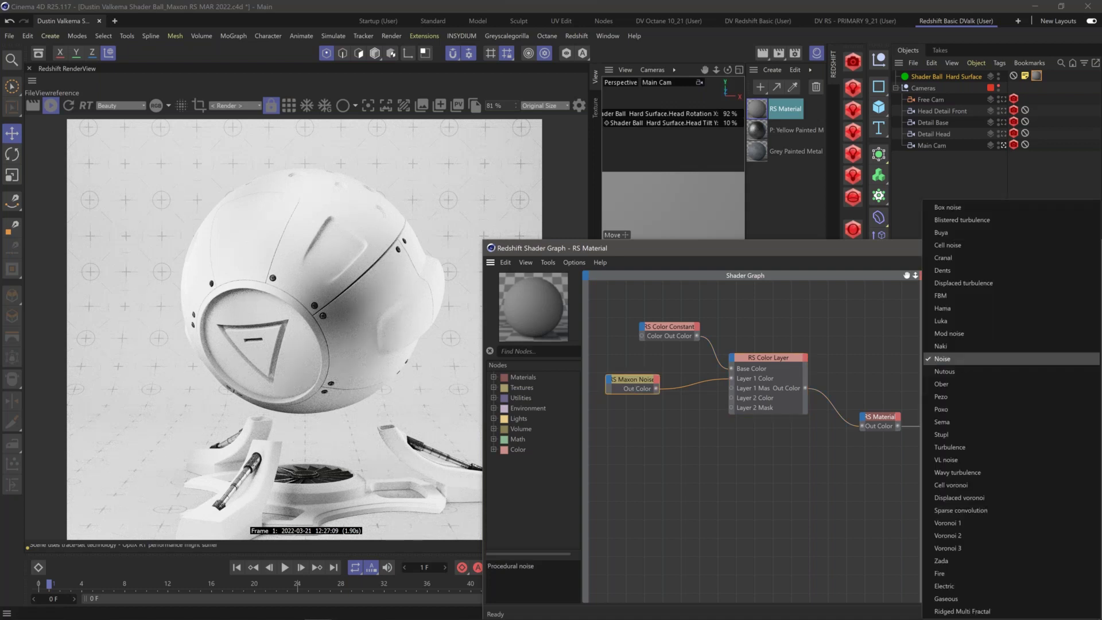
click(993, 320)
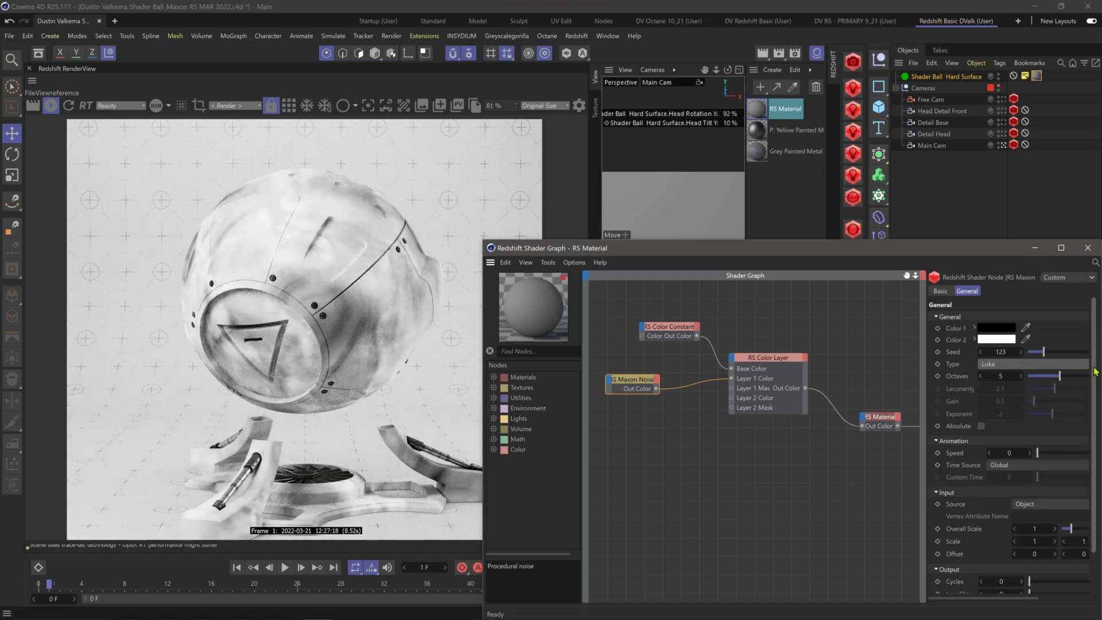
scroll(1098, 446, down, 3)
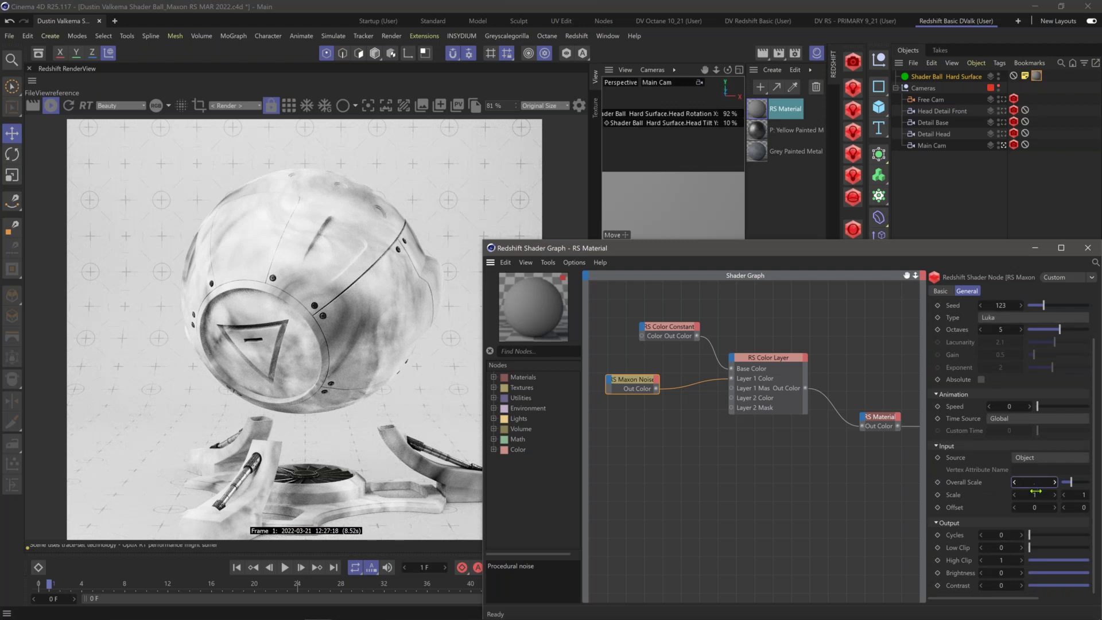
drag(1035, 492, 1031, 491)
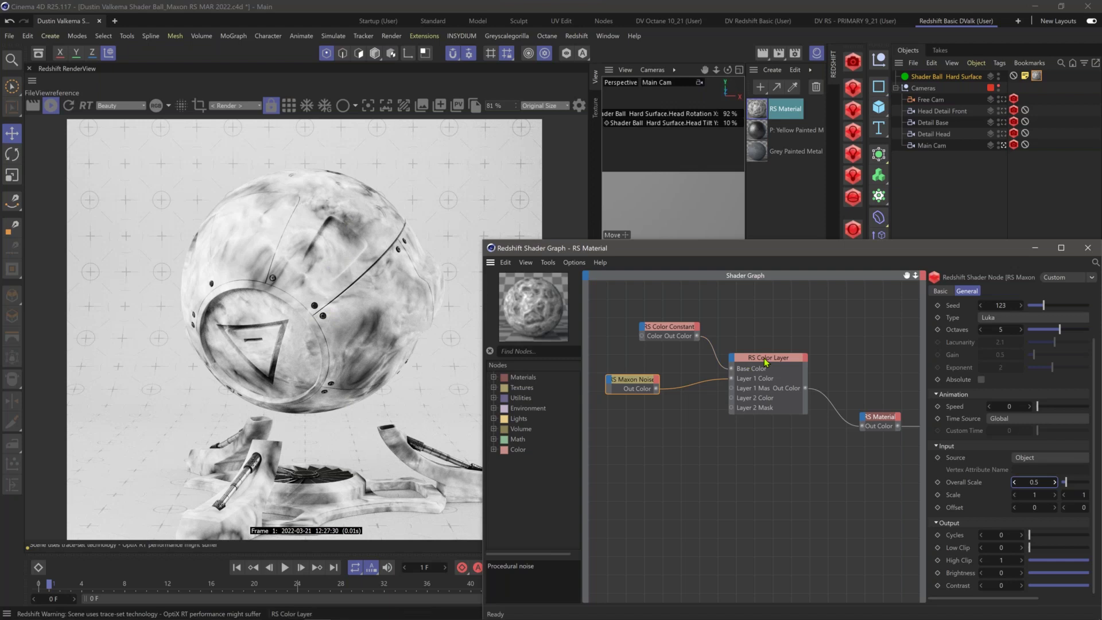
Step: Set the RS Color Layer's Layer 1 Blend Mode to Overlay
click(757, 380)
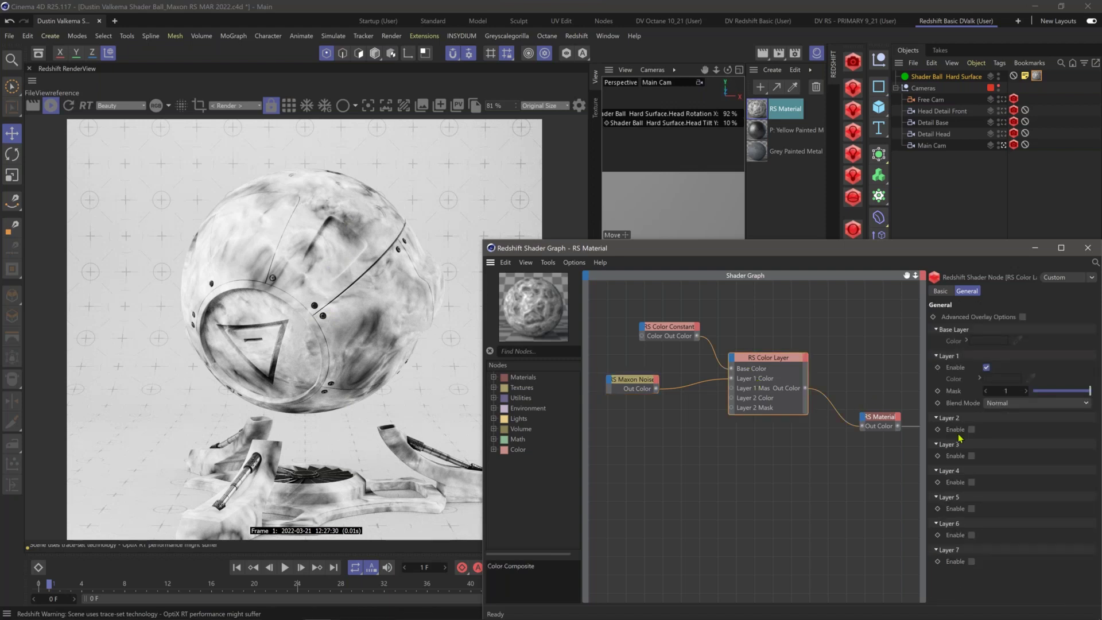
click(996, 404)
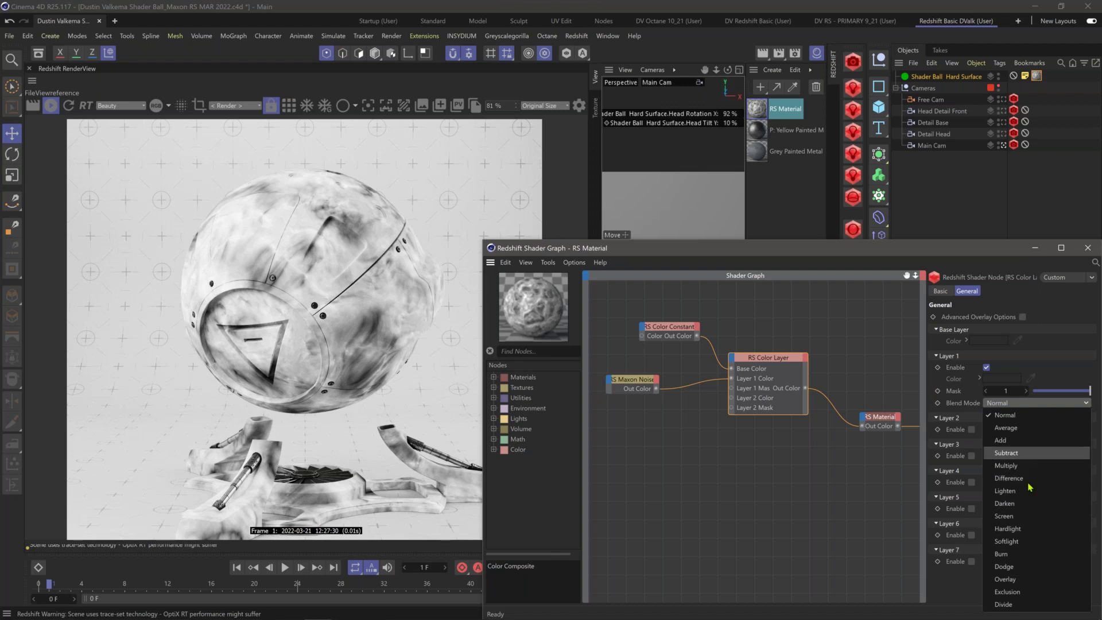
click(1014, 578)
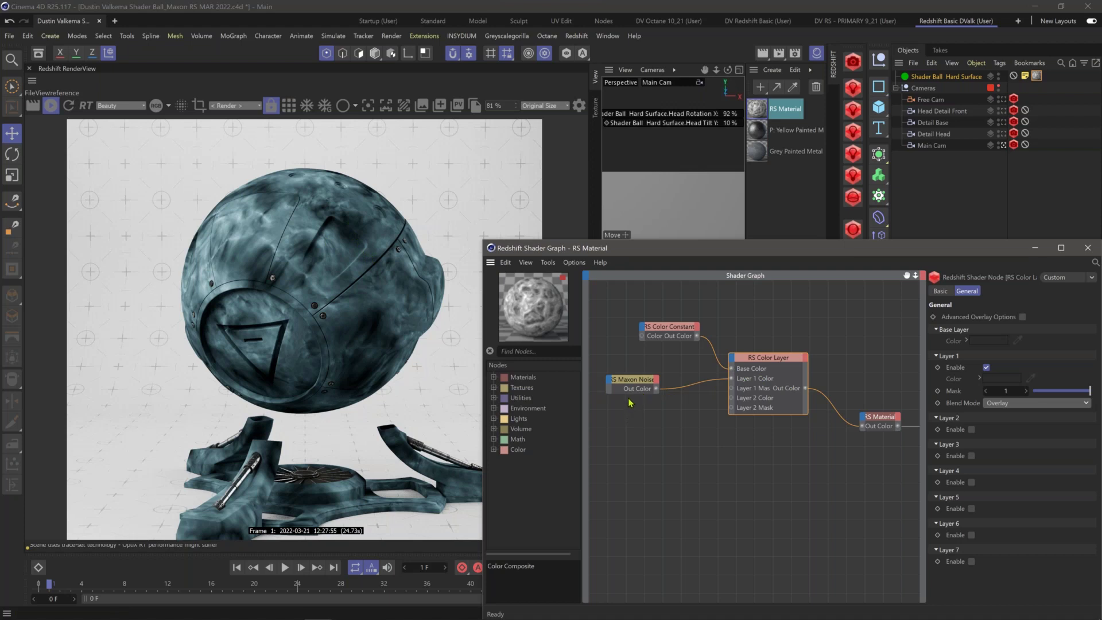
Step: Switch the RS Color Layer's Layer 1 Blend Mode to Multiply and set its Mask to about 0.377
click(1006, 404)
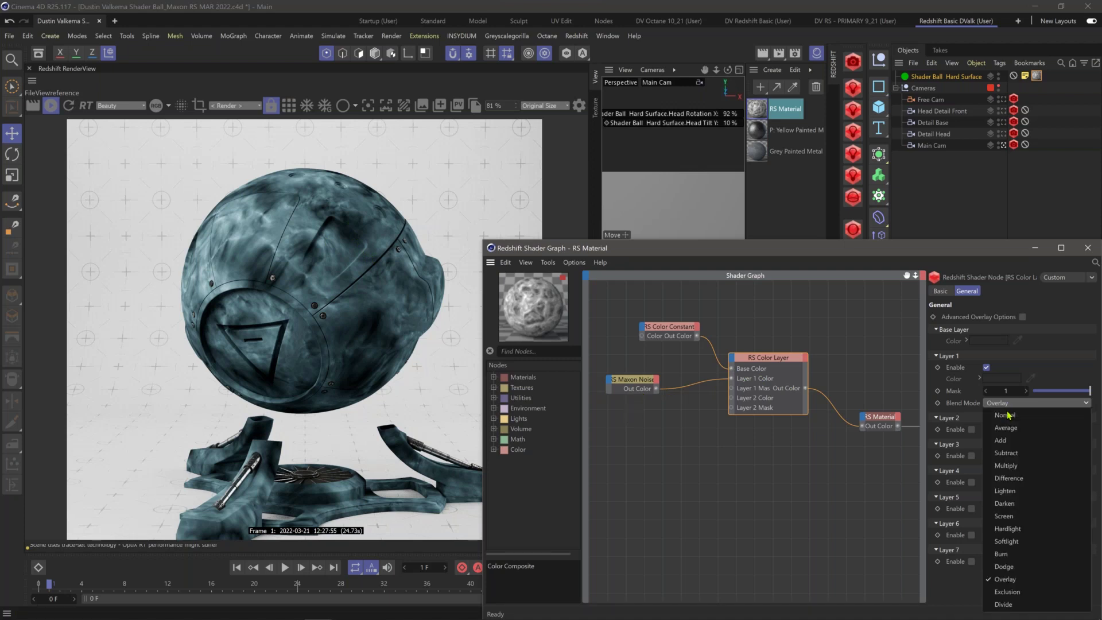
click(1005, 465)
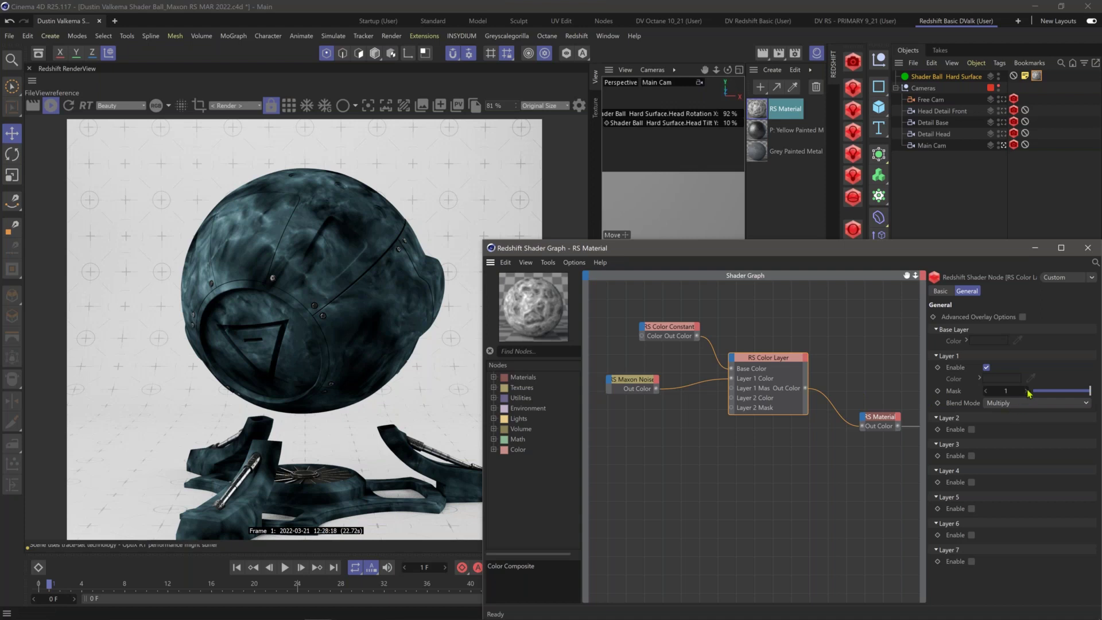
click(1052, 391)
mouse_move(1050, 393)
mouse_down()
mouse_move(1041, 395)
mouse_move(1058, 396)
mouse_up()
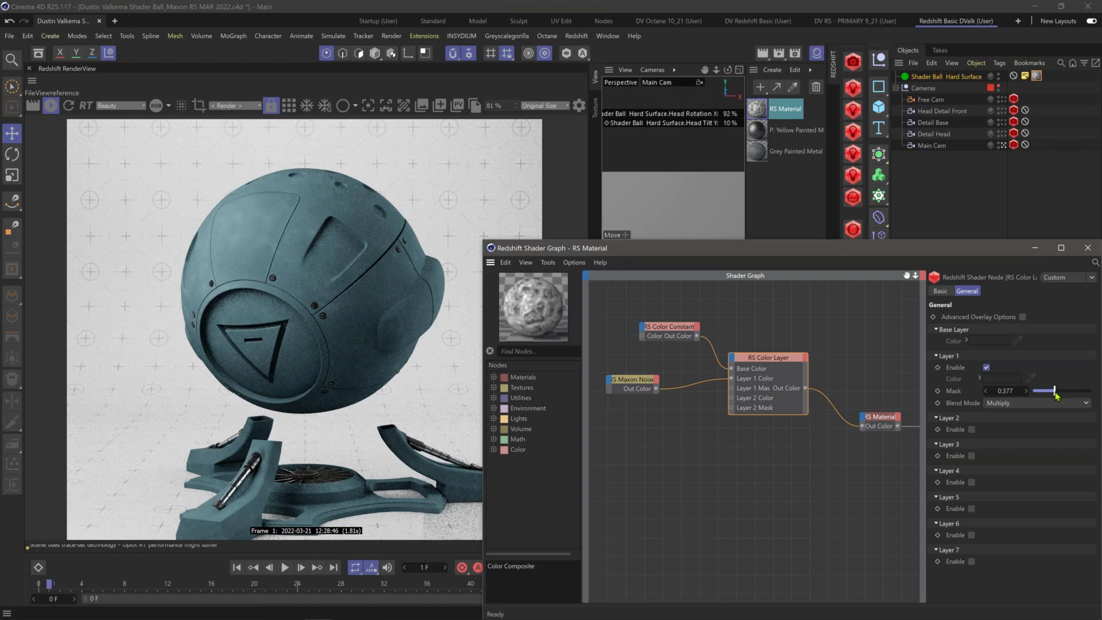
click(733, 456)
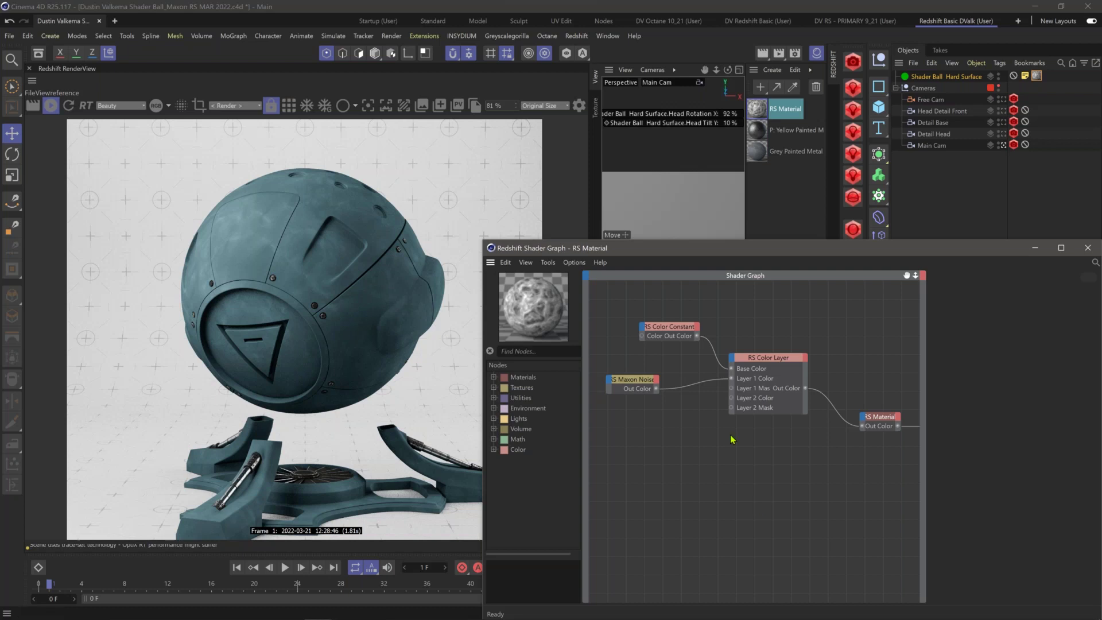
Step: Set the RS Material's Reflection Weight to about 0.282
middle_drag(732, 439, 675, 445)
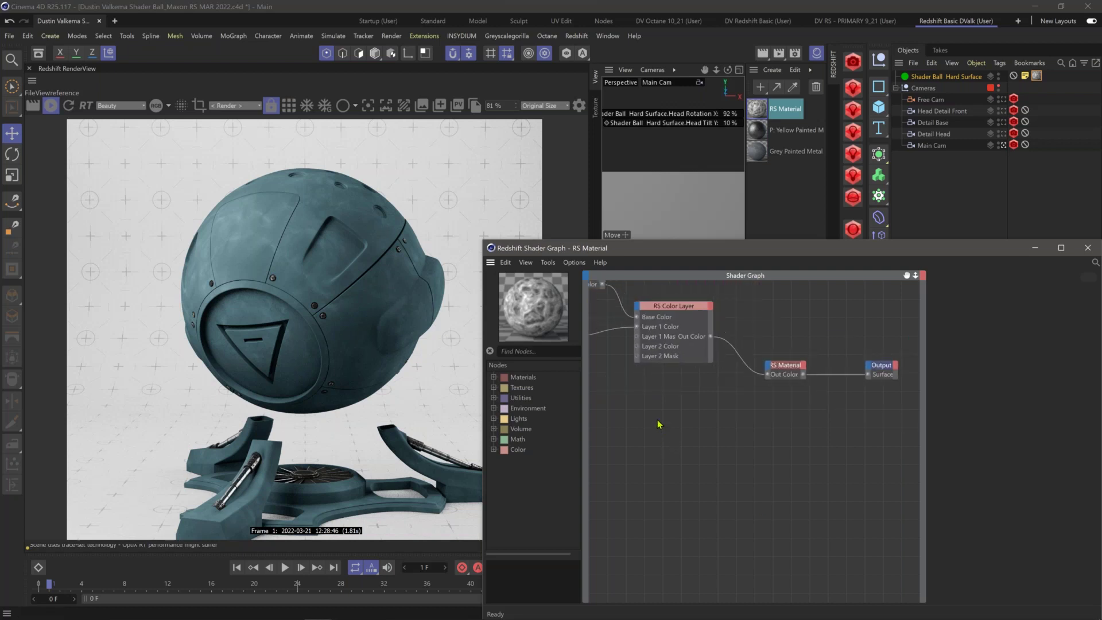
click(785, 368)
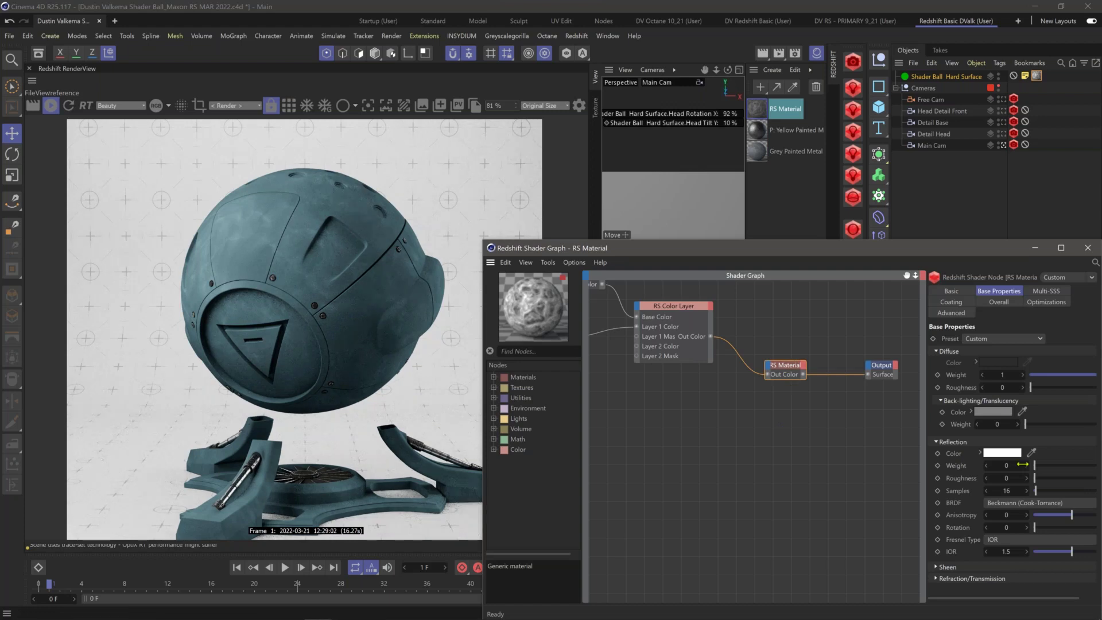
click(1056, 465)
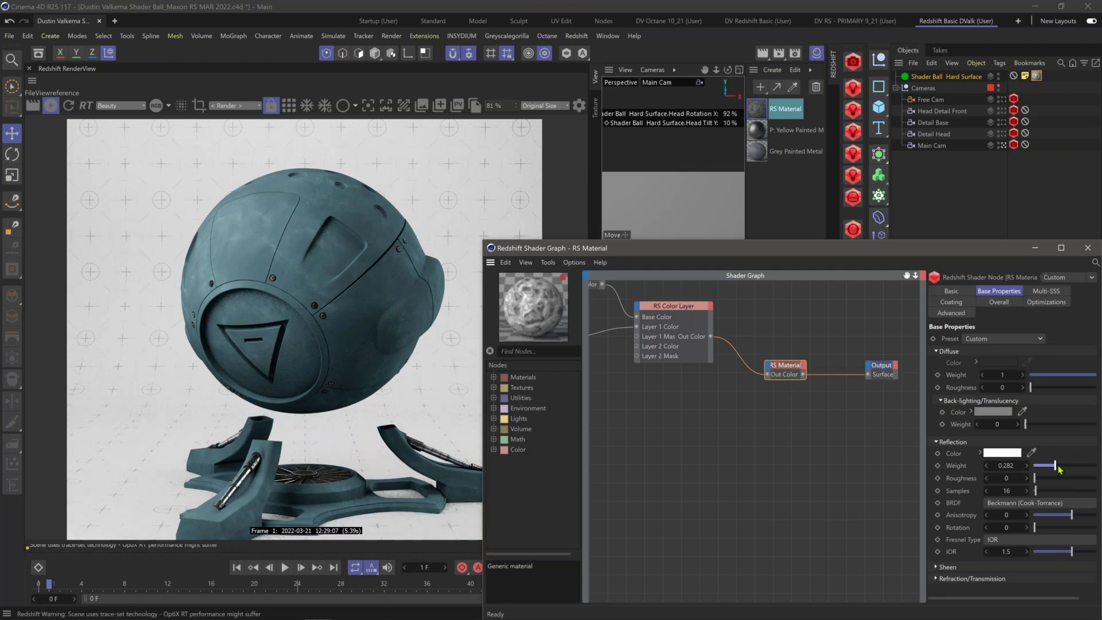
Step: Set the RS Material's Reflection Weight to 1 and make its node slightly taller in the graph
double_click(1003, 465)
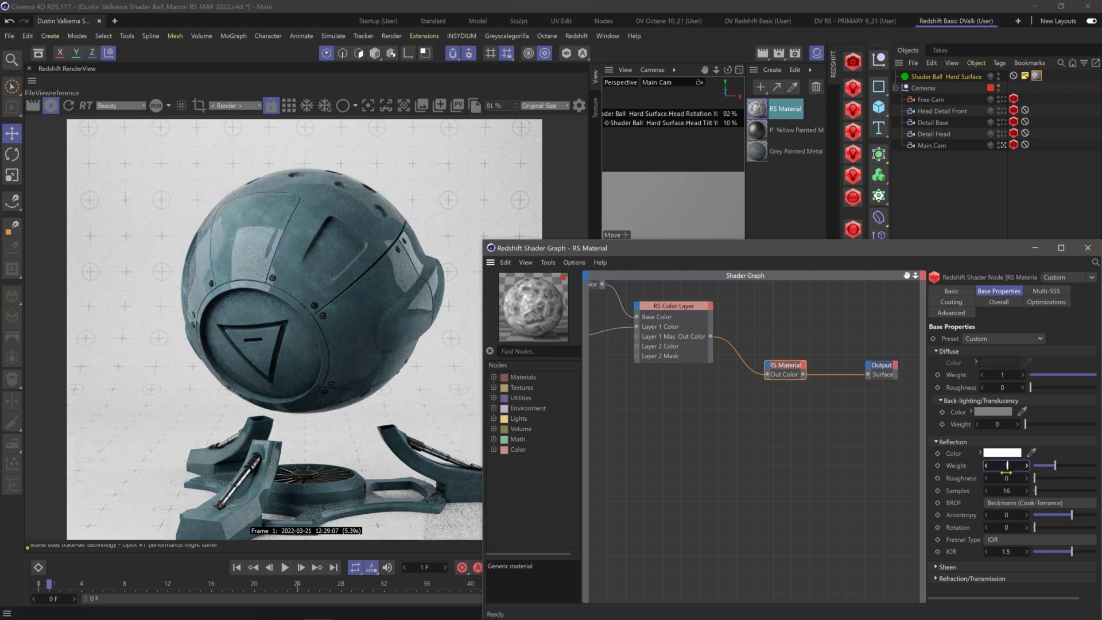
text(1)
key(Return)
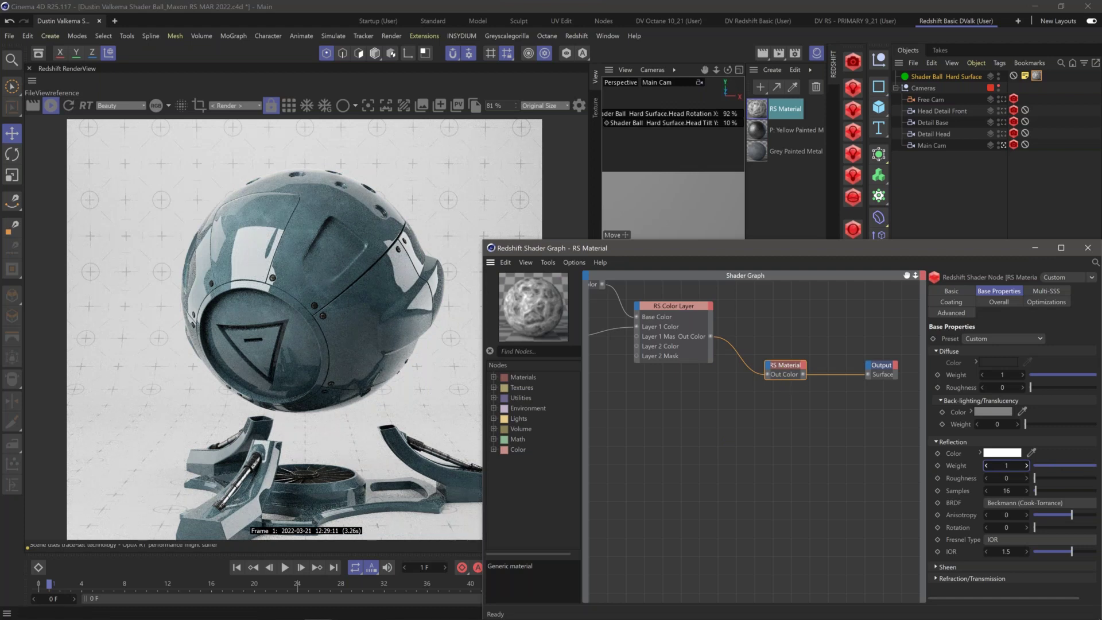
drag(780, 380, 779, 390)
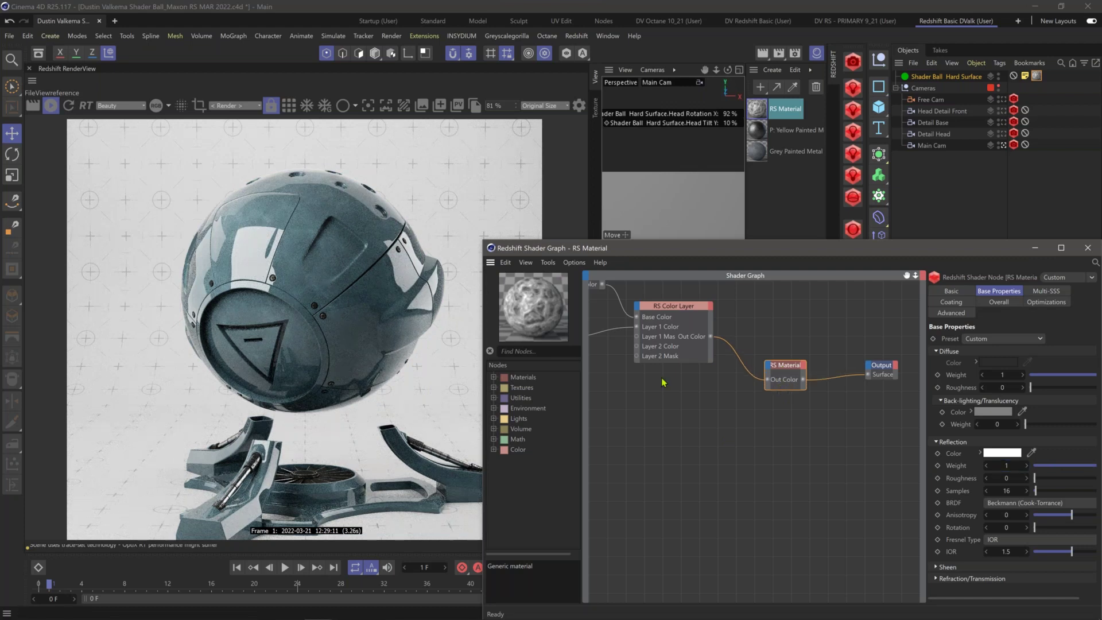
Step: Add a second Maxon Noise node to the graph and place it below the RS Color Layer
middle_drag(705, 376, 745, 365)
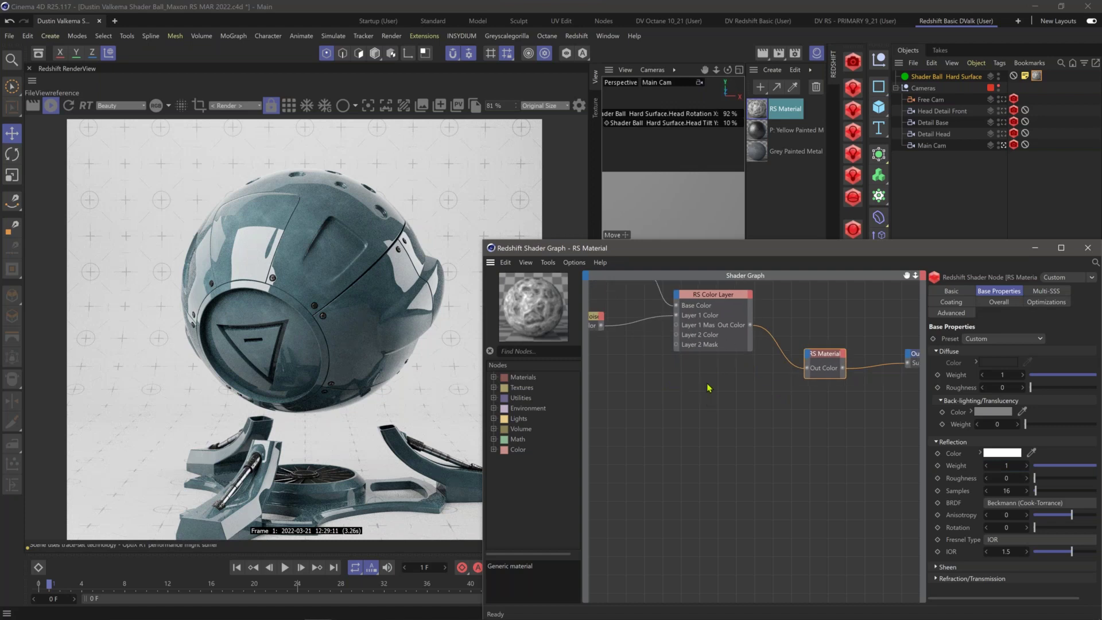
middle_drag(708, 388, 708, 366)
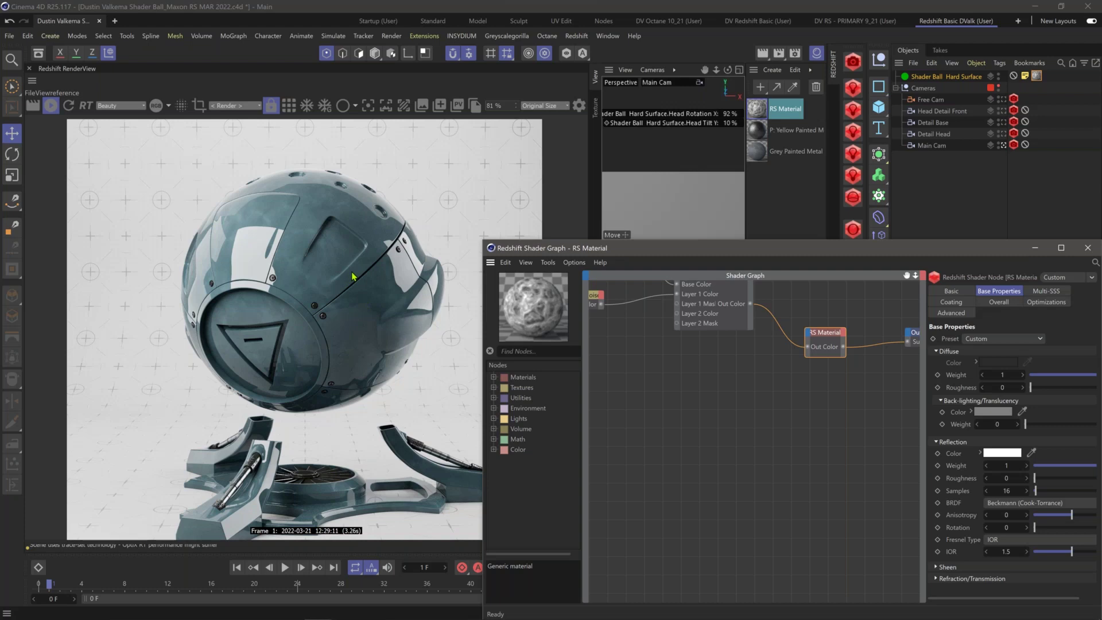
click(688, 384)
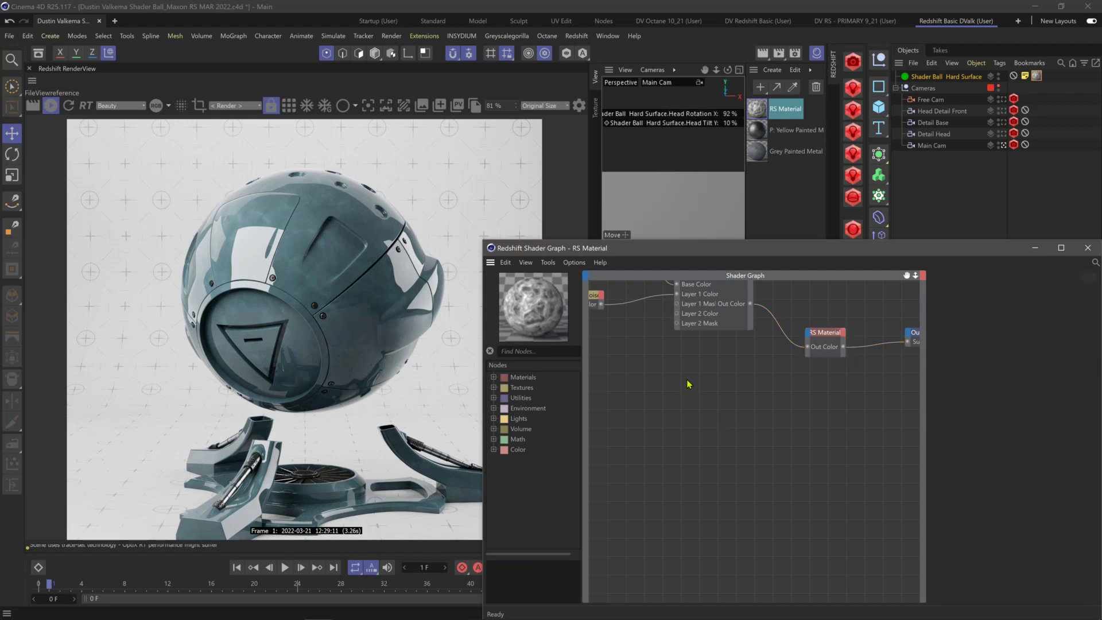
key(Tab)
text(m)
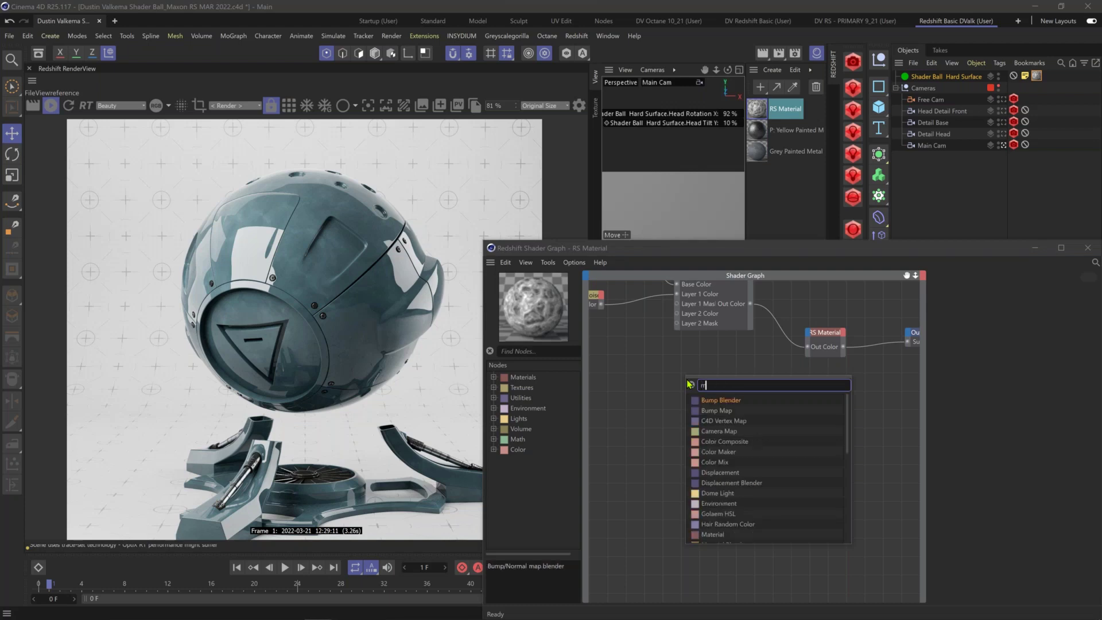
text(axon noise)
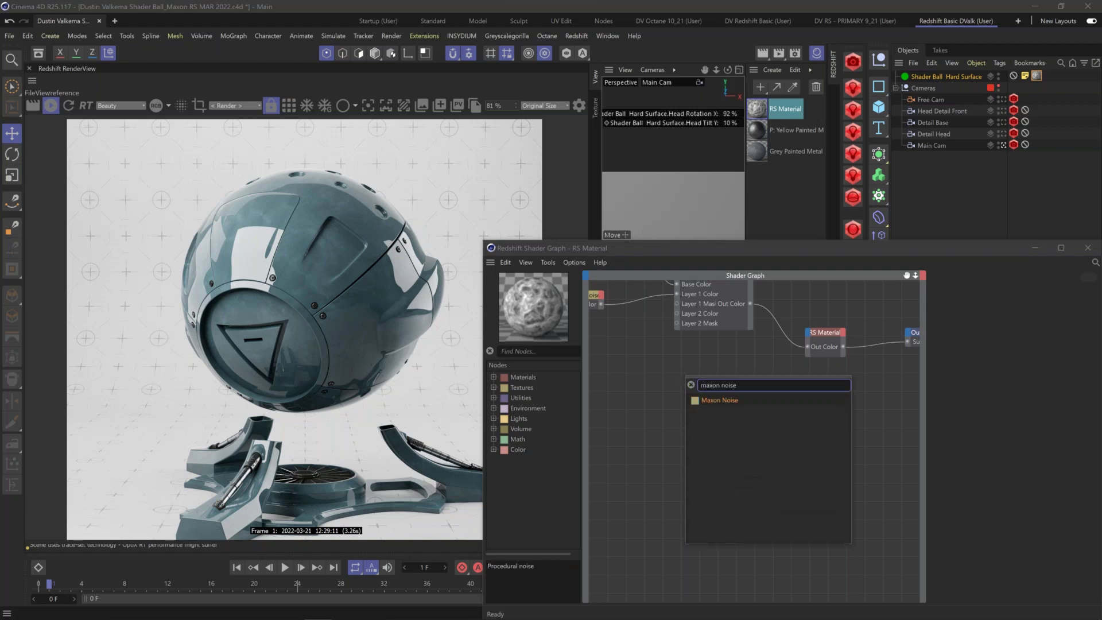
click(711, 401)
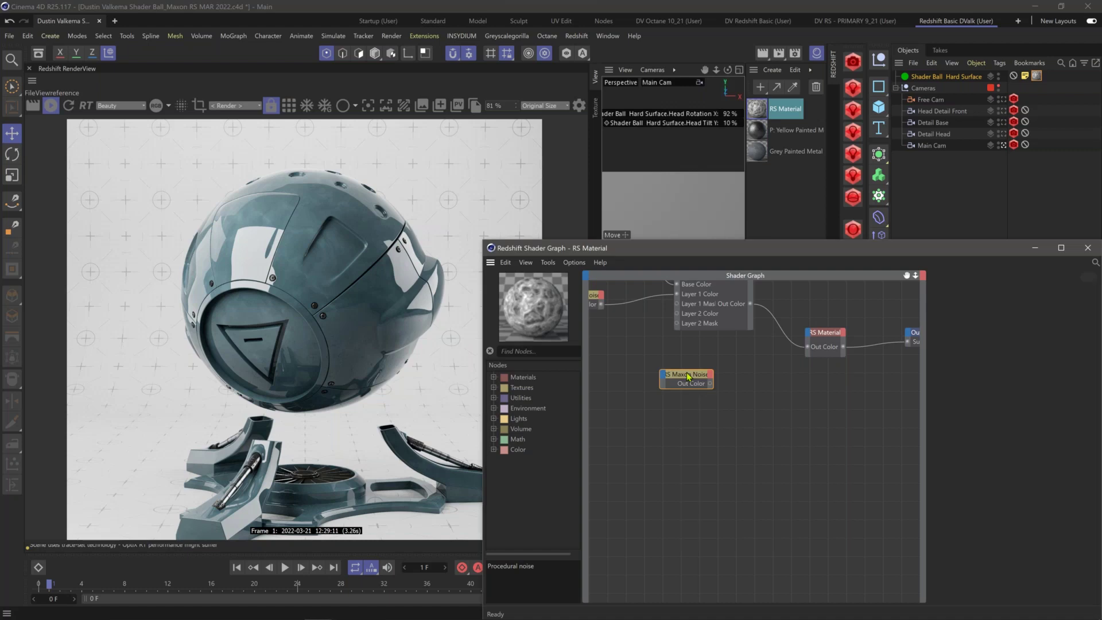
drag(689, 376, 664, 403)
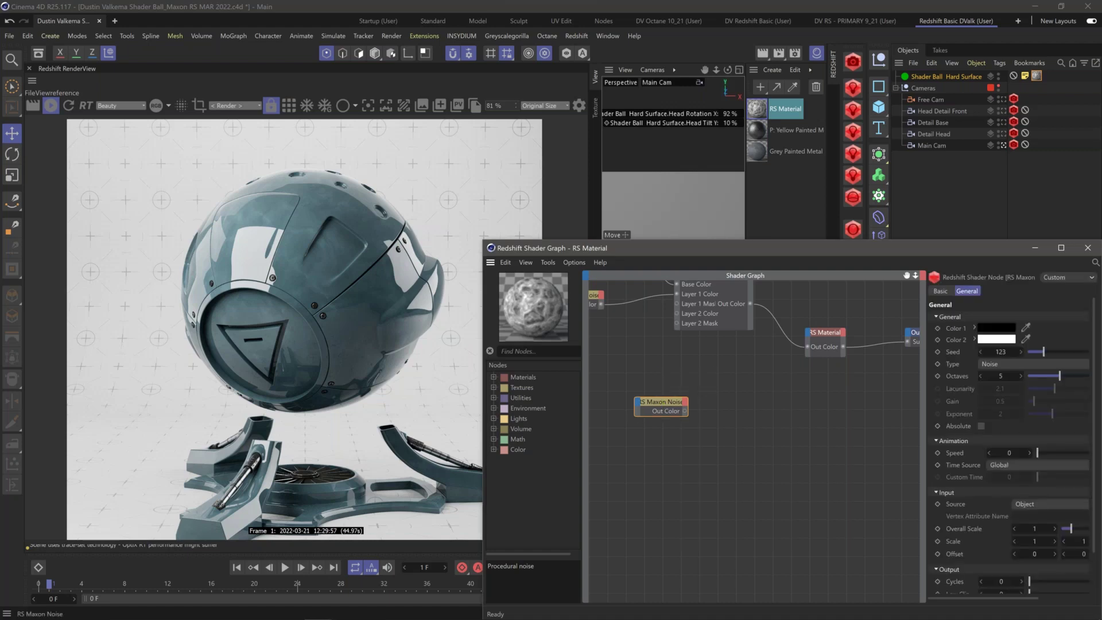
Step: Add a Bump Map node and place it between the new Maxon Noise and the RS Material
click(732, 421)
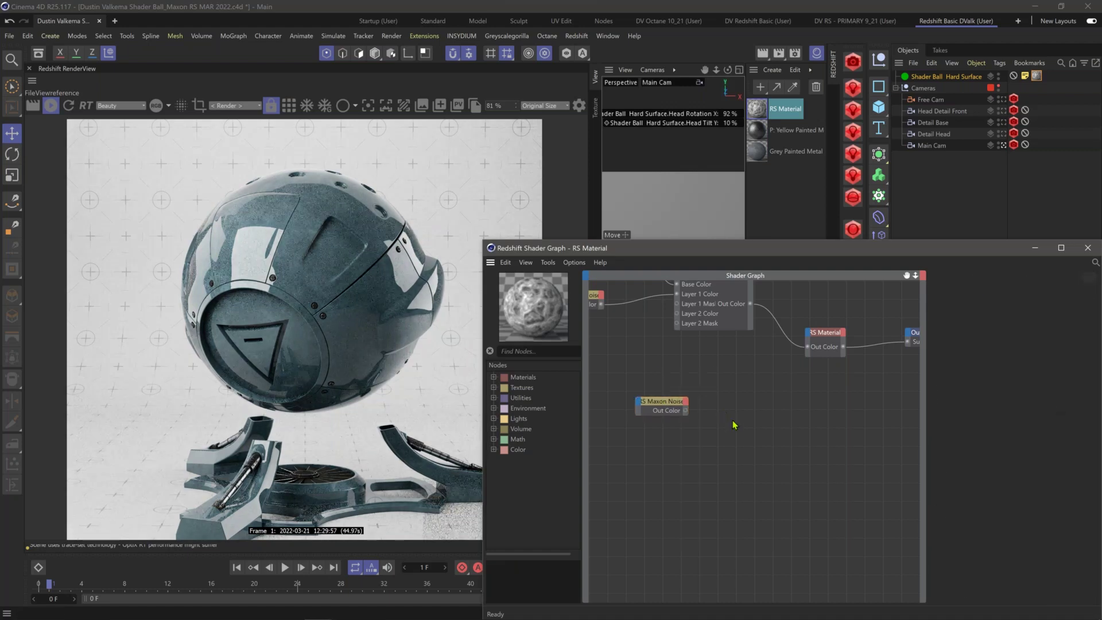
text(bump)
key(Down)
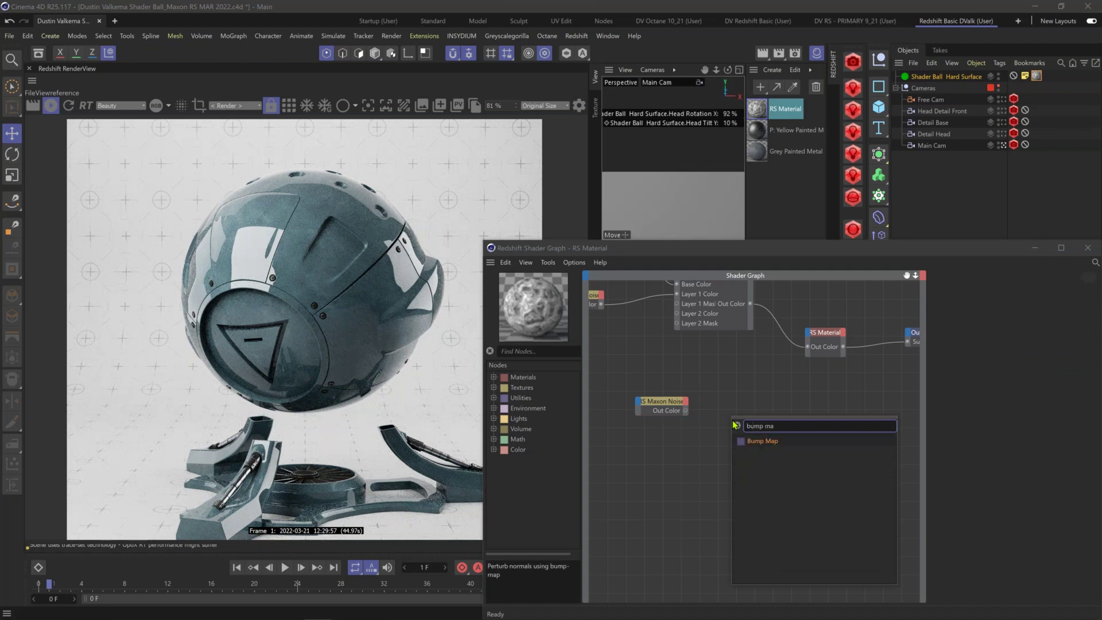
key(Return)
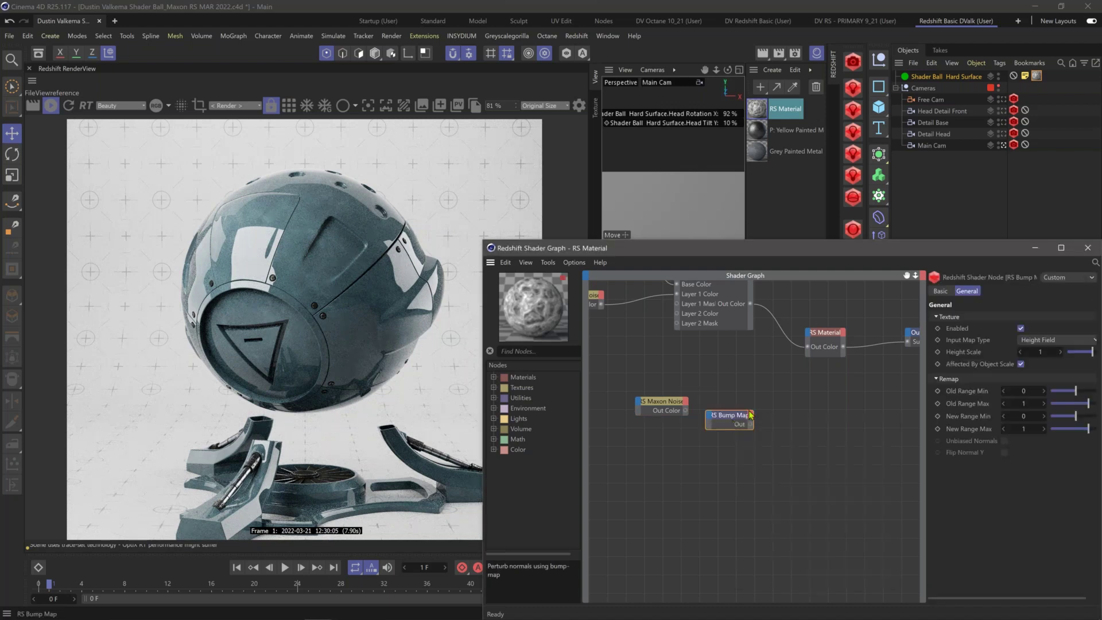
drag(734, 424, 755, 413)
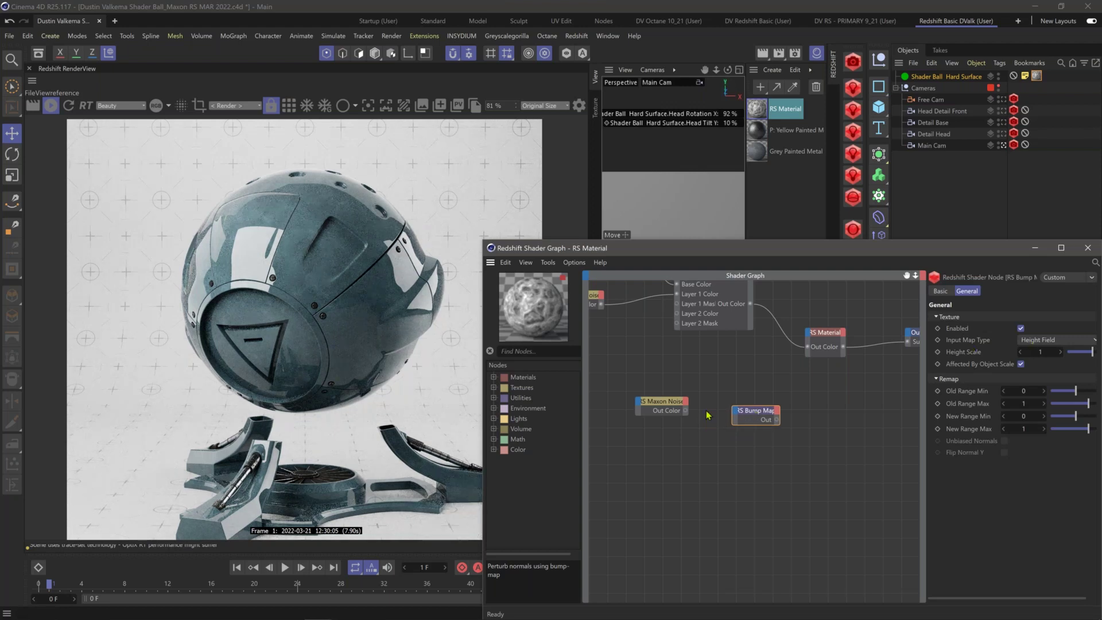
Step: Connect the new Maxon Noise to the Bump Map's Input and the Bump Map to the RS Material's Overall Bump Input
drag(686, 411, 736, 413)
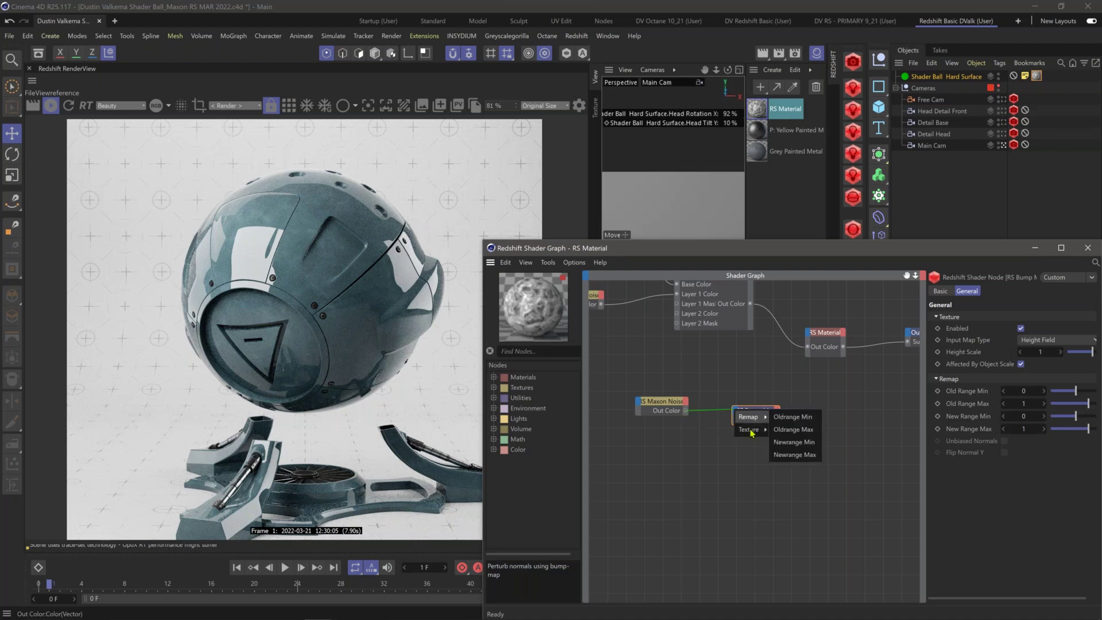
click(776, 431)
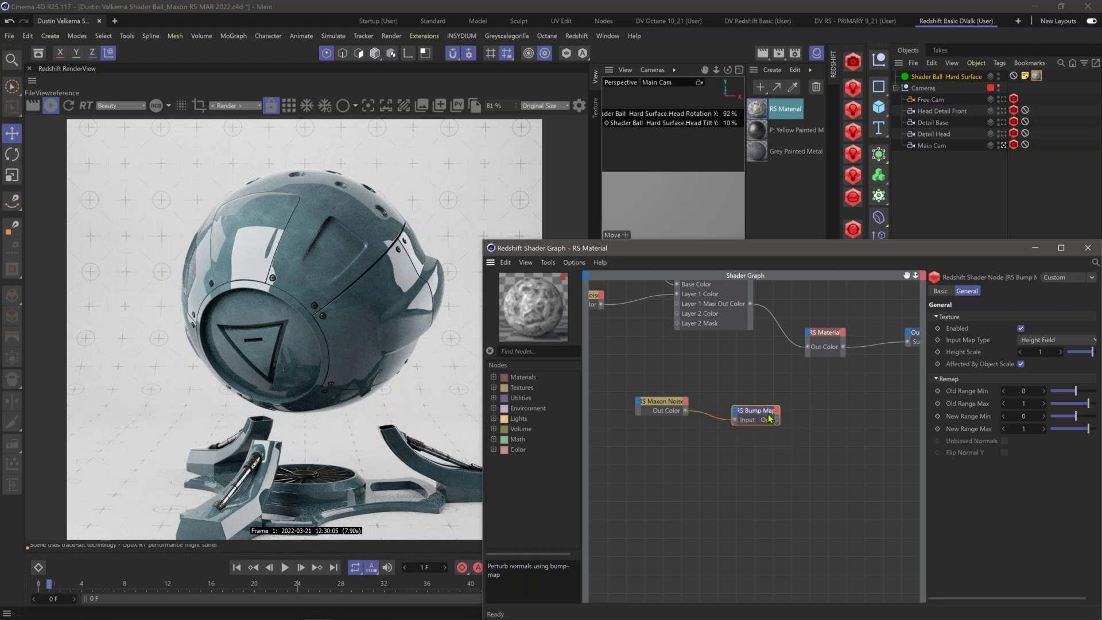
drag(777, 420, 811, 335)
mouse_move(953, 454)
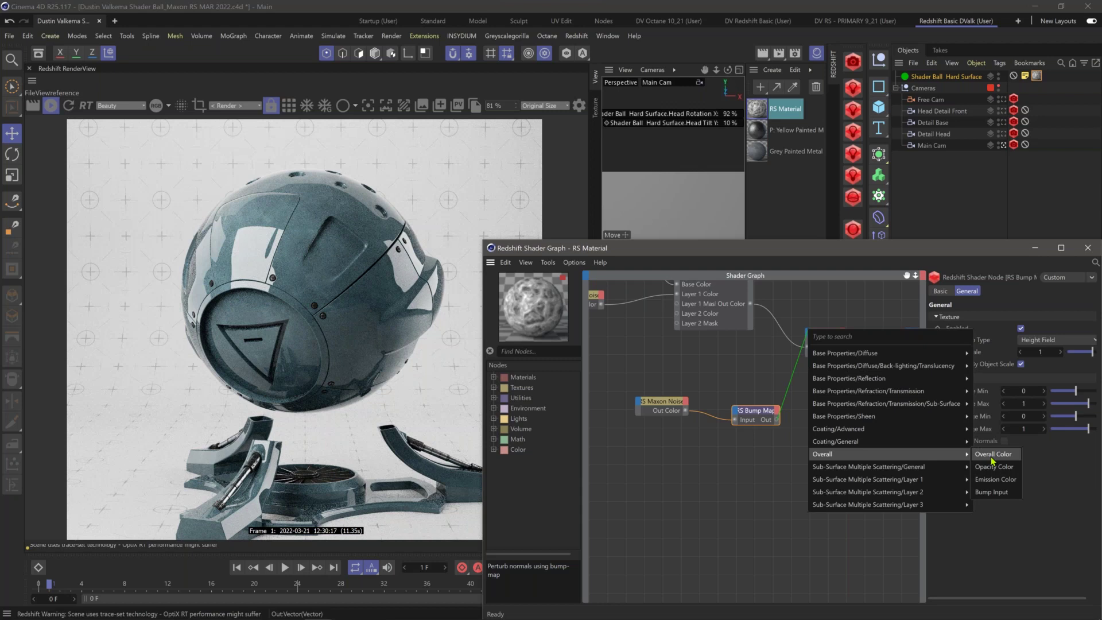
click(990, 492)
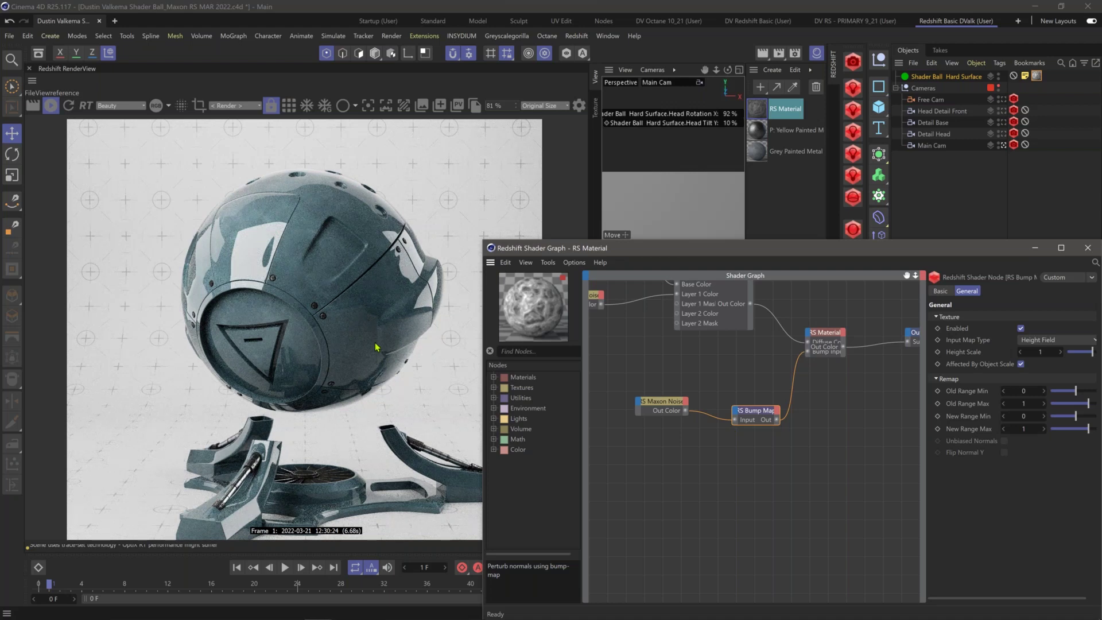
Step: Set the bump's Maxon Noise type to Naki and its Overall Scale to 0.05
click(658, 412)
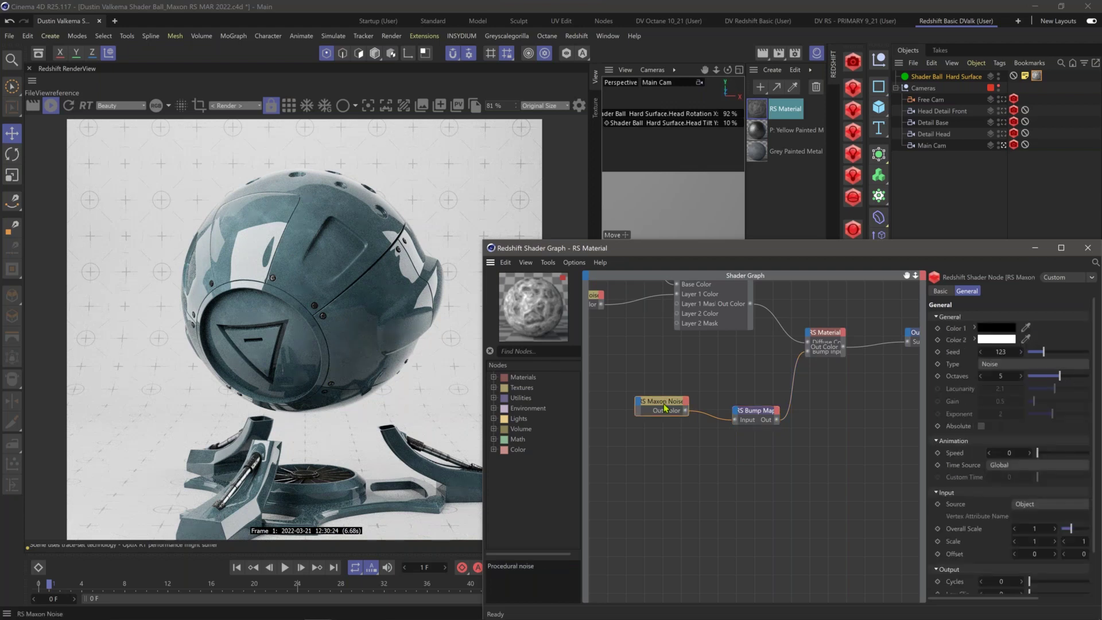
click(1039, 366)
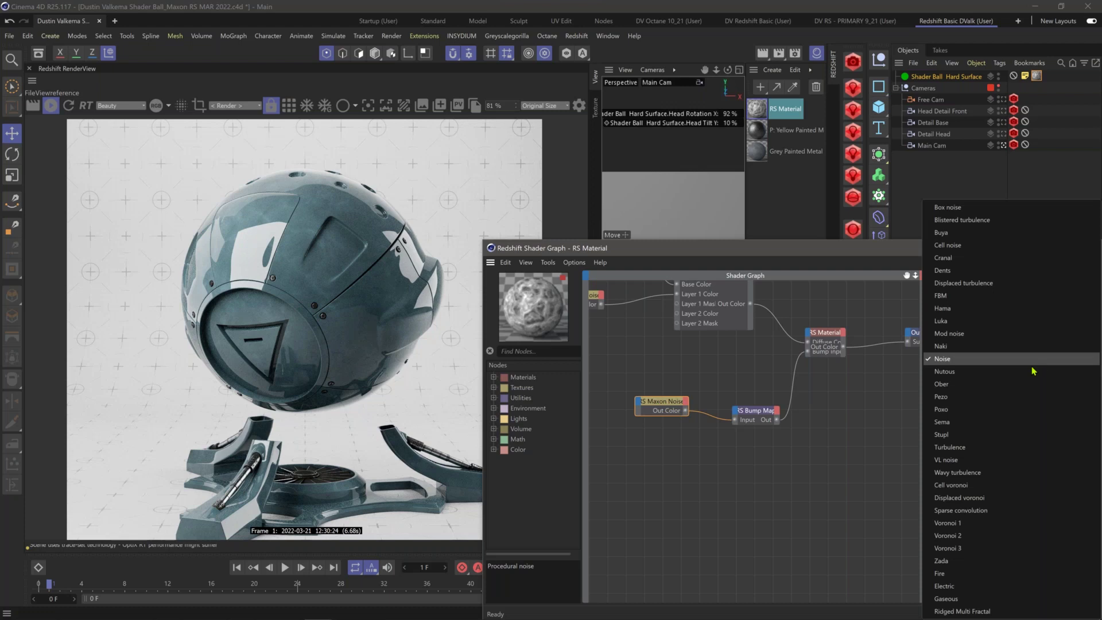
click(963, 347)
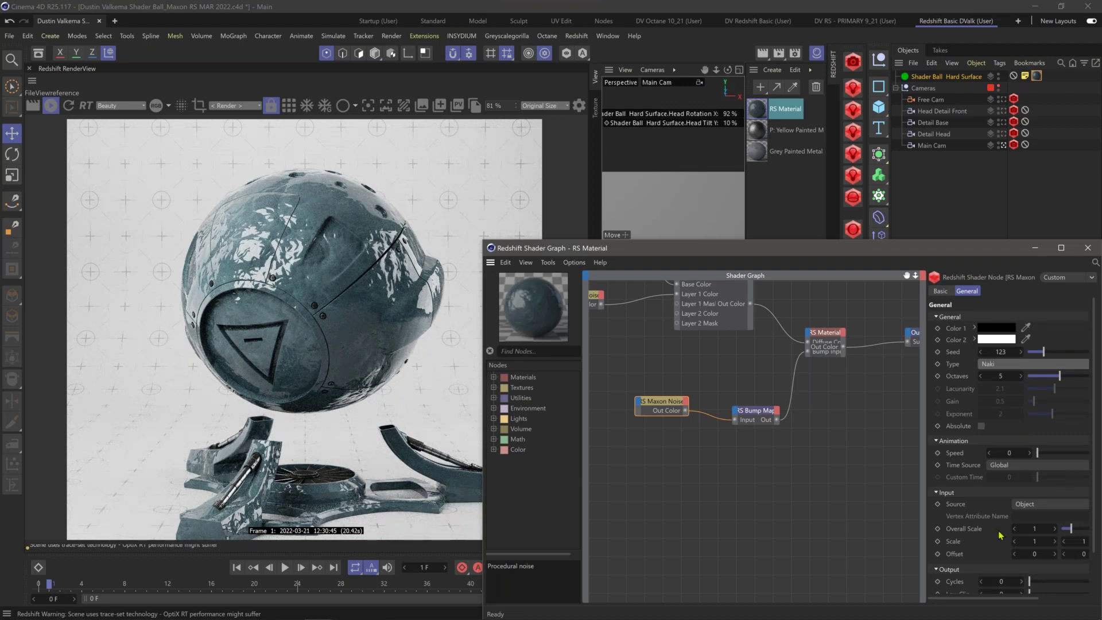
click(1034, 528)
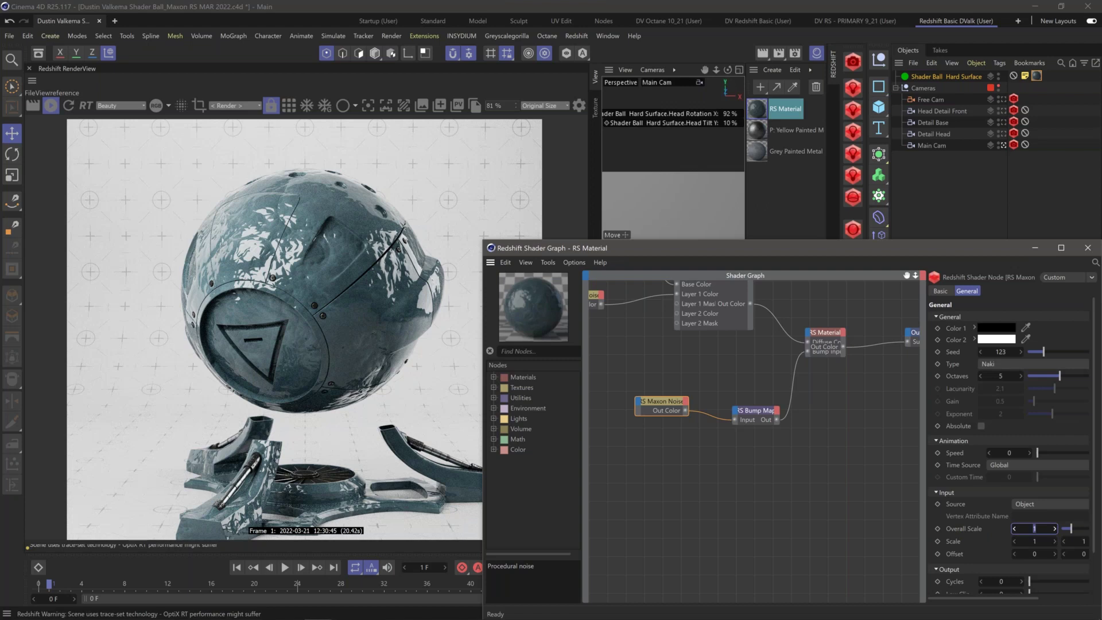
text(0.05)
key(Return)
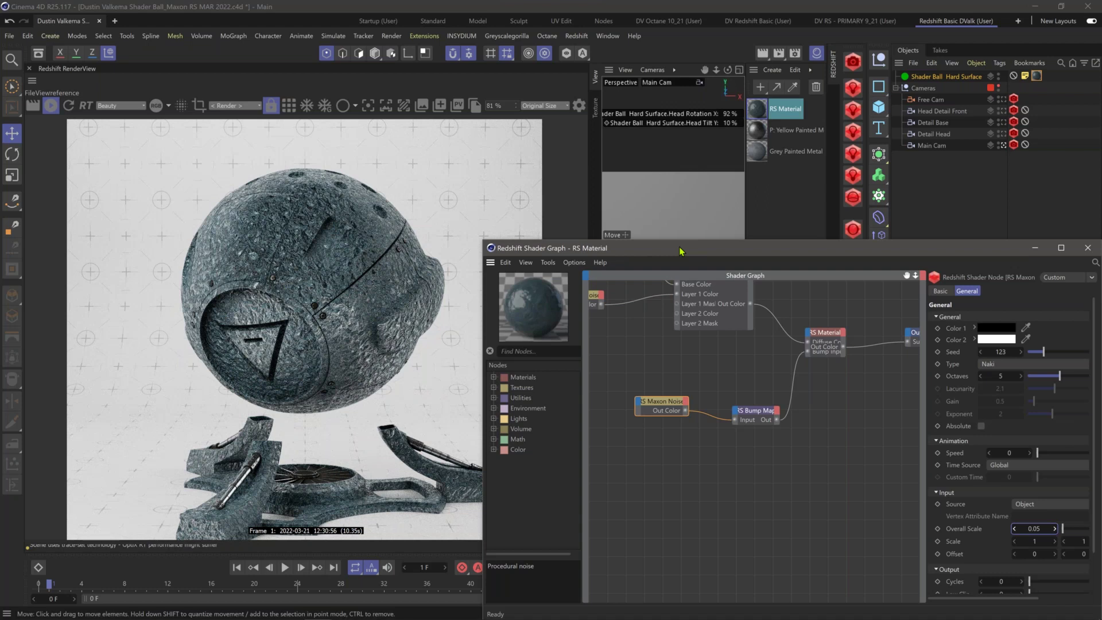
Step: Move the Shader Graph window down, collapse the material manager and widen the RenderView to inspect the ball's bump texture up close
drag(699, 257, 706, 277)
drag(688, 235, 688, 241)
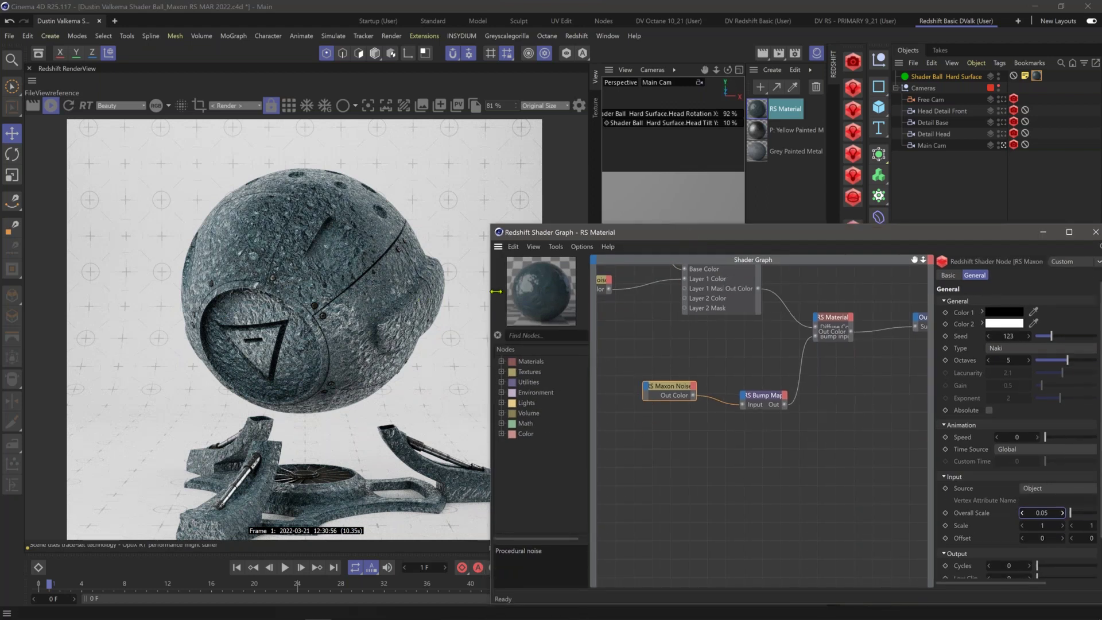
drag(495, 292, 427, 296)
drag(617, 231, 624, 410)
drag(589, 196, 710, 197)
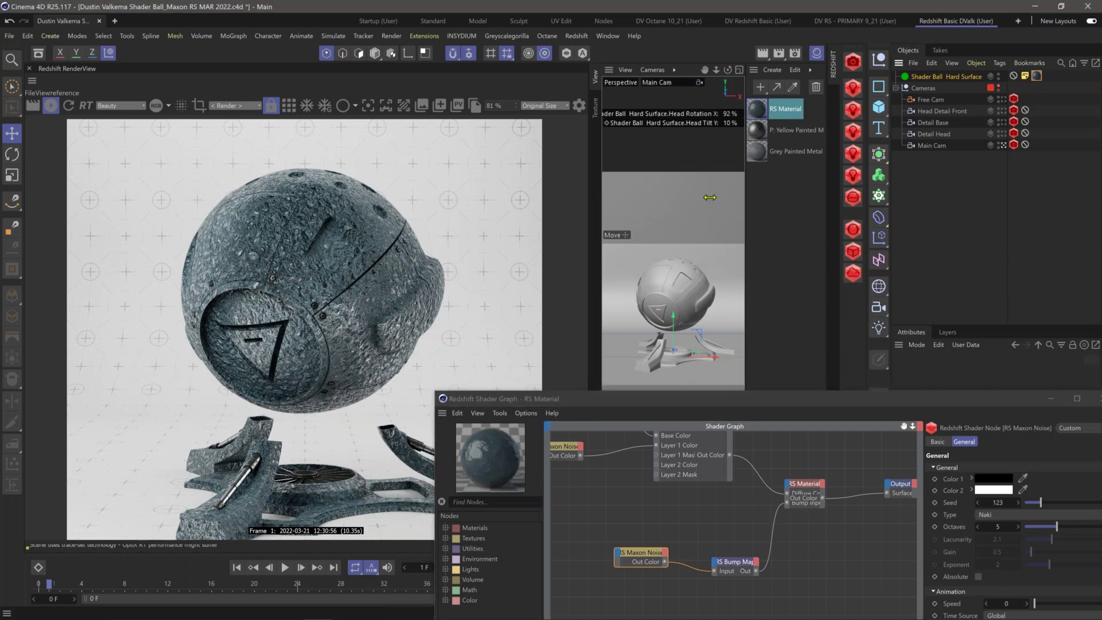
click(817, 53)
drag(629, 187, 677, 187)
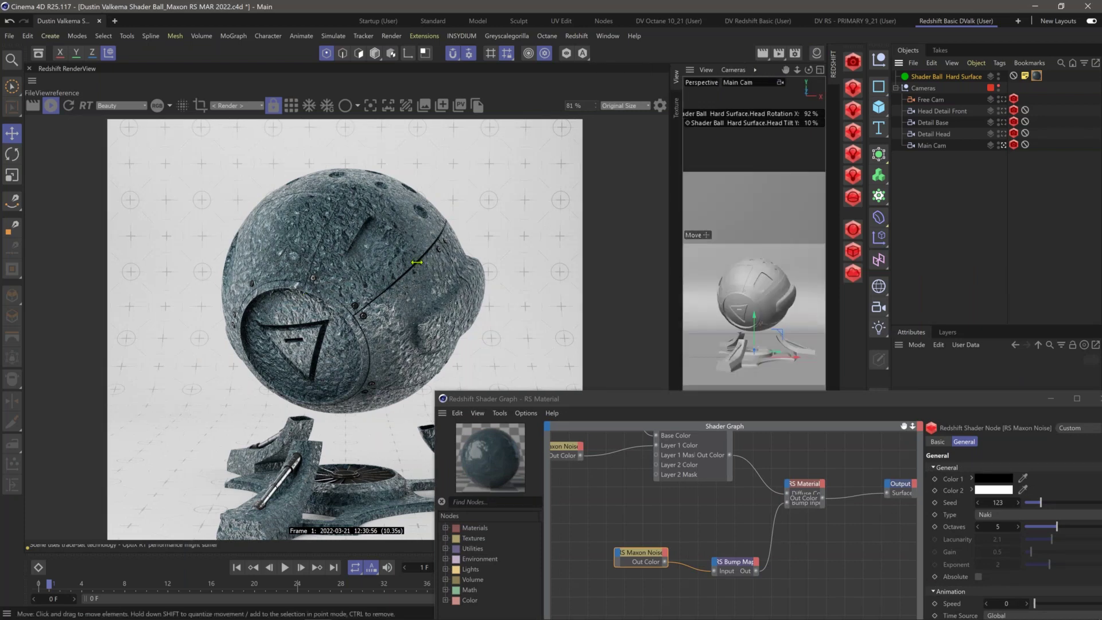
scroll(417, 262, up, 1)
scroll(581, 237, up, 2)
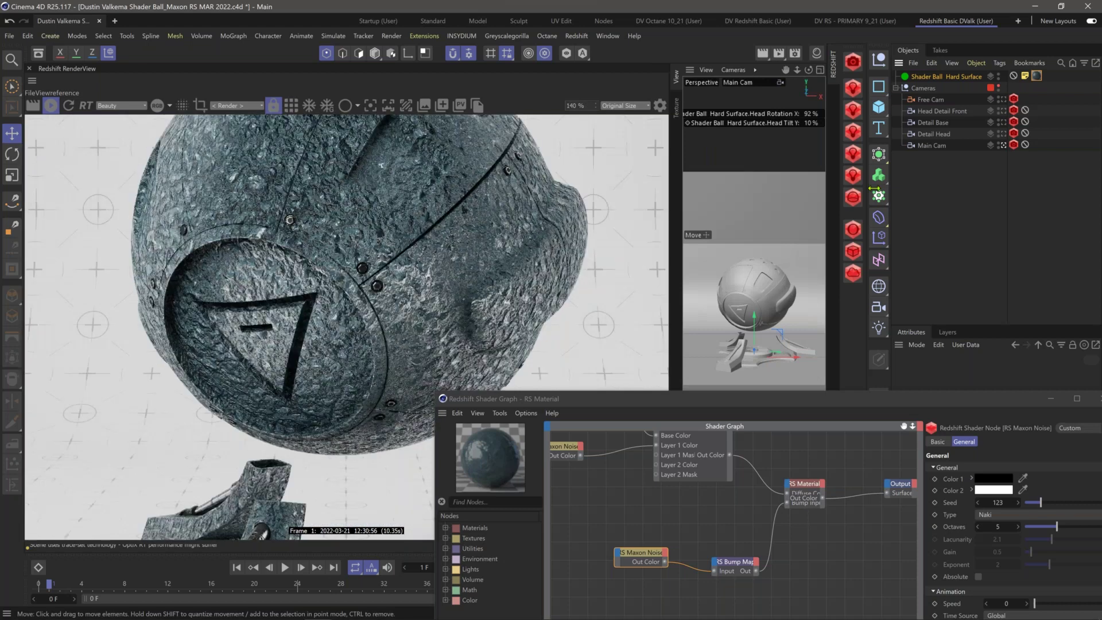
scroll(365, 322, up, 1)
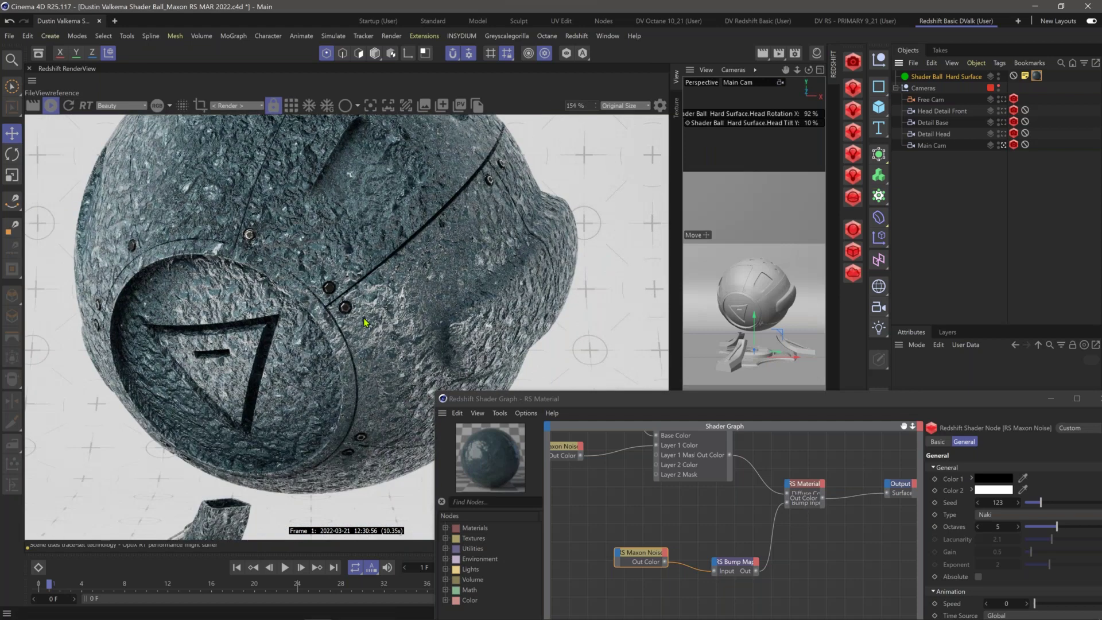
middle_drag(387, 258, 334, 294)
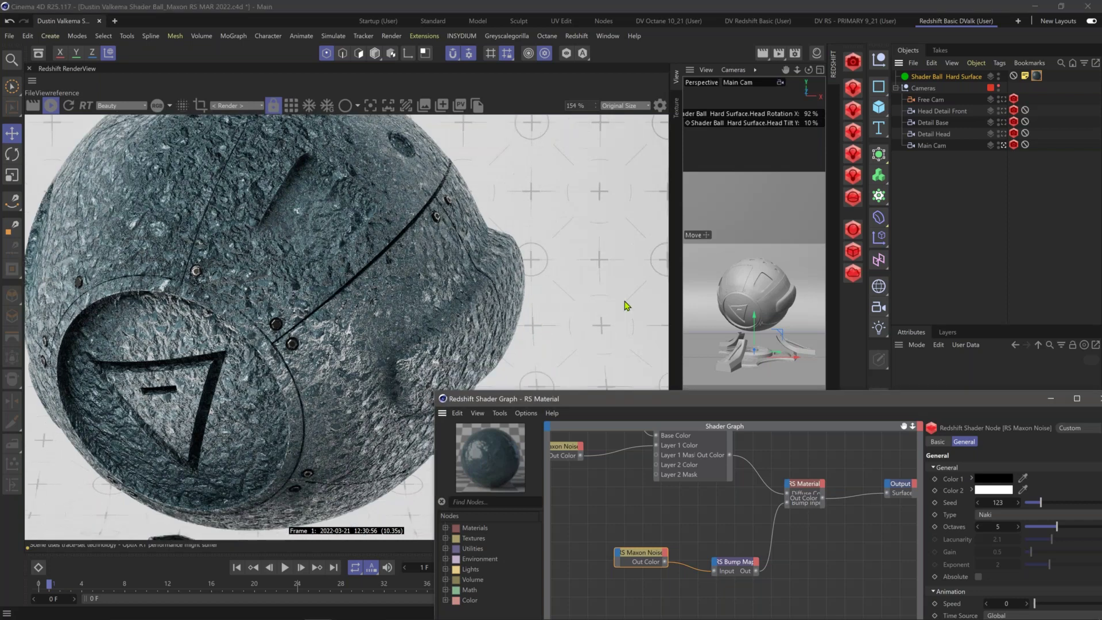
Step: Raise the Shader Graph window again and move the bump's Maxon Noise node farther away from the RS Bump Map
drag(631, 398, 662, 244)
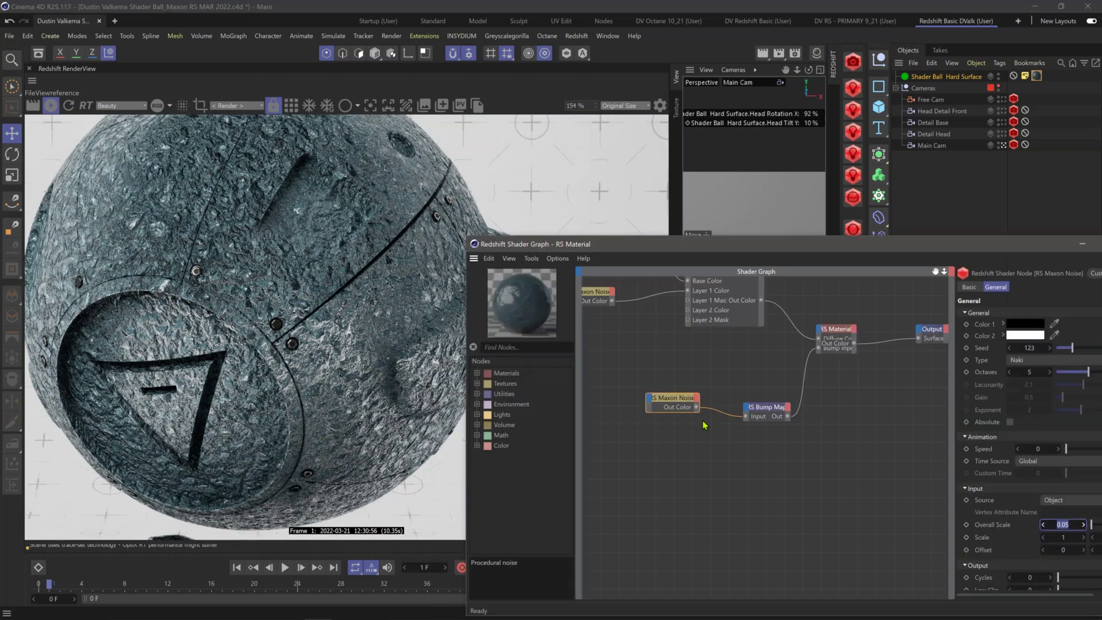
right_click(713, 416)
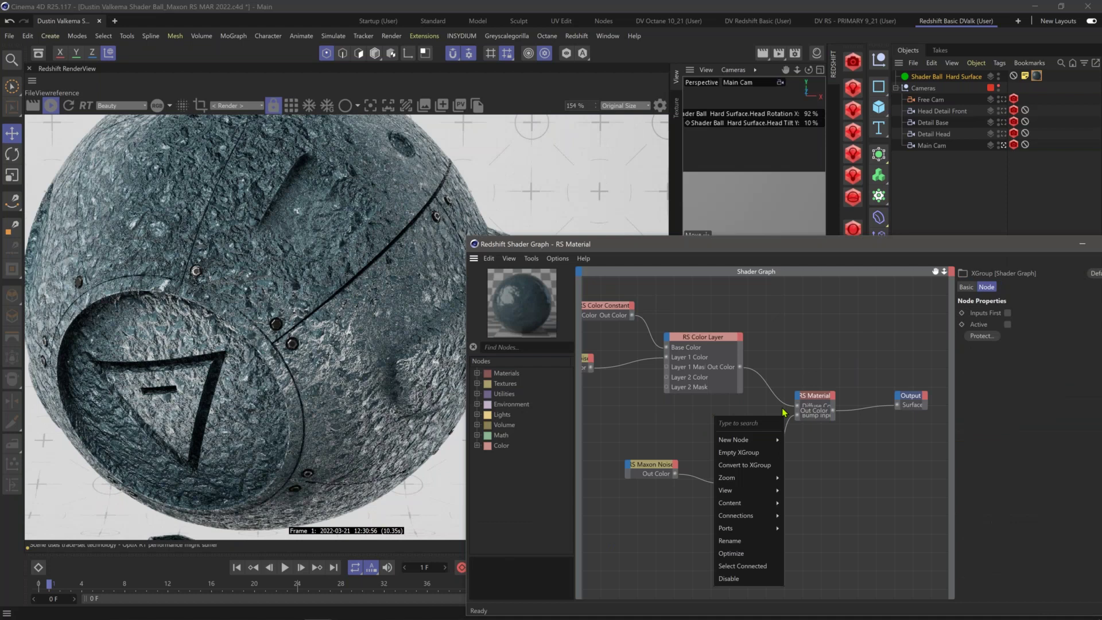
click(700, 446)
scroll(700, 447, up, 2)
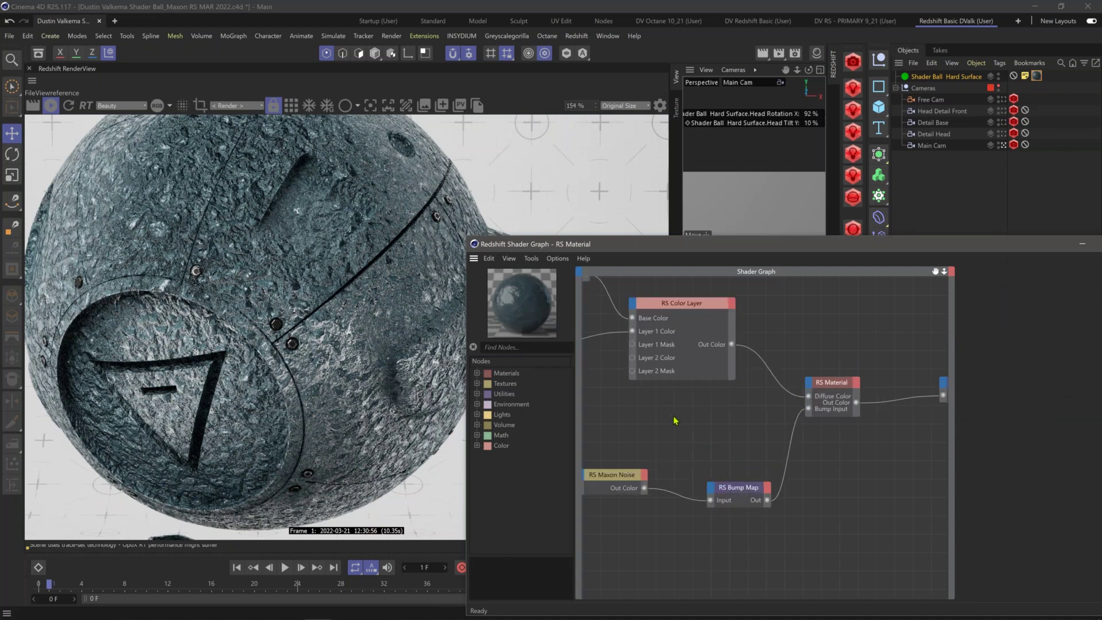
middle_drag(675, 421, 706, 413)
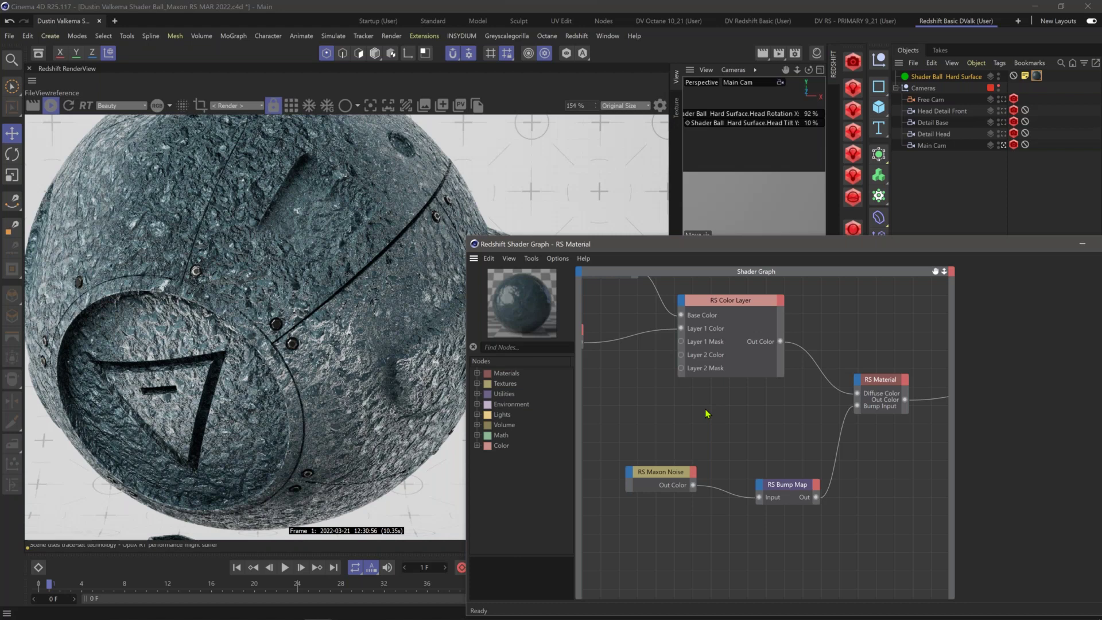
click(686, 481)
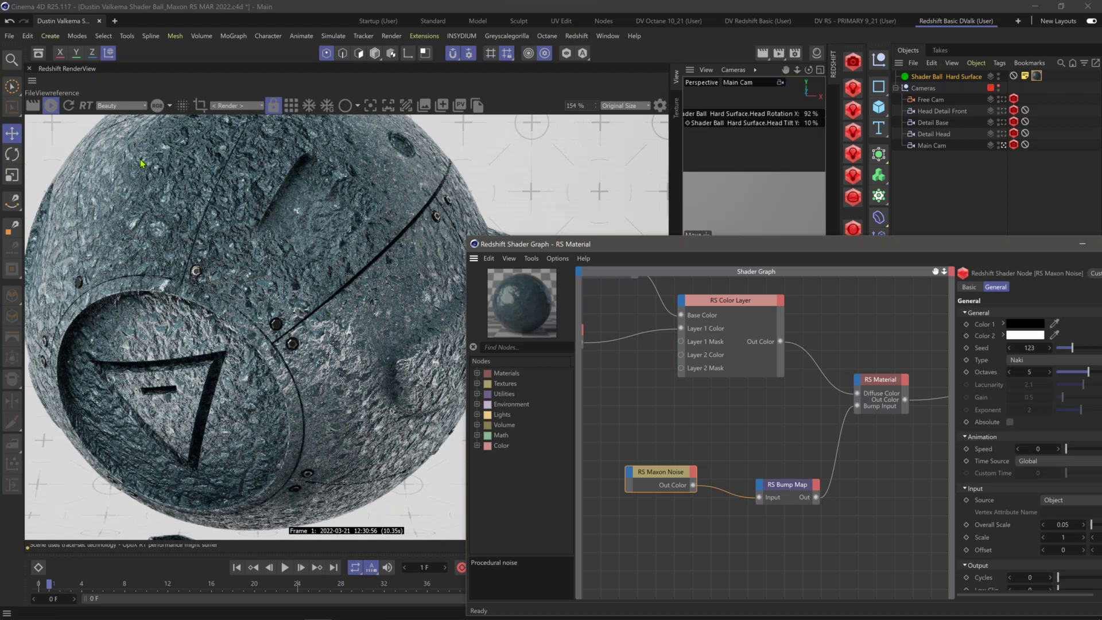
drag(650, 479, 623, 486)
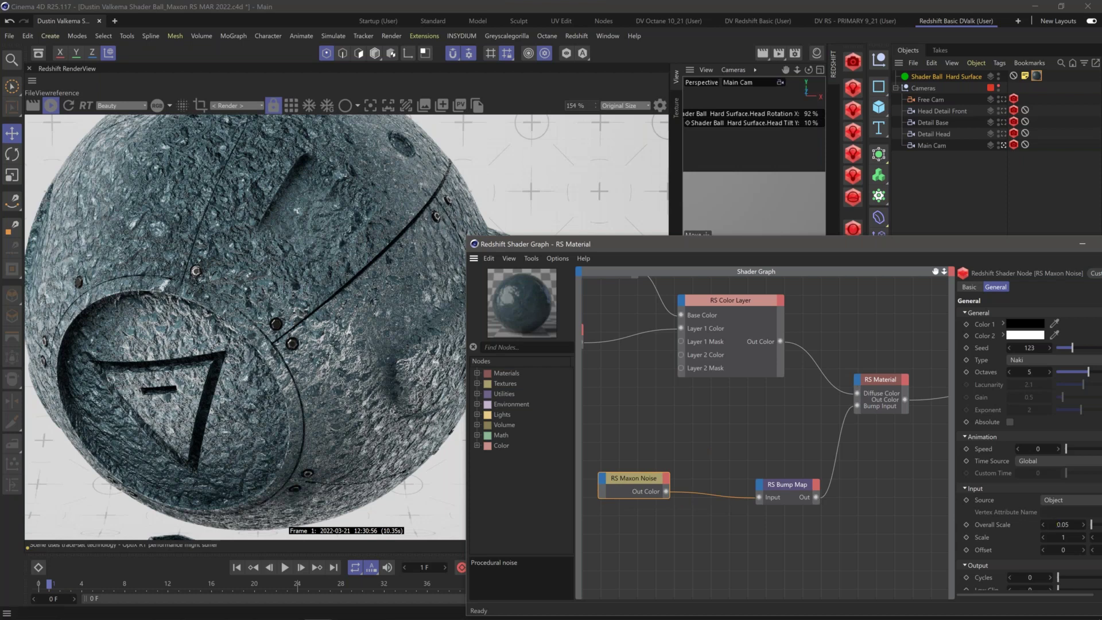
Step: Set the bump's Maxon Noise Overall Scale to 0.01 and shift the node slightly farther from the RS Bump Map
click(1065, 526)
text(0.01)
key(Return)
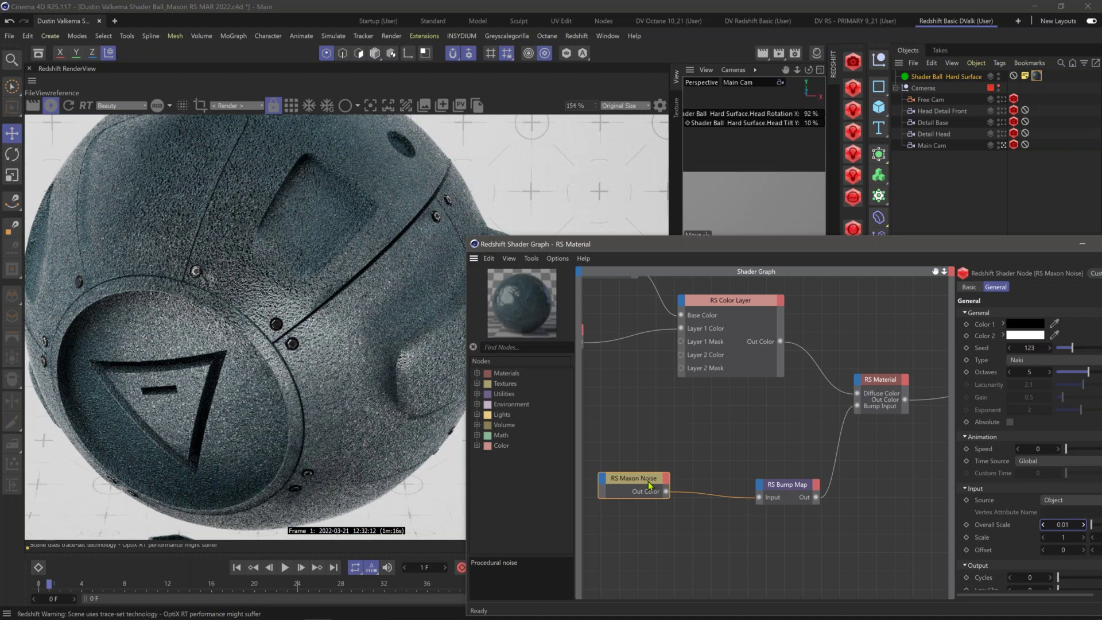
drag(648, 484, 636, 486)
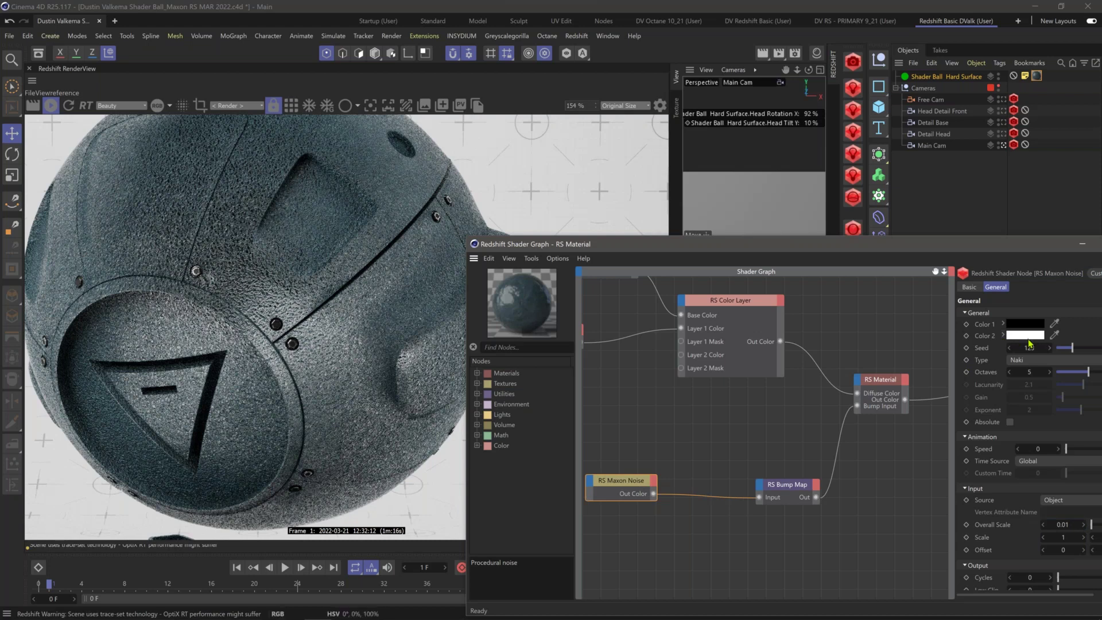
Step: Try the RS Bump Map's Height Scale at 0.3 and 0.05, and restore it to 1
click(791, 492)
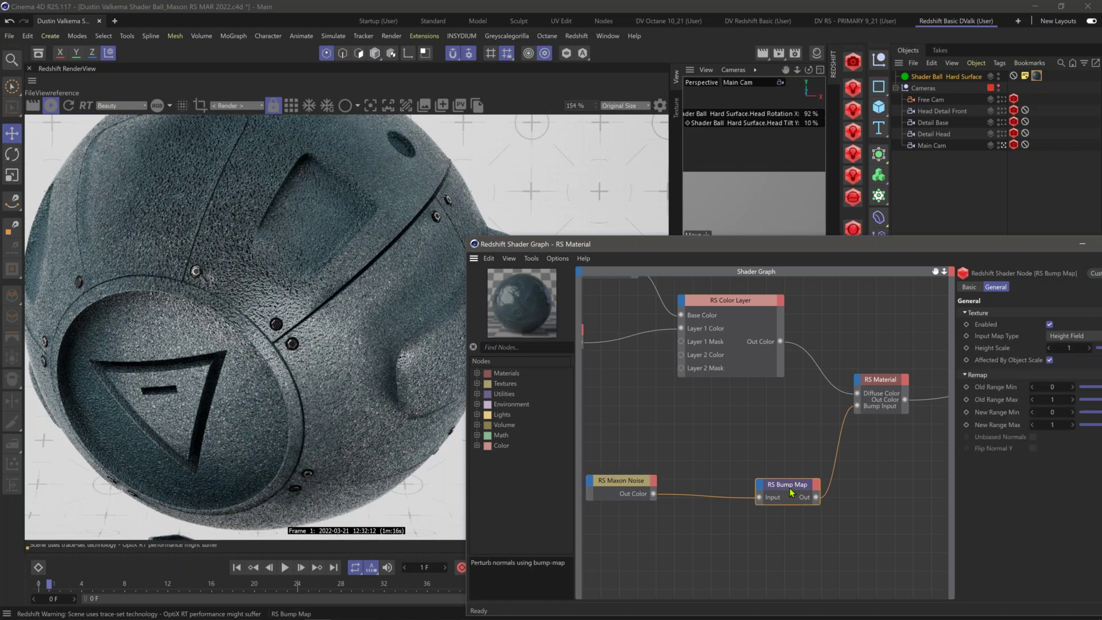
drag(976, 246, 928, 245)
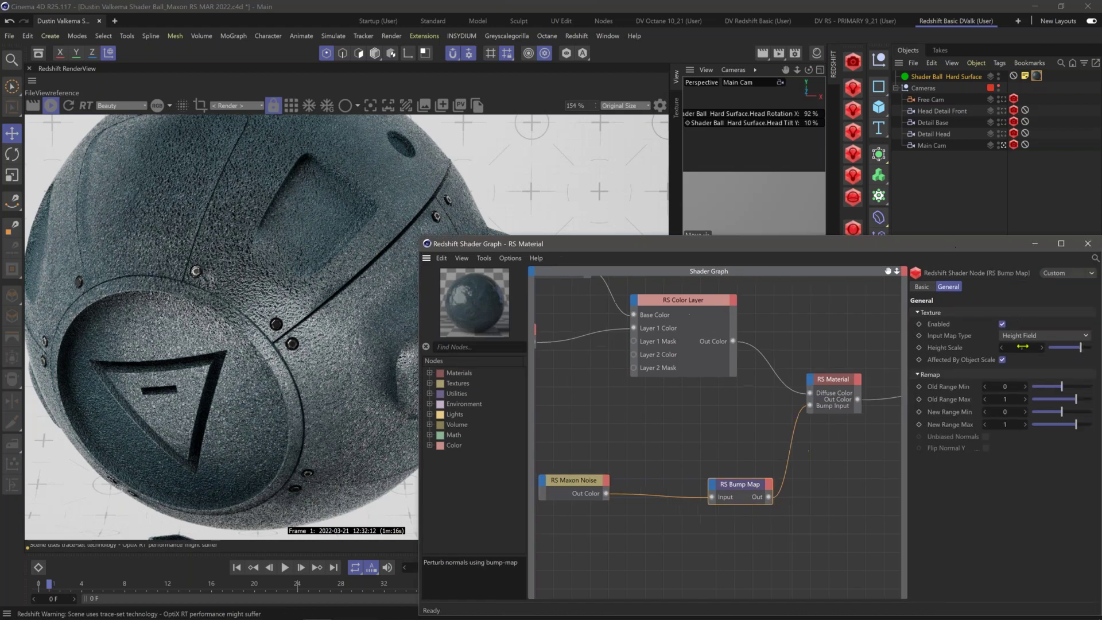
click(1022, 346)
text(0.3)
key(Return)
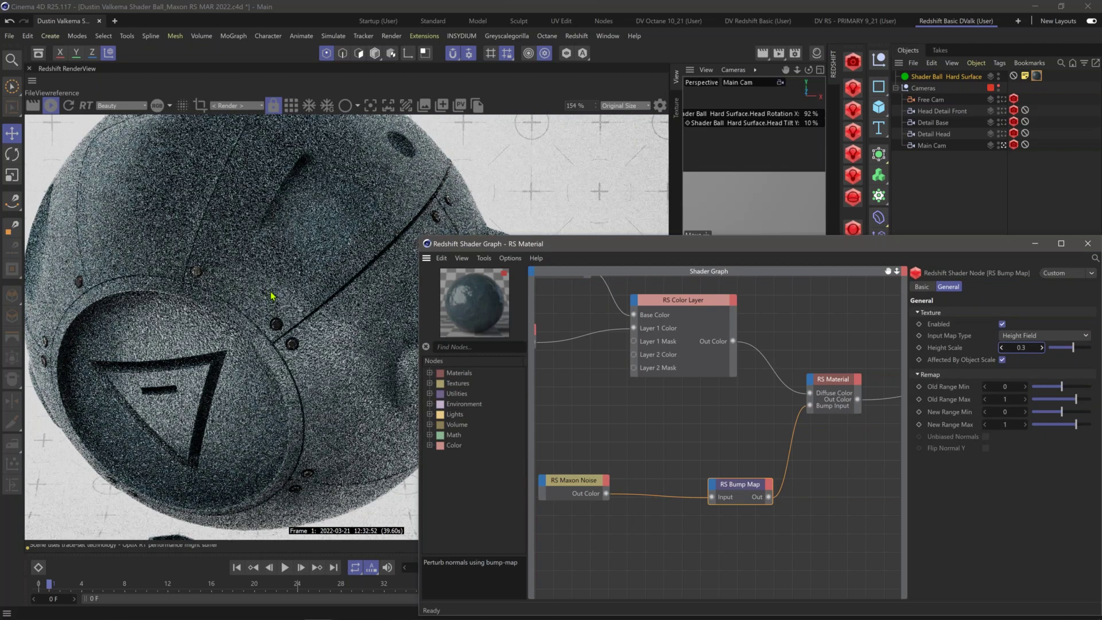
text(0.05)
key(Return)
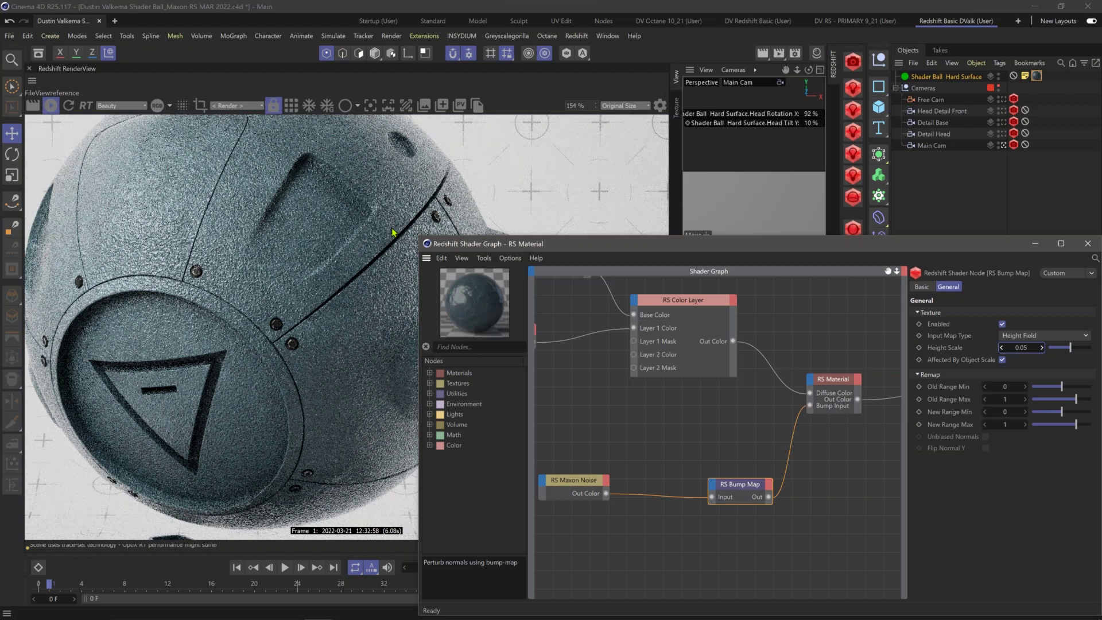
click(1011, 347)
text(1)
key(Return)
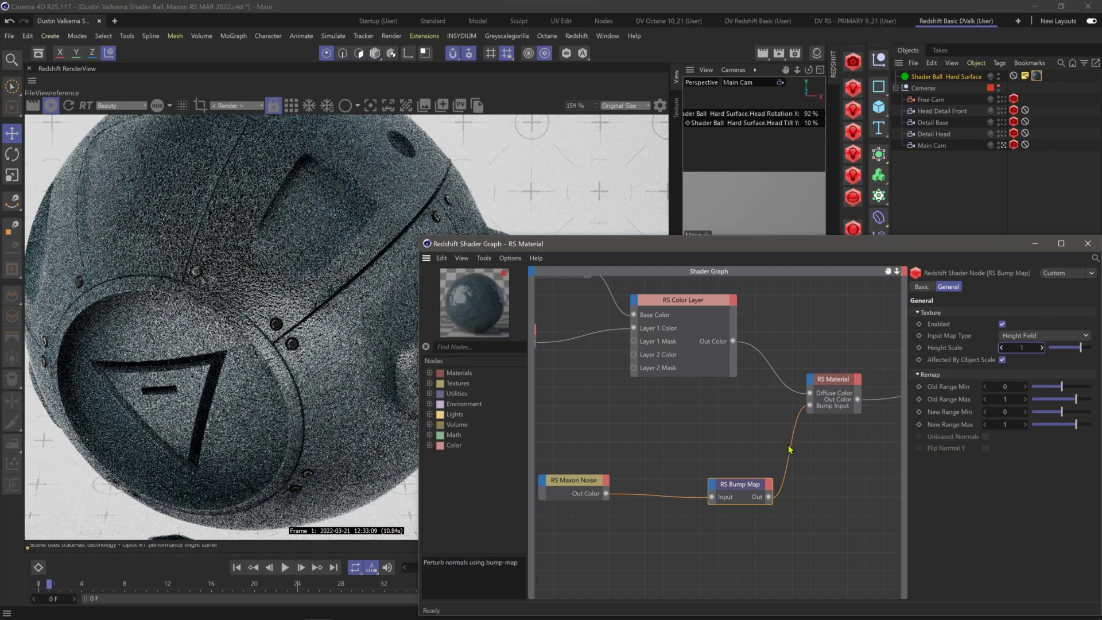
Step: Add an RS Ramp and wire it between the bump's Maxon Noise and the RS Bump Map's Input
click(645, 476)
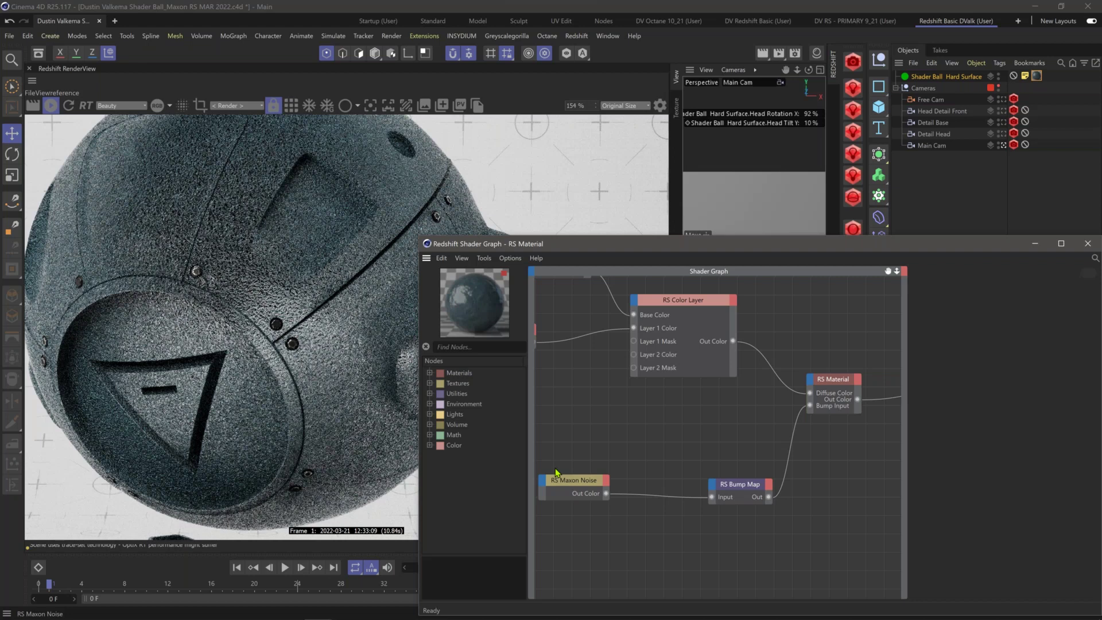
drag(555, 472, 558, 469)
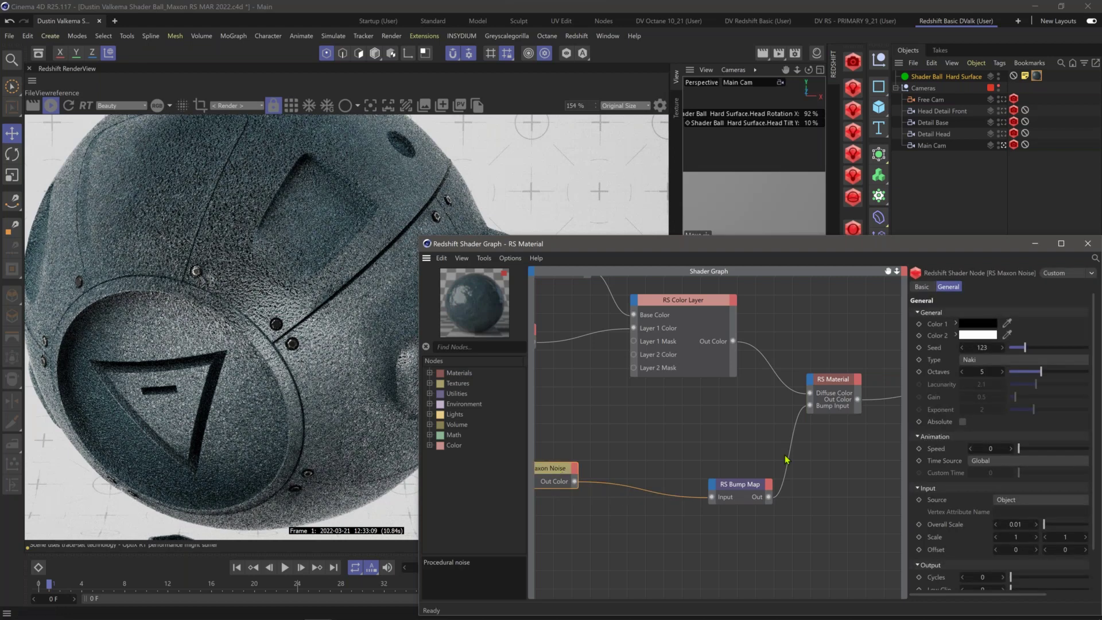
middle_drag(643, 457, 719, 446)
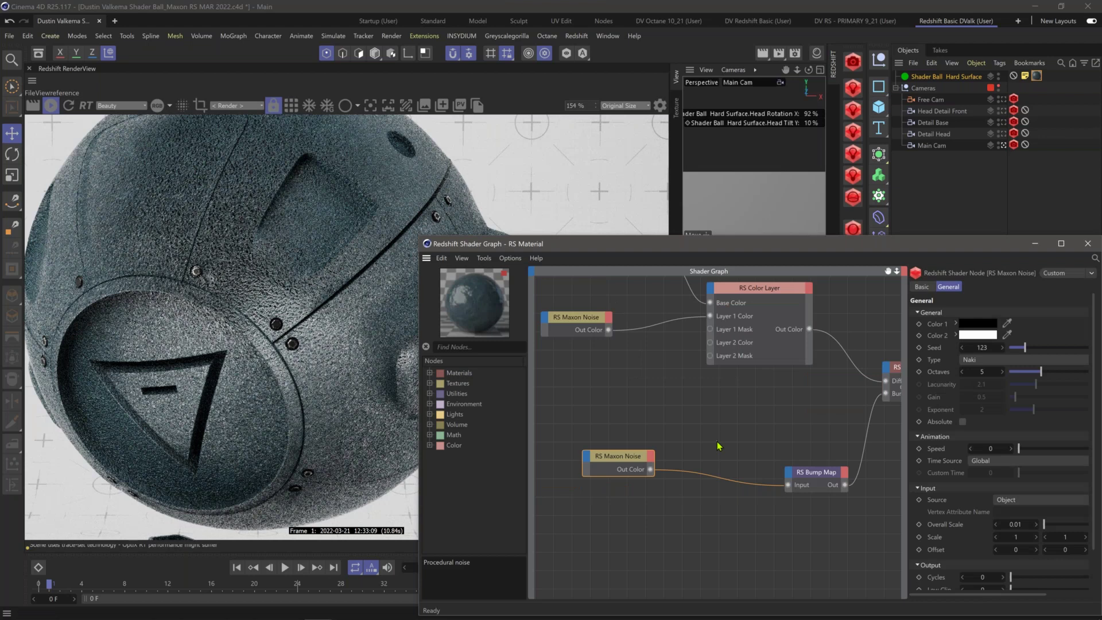
key(Tab)
text(ramp)
key(Return)
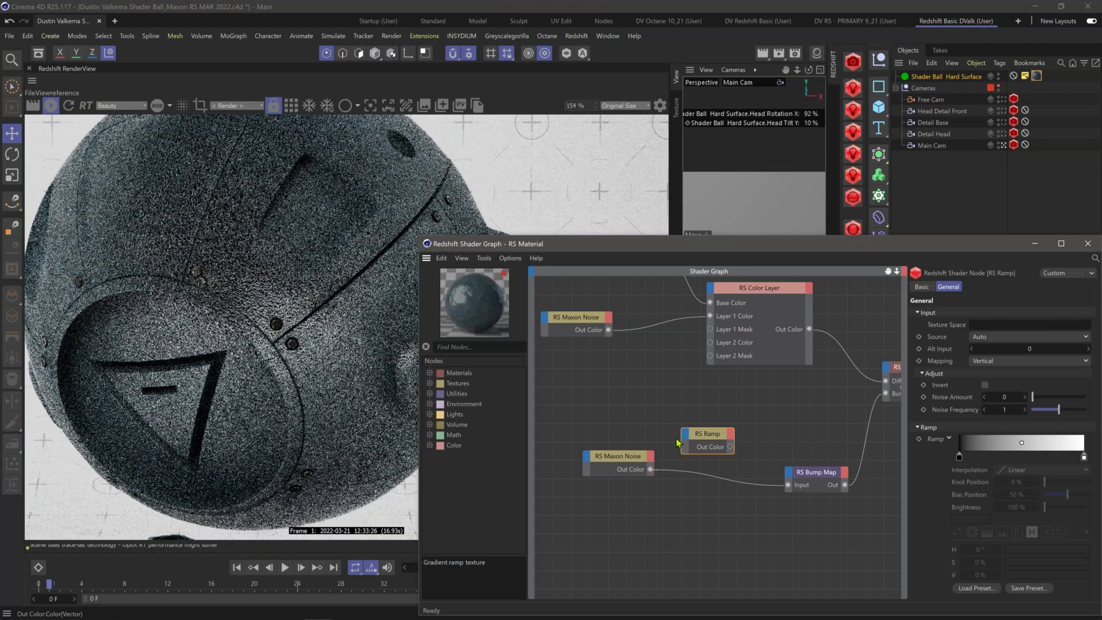
drag(683, 447, 650, 469)
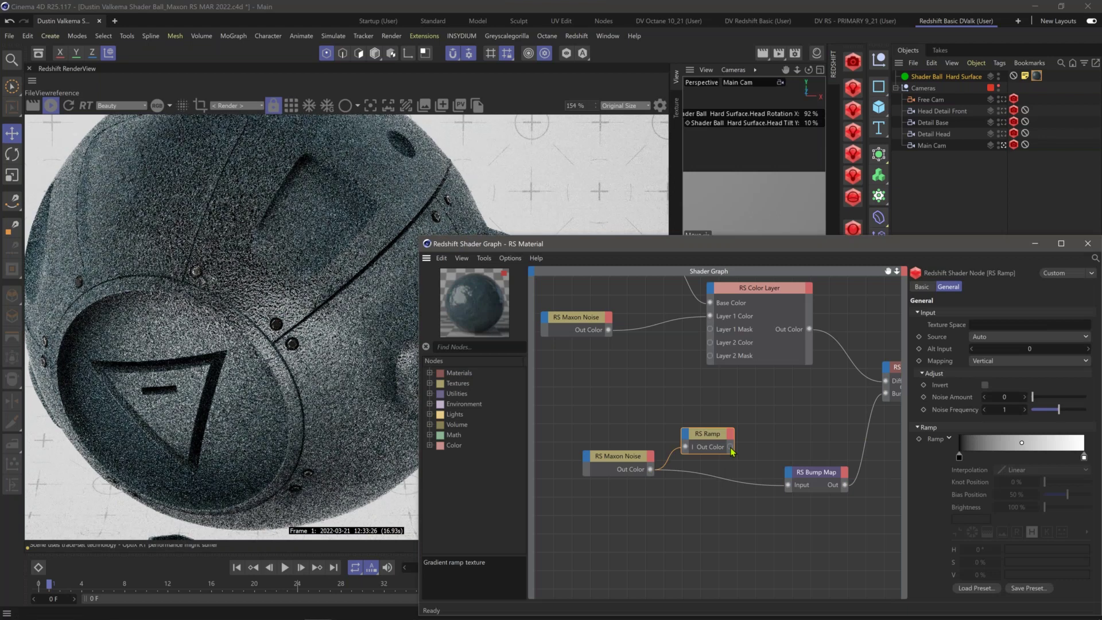
drag(730, 447, 789, 486)
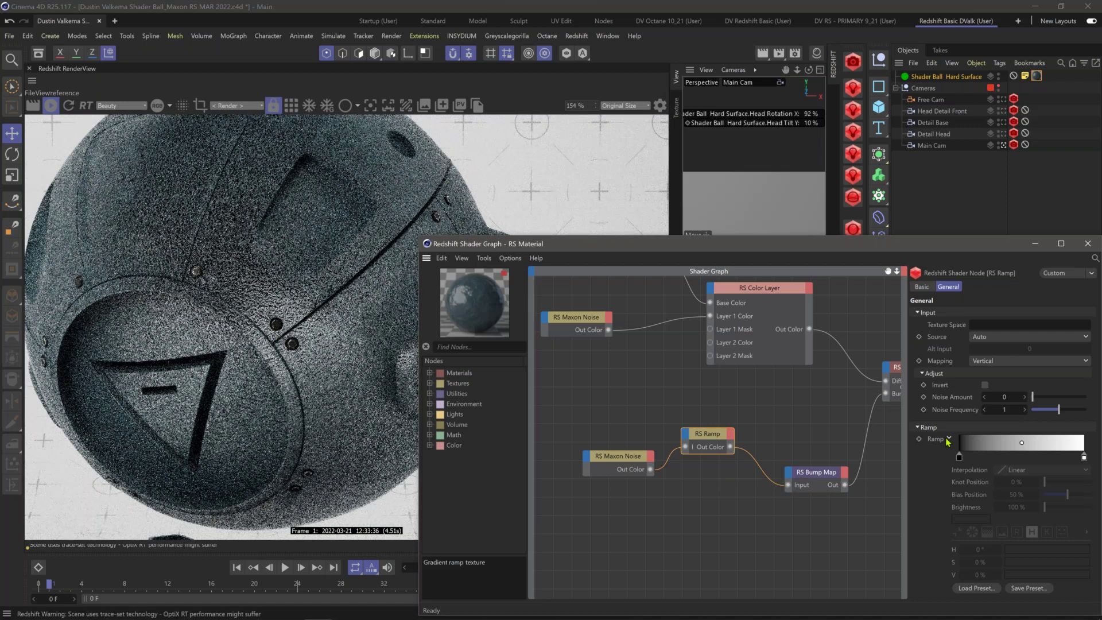
Step: Darken the white end knot of the bump's RS Ramp to a V value of 5%
click(623, 458)
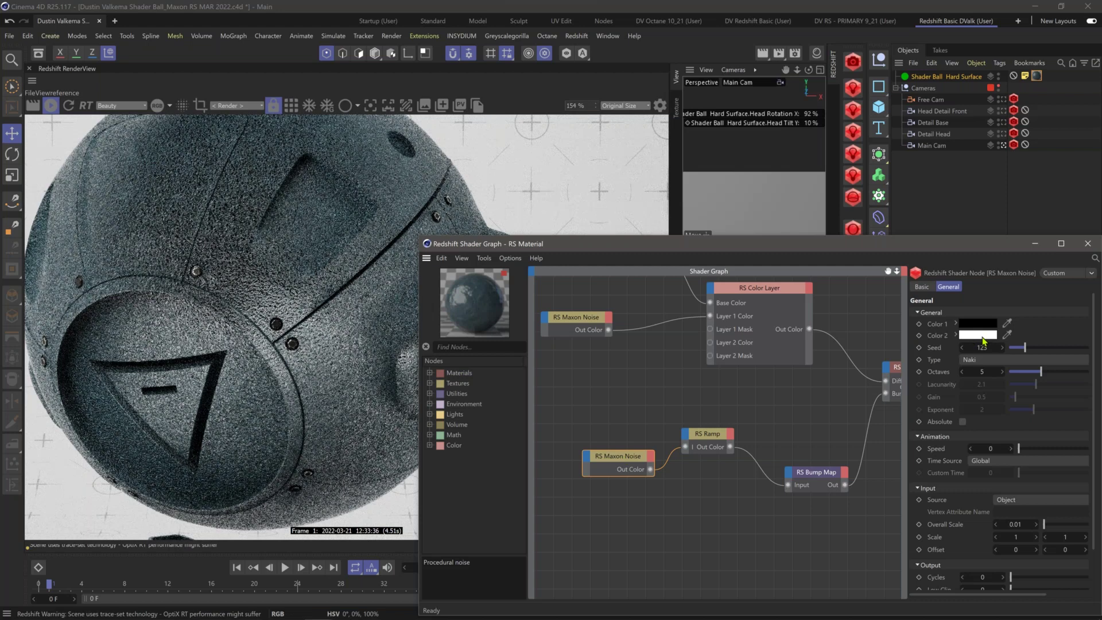
click(710, 437)
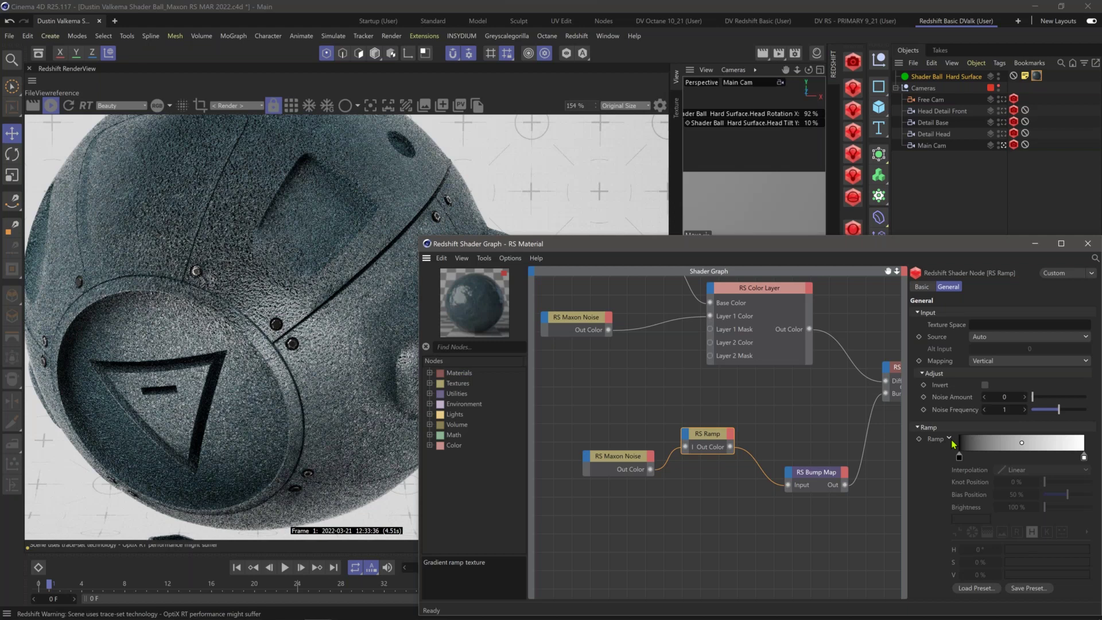
click(1084, 457)
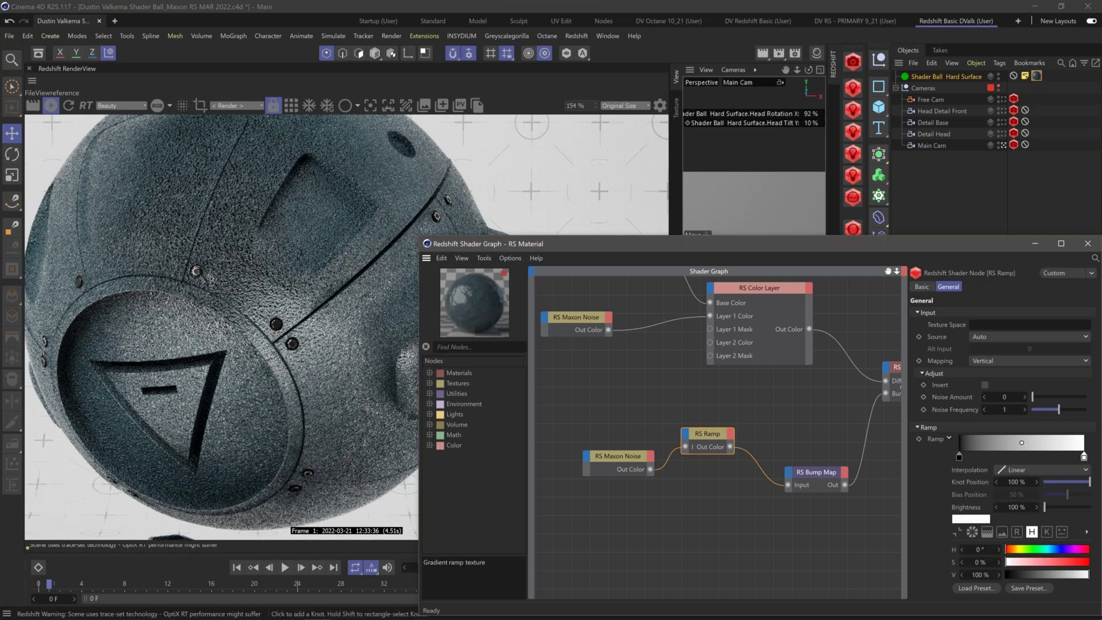
click(1020, 575)
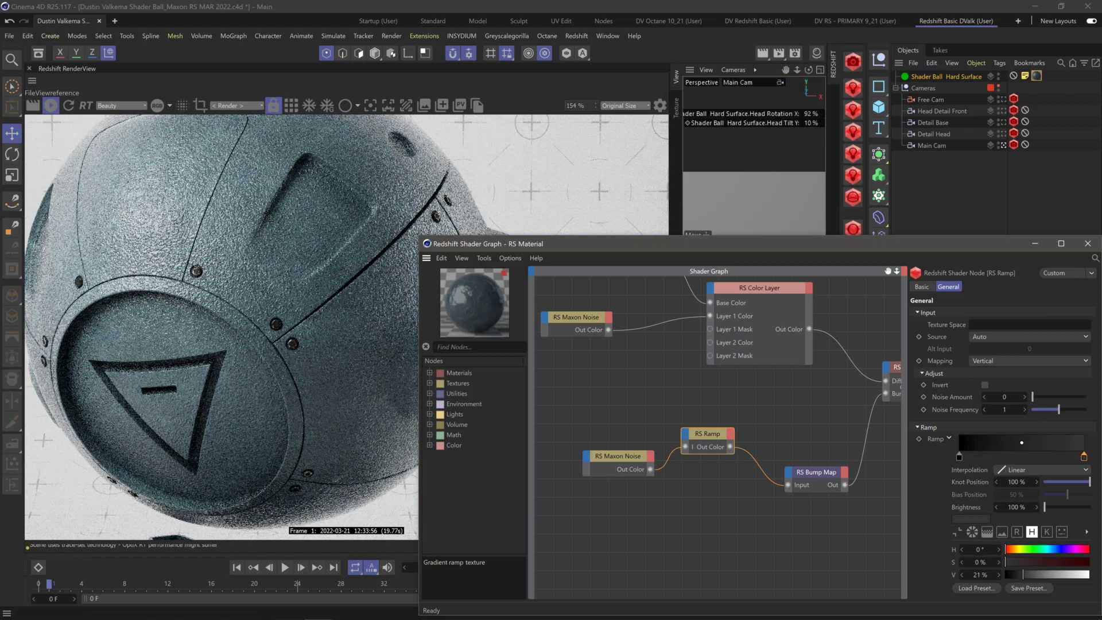
click(982, 574)
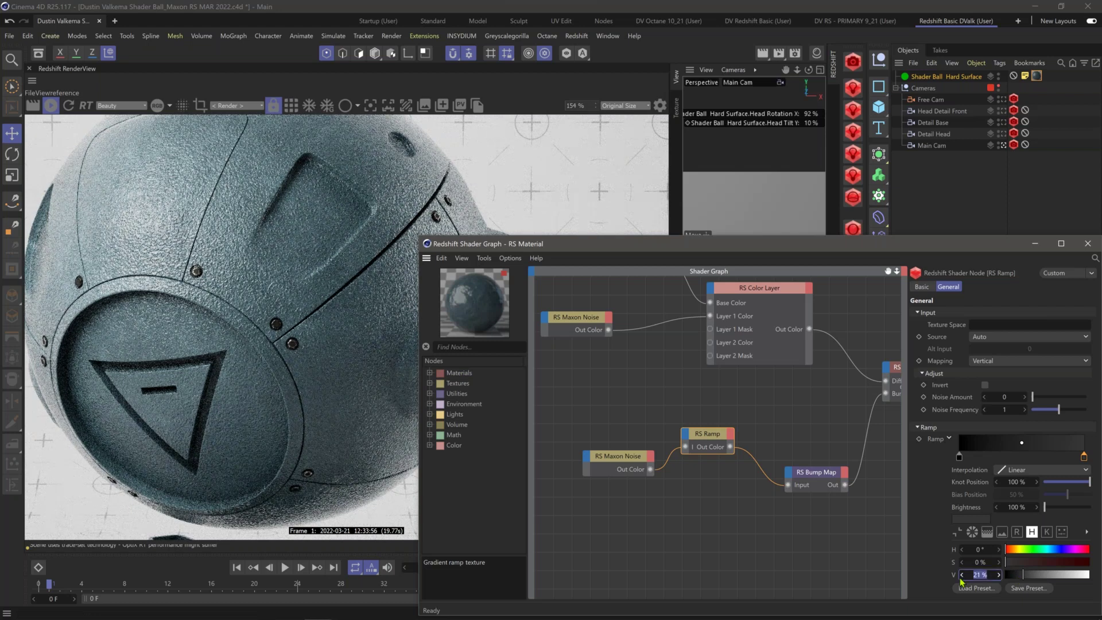
text(5)
key(Return)
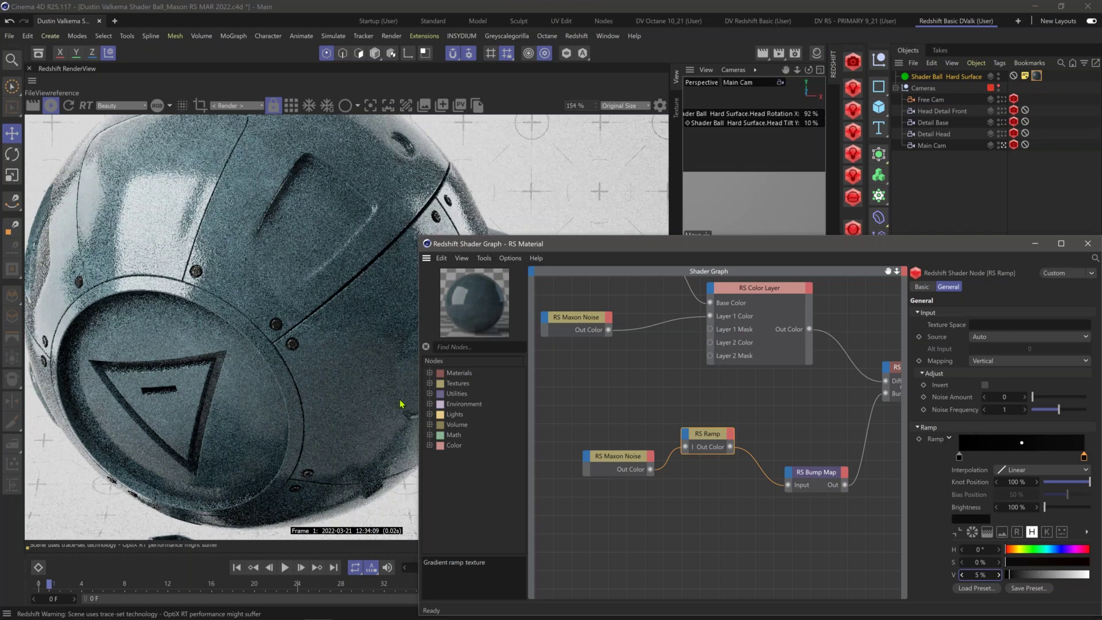
Step: Reposition the ramp's 5% grey knot, trying about 63% and settling at about 83%
drag(1084, 458, 1075, 458)
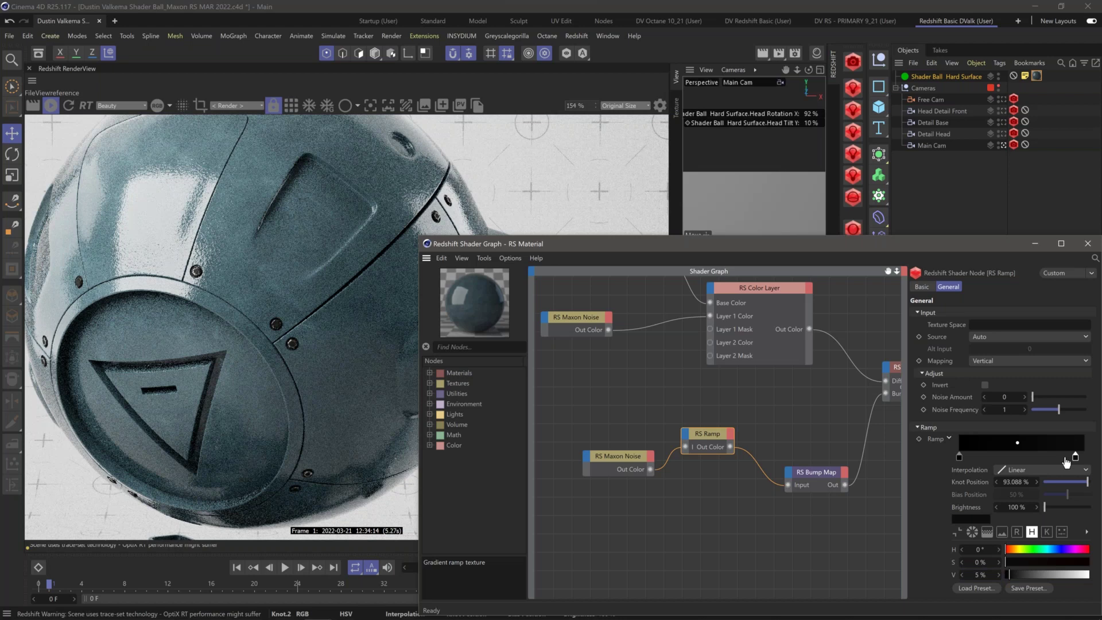
drag(1066, 458, 1037, 457)
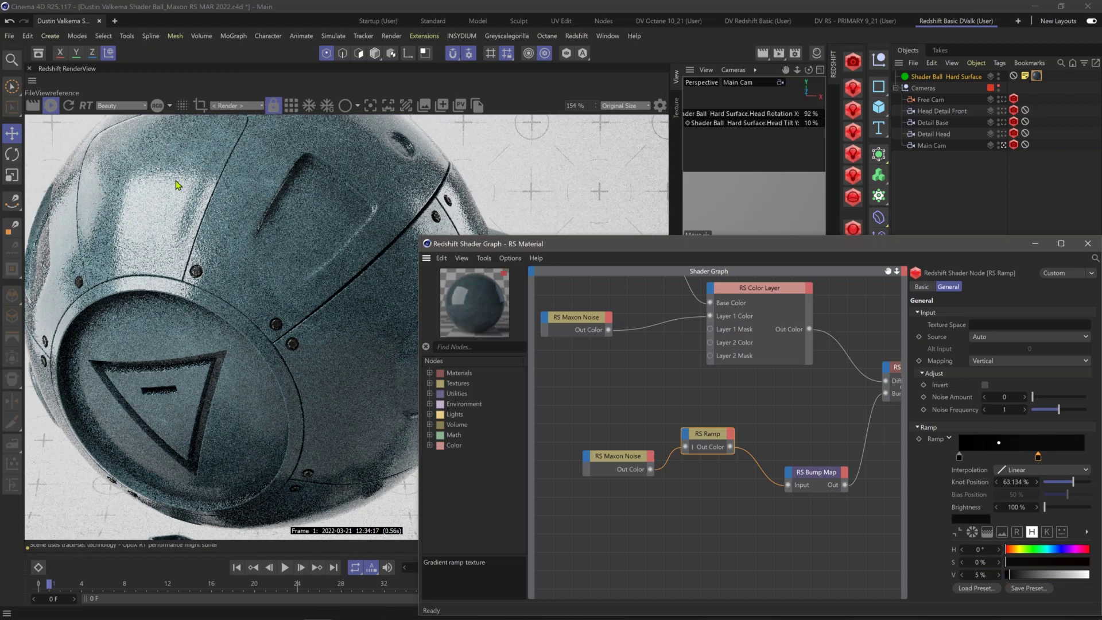
scroll(229, 250, up, 2)
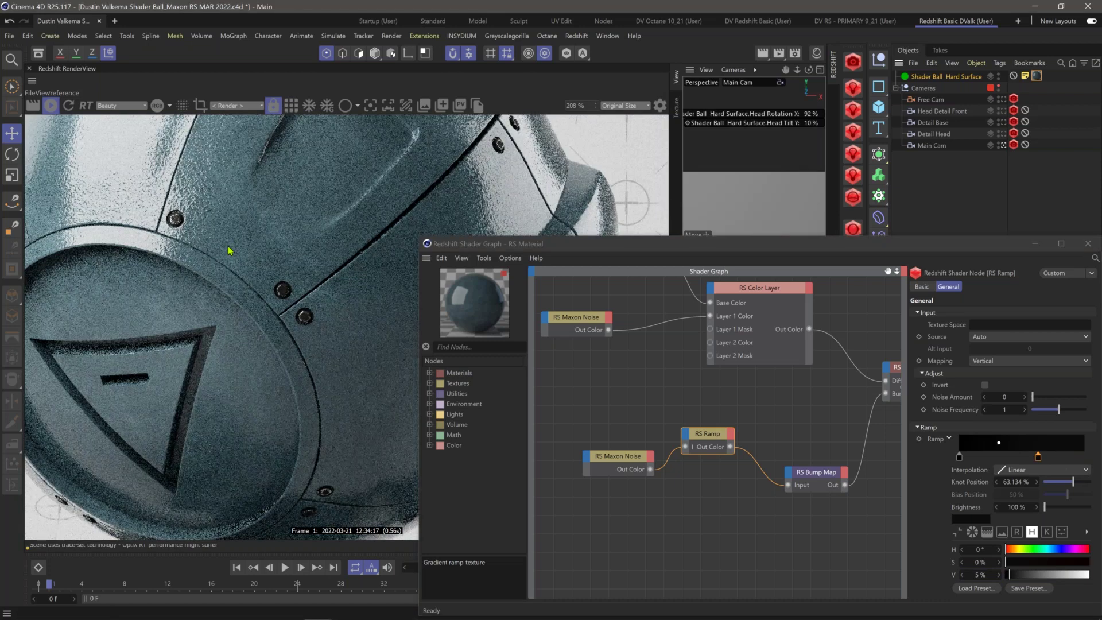
middle_drag(229, 250, 224, 350)
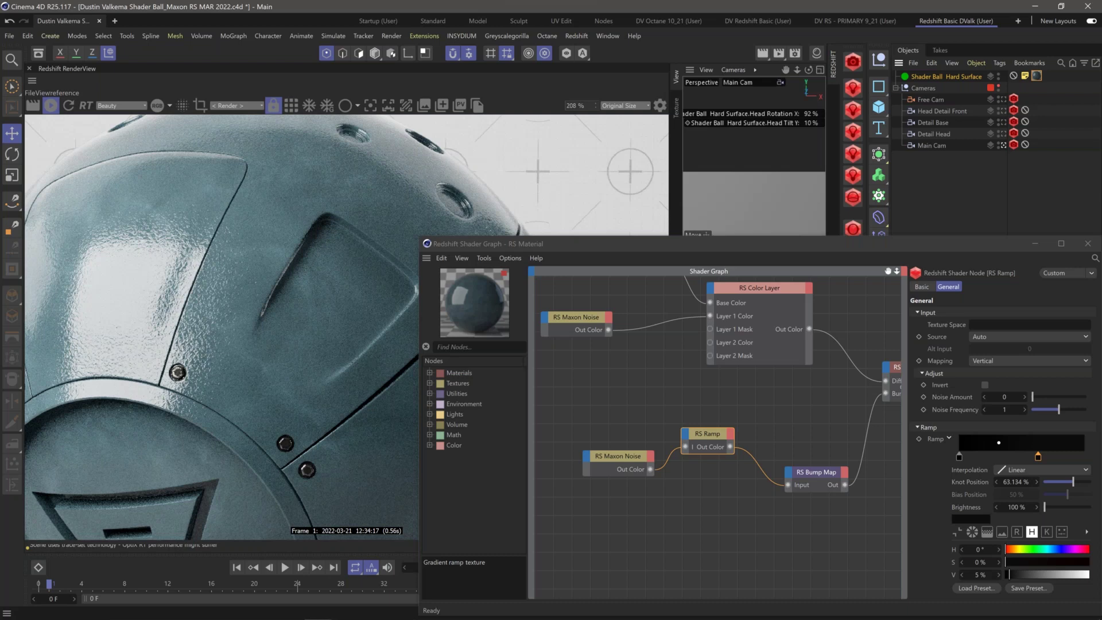
drag(1037, 456, 1069, 460)
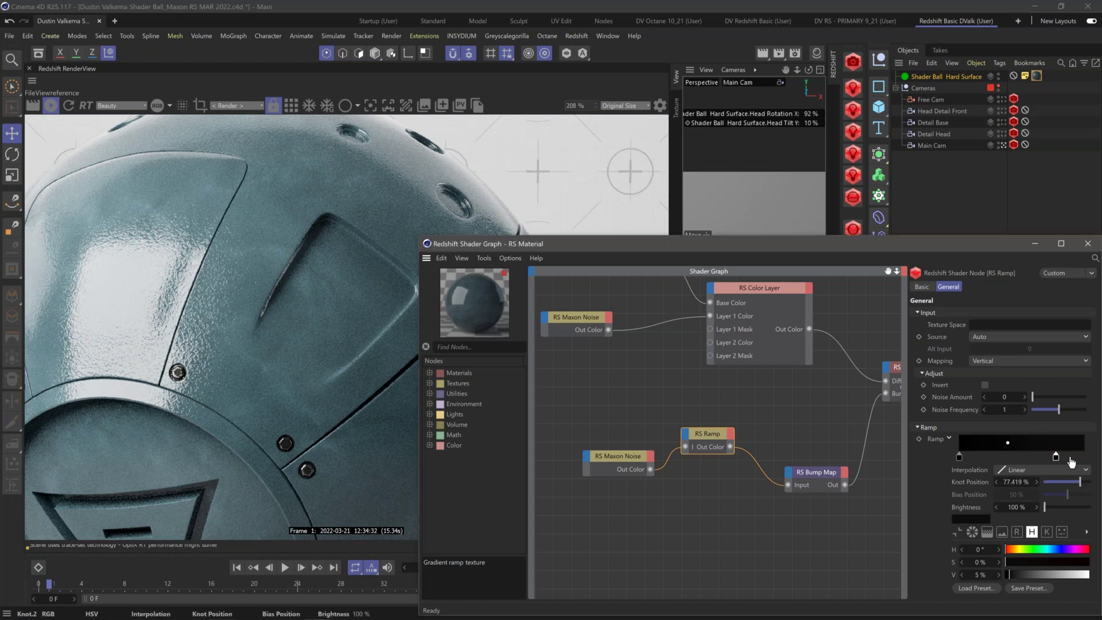
drag(1071, 462, 1078, 462)
Step: Lower the RS Ramp node in the graph and connect the bump's Maxon Noise to the RS Material's Refl Weight
middle_drag(779, 384, 705, 364)
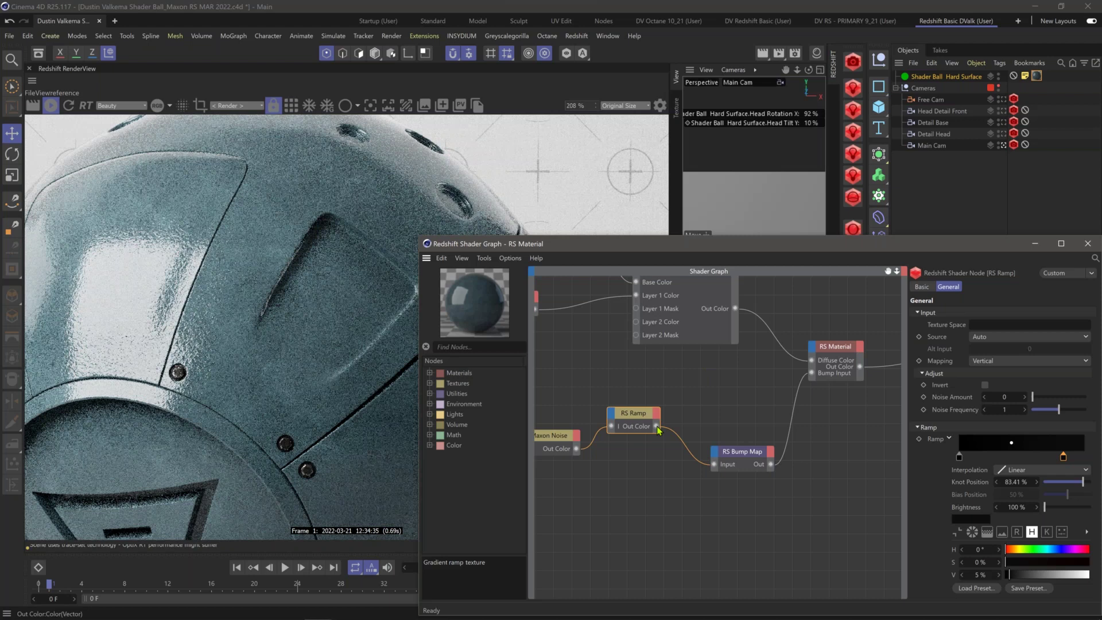
drag(643, 435, 654, 478)
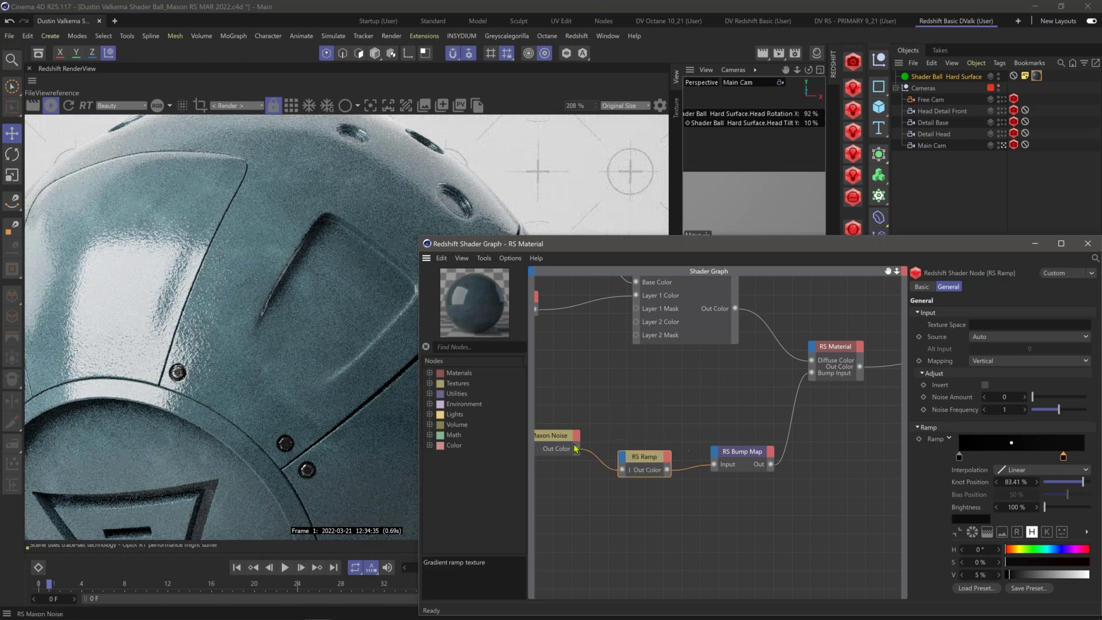
drag(576, 448, 812, 348)
mouse_move(839, 405)
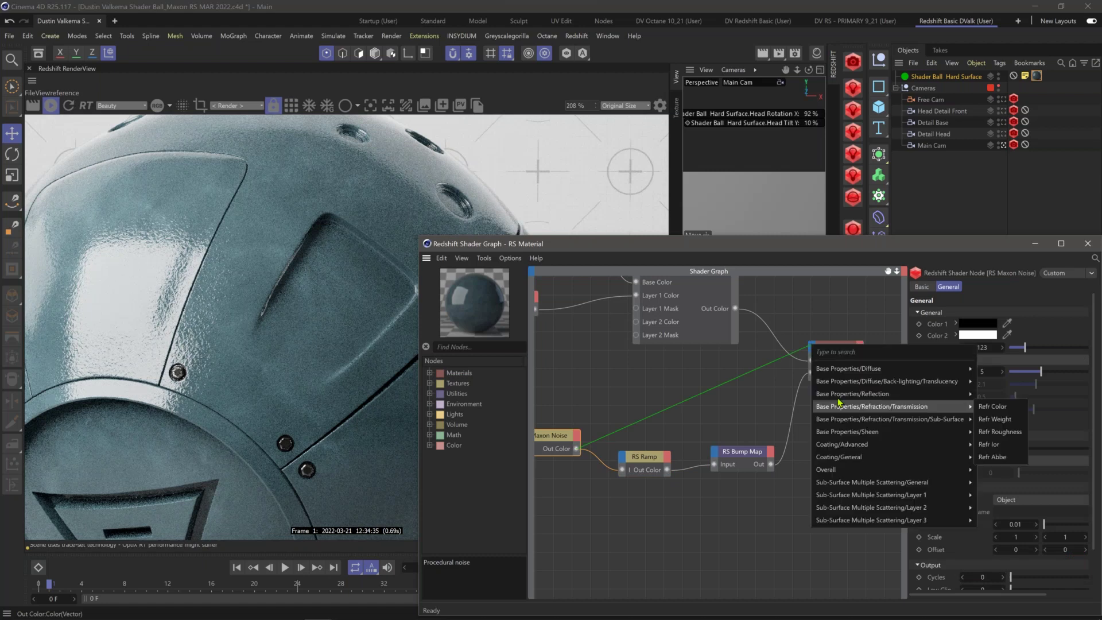
mouse_move(970, 396)
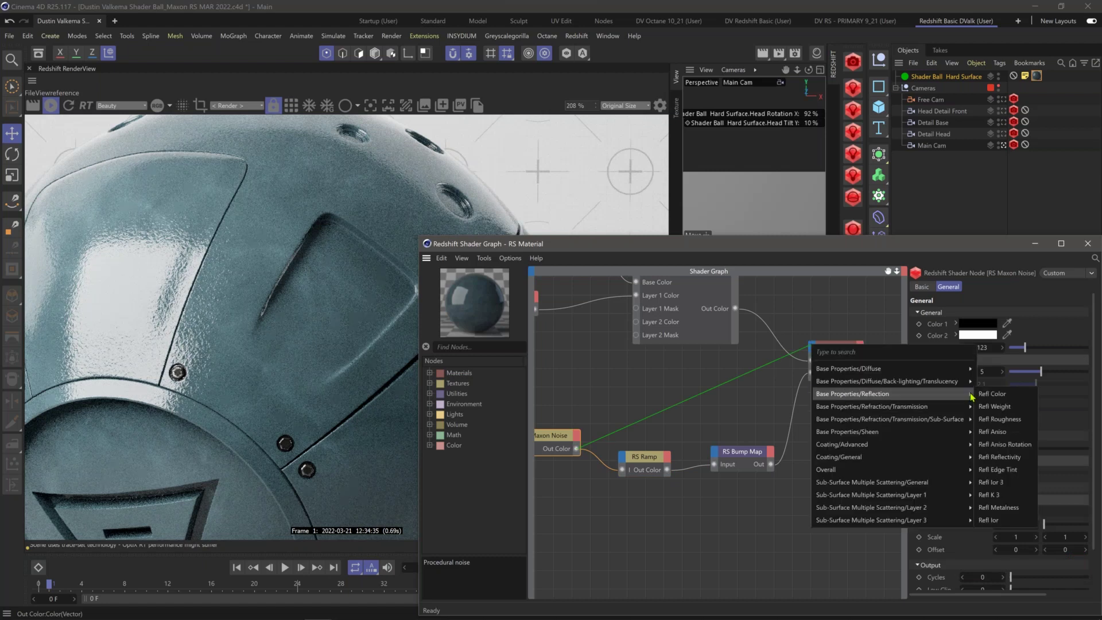
click(992, 406)
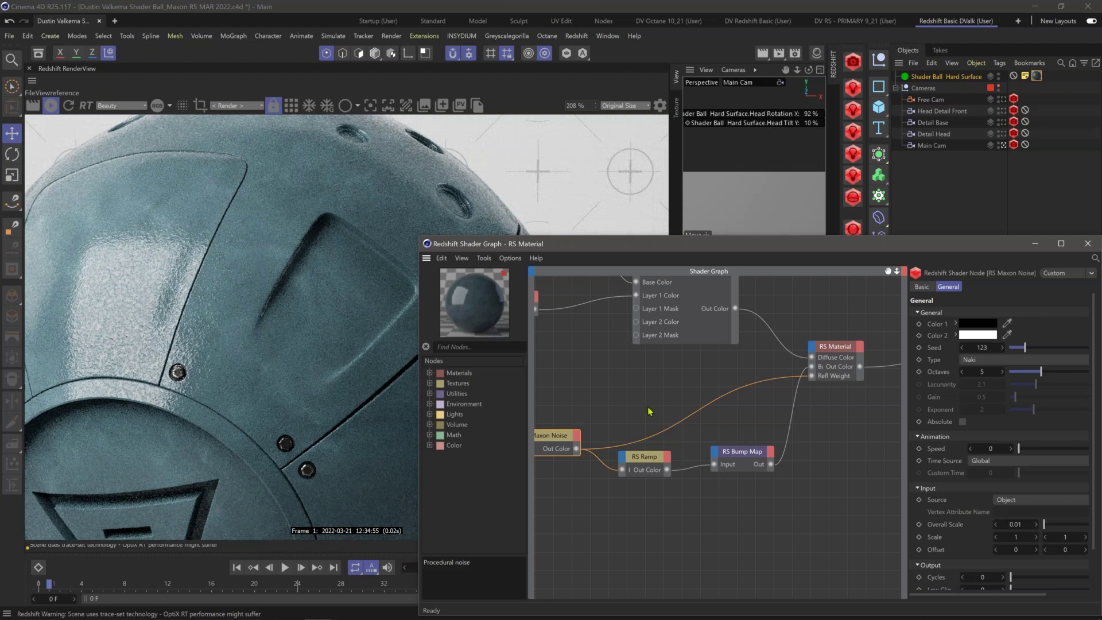
Step: Duplicate the RS Ramp above the original and wire the copy between the Maxon Noise and the material's Refl Weight
click(654, 455)
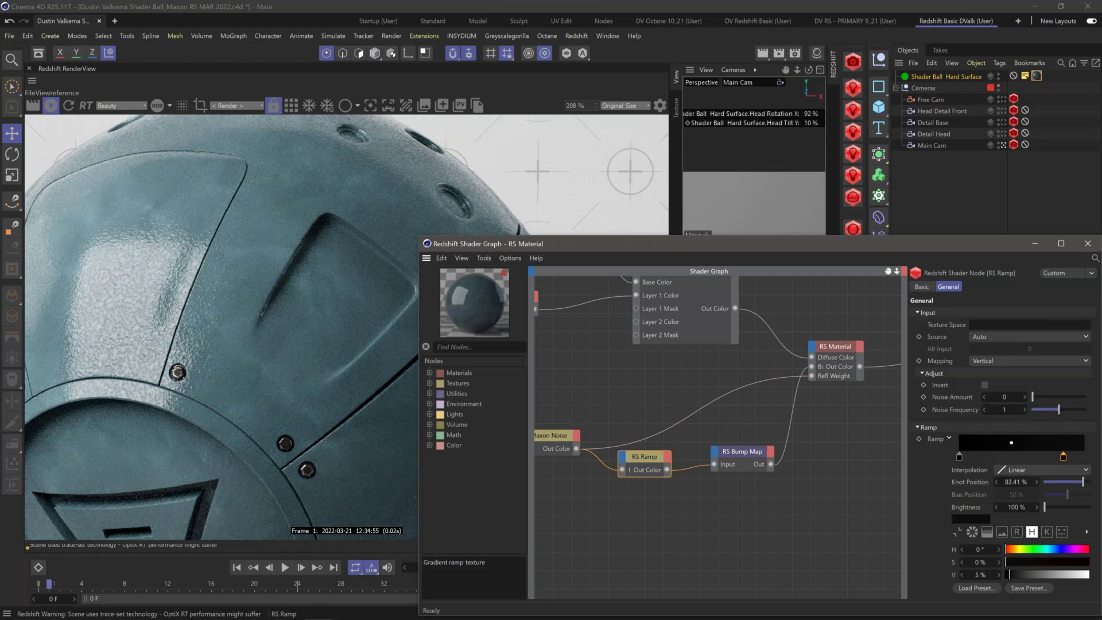
drag(643, 456, 649, 387)
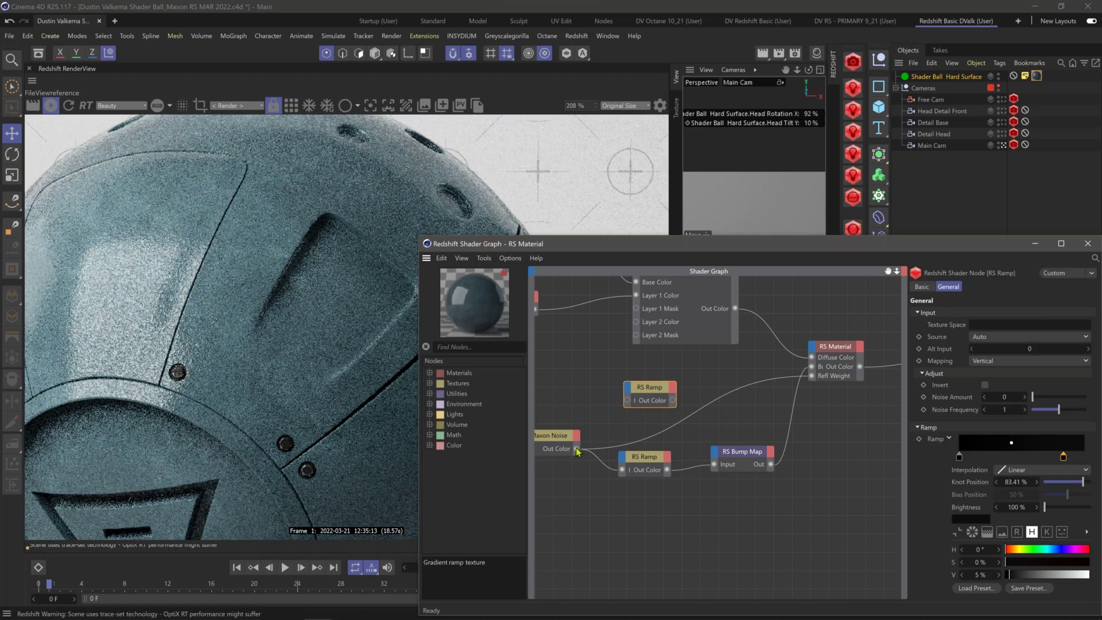
drag(577, 449, 814, 380)
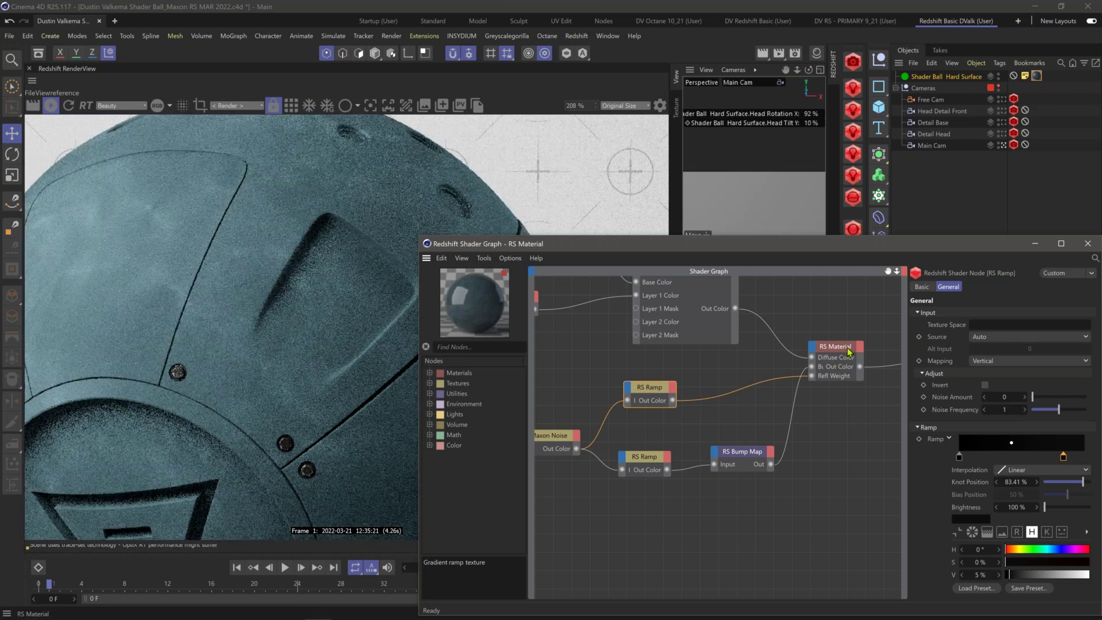
Step: Nudge the RS Material node closer and connect the duplicated RS Ramp's Out Color to its Refl Roughness
drag(849, 351, 837, 354)
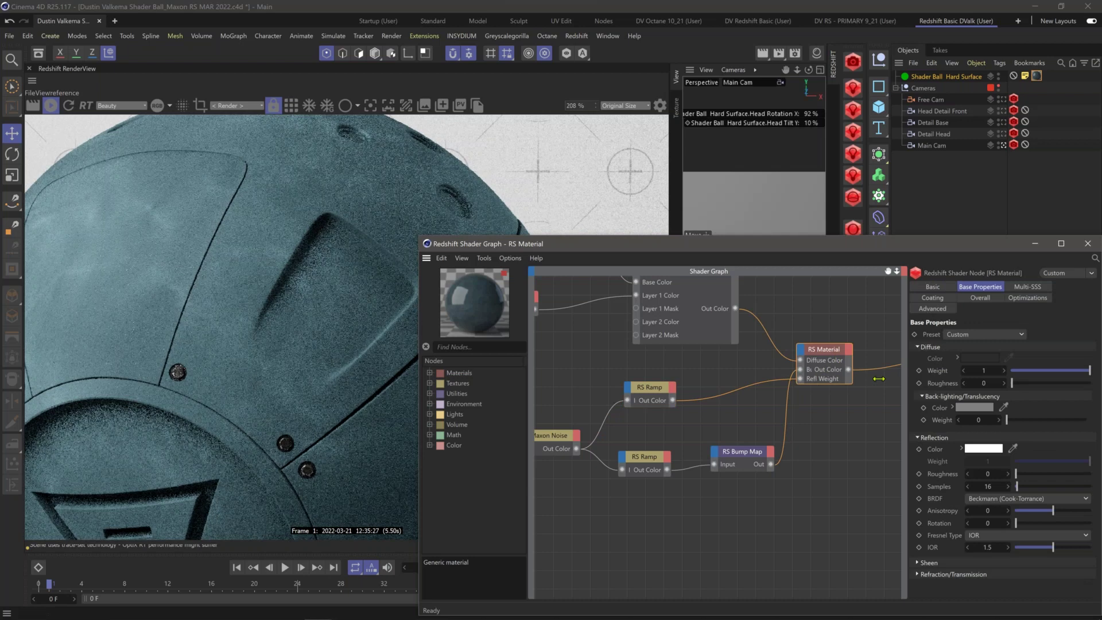
drag(672, 400, 797, 352)
mouse_move(916, 397)
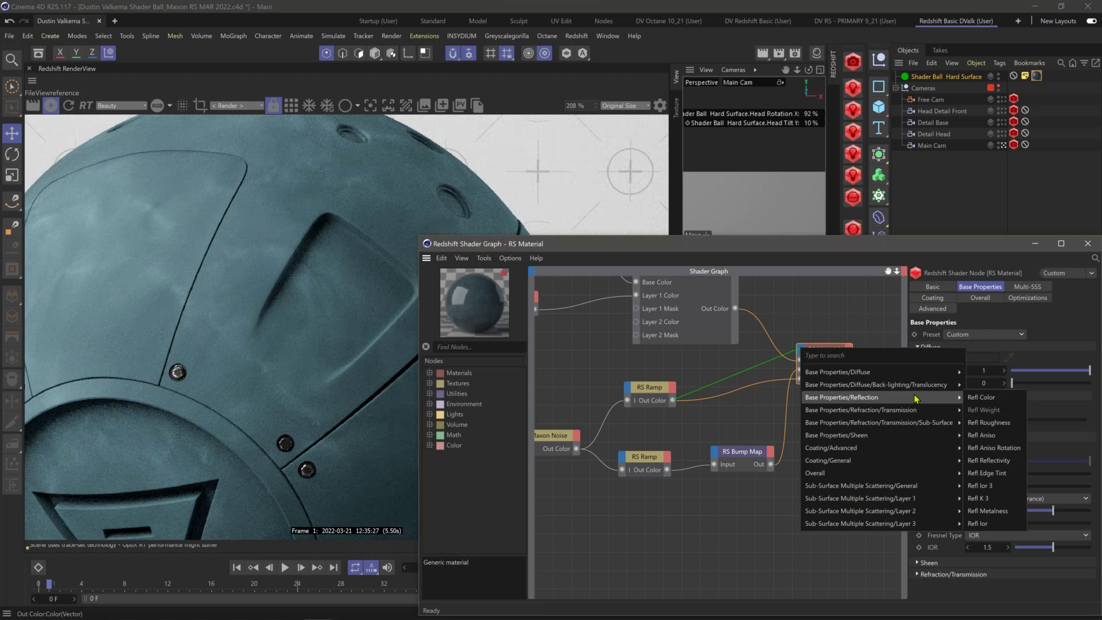
click(986, 423)
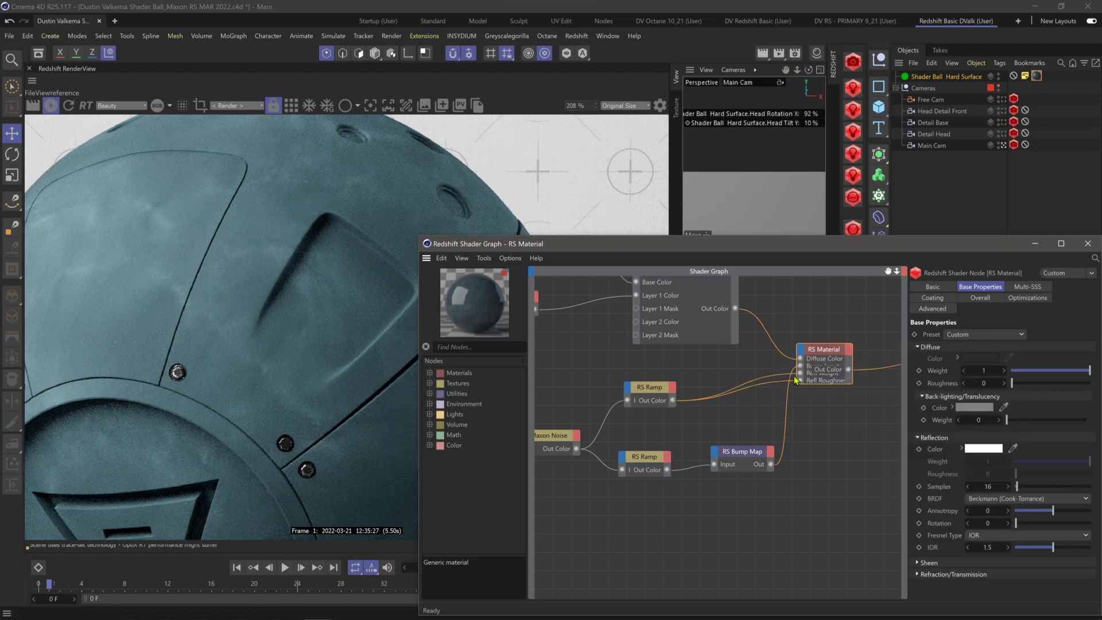
Step: Disconnect the upper RS Ramp from the material's Refl Weight and set that ramp's 5% grey knot to V 81%
click(749, 403)
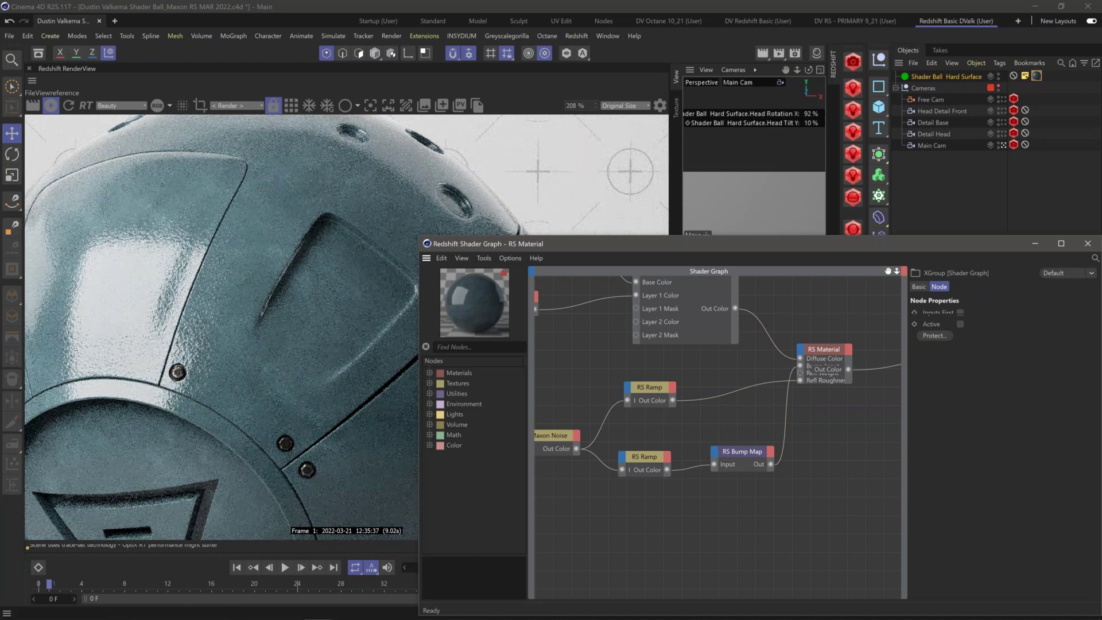
click(652, 388)
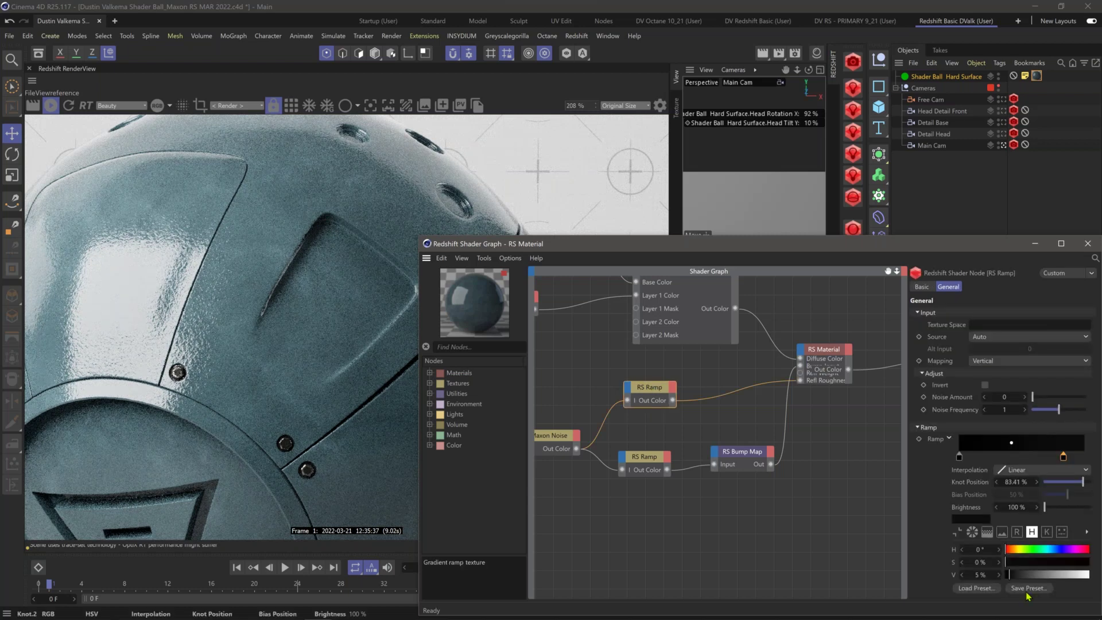
drag(1010, 575, 1073, 574)
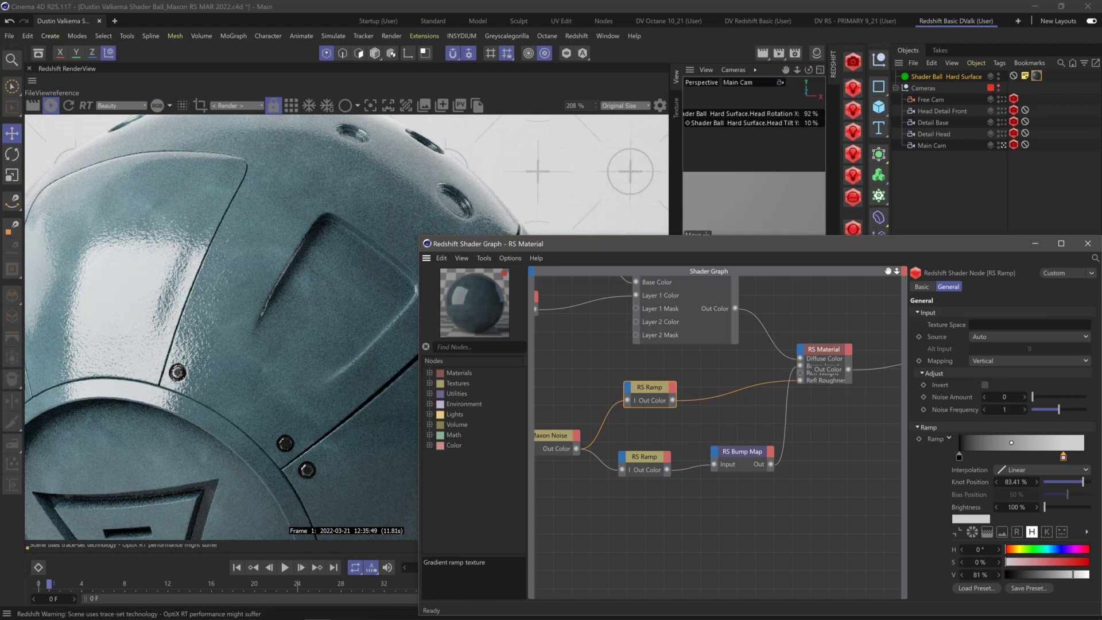
Step: Lighten the upper RS Ramp's black start knot, trying V 36% and settling at 53%
click(958, 456)
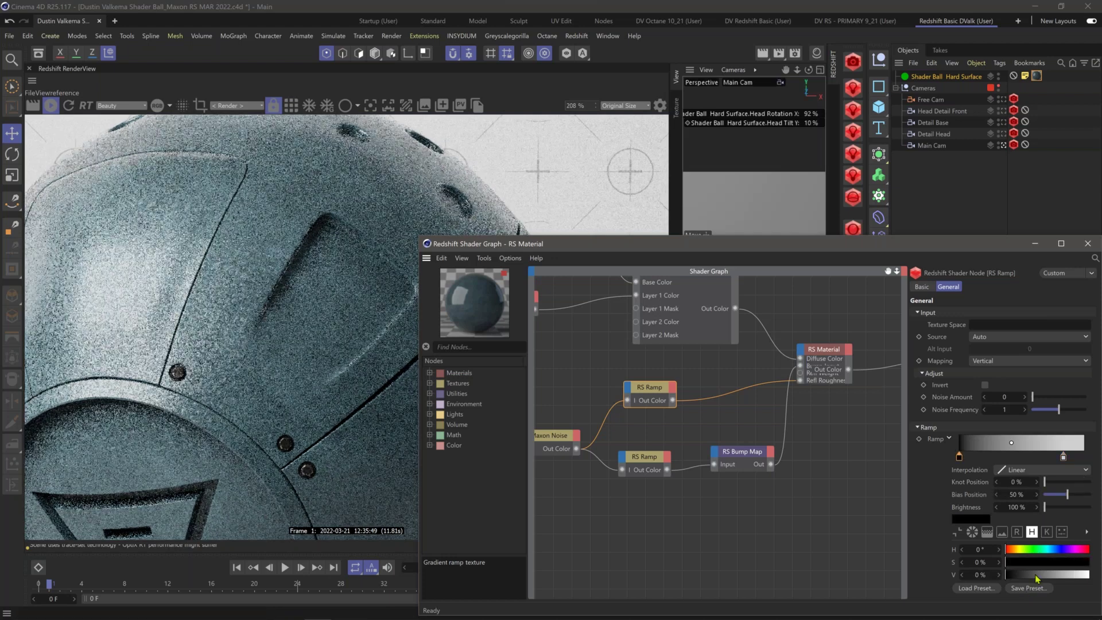
click(1035, 576)
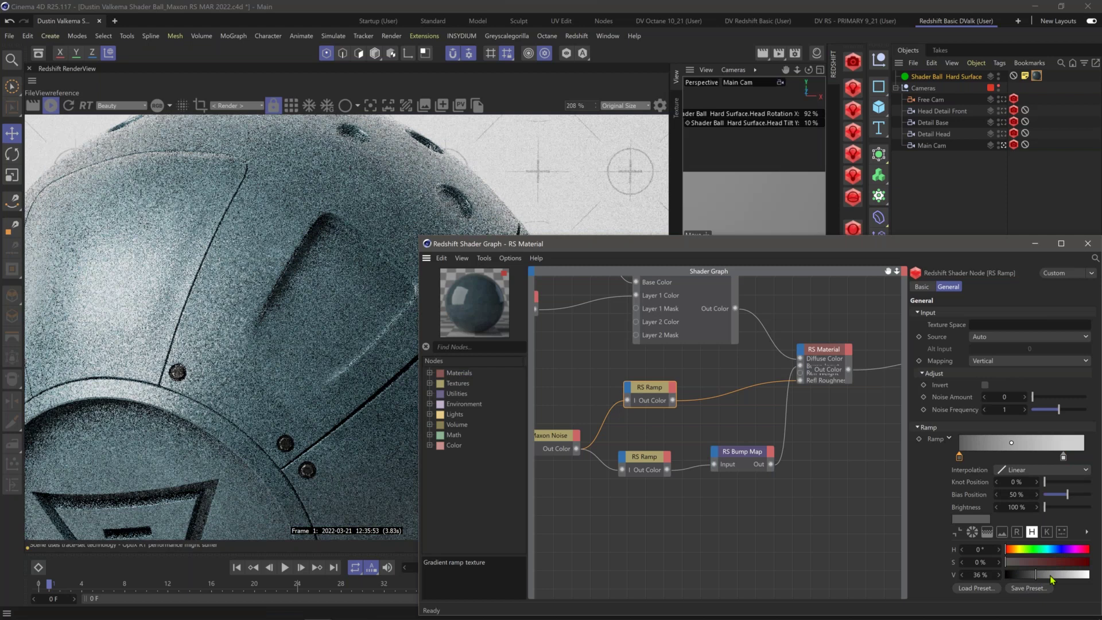
click(1049, 575)
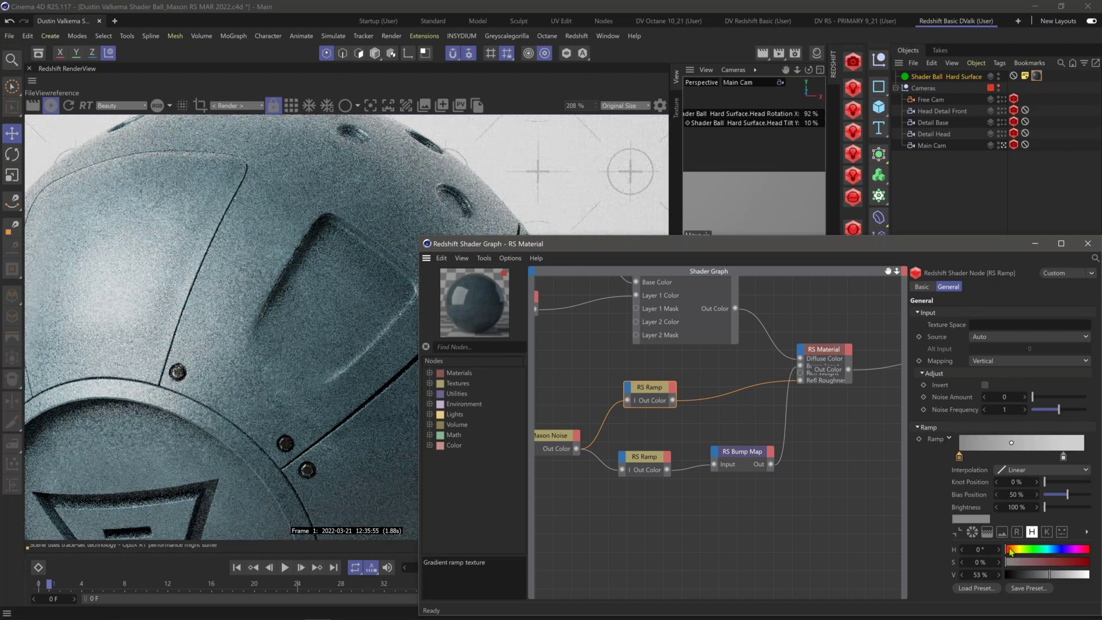
Step: Set the RS Material's reflection weight to 0.5, with the graph window shifted to keep the render in view
click(820, 360)
drag(575, 251, 599, 248)
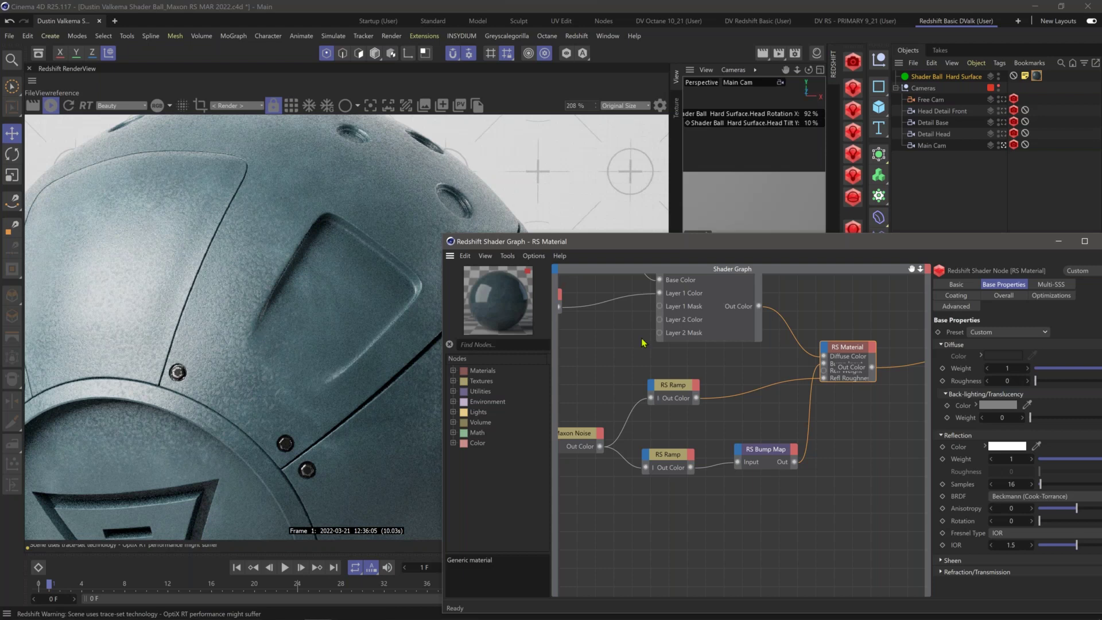
click(674, 395)
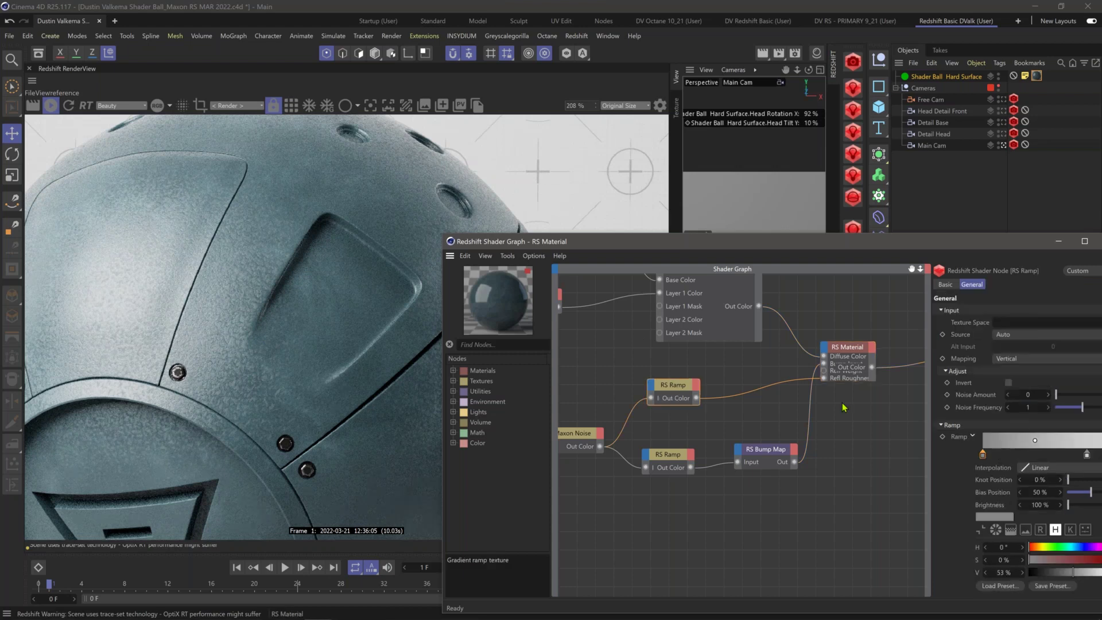
click(846, 347)
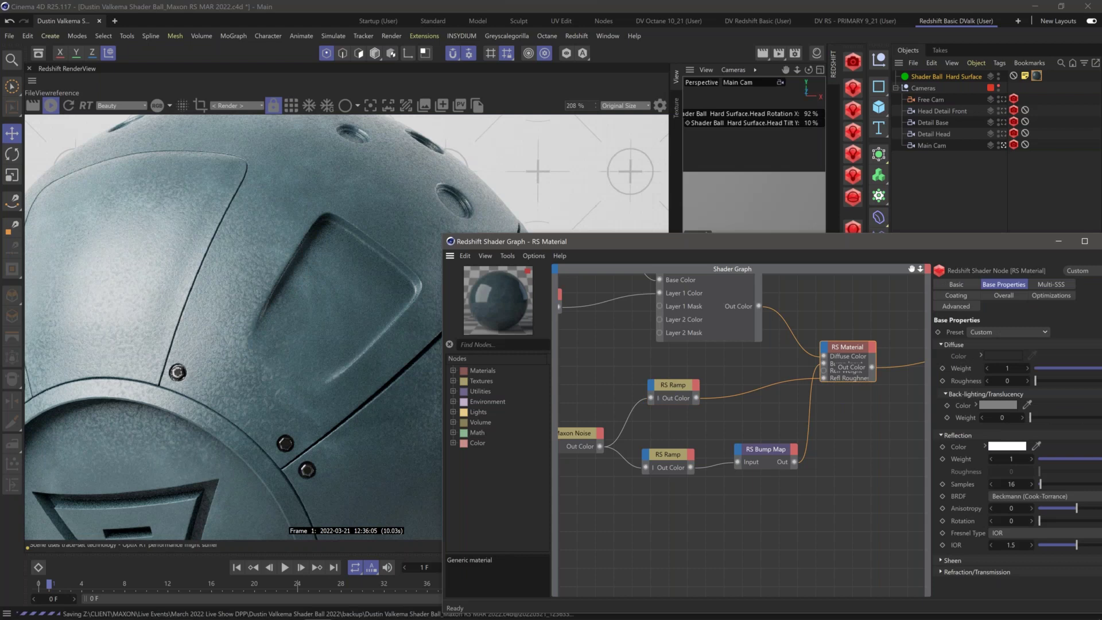
text(0.5)
key(Return)
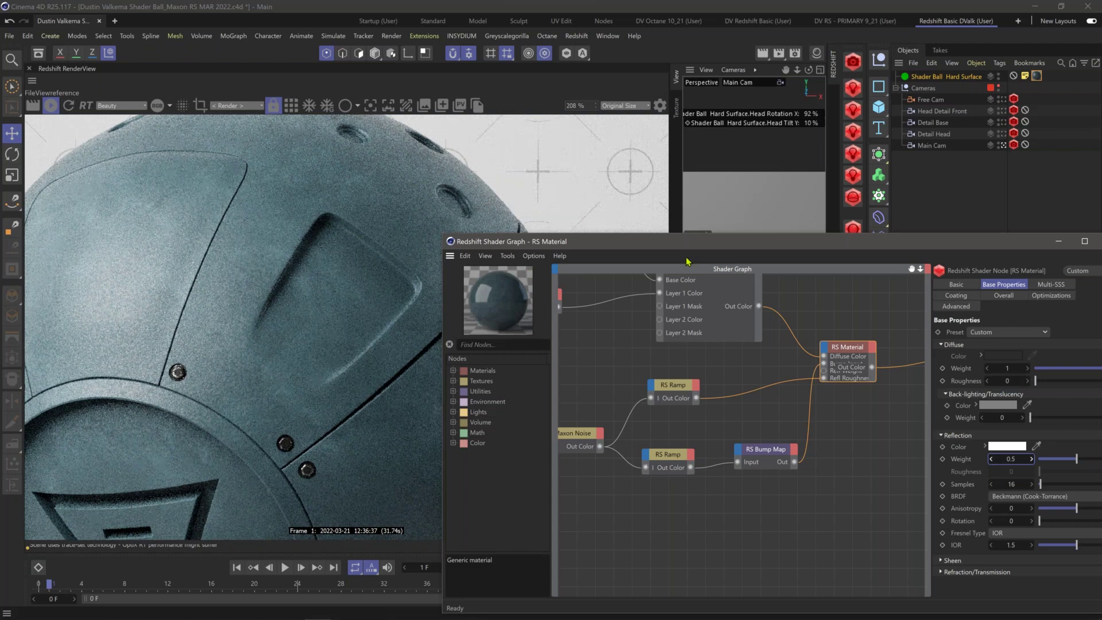
Step: Spread out the graph, moving the color layer group away from the RS Material and lifting the lower RS Ramp and Bump Map
drag(687, 258, 626, 256)
scroll(537, 383, down, 2)
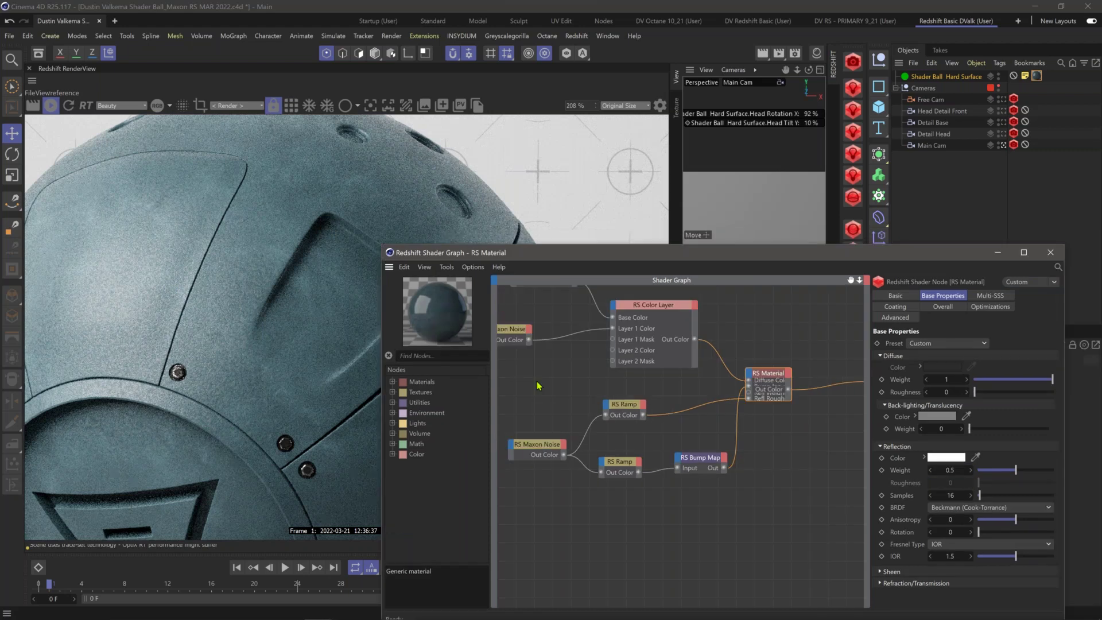
scroll(538, 385, down, 3)
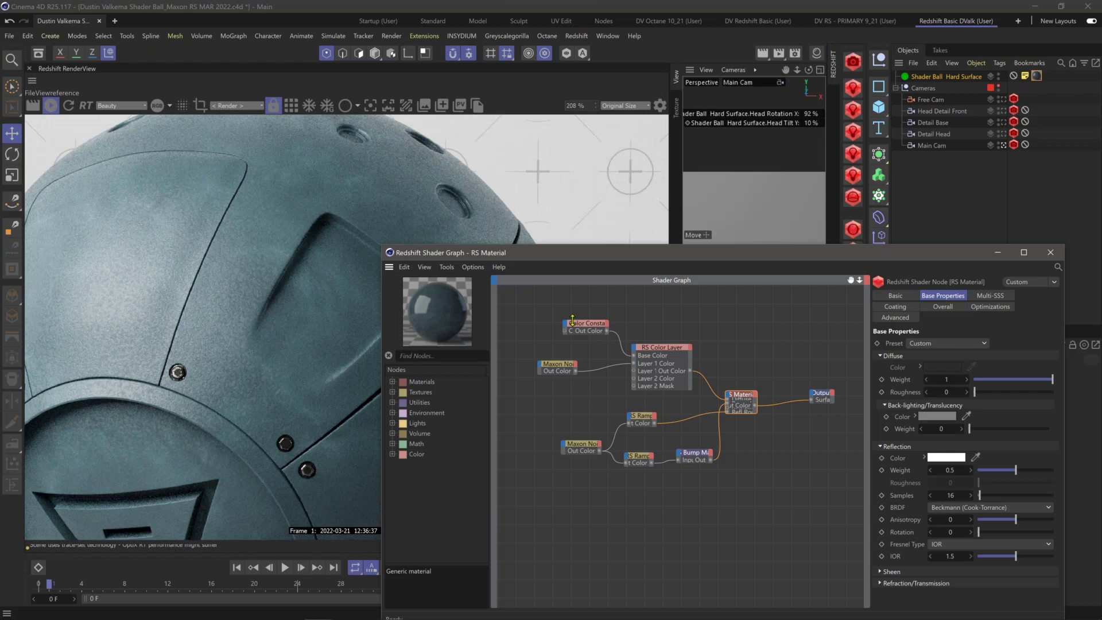
drag(586, 325, 633, 355)
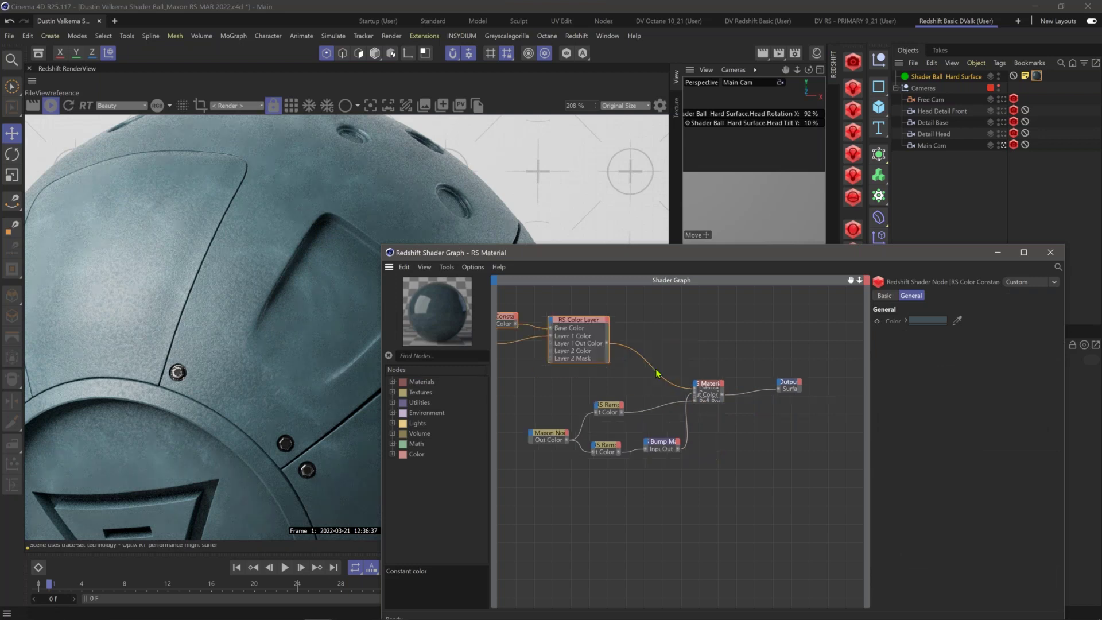
drag(598, 427, 653, 428)
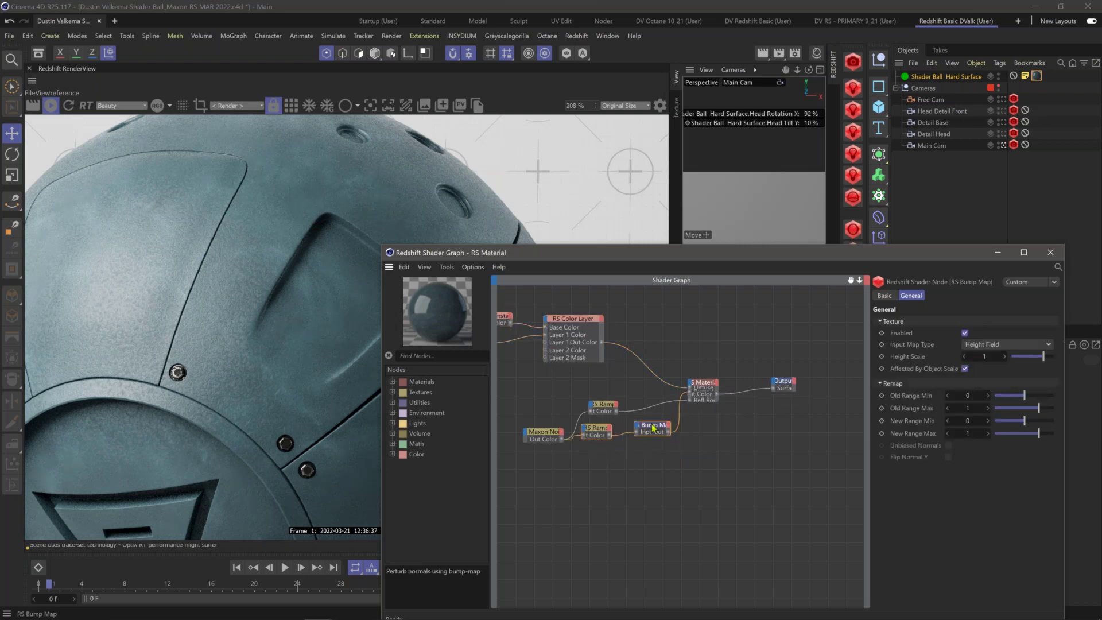
Step: Enlarge the RS Material node vertically so its input ports are spaced apart, and move the node up above the Bump Map
click(706, 388)
scroll(705, 389, up, 1)
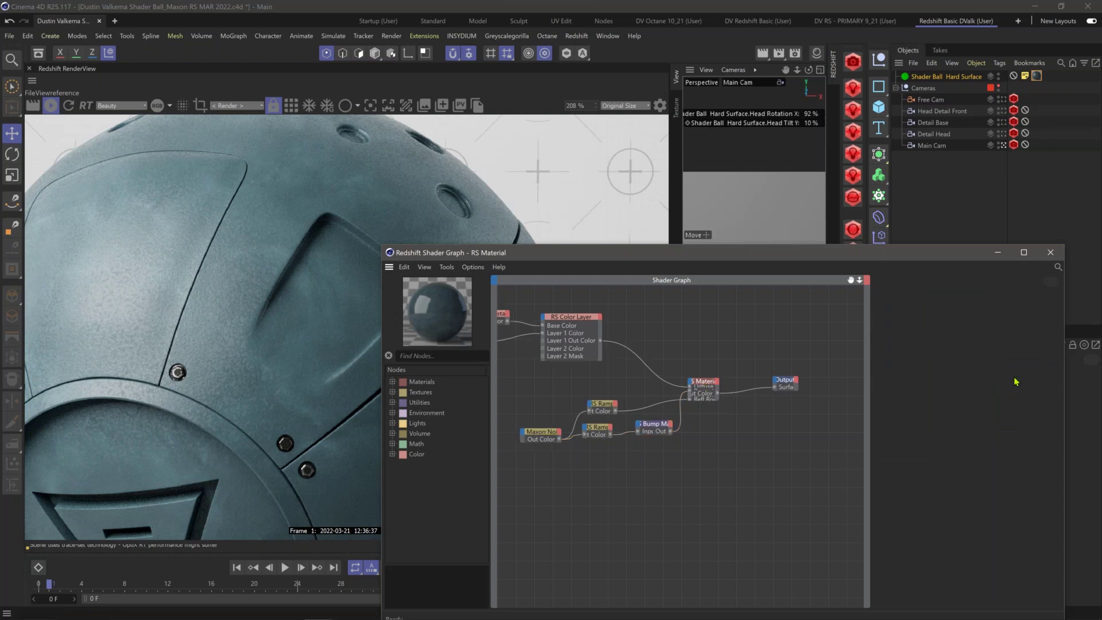
scroll(716, 370, up, 3)
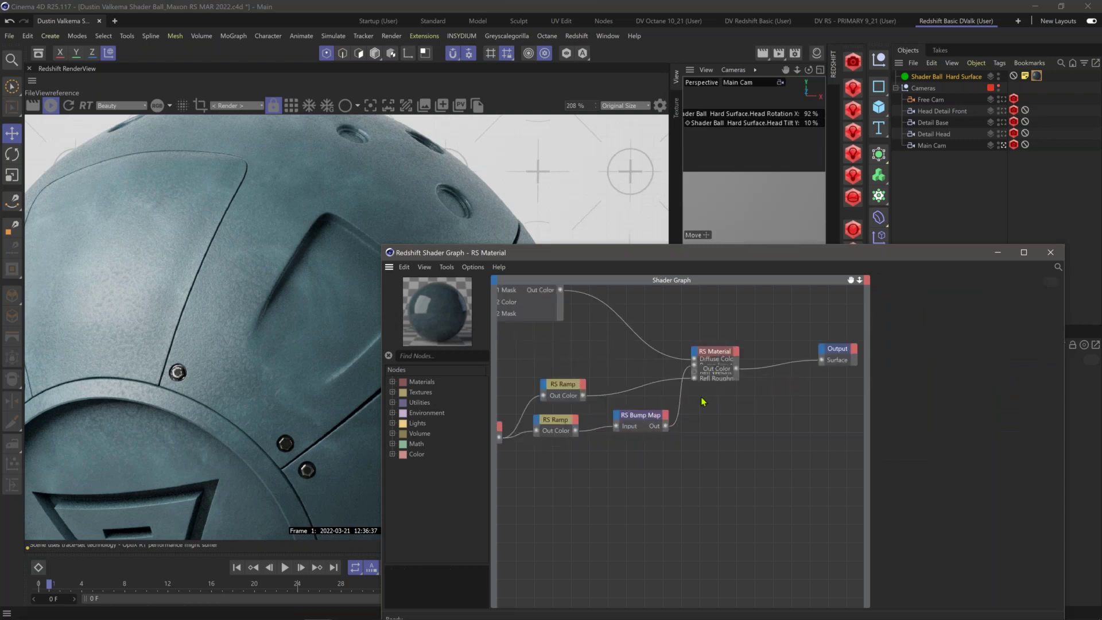
middle_drag(703, 402, 675, 431)
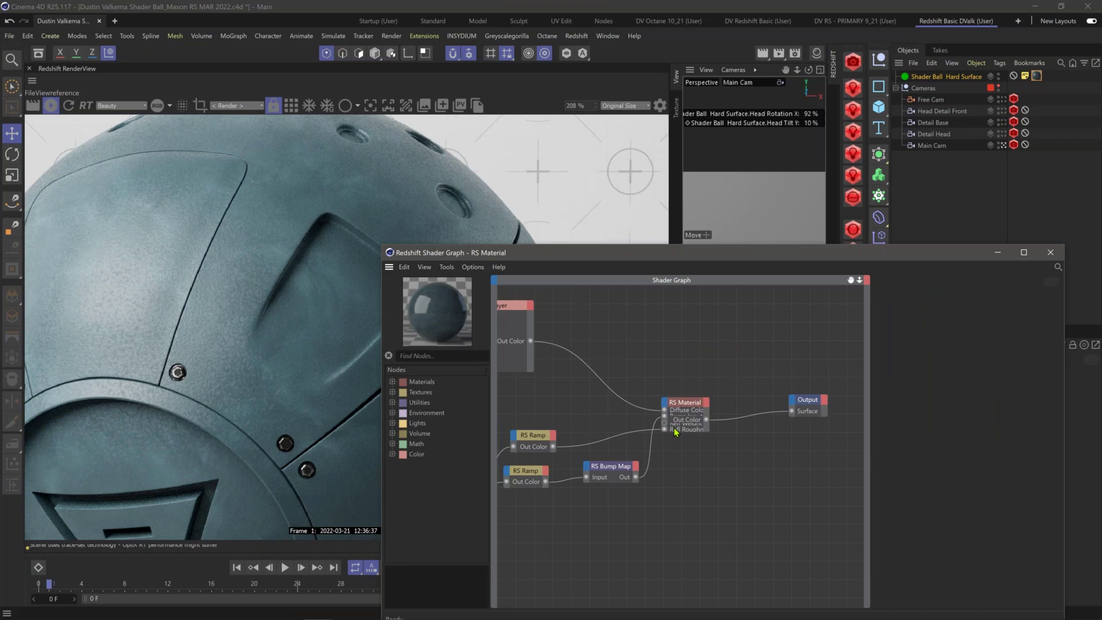
scroll(840, 378, up, 2)
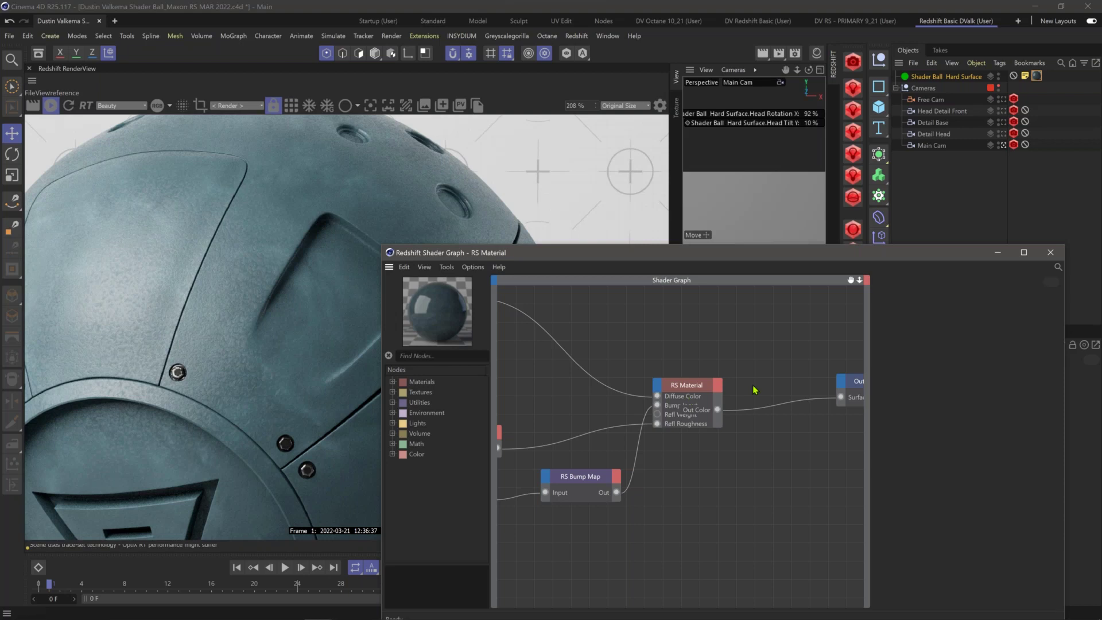
scroll(753, 390, up, 1)
drag(691, 424, 691, 587)
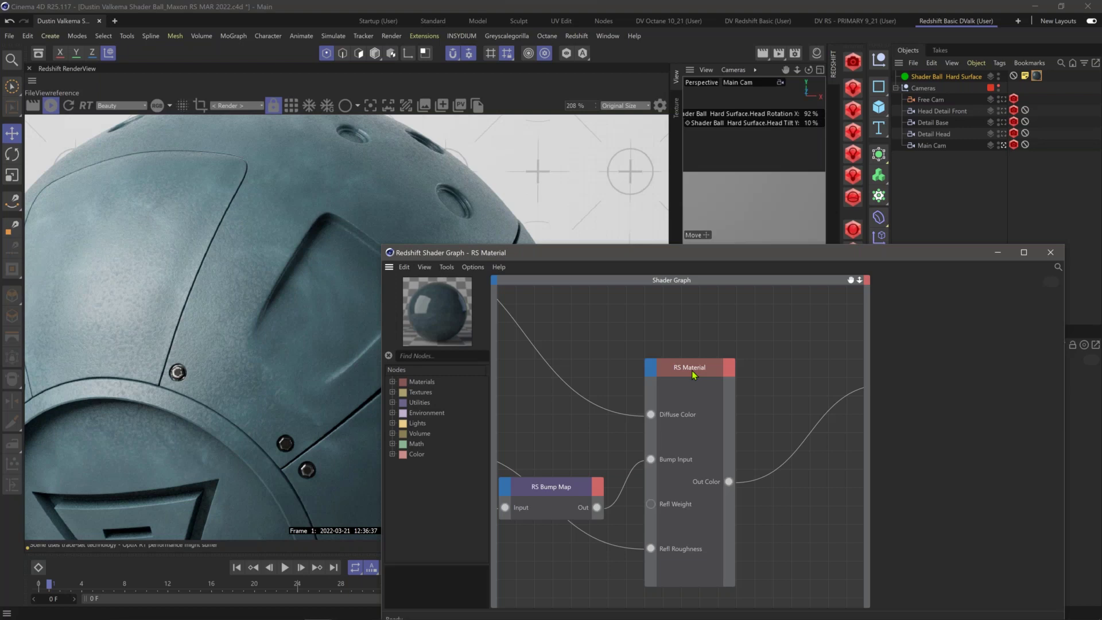
click(692, 370)
drag(693, 370, 712, 296)
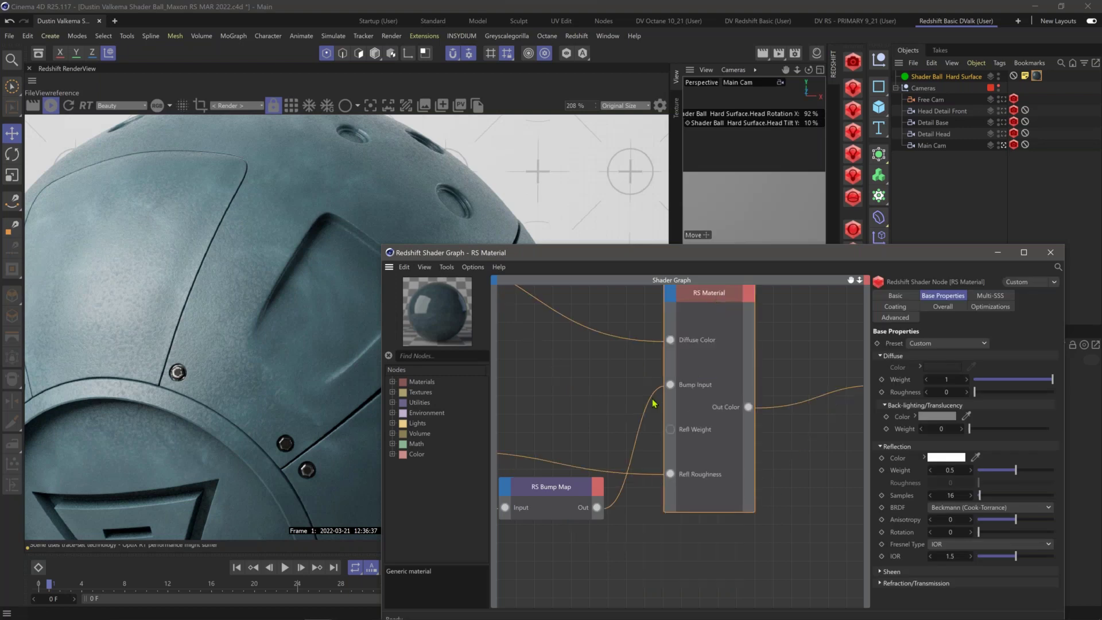
Step: Move the Output node further away from the RS Material to free space between the two nodes
scroll(652, 398, down, 4)
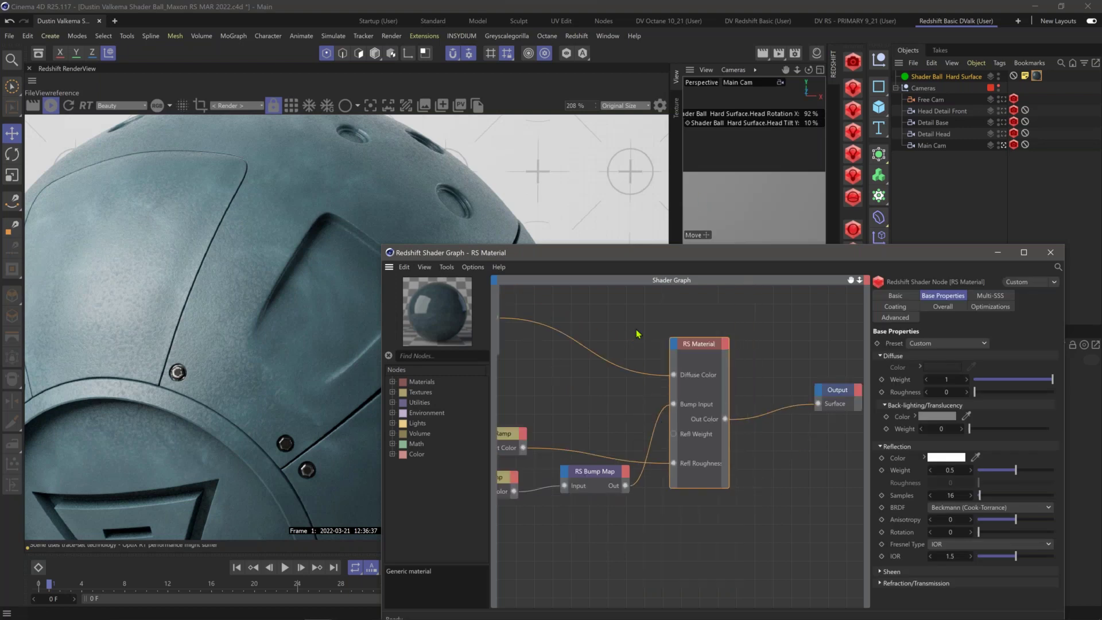
middle_drag(636, 330, 626, 358)
middle_drag(682, 407, 677, 425)
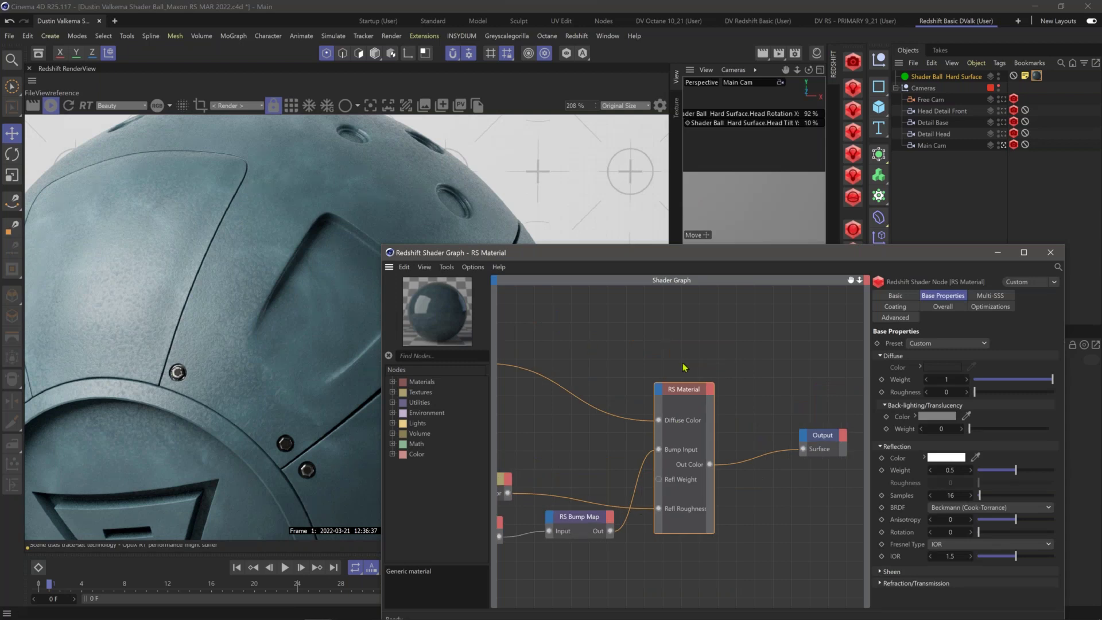
scroll(701, 361, down, 2)
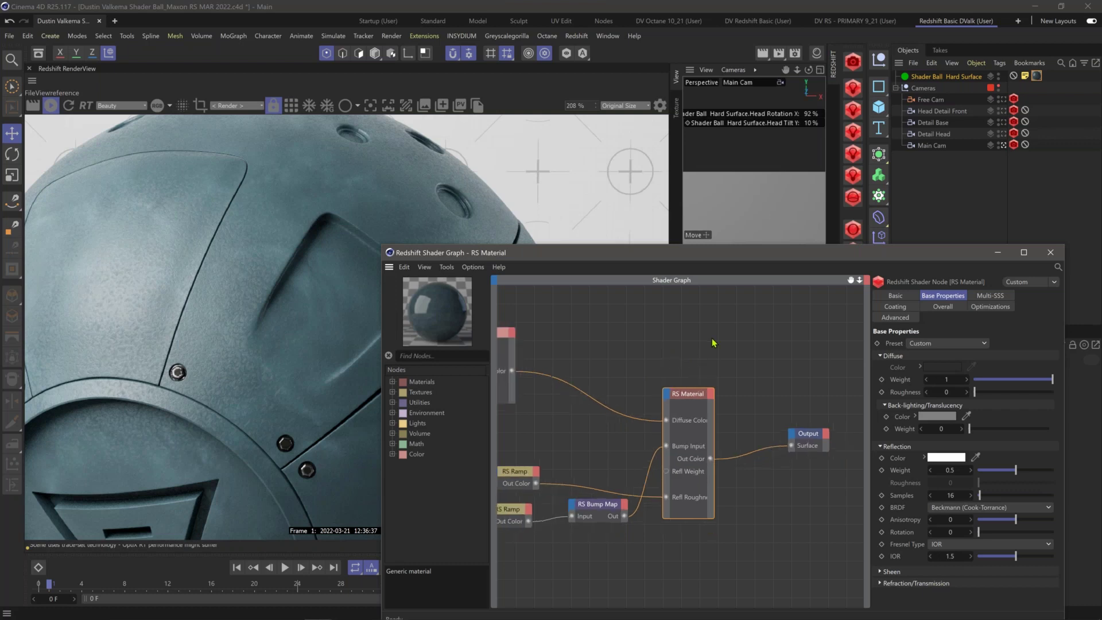
middle_drag(617, 432, 647, 398)
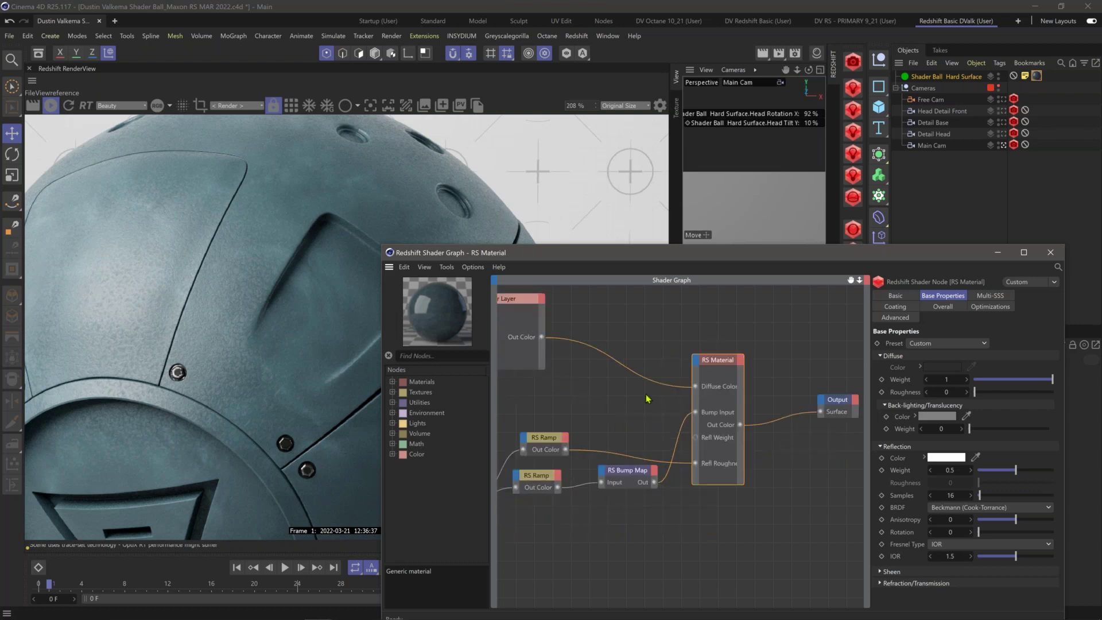
middle_drag(713, 408, 607, 502)
drag(738, 498, 862, 550)
Step: Add a Material Blender node above the RS Material using the node search "mater"
click(699, 402)
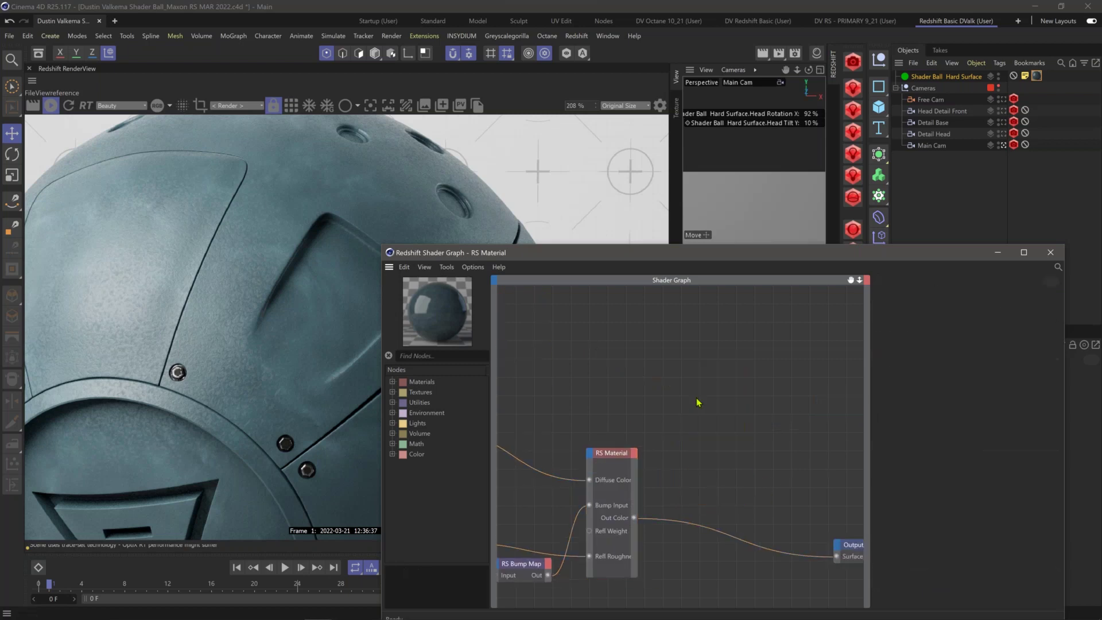
text(ma)
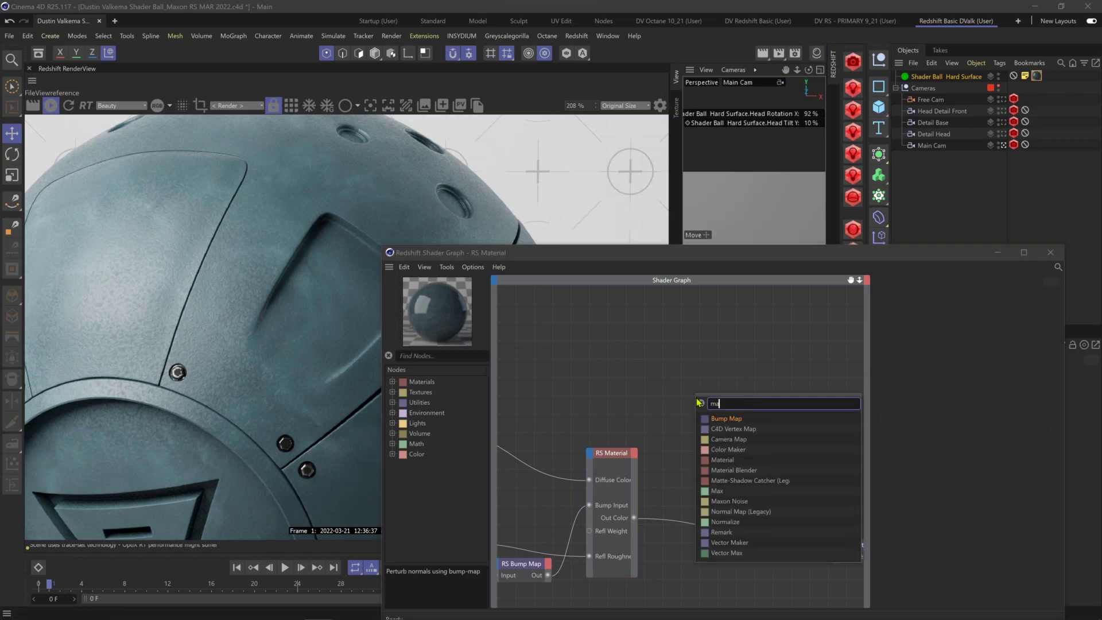
text(ter)
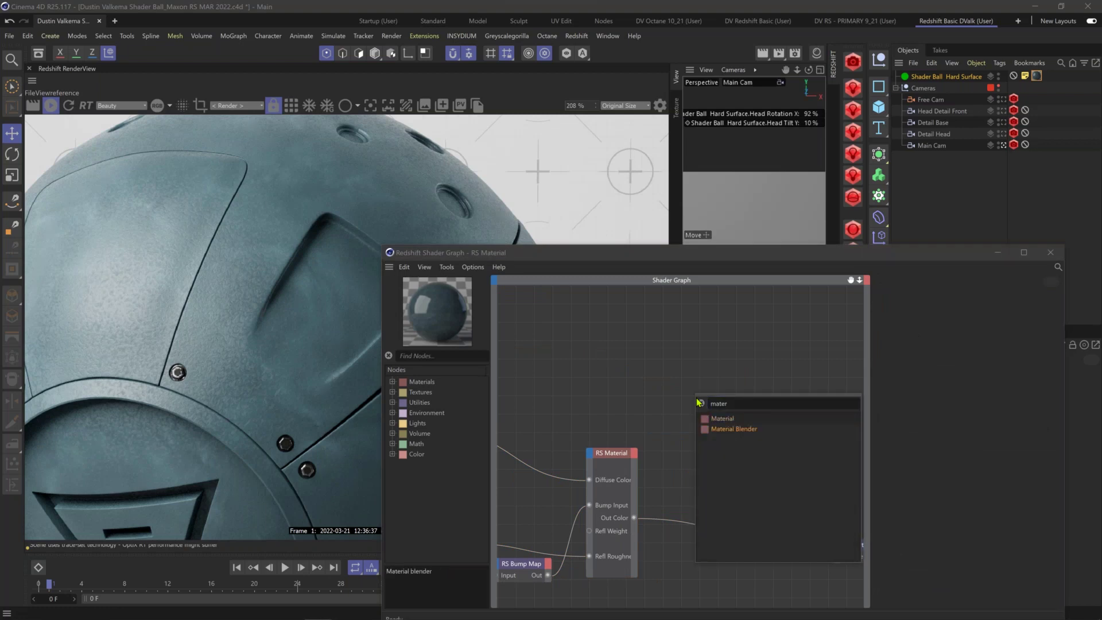
key(Down)
key(Return)
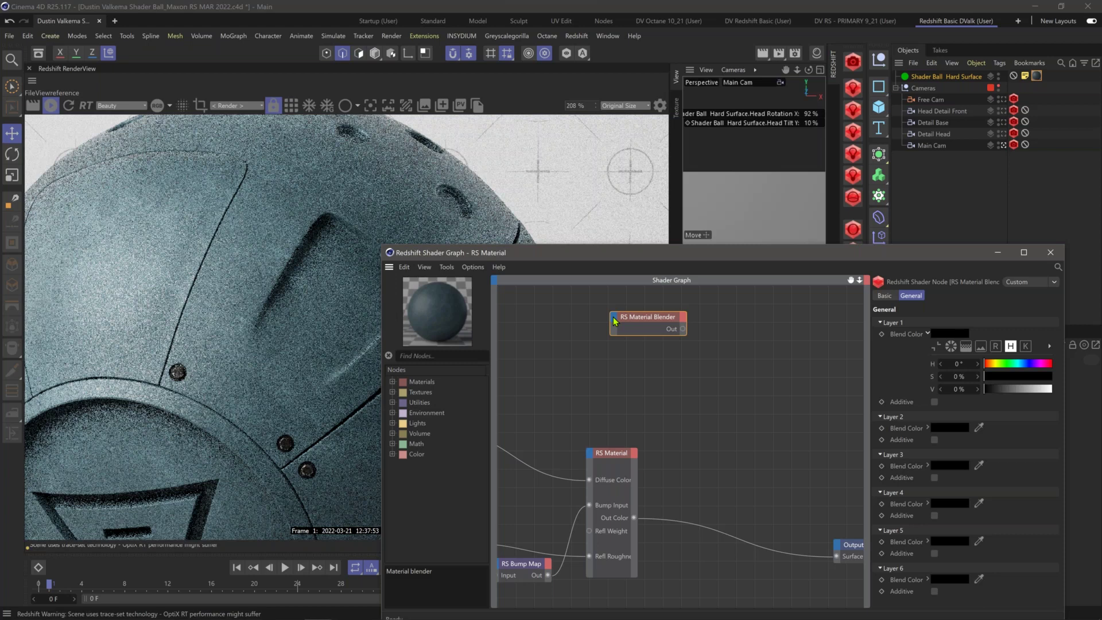
Step: Review the Material Blender's base and layer inputs alongside the RS Color Layer's settings, and reposition the blender between the RS Material and Output
click(614, 319)
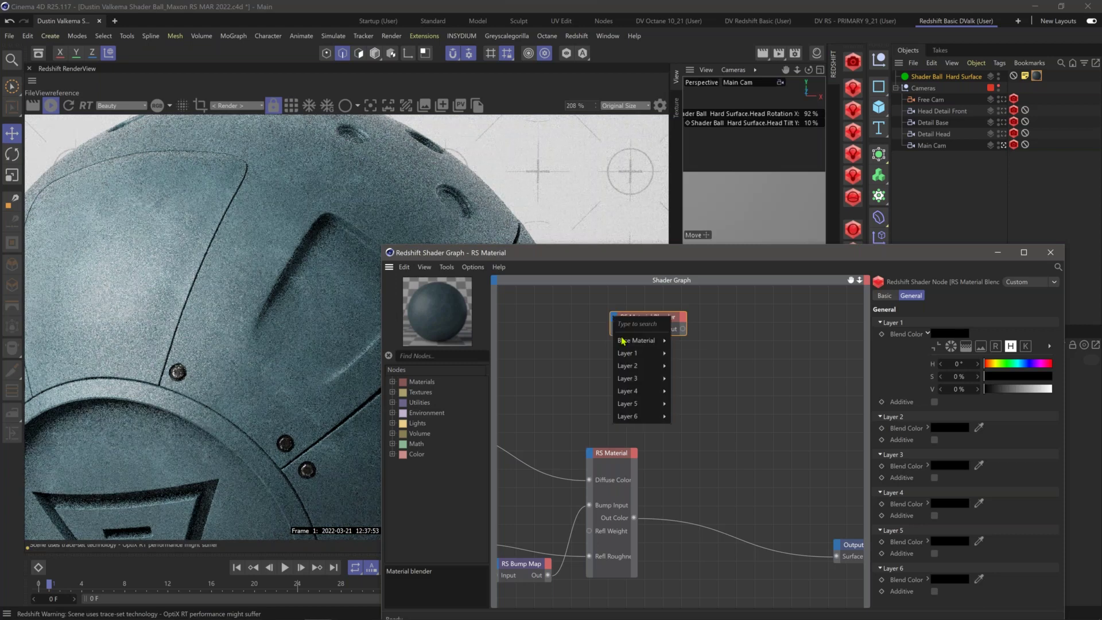
mouse_move(622, 343)
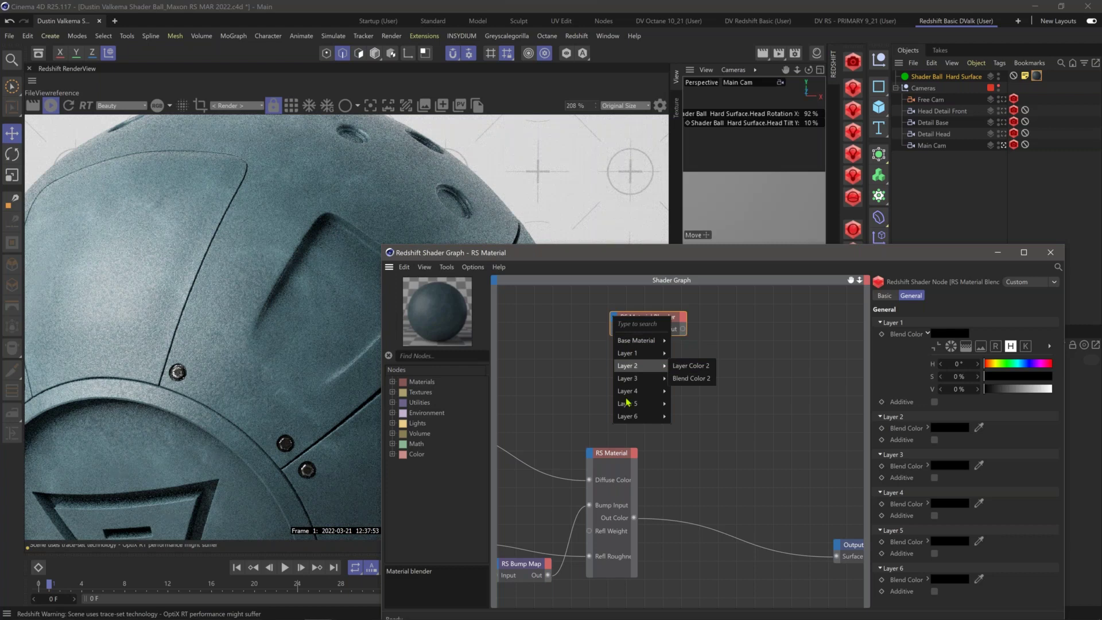
middle_drag(701, 409, 888, 425)
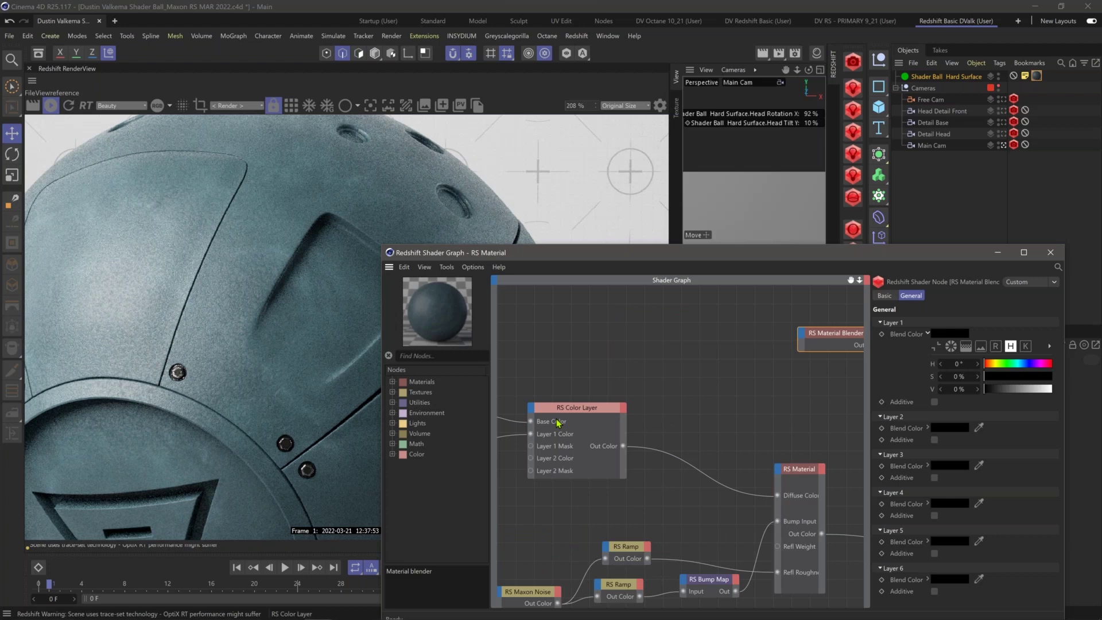
click(558, 423)
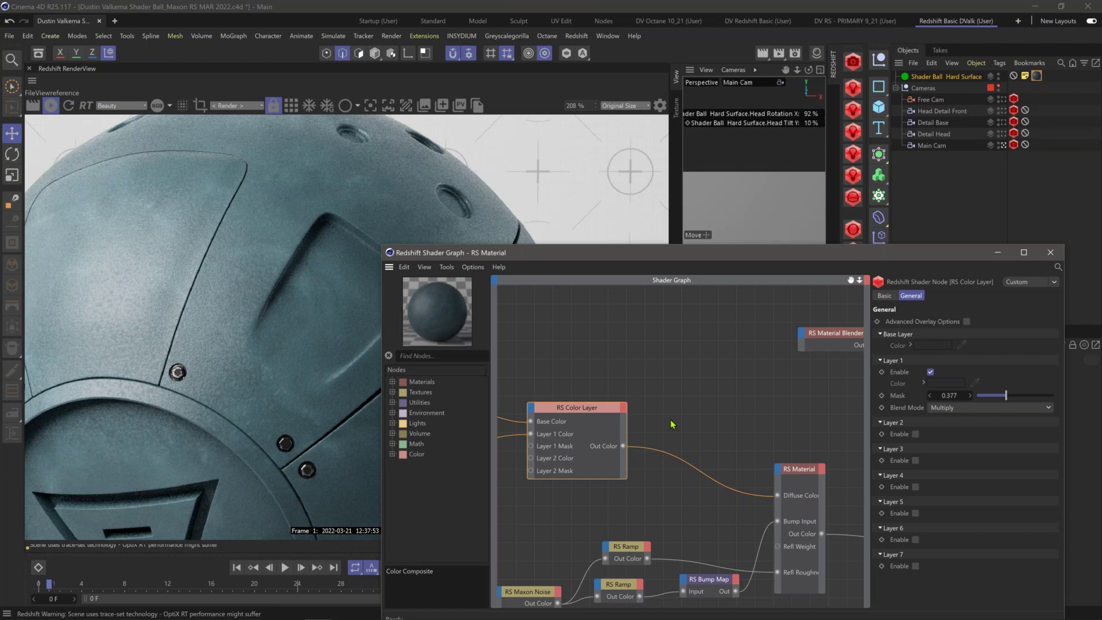
middle_drag(855, 405, 718, 412)
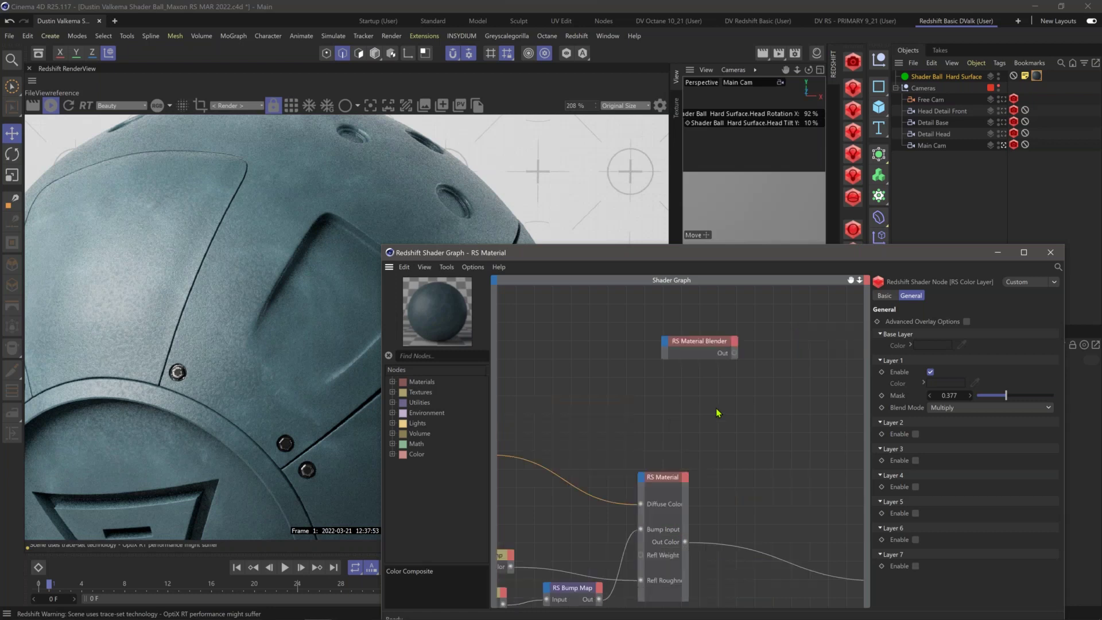
drag(701, 349, 773, 365)
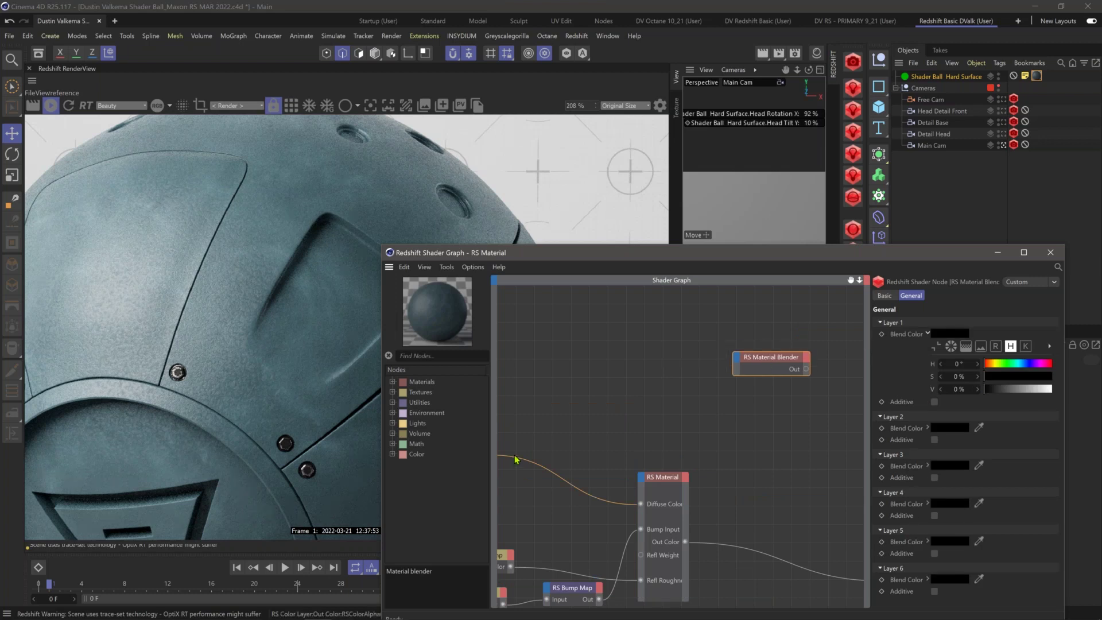
click(657, 350)
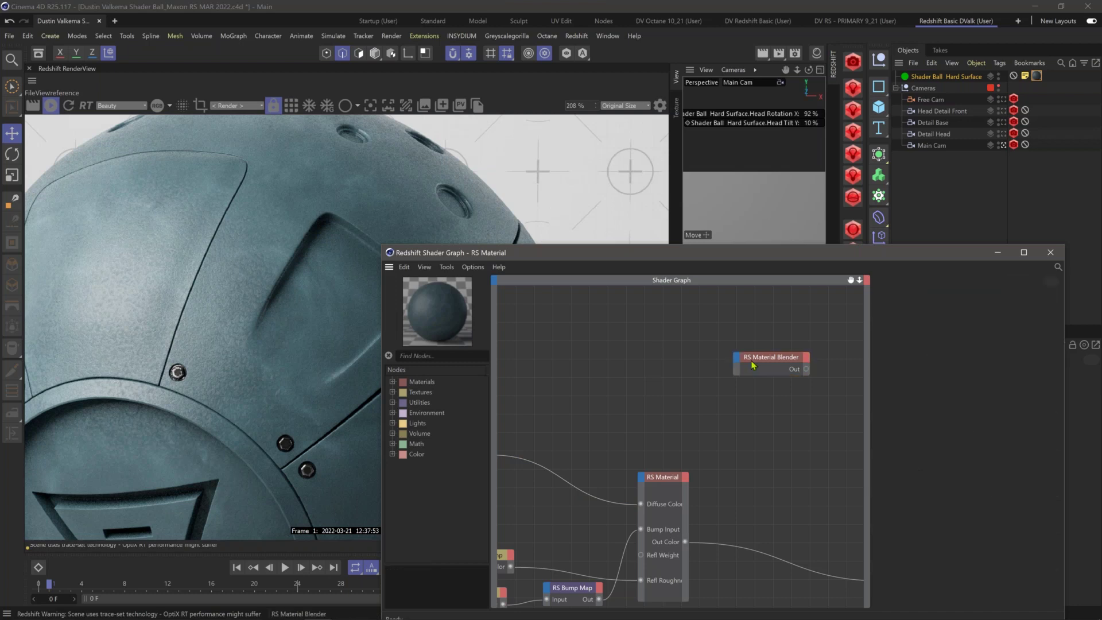
Step: Add a second RS Material node using the node search "mat" and place it above and to the left of the Material Blender
click(752, 364)
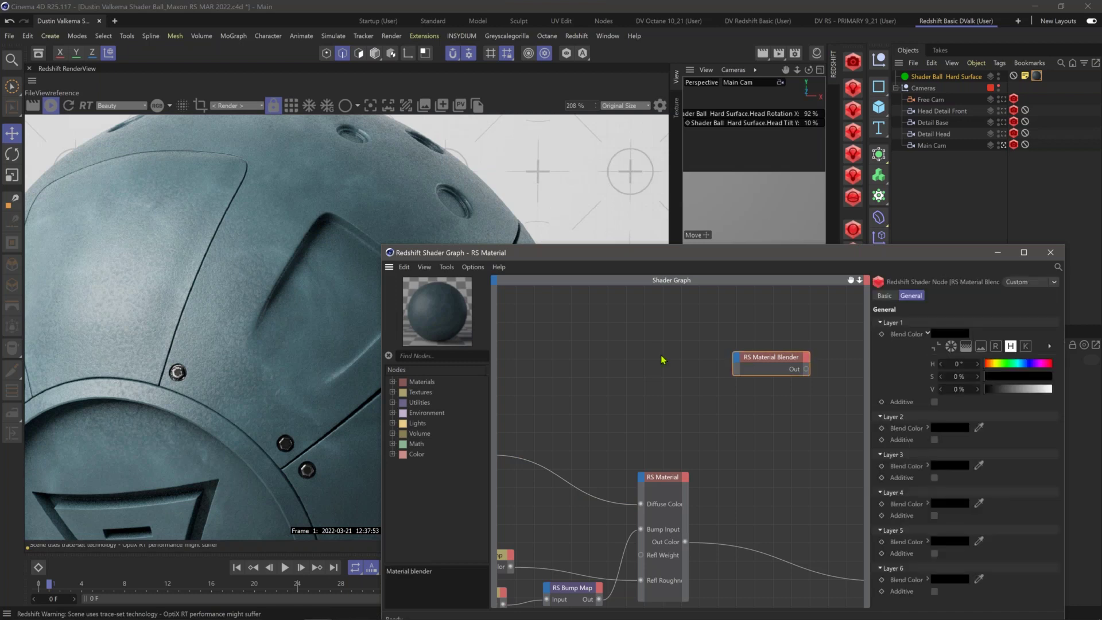
double_click(645, 337)
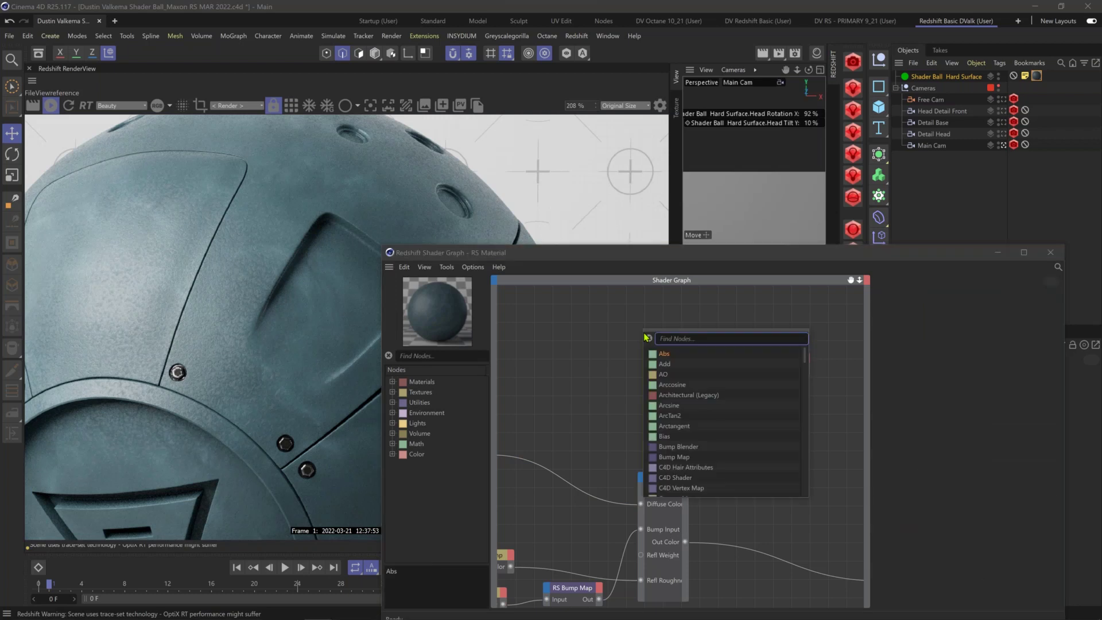
text(ma)
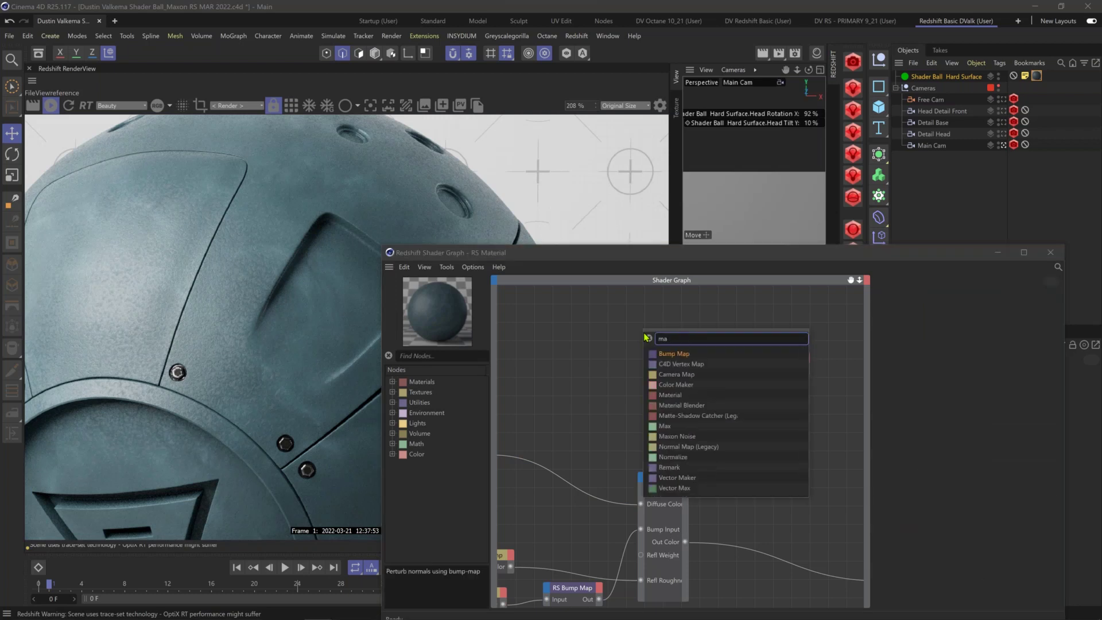
text(t)
key(Return)
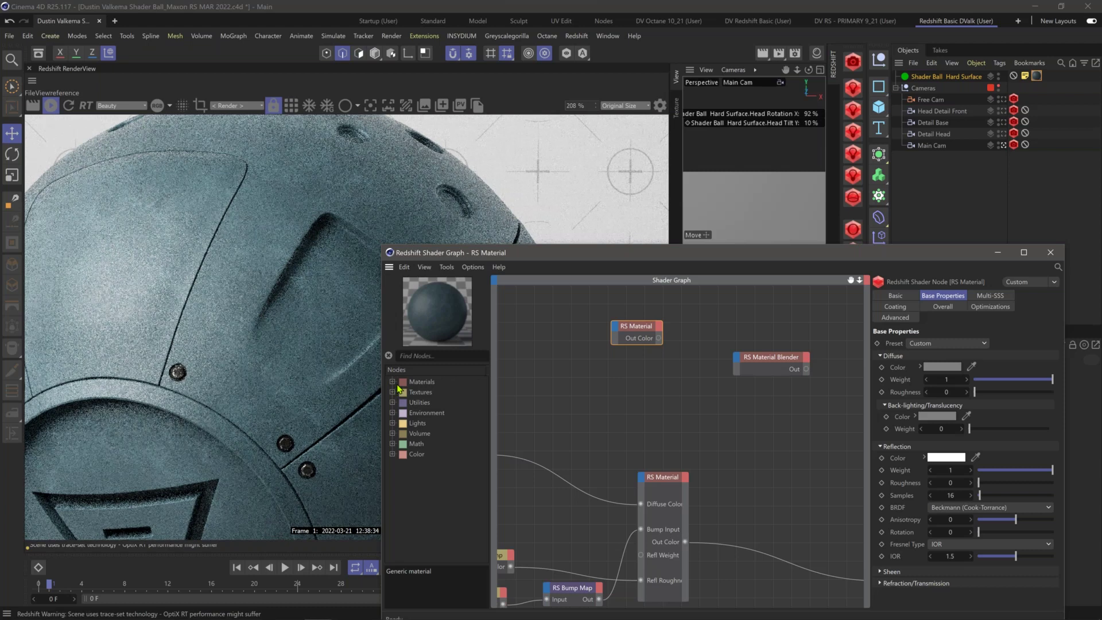
click(393, 381)
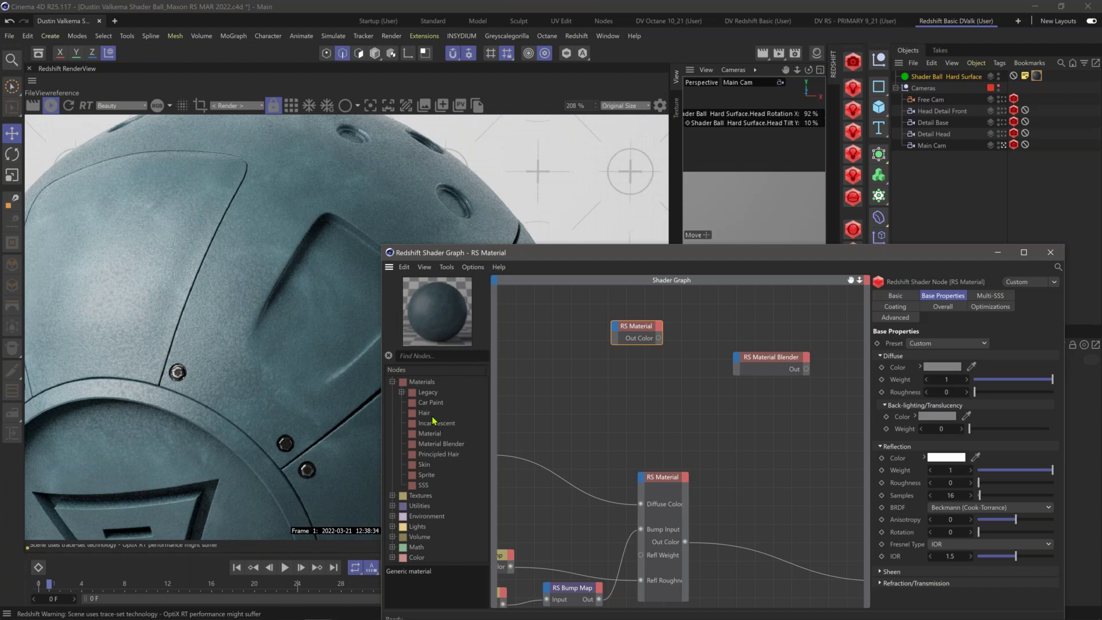
click(400, 383)
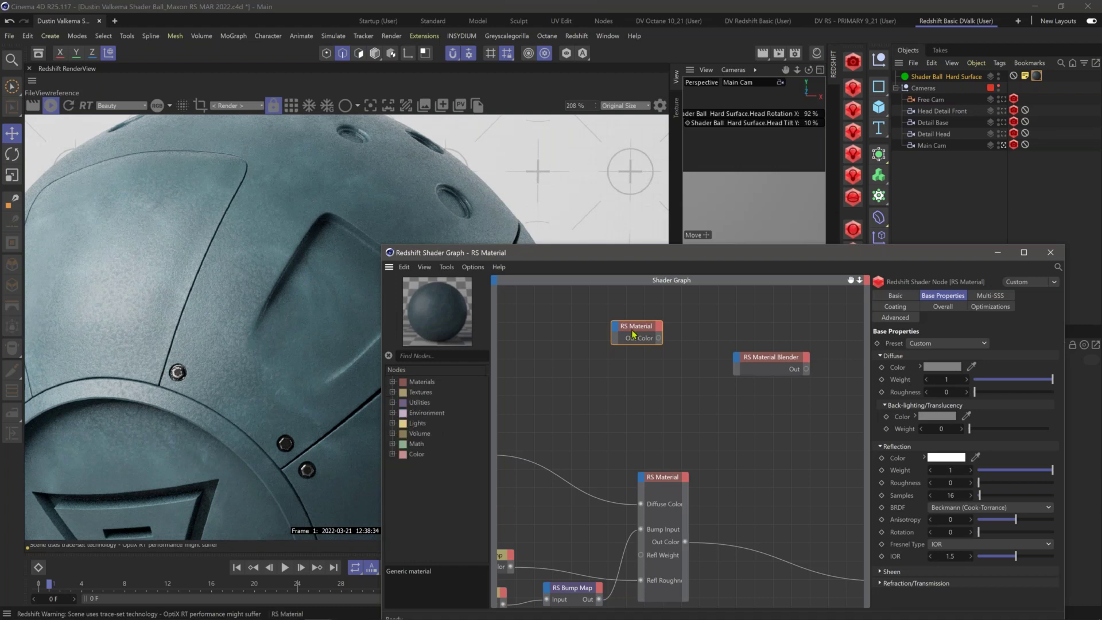
middle_drag(653, 306, 661, 373)
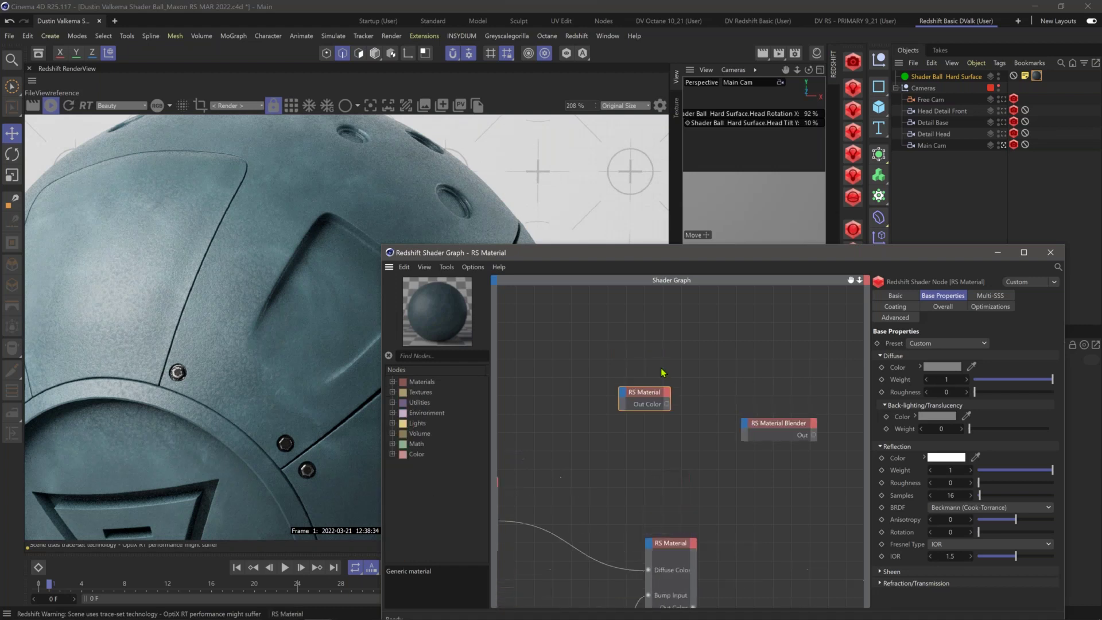
drag(645, 402, 656, 375)
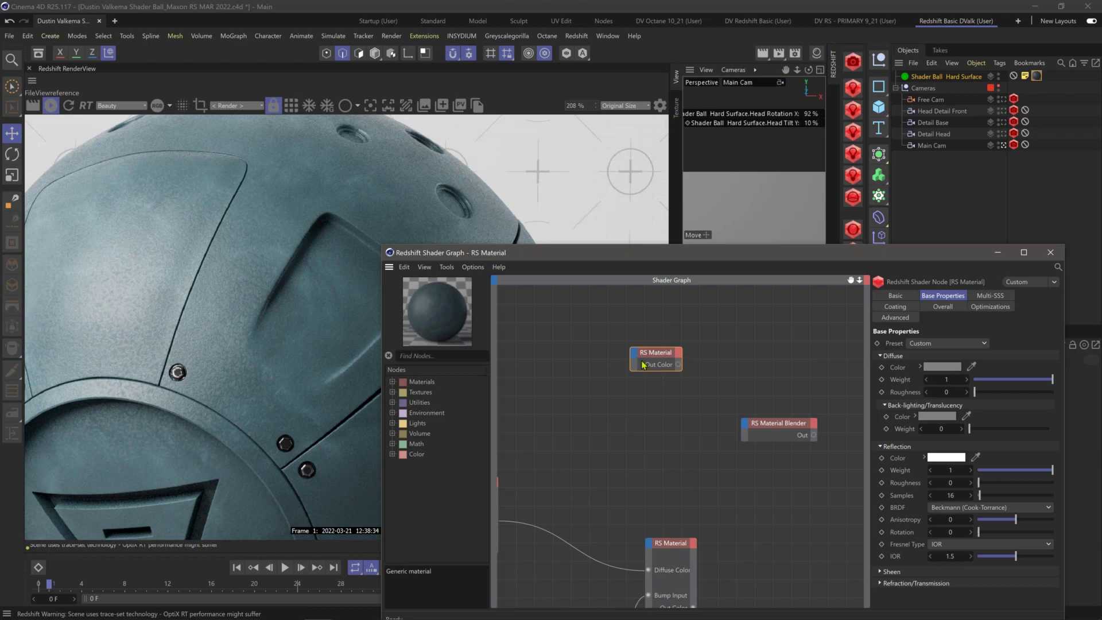
Step: Connect the new RS Material directly to the Output to preview it on its own in the render
alt+double_click(655, 356)
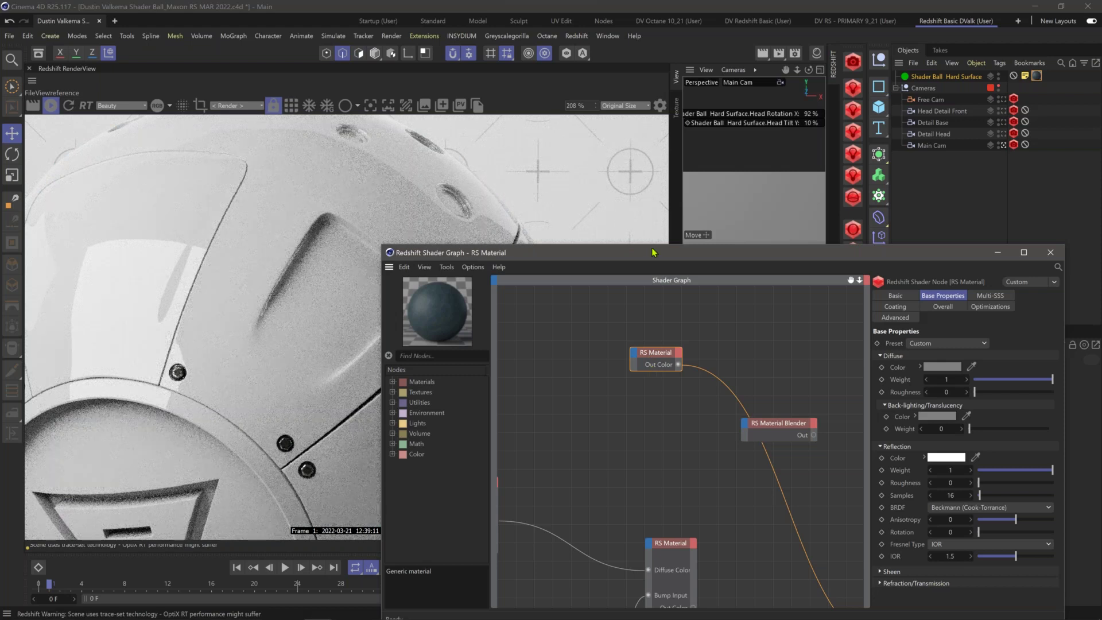
drag(652, 249, 661, 249)
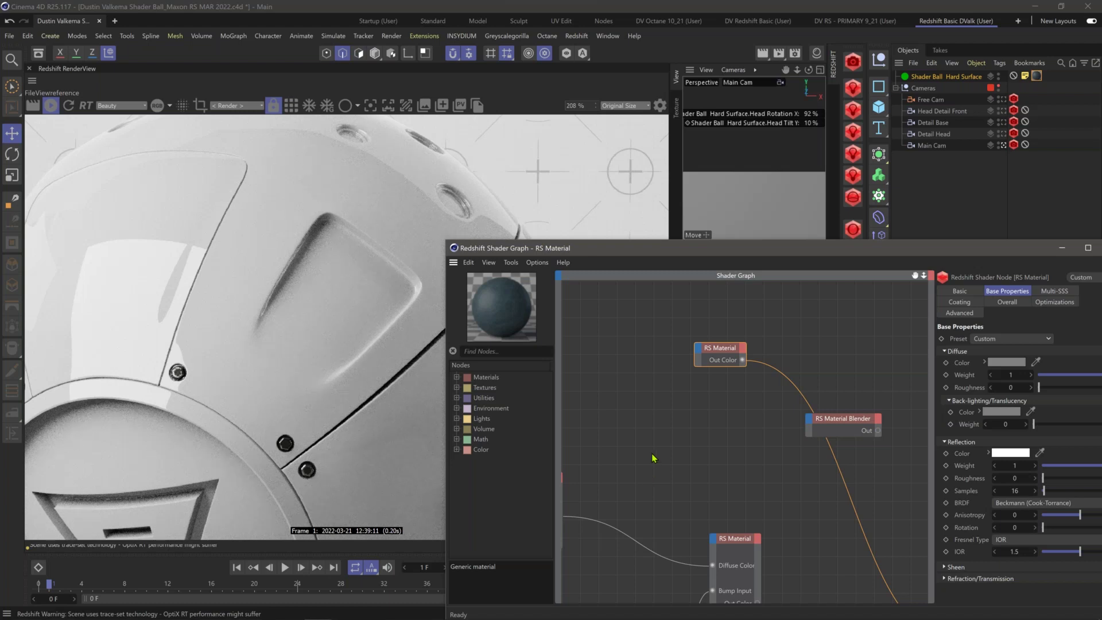
middle_drag(652, 453, 548, 442)
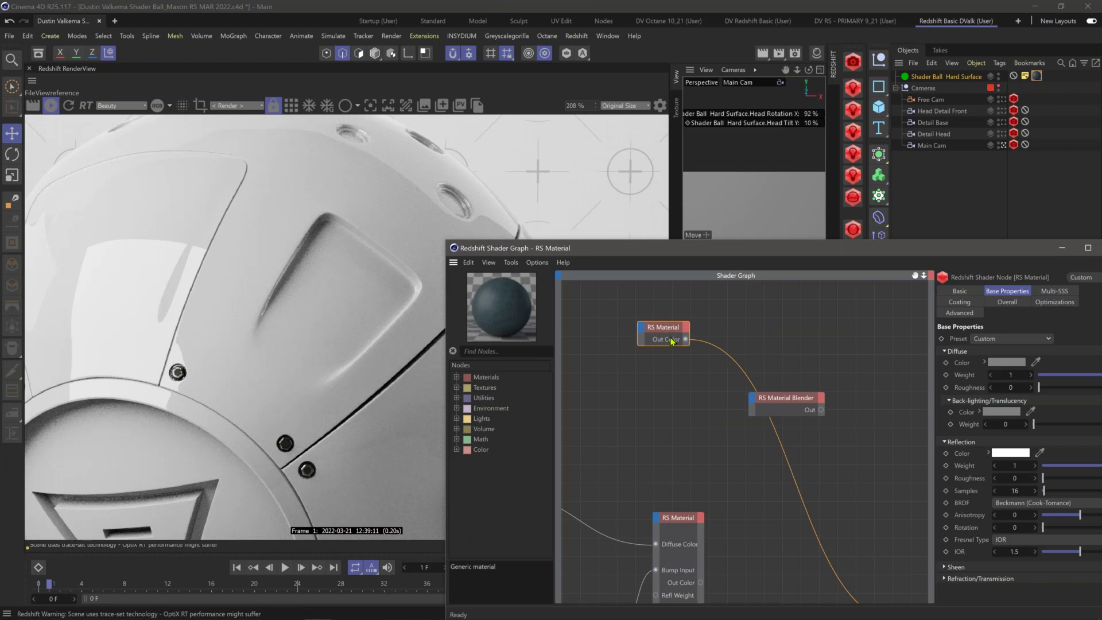
Step: Keep the new RS Material's preset at Custom, set its diffuse color to black and its reflection IOR to 6
click(1010, 340)
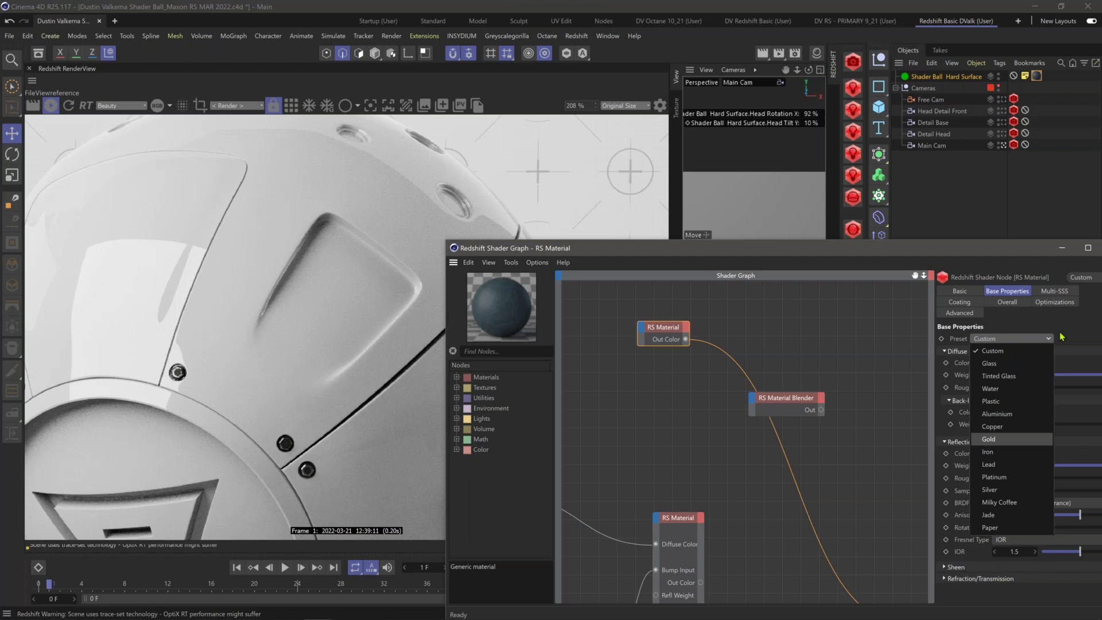
click(986, 352)
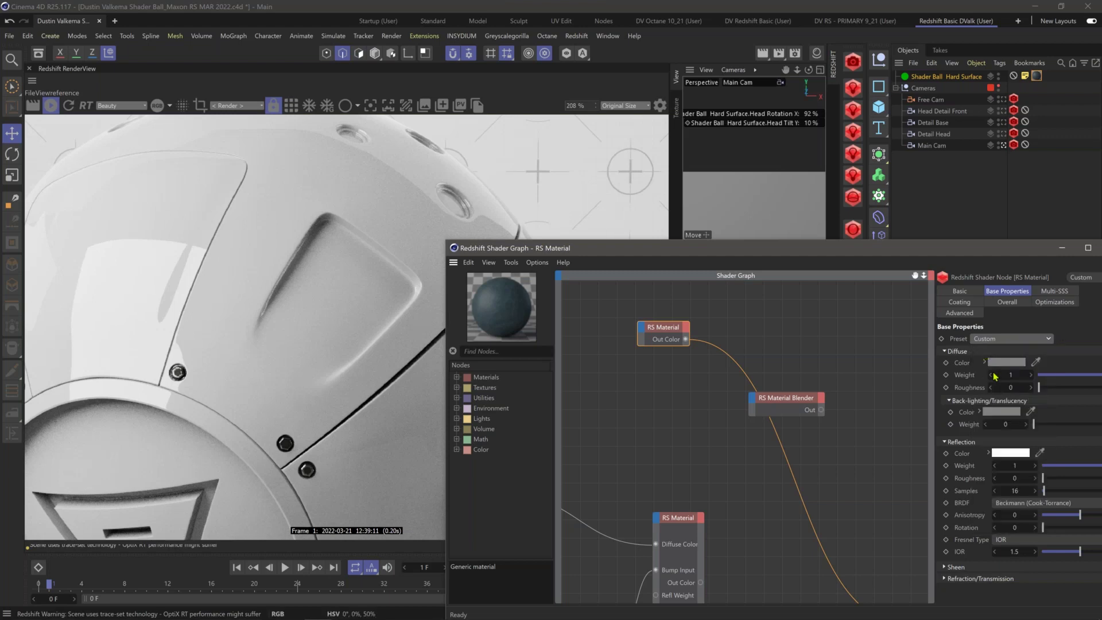
click(999, 363)
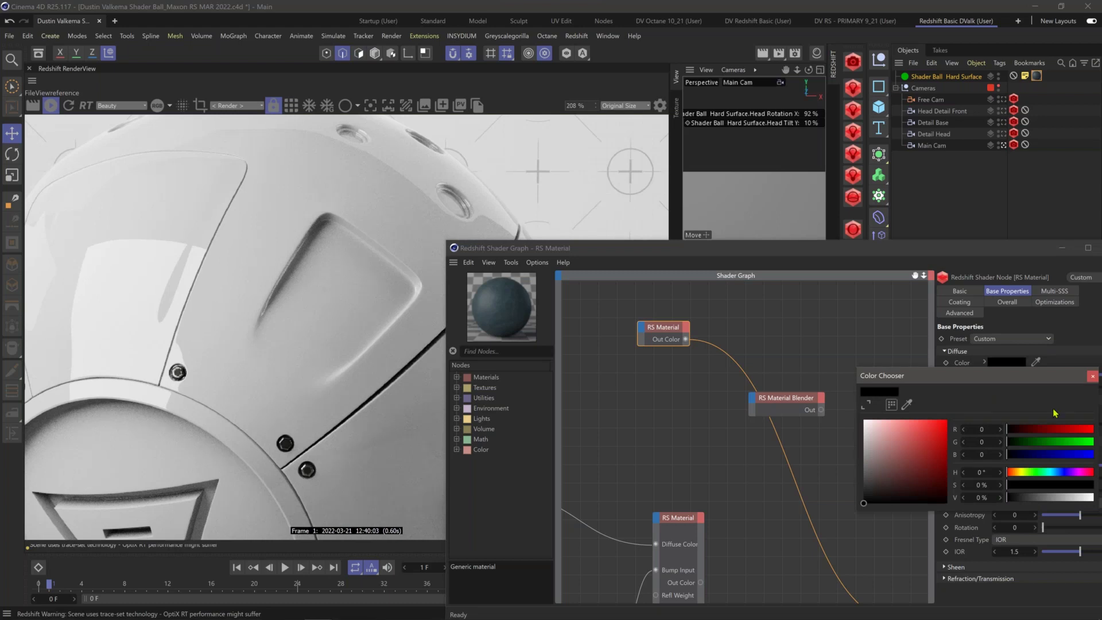
click(1092, 376)
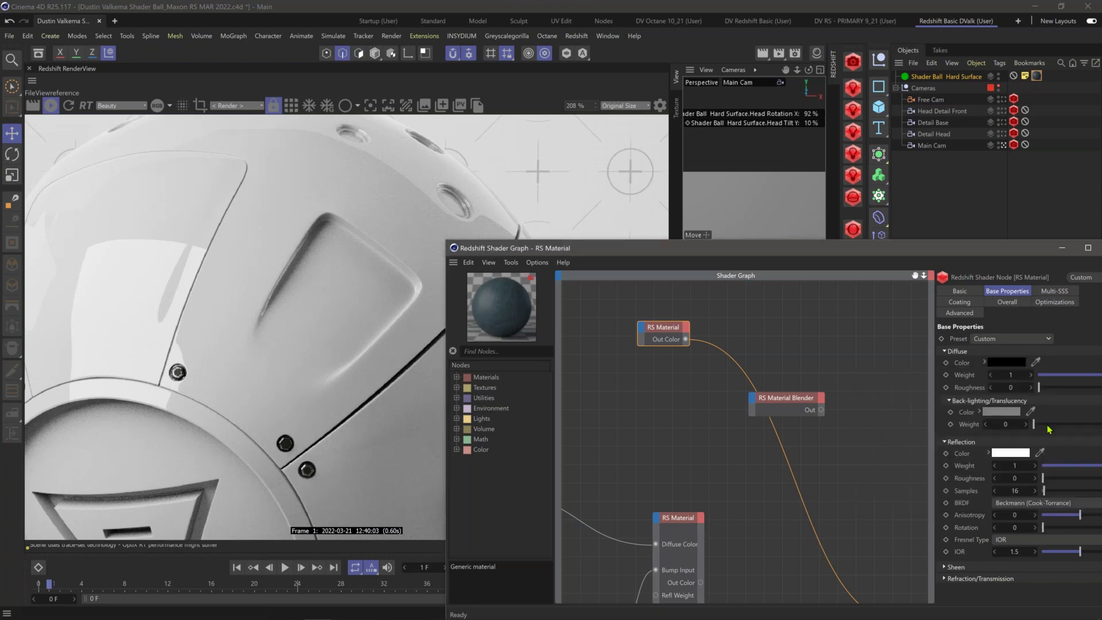
double_click(1015, 551)
text(6)
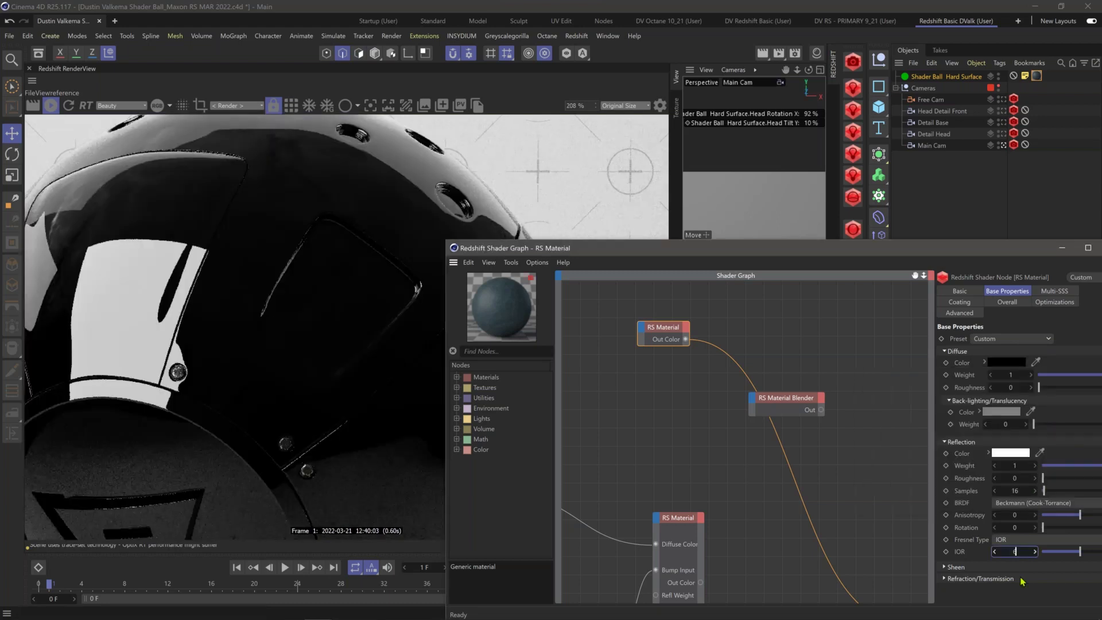
key(Return)
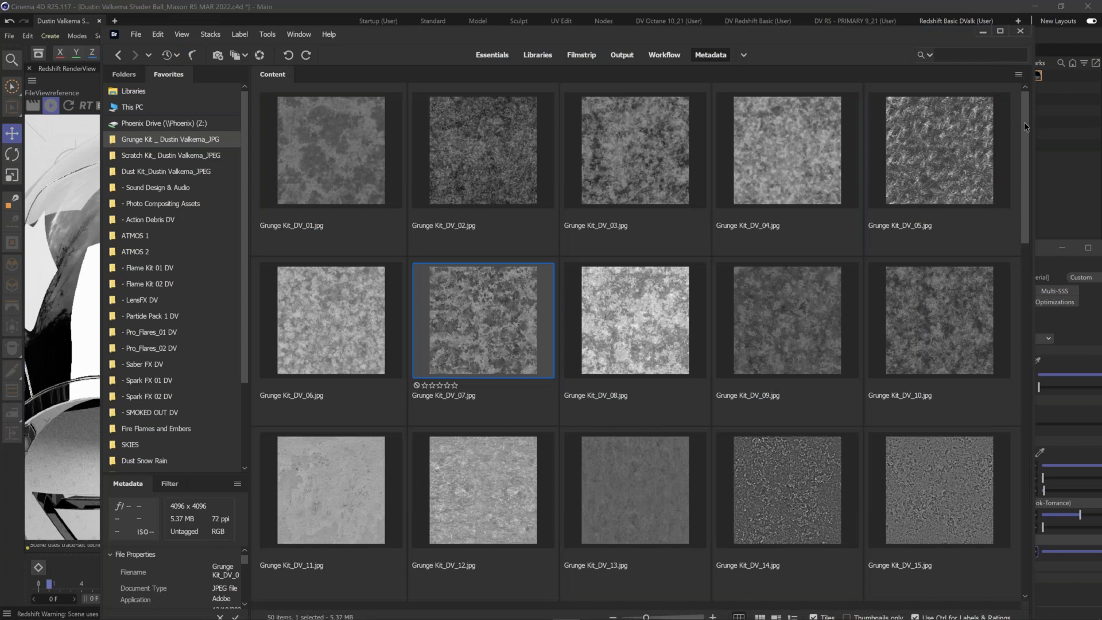
Step: Browse the Grunge Kit folder in Adobe Bridge and bring Grunge Kit_DV_01.jpg into the Redshift shader graph as a texture node
drag(1024, 122, 1019, 179)
scroll(1019, 179, down, 1)
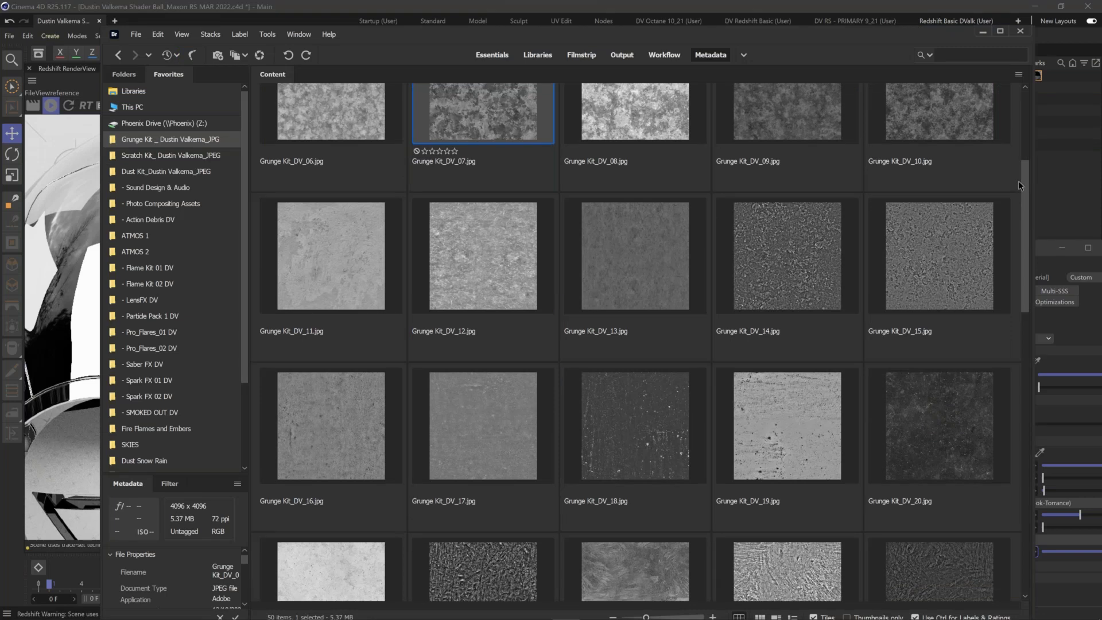
scroll(1016, 149, up, 5)
drag(1015, 113, 1013, 104)
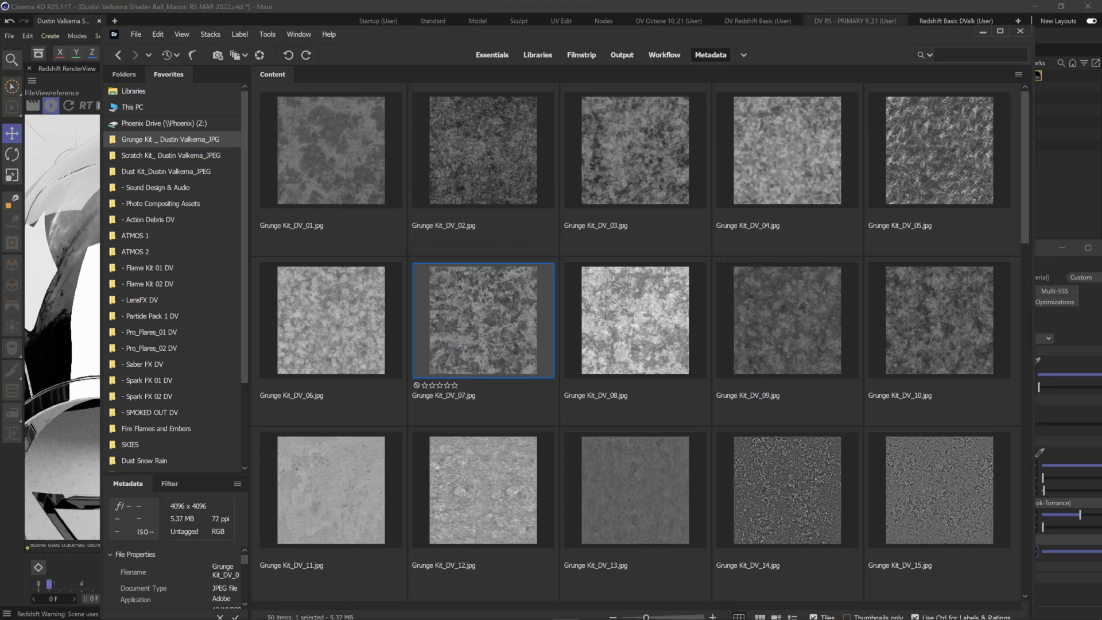
key(alt+Tab)
drag(580, 367, 627, 395)
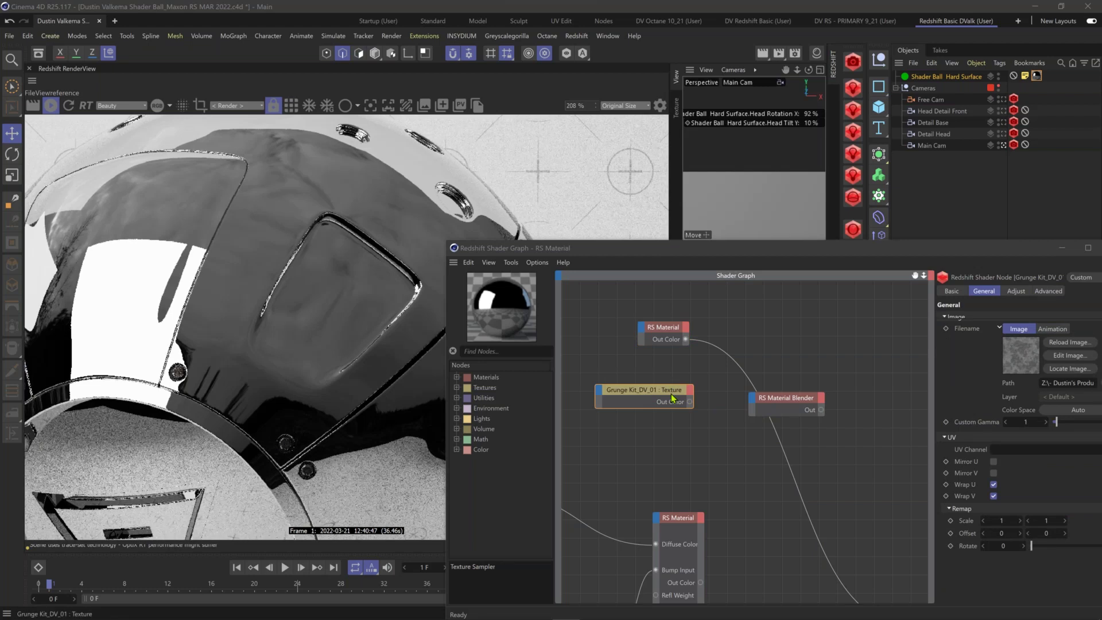
Step: Connect the grunge texture to the new RS Material's Refl Roughness input and place the texture node above the RS Color Layer
drag(649, 392, 640, 323)
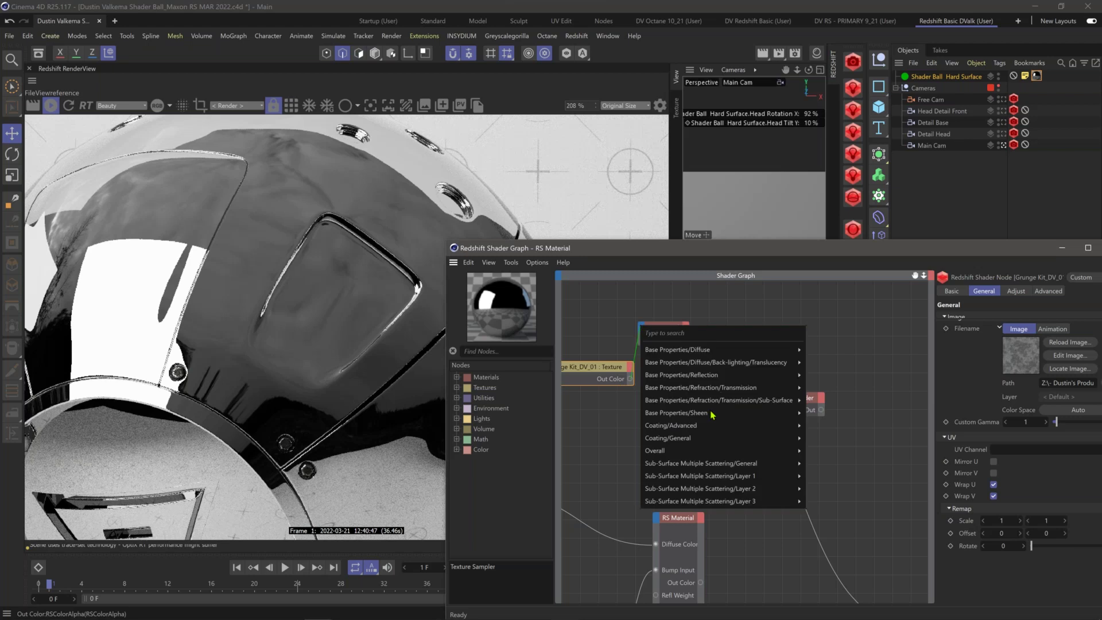
mouse_move(781, 375)
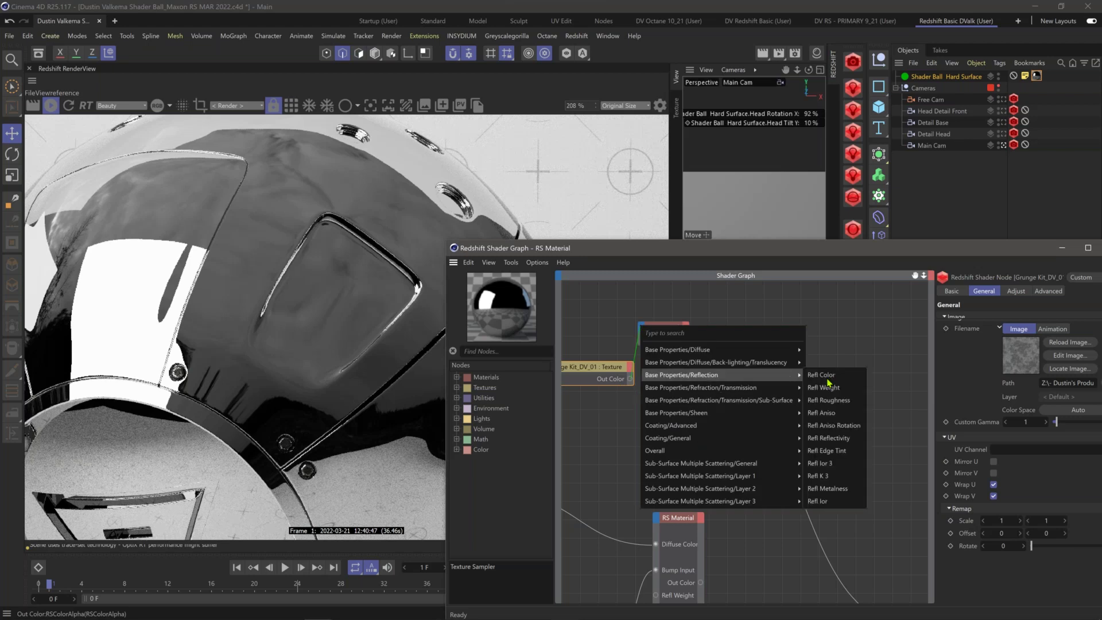
click(826, 379)
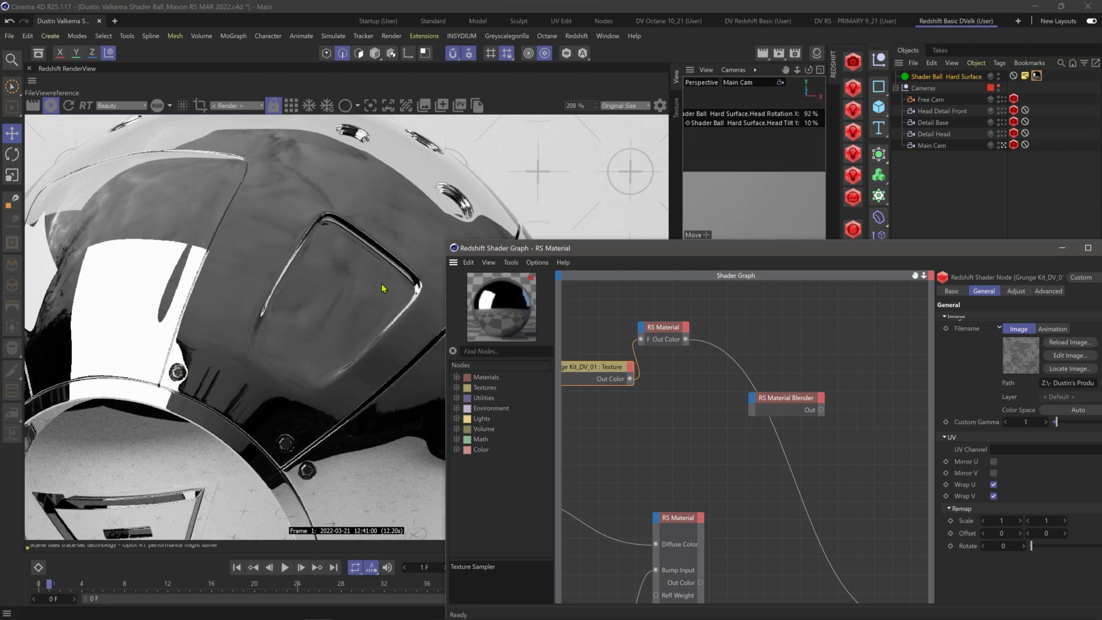
click(660, 330)
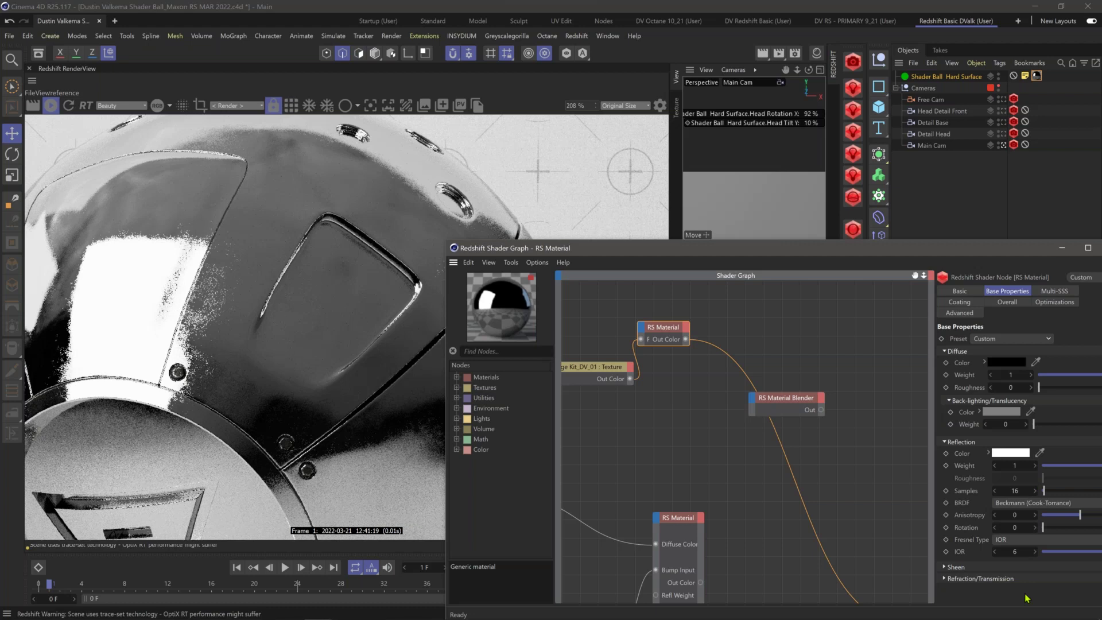
middle_drag(691, 379, 842, 397)
drag(711, 381, 615, 326)
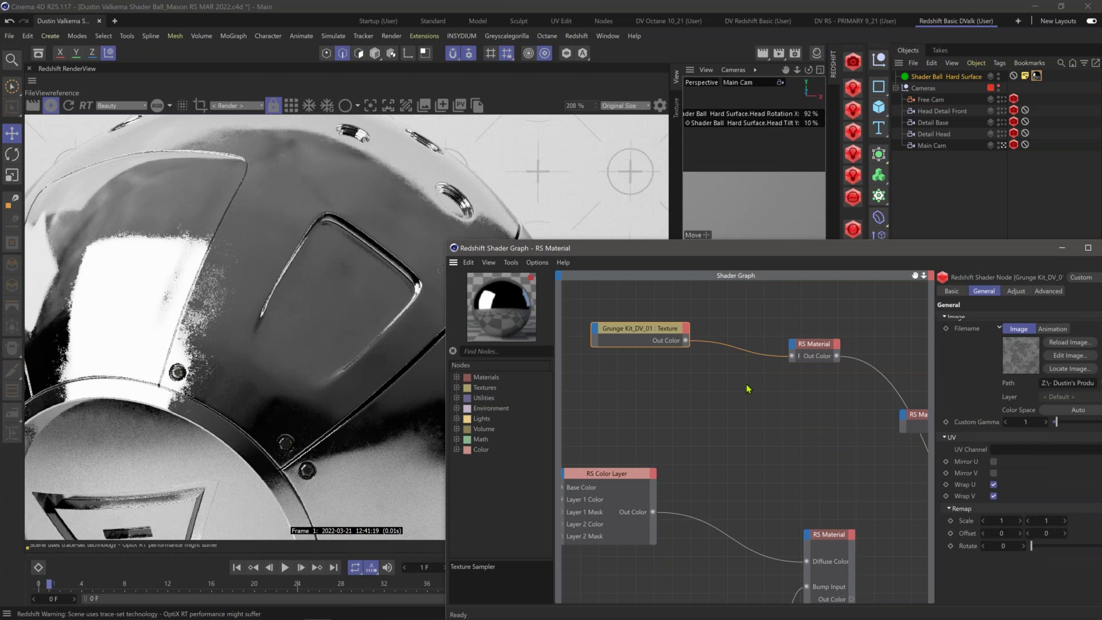
Step: Set the grunge texture's color space to the file-io option Raw
click(1069, 410)
mouse_move(1038, 514)
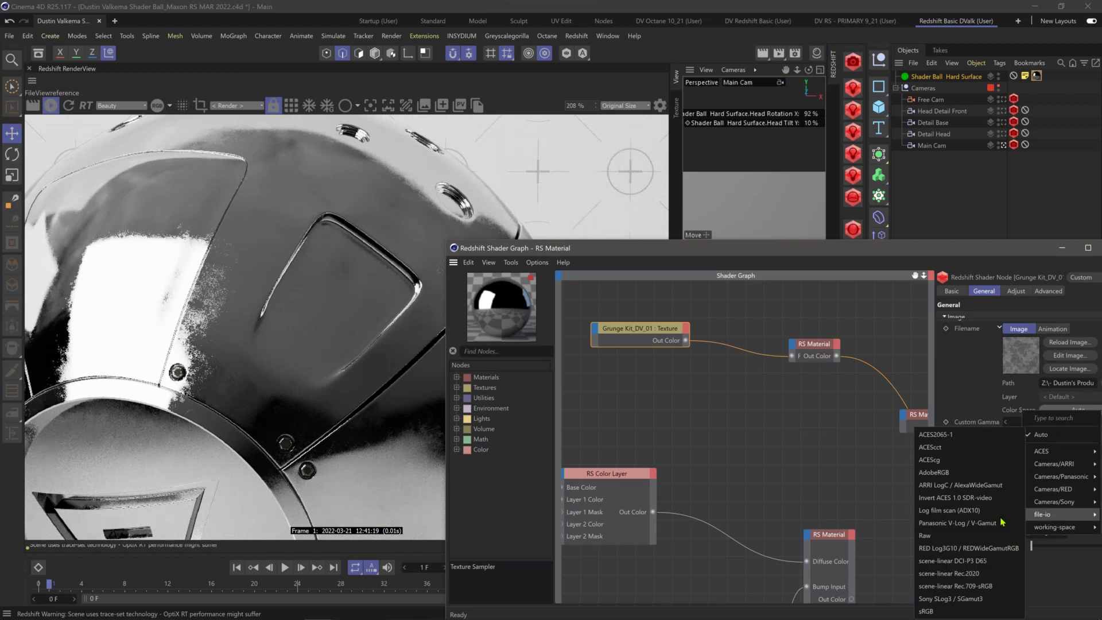
click(953, 535)
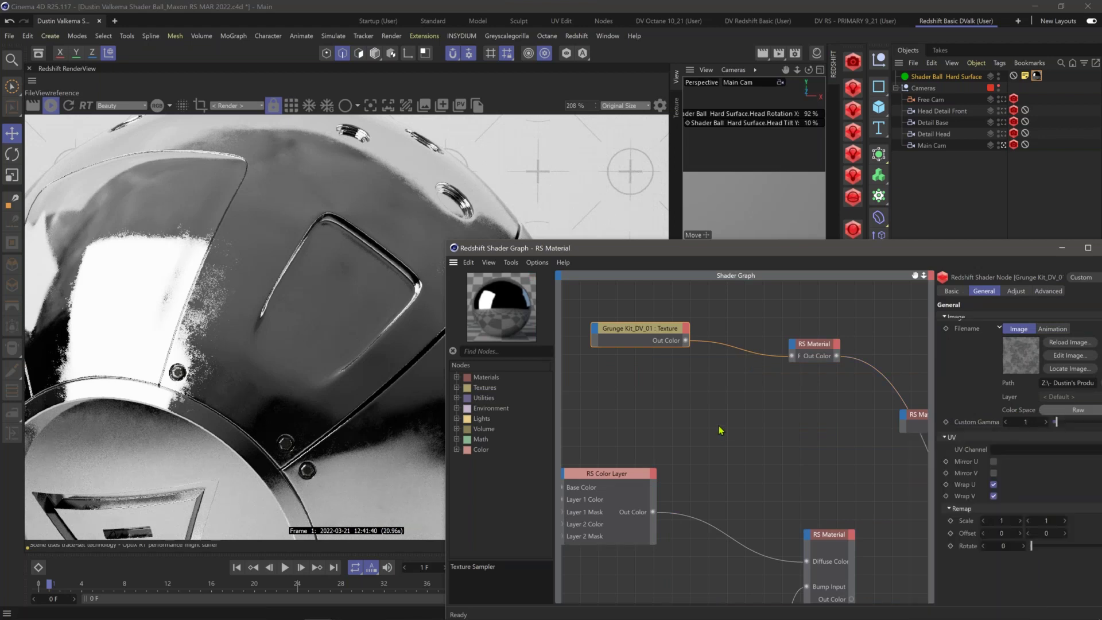
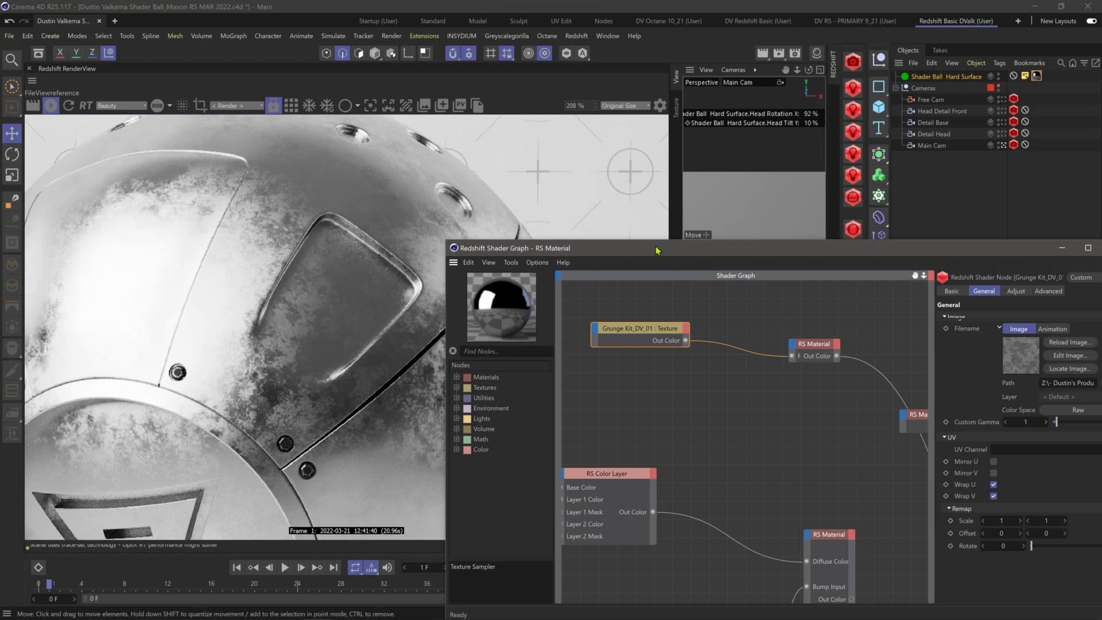
Step: Add an RS Vector Abs node beside the grunge texture node in the shader graph
drag(655, 249, 670, 184)
middle_drag(720, 303, 794, 349)
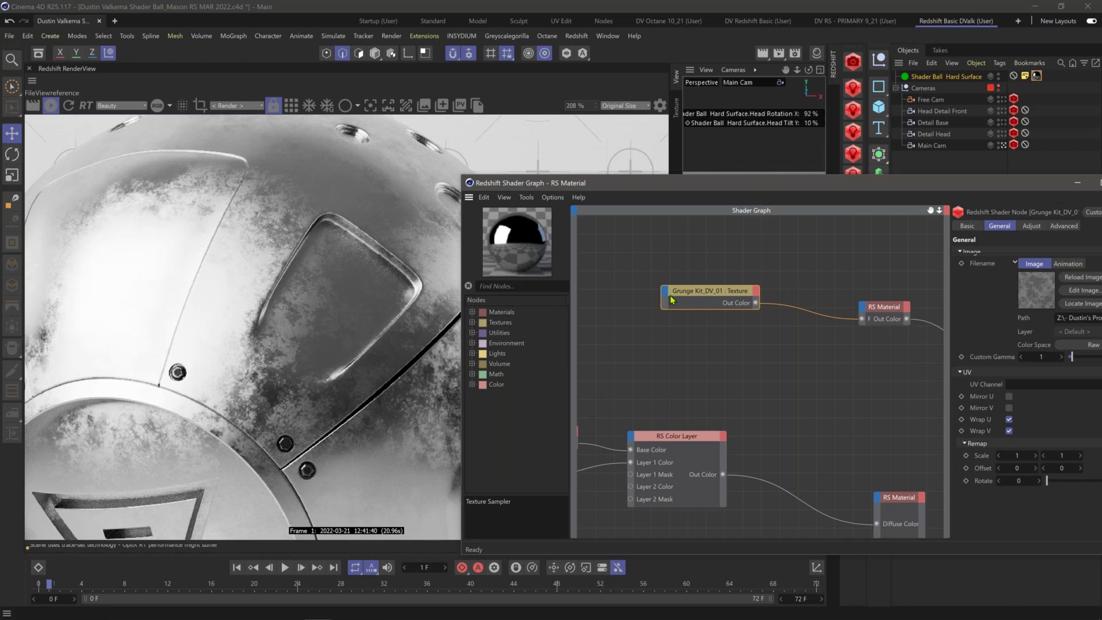
middle_drag(670, 295, 689, 304)
click(689, 305)
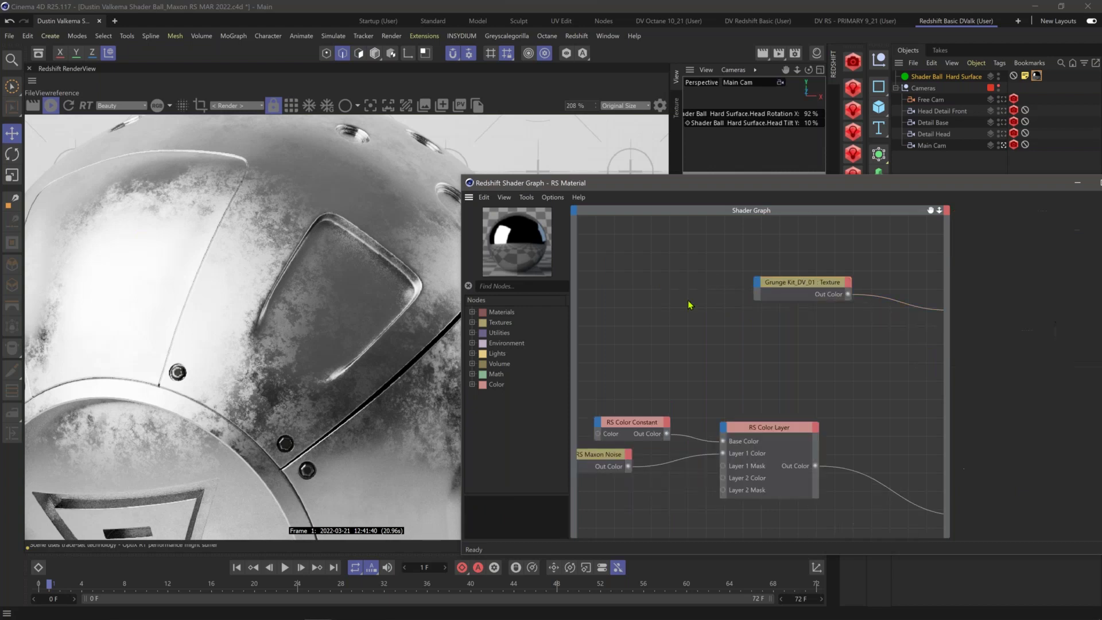
click(788, 284)
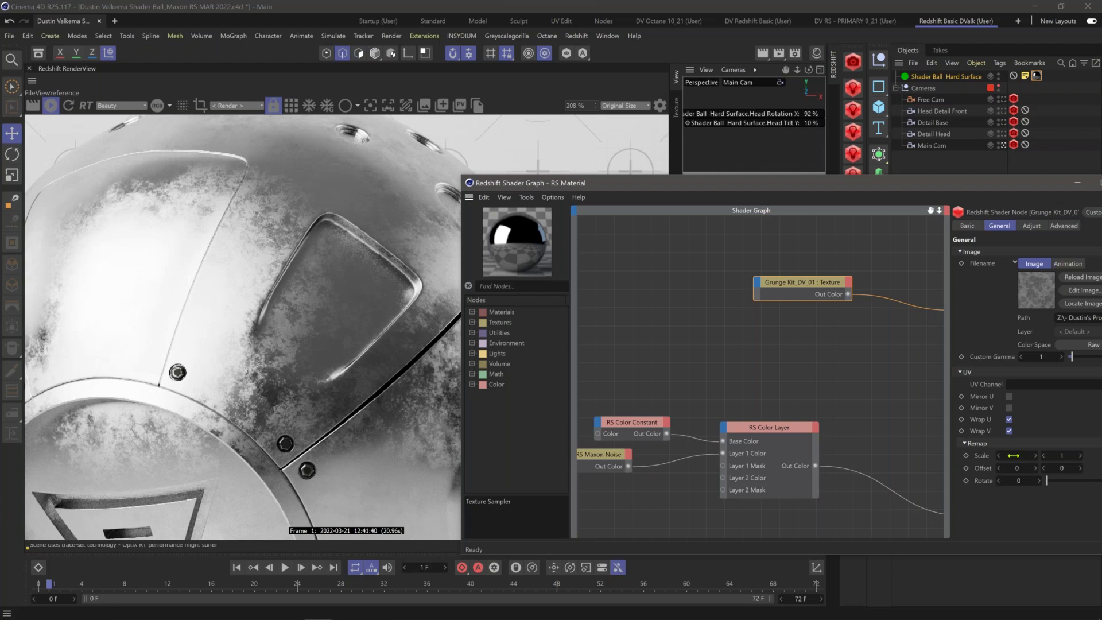
click(690, 294)
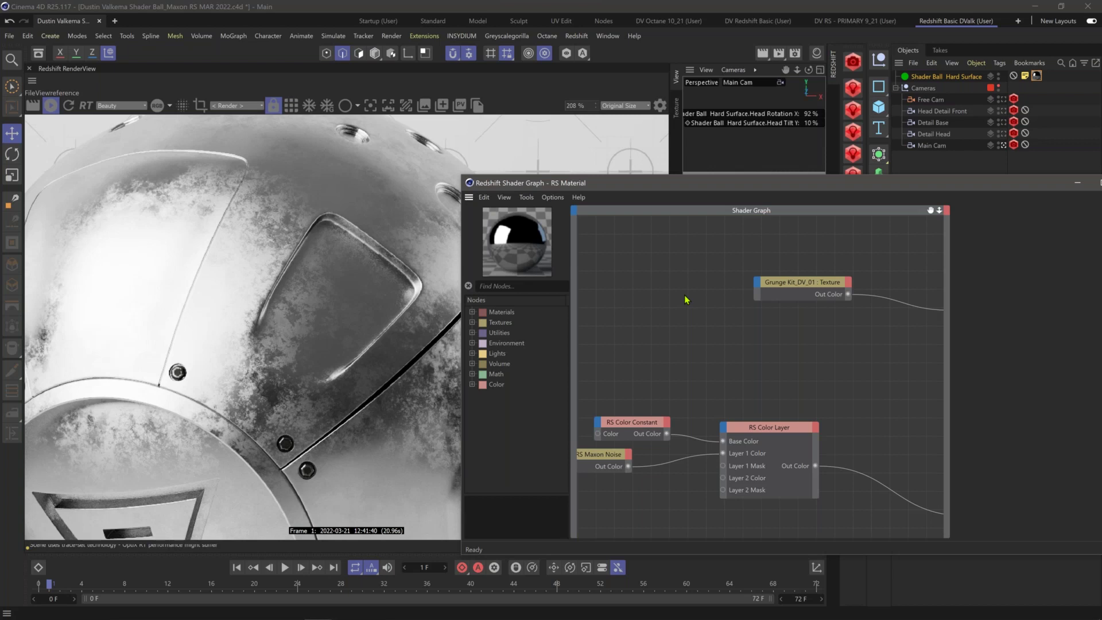
key(Tab)
key(Return)
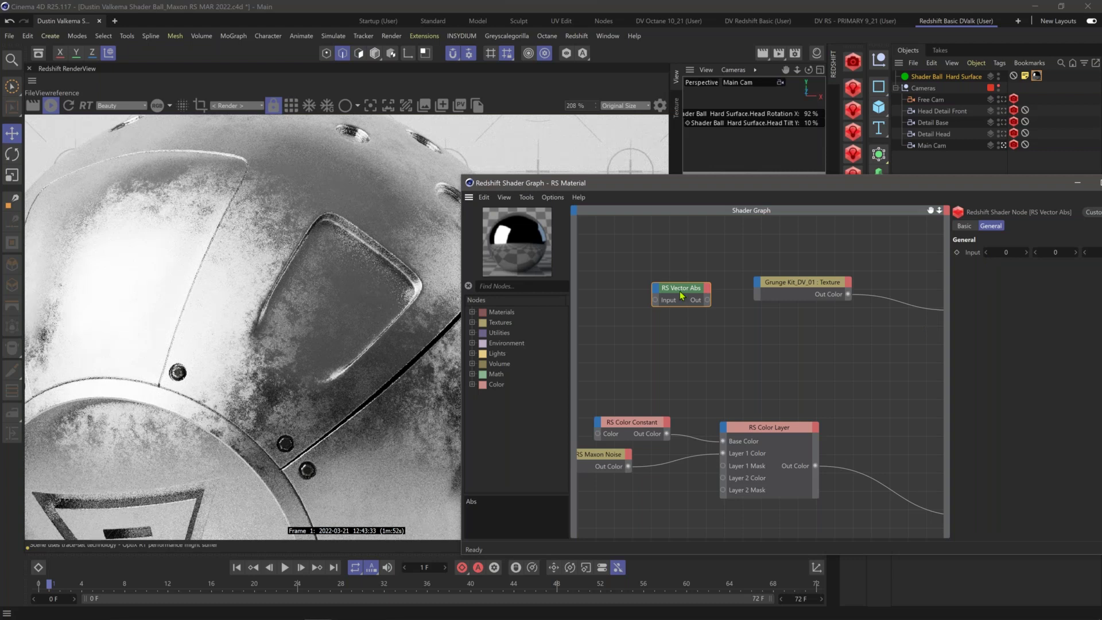
drag(681, 295, 677, 303)
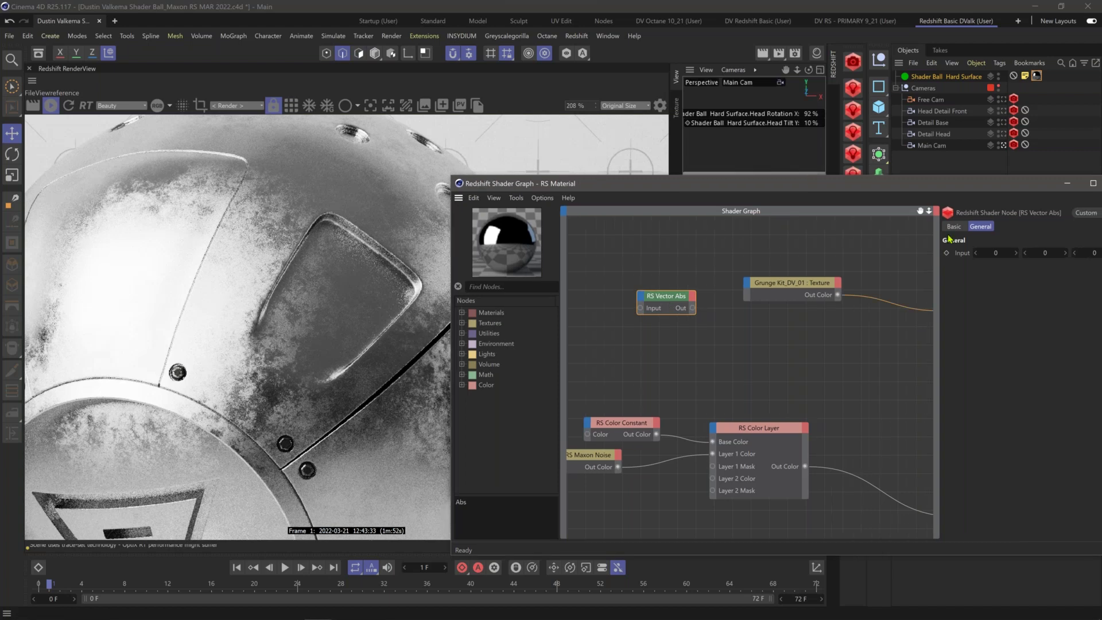
Step: Set the first two Input values of the RS Vector Abs node to 4 each
click(1009, 326)
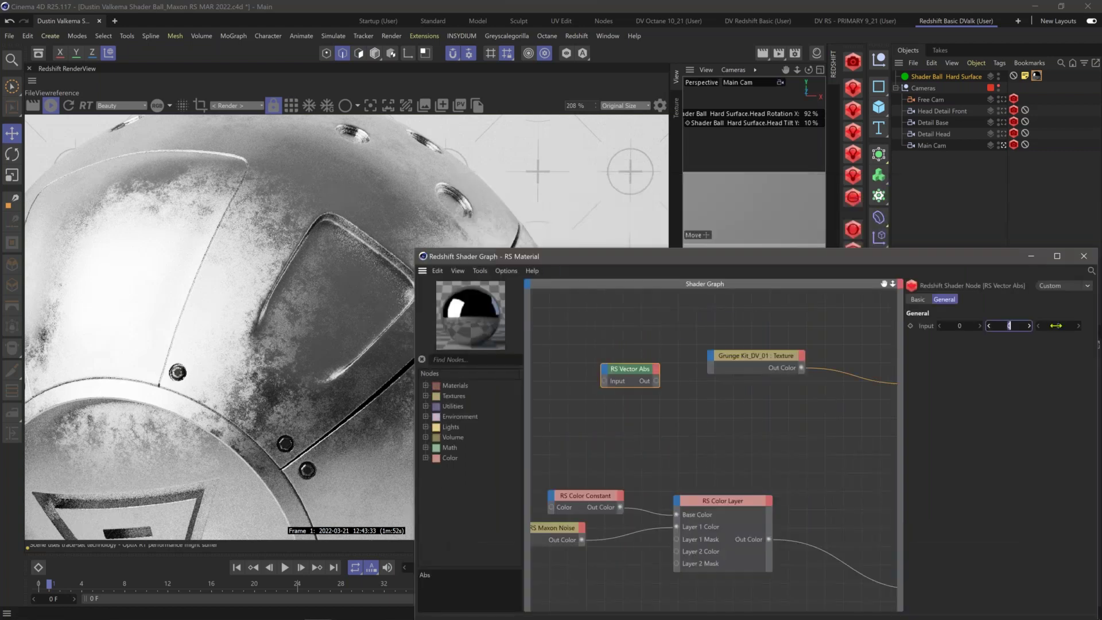
click(794, 371)
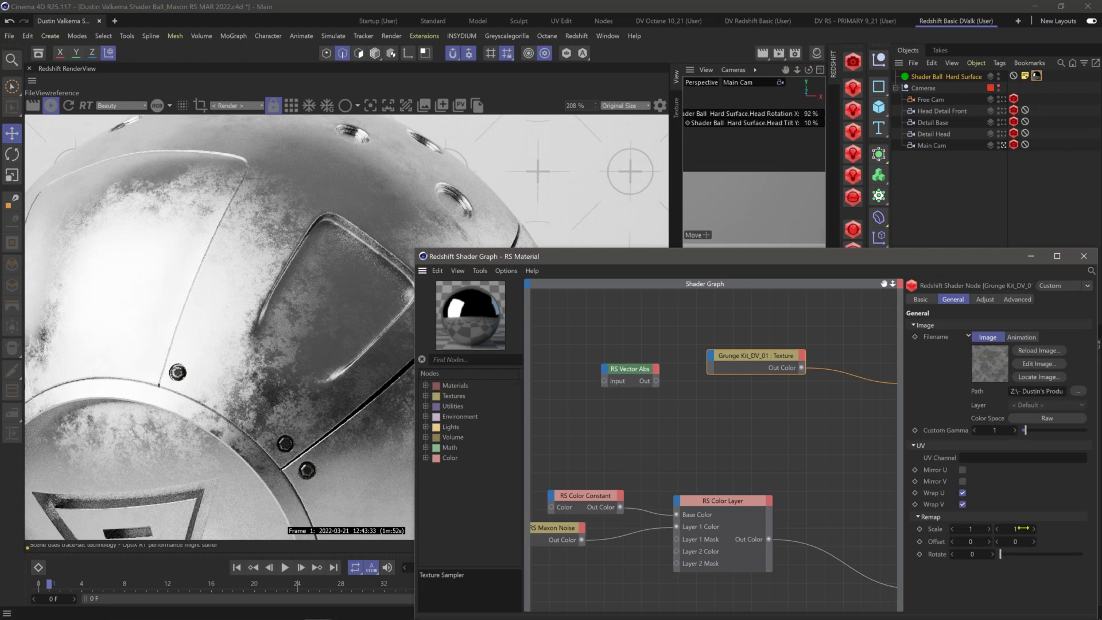
click(644, 376)
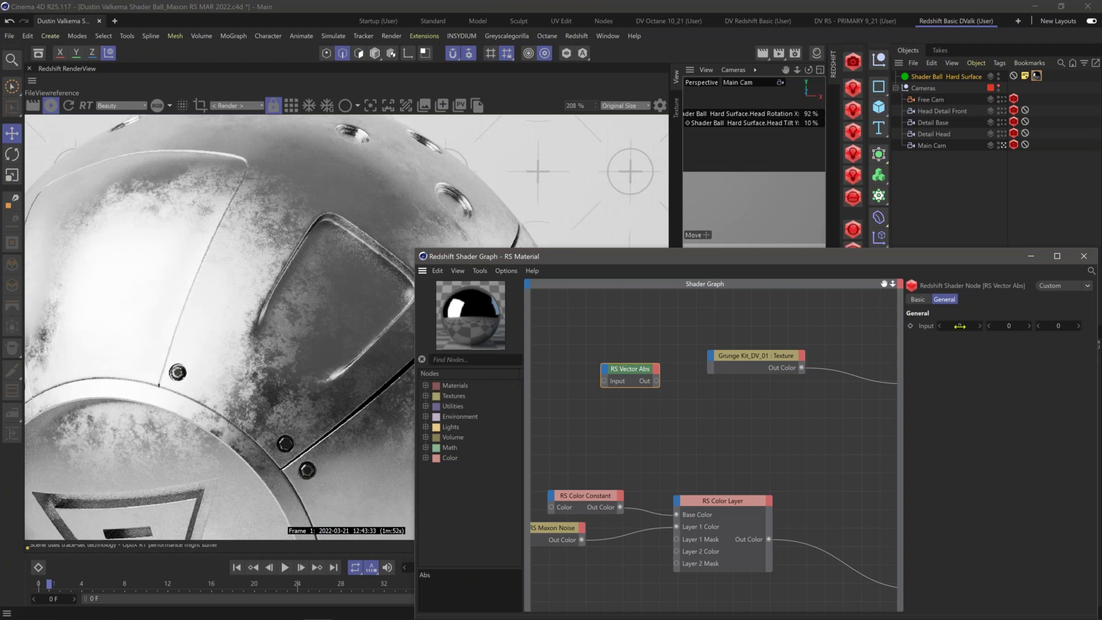
click(959, 326)
key(Tab)
text(4)
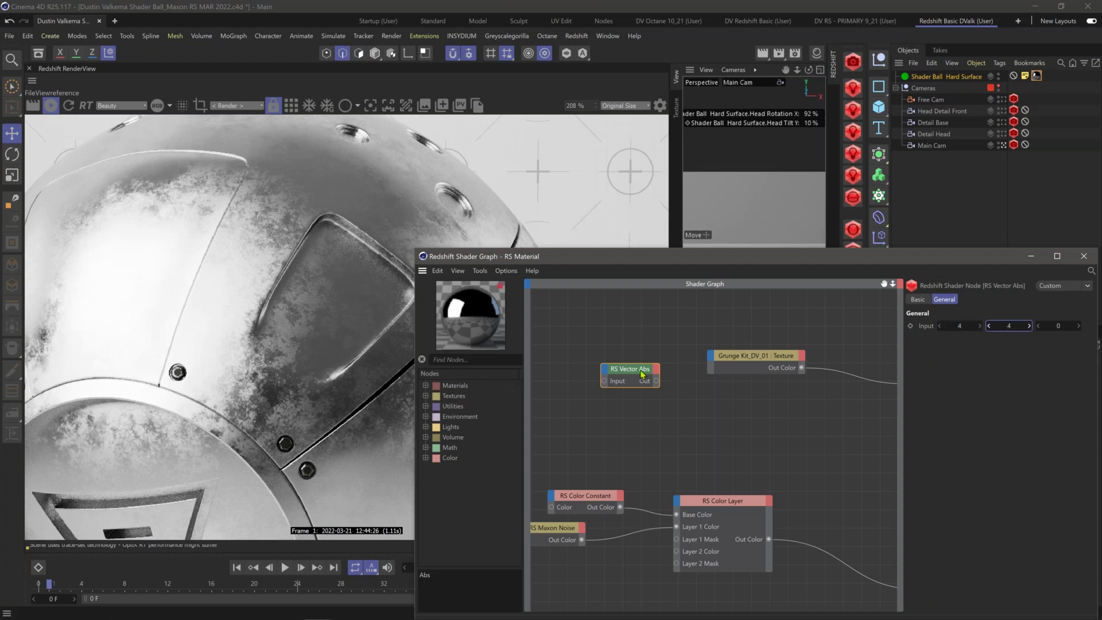
Step: Connect the RS Vector Abs output to the grunge texture's General/UV/Remap Scale input and place the node slightly lower
drag(642, 374, 713, 359)
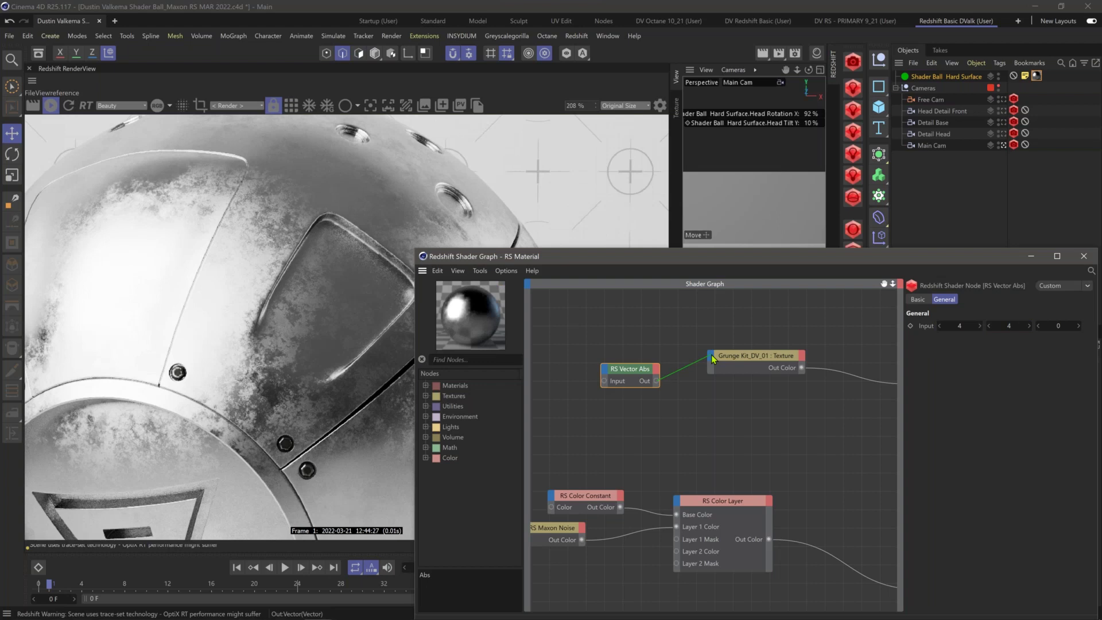
drag(711, 355, 712, 359)
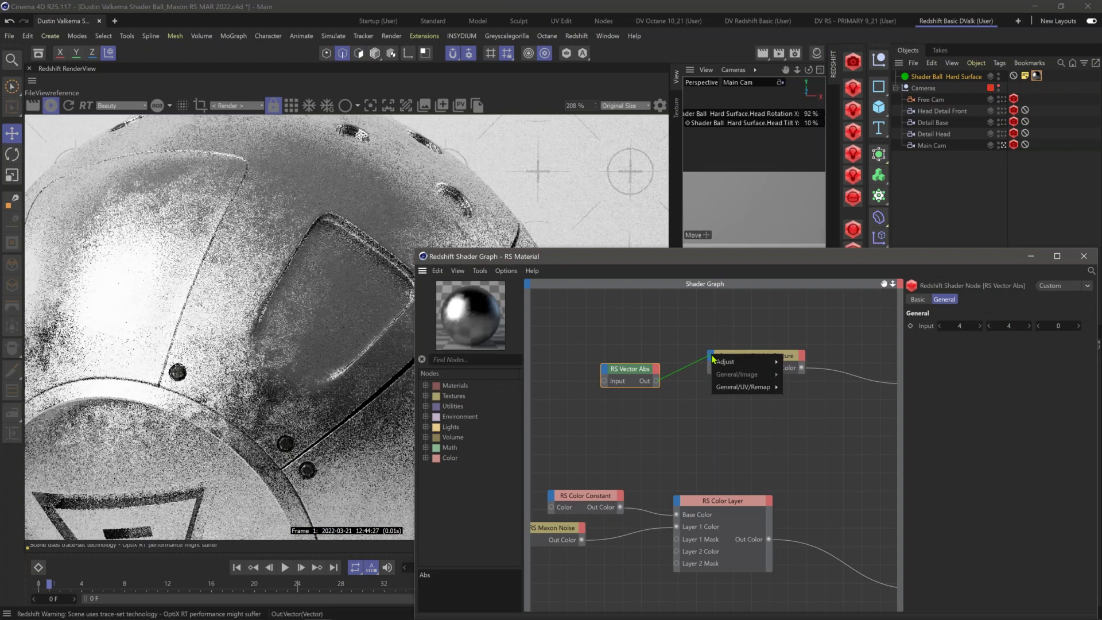
mouse_move(761, 392)
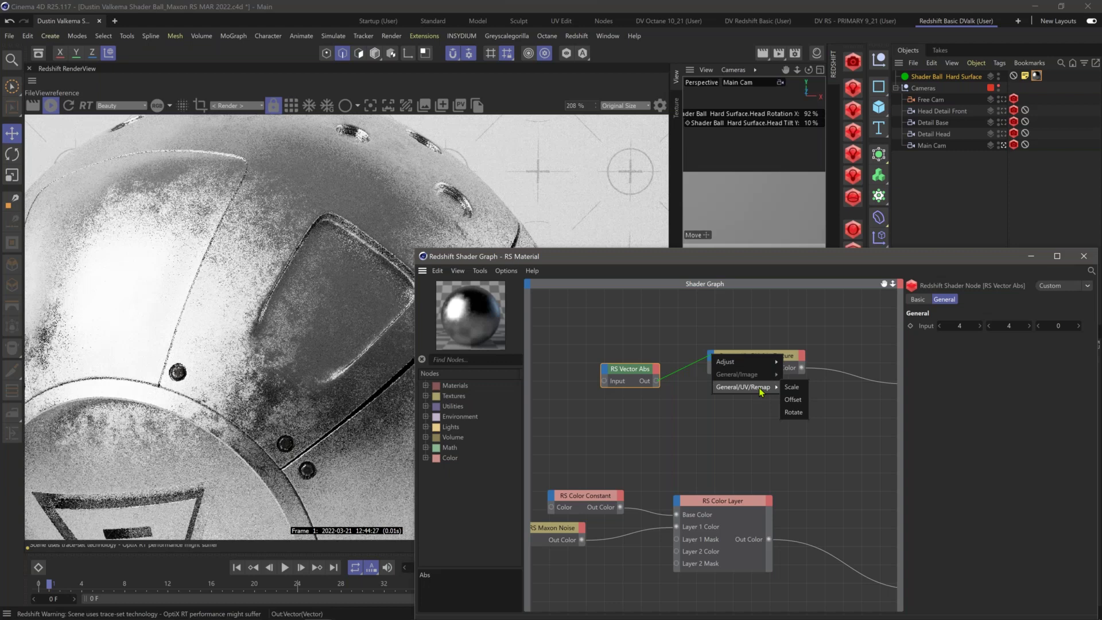
click(792, 387)
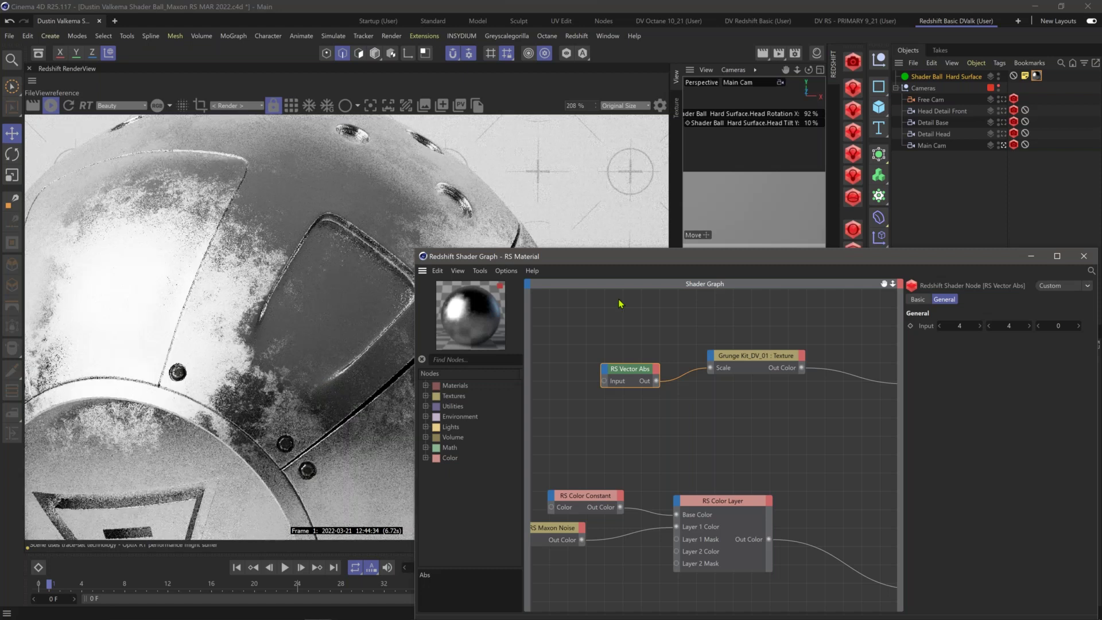
drag(646, 369, 647, 376)
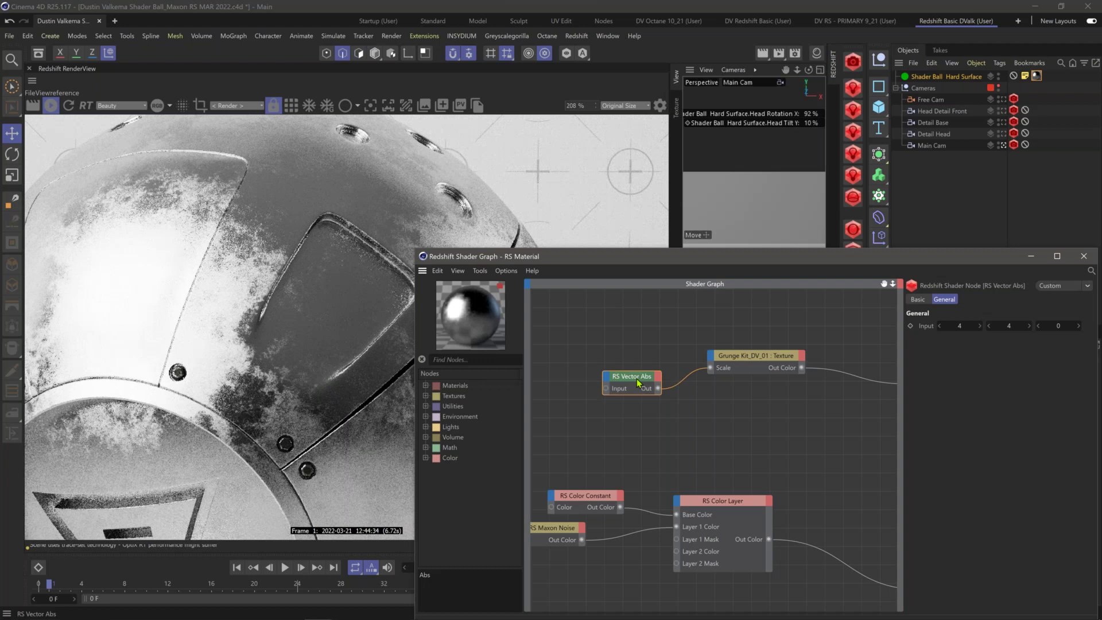
Step: Try 8 as the second Input value of the RS Vector Abs node and settle on 16 to stretch the grunge
drag(697, 260, 687, 354)
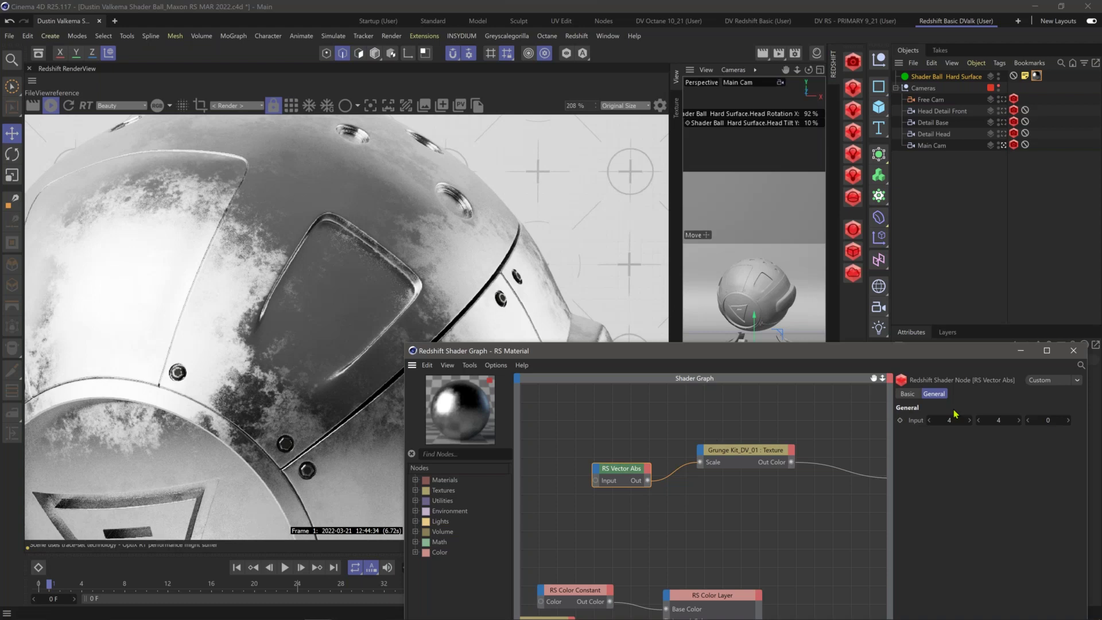
click(994, 421)
text(8)
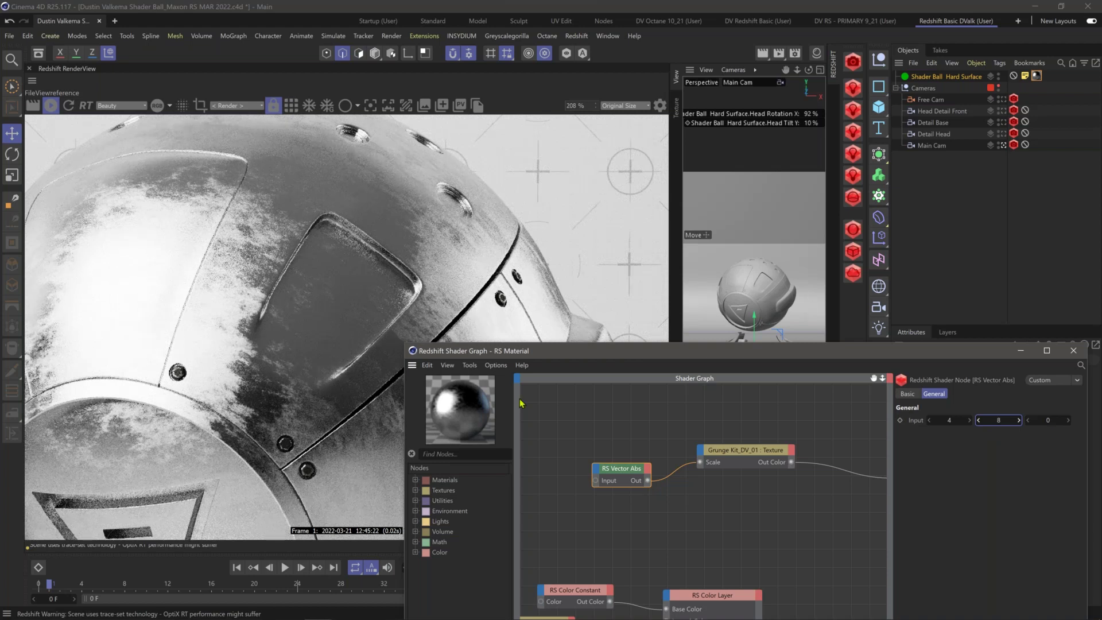
click(949, 420)
click(999, 420)
text(16)
key(Return)
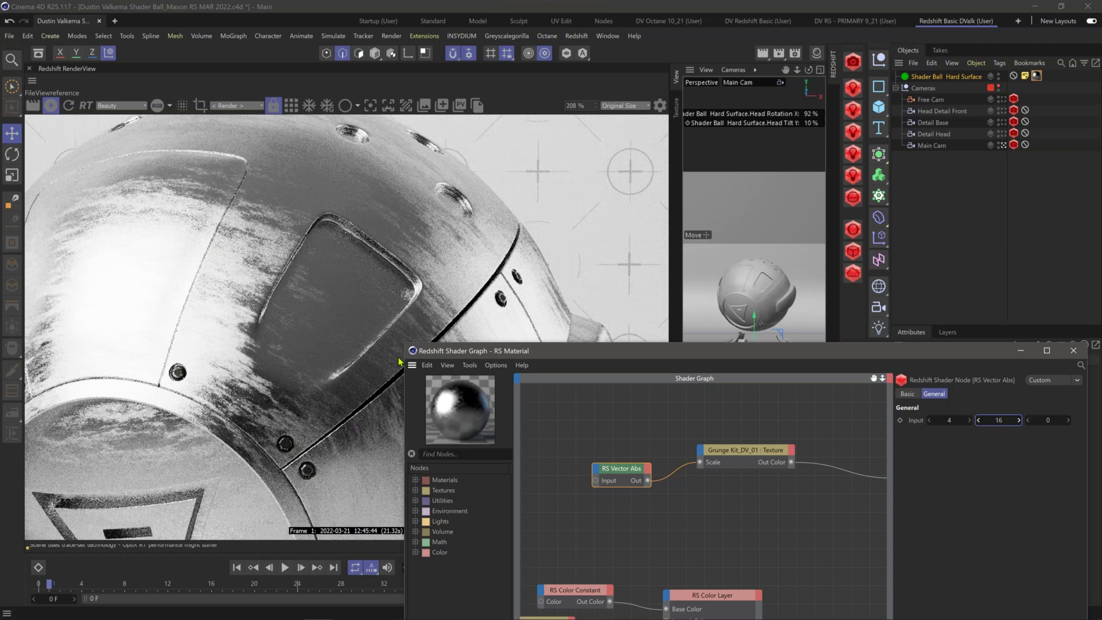
Step: Place the RS Vector Abs node below the grunge texture node and review the settings of both nodes
drag(587, 346, 567, 311)
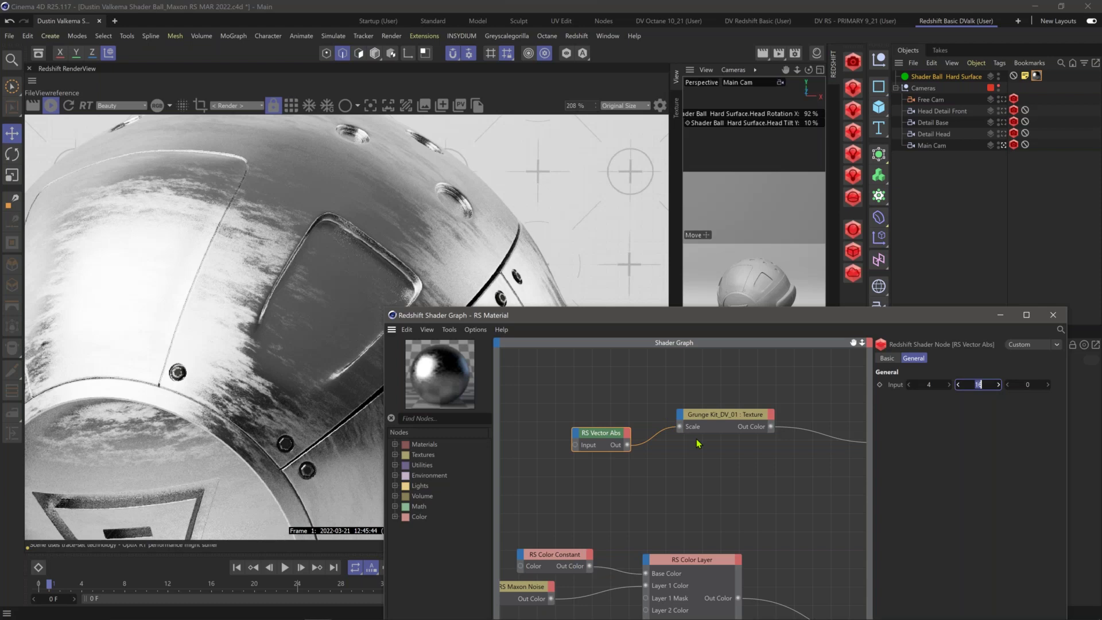
drag(605, 441, 607, 480)
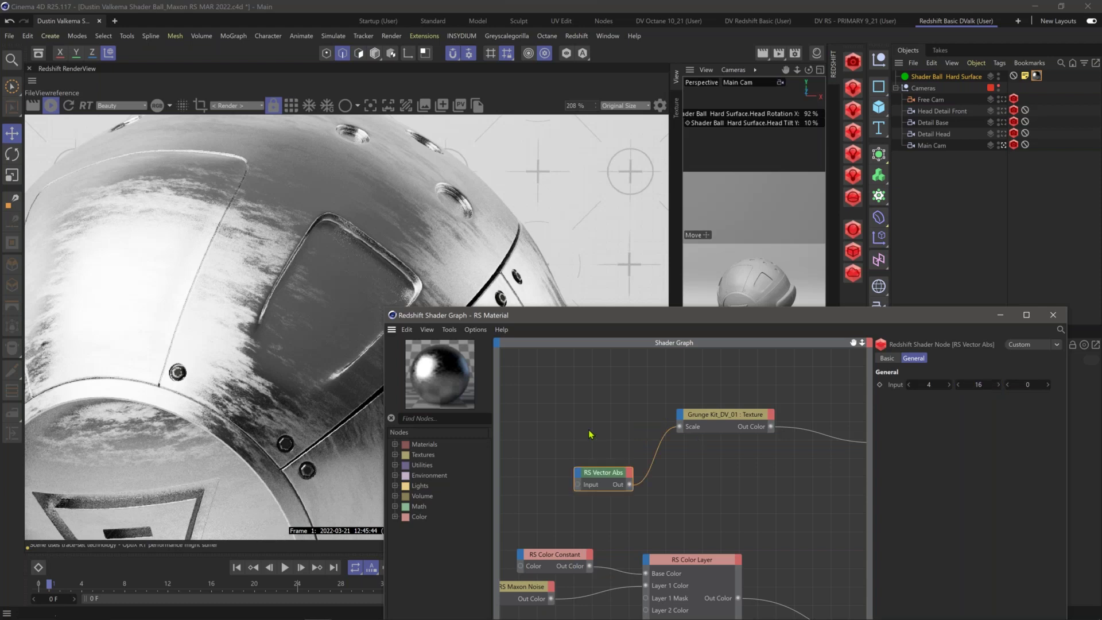
click(590, 427)
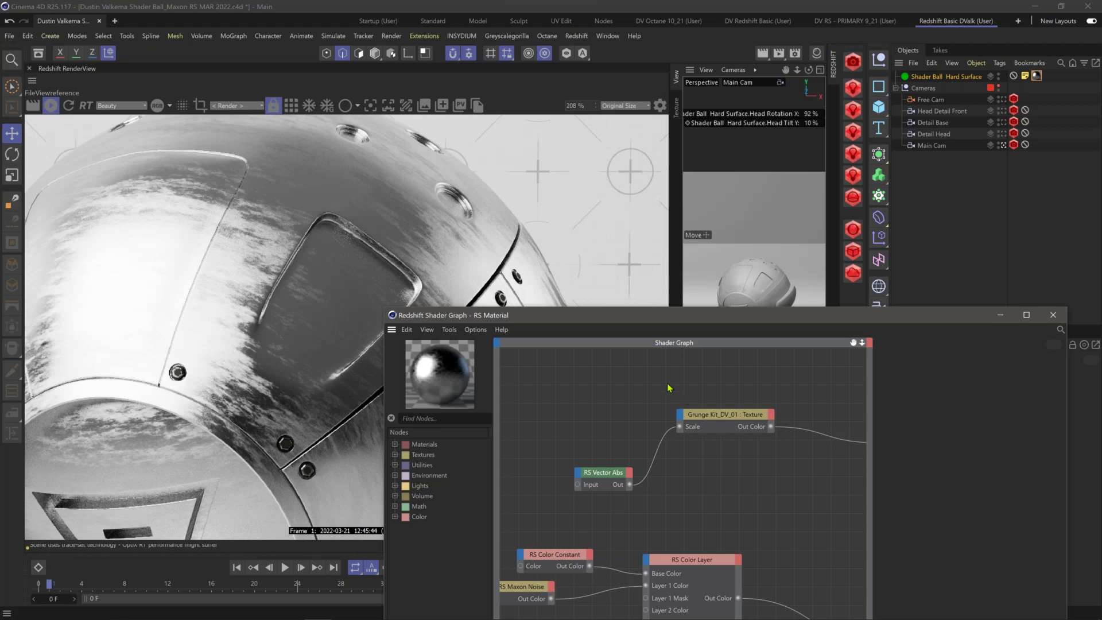
click(717, 417)
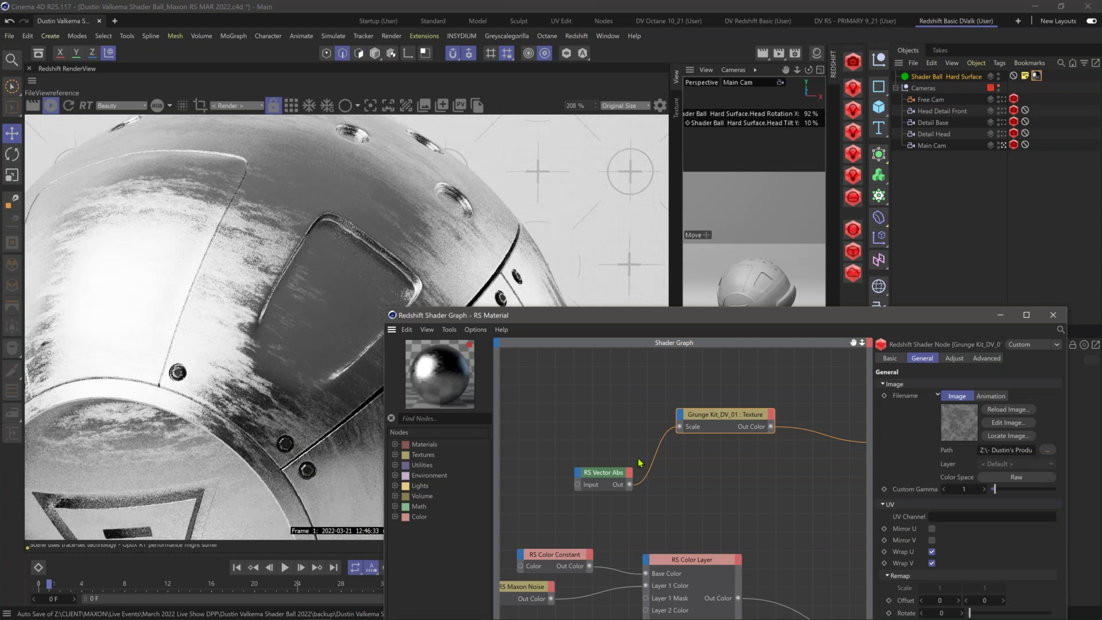
click(591, 475)
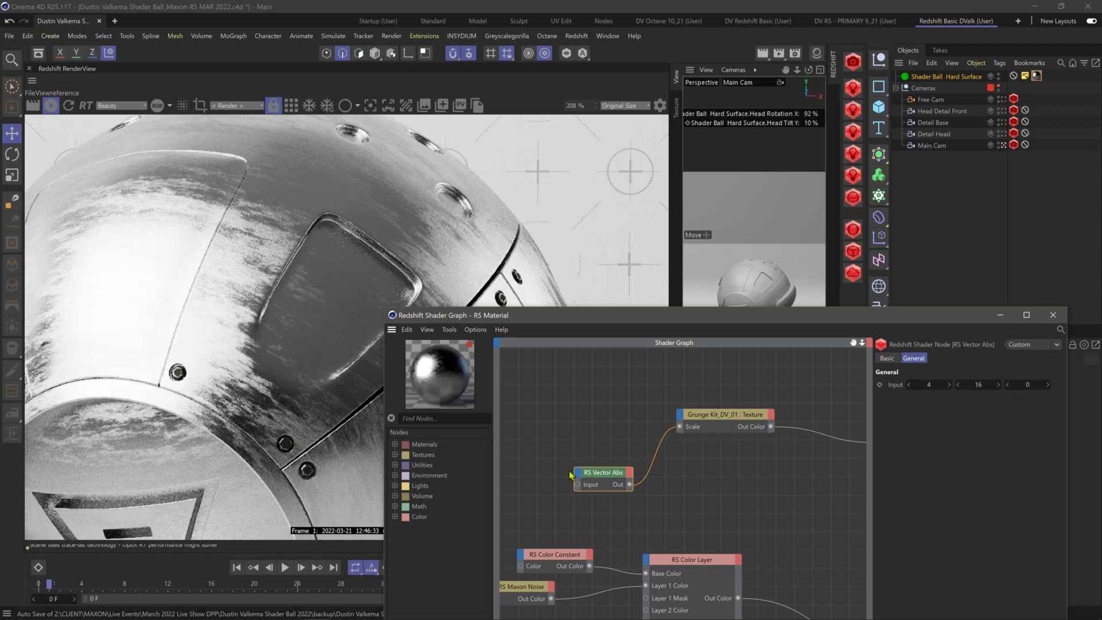
Step: Add a Constant node and connect it to the grunge texture's Scale input in place of the RS Vector Abs node
text(c)
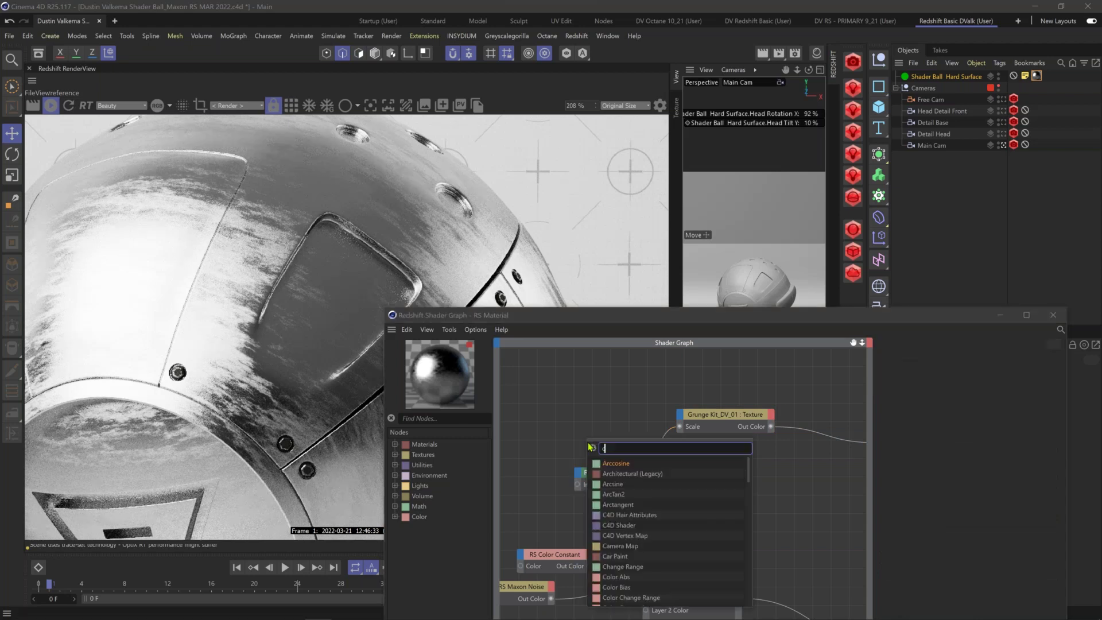
text(ons)
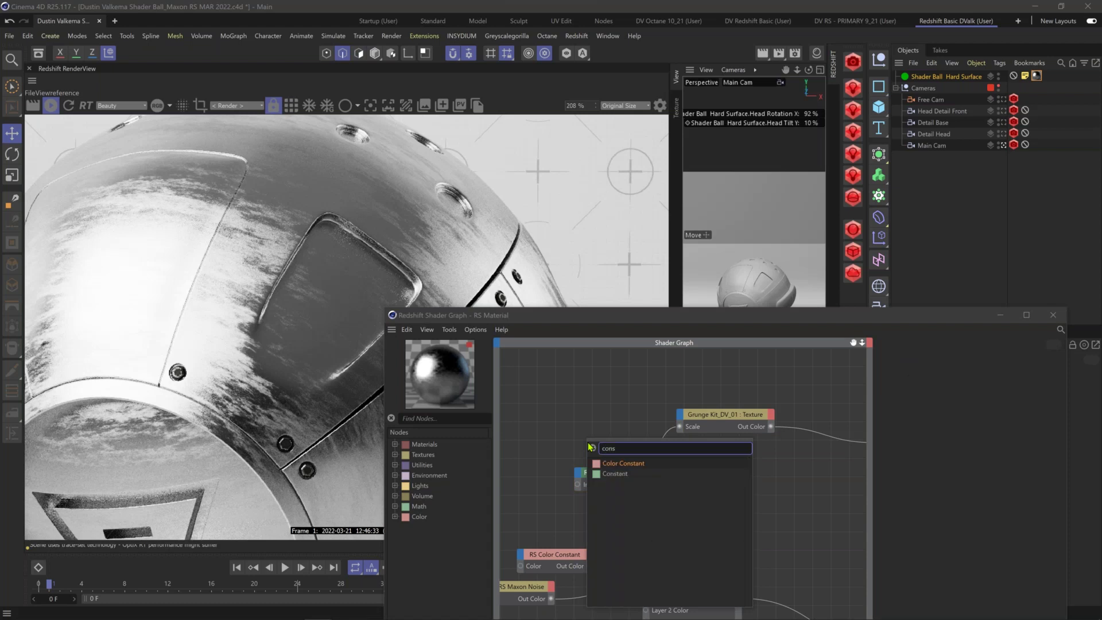
click(614, 473)
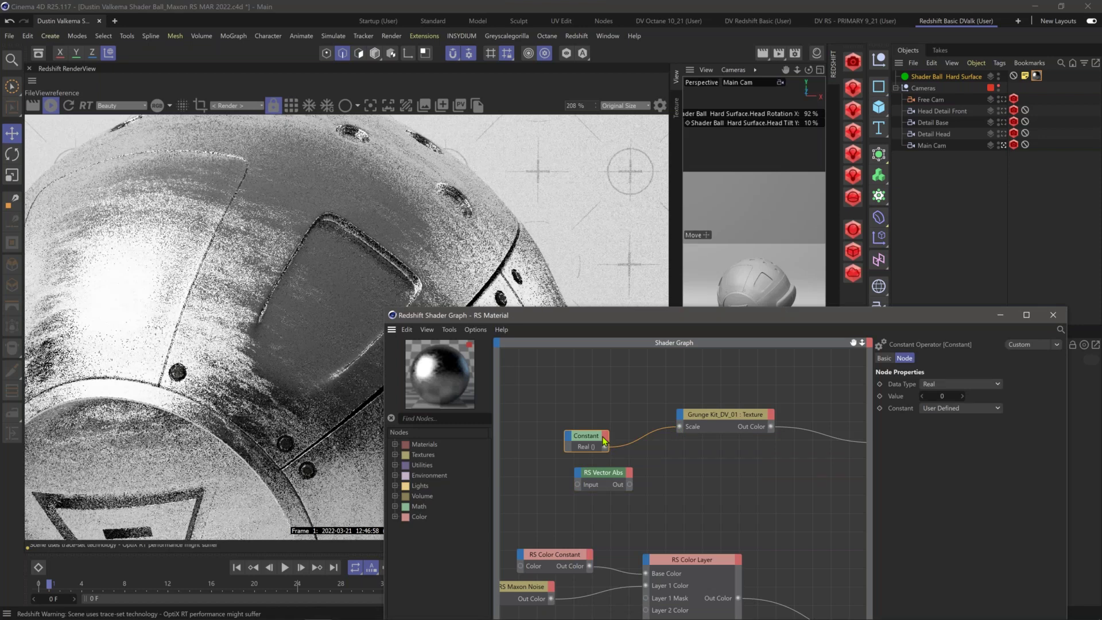
drag(603, 441, 619, 439)
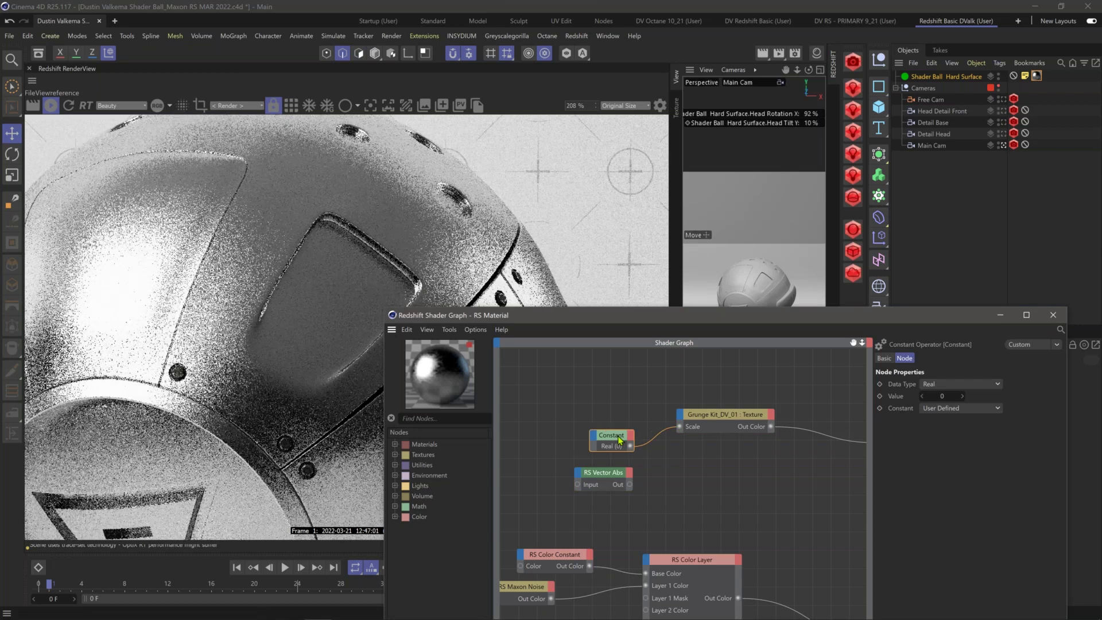
Step: Set the Constant node's value to 4
click(942, 396)
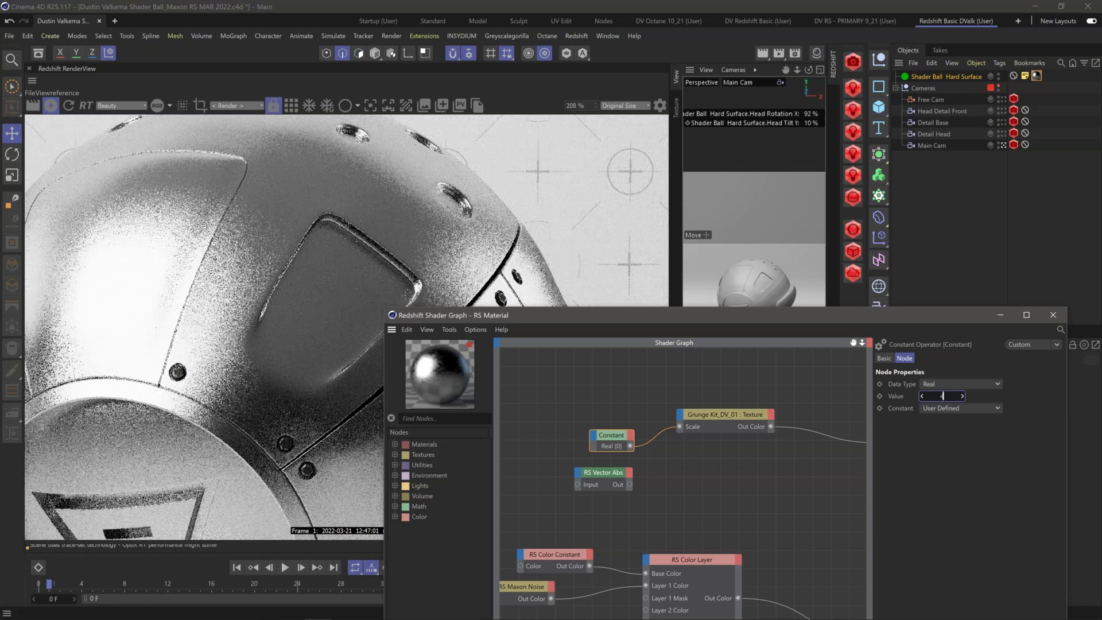
text(4)
key(Return)
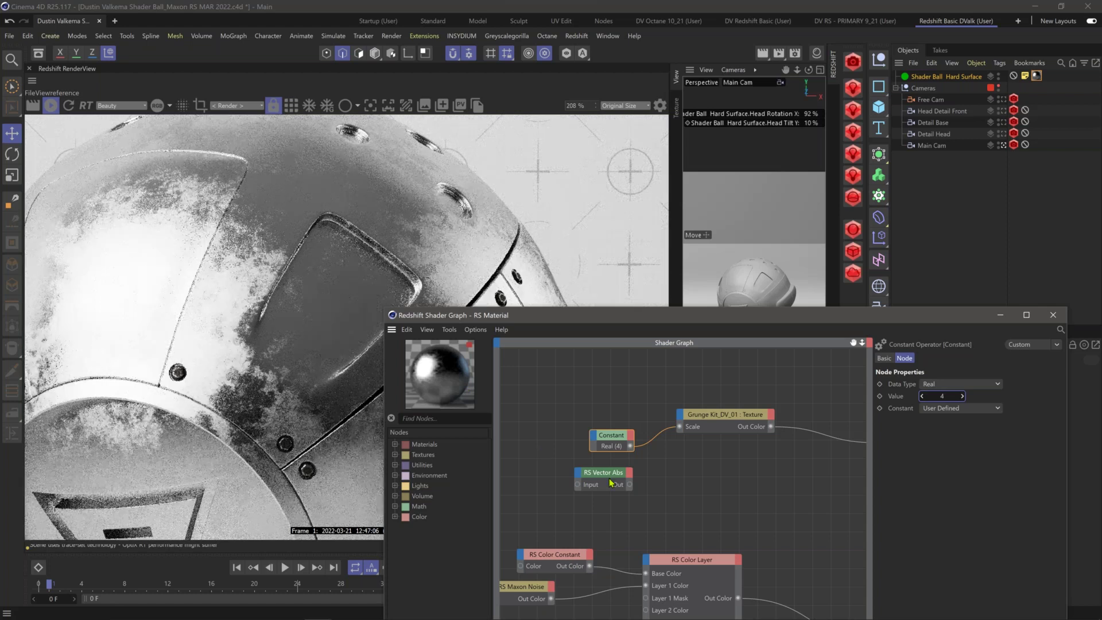
Step: Place the RS Vector Abs node just under the Constant node and change the Constant's data type to Vector
mouse_move(610, 481)
mouse_down()
mouse_move(628, 474)
mouse_move(614, 471)
mouse_up()
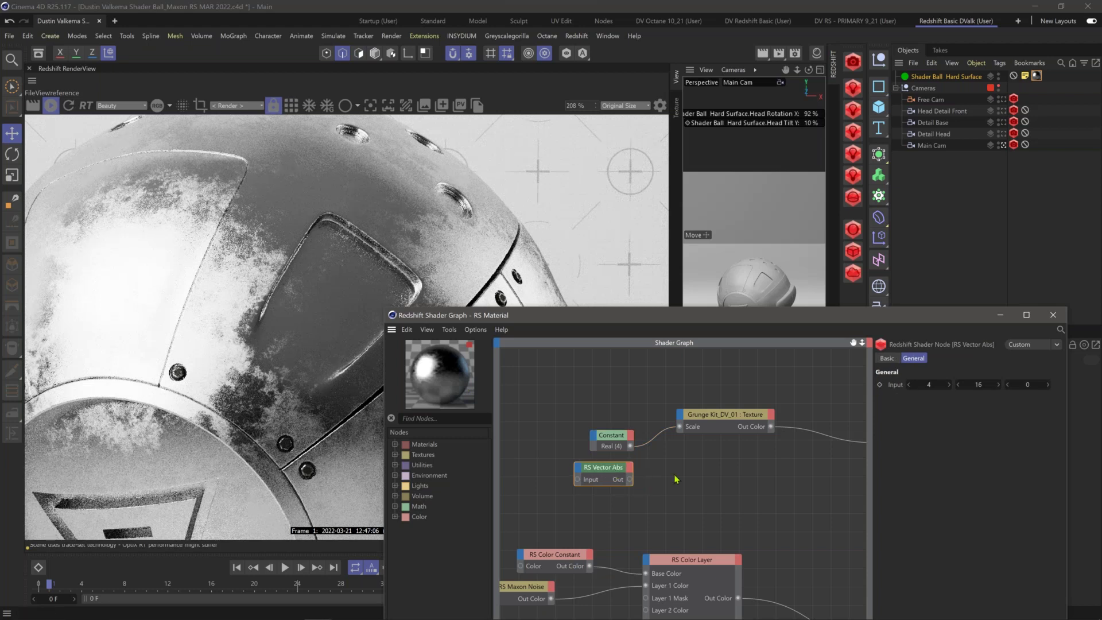
click(572, 434)
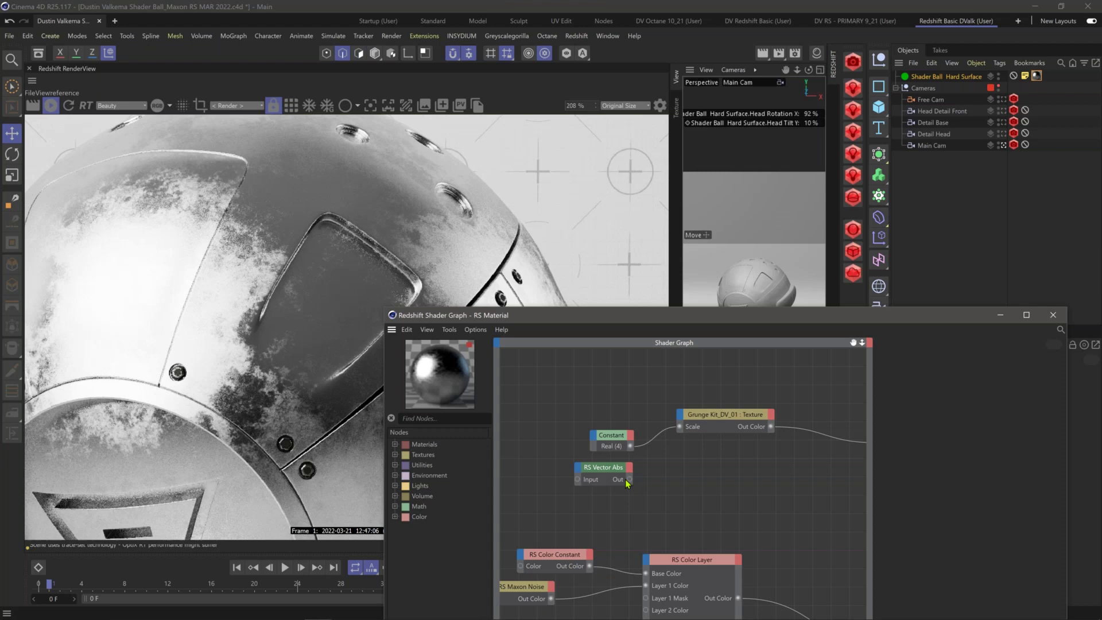
click(611, 435)
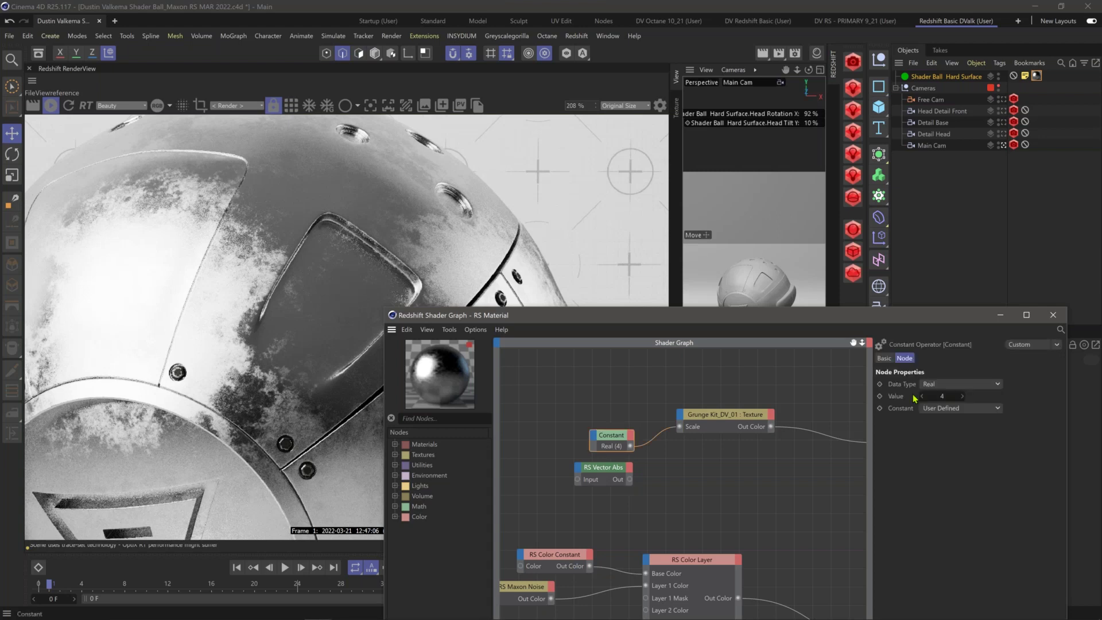
click(958, 384)
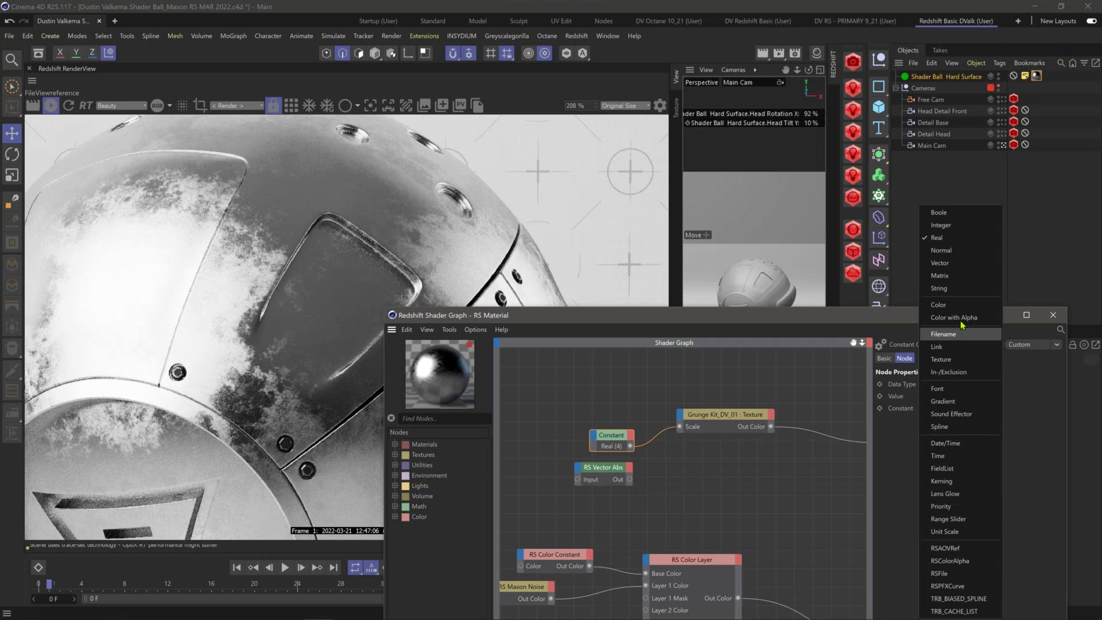
click(969, 262)
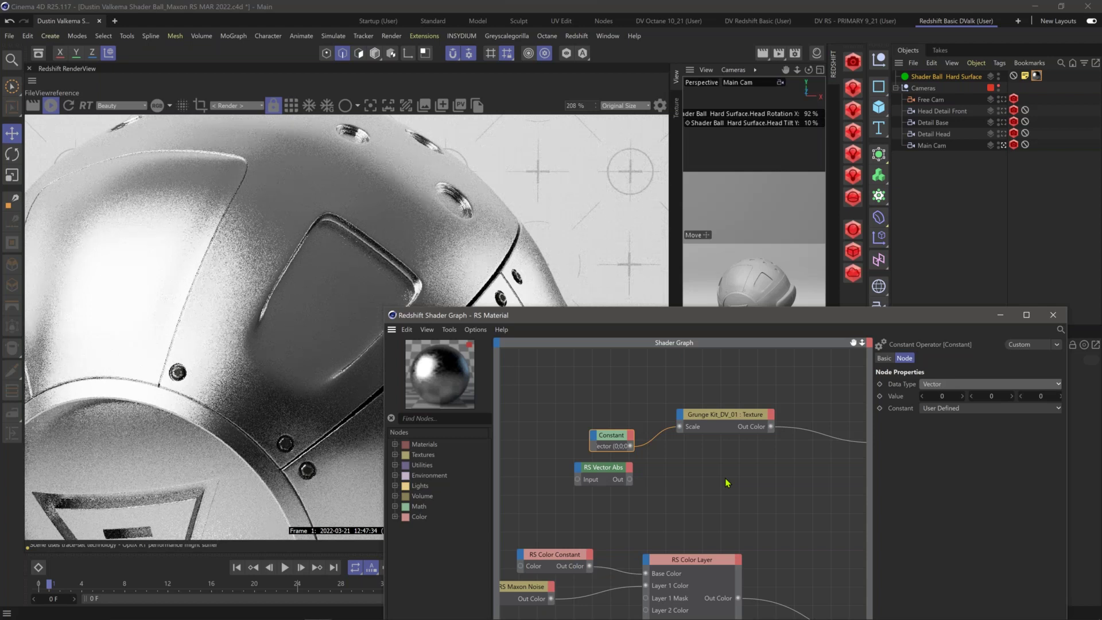
Step: Delete the Constant node and reconnect the RS Vector Abs output to the grunge texture's Scale input
drag(583, 410, 679, 429)
key(Delete)
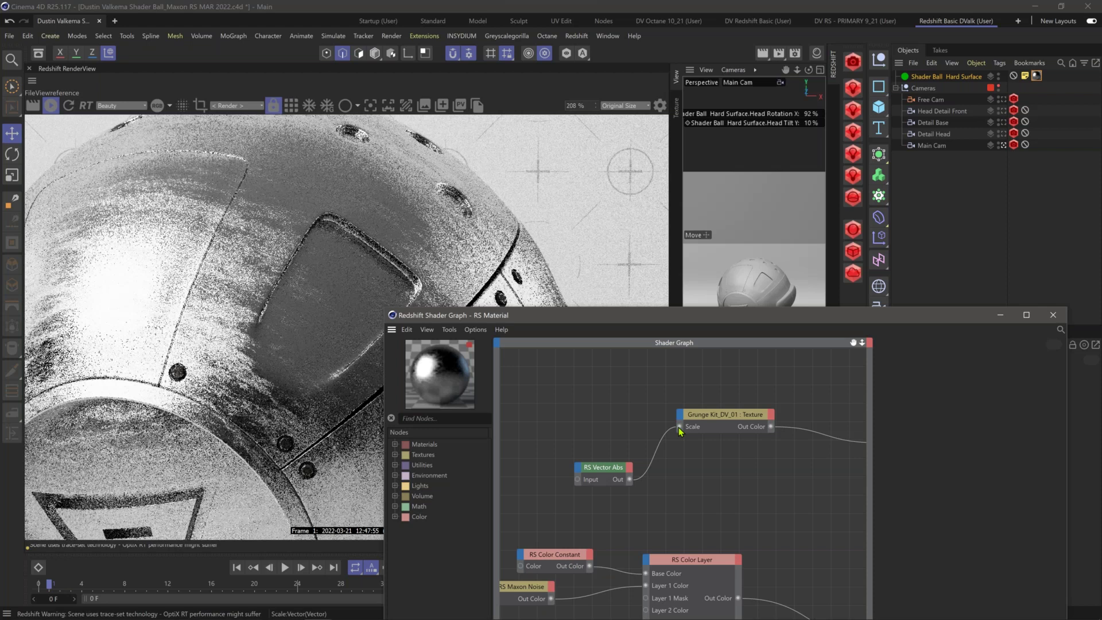
Step: Set the RS Vector Abs node's Input to 8, 8, 0 to scale the grunge texture evenly
click(602, 468)
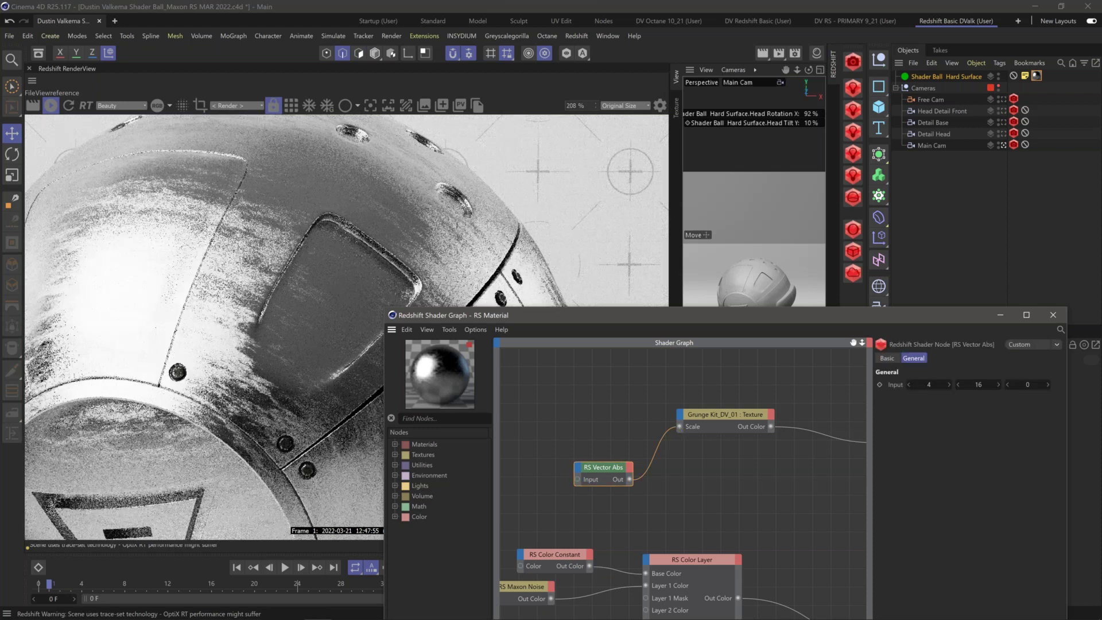
click(1027, 385)
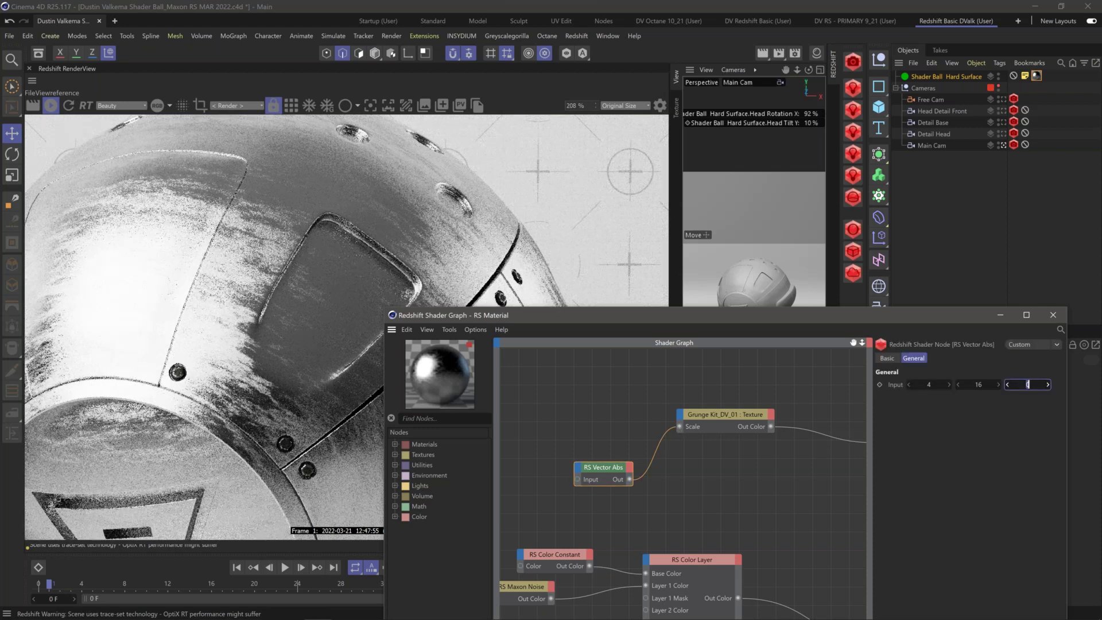
key(shift+Tab)
text(8)
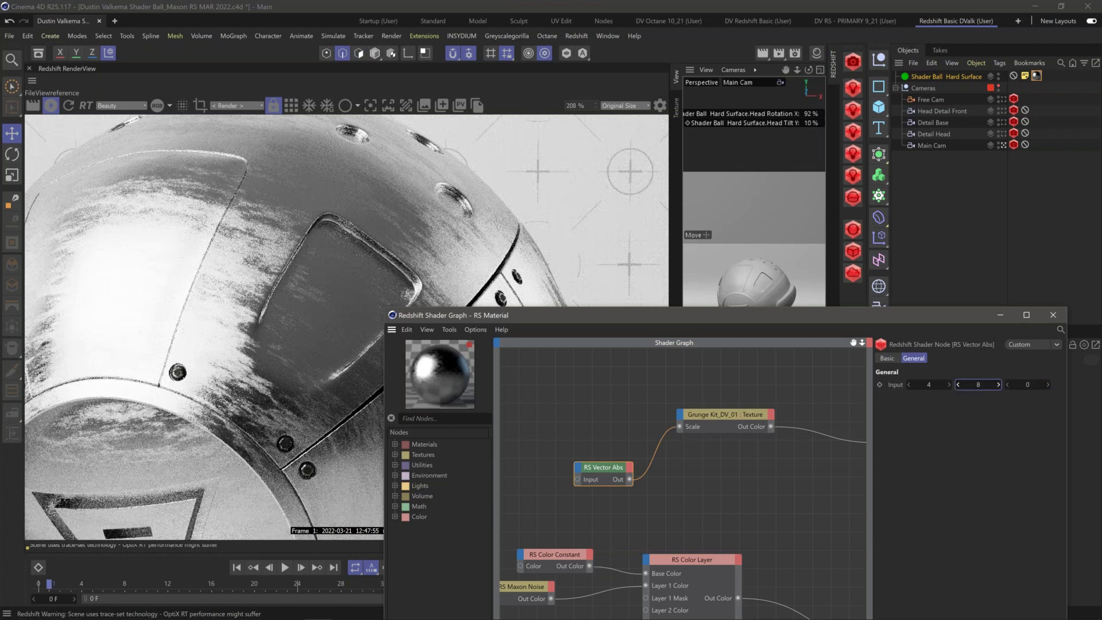
key(shift+Tab)
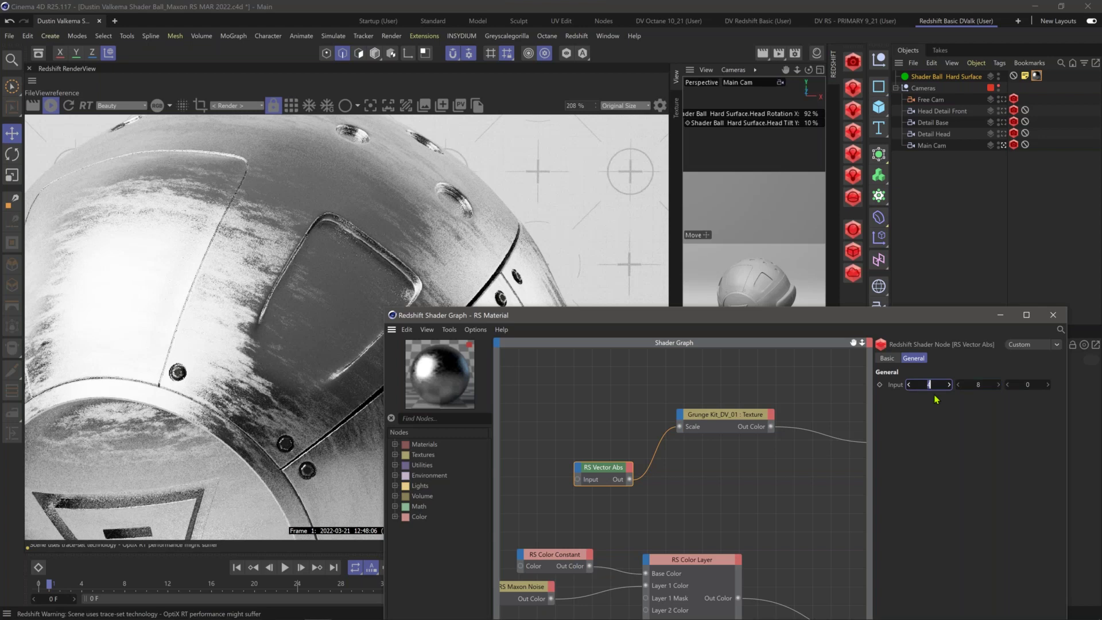
text(8)
key(Return)
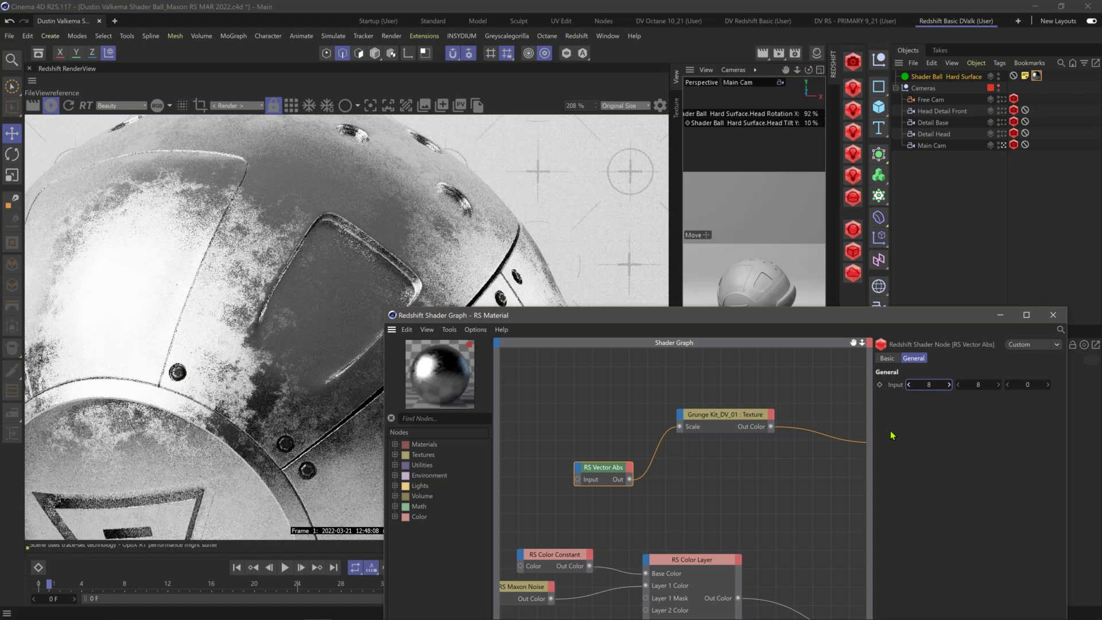
click(567, 471)
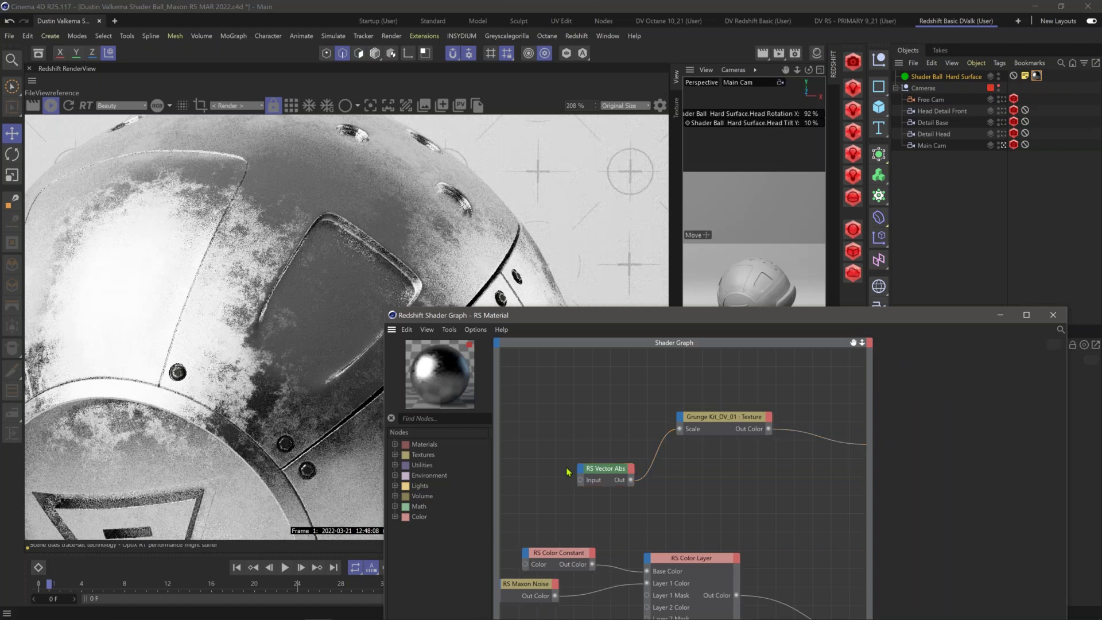
Step: Move the Material Blender clear of the other nodes and connect the bare metal RS Material's Out Color to its Base Color
scroll(689, 426, down, 3)
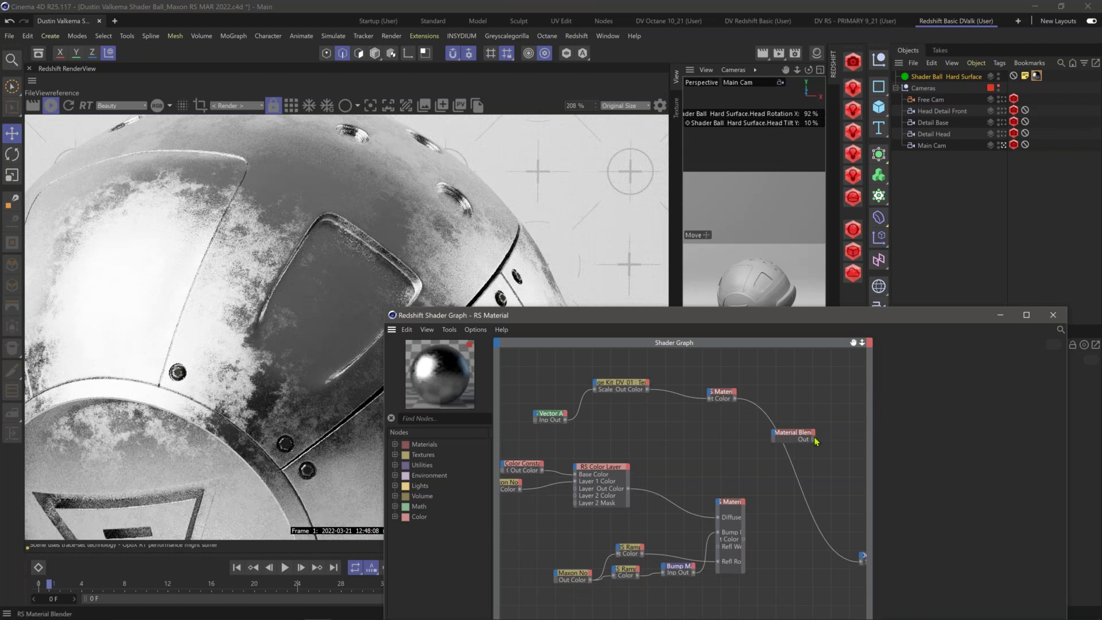
drag(783, 431, 805, 447)
alt+right_drag(805, 447, 928, 424)
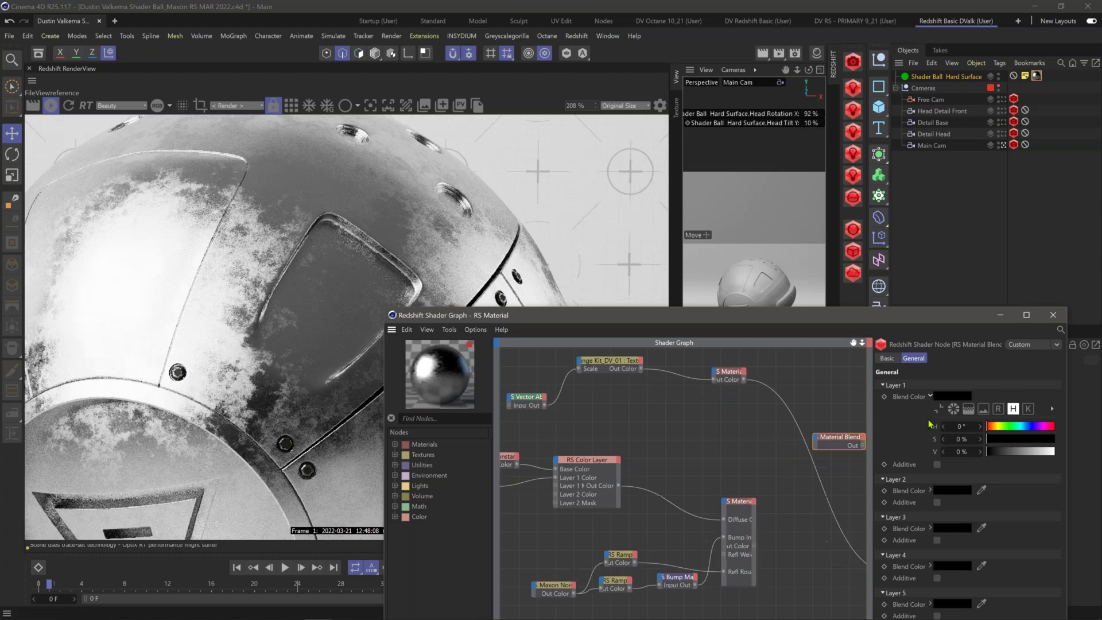
scroll(660, 469, up, 1)
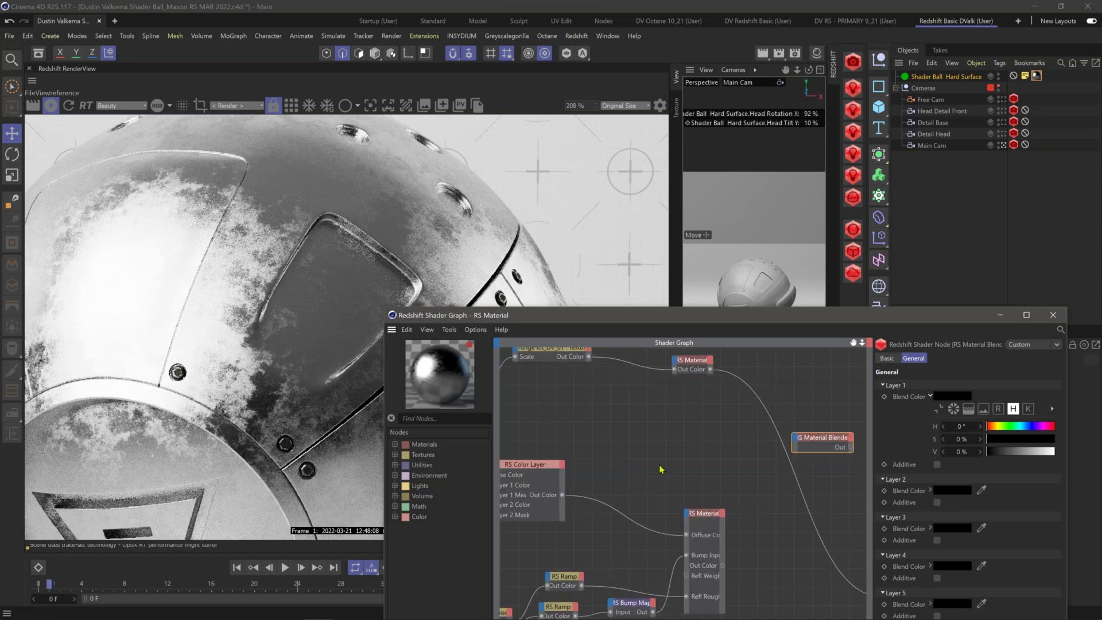
middle_drag(660, 469, 562, 518)
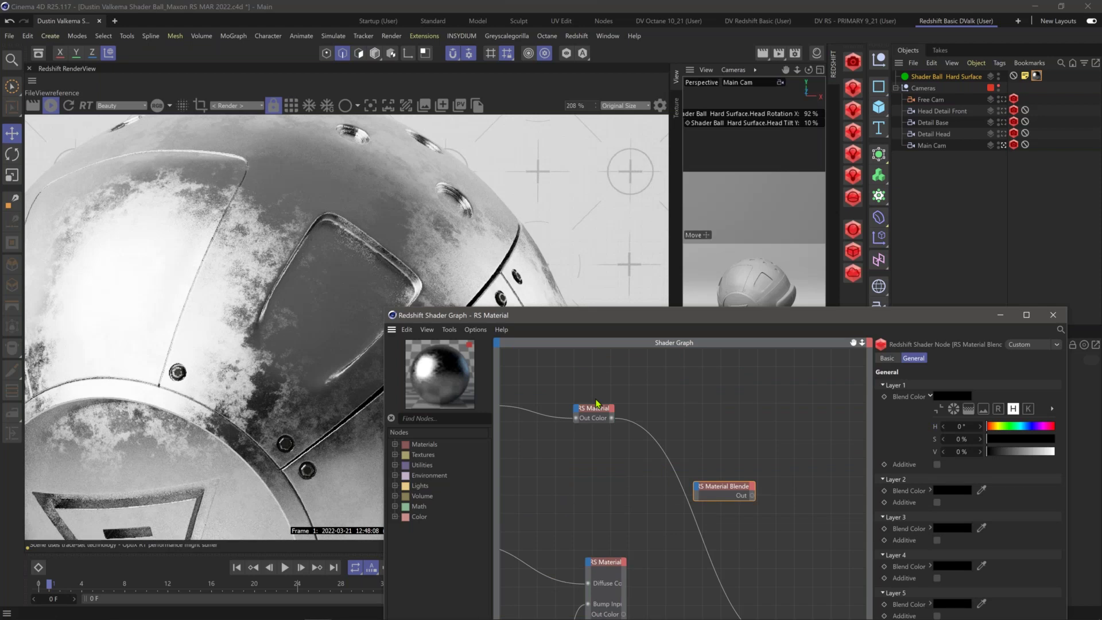
drag(612, 417, 697, 490)
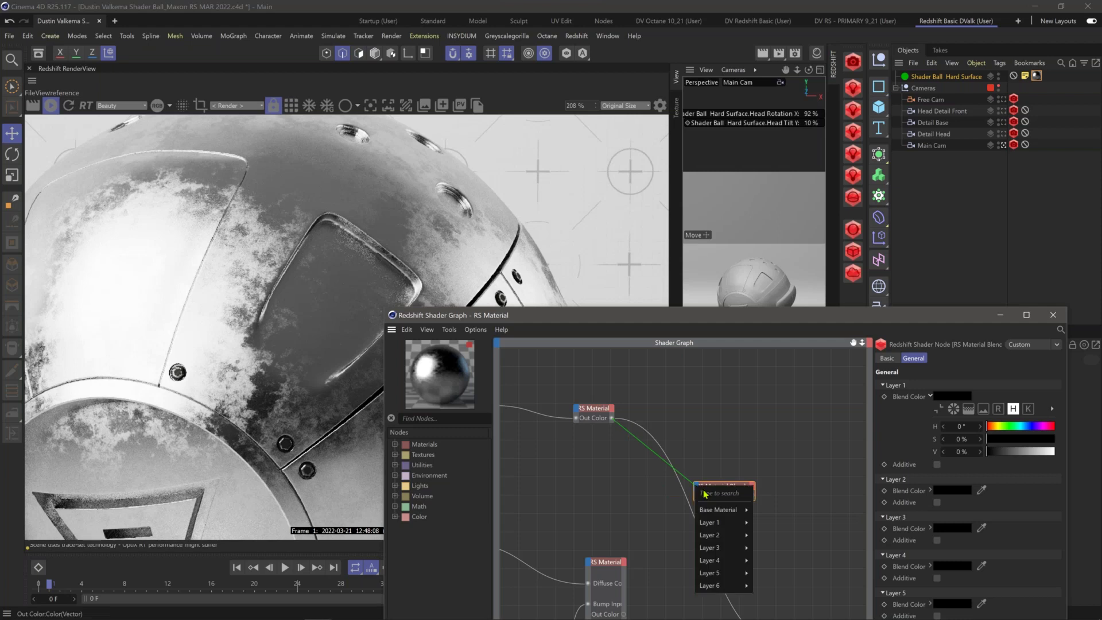
mouse_move(724, 509)
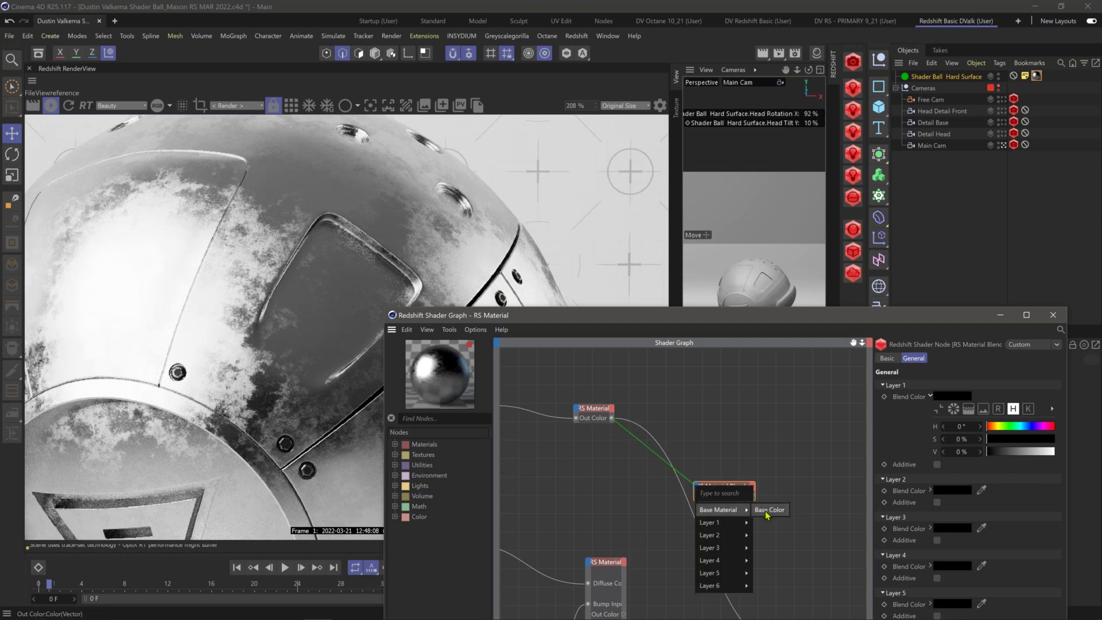
click(769, 510)
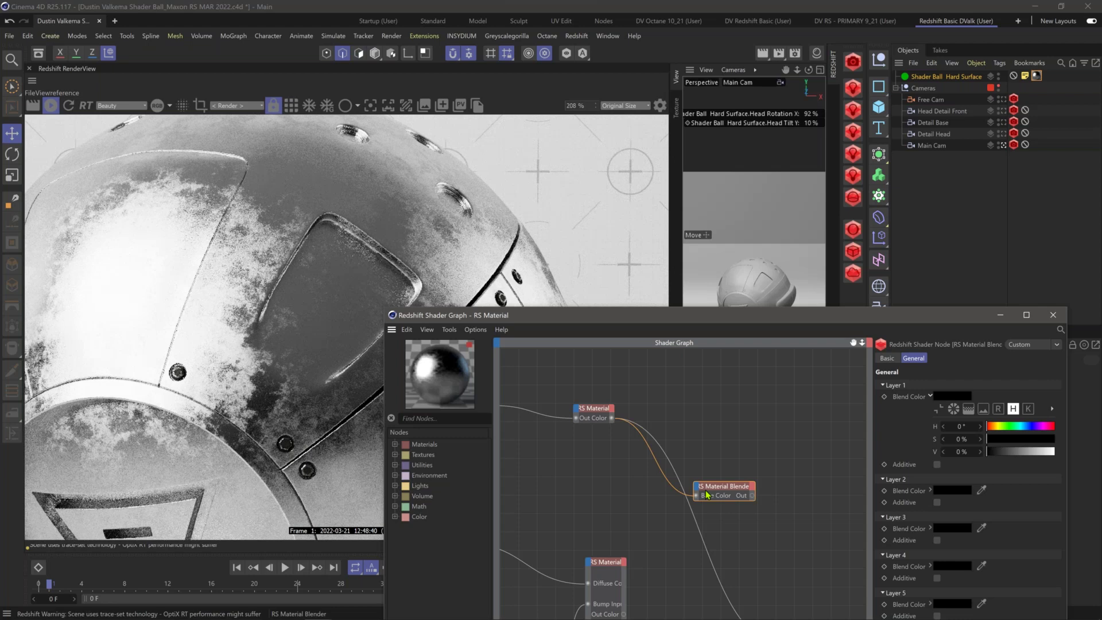
Step: Connect the painted RS Material's Out Color to the Material Blender's Layer Color 1 input
click(600, 567)
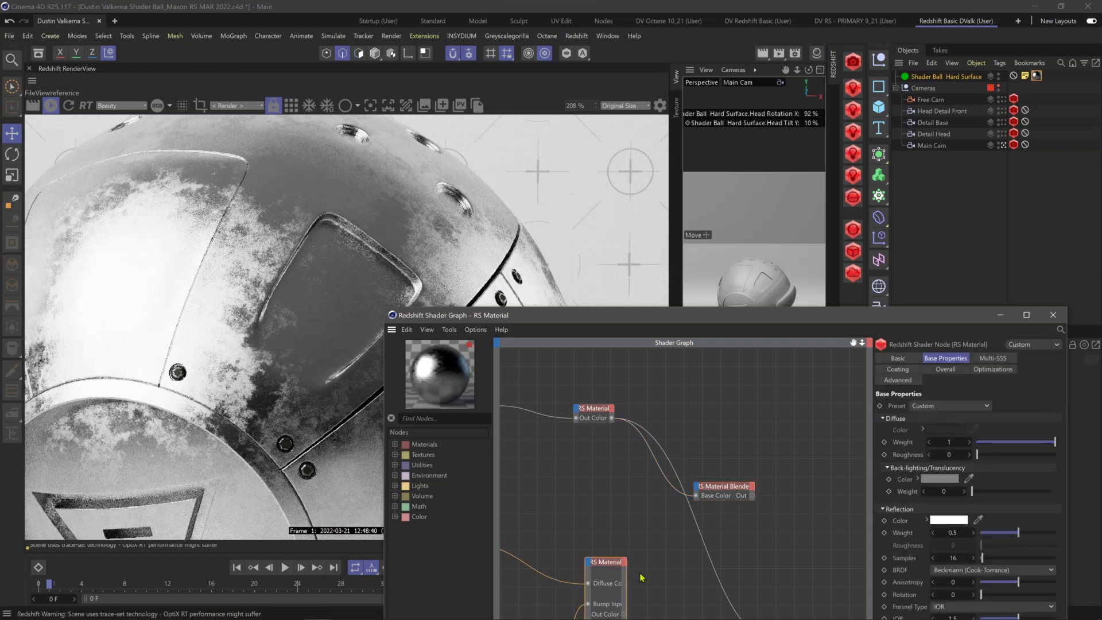
middle_drag(642, 576, 591, 501)
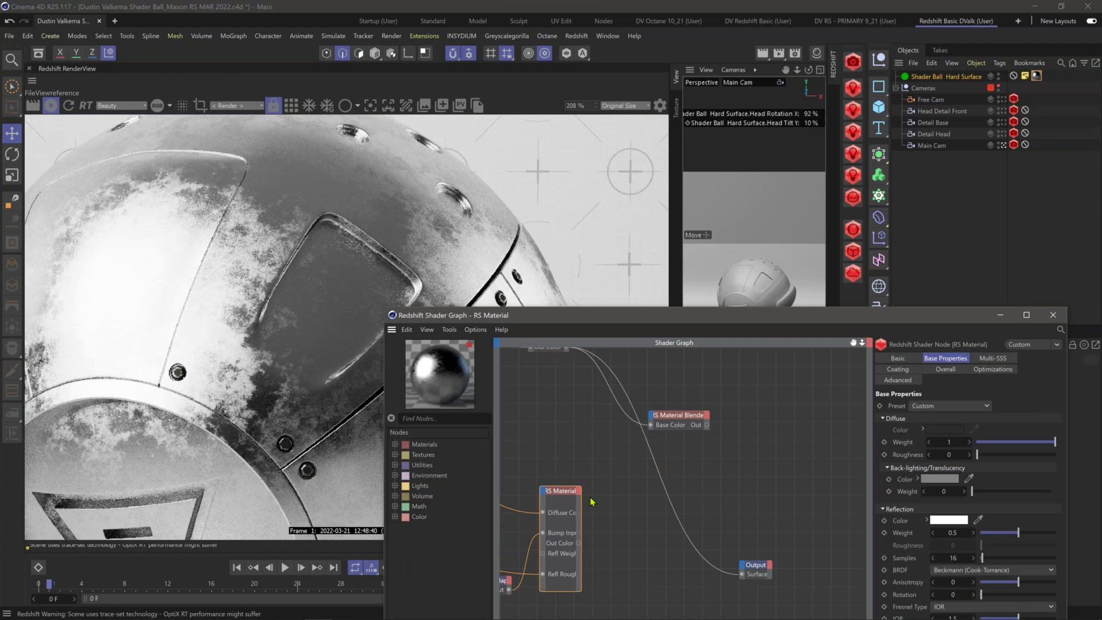
drag(578, 543, 652, 421)
mouse_move(678, 453)
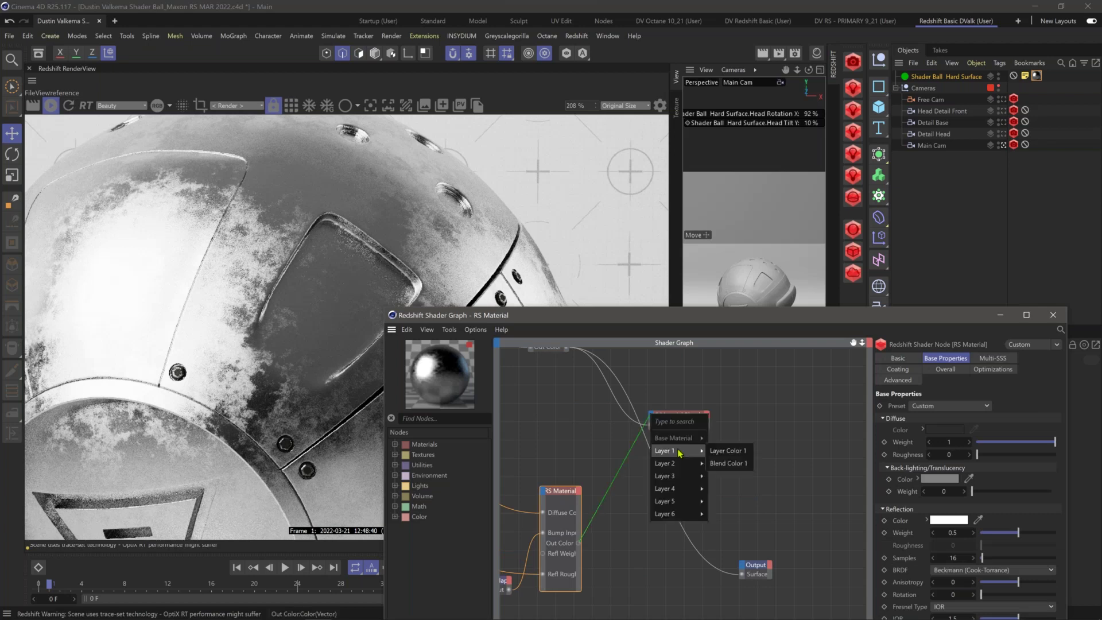
click(731, 452)
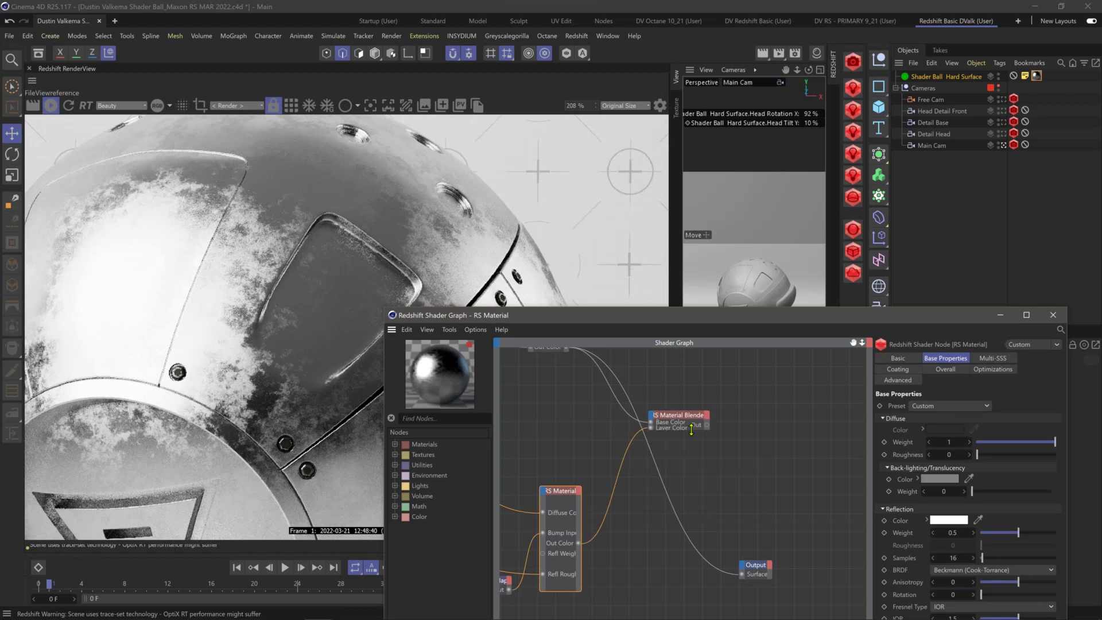
Step: Enlarge and reposition the Material Blender node, connect its Out to the Output's Surface, and place the Output node beside it
drag(691, 429, 690, 509)
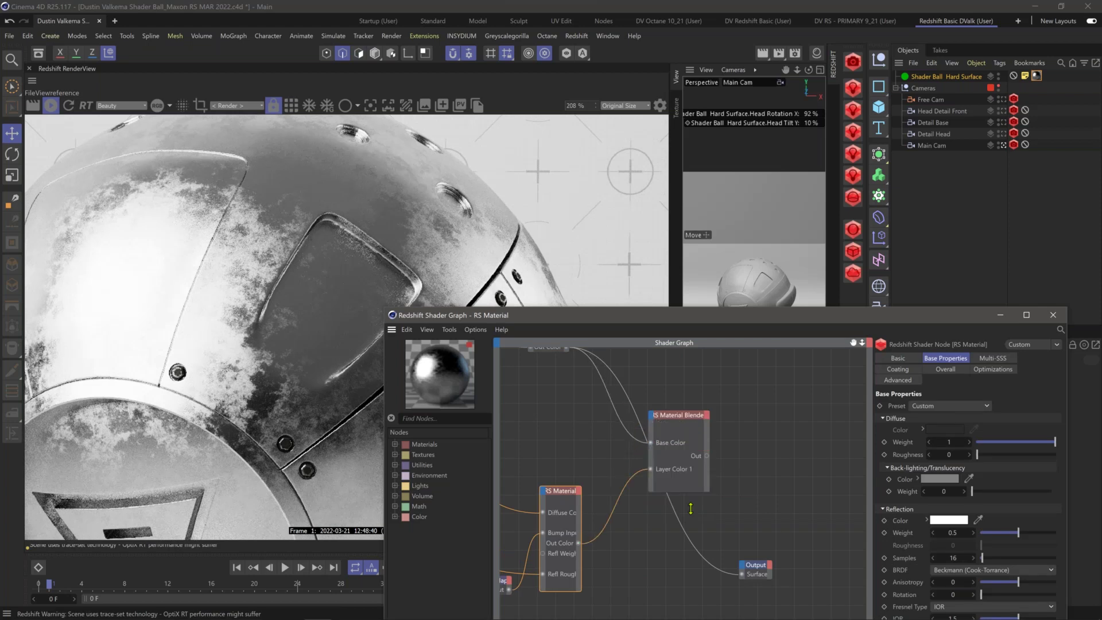
drag(691, 413, 721, 373)
alt+middle_drag(636, 473, 639, 484)
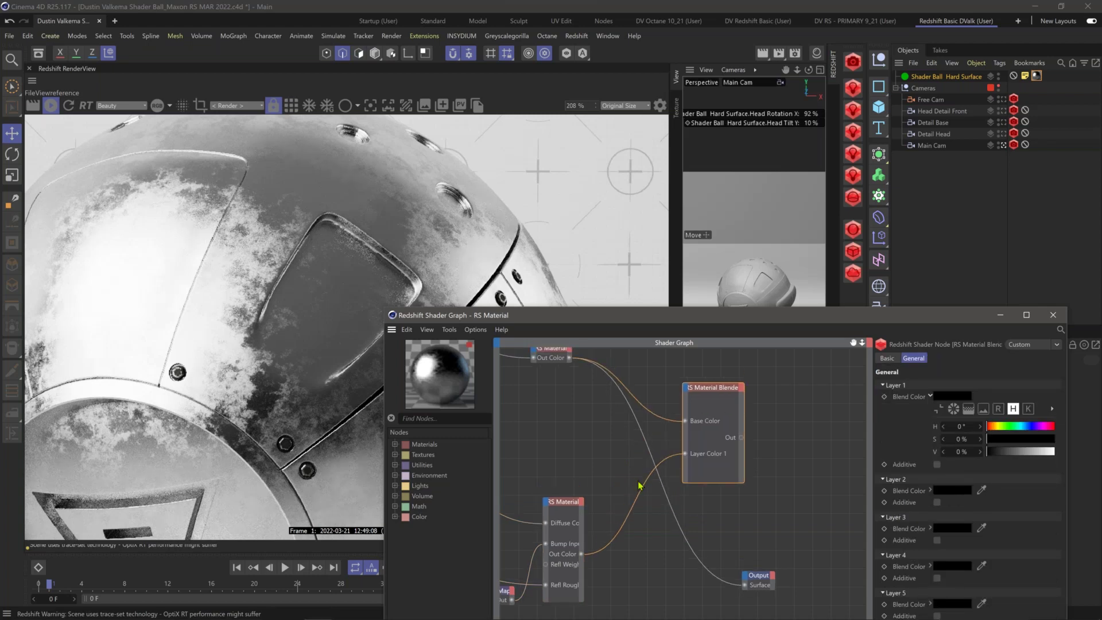
alt+middle_drag(634, 445, 643, 470)
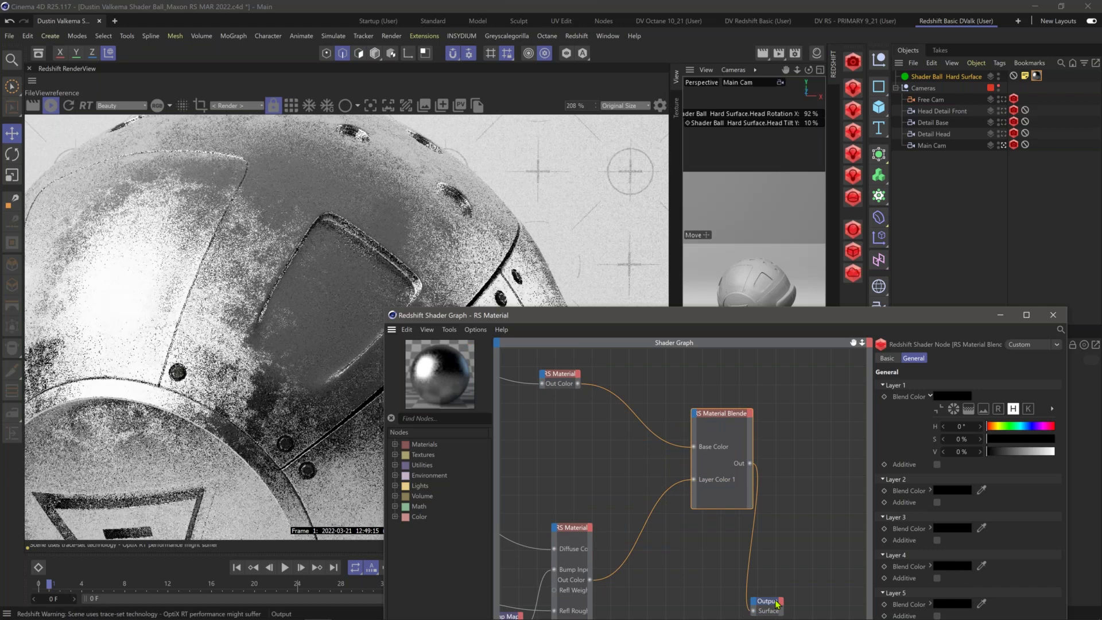
drag(777, 603, 826, 475)
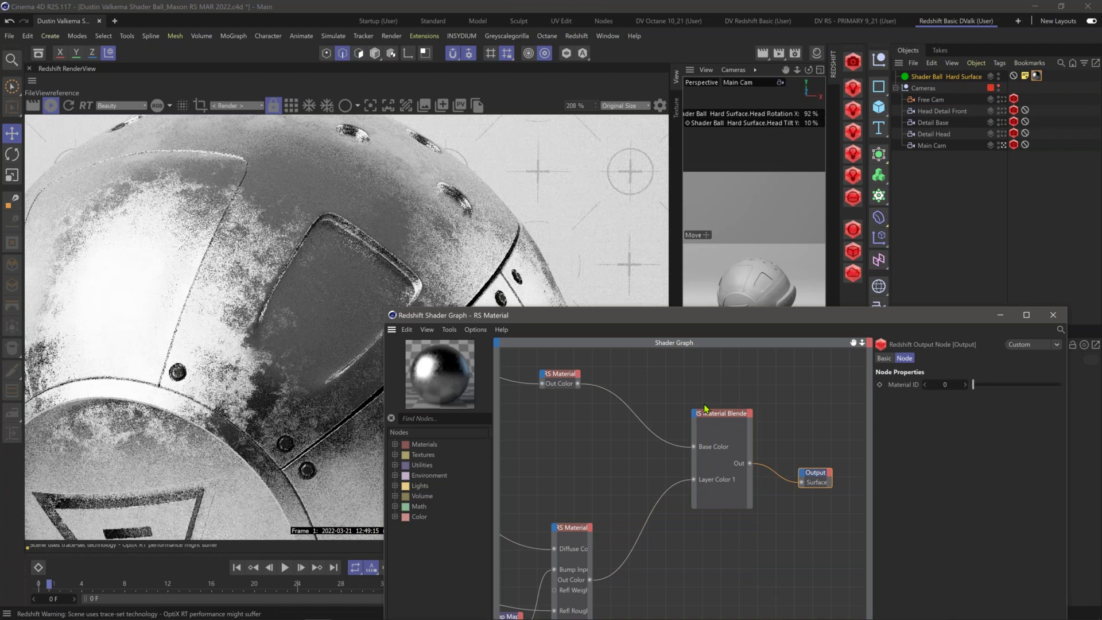
Step: Test the Material Blender's Layer 1 Blend Color at 62% and 100% value, and return it to black
click(705, 408)
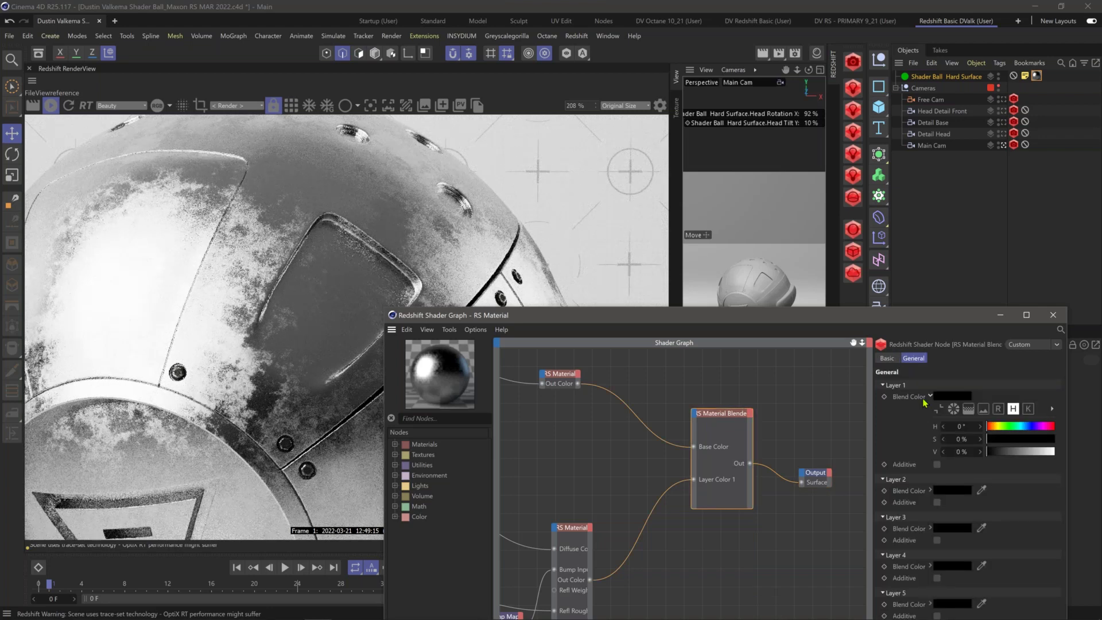
drag(1010, 451, 1024, 453)
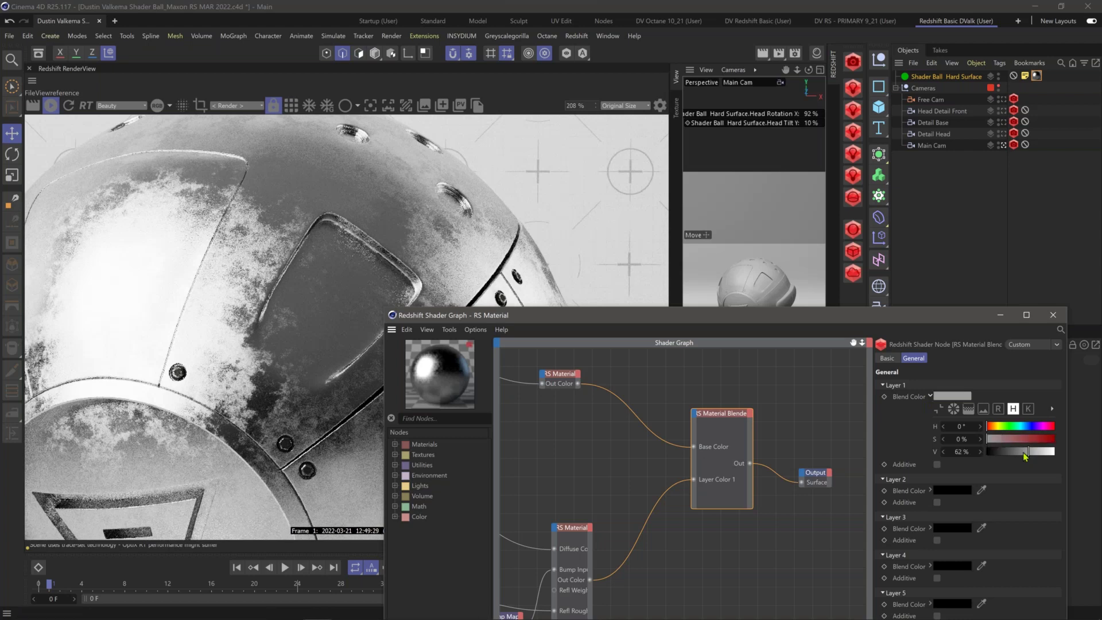
drag(1025, 453, 1053, 452)
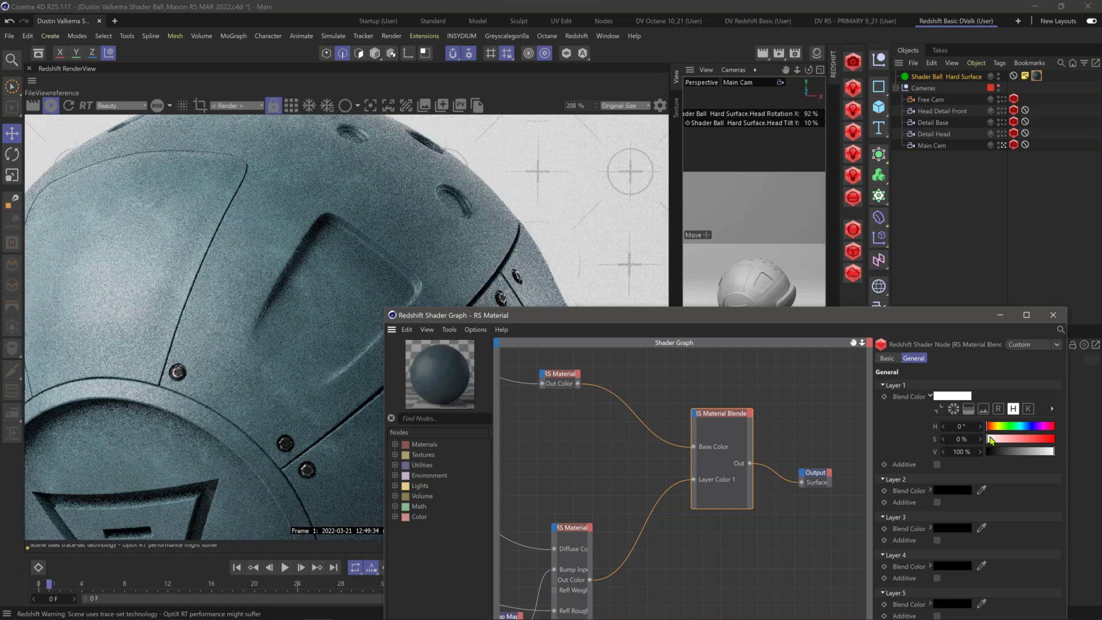
click(1024, 453)
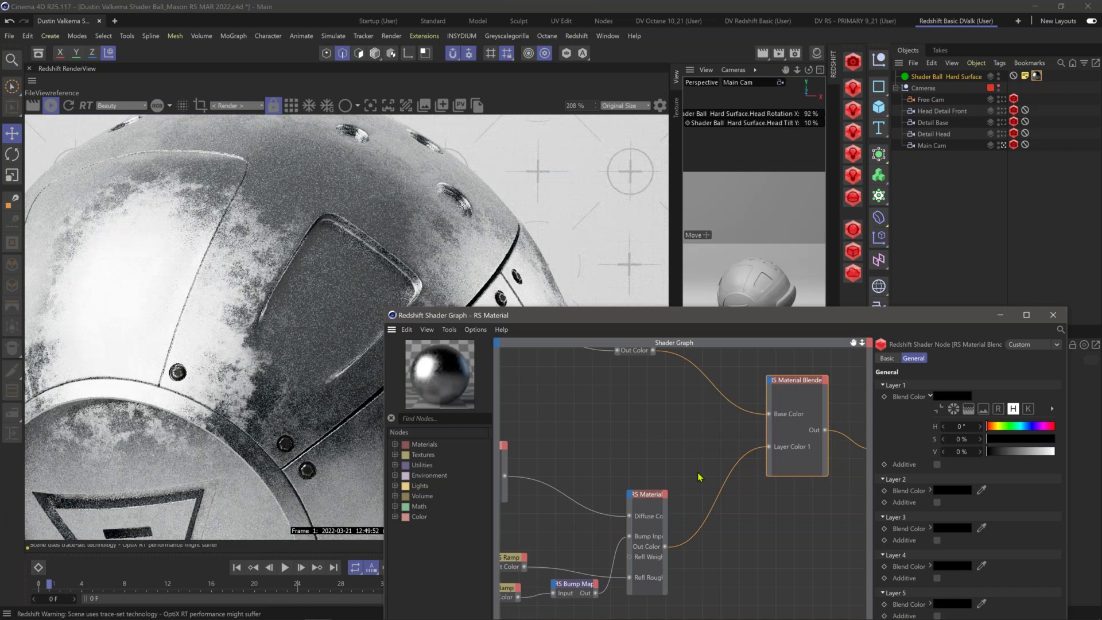
Step: Tidy the graph by moving the Color Layer nodes, the painted RS Material, and its noise, ramp and bump nodes closer together
middle_drag(697, 476, 742, 463)
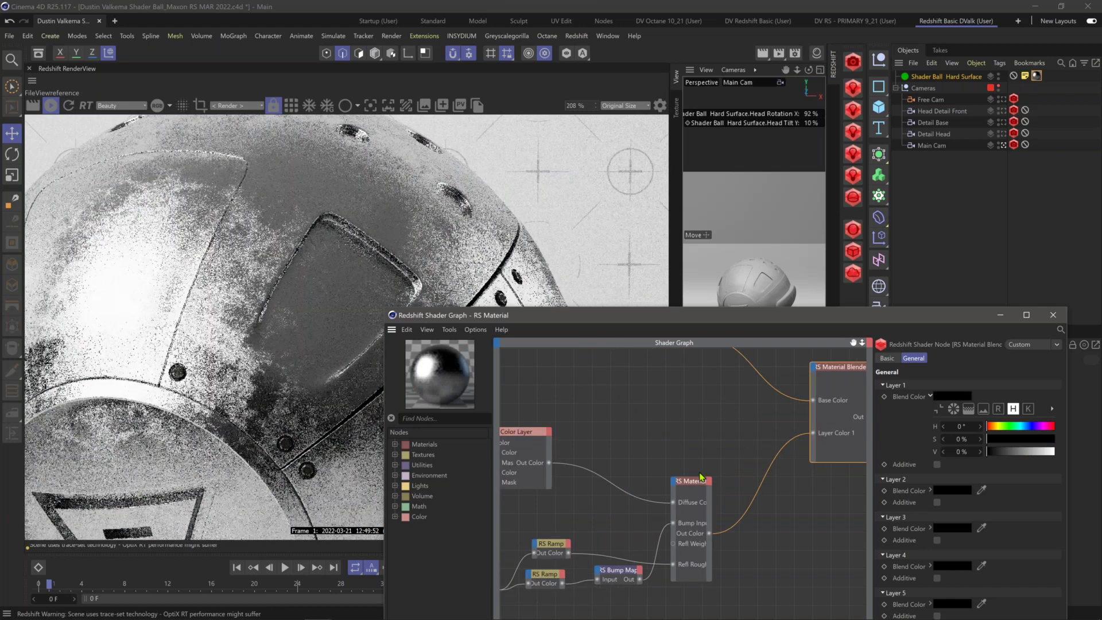
scroll(700, 476, down, 3)
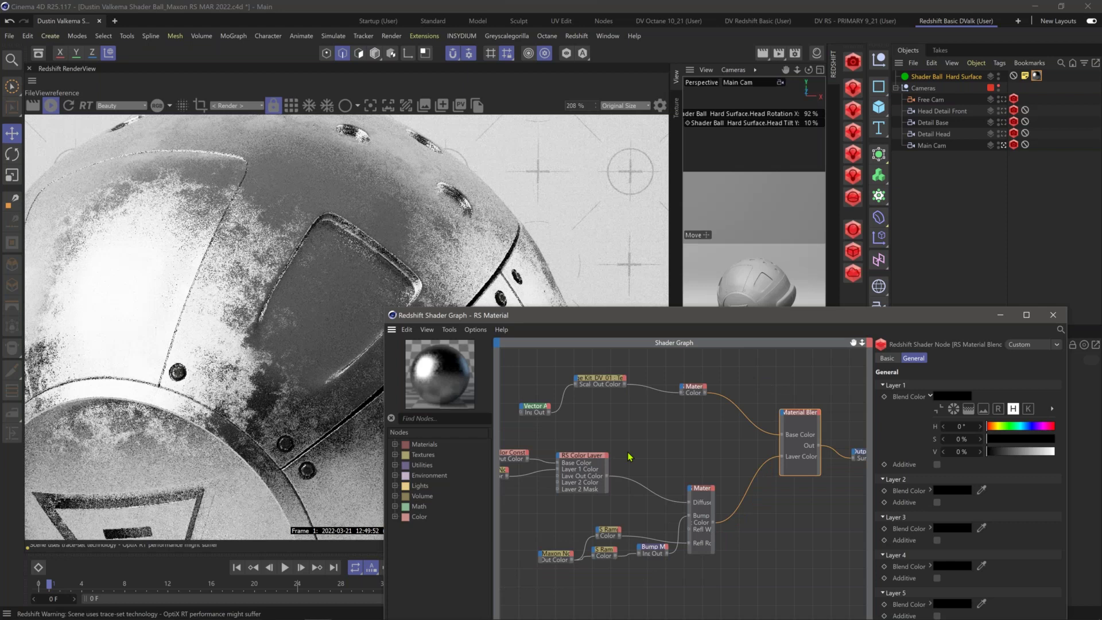
drag(612, 498, 509, 435)
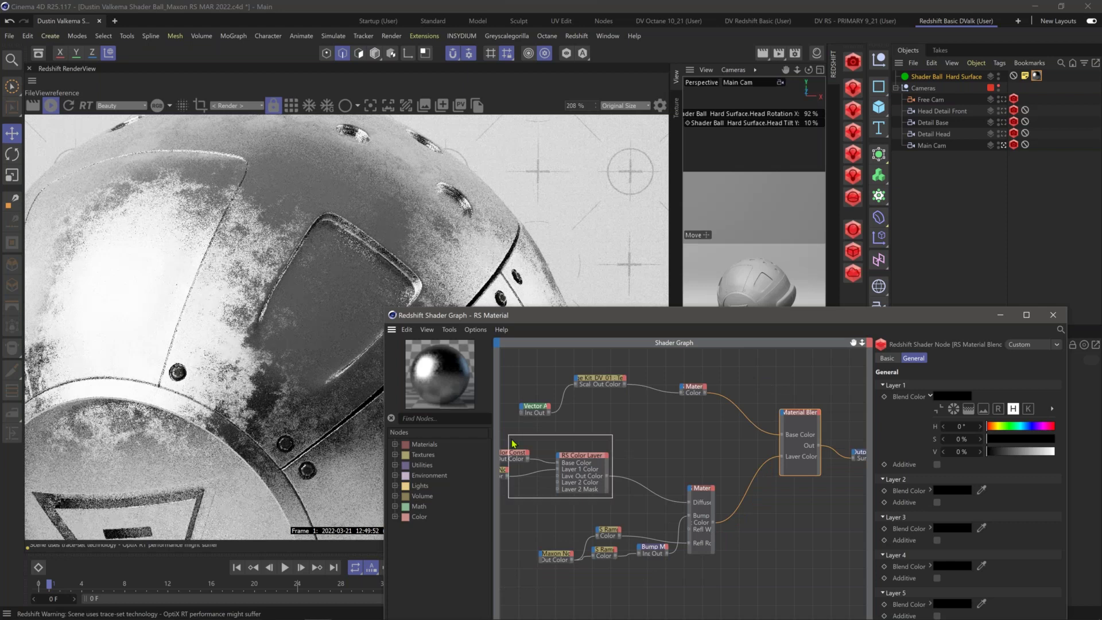
drag(587, 454, 608, 420)
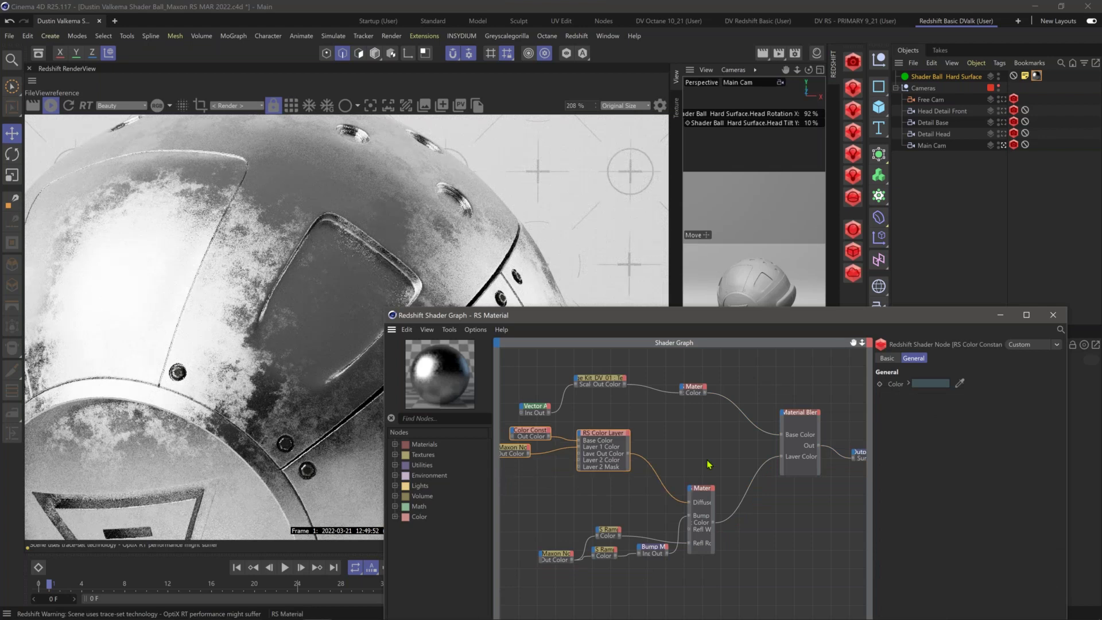
drag(705, 488, 707, 438)
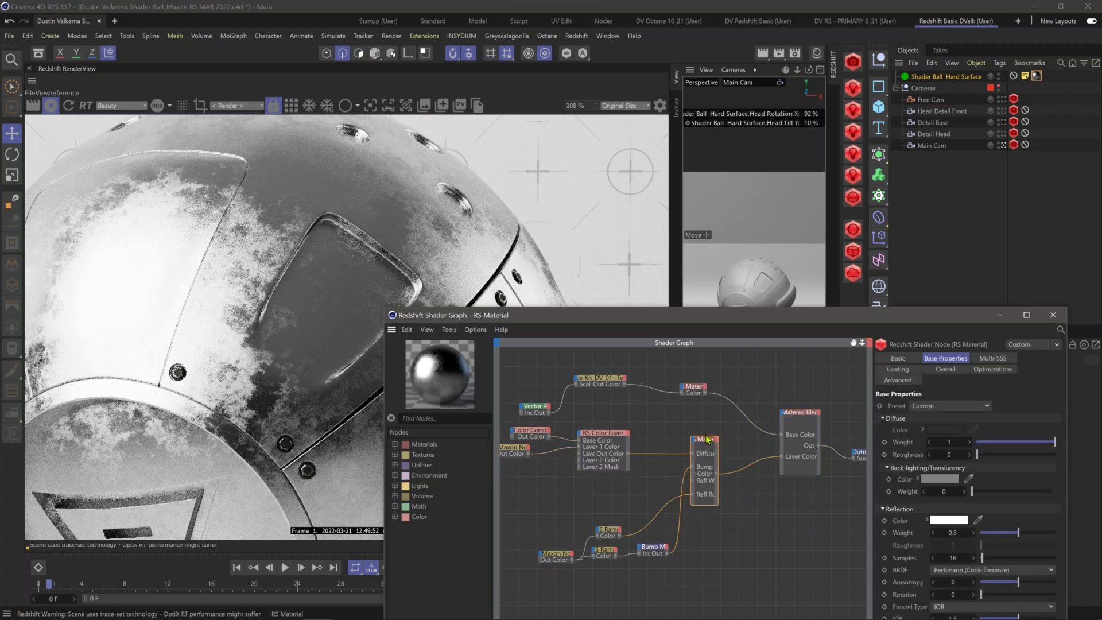
drag(556, 508, 656, 556)
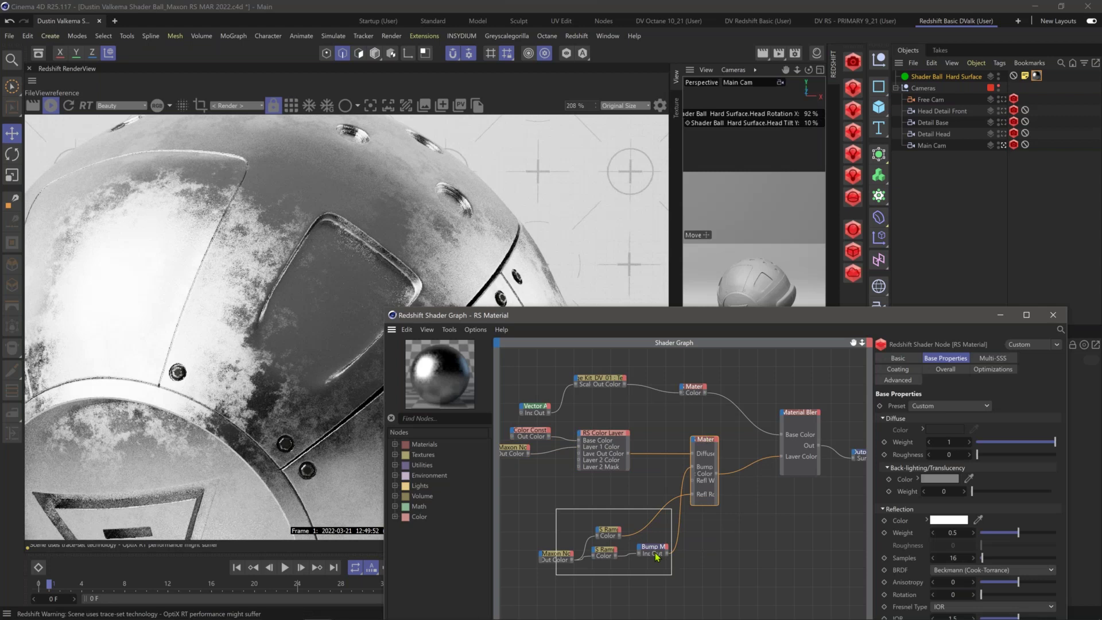
drag(653, 548, 602, 507)
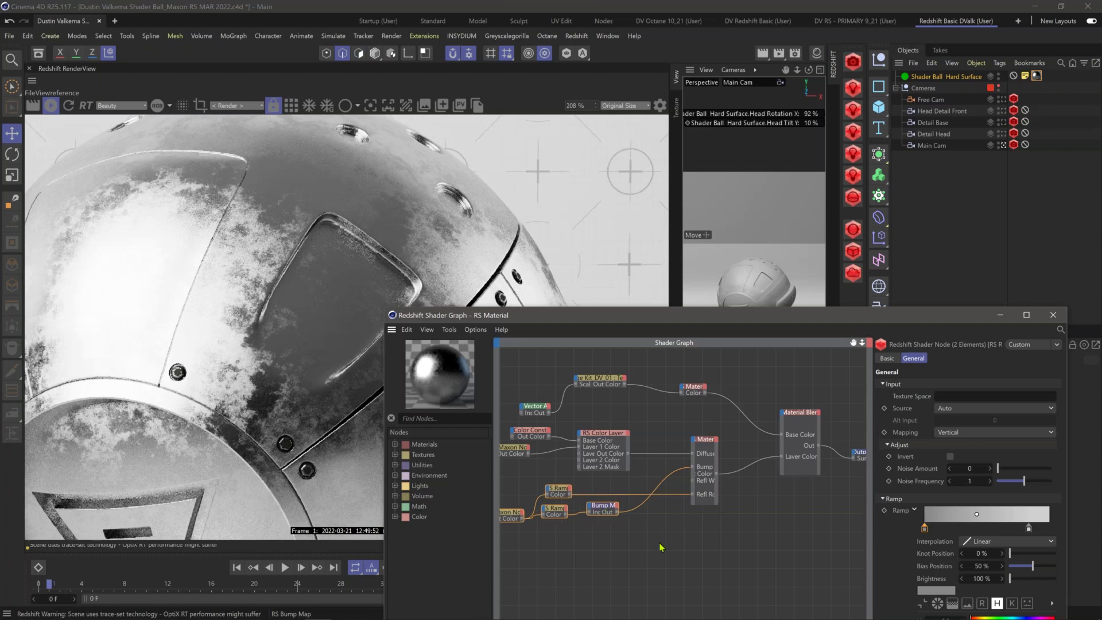
Step: Reposition the Shader Graph window so that more of its lower area fits on screen
middle_drag(659, 543, 618, 581)
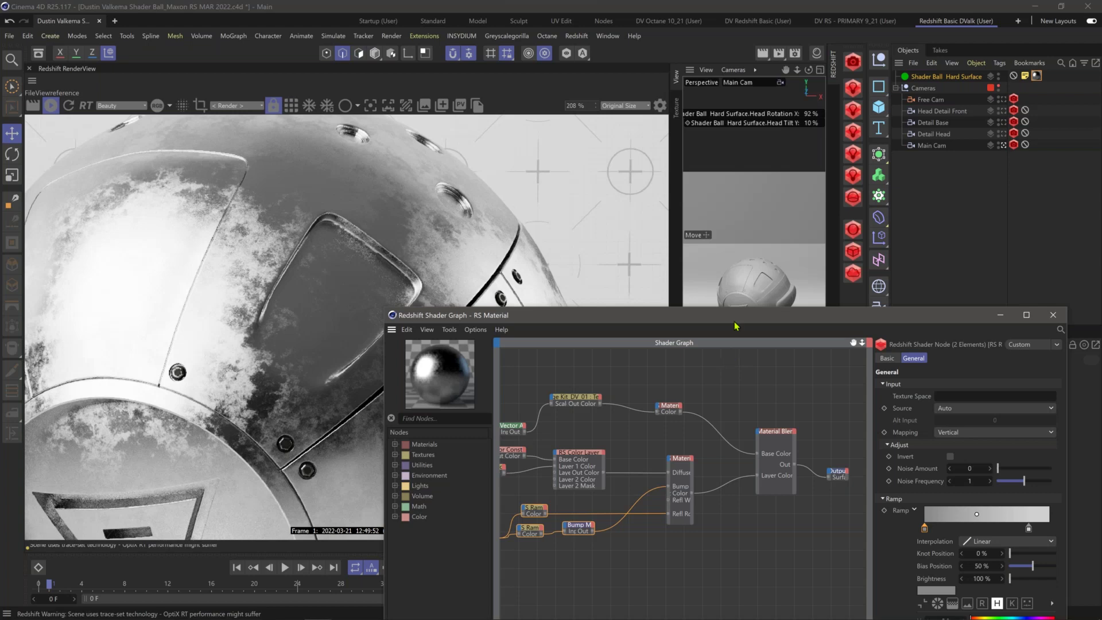
drag(734, 323, 767, 273)
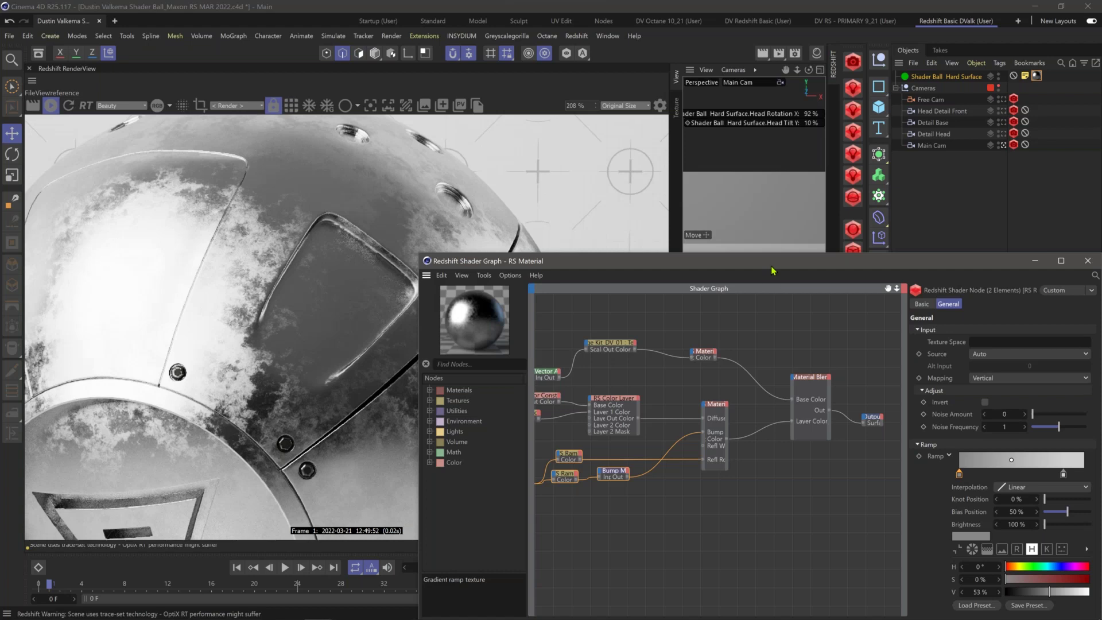
scroll(759, 511, up, 1)
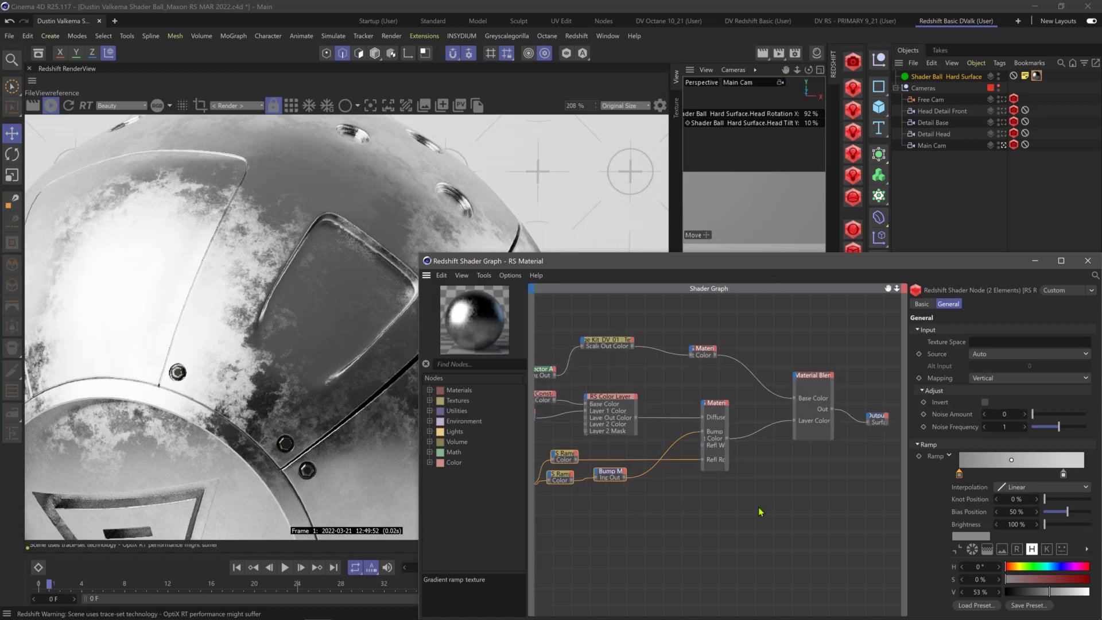
Step: Add a Color Layer node in the empty graph area below the painted RS Material and Material Blender nodes
scroll(732, 506, up, 2)
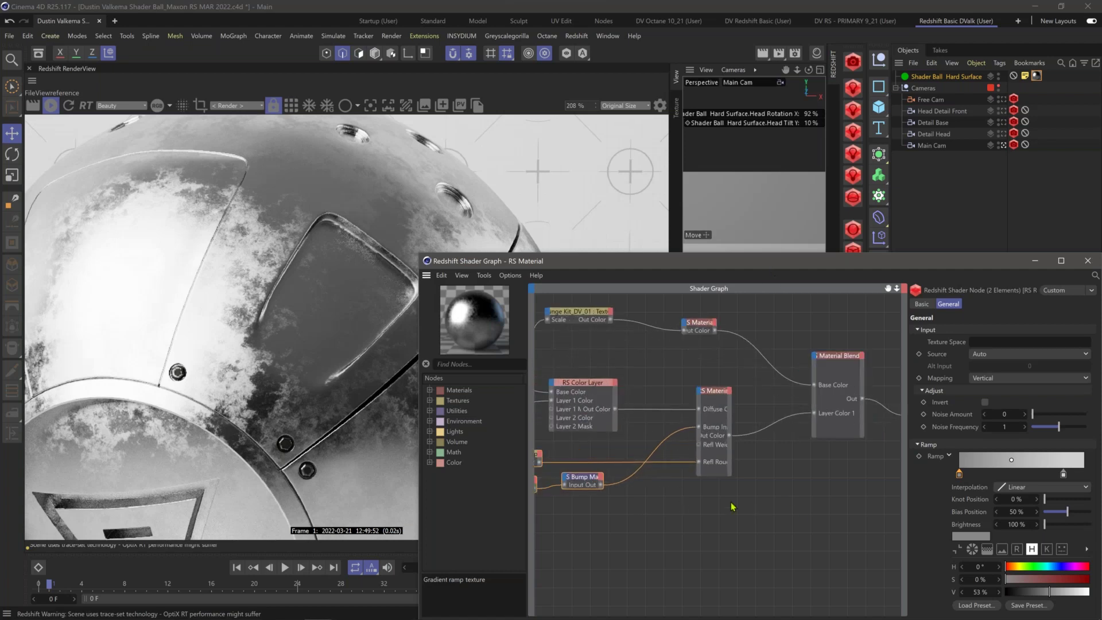
middle_drag(732, 507, 790, 499)
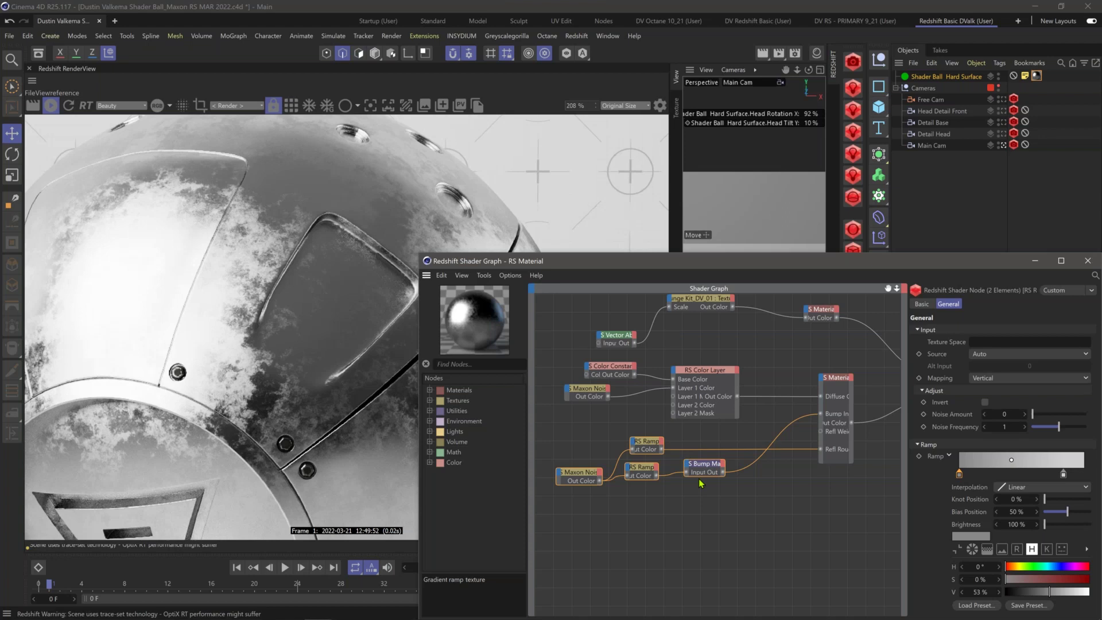
middle_drag(667, 492, 640, 458)
middle_drag(847, 290, 732, 300)
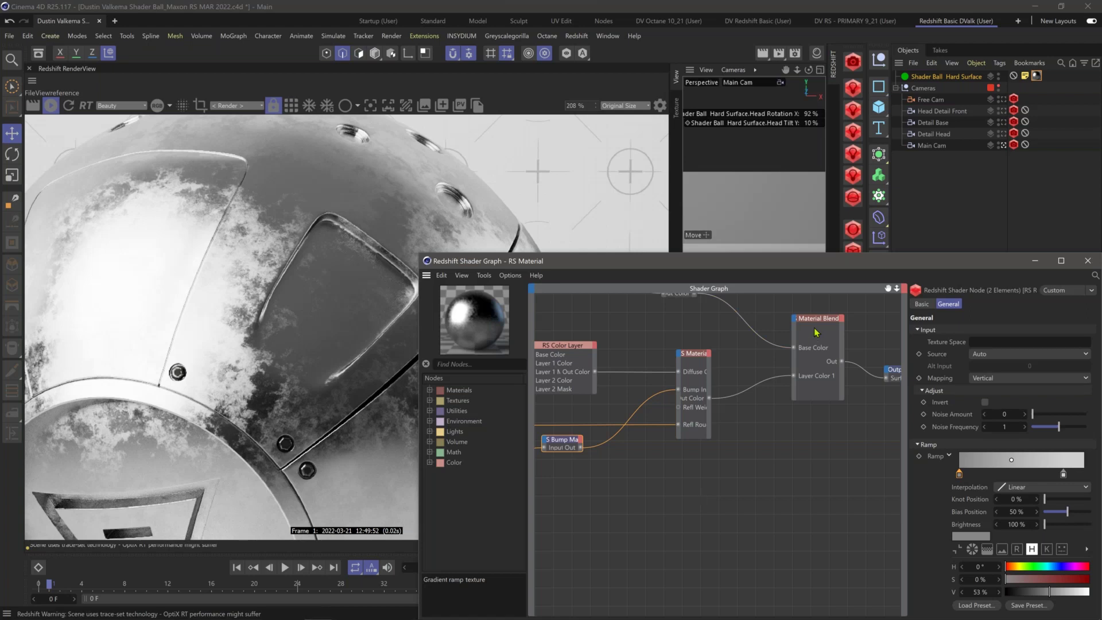
click(691, 360)
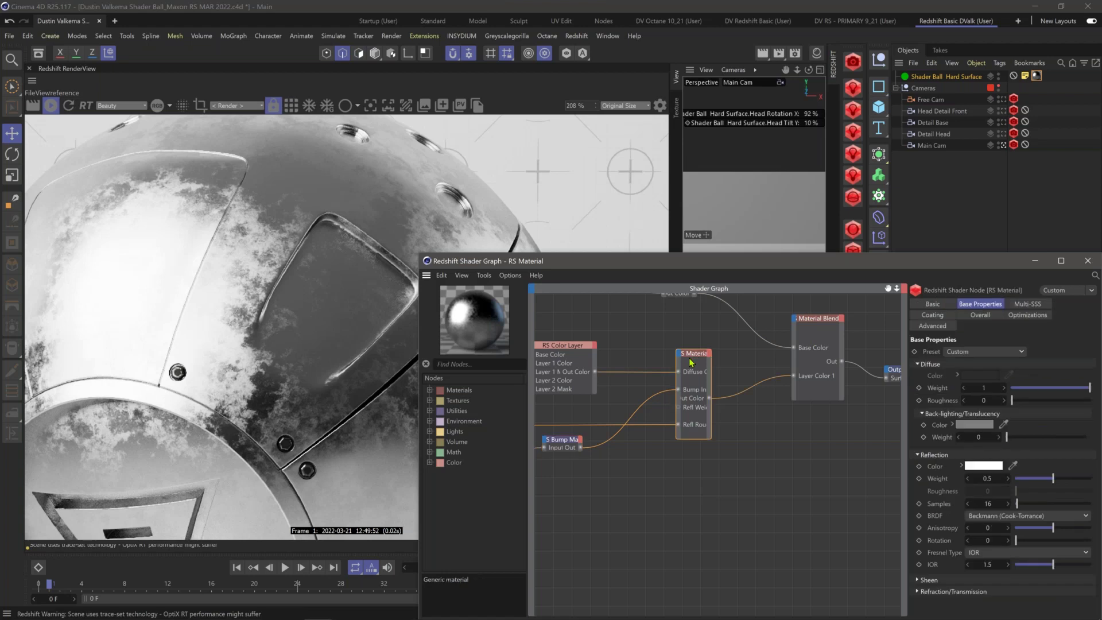
click(732, 486)
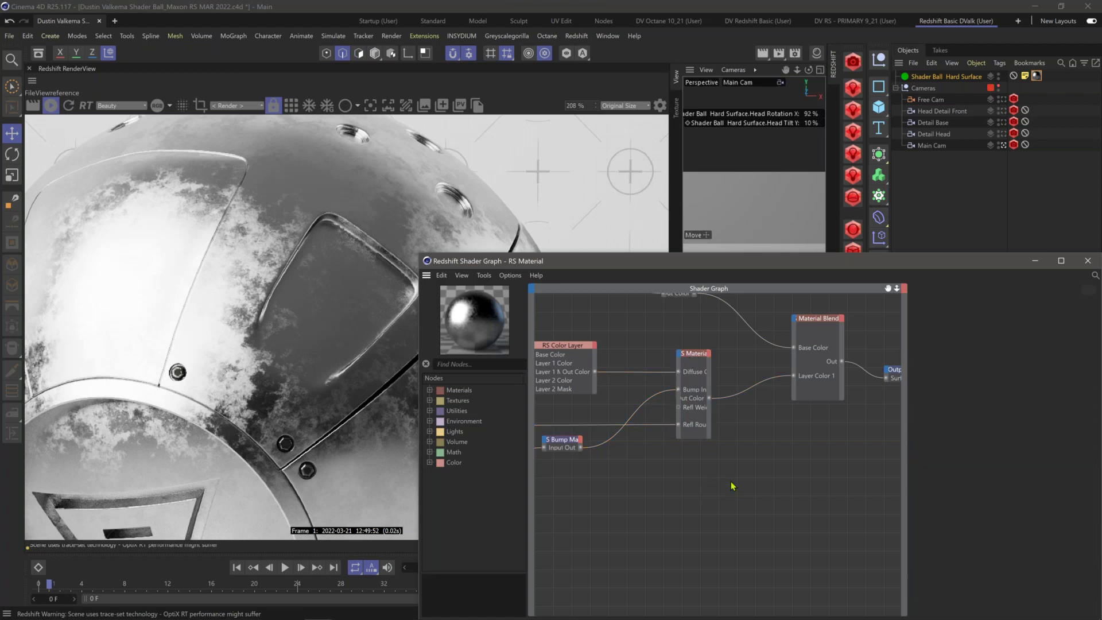
text(color )
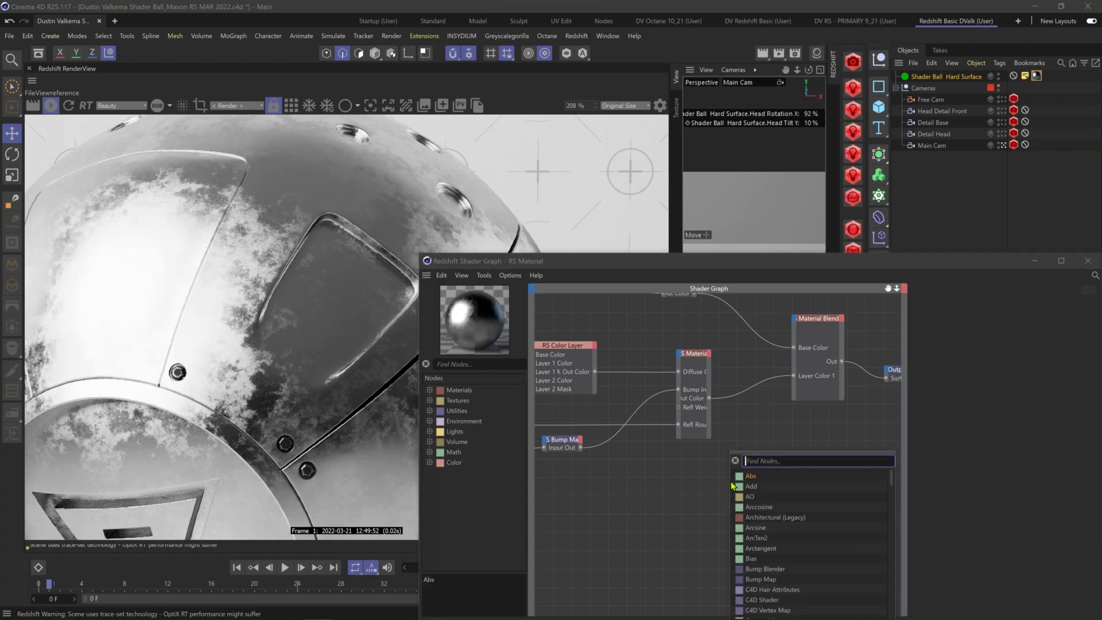
text(layer)
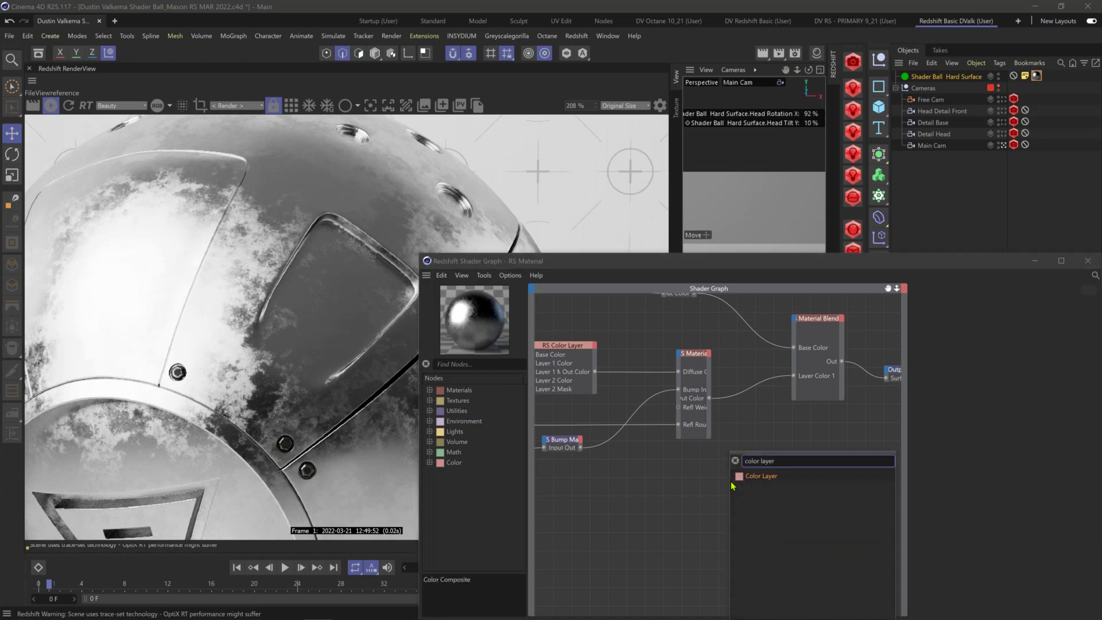
click(762, 481)
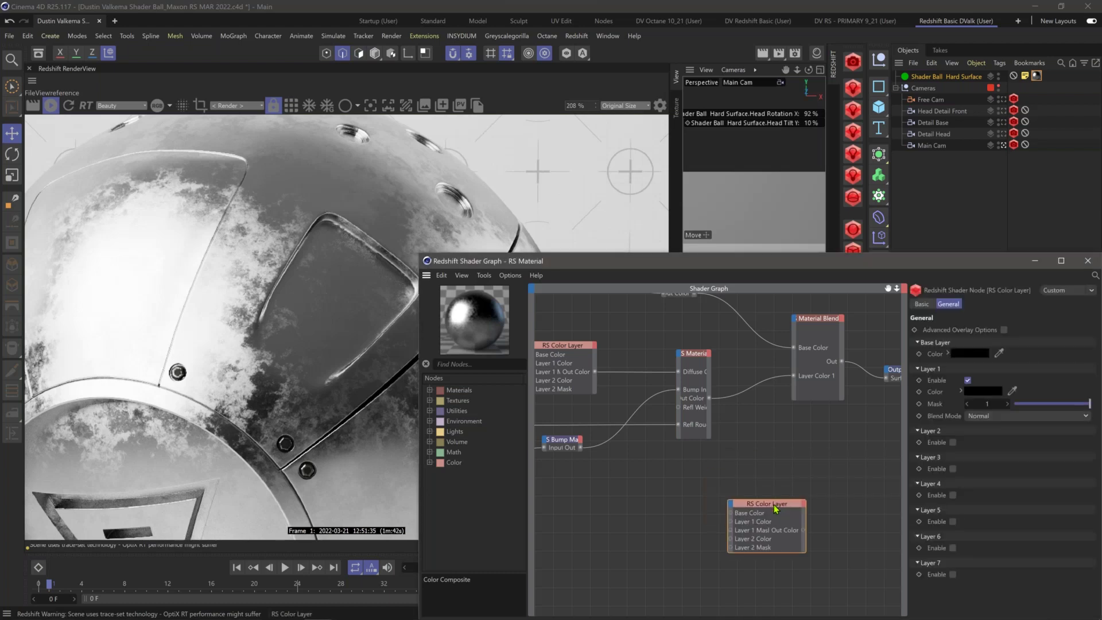
Step: Add a Curvature node and place it beside the new, unconnected Color Layer node, on its input side
click(663, 495)
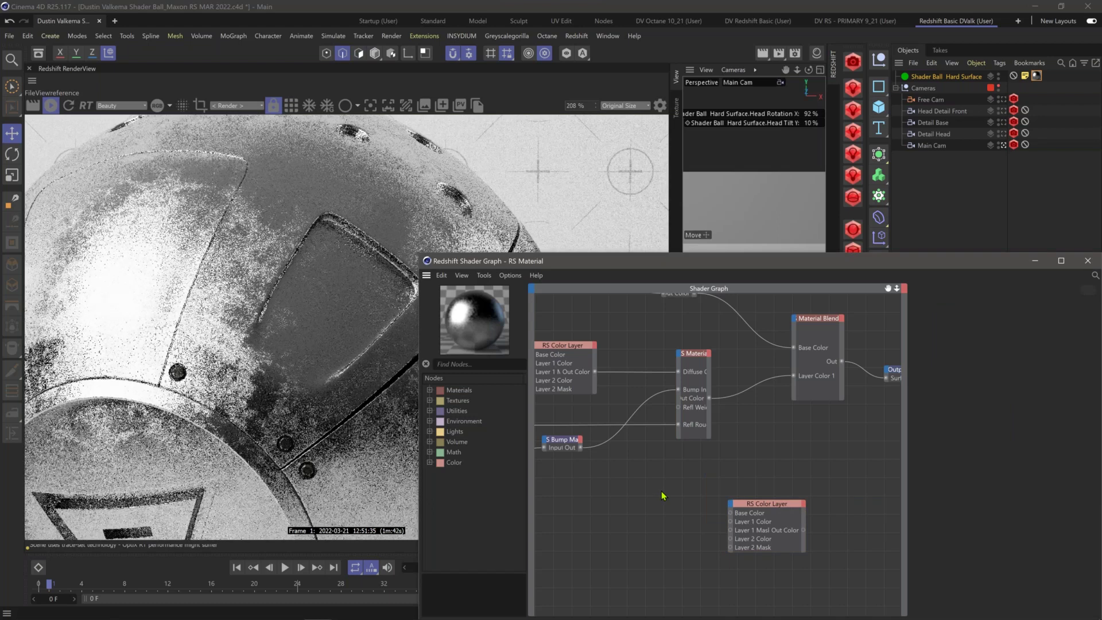
text(cur)
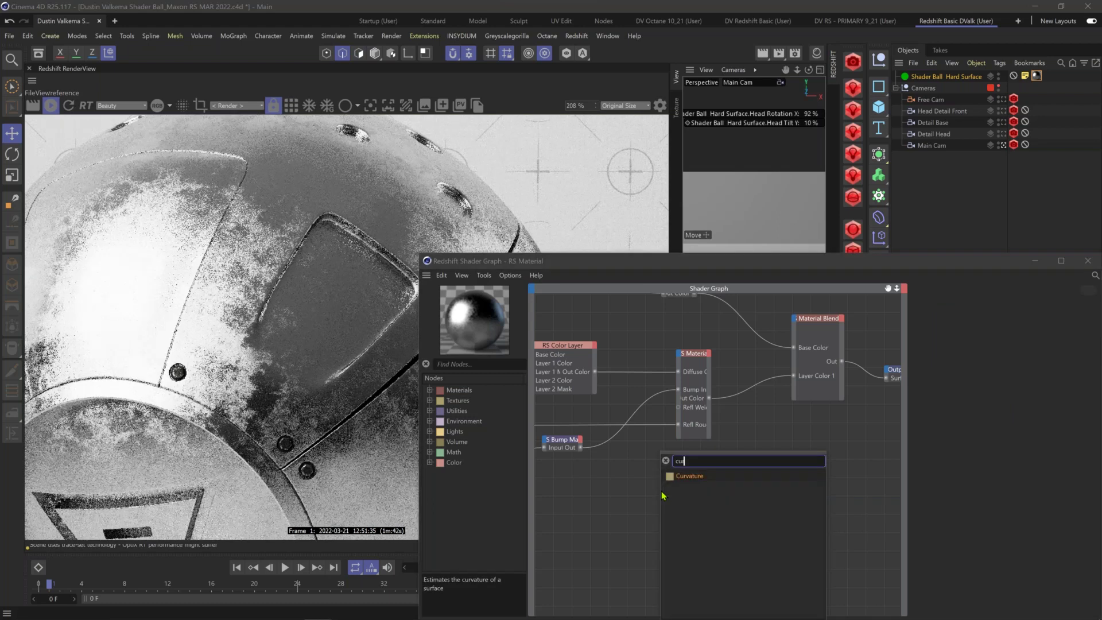
key(Return)
click(657, 487)
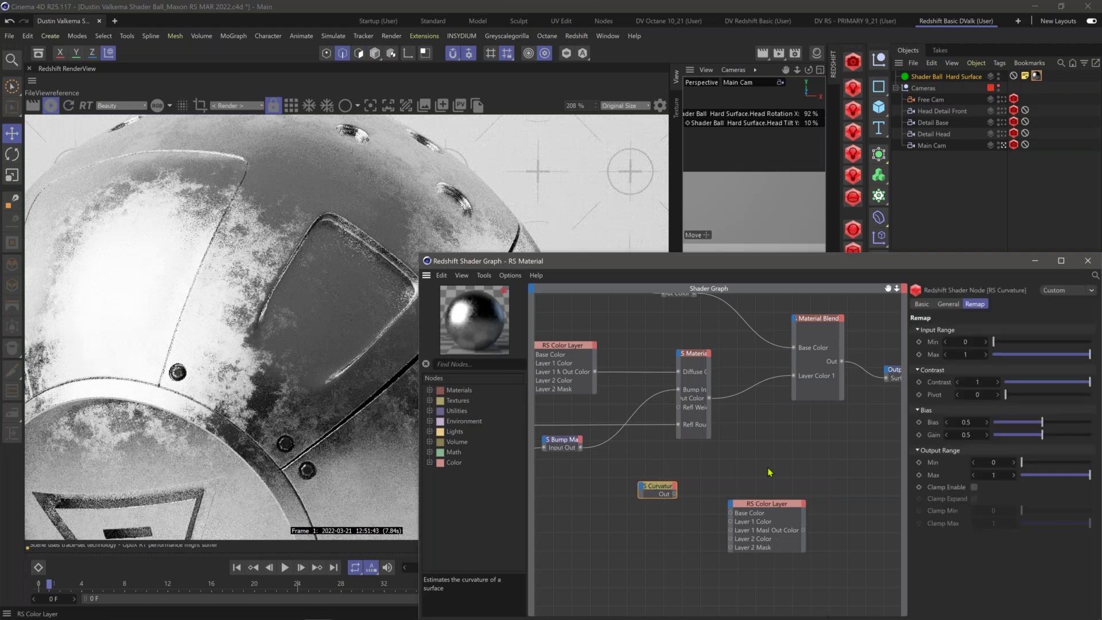
middle_drag(769, 471, 755, 366)
alt+right_drag(756, 366, 815, 361)
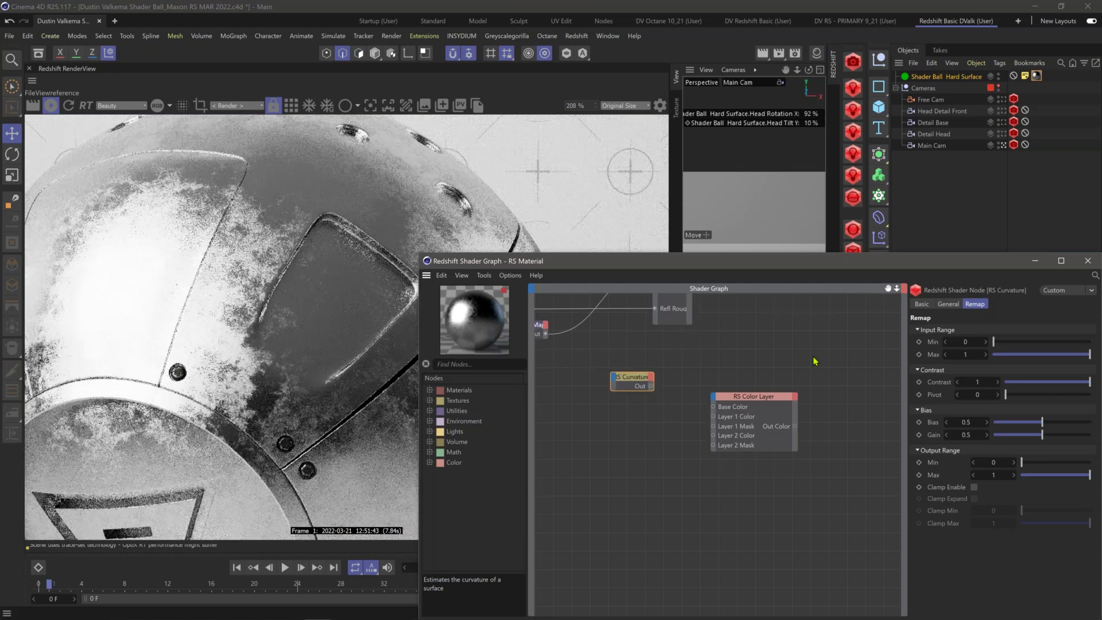
Step: Connect the RS Curvature output to the RS Color Layer's Base Color and route the Color Layer's Out Color to the material output
scroll(816, 361, up, 3)
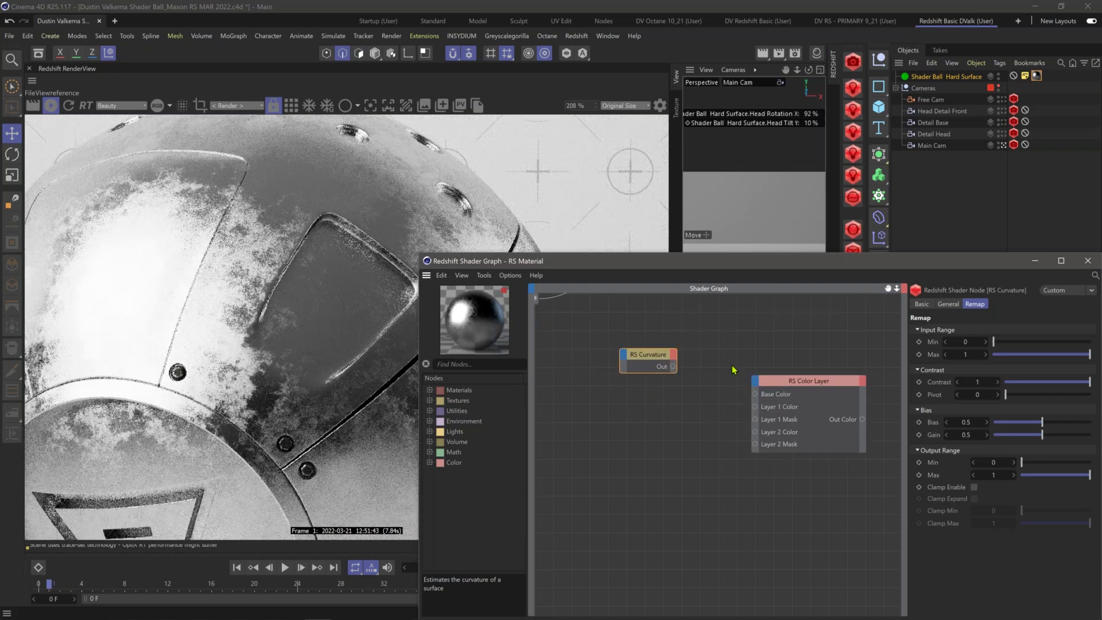
middle_drag(732, 370, 701, 377)
drag(638, 378, 723, 401)
click(788, 389)
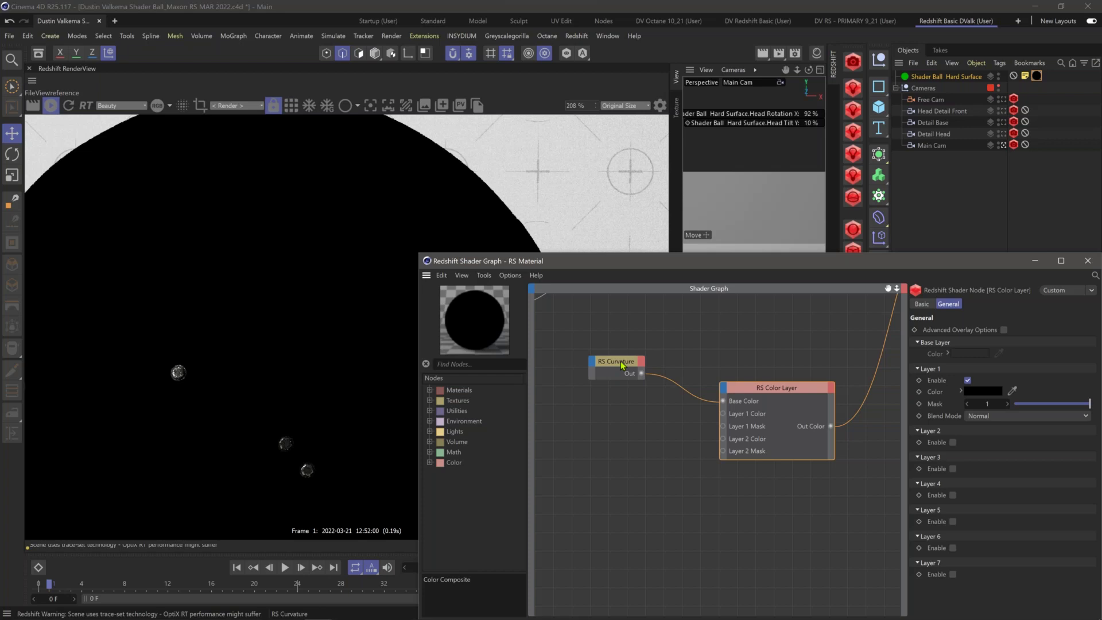
Step: Disable Layer 1 in the RS Color Layer node so that only the base layer is used
drag(620, 365, 621, 337)
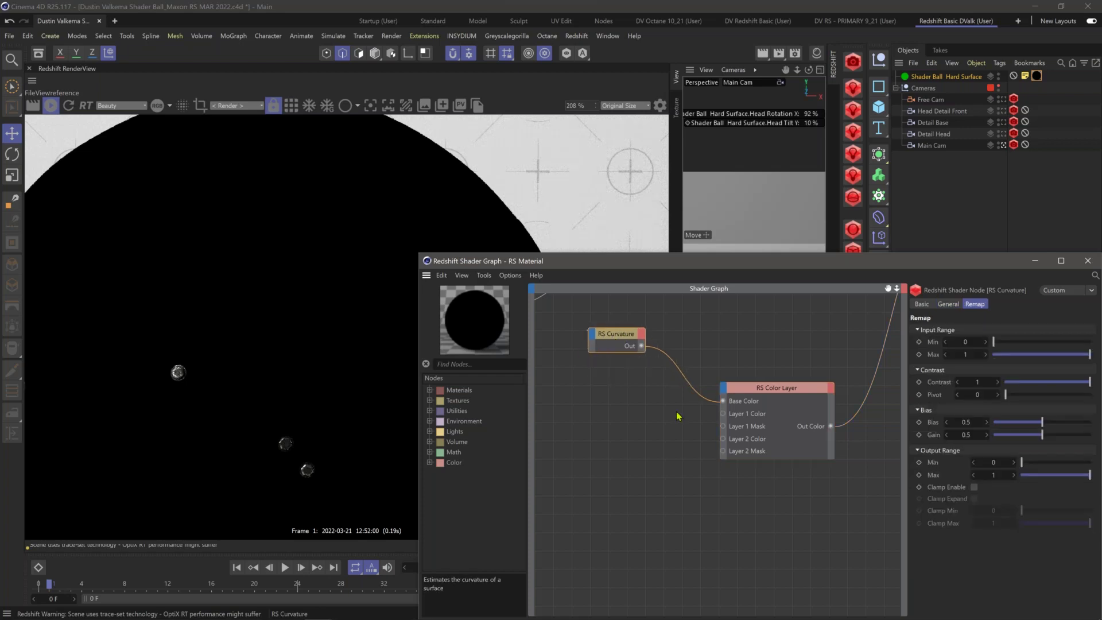
click(758, 389)
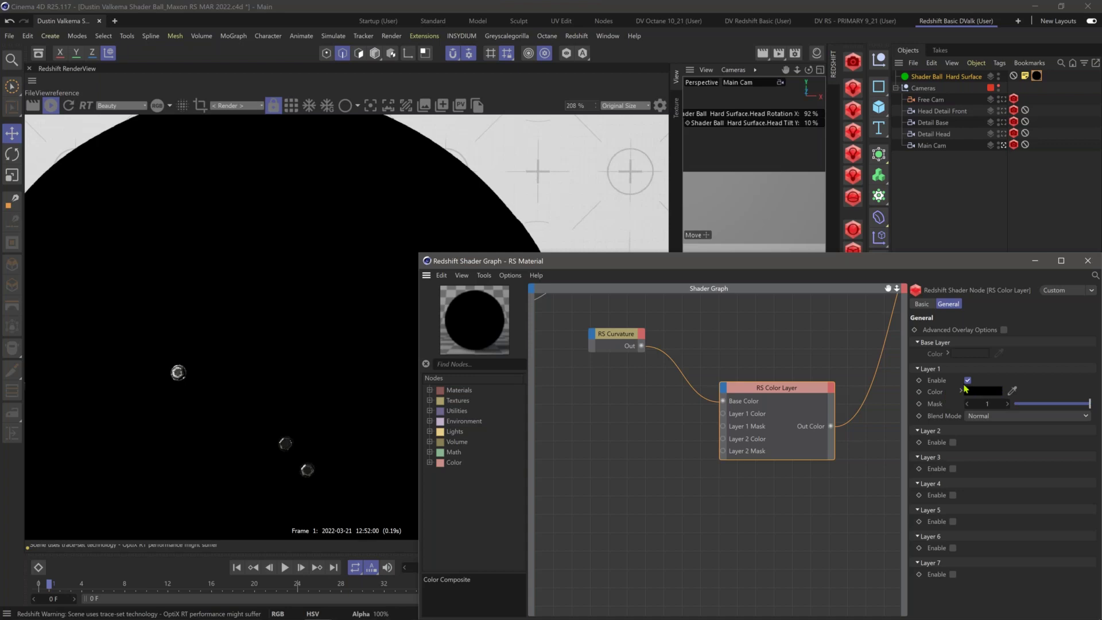
click(967, 381)
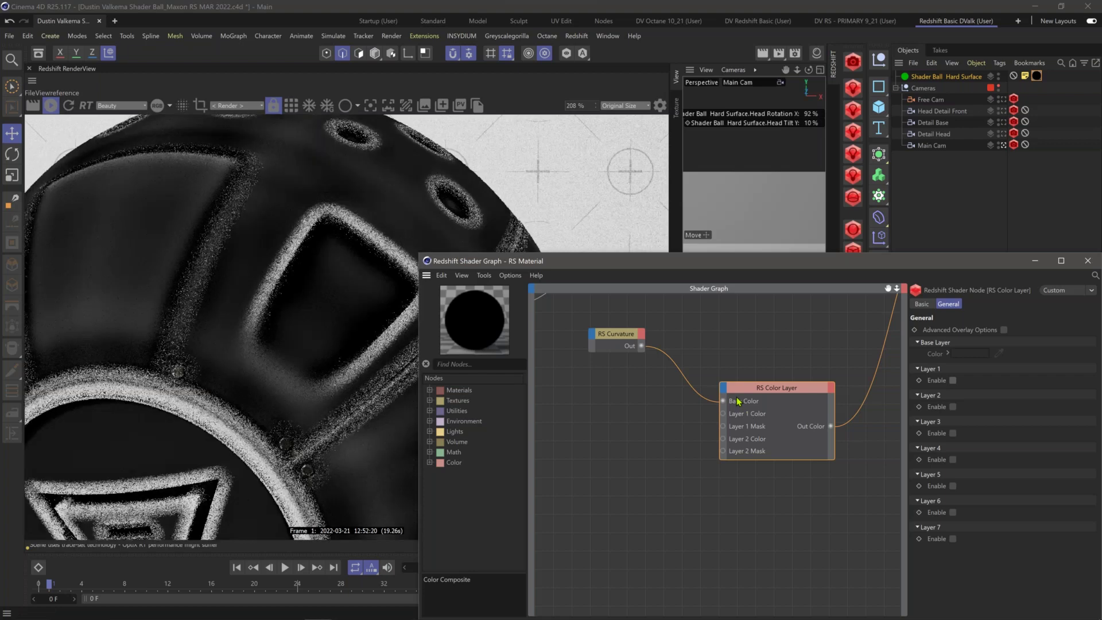
Step: Set the RS Curvature node's mode to Concave
drag(626, 338, 625, 350)
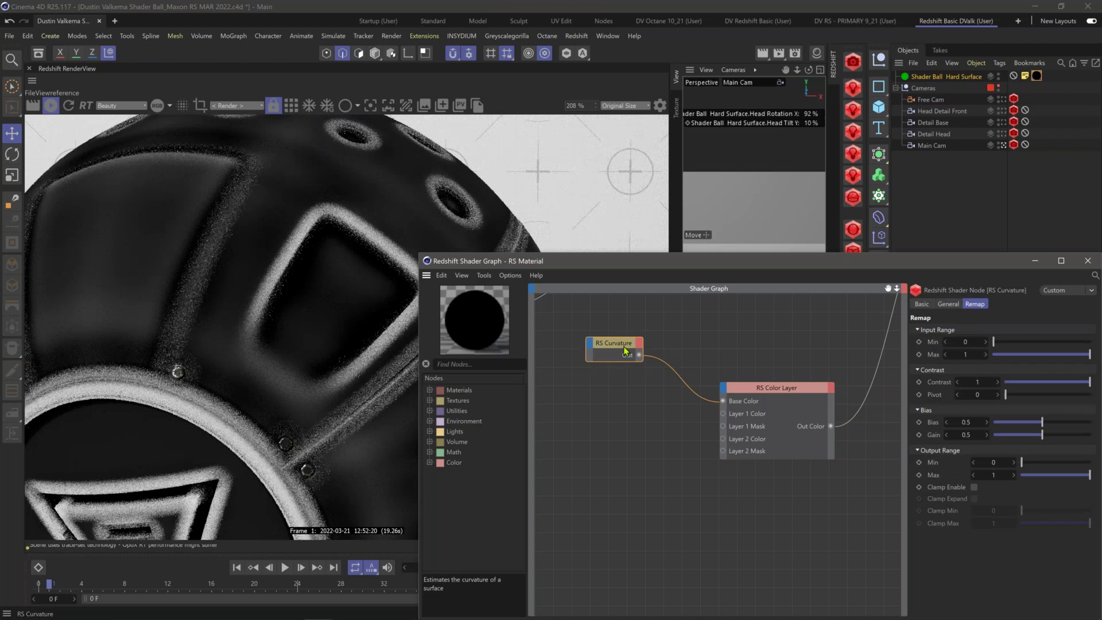
click(947, 304)
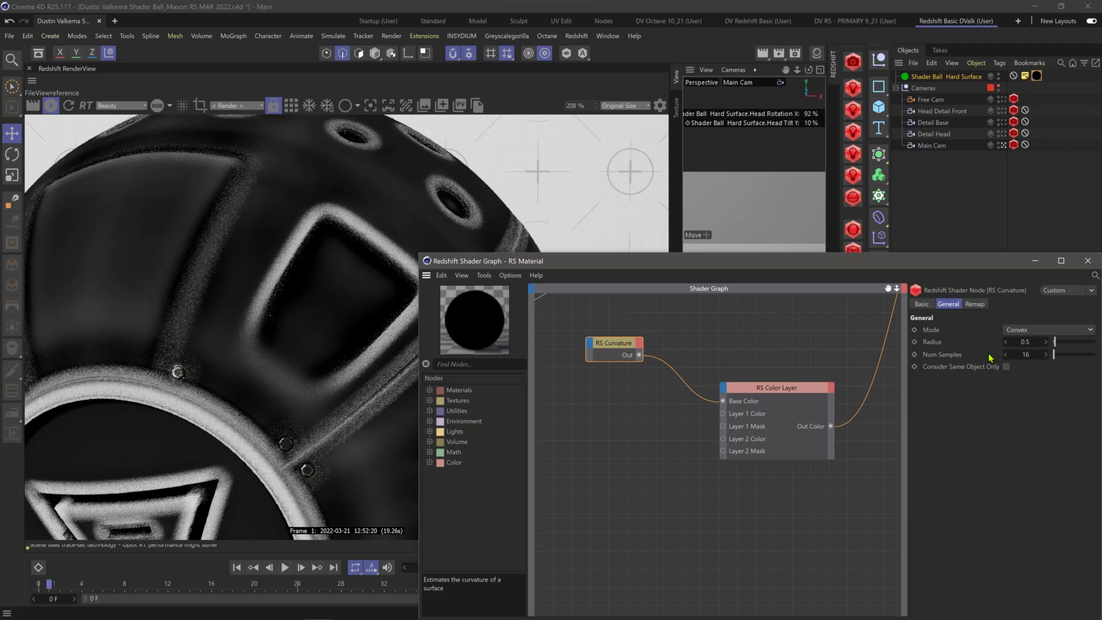
click(1021, 330)
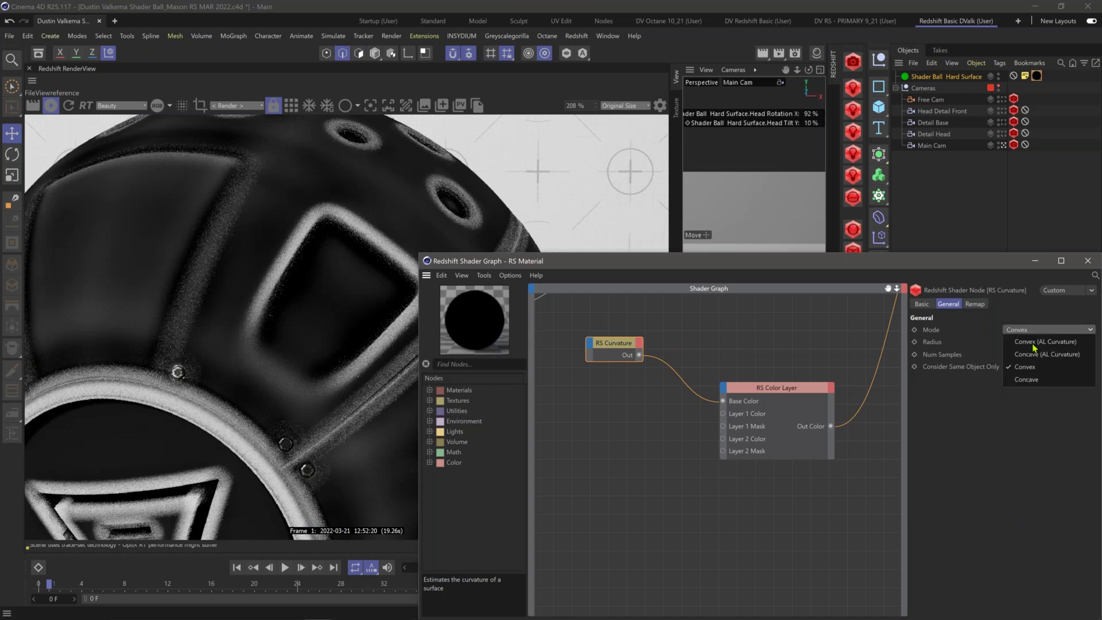
click(1032, 380)
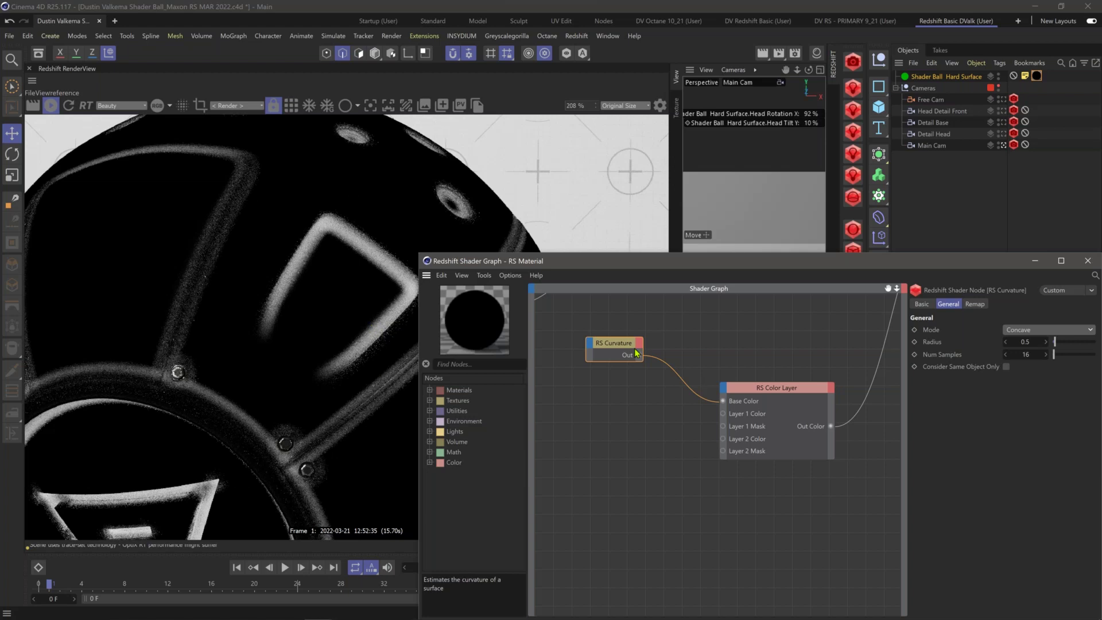
drag(623, 350, 629, 351)
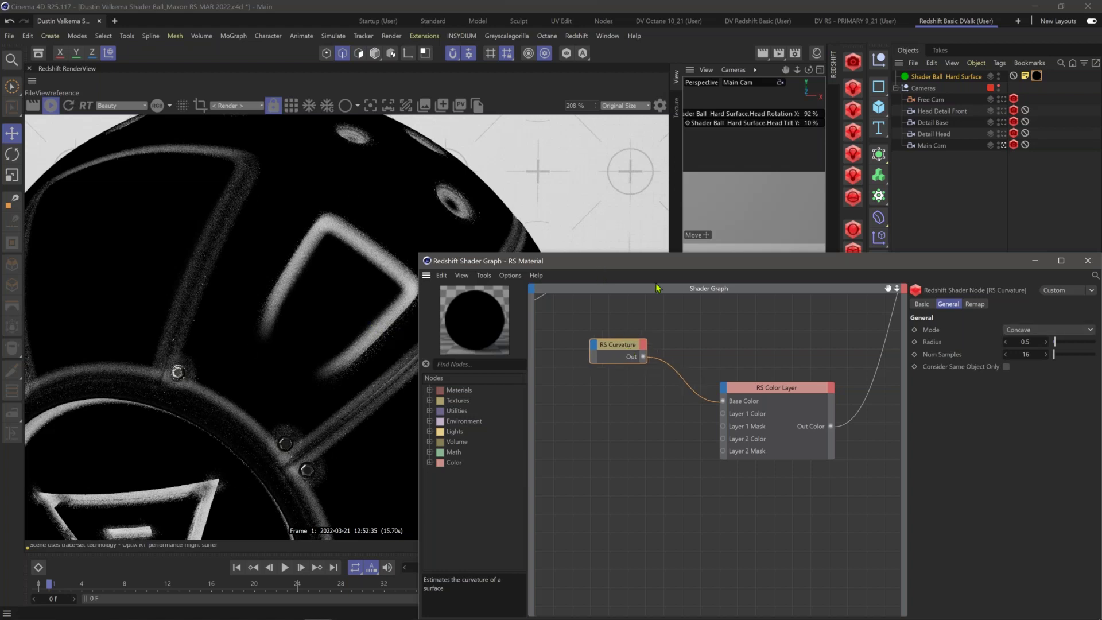
drag(426, 264, 508, 255)
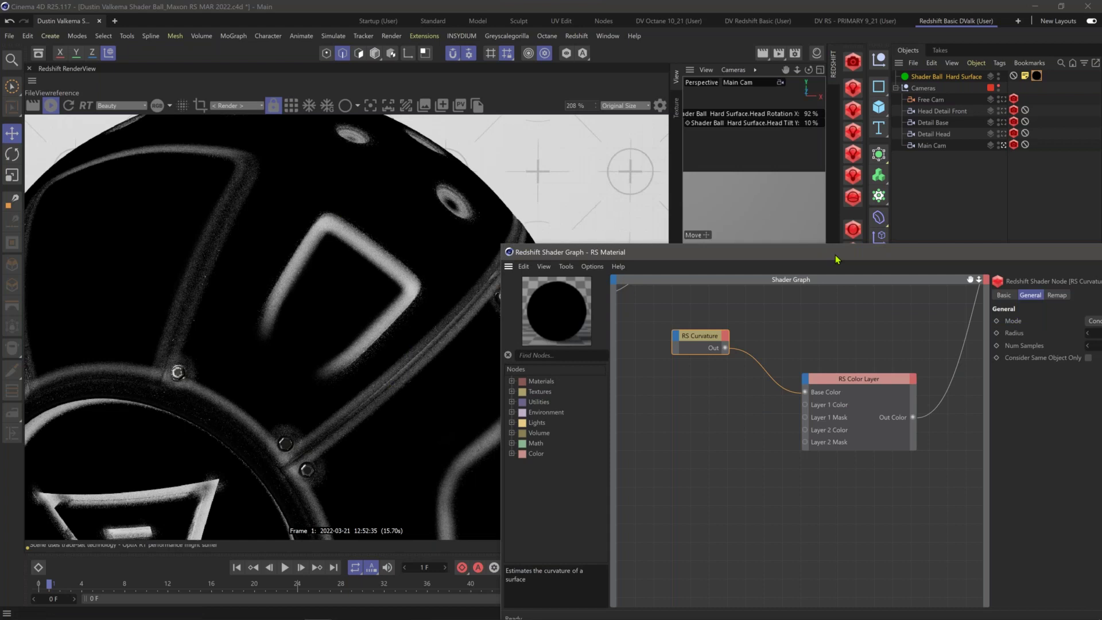
drag(836, 259, 749, 261)
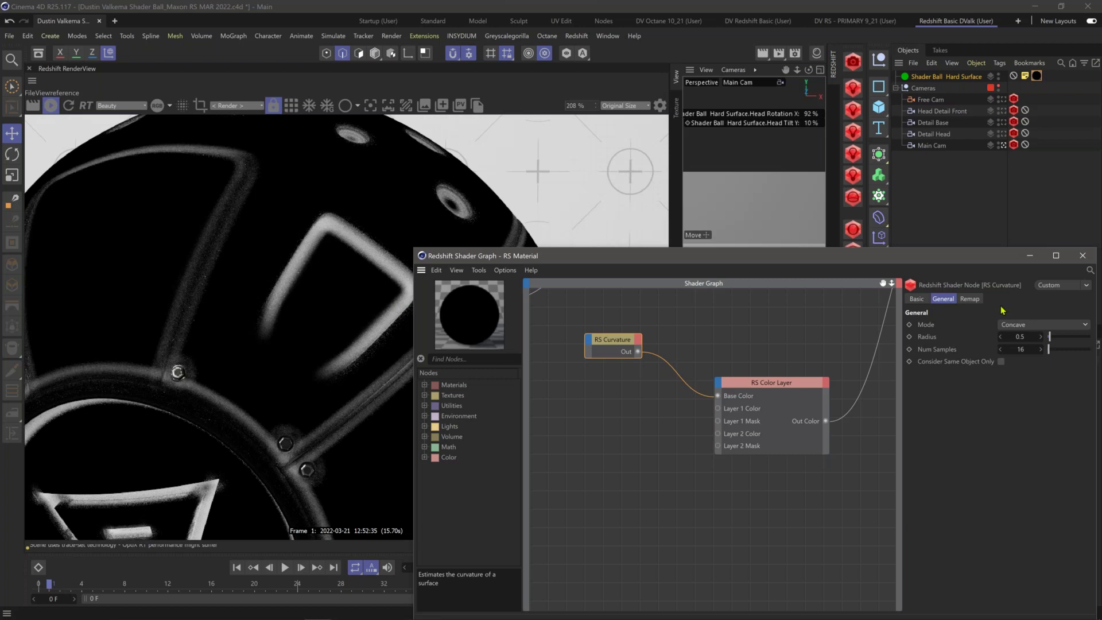
Step: Switch the RS Curvature node's mode back to Convex
click(1043, 328)
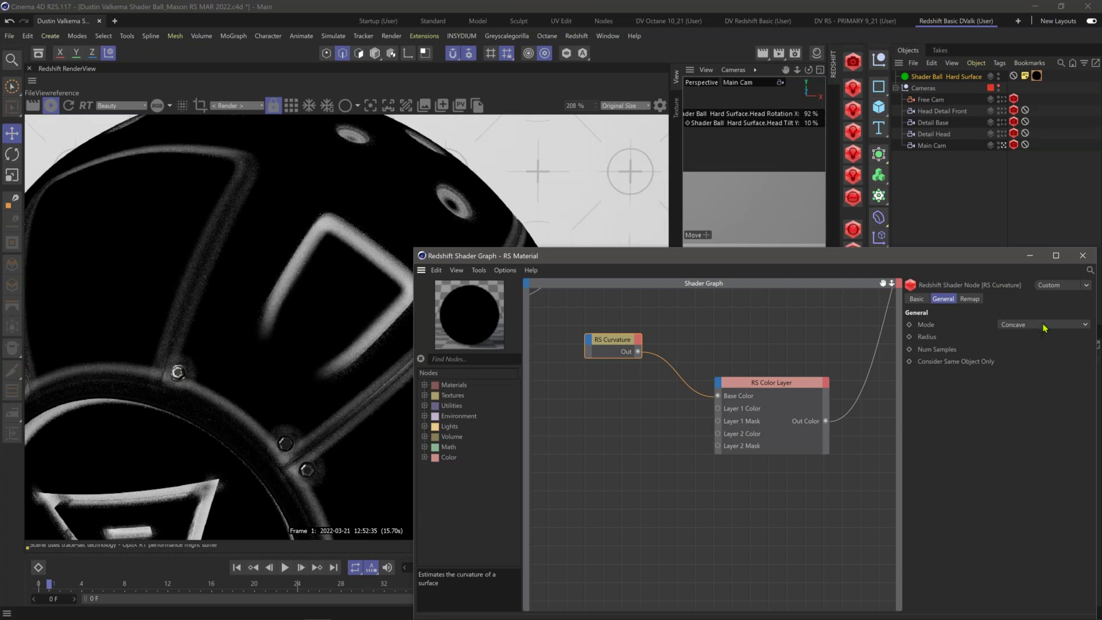
click(1043, 326)
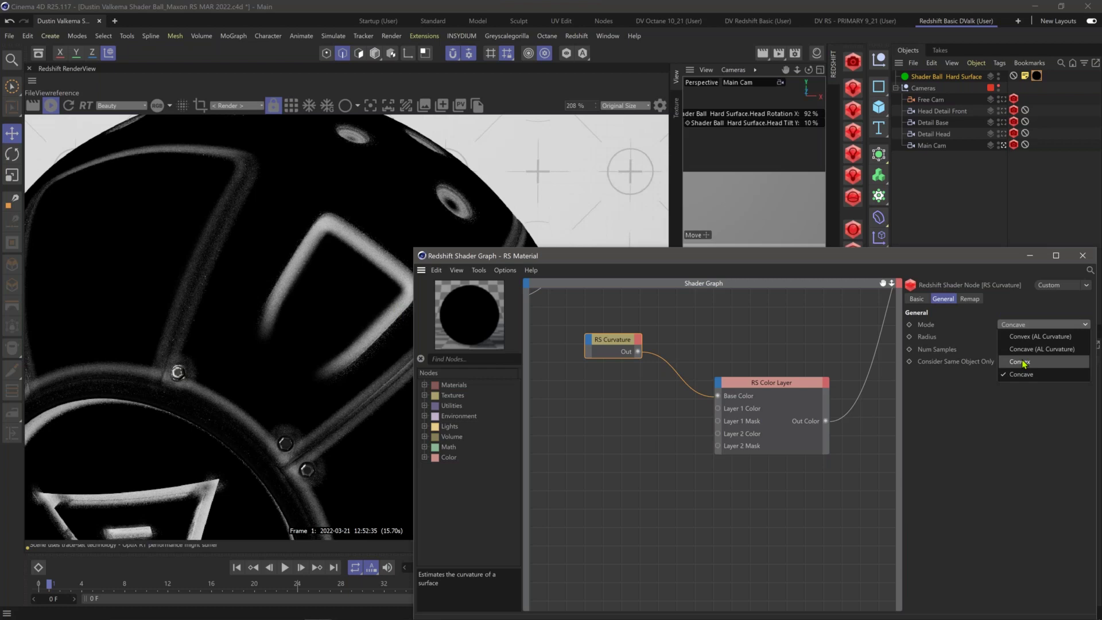
click(1022, 362)
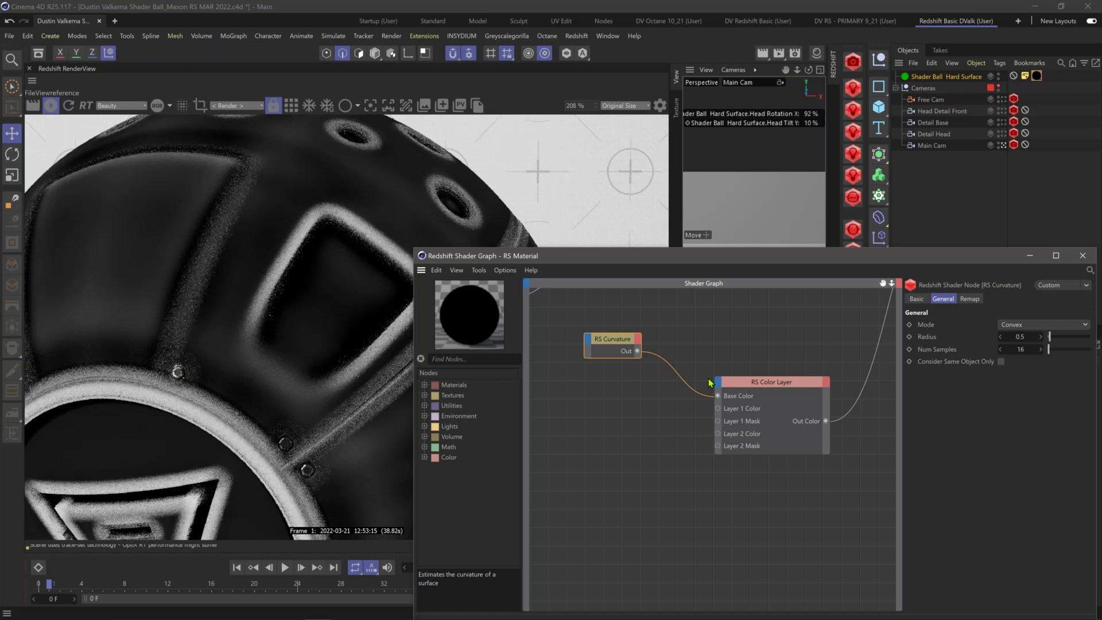
Step: Set the RS Curvature node's radius to 0.1
scroll(710, 383, up, 1)
click(1020, 336)
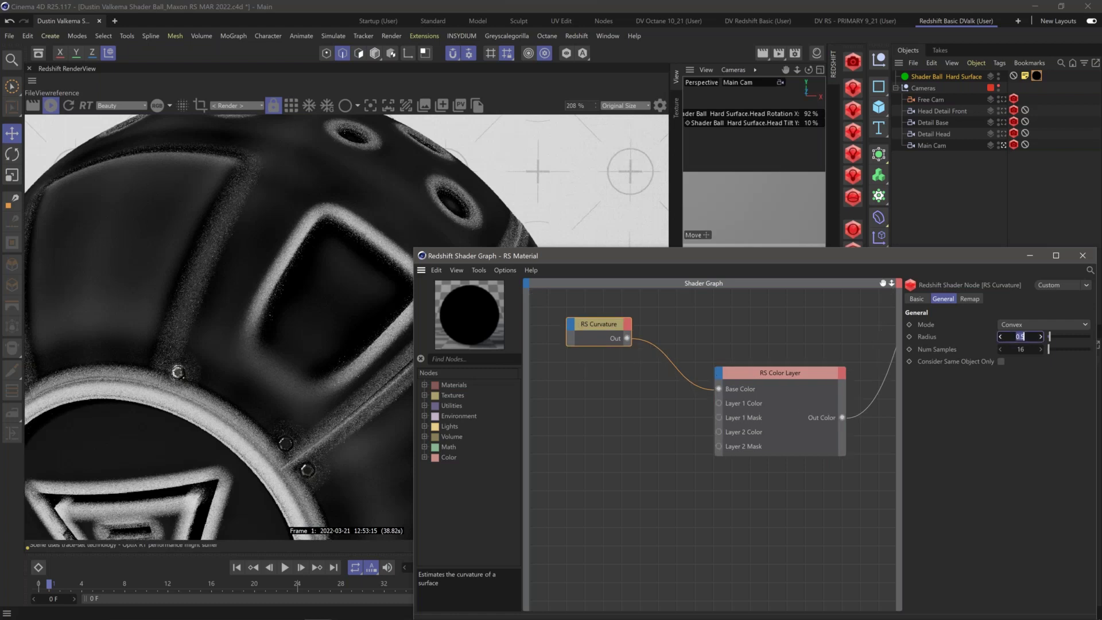
text(0.1)
key(Return)
Step: Reduce the RS Curvature radius to 0.01 and inspect the thin edge lines on the shader ball render
click(1005, 338)
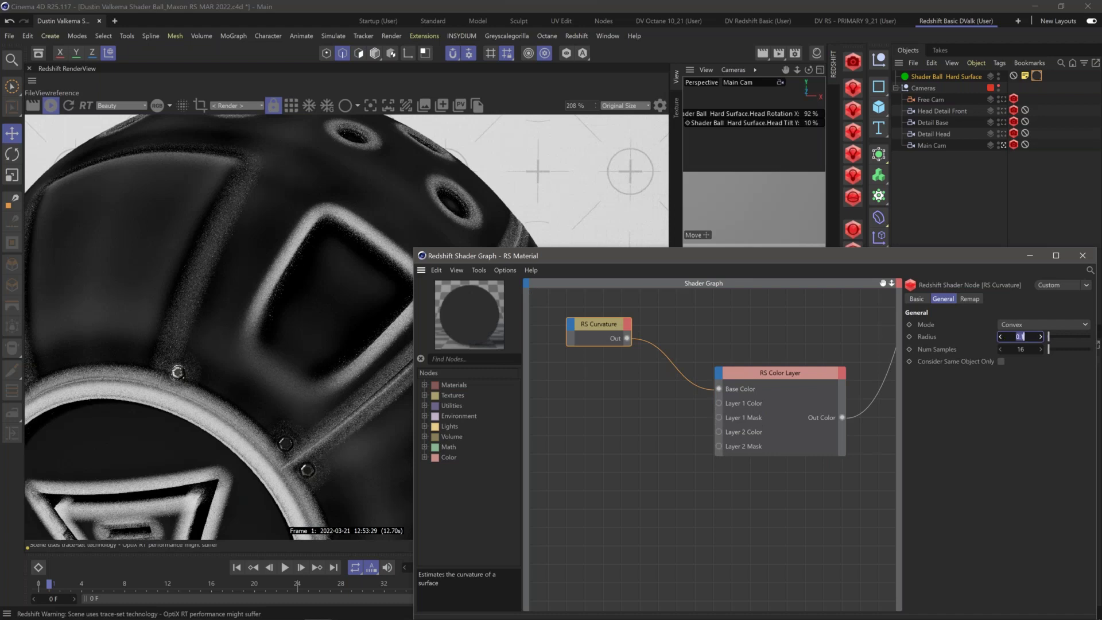
text(0)
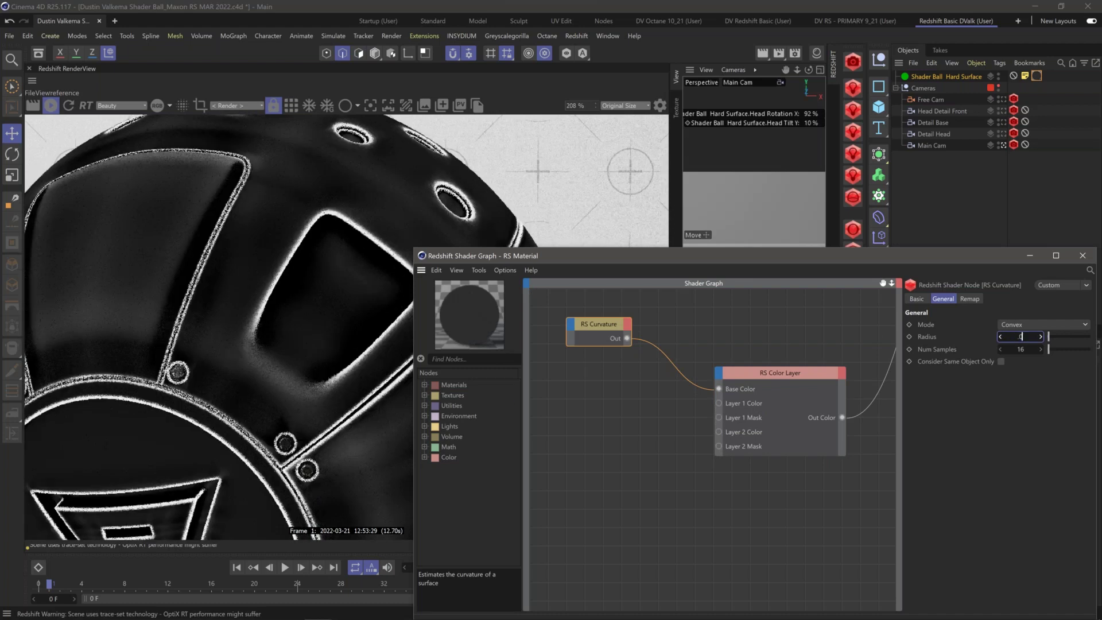
text(.01)
key(Return)
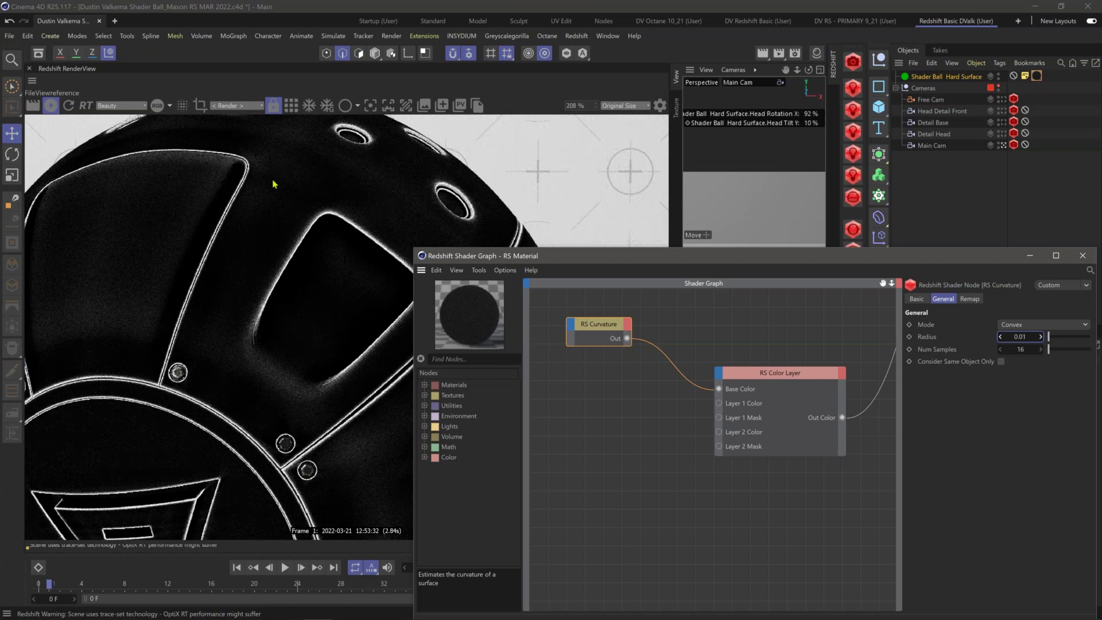
scroll(250, 372, up, 1)
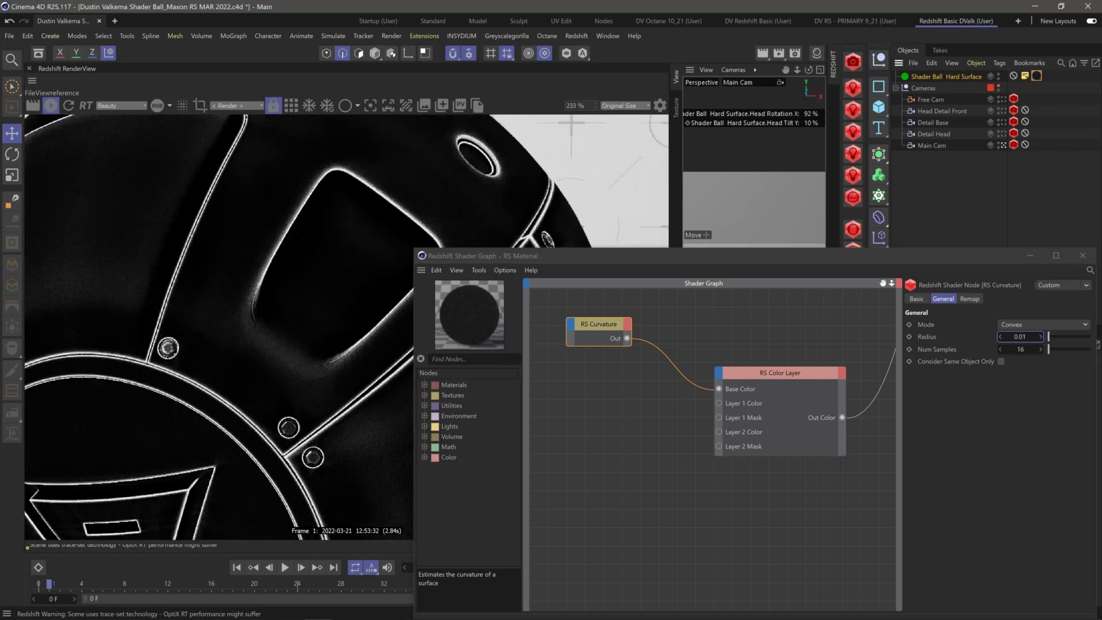
middle_drag(361, 342, 308, 308)
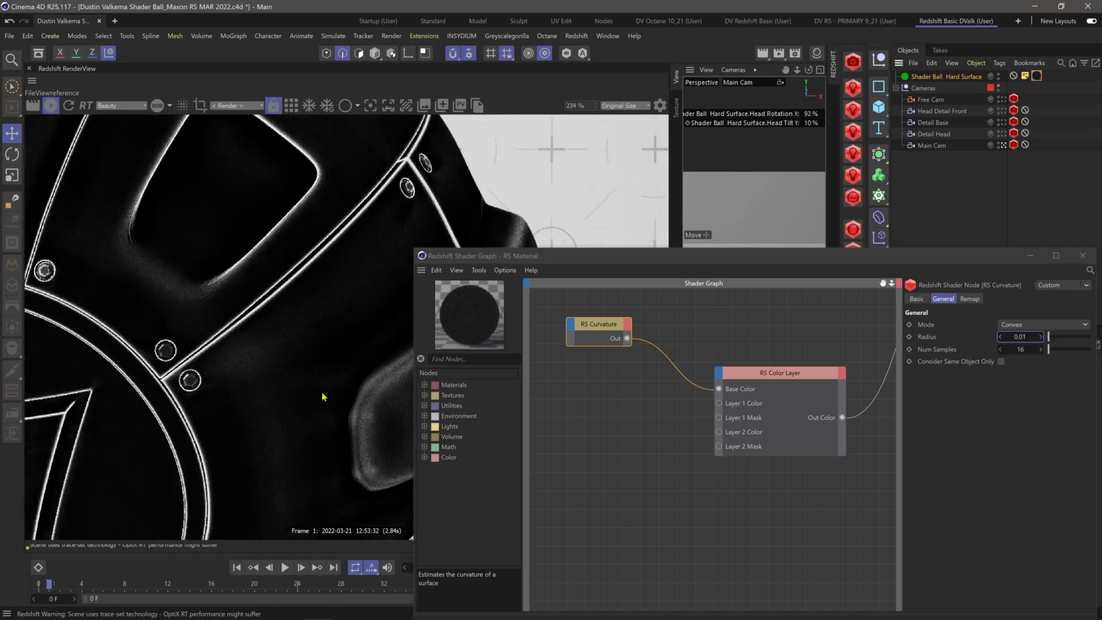
Step: Raise the minimum of the RS Curvature node's remap input range to 0.078
click(969, 299)
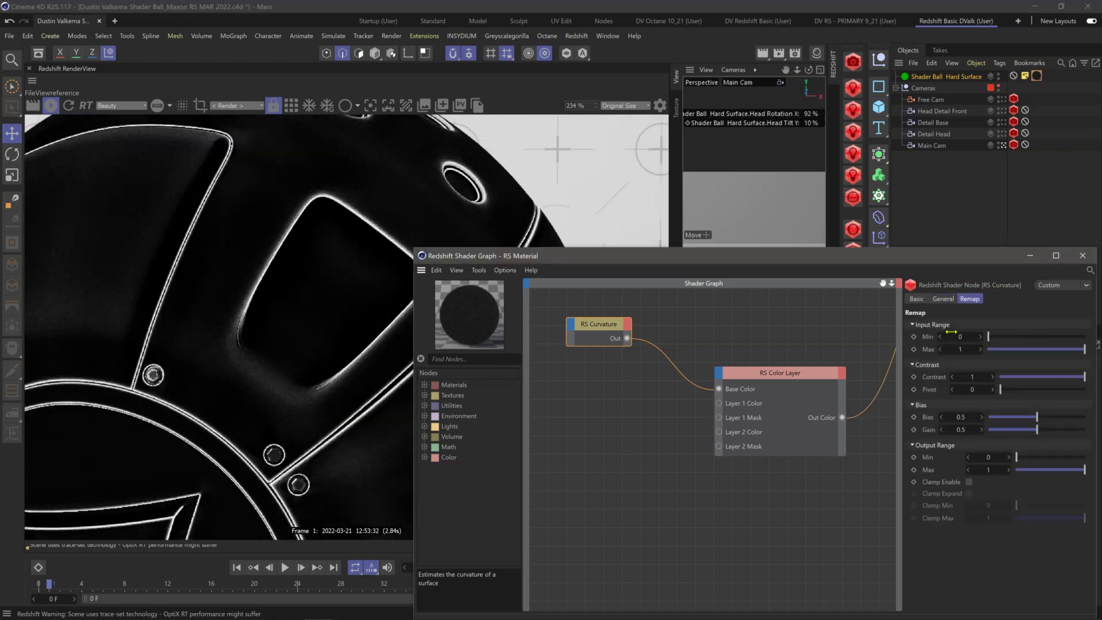
drag(988, 336, 995, 339)
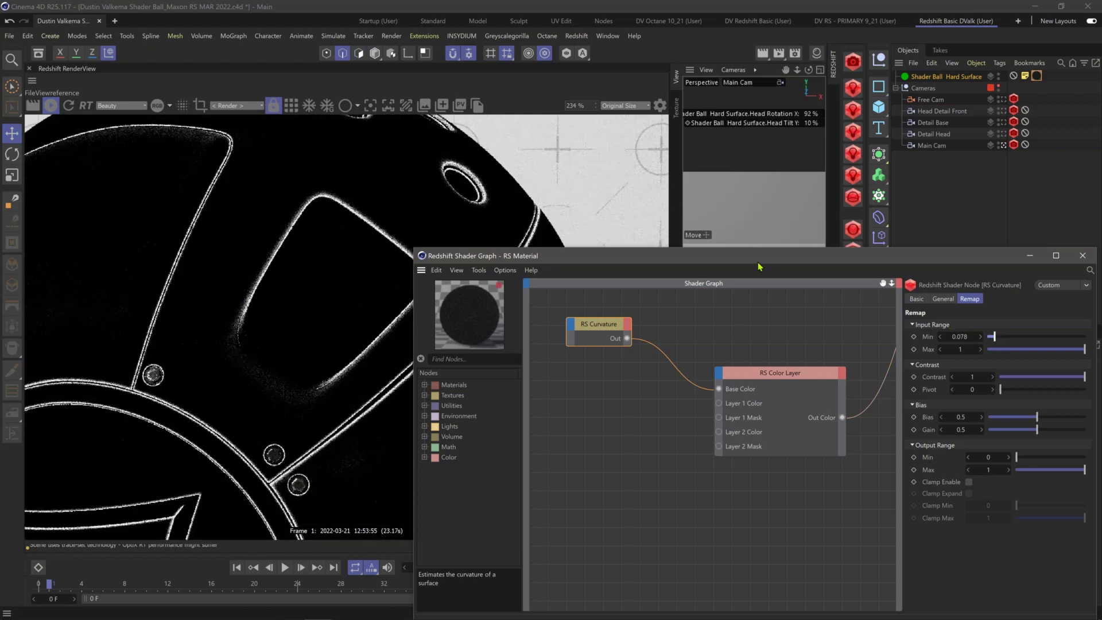
drag(759, 261, 772, 254)
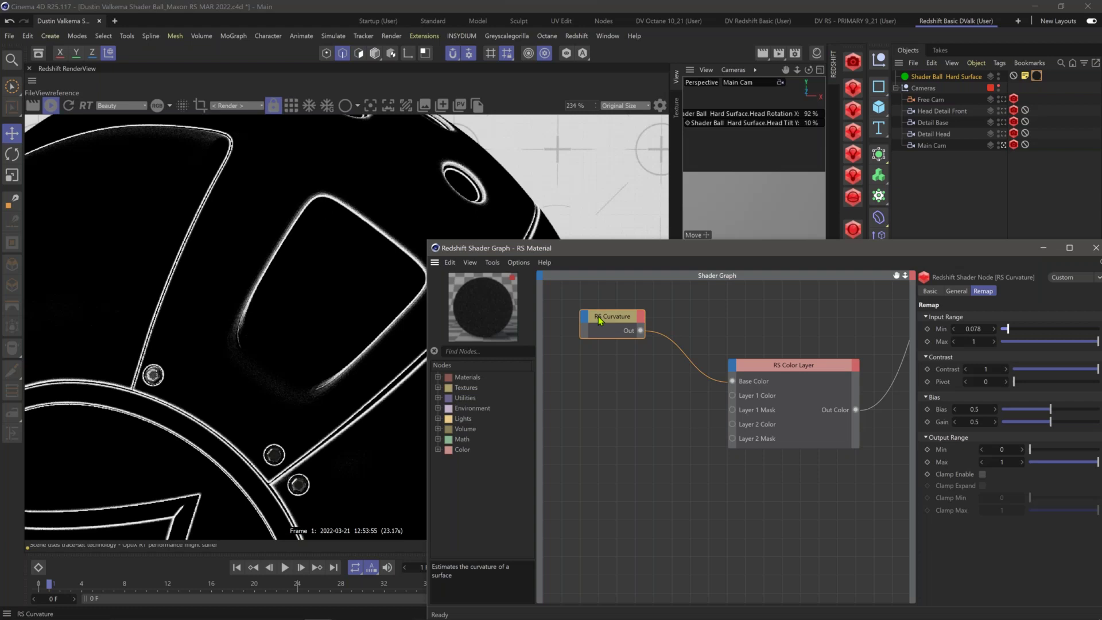
mouse_move(625, 319)
mouse_down()
mouse_move(621, 336)
mouse_move(620, 317)
mouse_up()
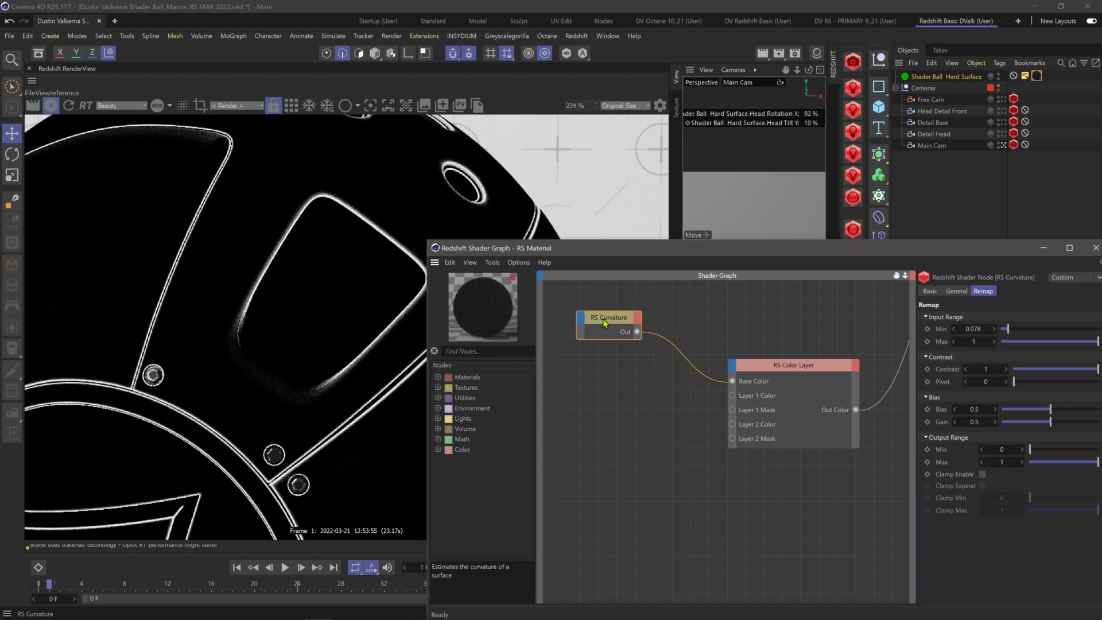
Step: Bring the Grunge Kit_DV_08.jpg image from Adobe Bridge into the shader graph as a texture node beside the RS Curvature node
click(957, 290)
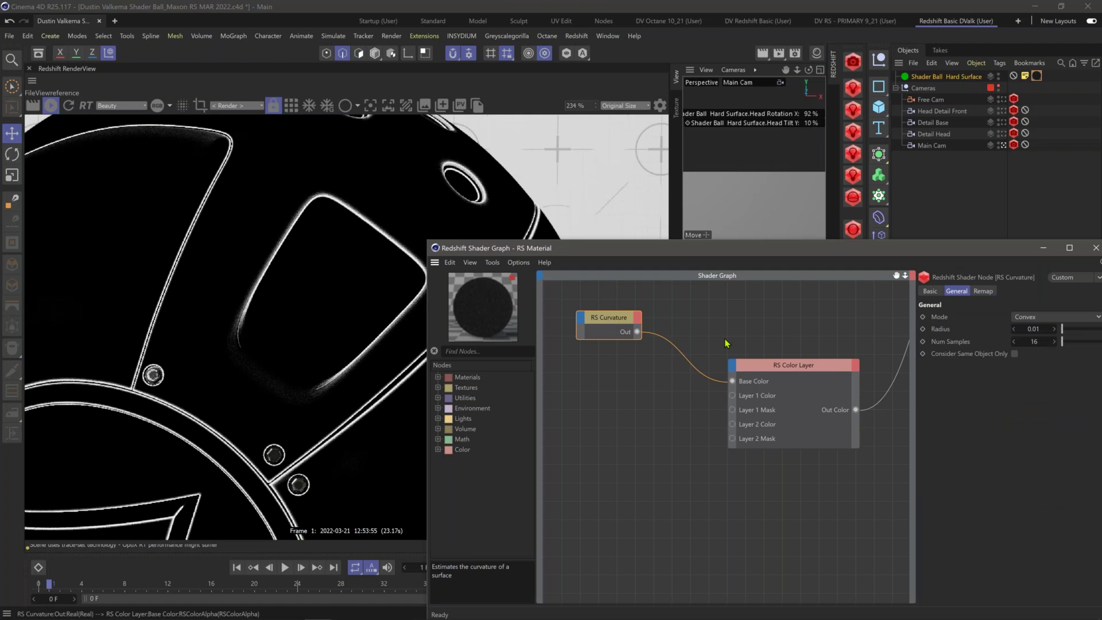
middle_drag(639, 319, 703, 322)
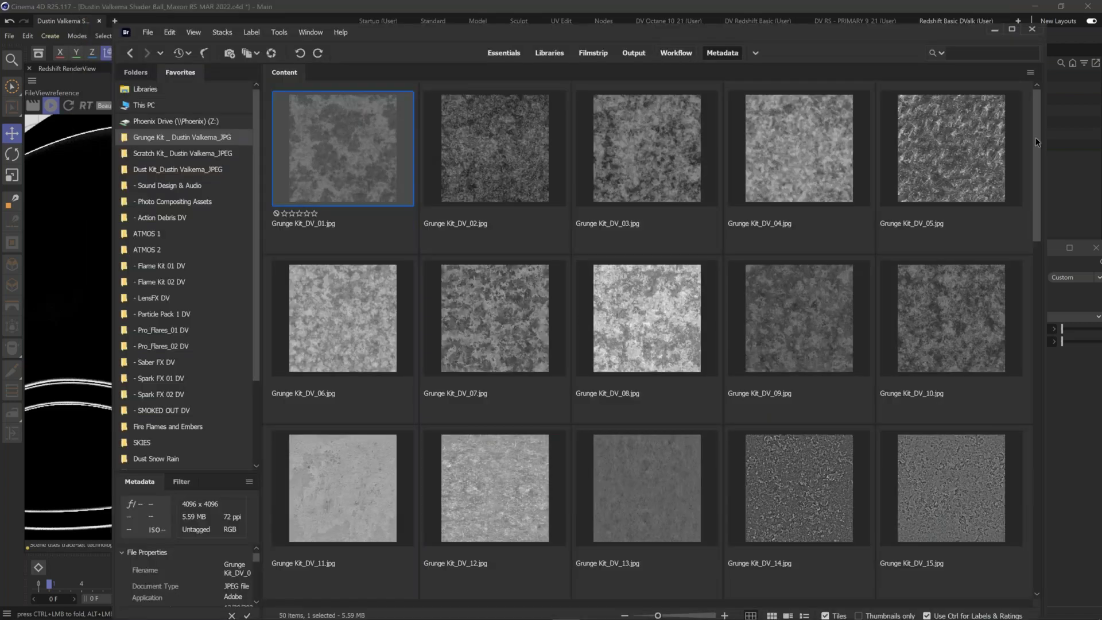
drag(1036, 142, 1029, 196)
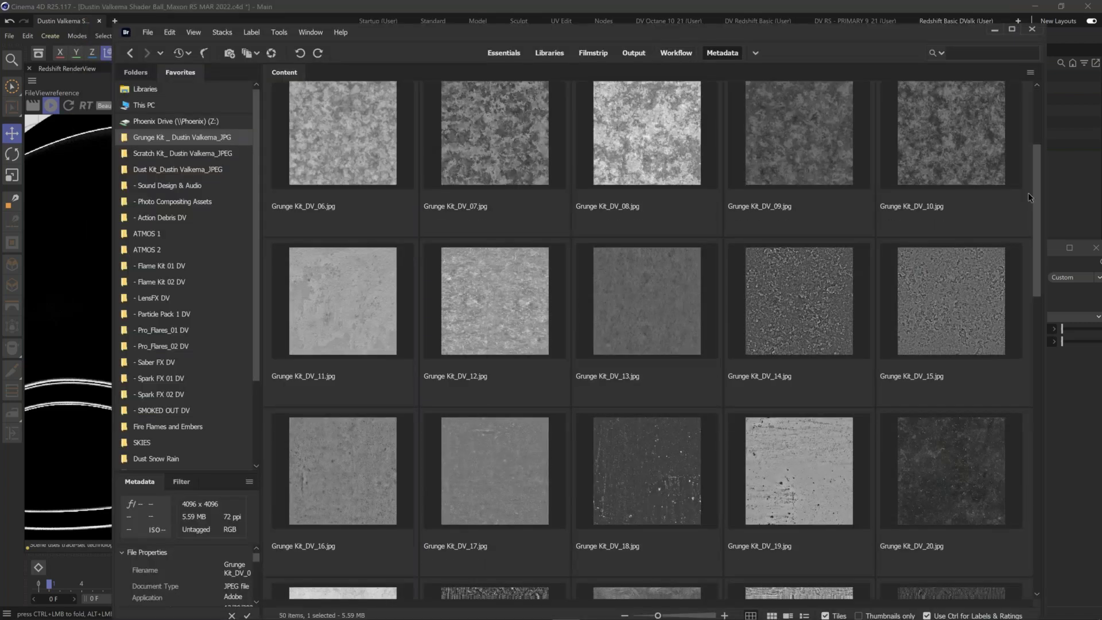
scroll(1028, 197, up, 2)
click(644, 303)
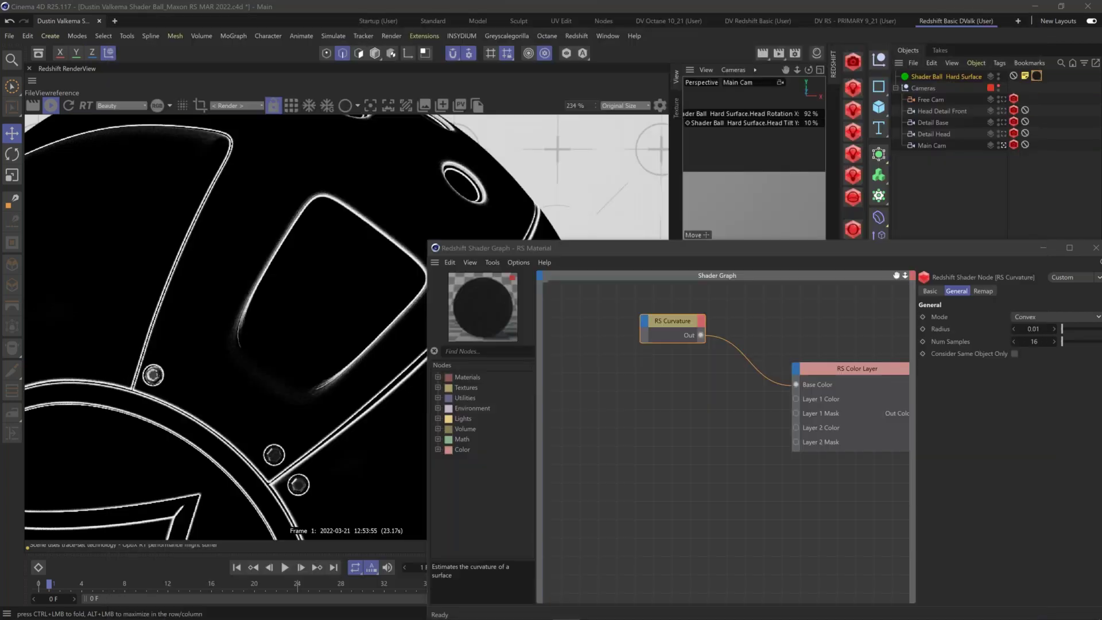
mouse_move(566, 373)
mouse_down()
mouse_move(574, 370)
mouse_move(557, 356)
mouse_up()
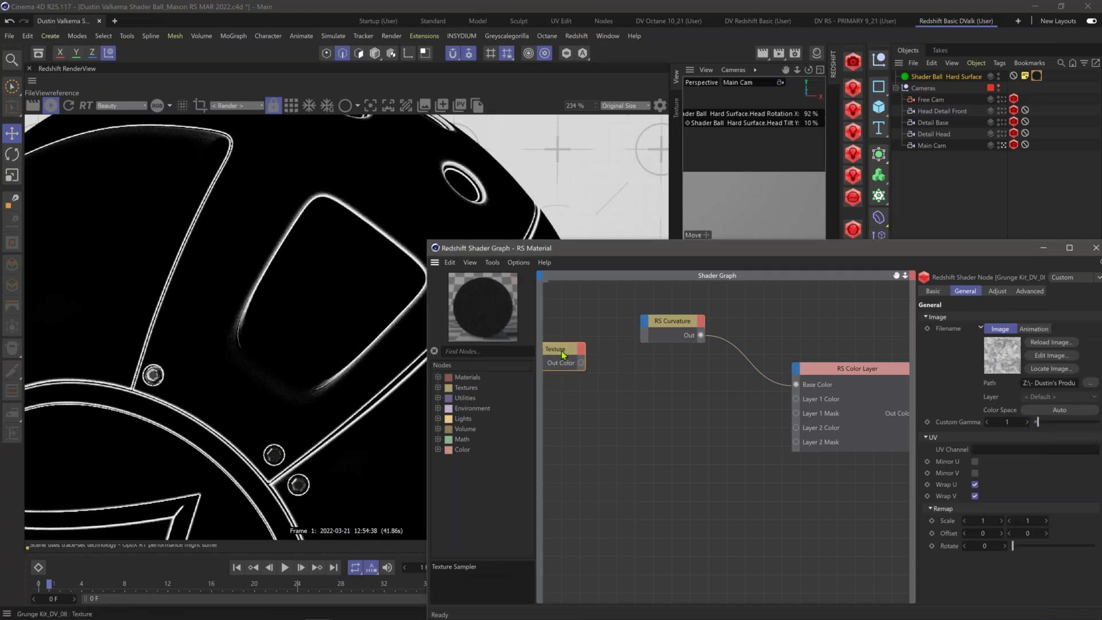
drag(562, 351, 562, 351)
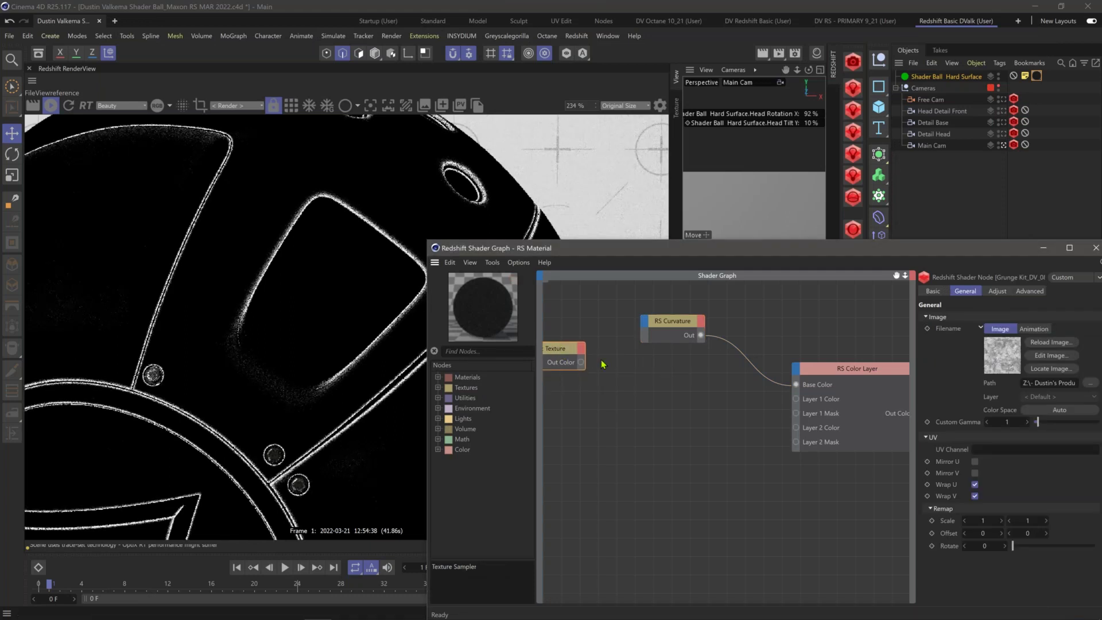
Step: Connect the grunge texture's Out Color to the RS Curvature node's Radius input
drag(580, 362, 658, 339)
mouse_move(660, 340)
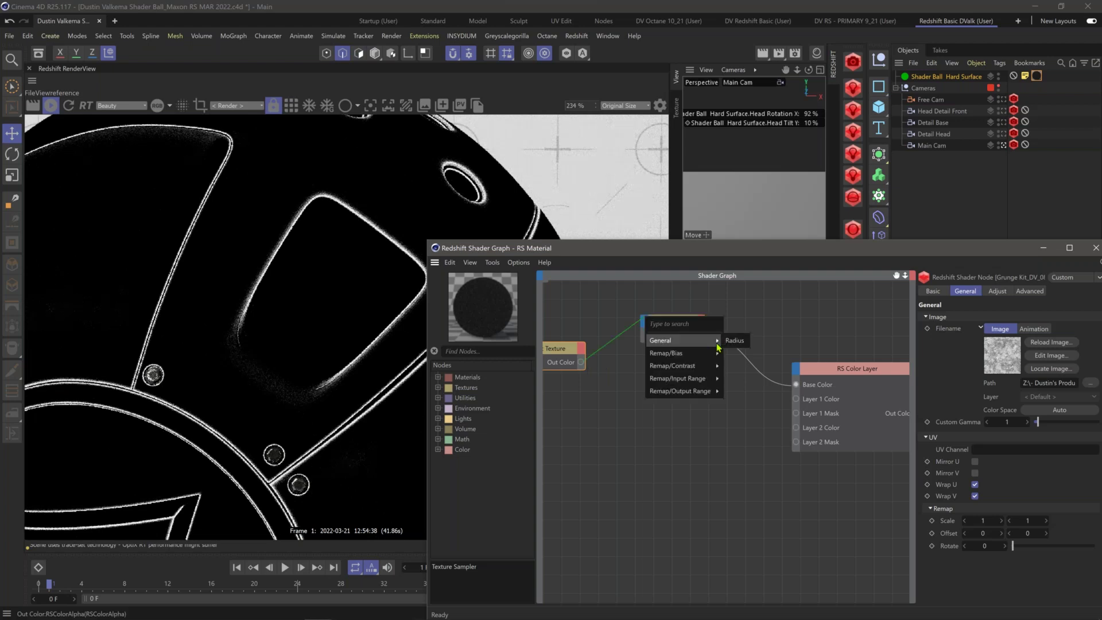
click(732, 343)
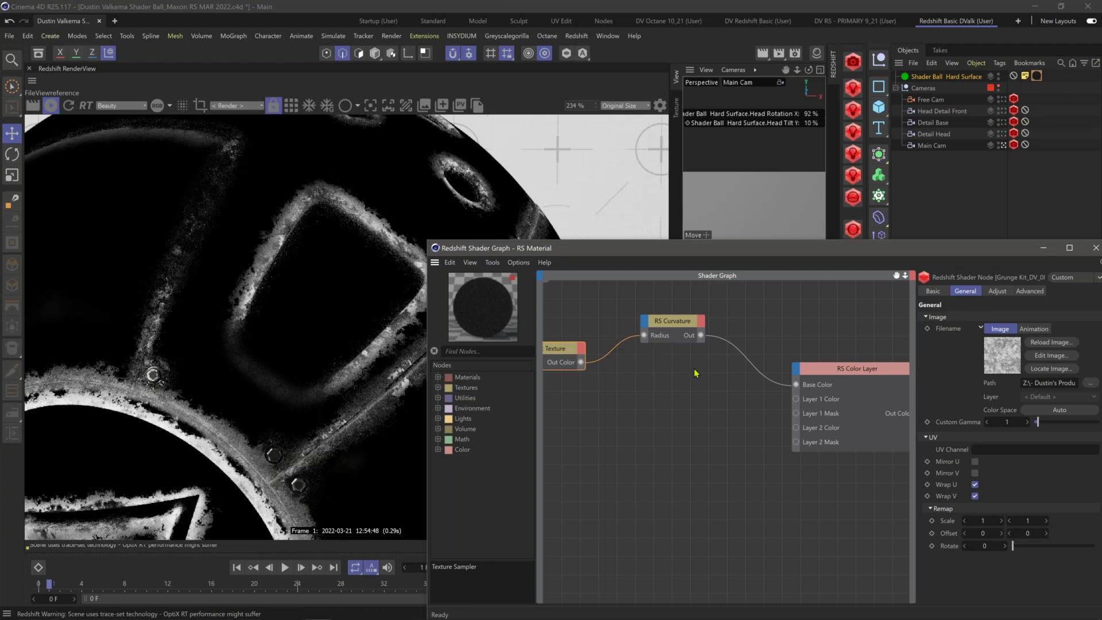
Step: Remove the connection between the grunge texture and the curvature radius, and select the RS Curvature node
click(615, 347)
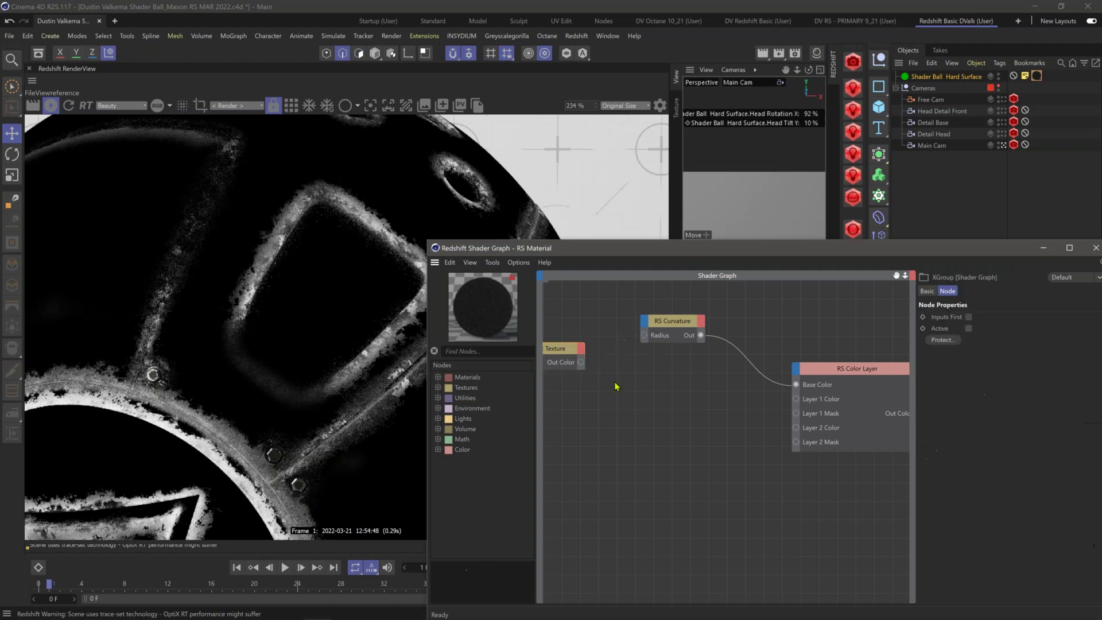
click(681, 322)
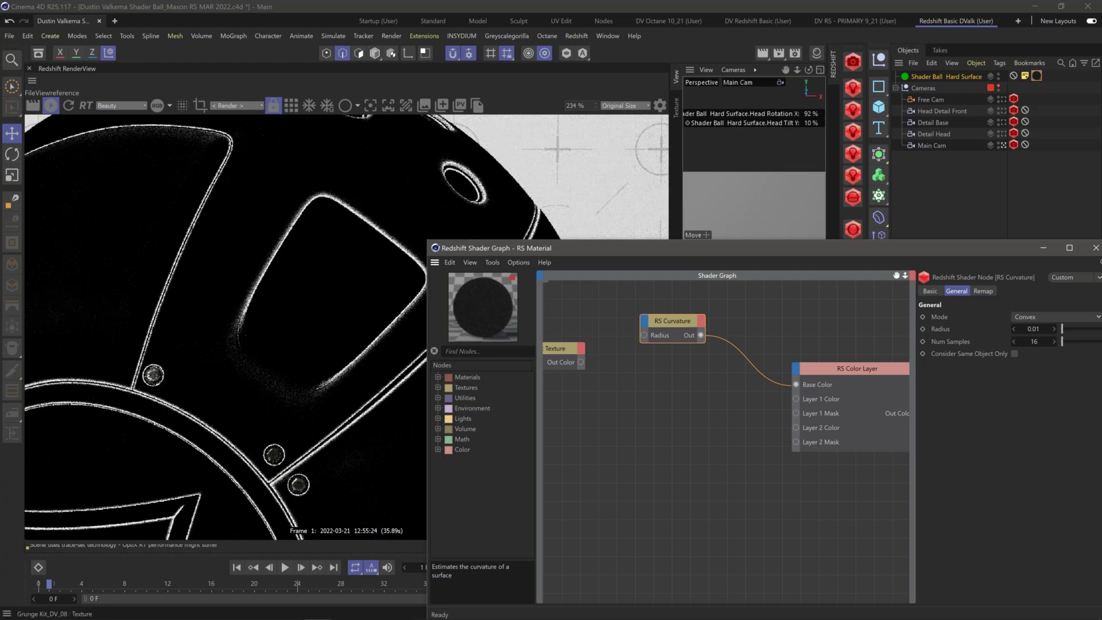
Step: Feed the grunge texture into the RS Color Layer's Layer 1 Color and enable Layer 1 with the Multiply blend mode
click(564, 348)
drag(566, 365, 797, 399)
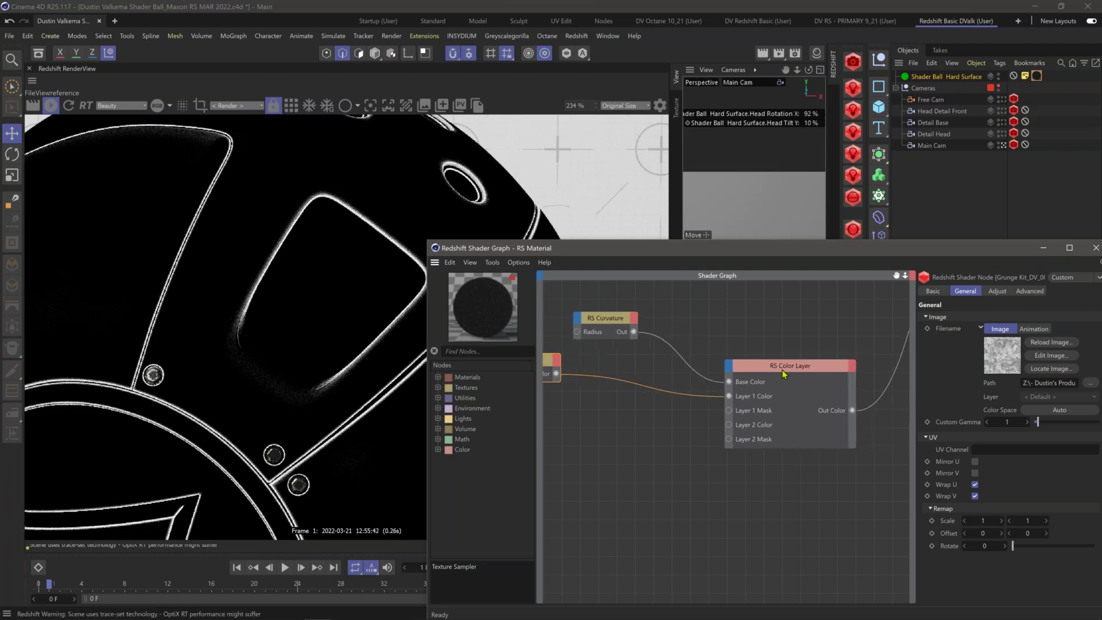
click(779, 380)
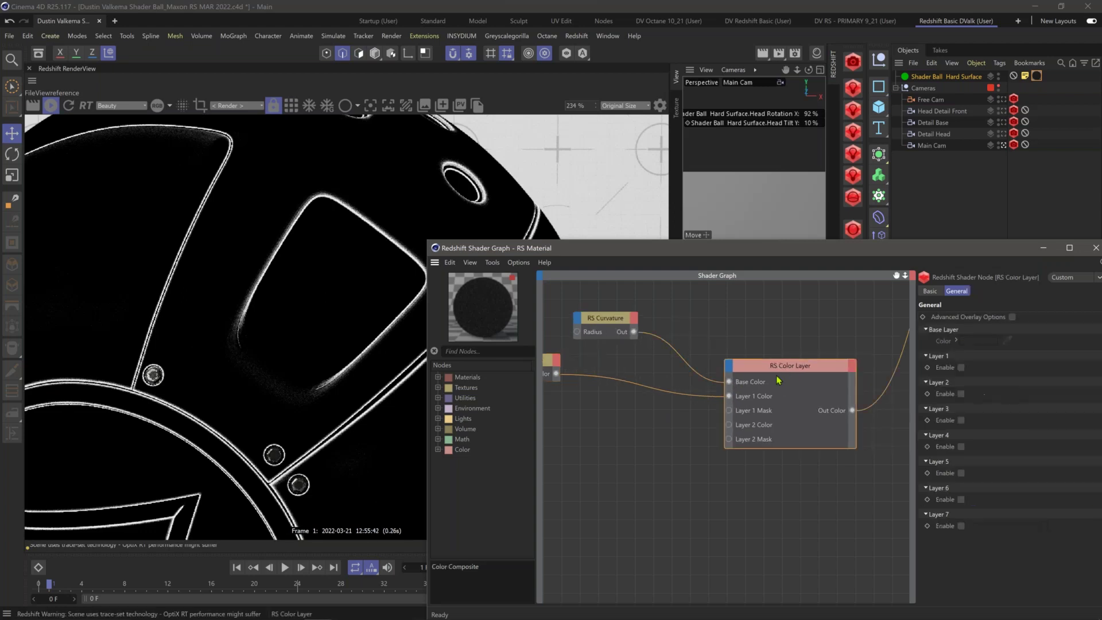
click(960, 367)
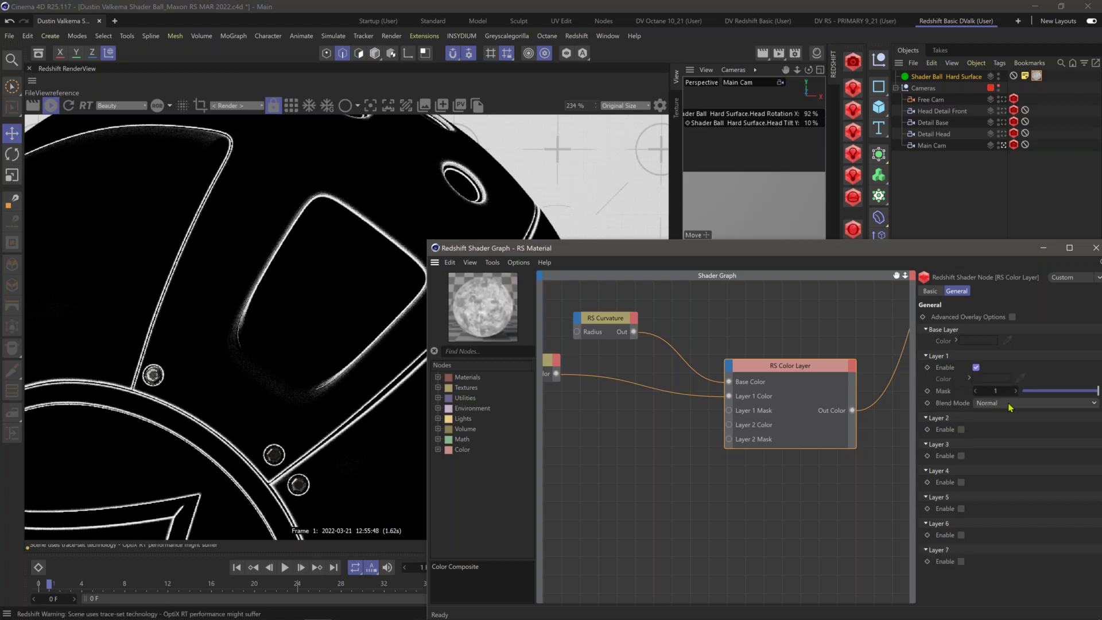
click(1010, 404)
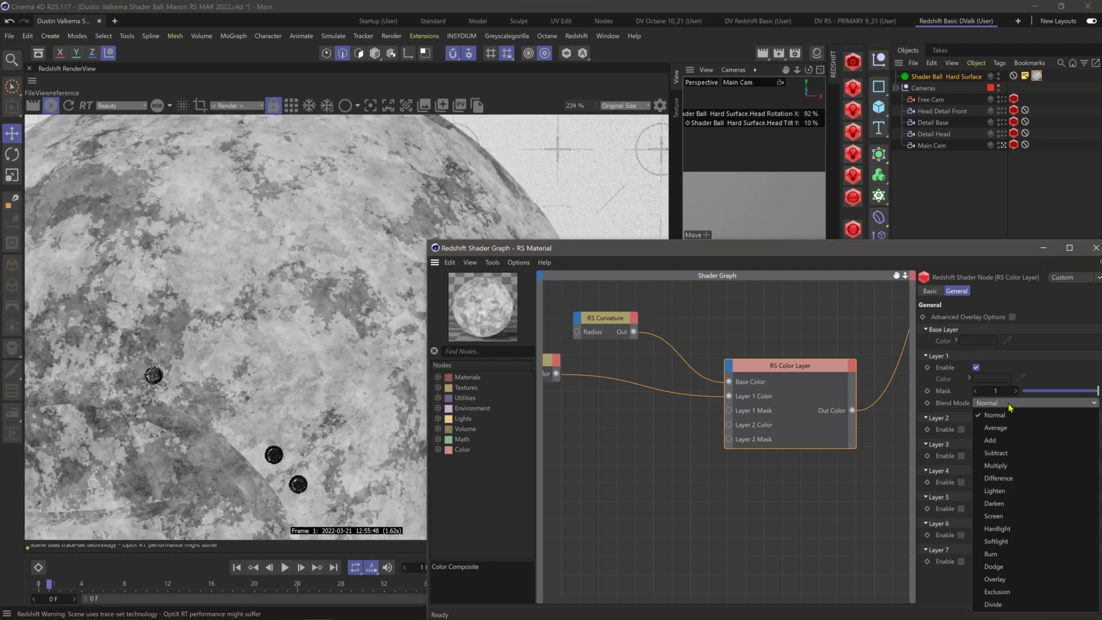
click(995, 466)
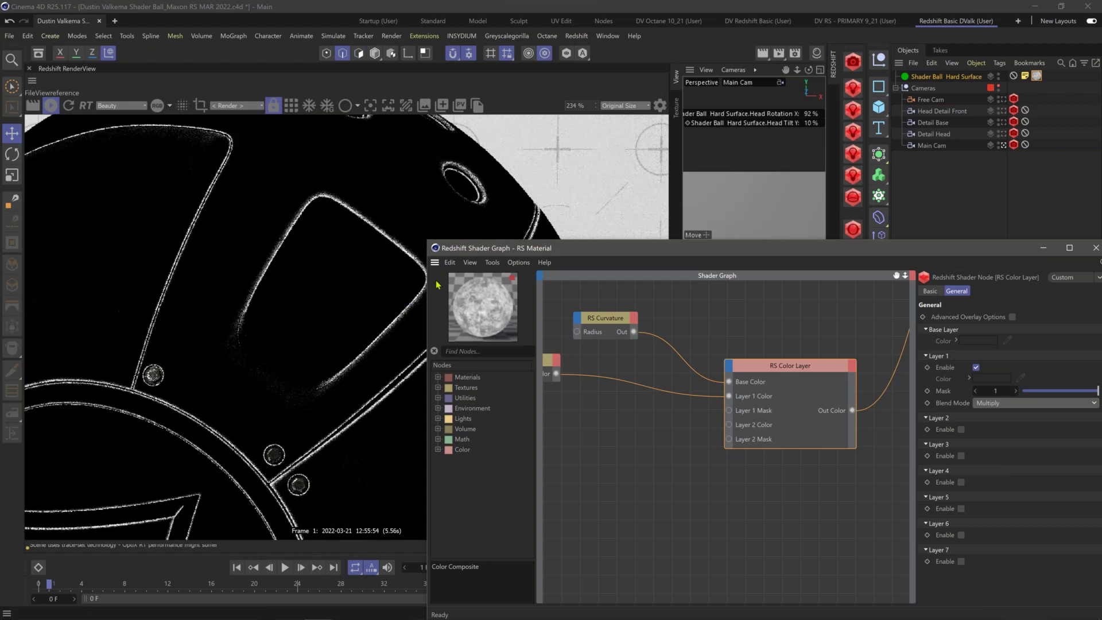
Step: Insert an RS Ramp node between the grunge texture's Out Color and the RS Color Layer's Layer 1 Color
middle_drag(654, 379, 675, 346)
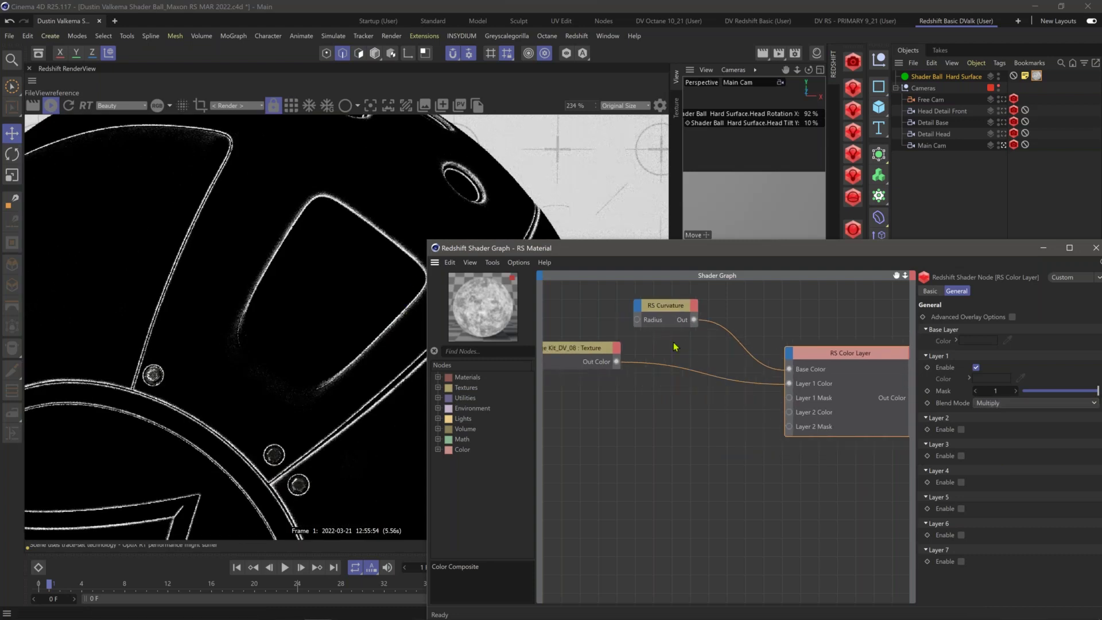
click(674, 346)
key(Tab)
text(ramp)
key(Return)
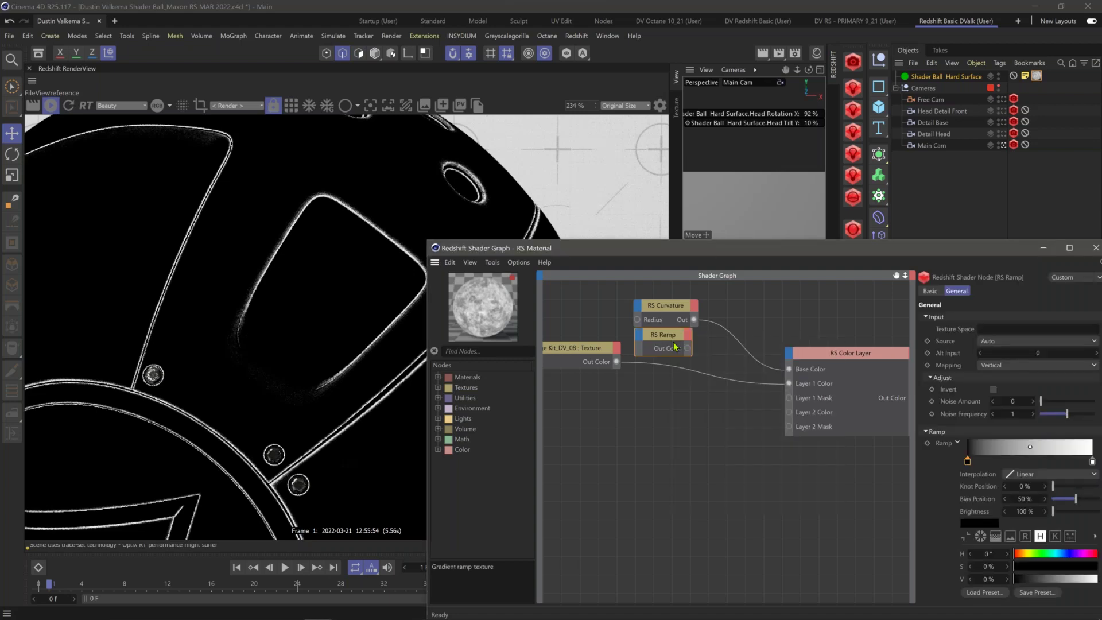
drag(674, 346, 682, 394)
drag(618, 363, 789, 384)
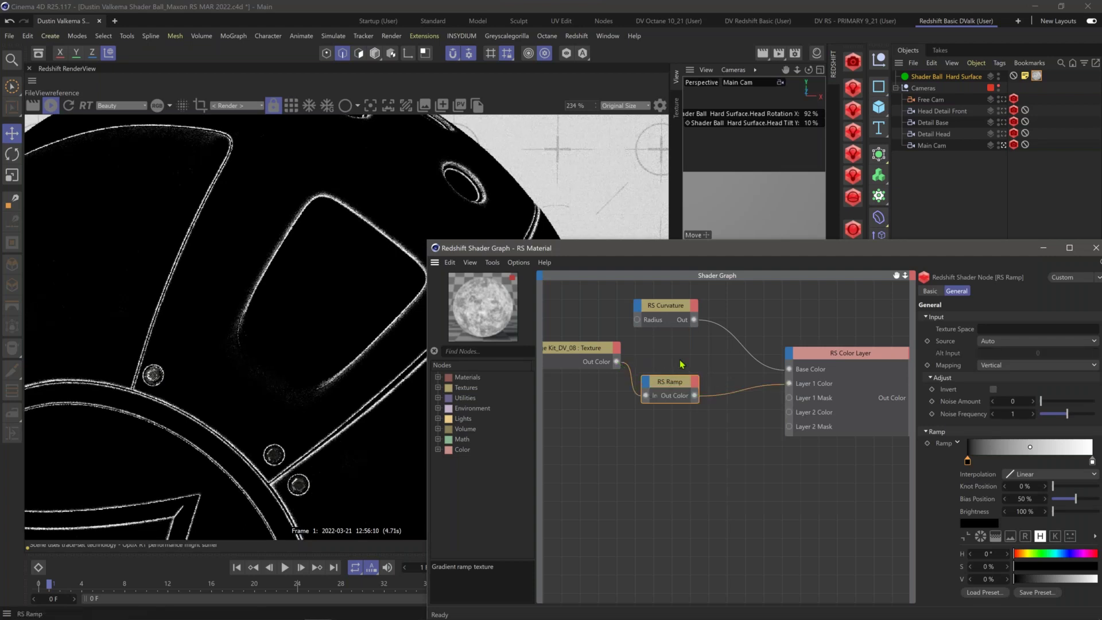
drag(664, 384, 676, 357)
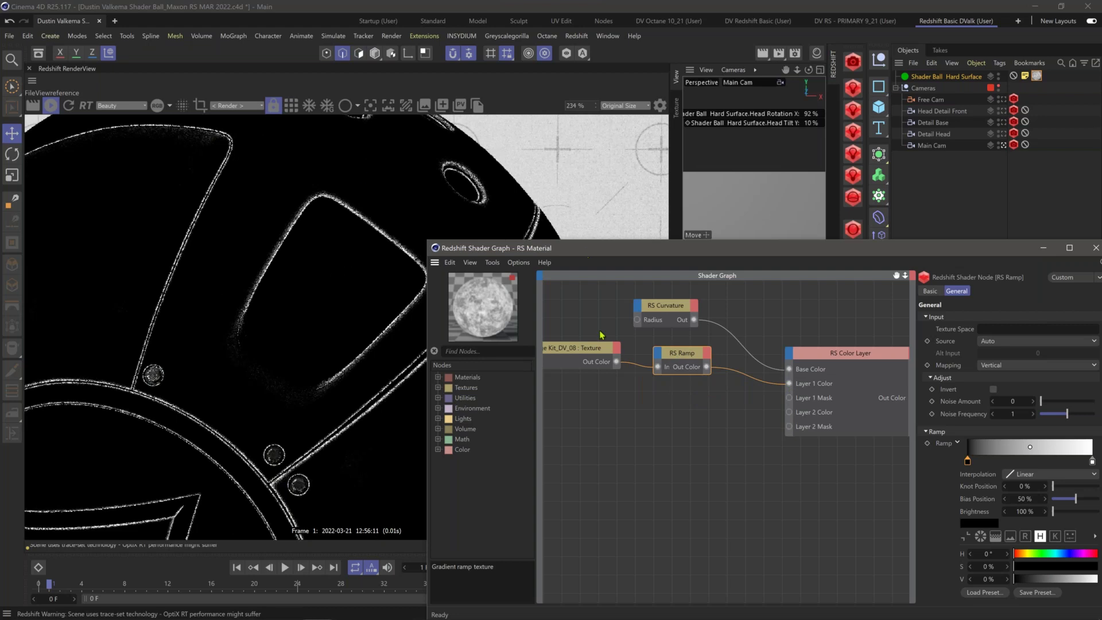
Step: Make Free Cam the active camera and orbit around the shader ball's head to view its panel edges
drag(584, 253, 611, 381)
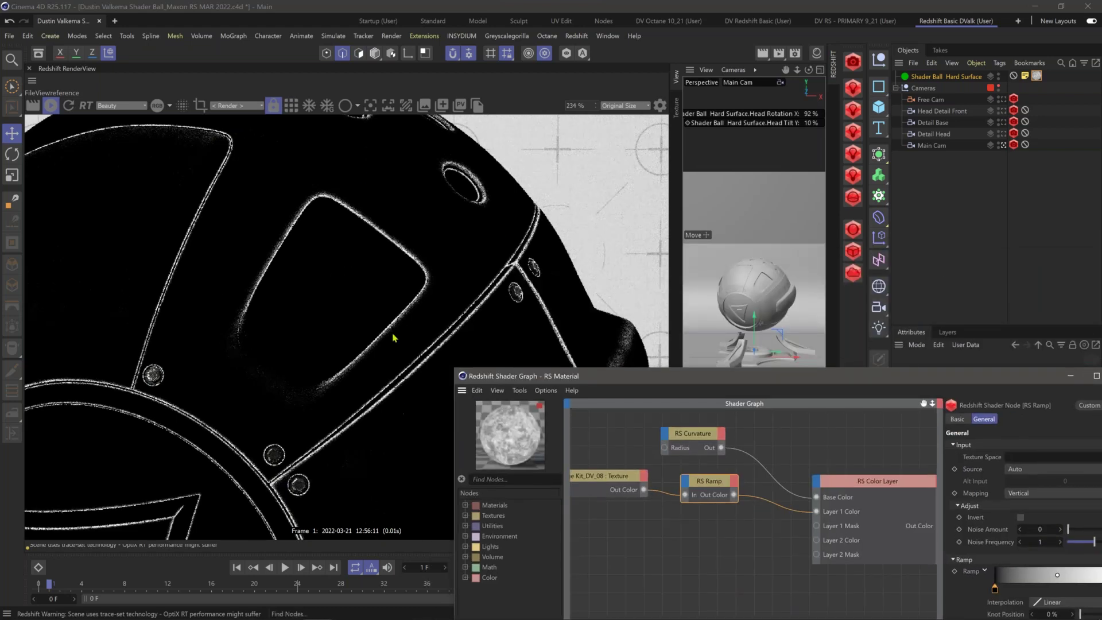
click(374, 239)
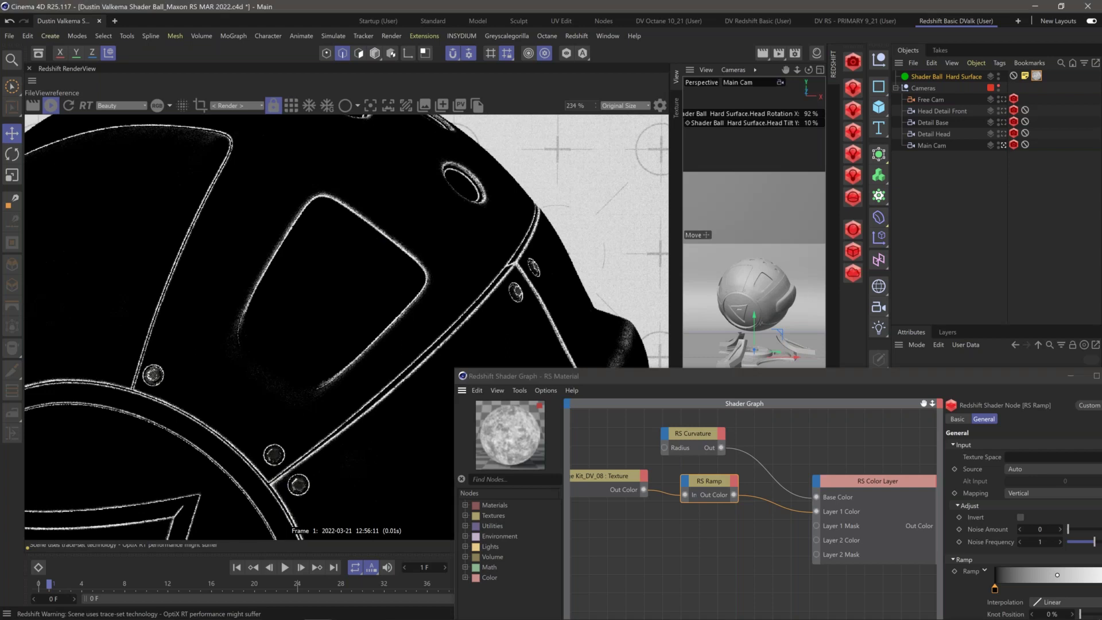
scroll(373, 239, down, 1)
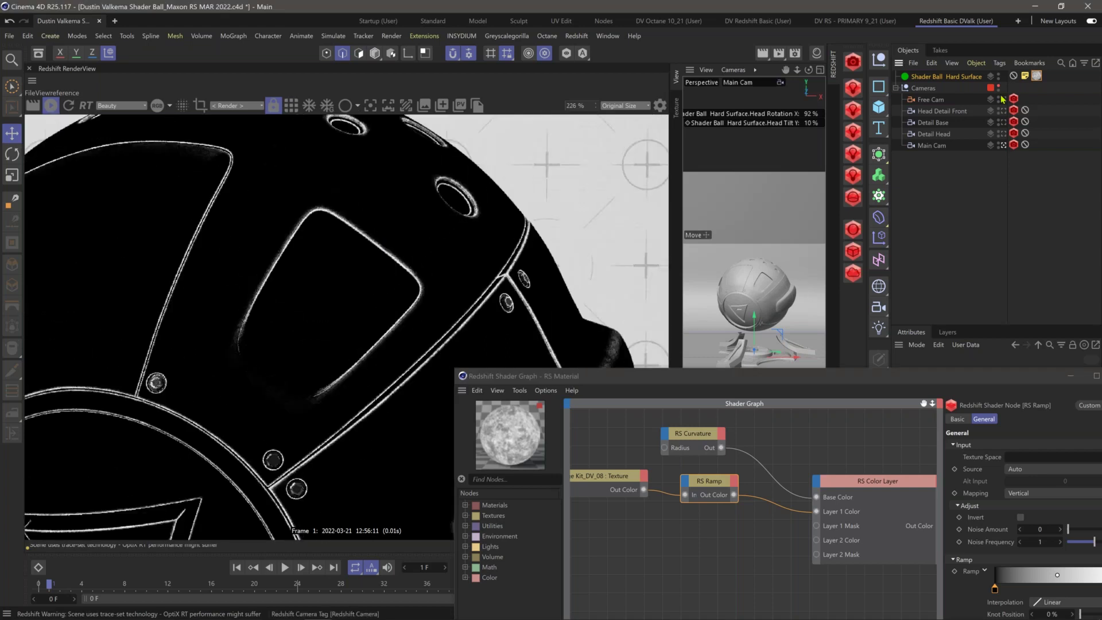
click(1001, 100)
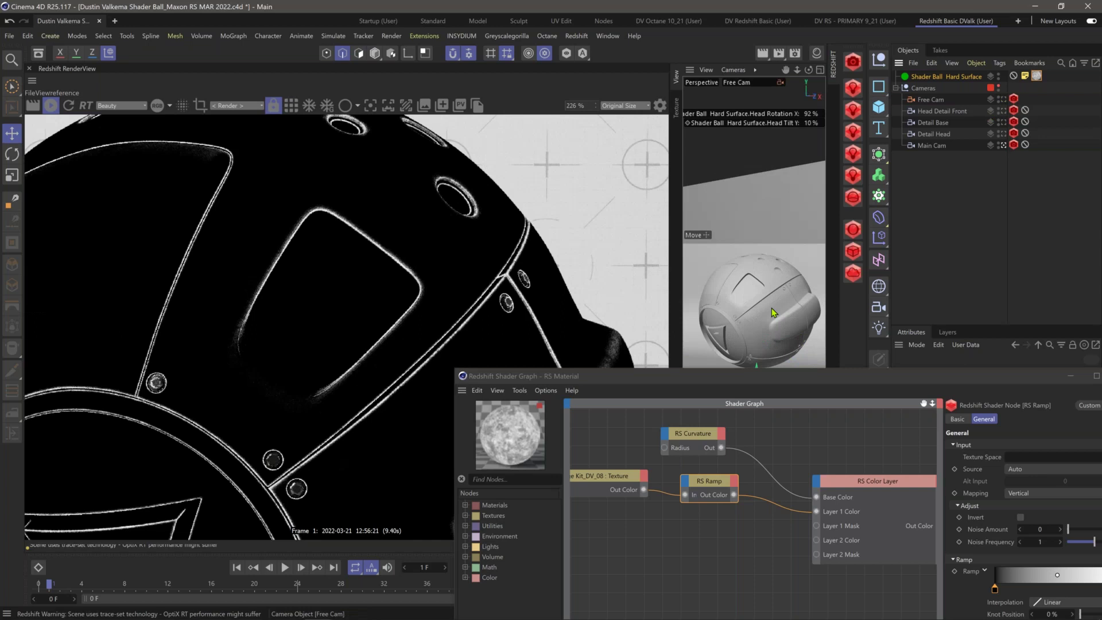
mouse_move(789, 301)
alt+mouse_down()
mouse_move(836, 308)
mouse_move(807, 305)
alt+mouse_up()
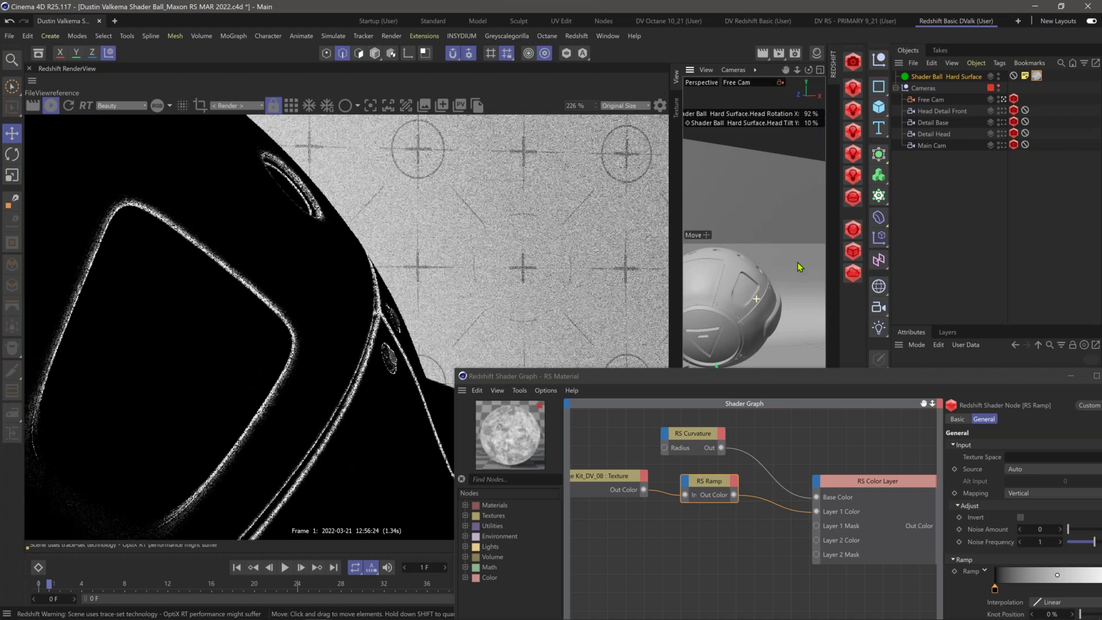
alt+drag(724, 308, 751, 297)
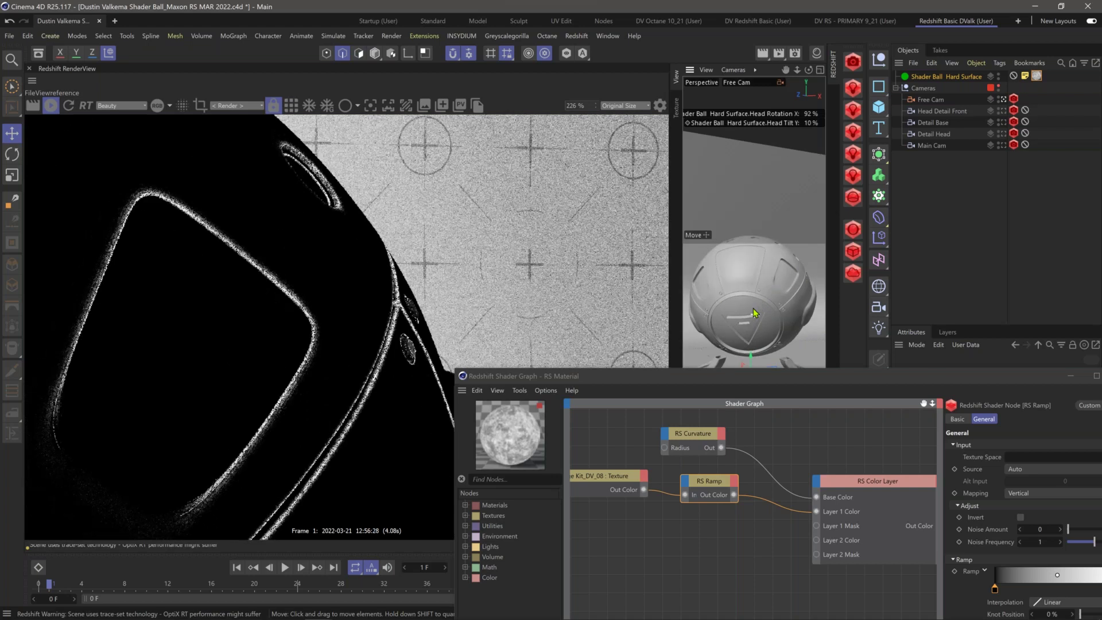
alt+drag(753, 313, 718, 317)
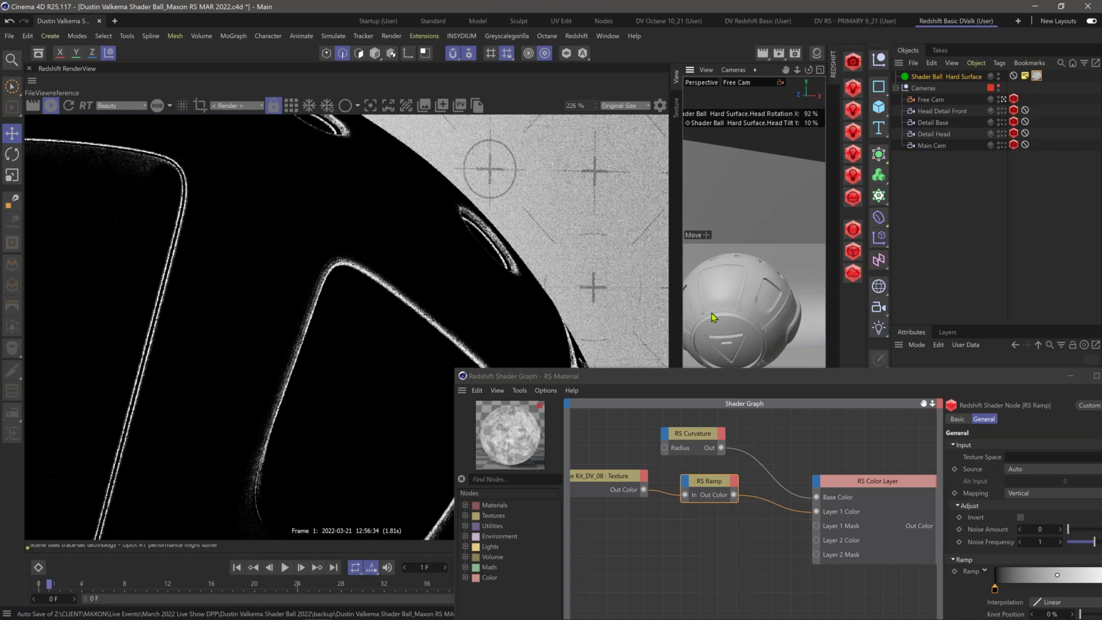
alt+drag(711, 317, 732, 316)
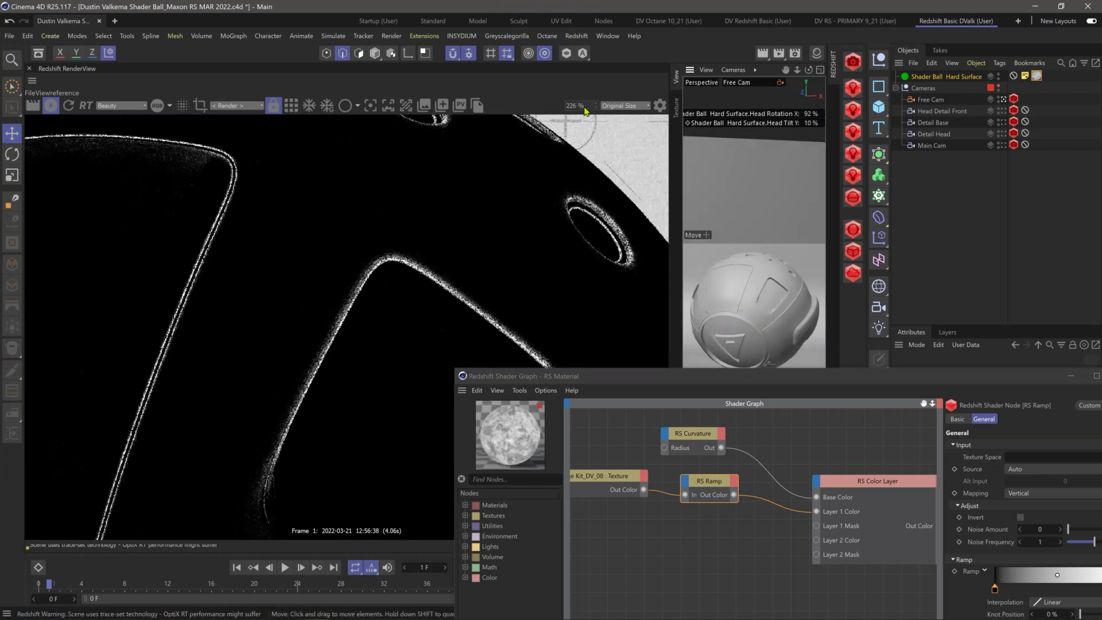
Step: Set the render zoom to 100%, dolly Free Cam back from the shader ball, and examine the edge mask up close
click(577, 106)
text(100)
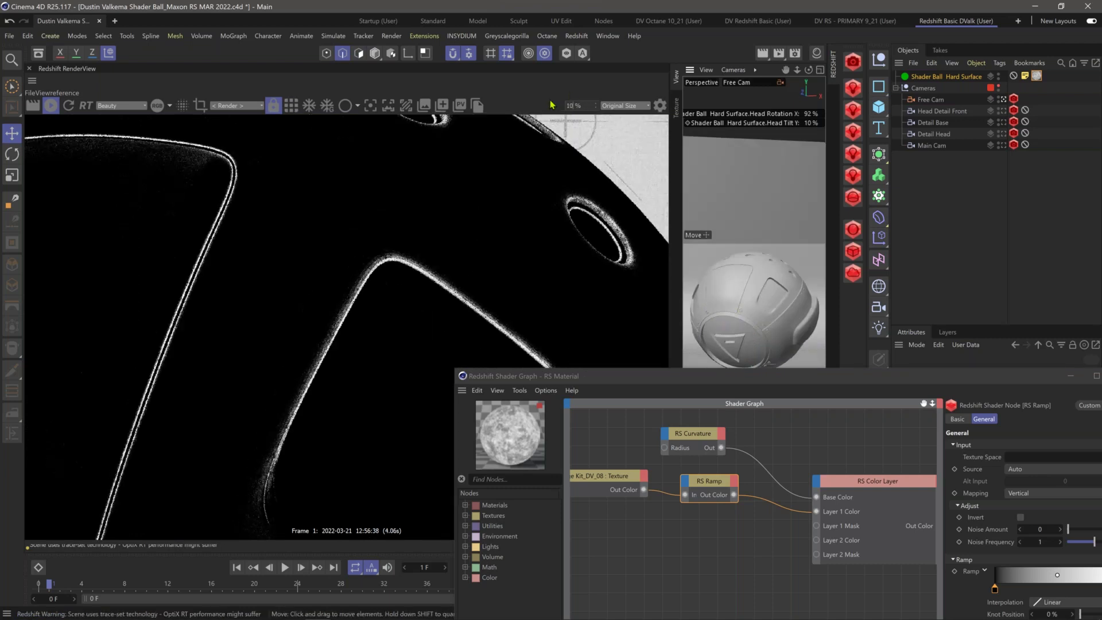
key(Return)
drag(336, 359, 349, 244)
mouse_move(768, 305)
alt+right_down()
mouse_move(828, 304)
mouse_move(783, 310)
alt+right_up()
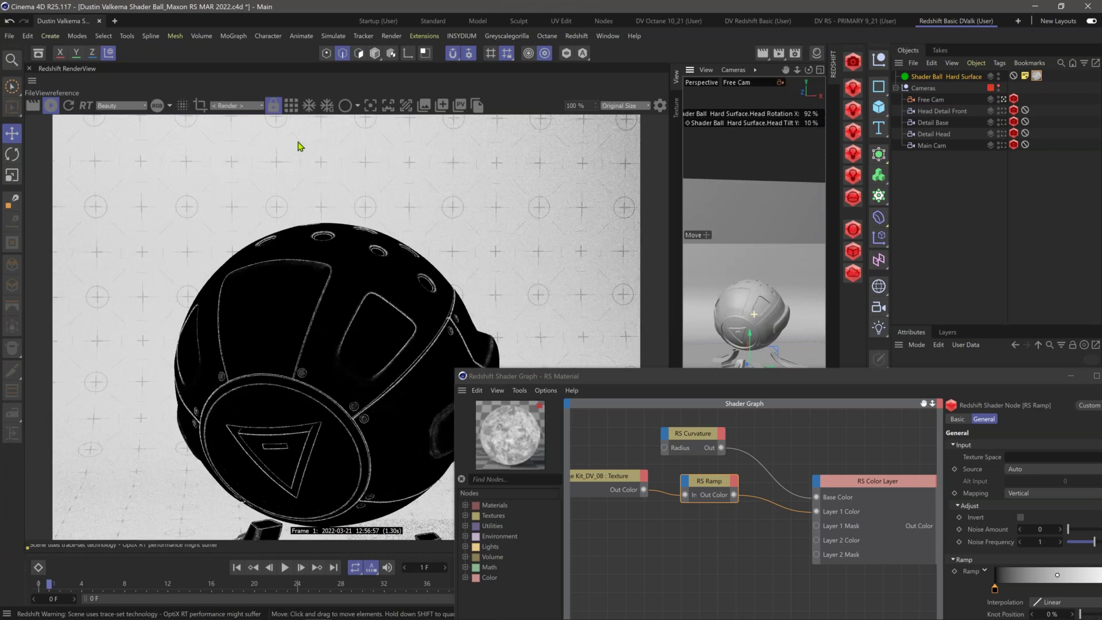
scroll(311, 251, up, 1)
scroll(310, 251, up, 10)
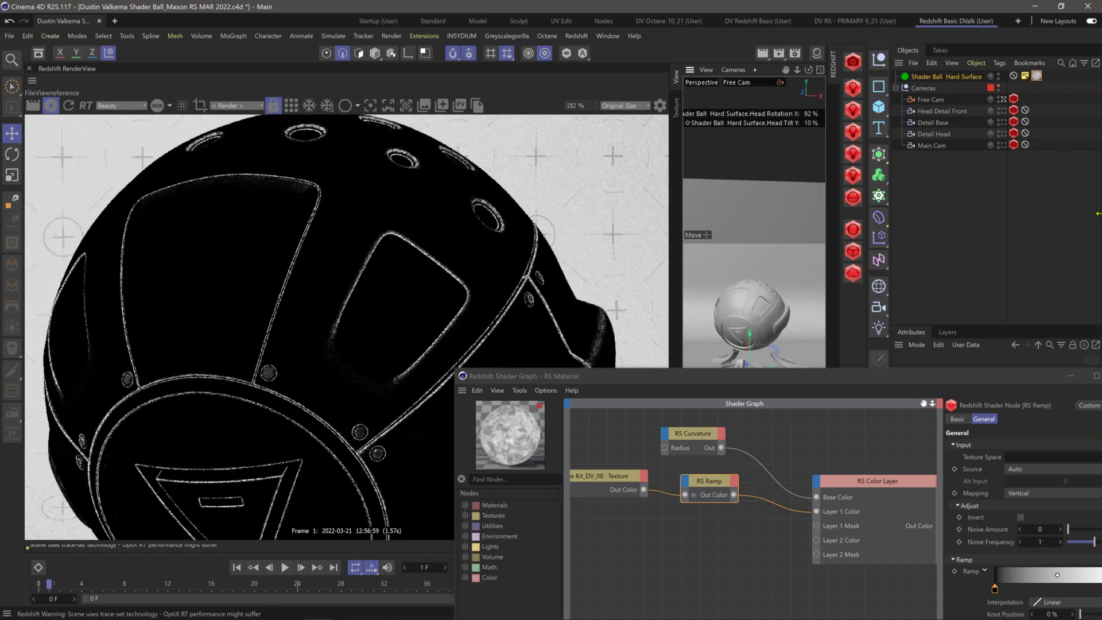
middle_drag(297, 340, 359, 278)
middle_drag(238, 342, 271, 302)
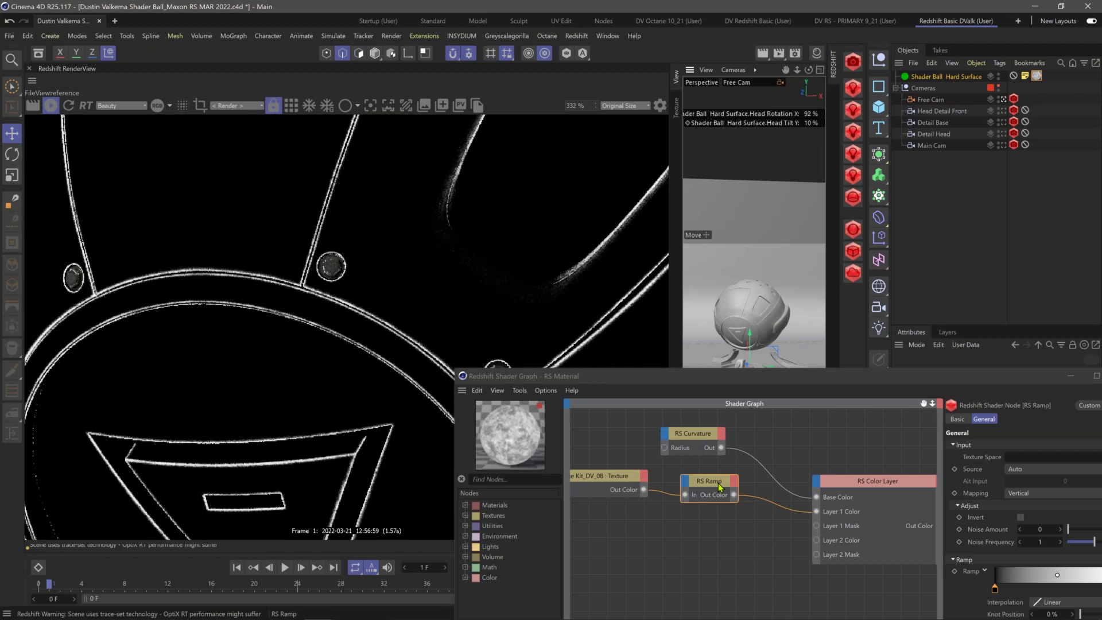
Step: Move the RS Ramp's black knot to 45.622% to break up the grunge on the edges
drag(805, 388, 770, 272)
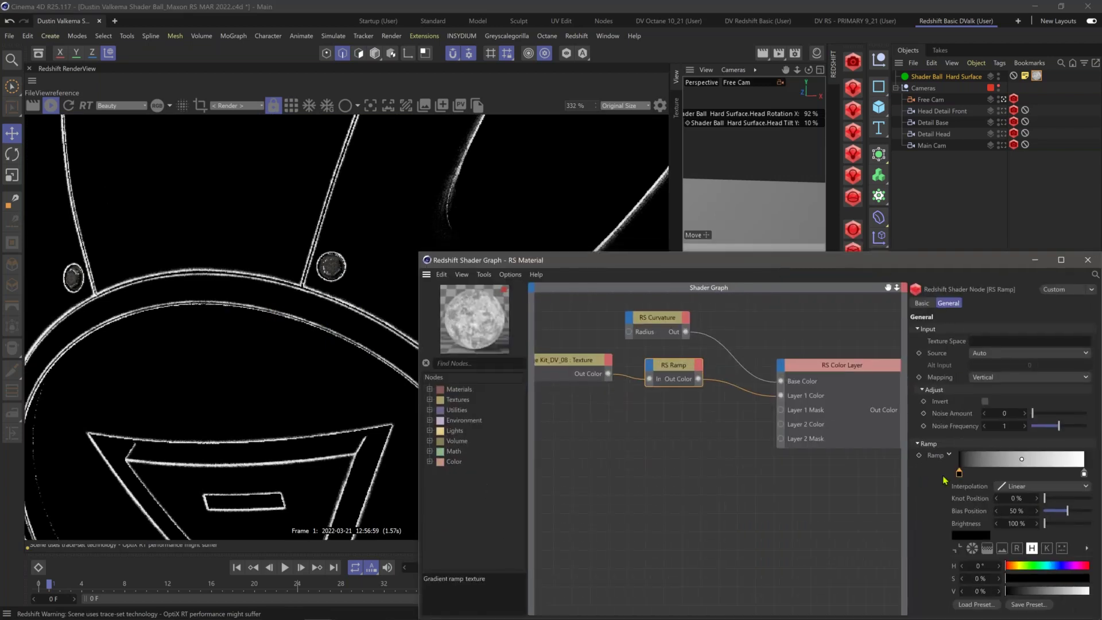
drag(959, 473, 1023, 470)
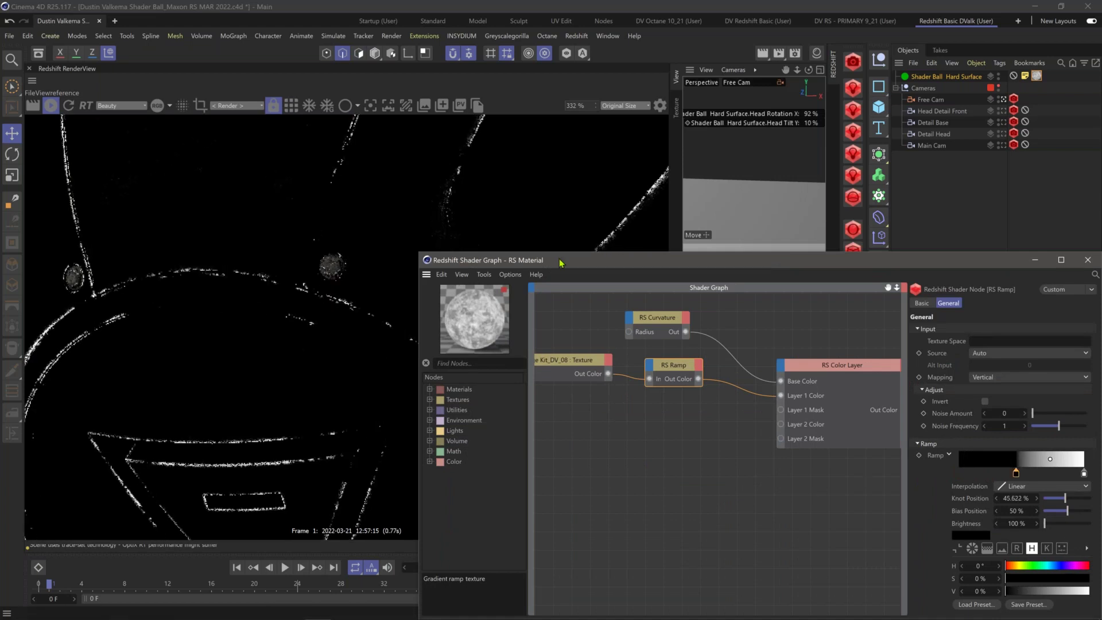
drag(573, 260, 600, 423)
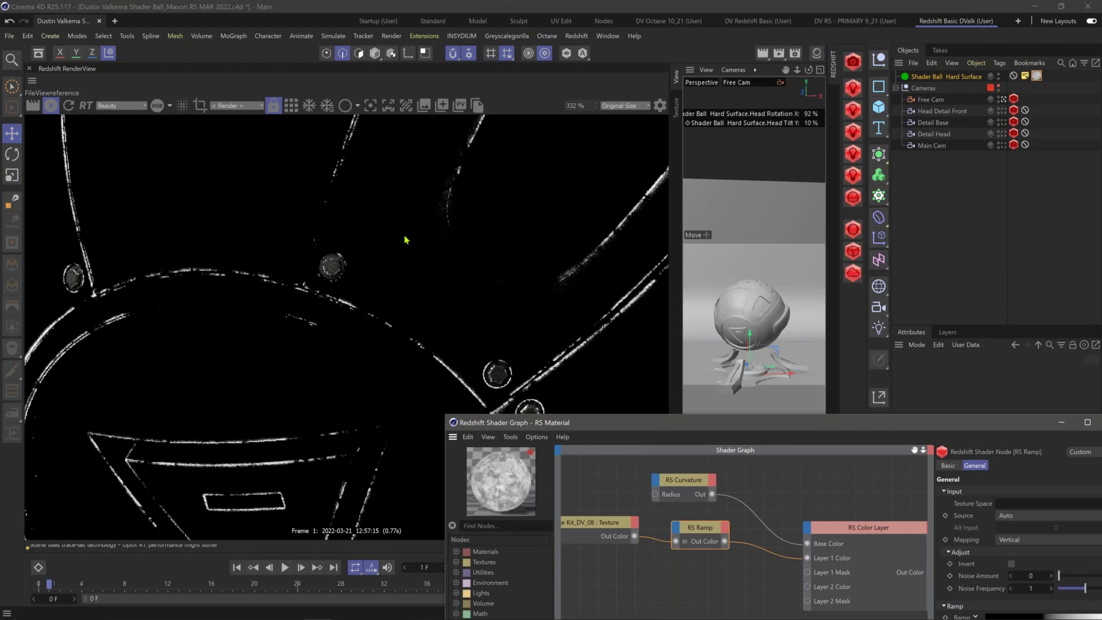
scroll(462, 314, down, 3)
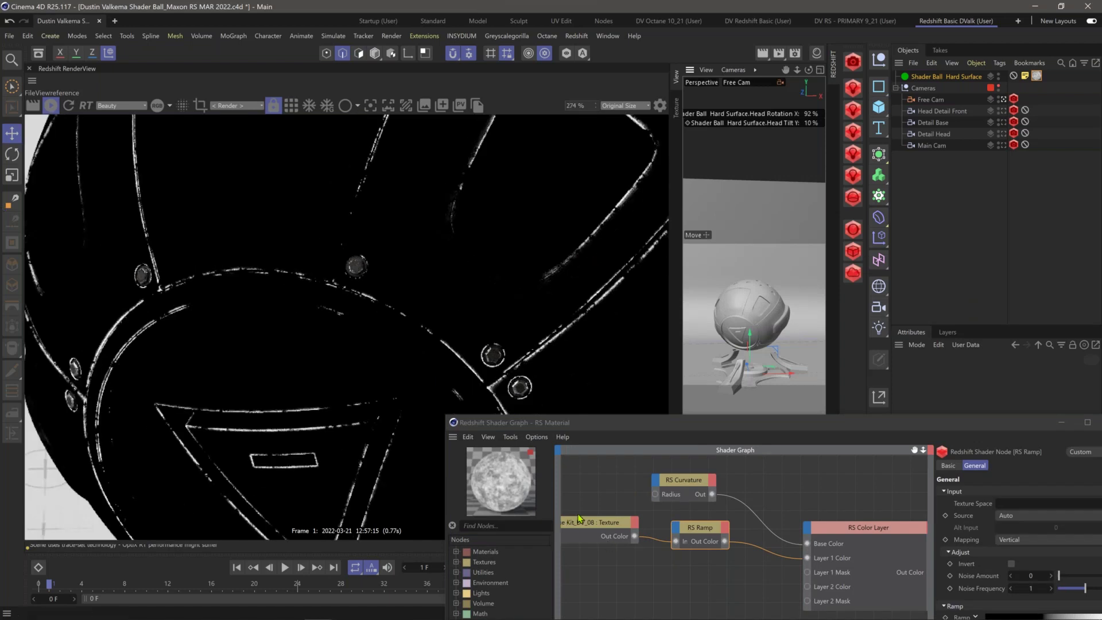
Step: Add a Constant node in the empty graph area beside the grunge texture node
middle_drag(579, 518, 703, 499)
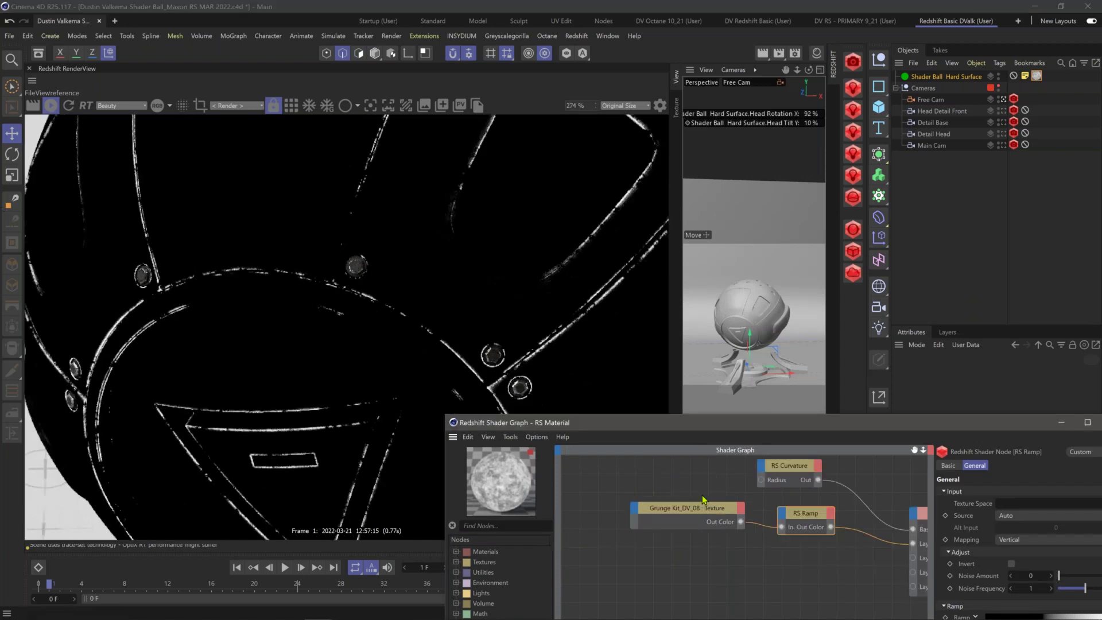
click(657, 506)
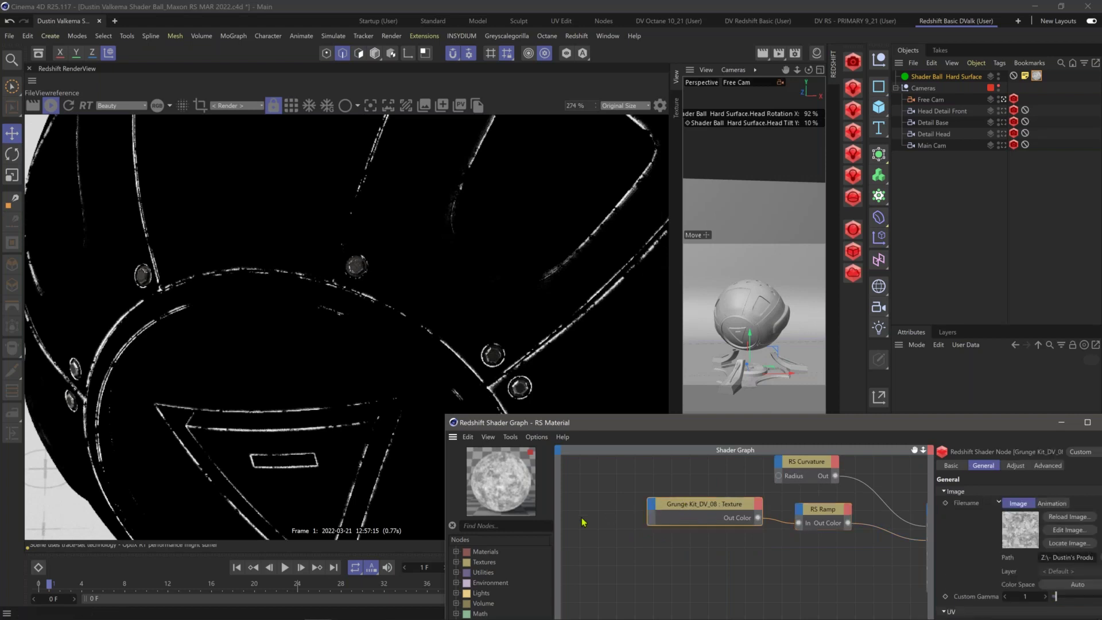
middle_drag(611, 517, 640, 508)
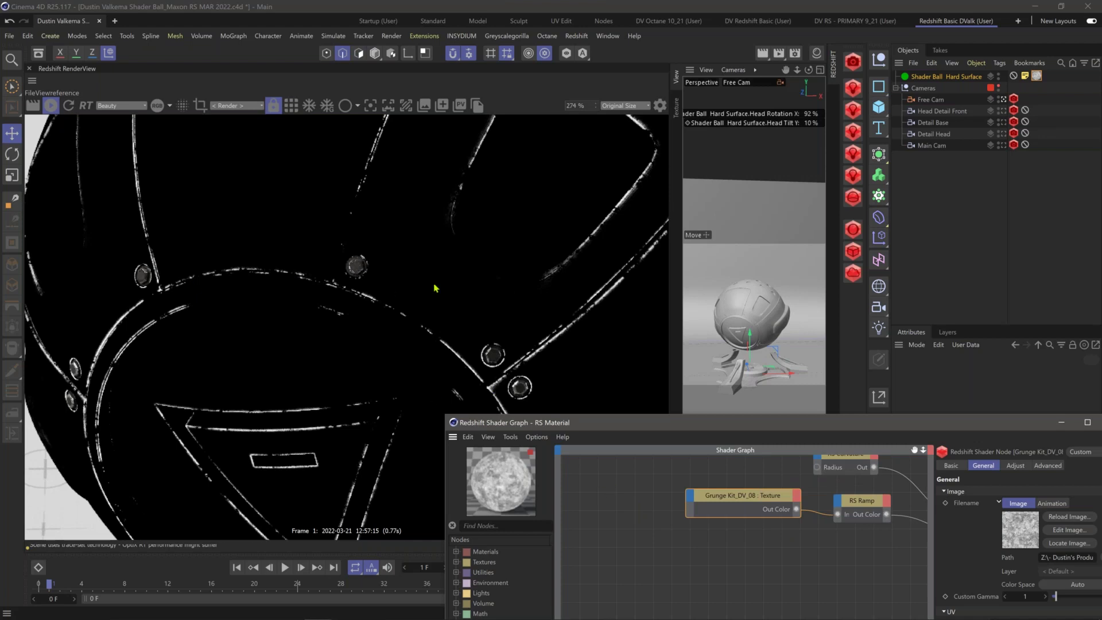
drag(442, 351, 365, 497)
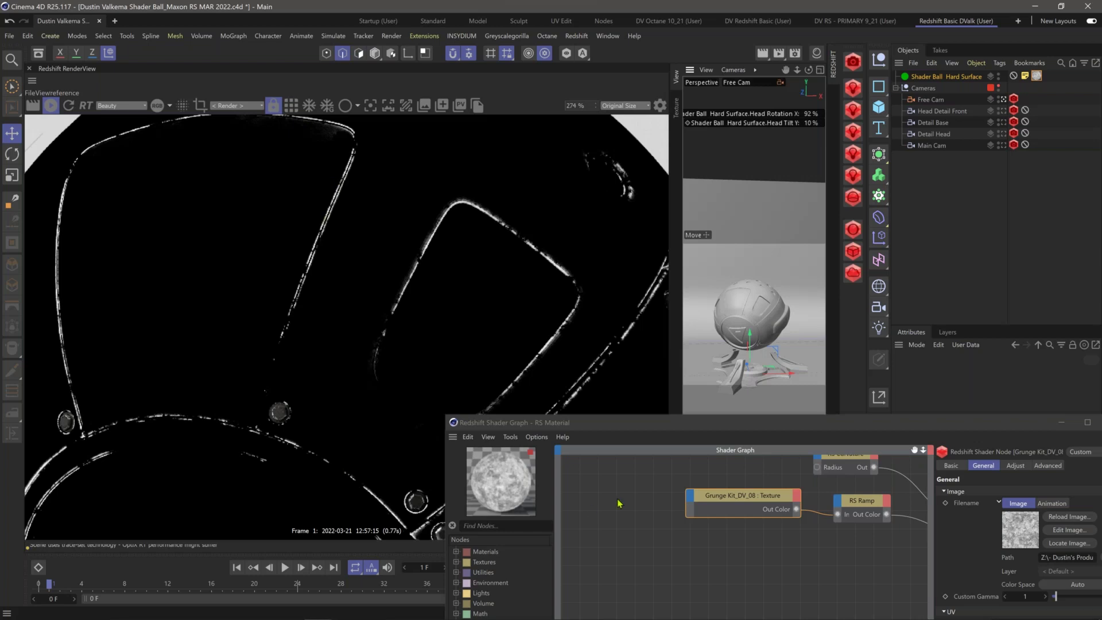
middle_drag(622, 498, 626, 477)
click(619, 524)
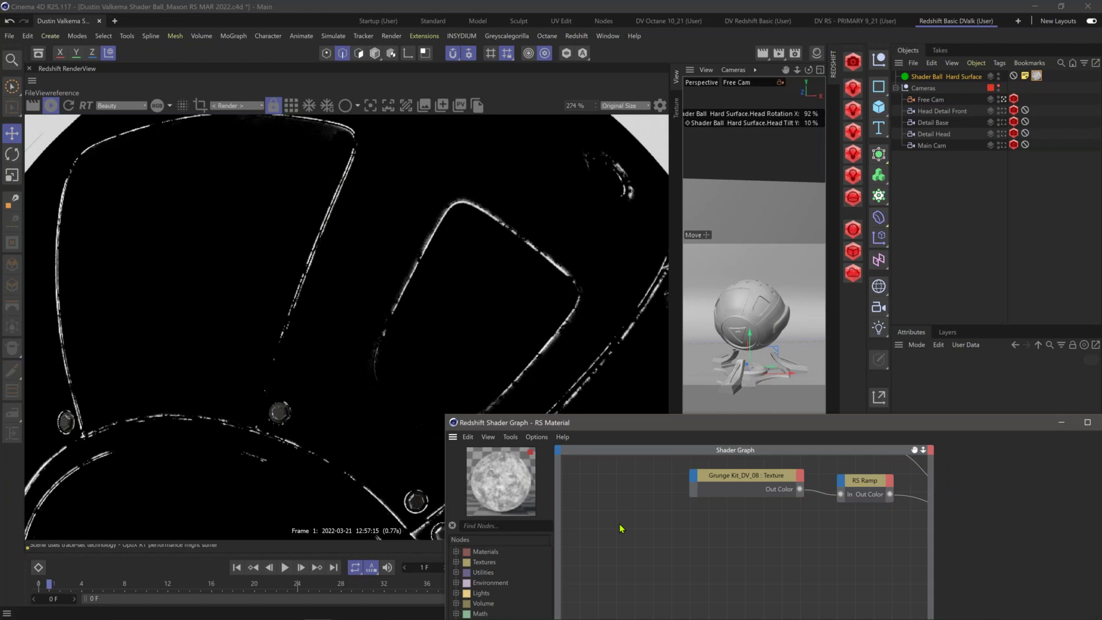
key(Tab)
text(cons)
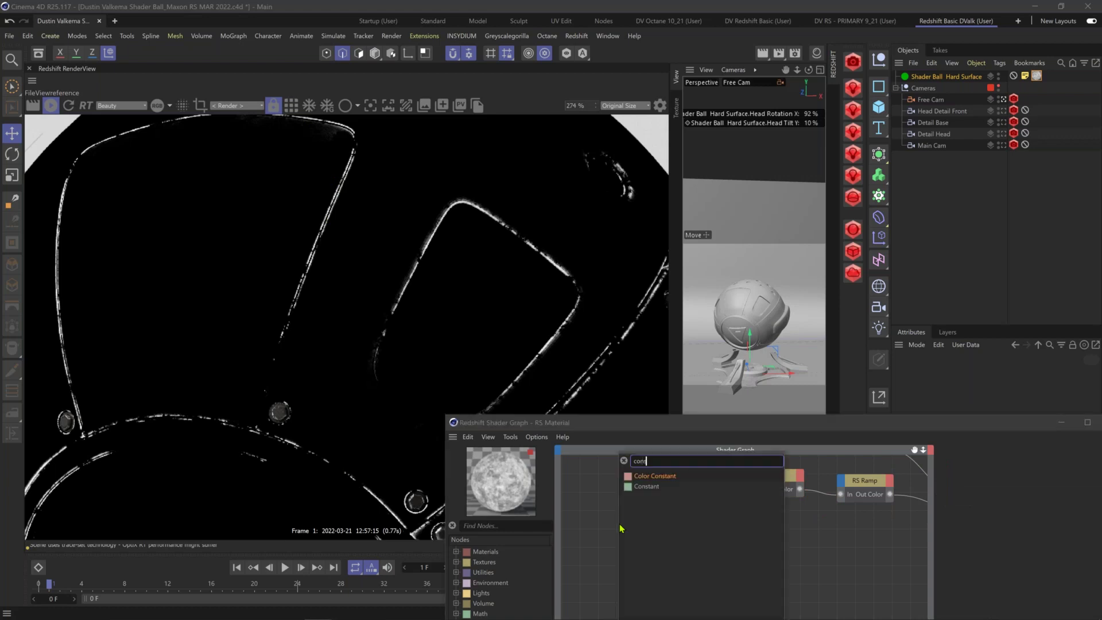
key(Down)
key(Return)
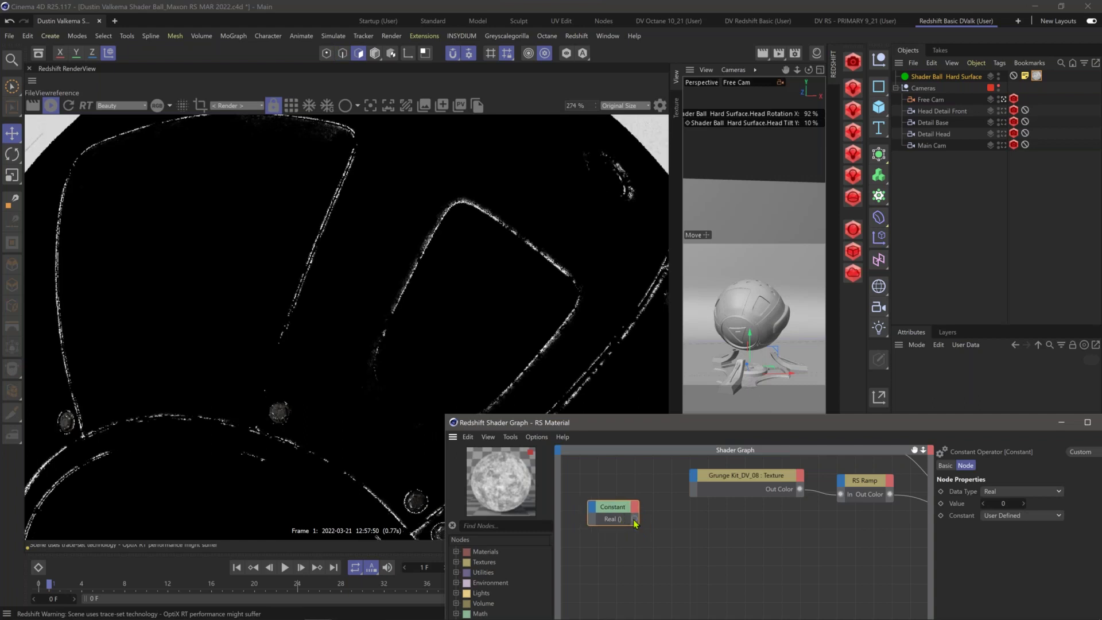
Step: Connect the Constant node to the grunge texture's UV remap Scale and set its value to 4
drag(634, 518, 695, 476)
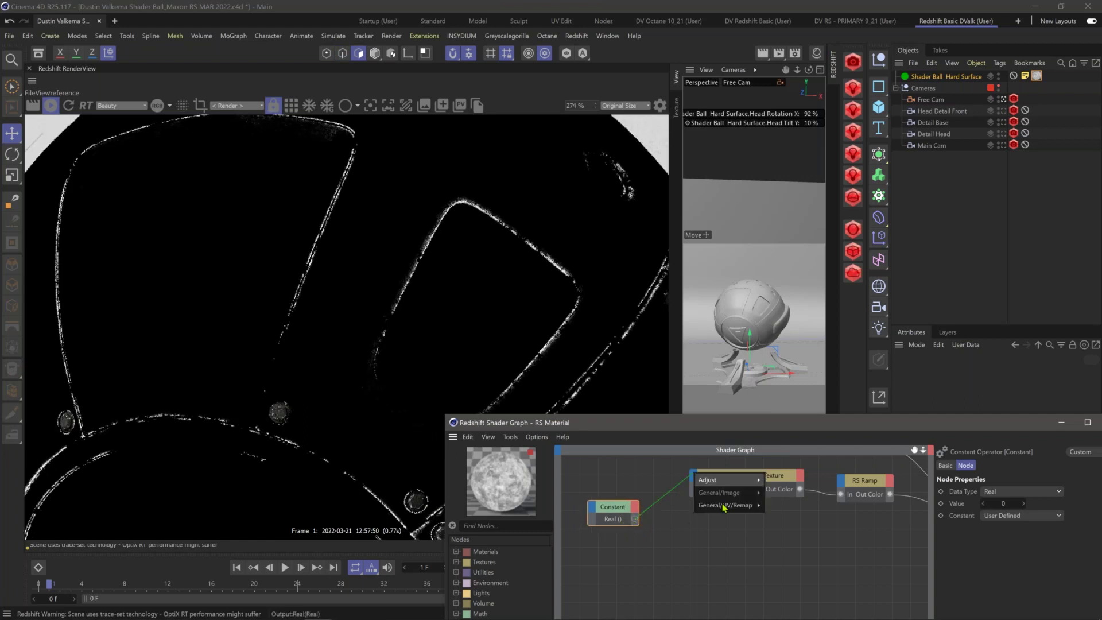
mouse_move(740, 505)
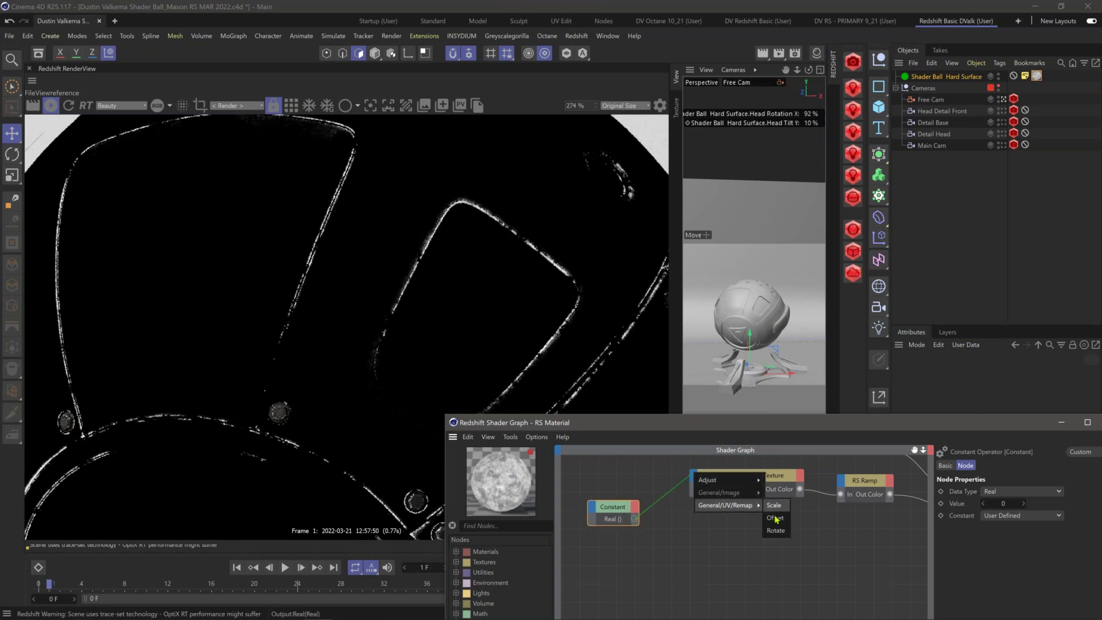
click(773, 505)
click(1001, 504)
text(4)
key(Return)
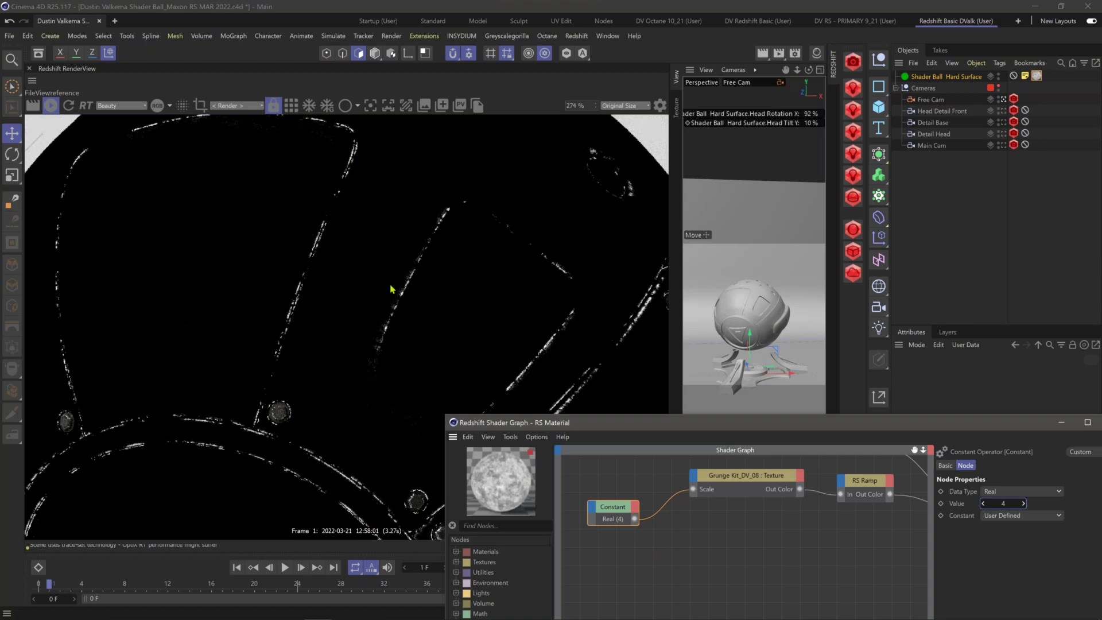
Step: Examine the edge mask on more of the shader ball and open the RS Color Layer node's settings
scroll(384, 284, down, 3)
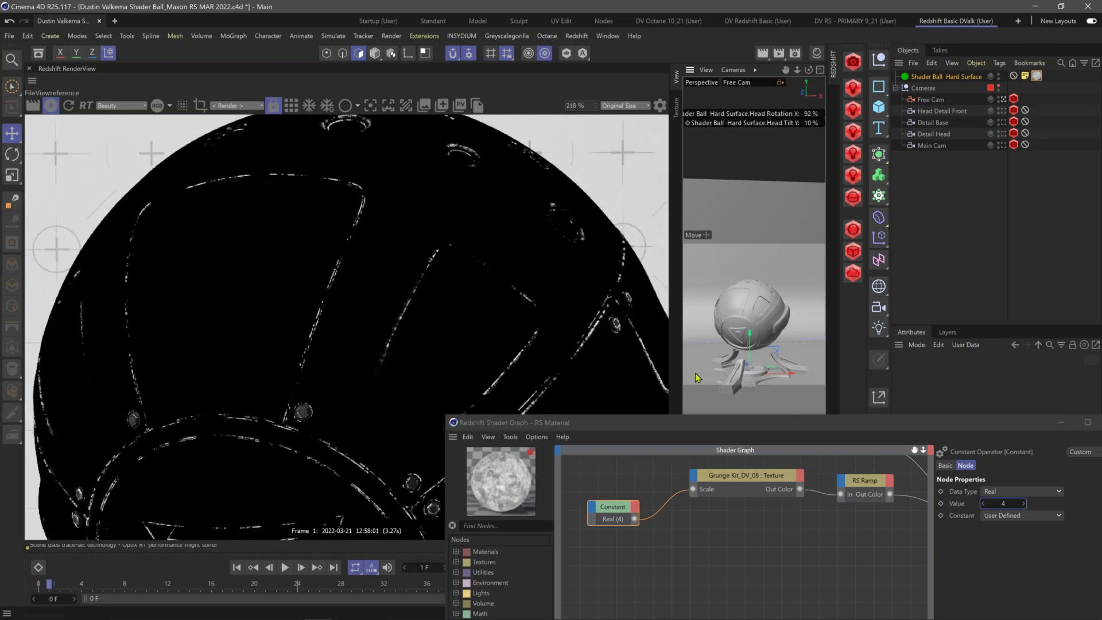
drag(701, 423, 602, 340)
scroll(740, 459, down, 2)
scroll(741, 459, down, 2)
alt+middle_drag(666, 497, 603, 519)
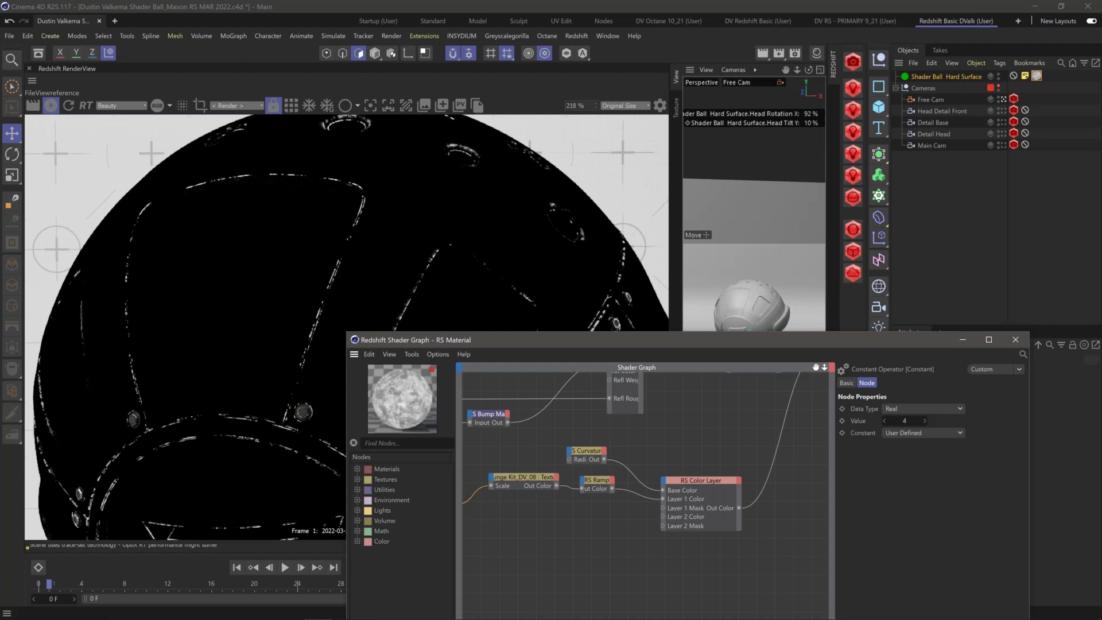
click(668, 480)
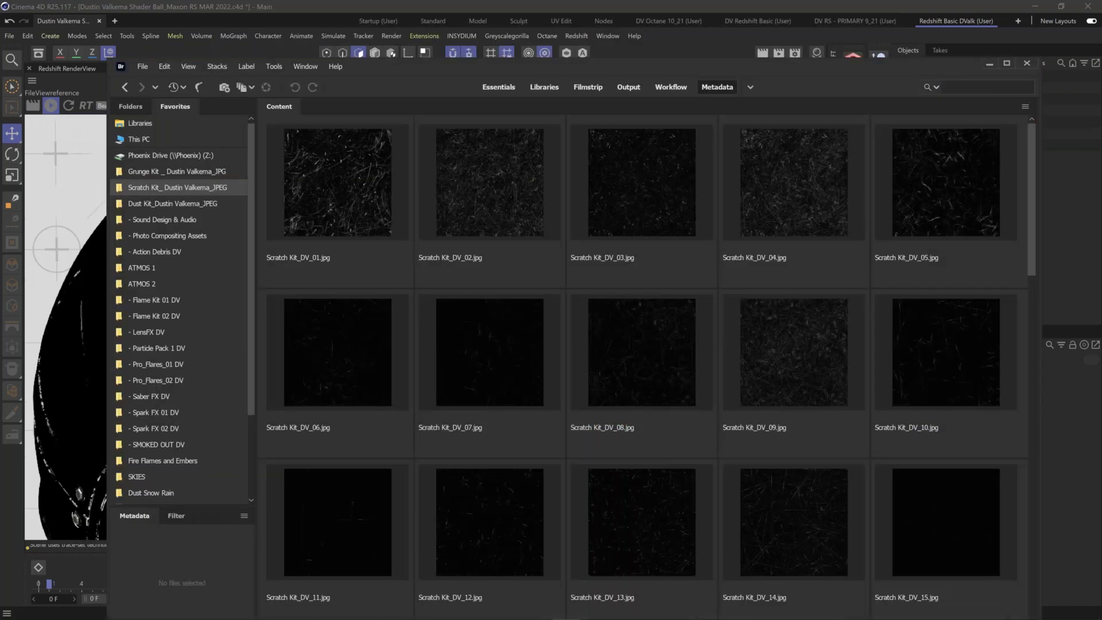
Step: Switch to Adobe Bridge, find Scratch Kit_DV_45.jpg in the scratch kit folder, and add it as a texture node below the grunge texture
drag(1035, 216, 1028, 381)
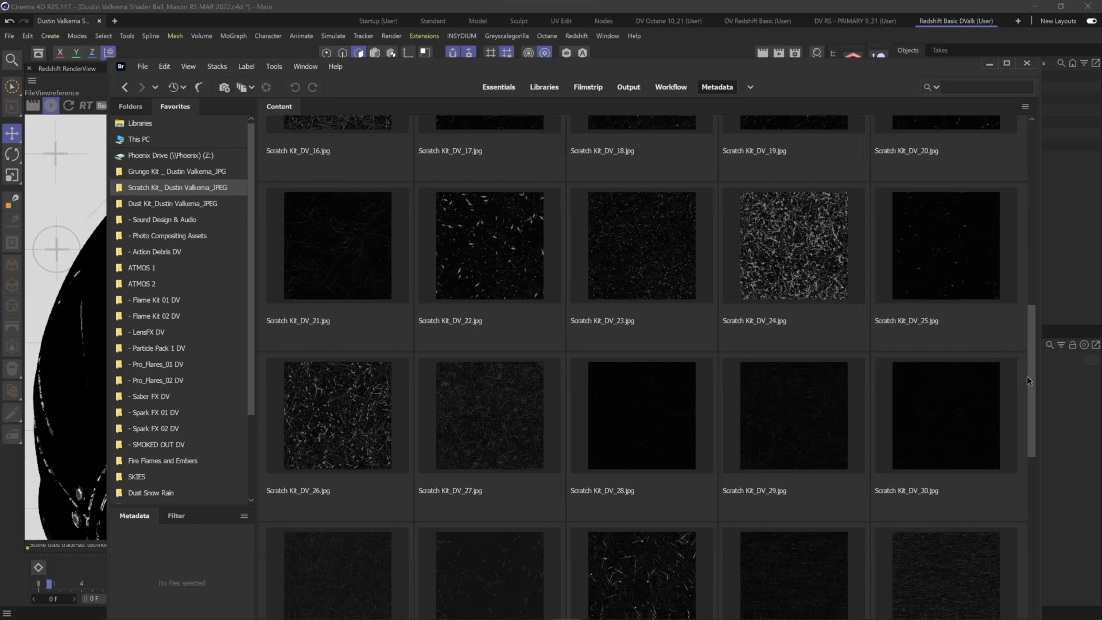
scroll(1027, 376, down, 3)
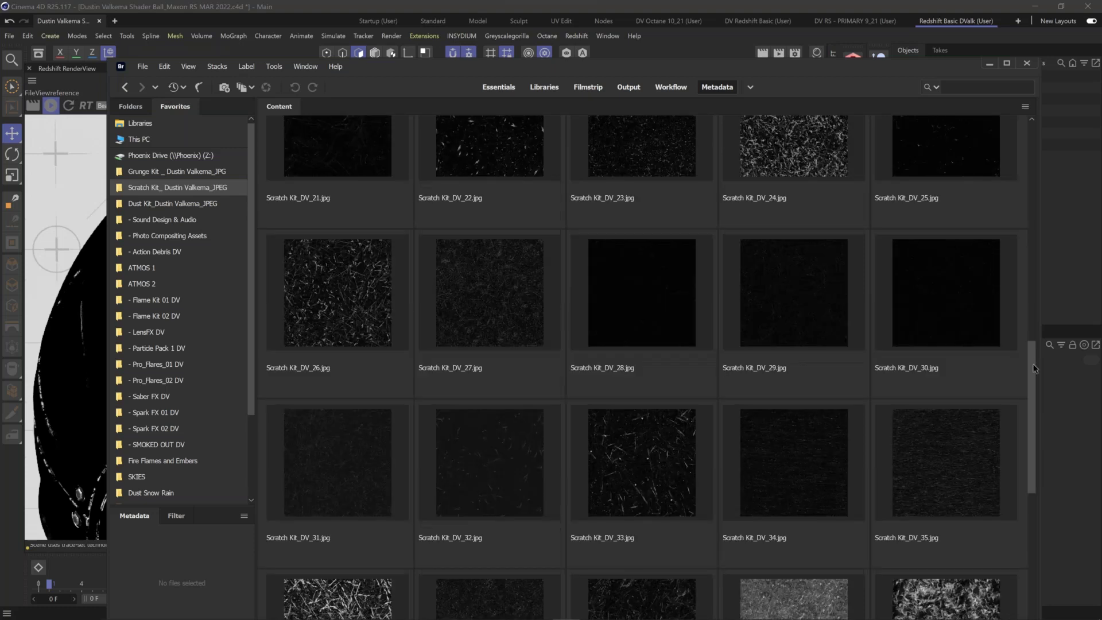
scroll(1033, 401, down, 1)
scroll(1030, 437, down, 6)
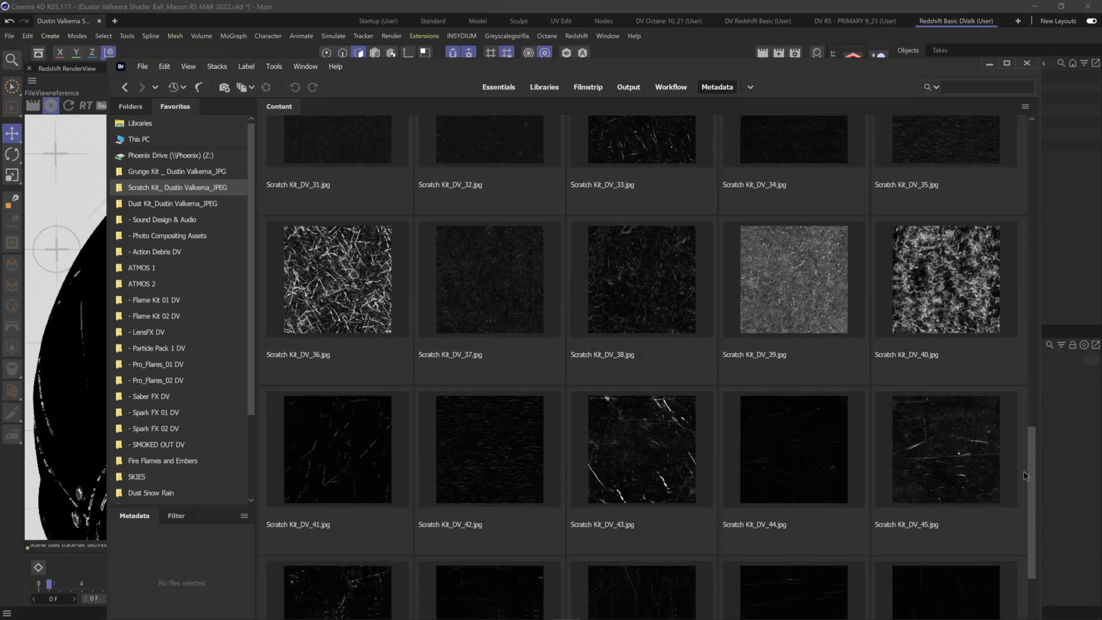
scroll(1024, 475, down, 3)
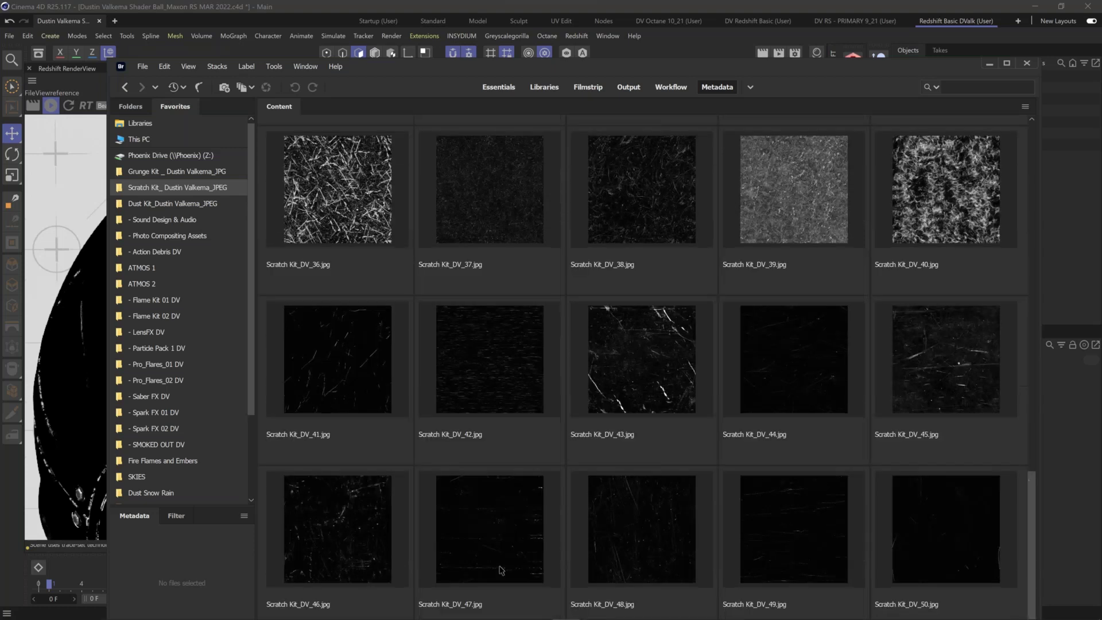
click(942, 375)
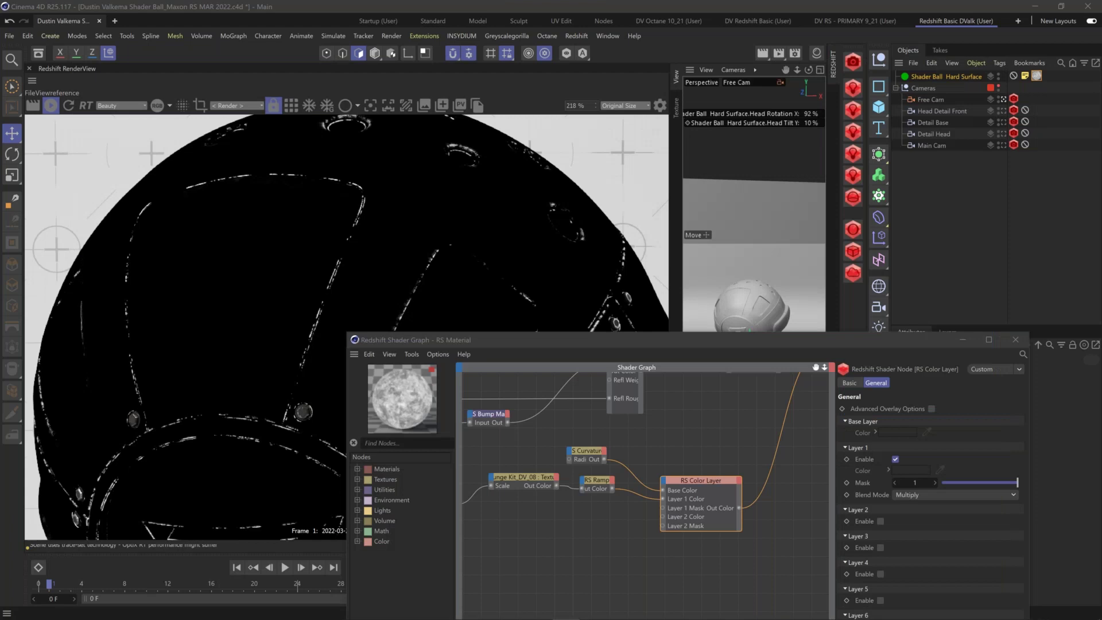
drag(591, 570, 551, 539)
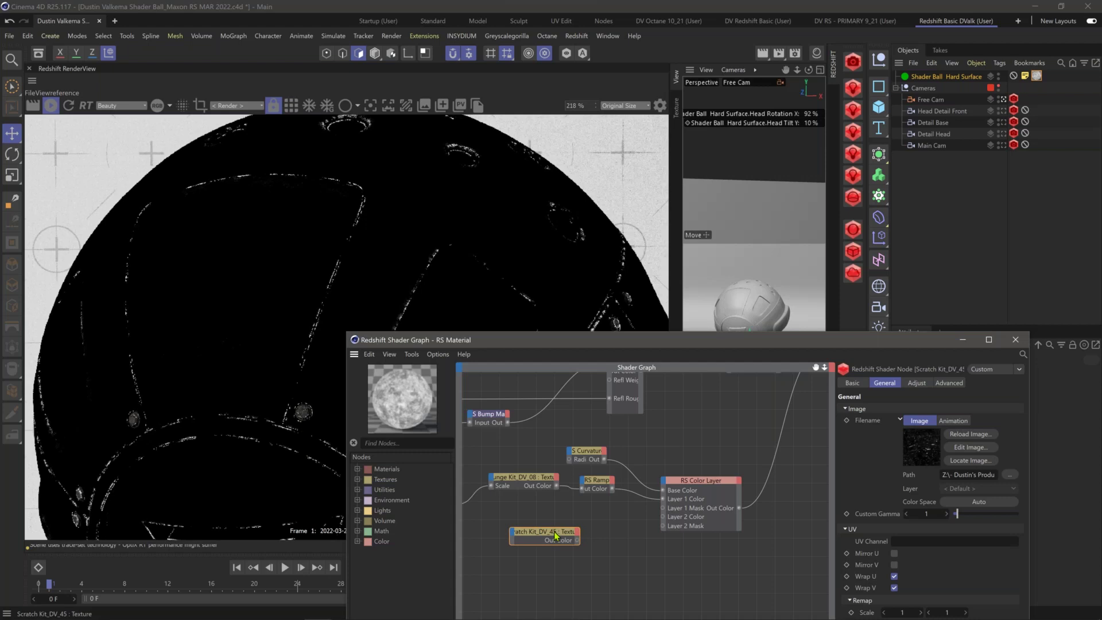
Step: Connect the scratch texture to the RS Color Layer's Layer 2 Color, enable Layer 2, and set its blend mode to Add
drag(577, 540, 663, 516)
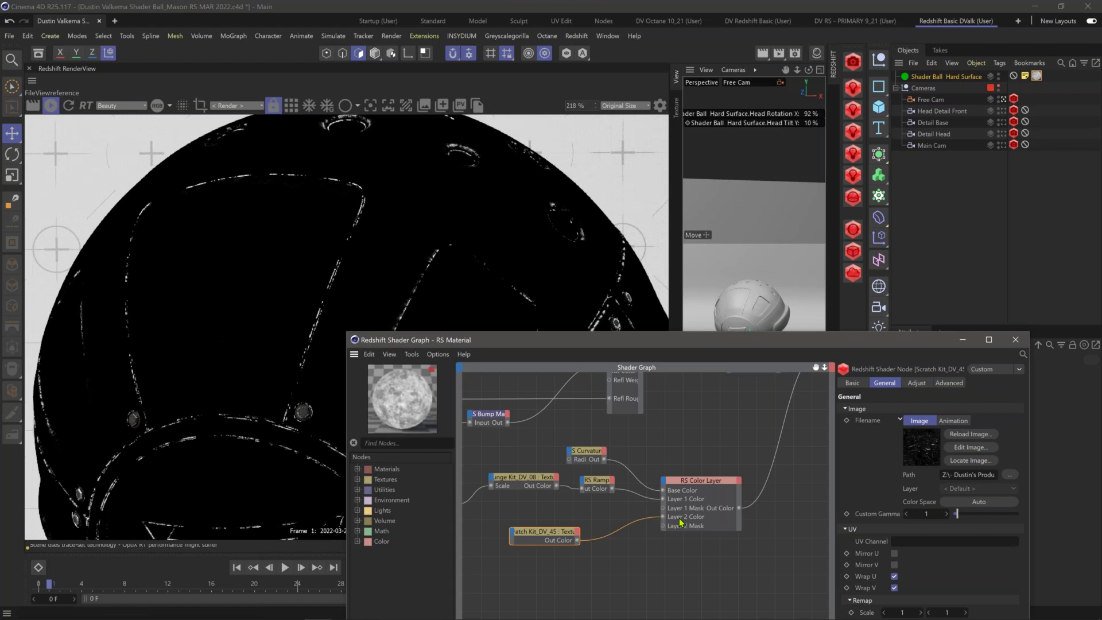
click(709, 487)
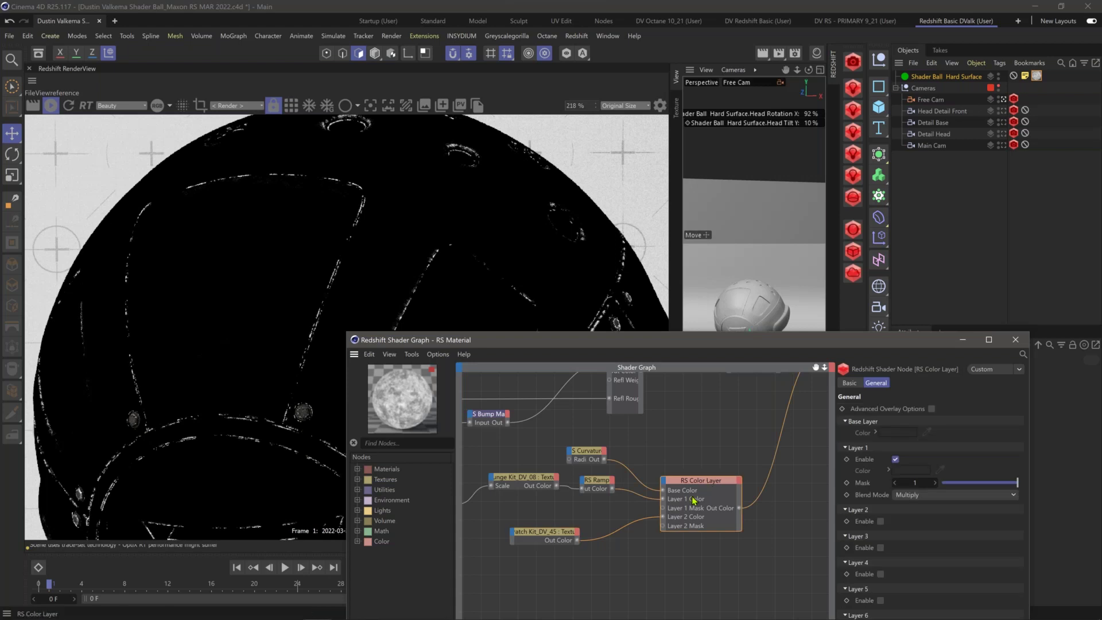
click(880, 521)
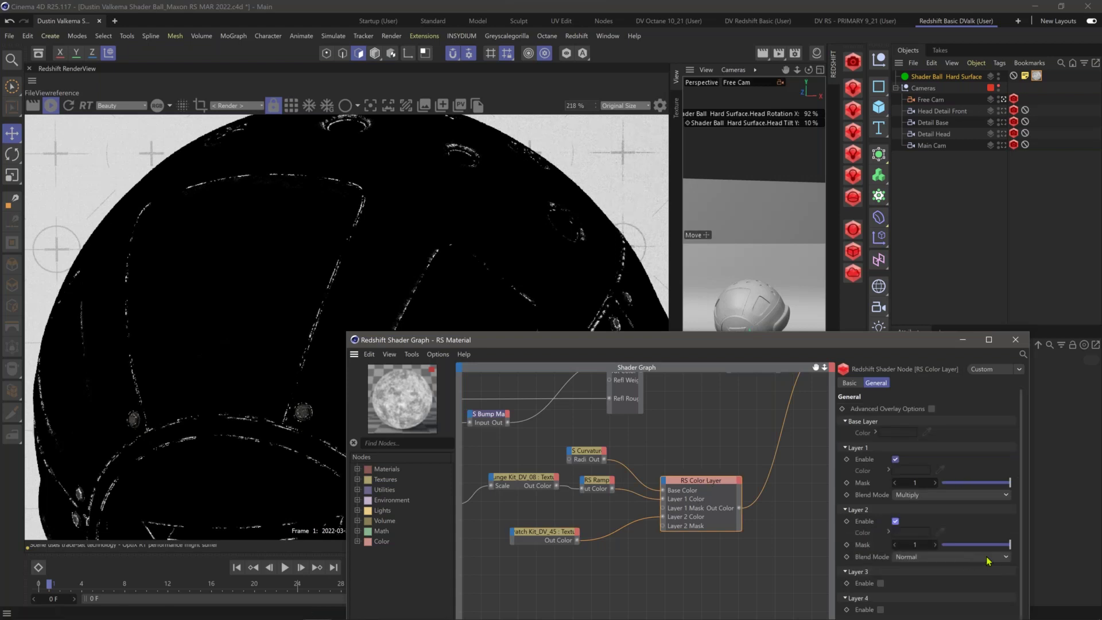
click(940, 556)
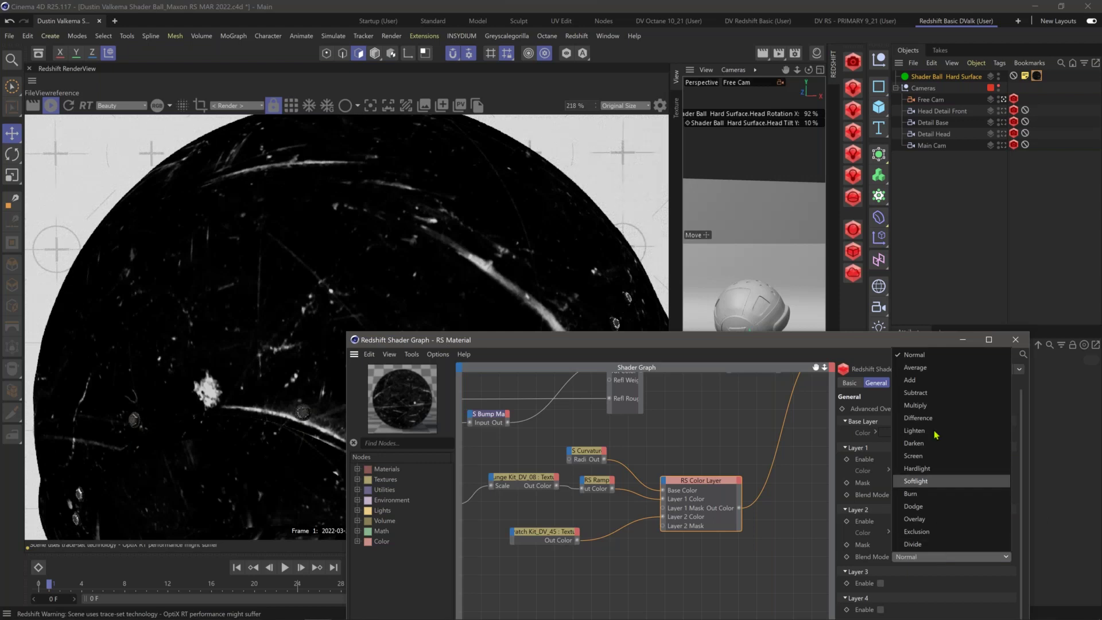
click(934, 389)
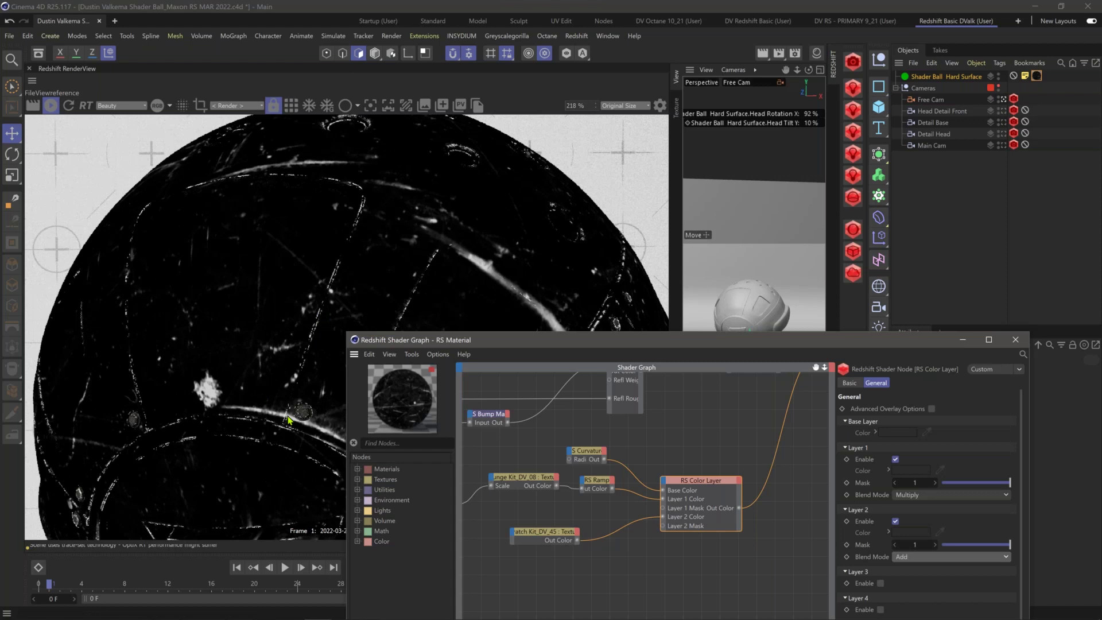
Step: Duplicate the Constant node with value 4, connect the copy to the scratch texture's UV remap Scale, and align it beside that texture
drag(677, 340, 736, 281)
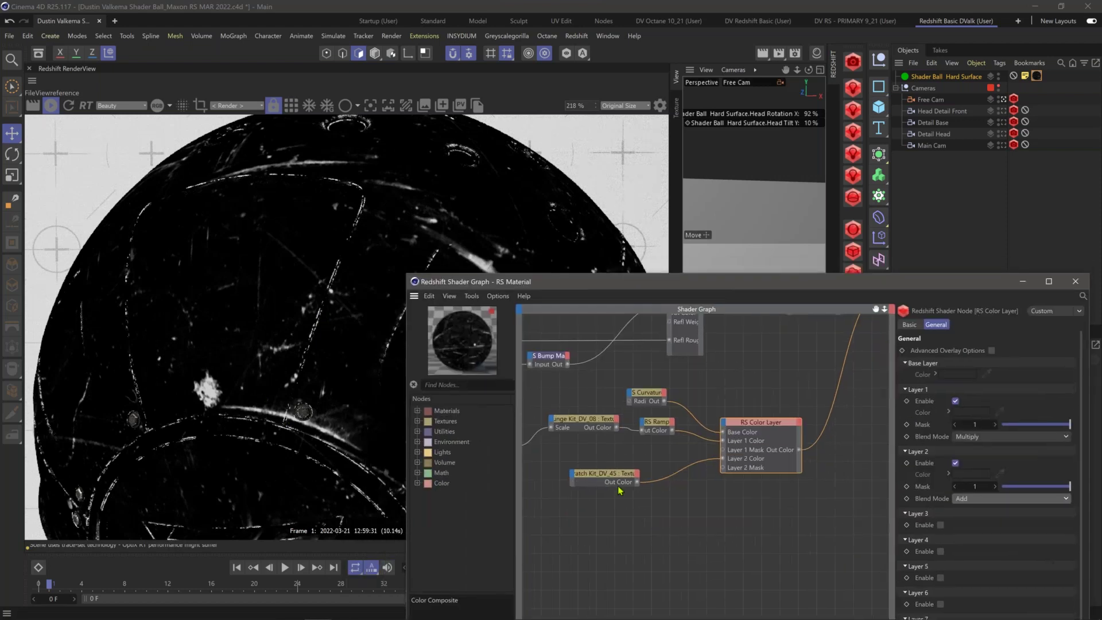
middle_drag(717, 496, 827, 488)
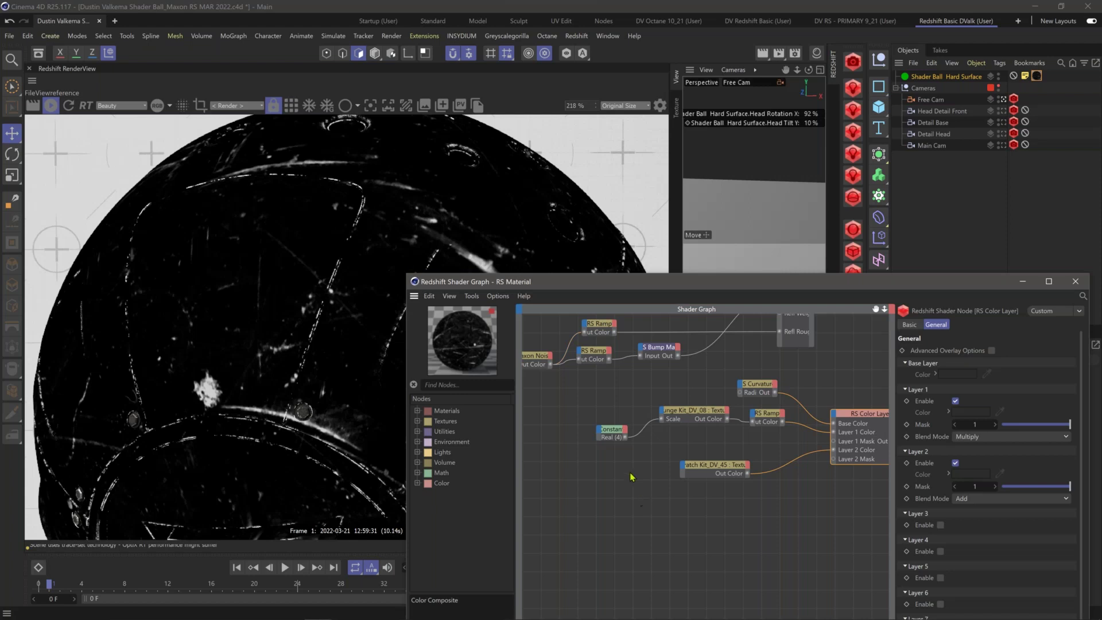
click(598, 466)
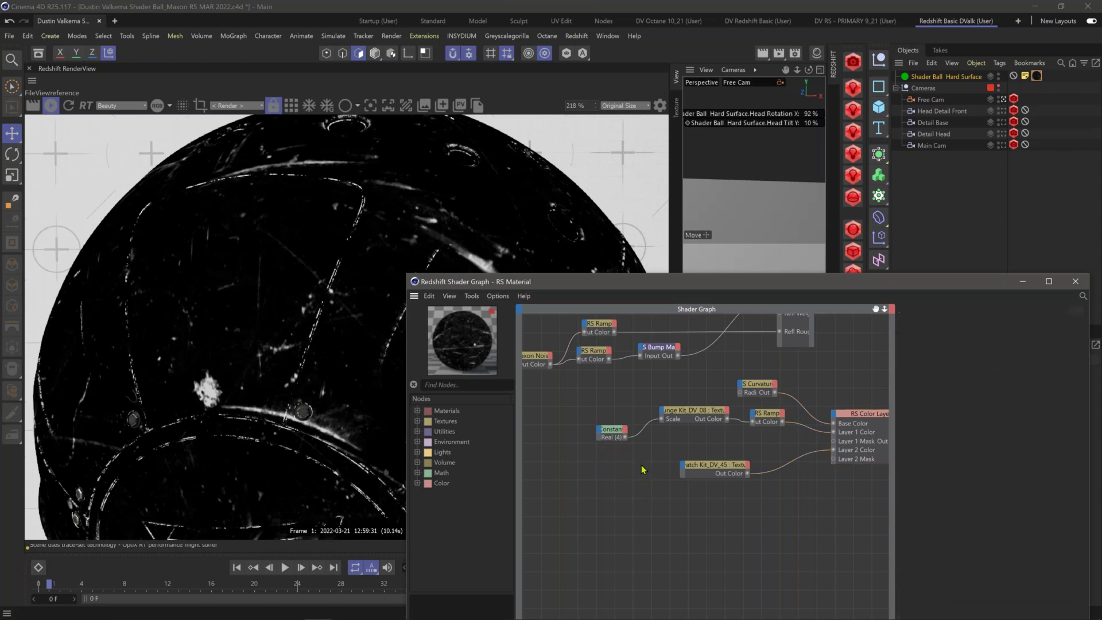
middle_drag(642, 469, 674, 446)
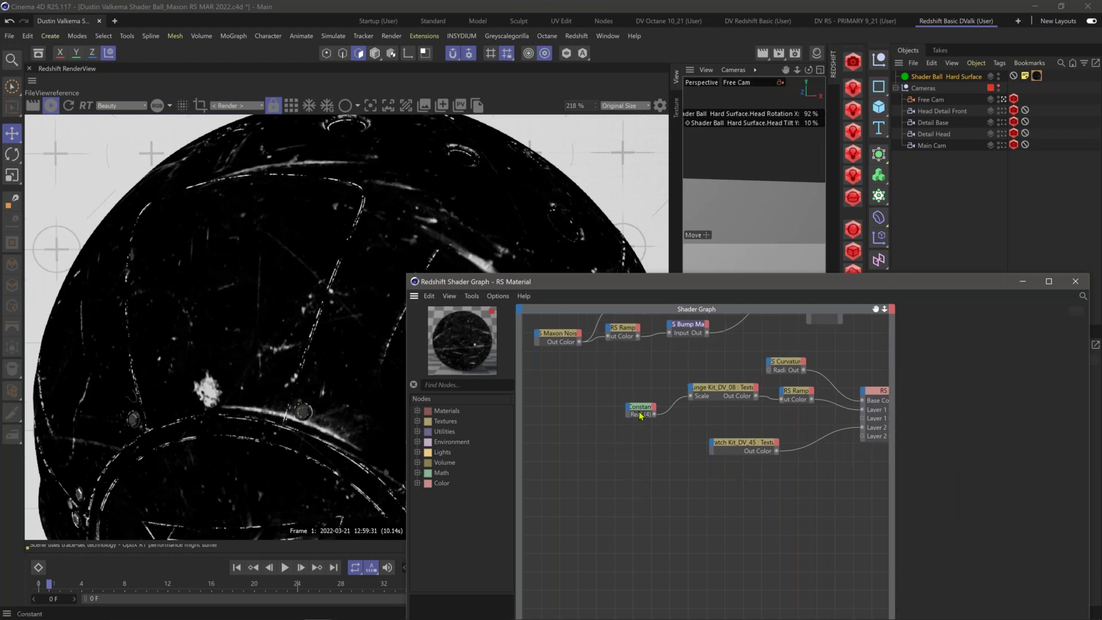
drag(640, 414, 713, 441)
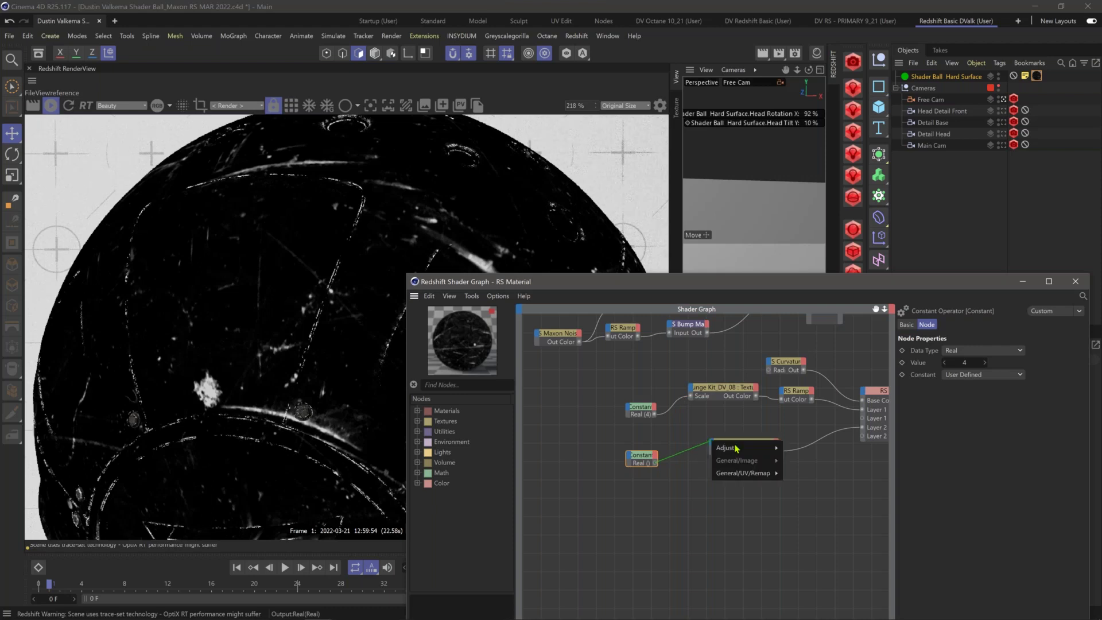
mouse_move(746, 473)
click(792, 473)
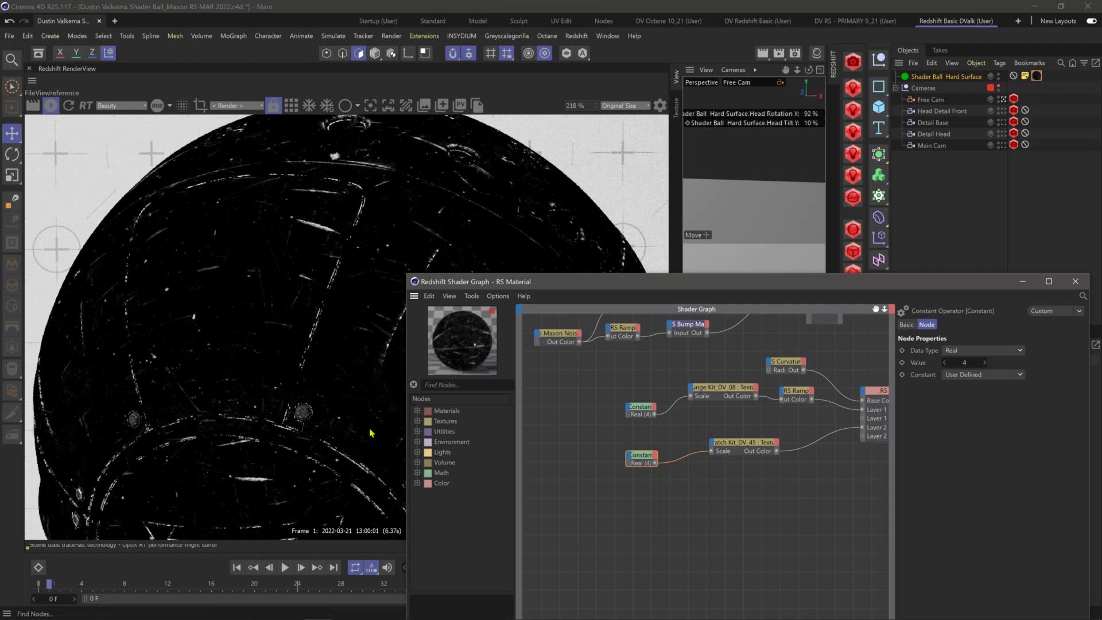
middle_drag(679, 427, 666, 403)
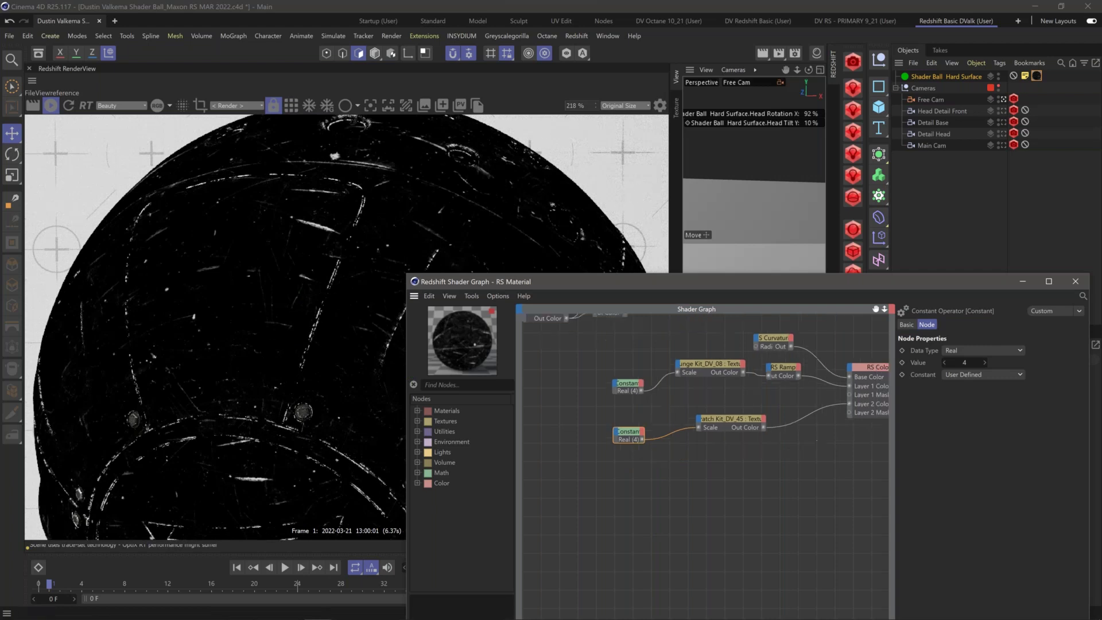
drag(633, 437, 637, 421)
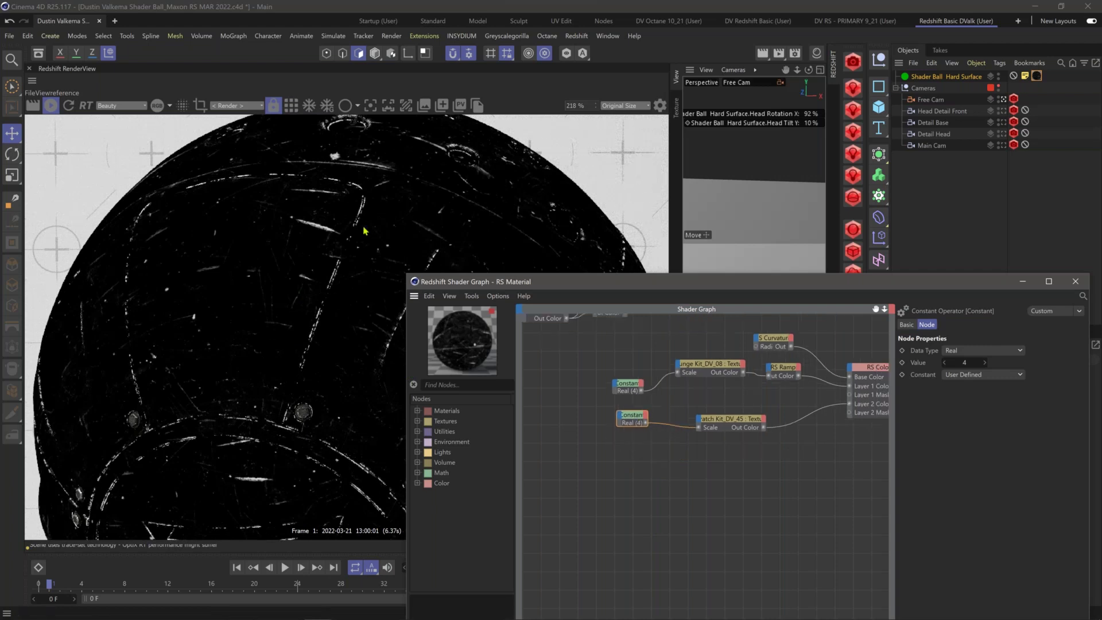
Step: Duplicate the scratch texture's Constant node, set the copy's value to 90, and connect it to the scratch texture's UV remap Rotate
drag(545, 282, 541, 353)
drag(539, 417, 469, 344)
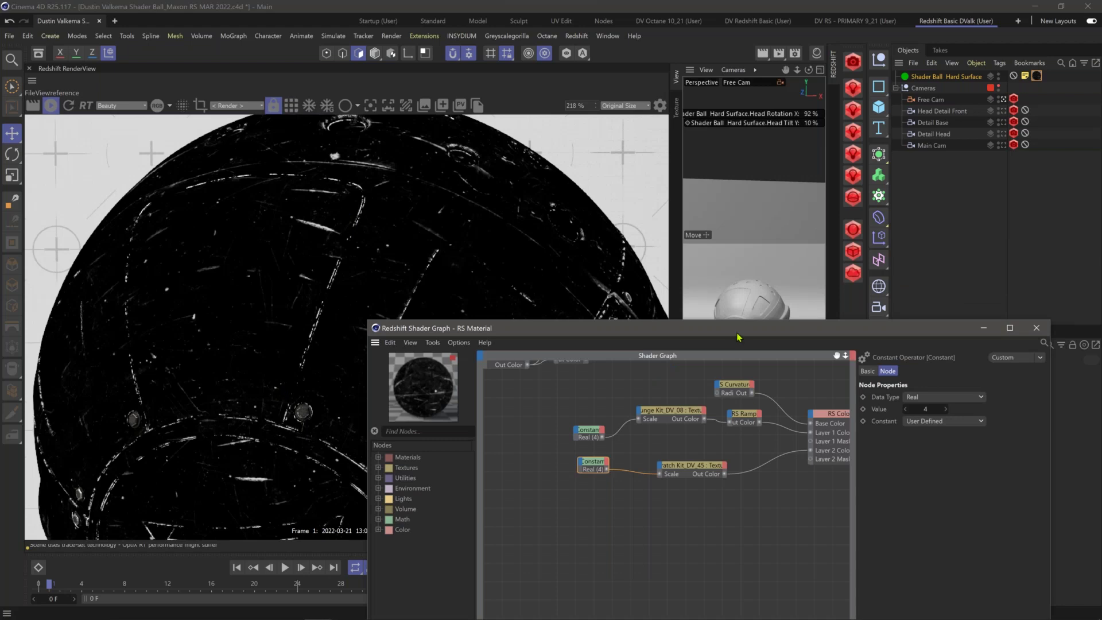
drag(738, 337, 750, 302)
drag(604, 431, 606, 454)
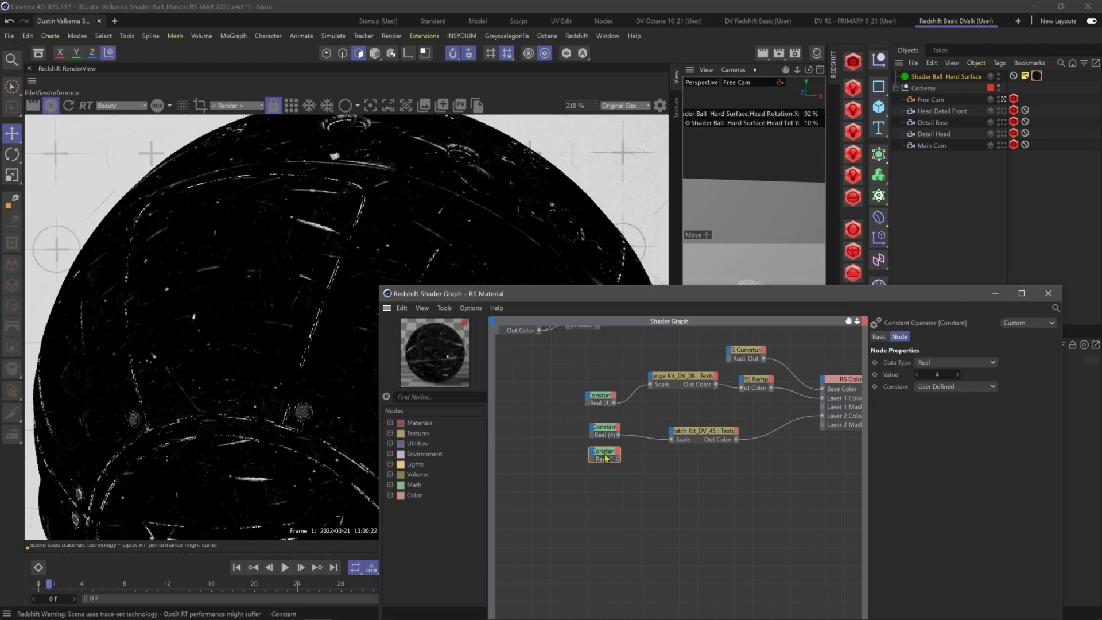
double_click(937, 379)
text(90)
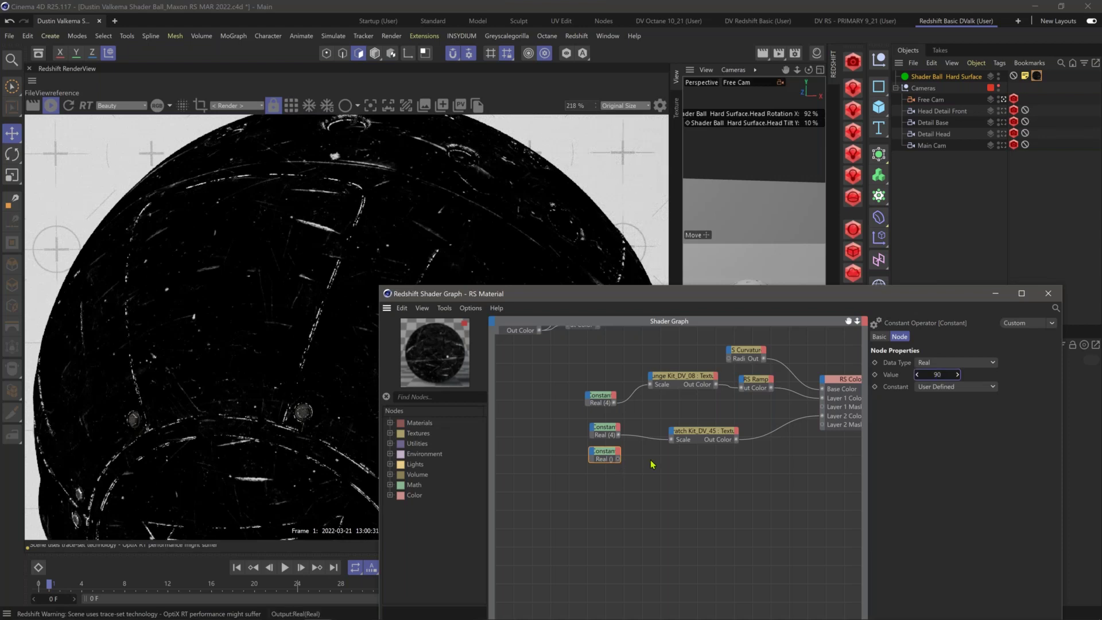
drag(617, 459, 672, 436)
mouse_move(711, 464)
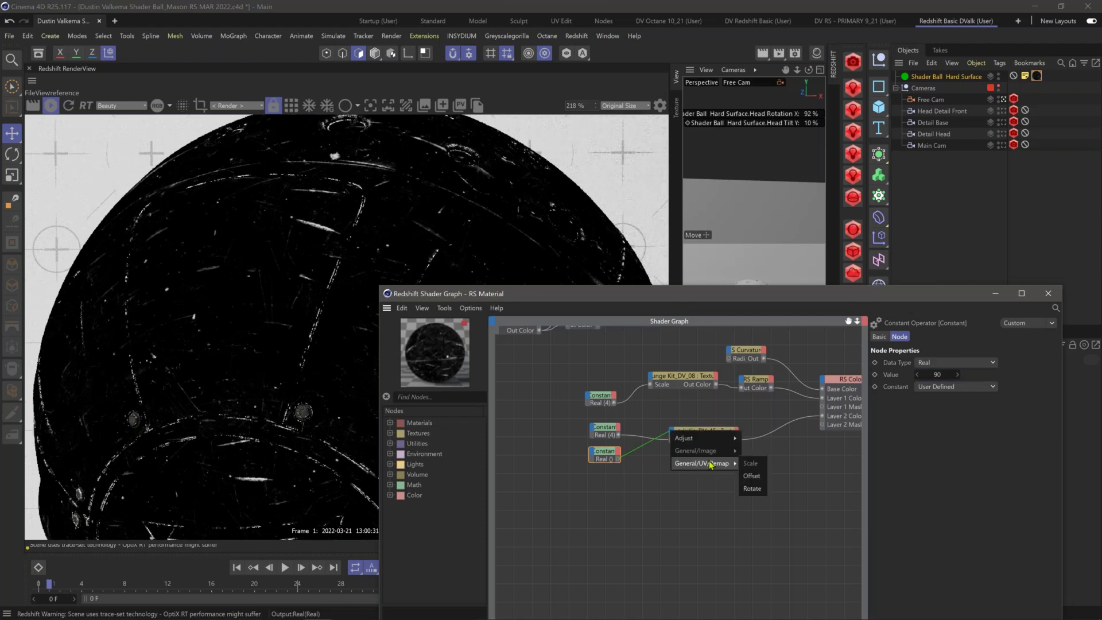
click(751, 489)
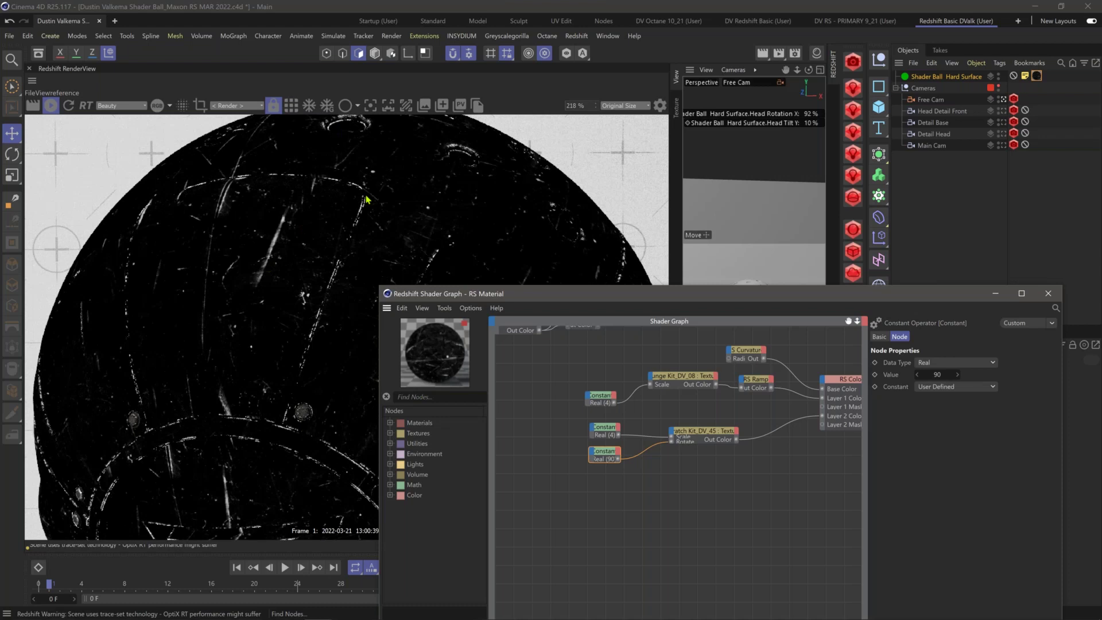
Step: Connect the RS Color Layer to the Material Blender's Blend Color 1 and the Material Blender's output to the Output node's Surface
drag(547, 295, 560, 257)
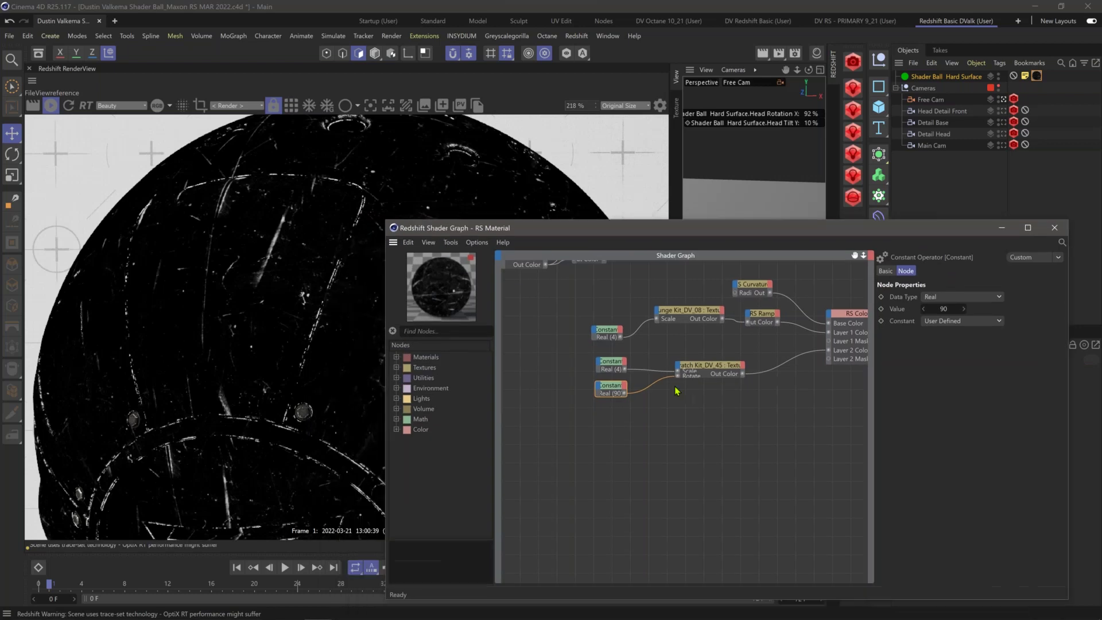
scroll(675, 391, down, 1)
middle_drag(734, 342, 512, 411)
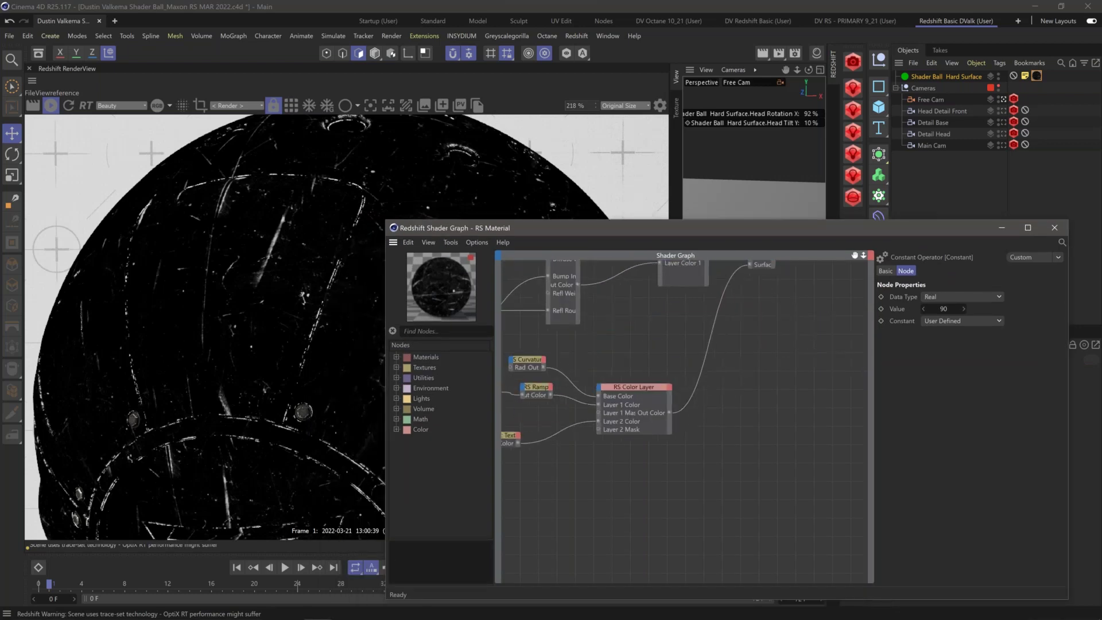
click(635, 388)
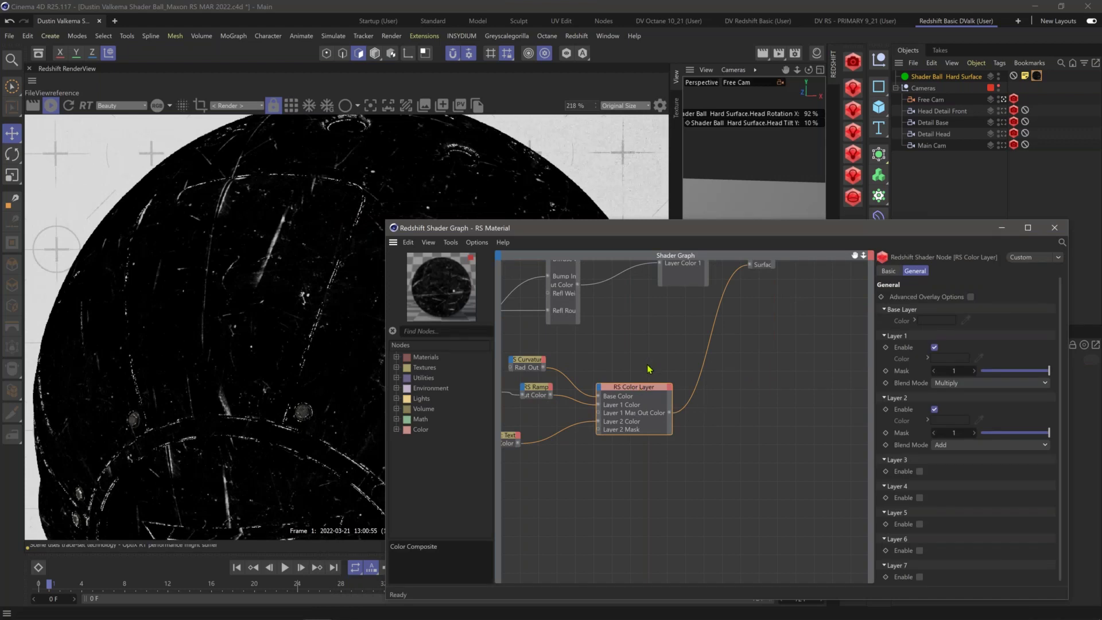
middle_drag(642, 415, 634, 485)
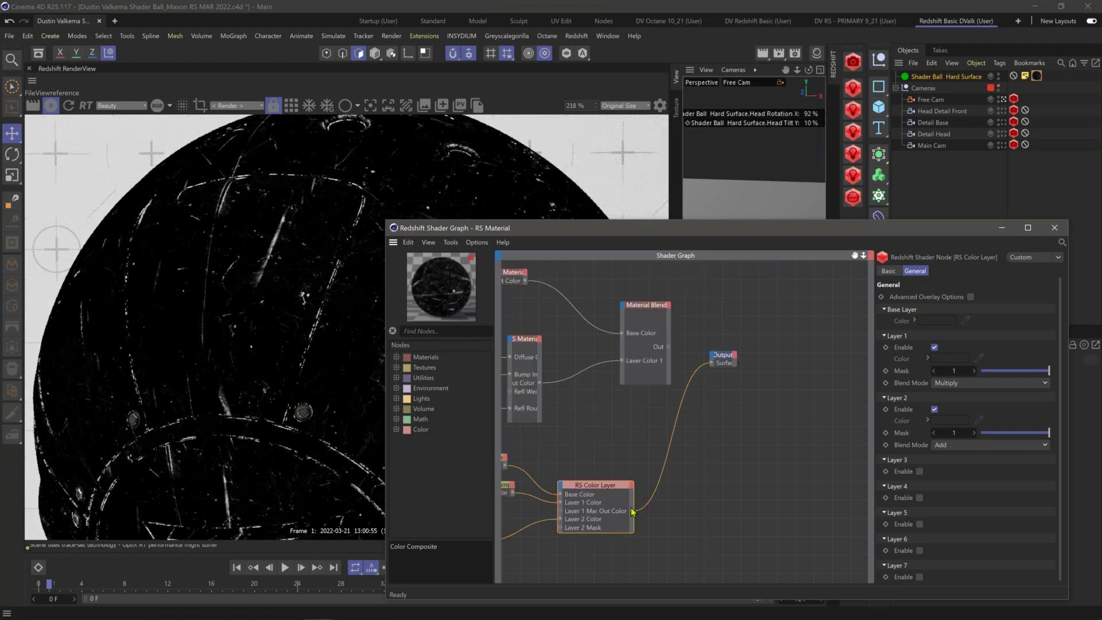
drag(632, 510, 623, 310)
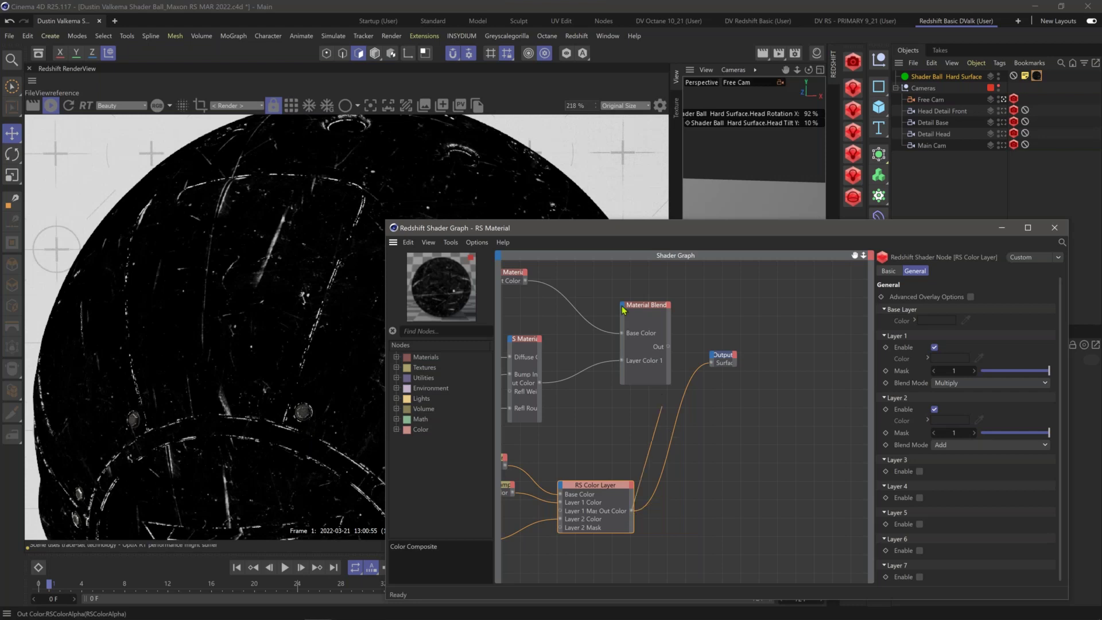
mouse_move(643, 342)
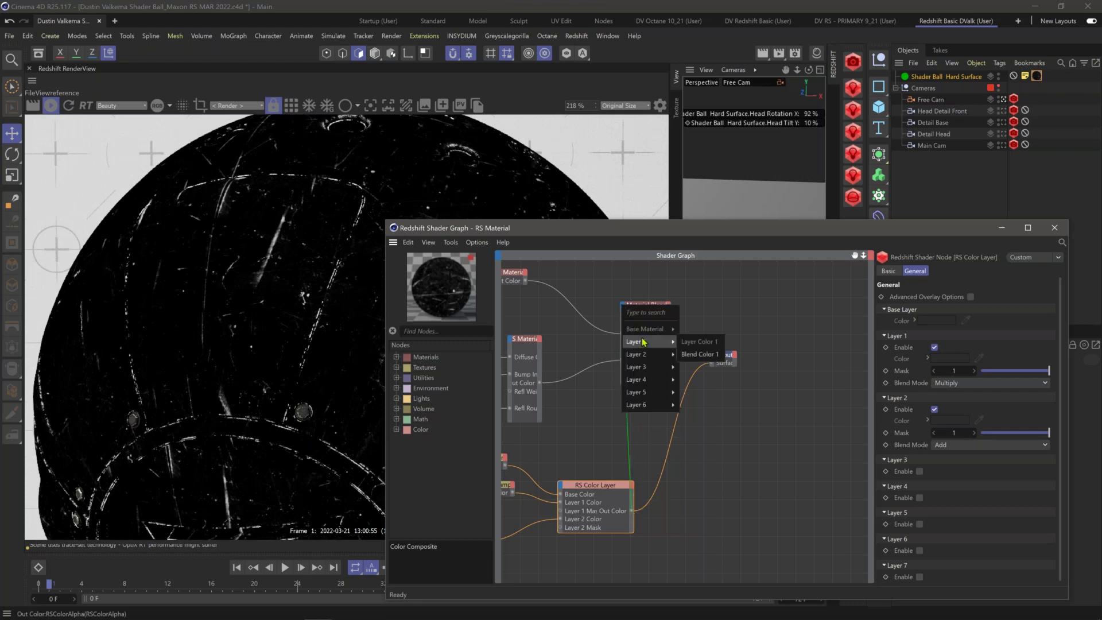
click(710, 355)
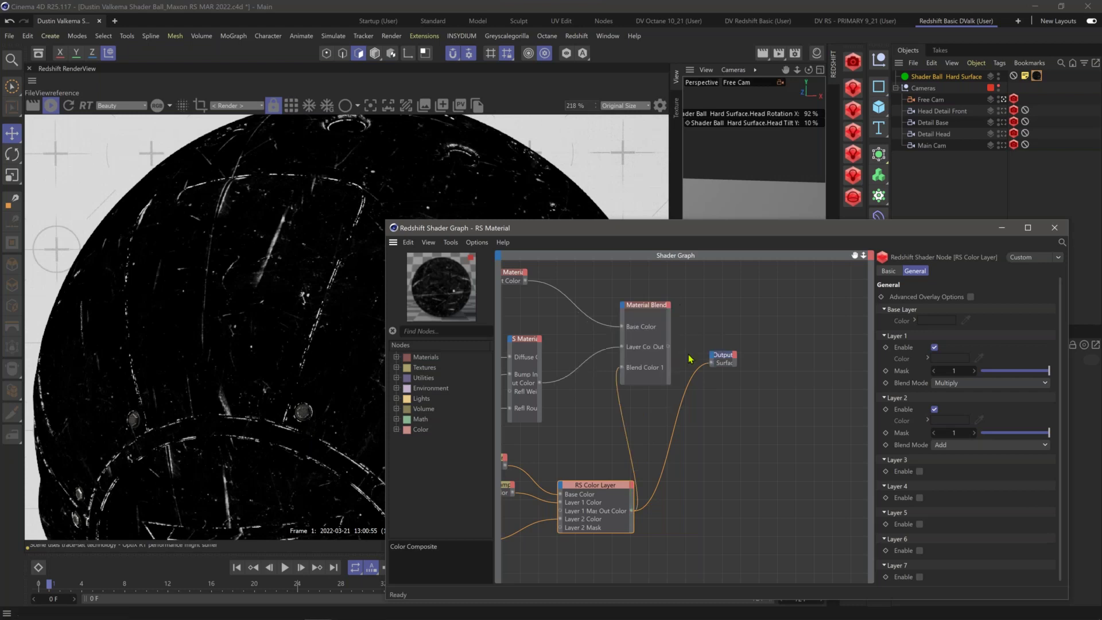
click(649, 304)
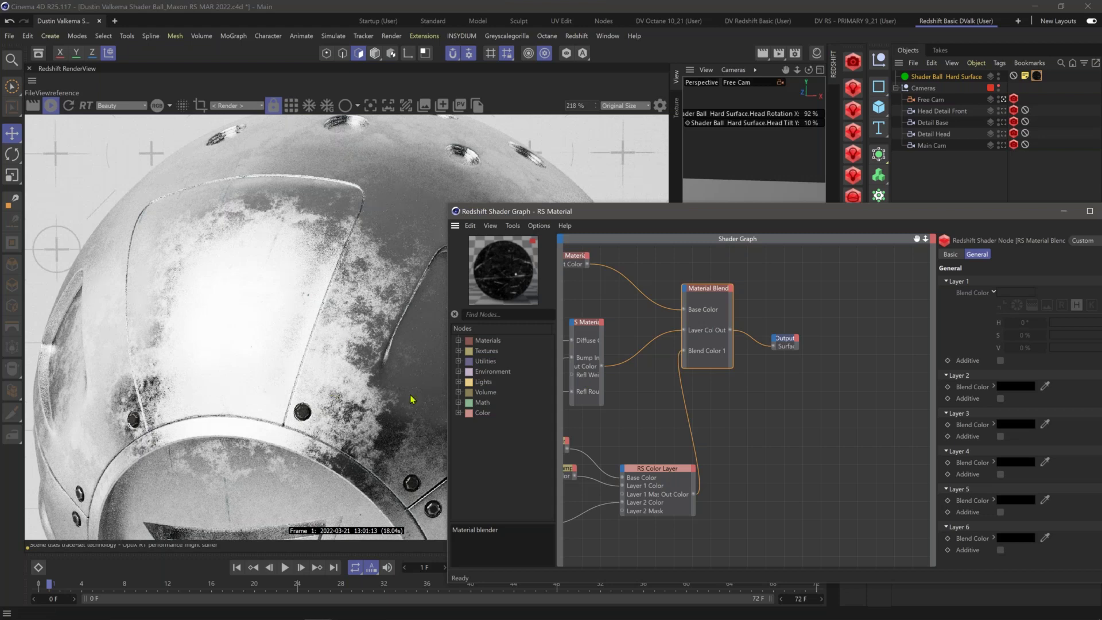
Step: Move the Material Blender and Output nodes farther from the RS Color Layer to make room in the graph
drag(722, 284, 770, 275)
drag(785, 338, 816, 308)
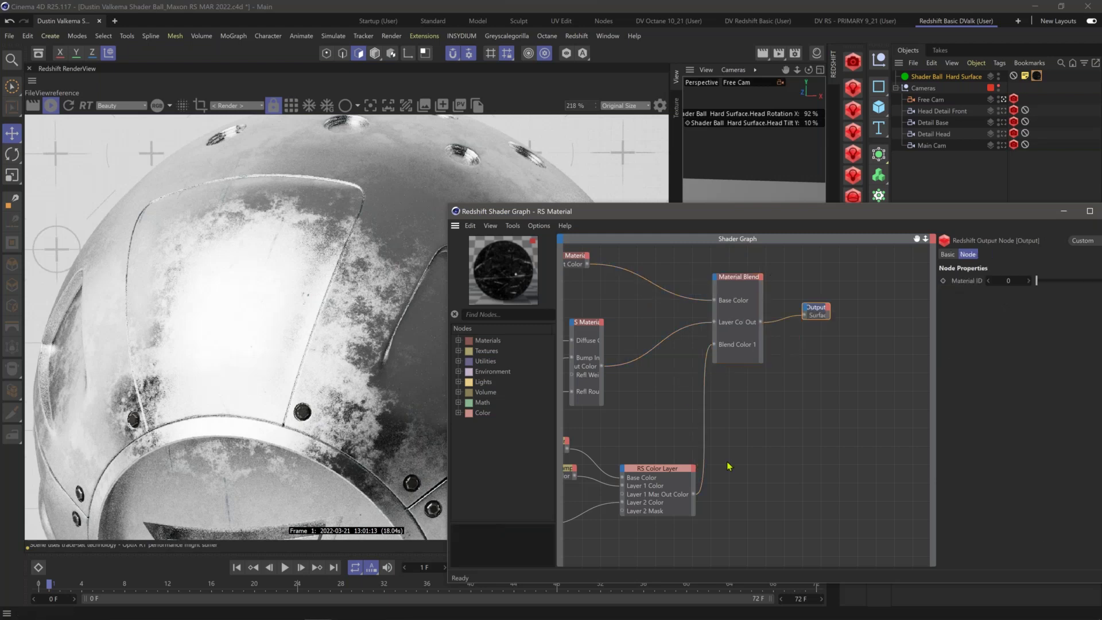
click(728, 464)
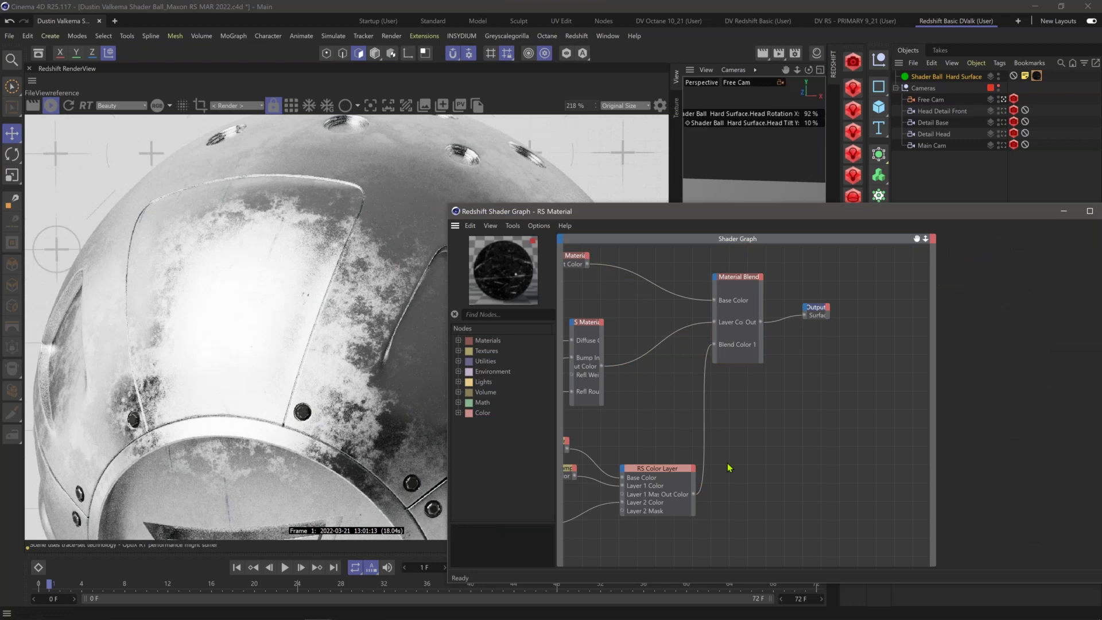
Step: Add an RS Ramp node and insert it between the RS Color Layer's Out Color and the Material Blender's Blend Color 1
key(Tab)
text(ramp)
key(Return)
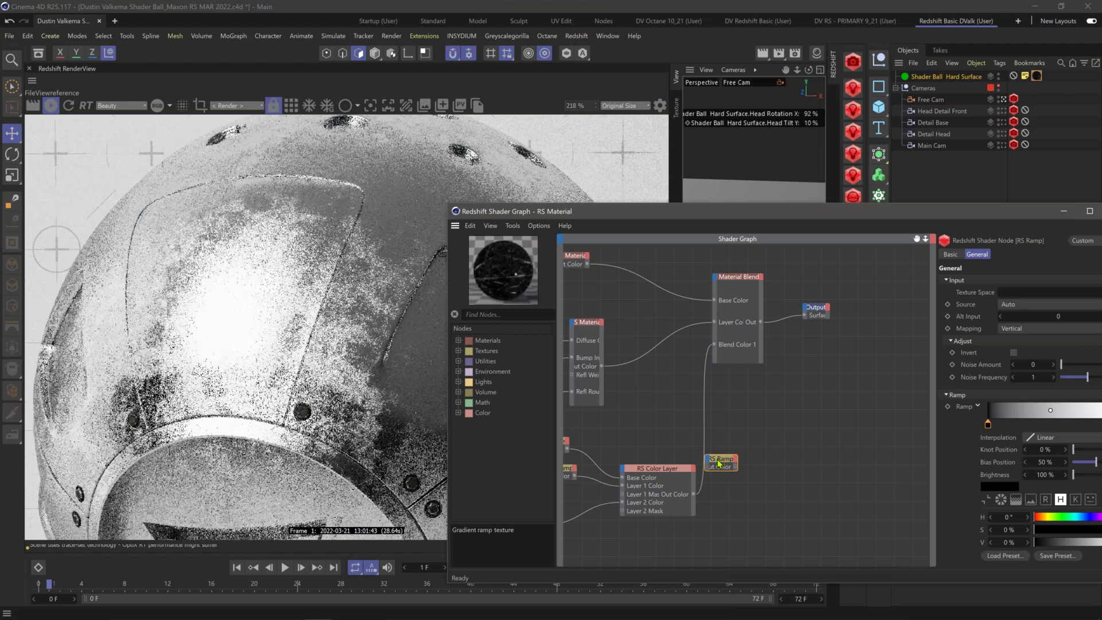
drag(718, 463, 738, 456)
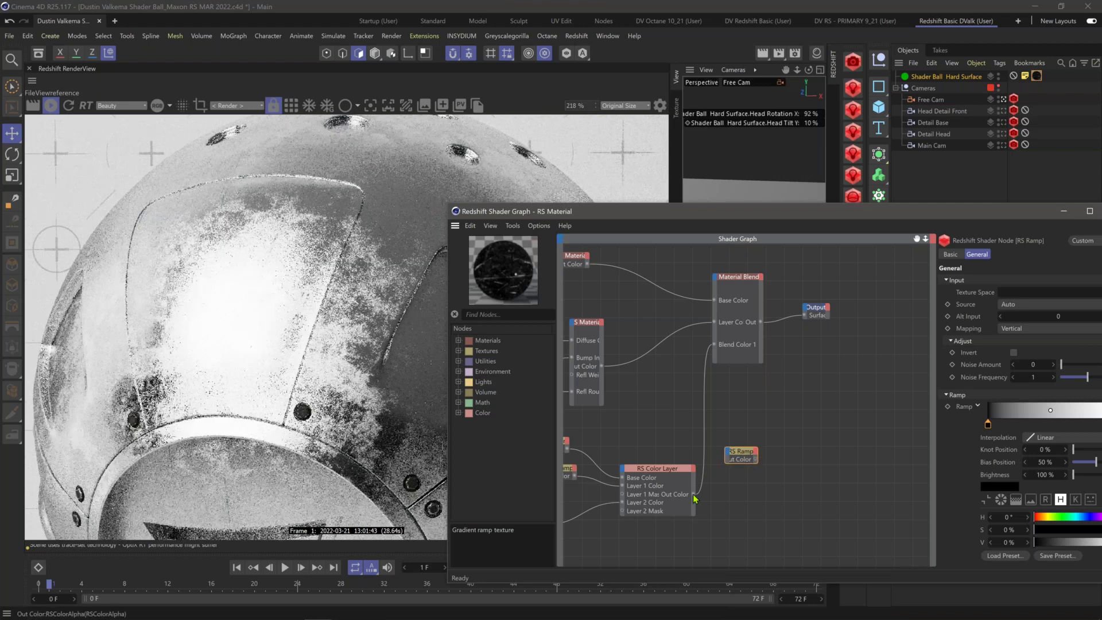
drag(694, 499, 715, 347)
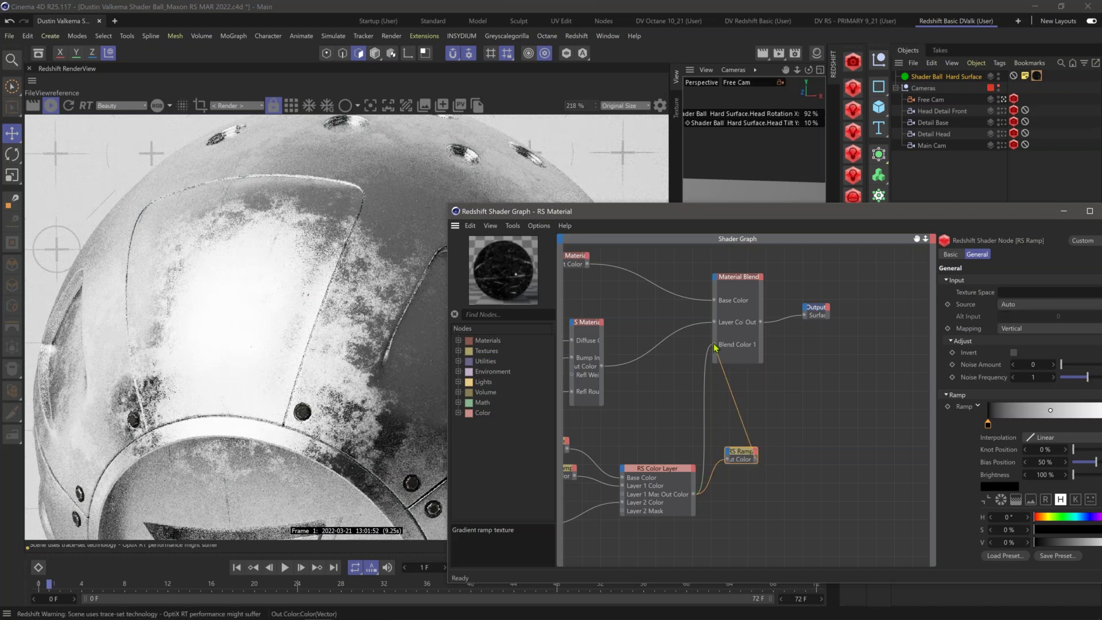
drag(714, 348, 714, 345)
Step: Invert the gradient of the new RS Ramp that feeds Blend Color 1
drag(906, 229, 854, 229)
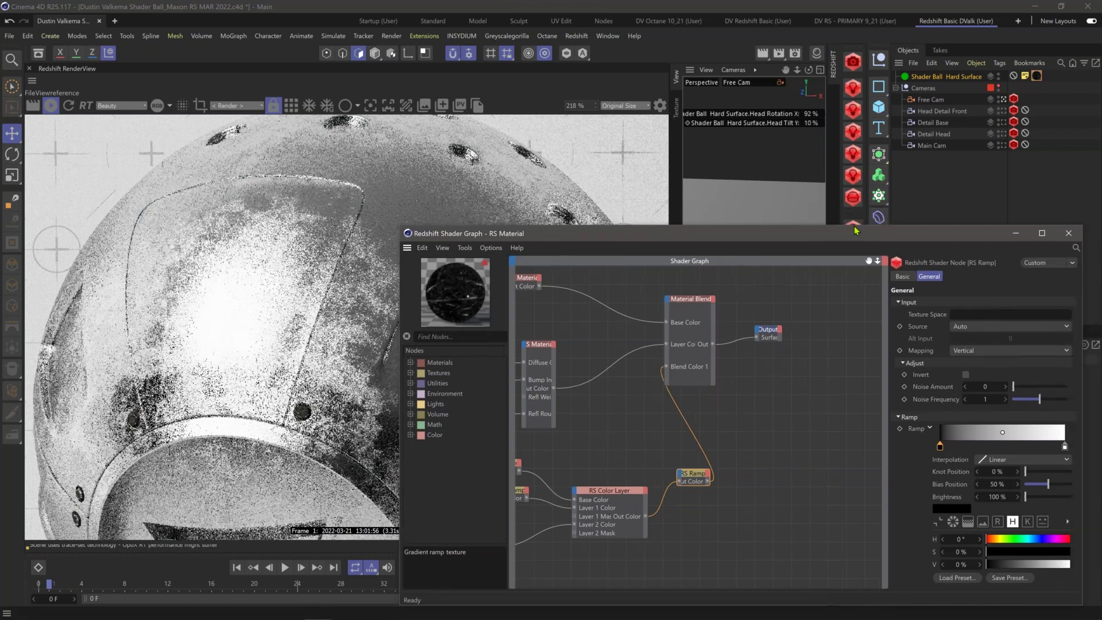
drag(854, 229, 835, 226)
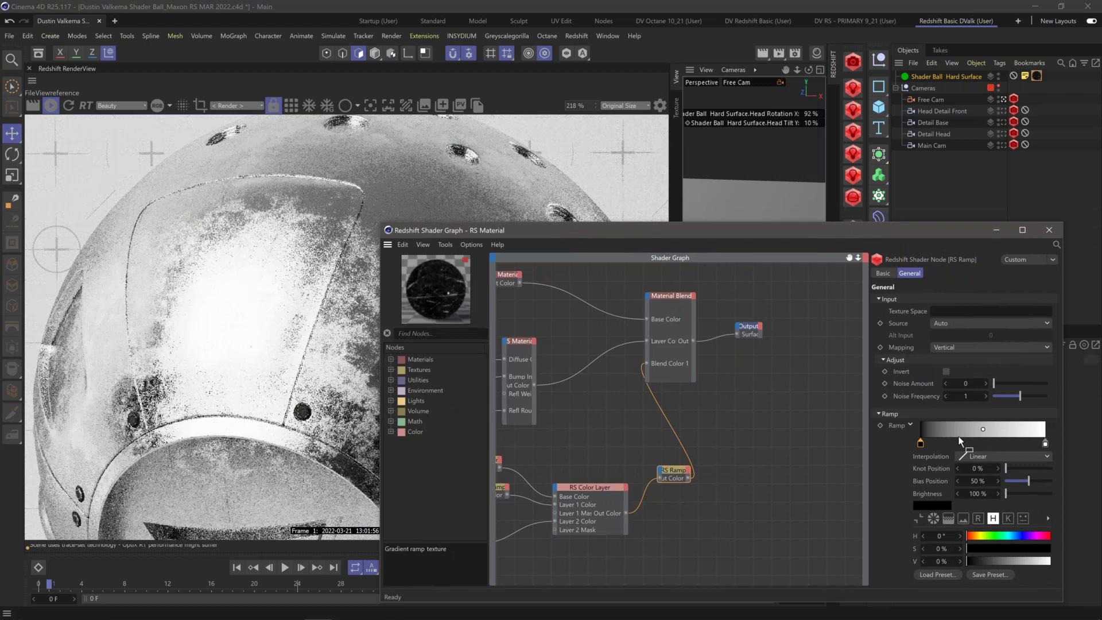
right_click(980, 442)
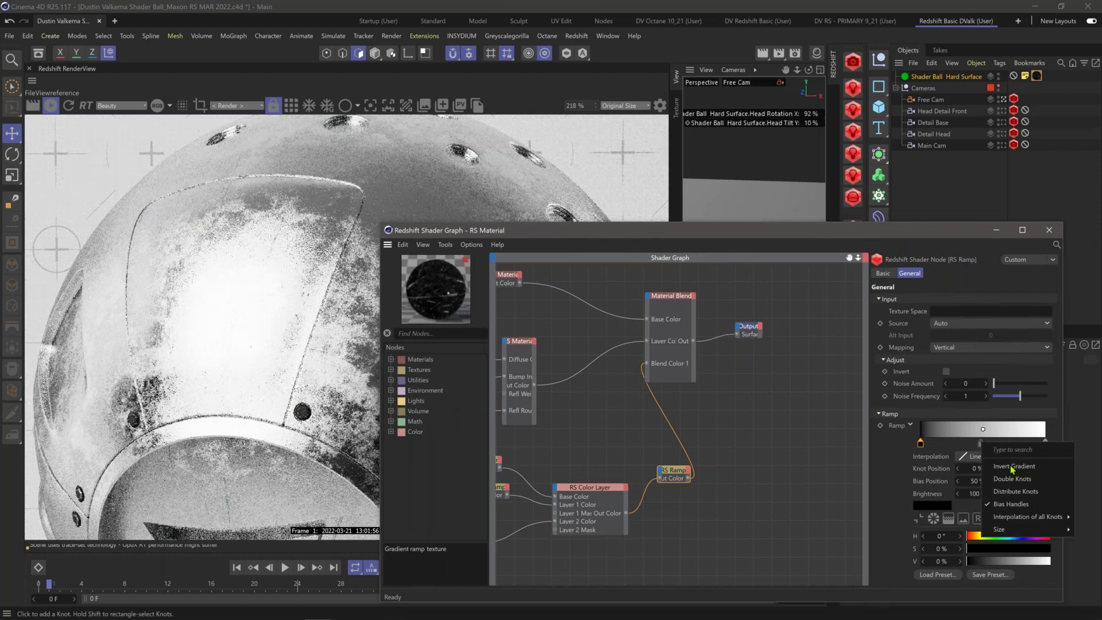
click(1011, 466)
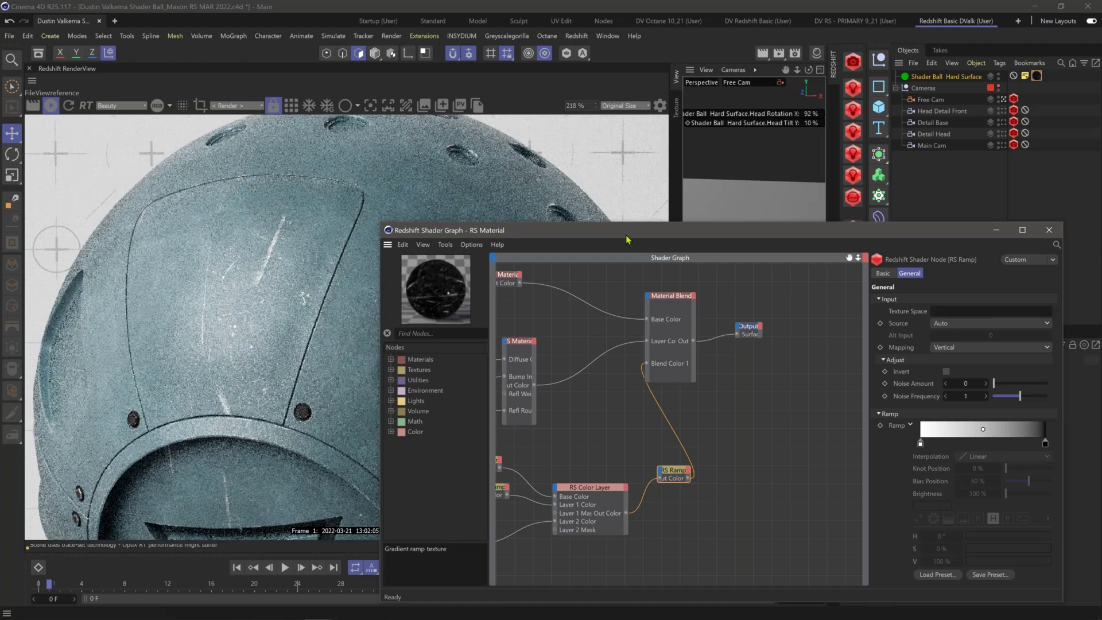
Step: Set the Constant node that drives the scratch texture's UV remap Scale to 6
drag(626, 239, 746, 226)
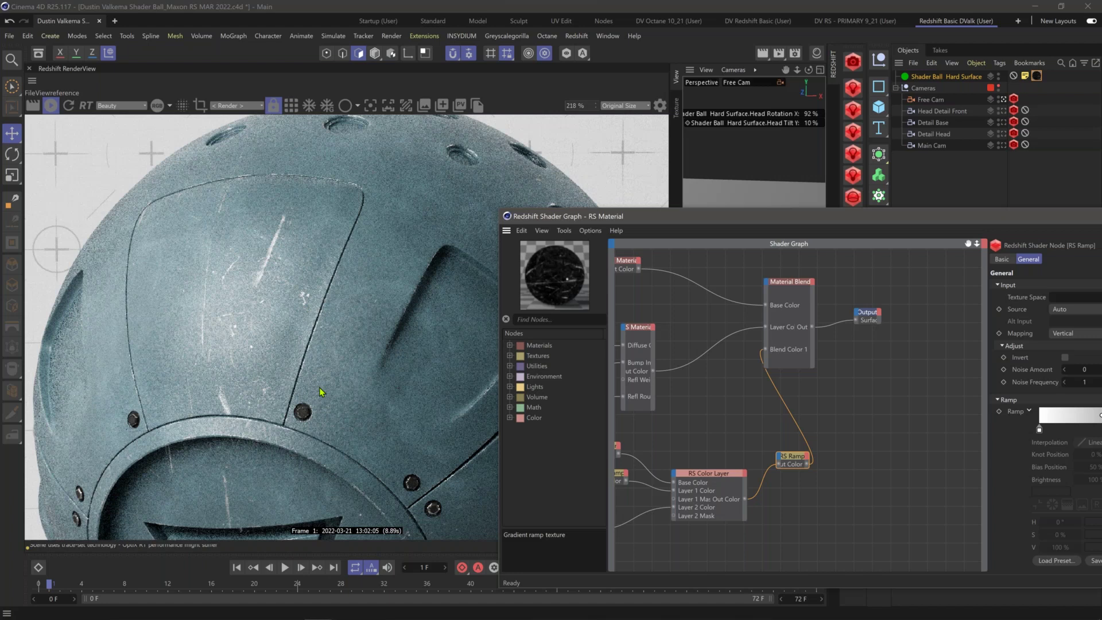
middle_drag(319, 392, 361, 241)
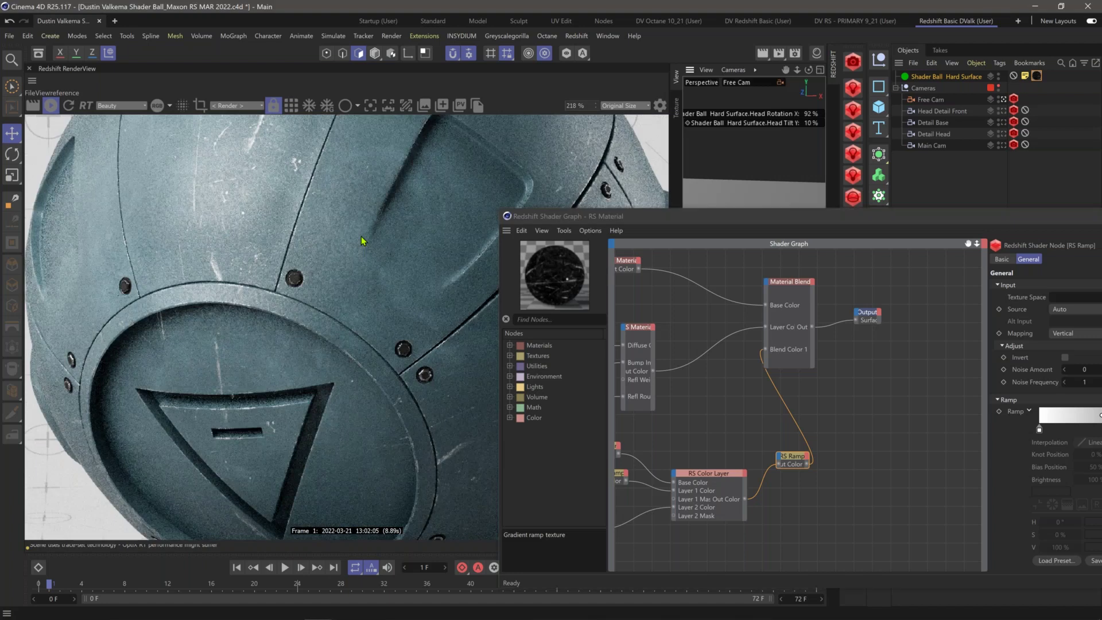
middle_drag(352, 413, 343, 371)
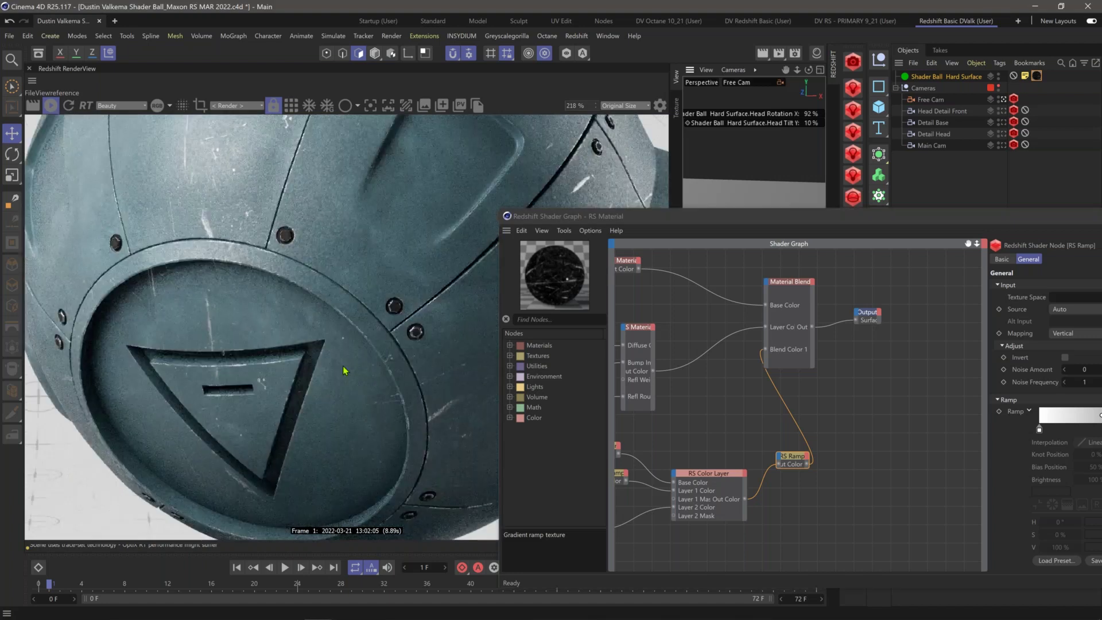
scroll(366, 439, down, 2)
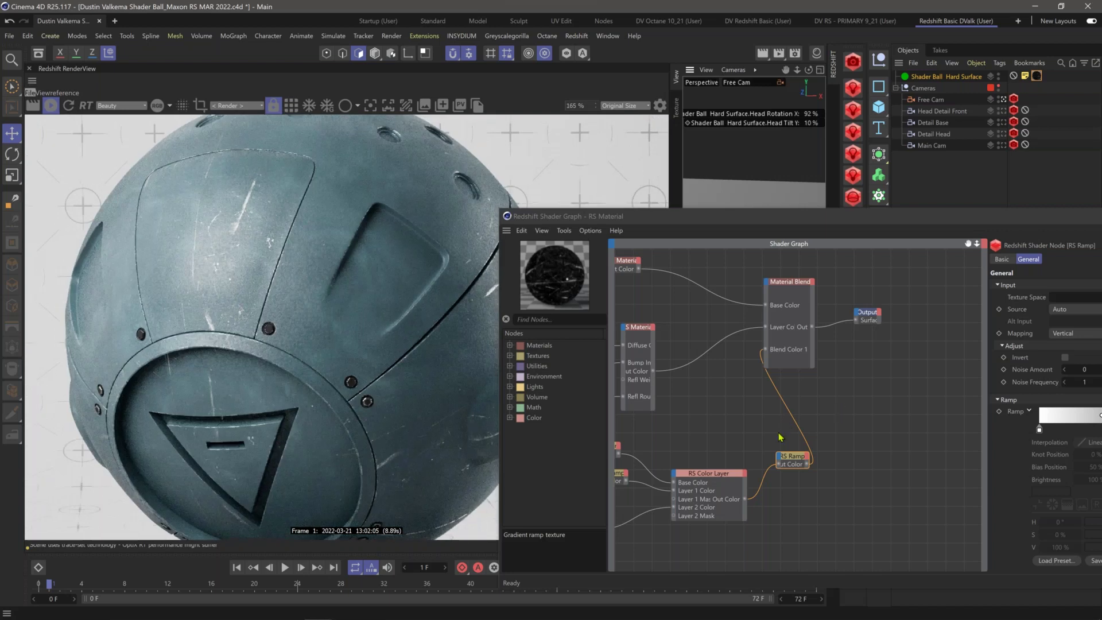
click(807, 423)
middle_drag(808, 423, 928, 357)
click(655, 442)
click(1056, 297)
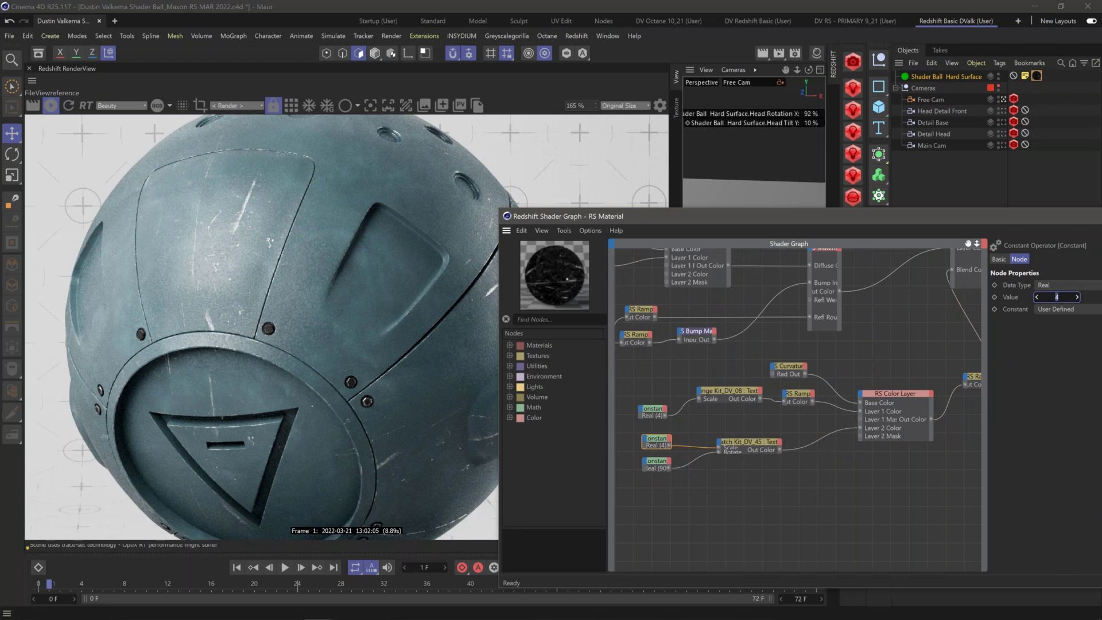
text(6)
key(Return)
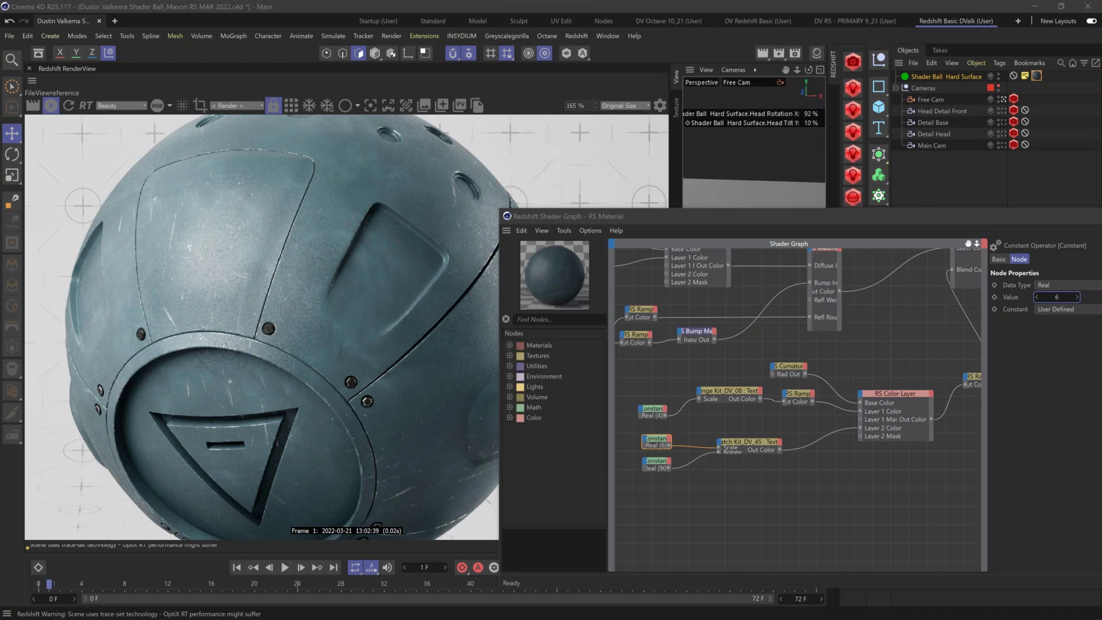
drag(757, 224, 752, 224)
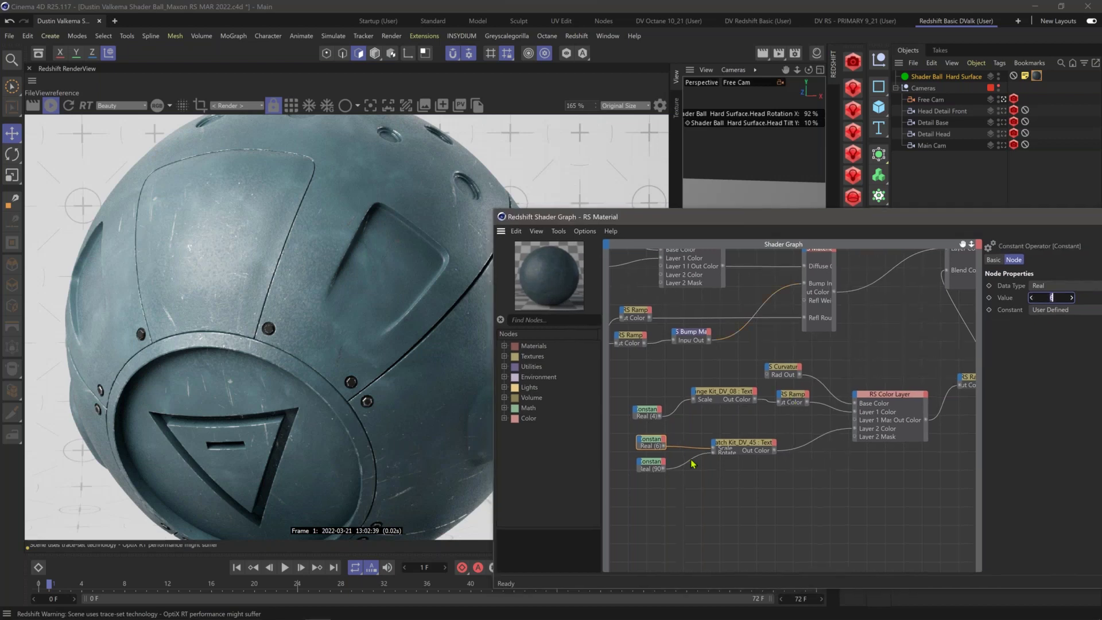
middle_drag(906, 378, 809, 381)
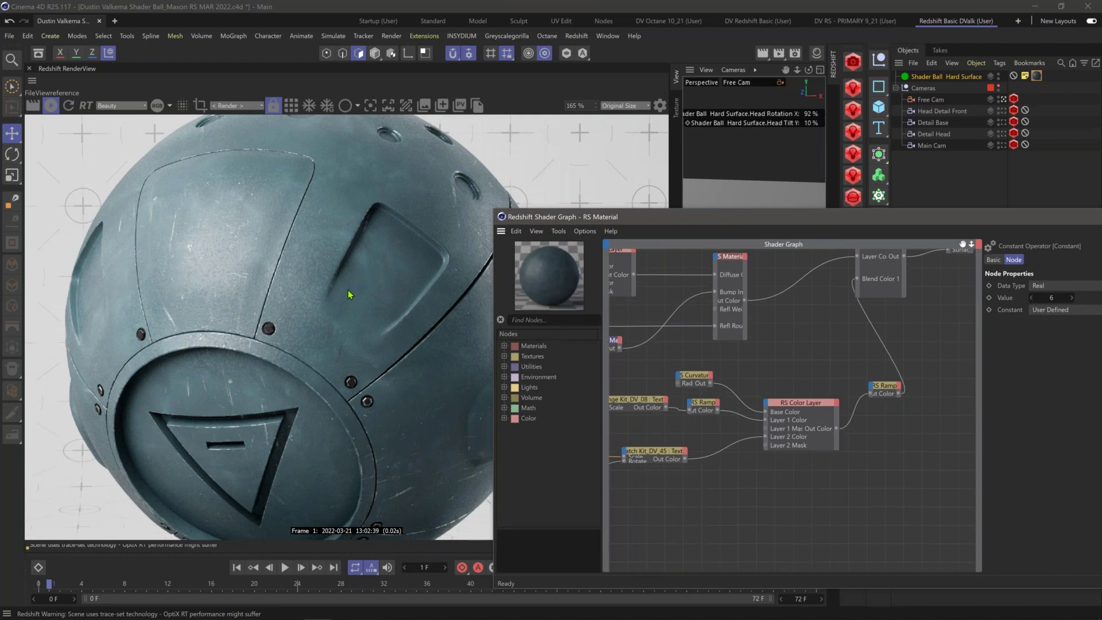
drag(693, 216, 716, 264)
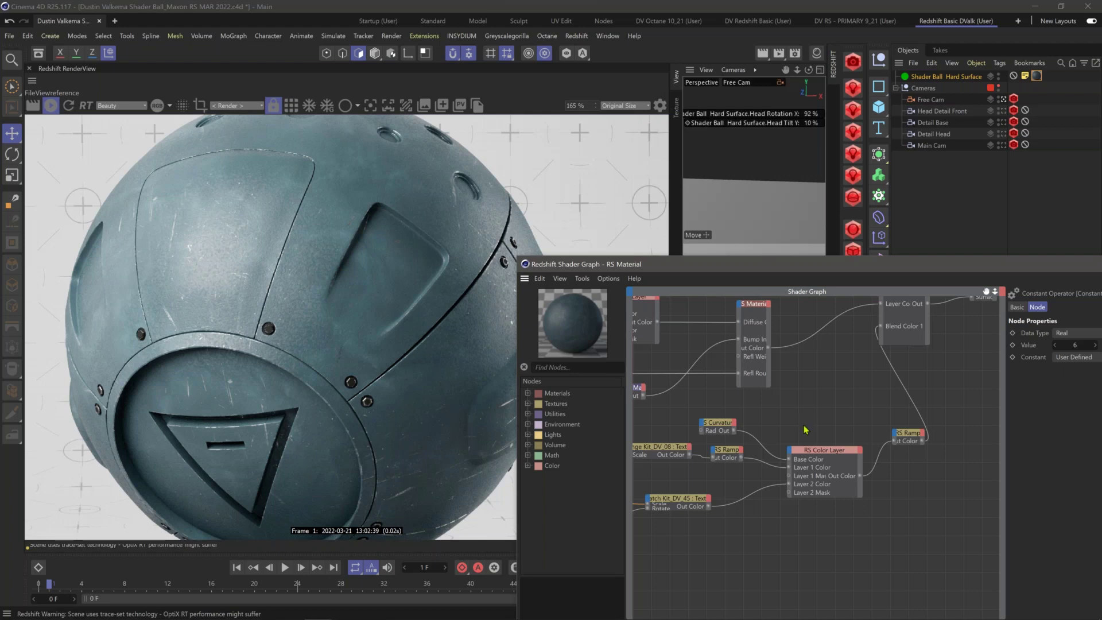
middle_drag(701, 406, 664, 360)
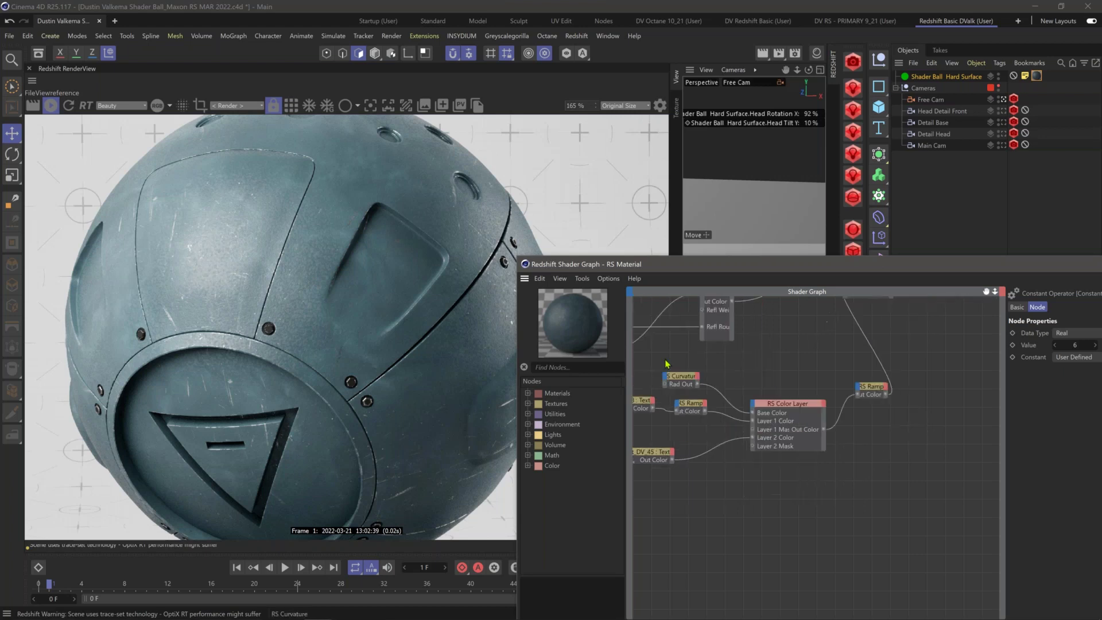
drag(666, 364, 805, 460)
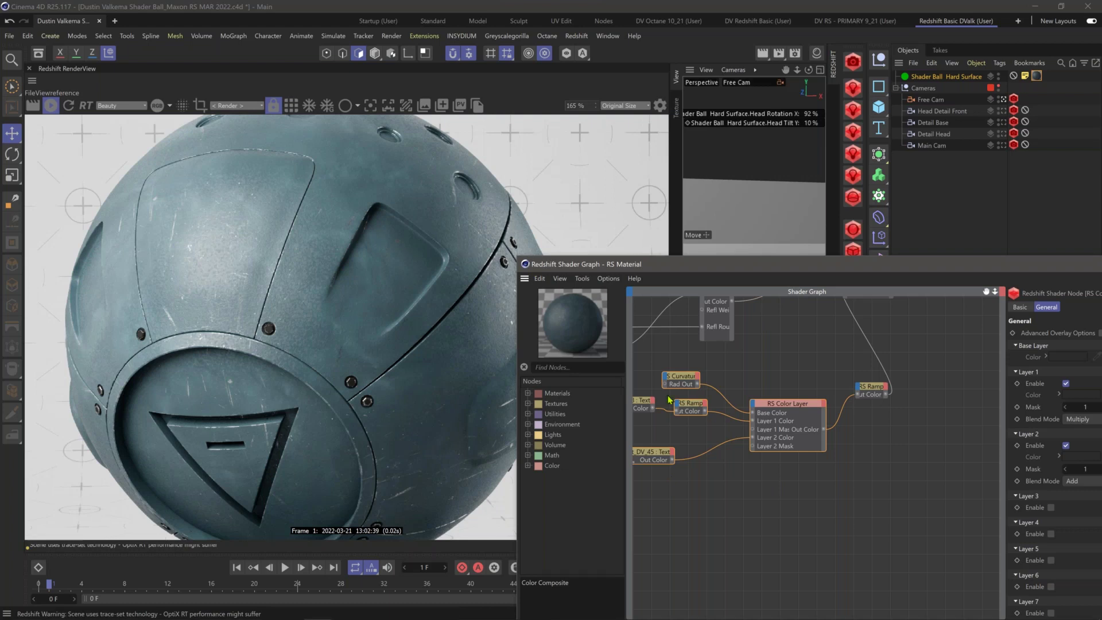
middle_drag(816, 479, 767, 433)
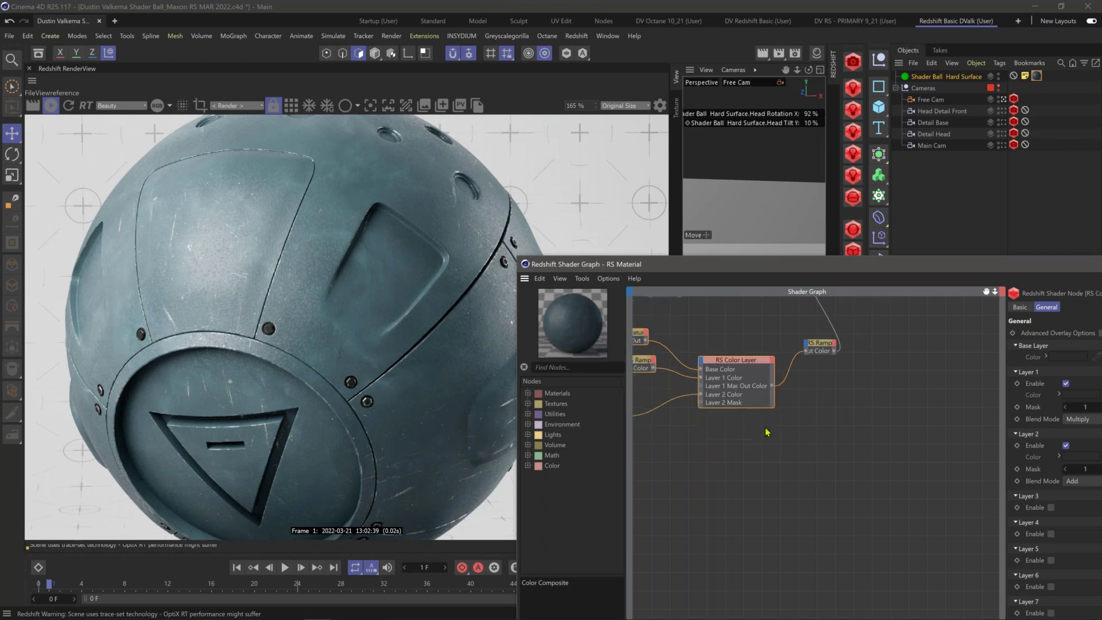
middle_drag(735, 508, 738, 513)
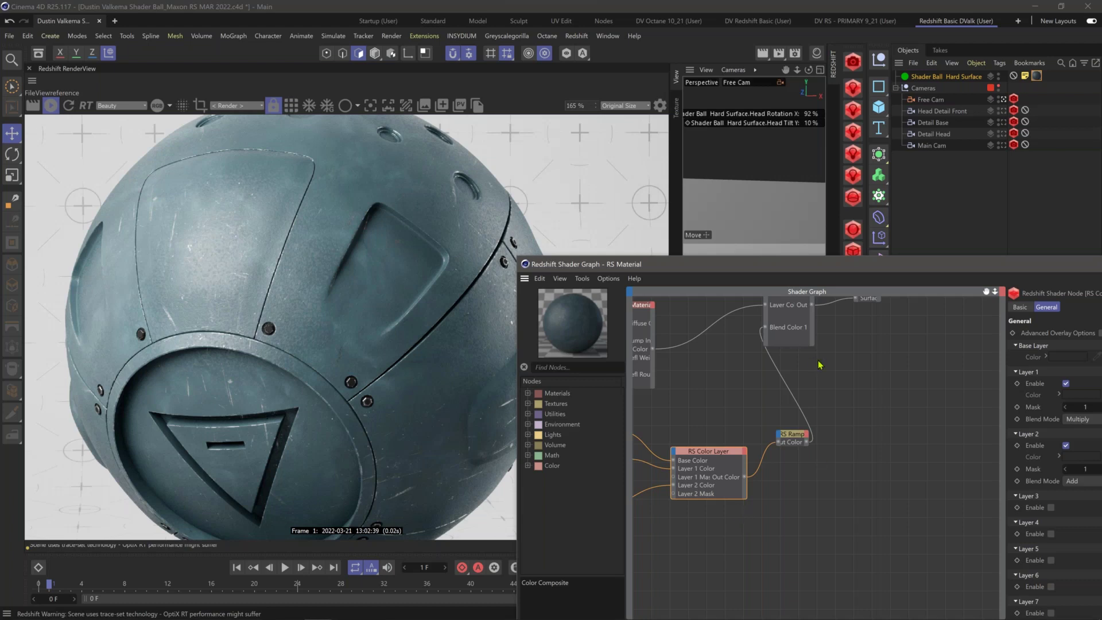
Step: Shift the Material Blender and Output nodes together away from the mask nodes, and move the blend RS Ramp closer to the blender
middle_drag(817, 360, 732, 449)
drag(687, 311, 820, 475)
drag(723, 351, 819, 353)
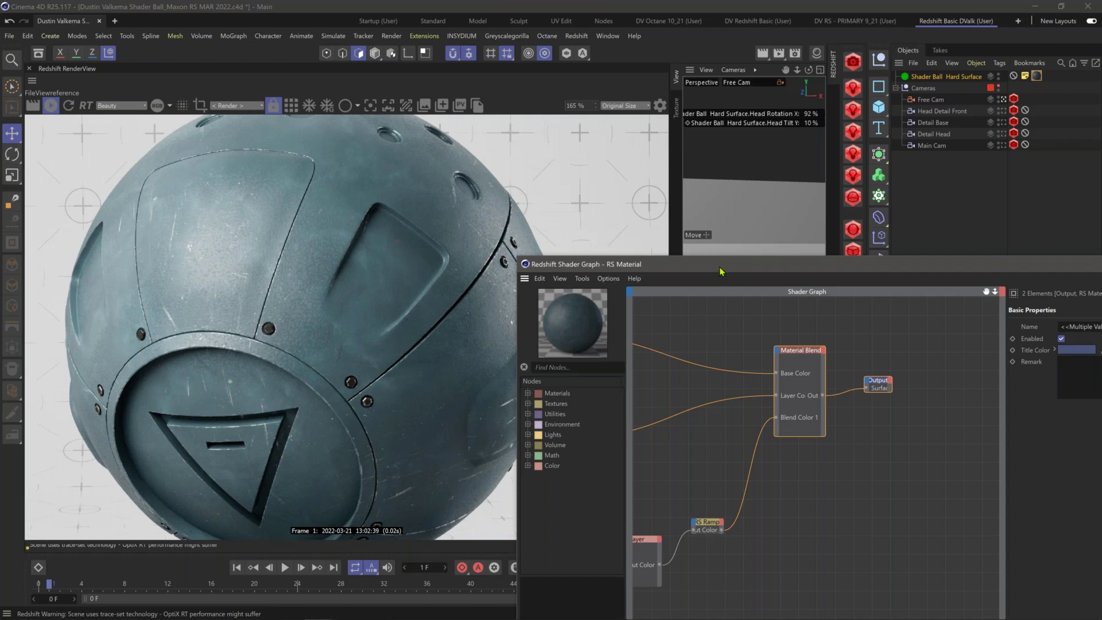
drag(721, 271, 716, 241)
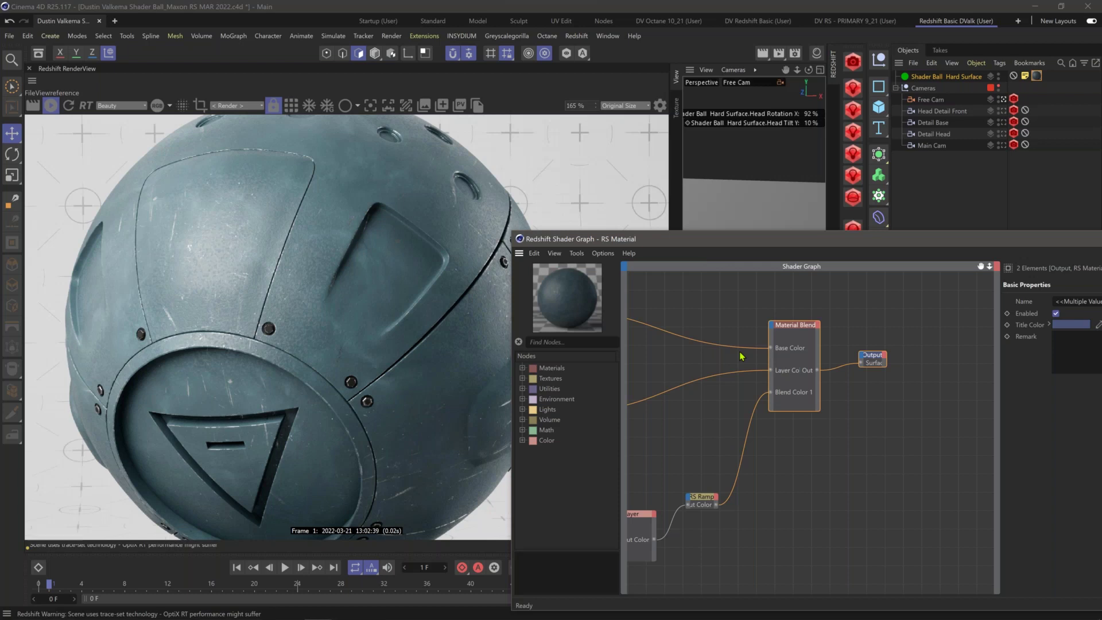
middle_drag(782, 379, 848, 341)
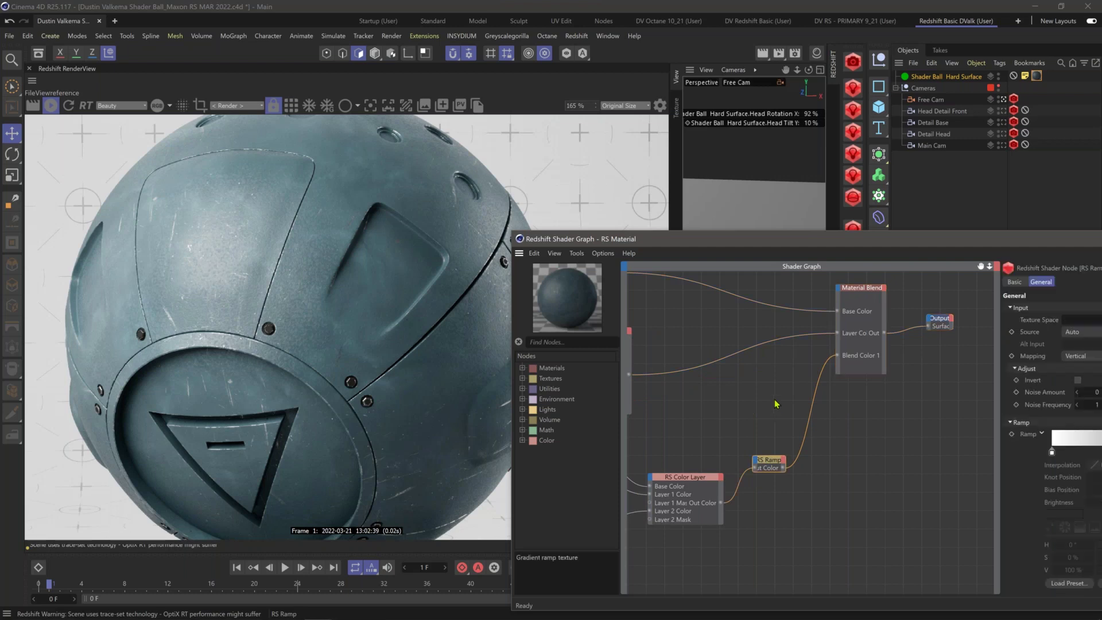
drag(769, 460, 776, 399)
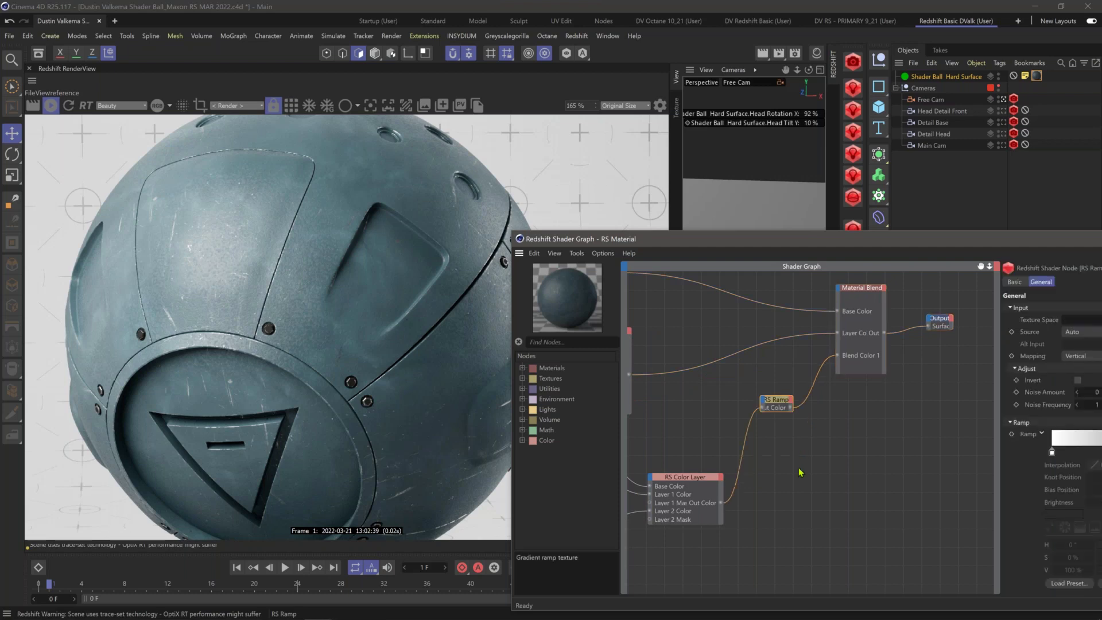
Step: Add a new RS Material node and place it in the empty area below the blend RS Ramp
click(811, 535)
key(Tab)
text(mater)
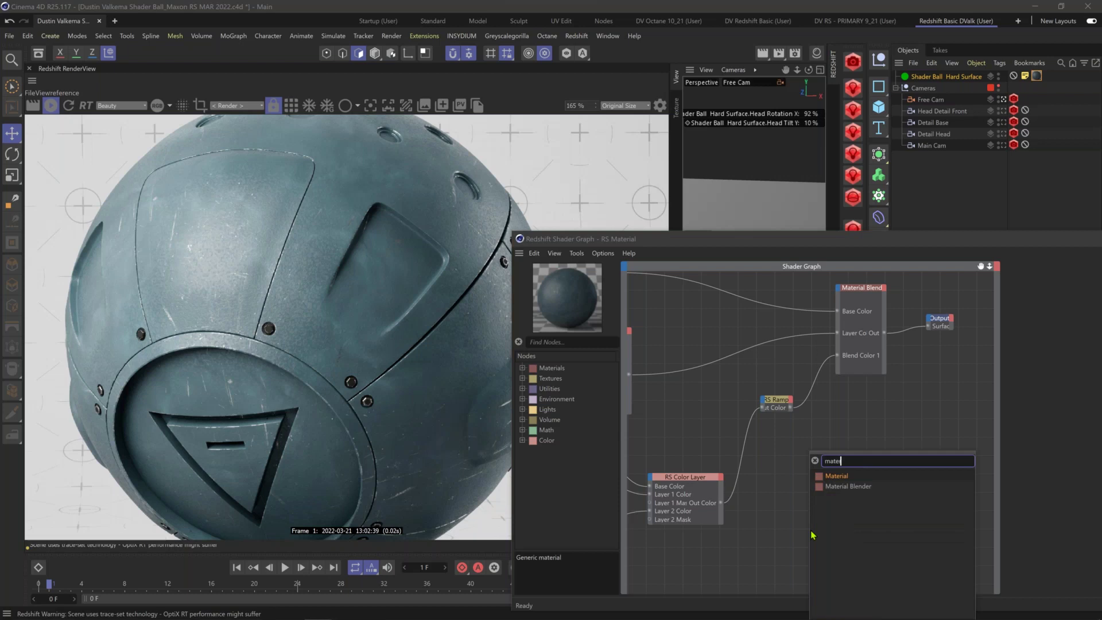
key(Return)
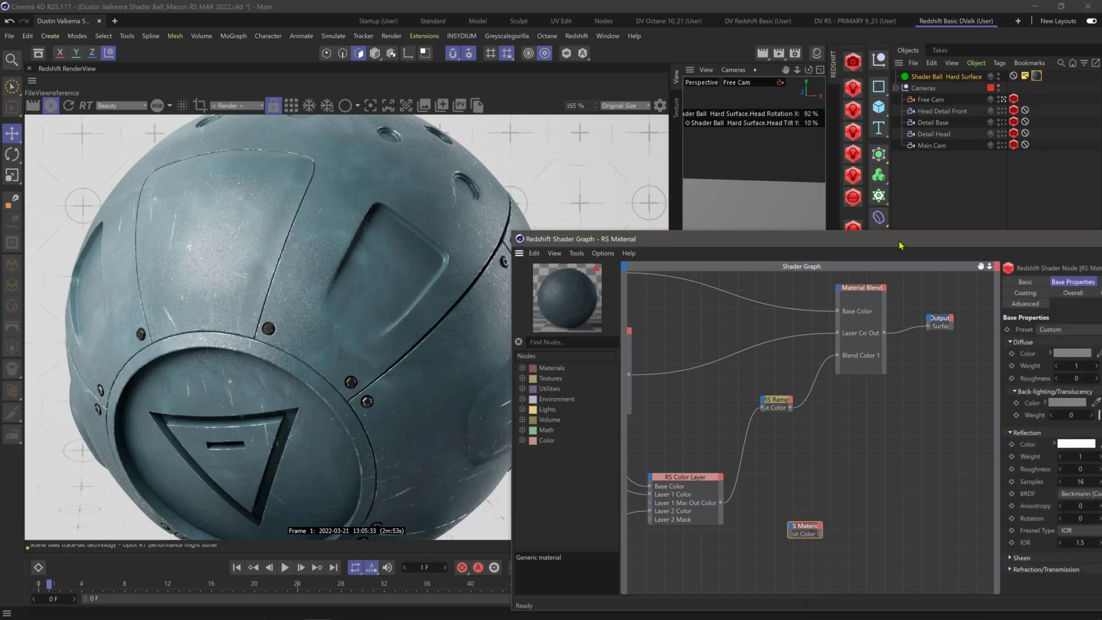
drag(900, 246, 802, 252)
drag(697, 539, 684, 555)
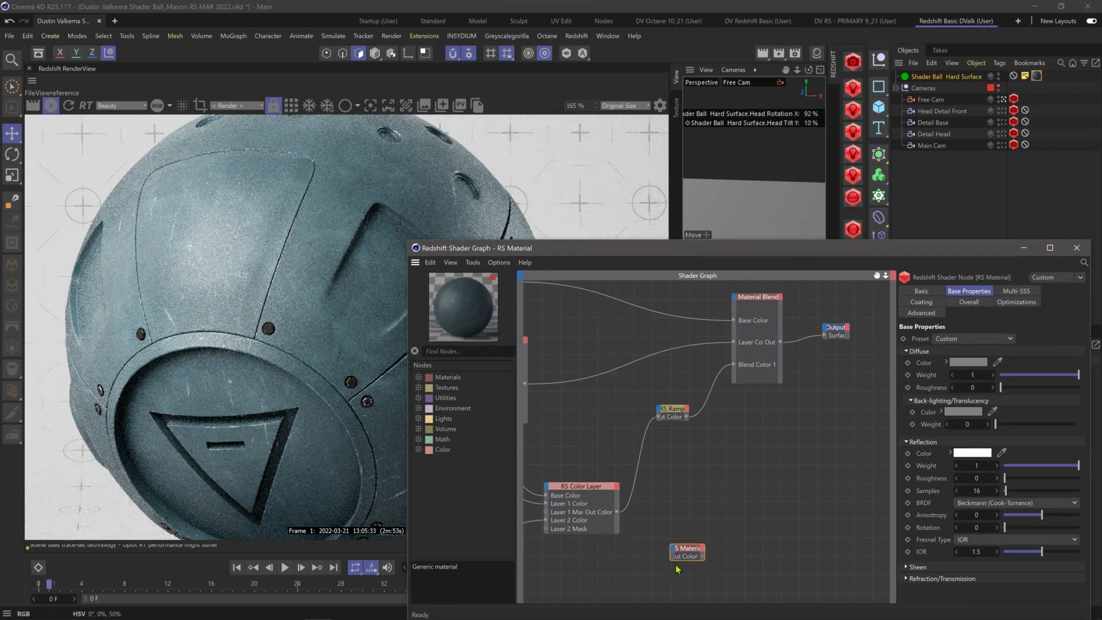
drag(682, 553, 700, 552)
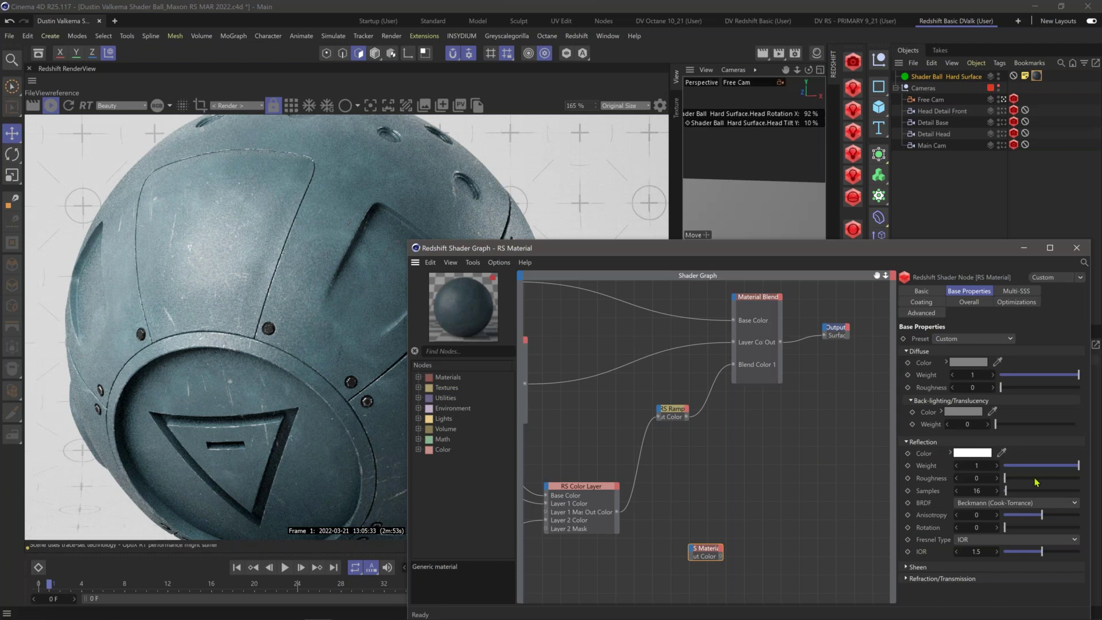
Step: Set the new material's reflection Weight to 0.214 and Roughness to 0.538, and connect it directly to the Output node's Surface
mouse_move(1035, 481)
mouse_down()
mouse_move(1044, 477)
mouse_move(1019, 467)
mouse_up()
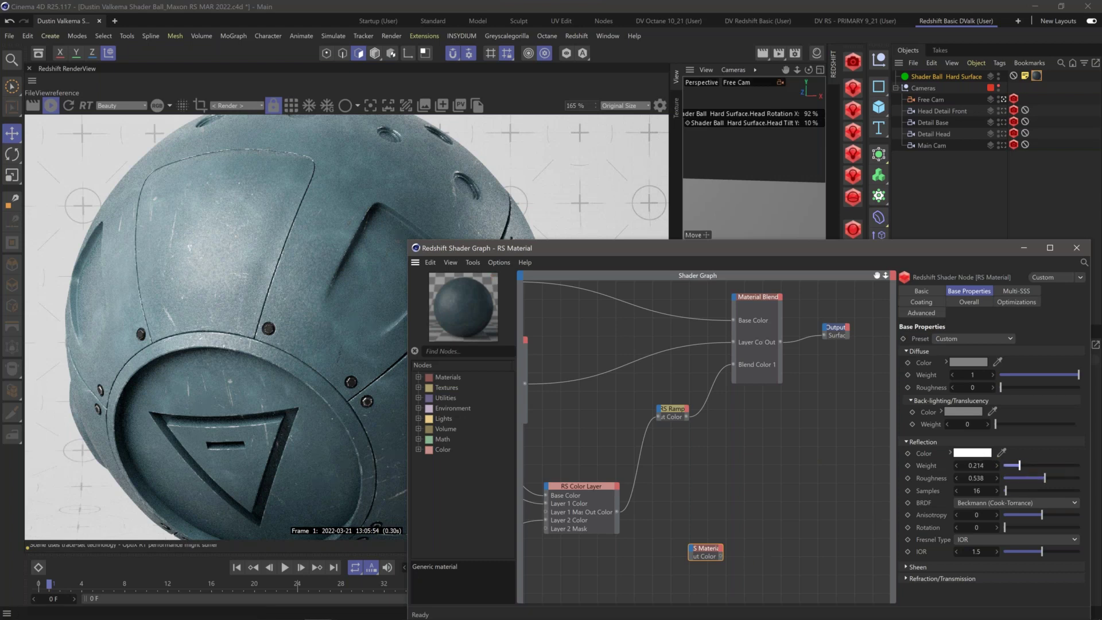
key(o)
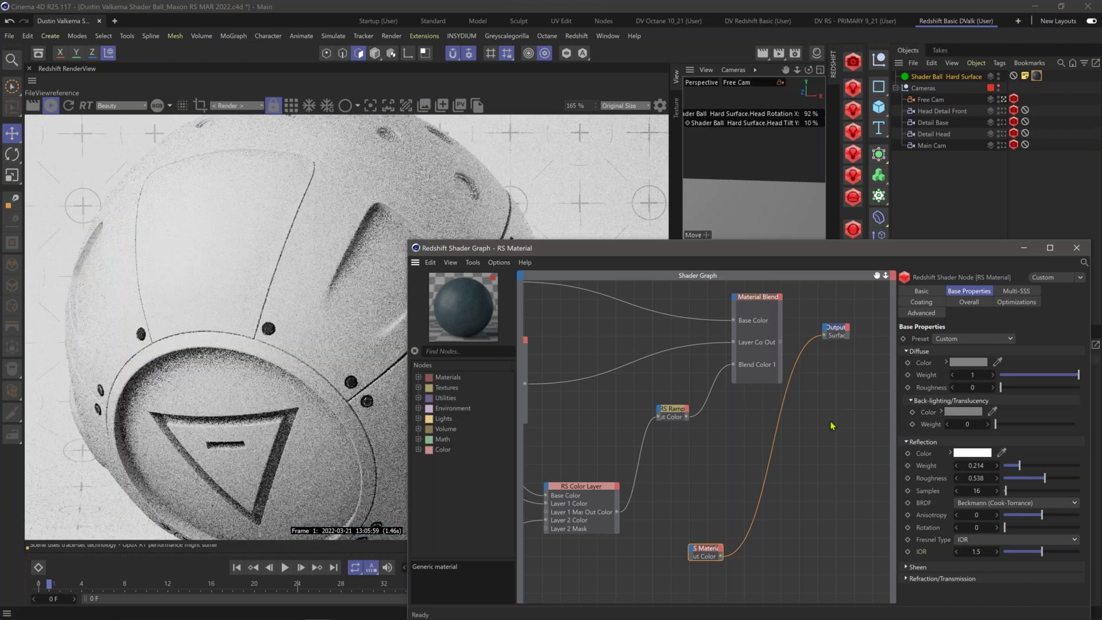
Step: Set the new material's diffuse color to a dark warm brown with H 26°, S 11% and V 18%
click(968, 362)
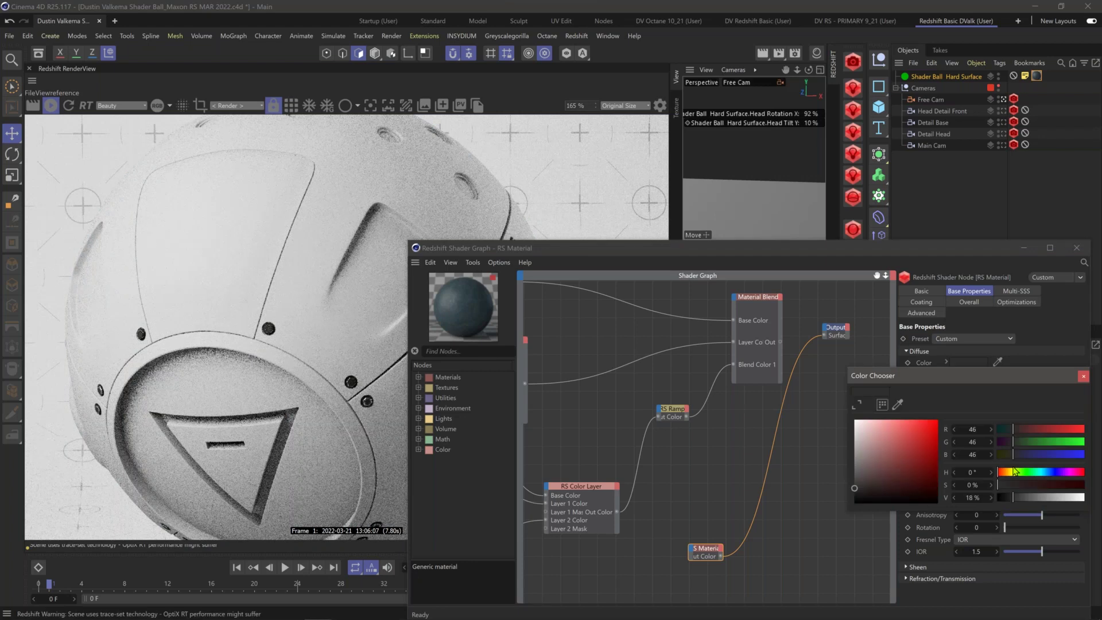
click(1005, 472)
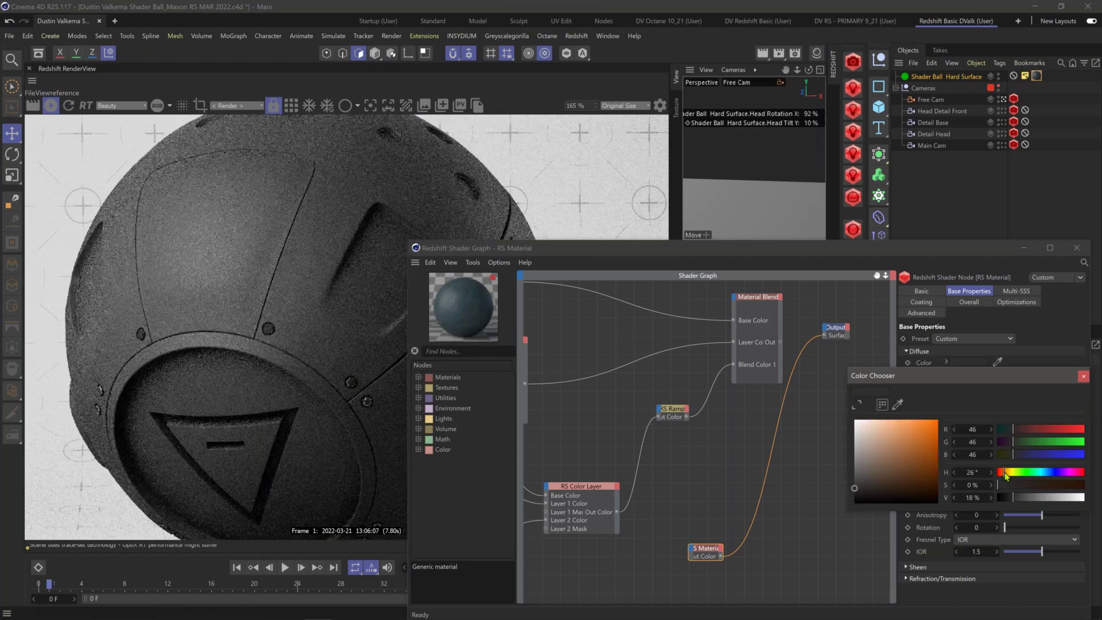
click(1008, 485)
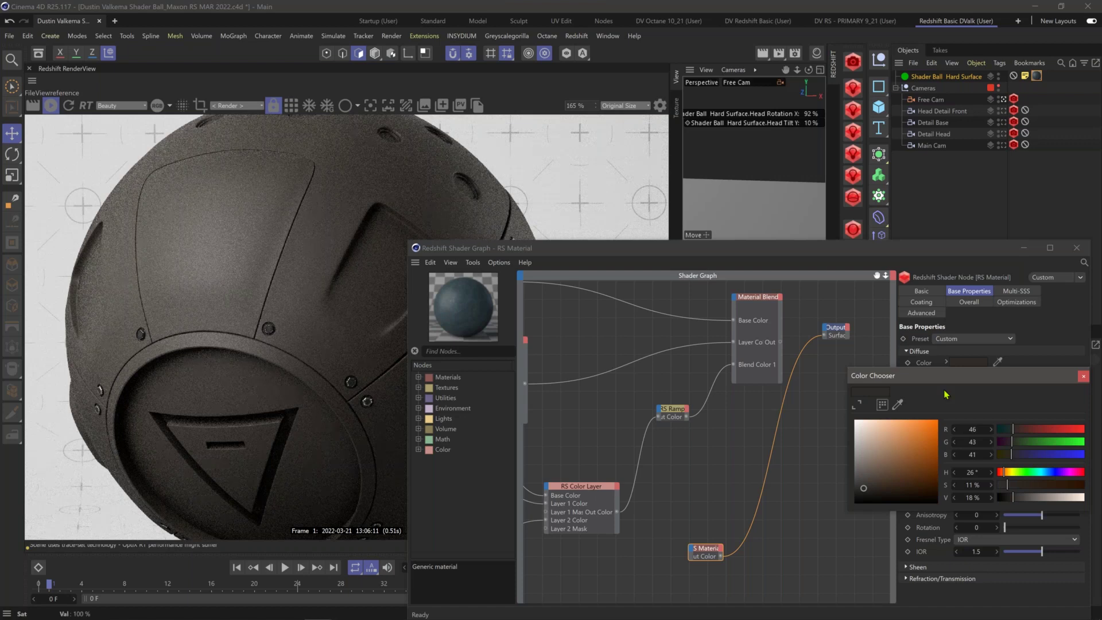
Step: Close the color chooser and add an RS Color Layer node in the empty area below the new RS Material node
drag(946, 394, 958, 341)
click(1034, 319)
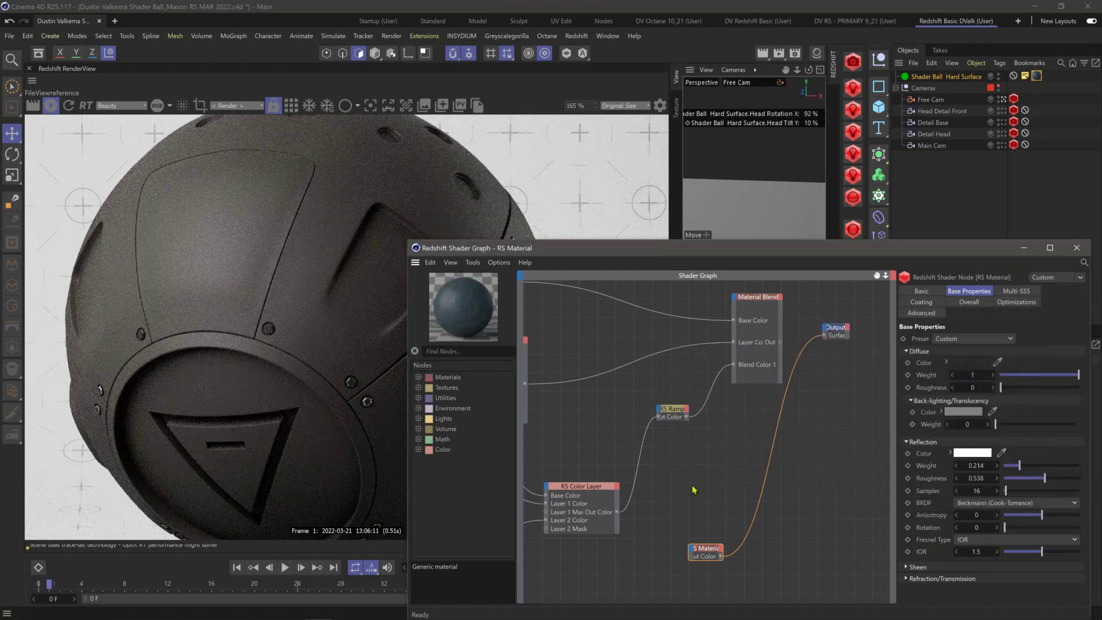
middle_drag(694, 490, 759, 352)
drag(766, 439, 785, 442)
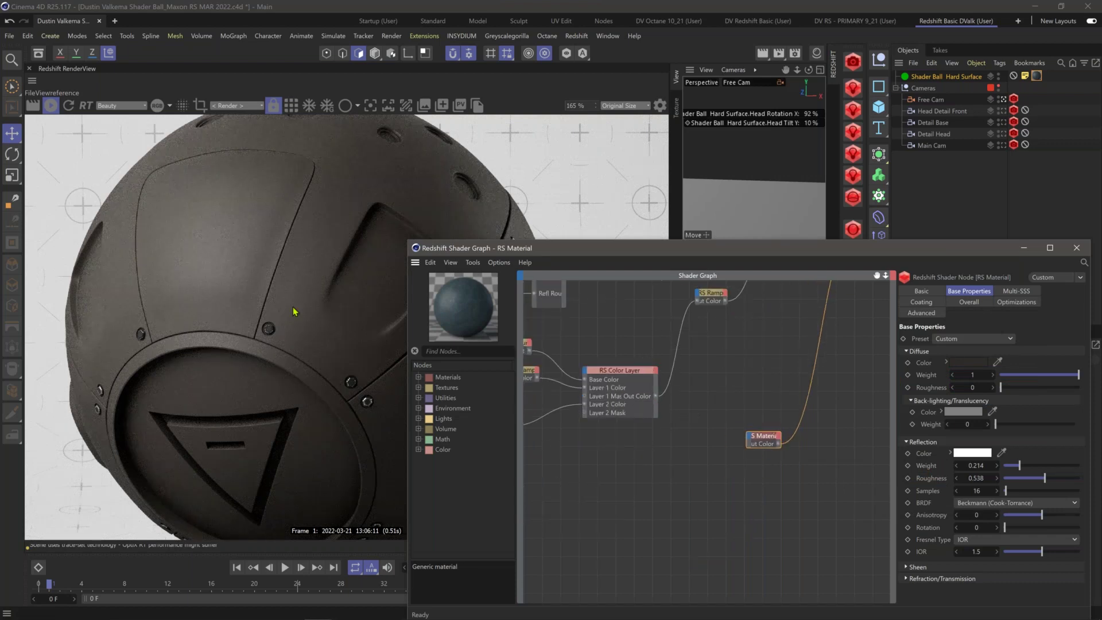
click(703, 497)
key(Tab)
text(color laer)
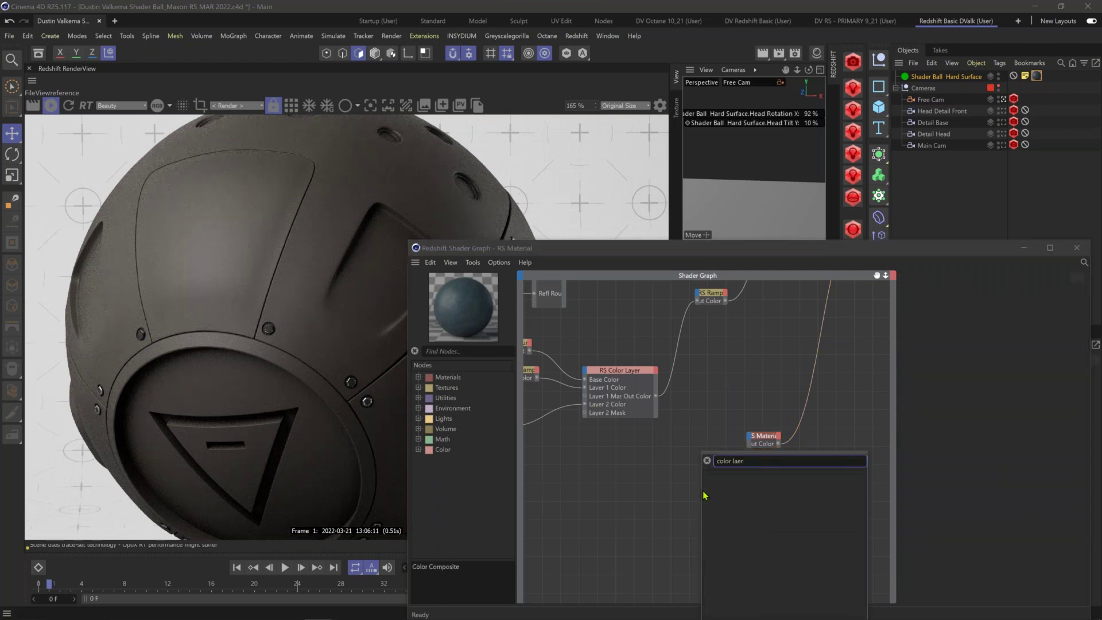
key(BackSpace)
key(BackSpace)
text(u)
key(BackSpace)
key(Return)
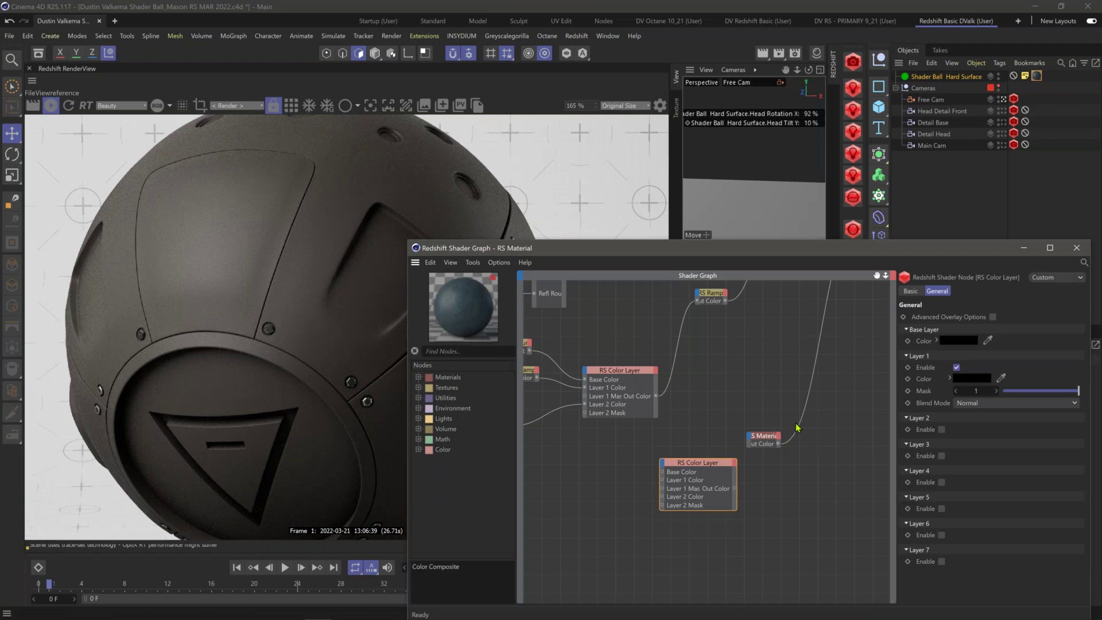
drag(797, 427, 780, 443)
Step: Add a Color Constant node beside the new RS Color Layer, on its input side
click(615, 470)
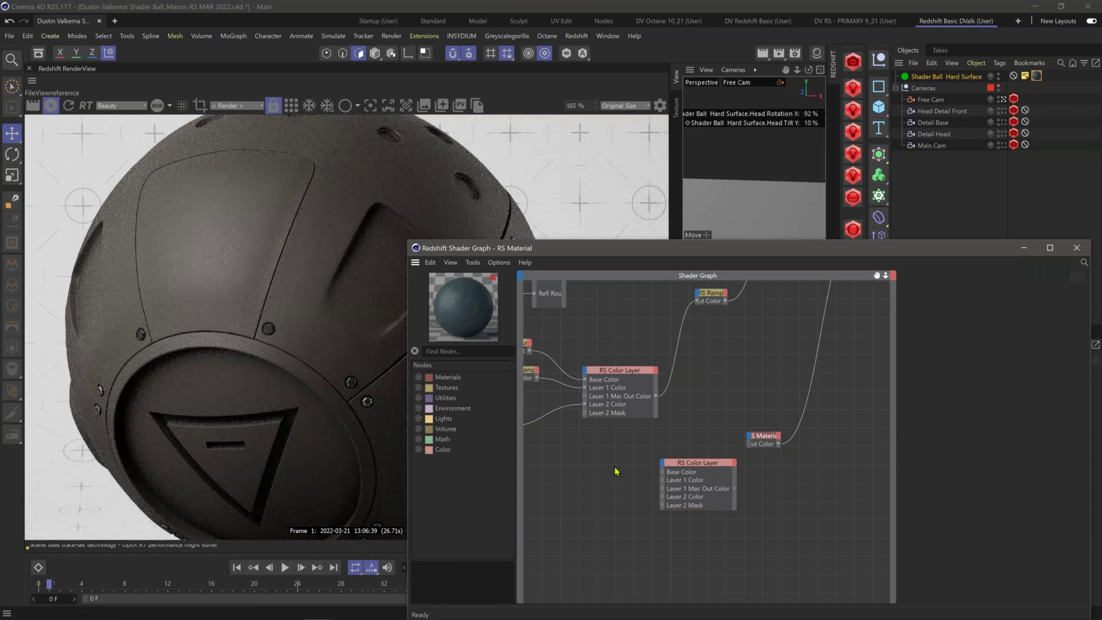
text(c)
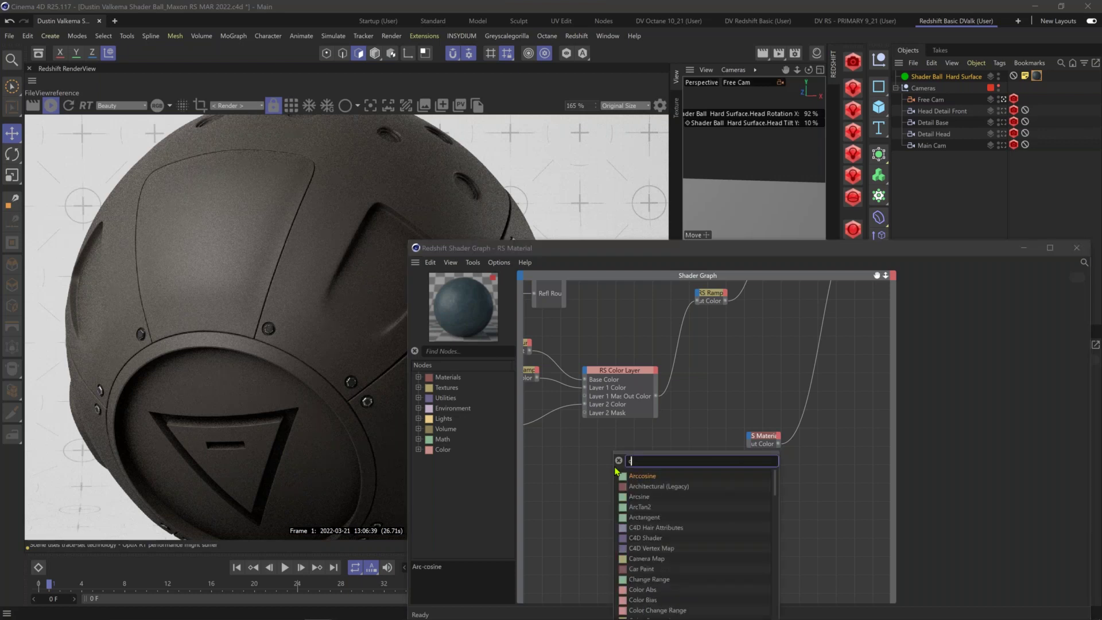
text(olo)
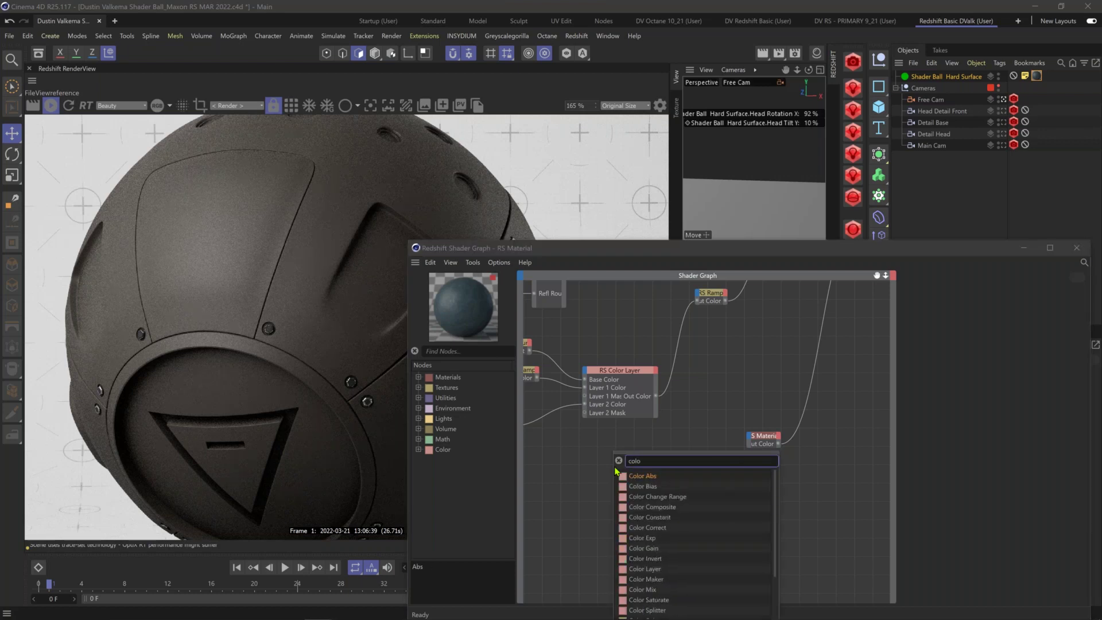
text(r cor)
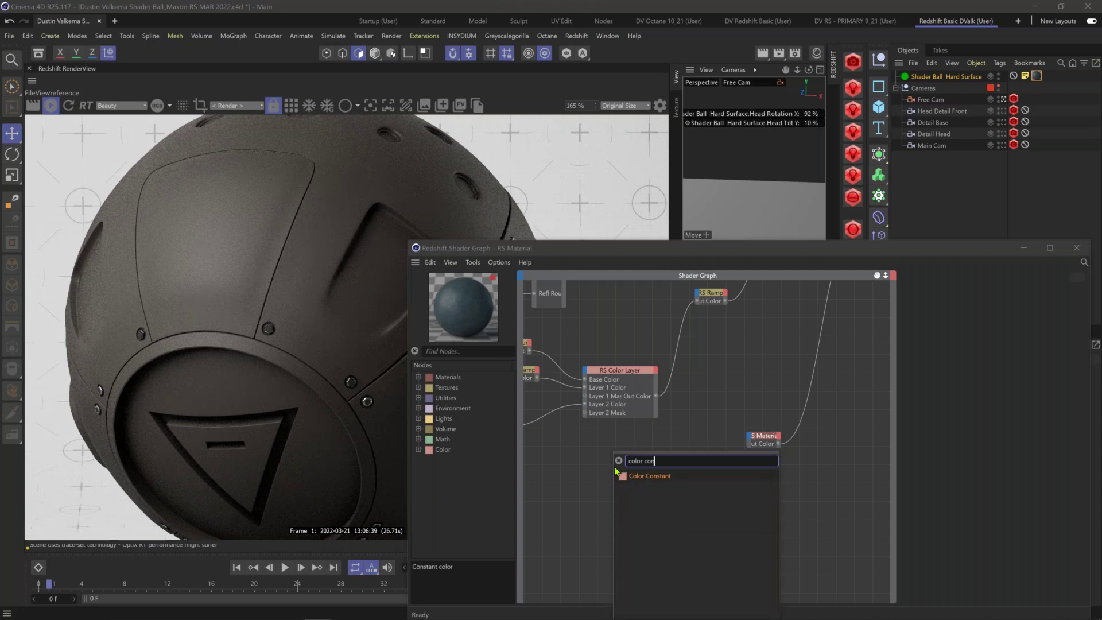
key(Return)
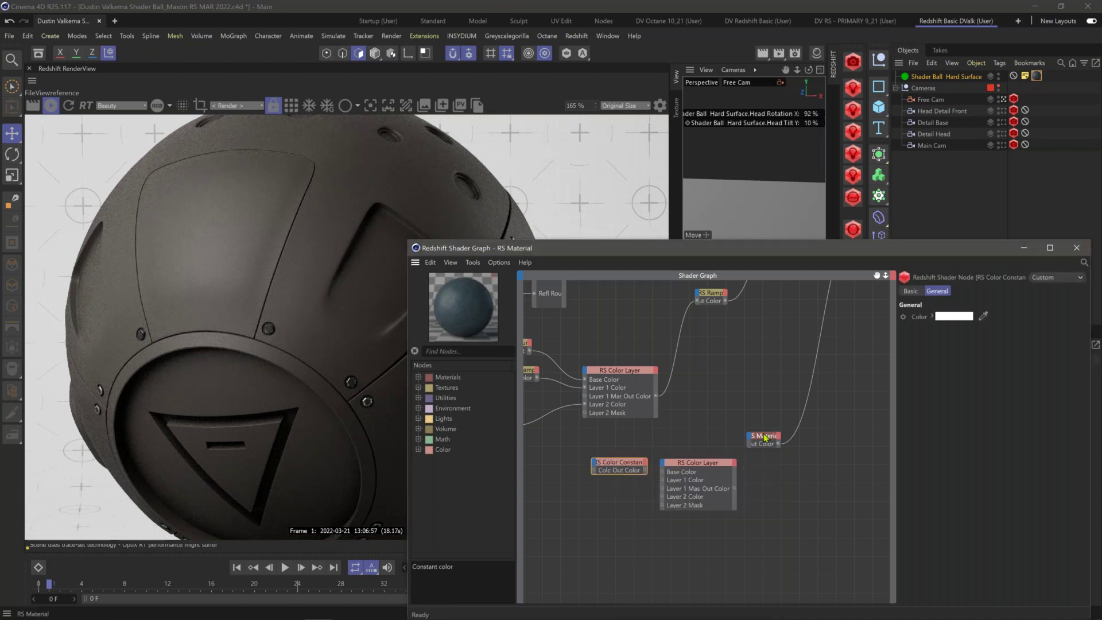
Step: Copy the new RS Material's diffuse color and paste it into the RS Color Constant node's Color
click(759, 436)
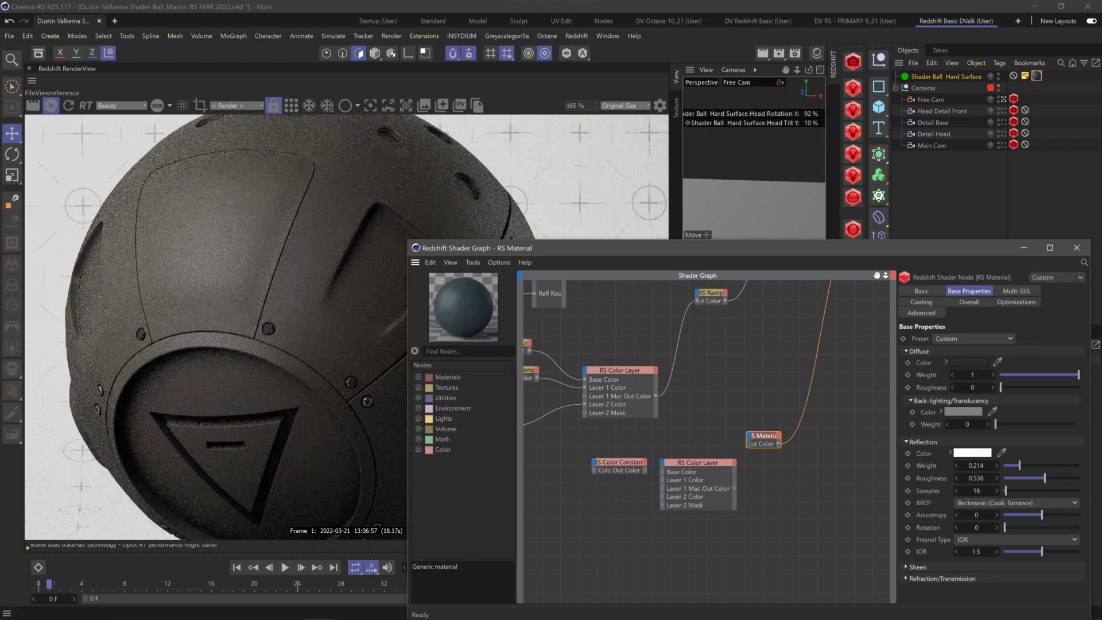
right_click(969, 362)
click(991, 390)
click(613, 476)
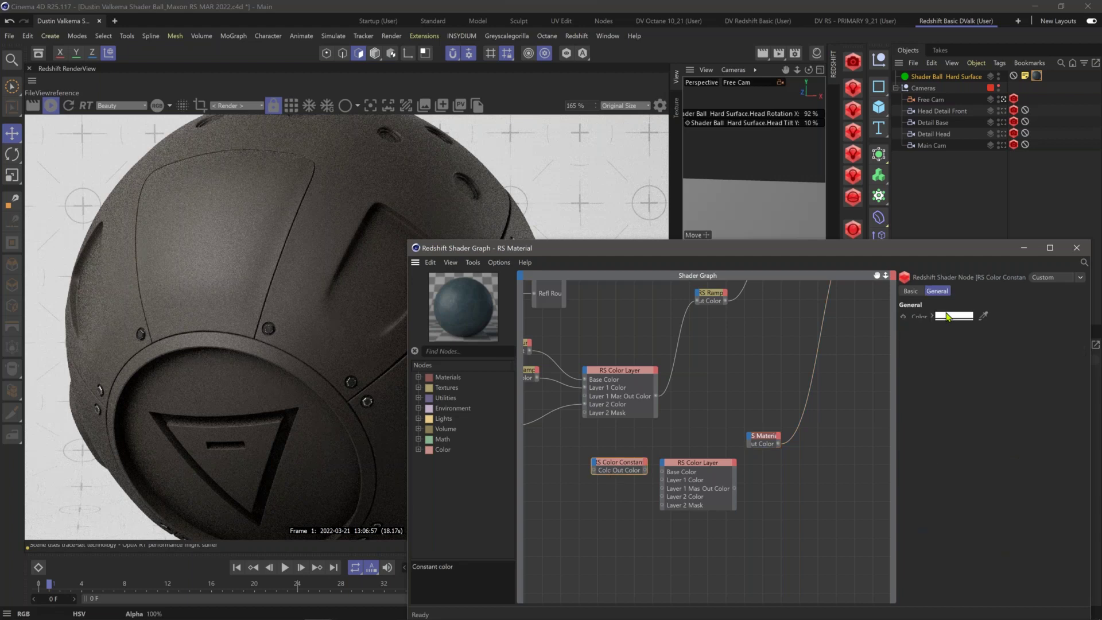
right_click(947, 316)
click(966, 367)
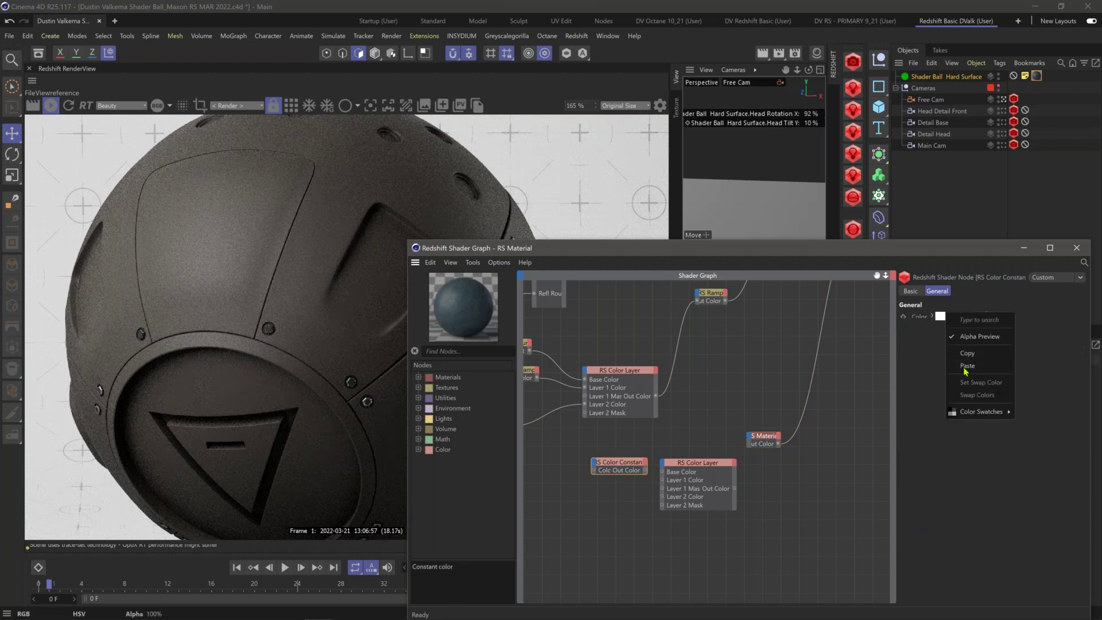
click(966, 366)
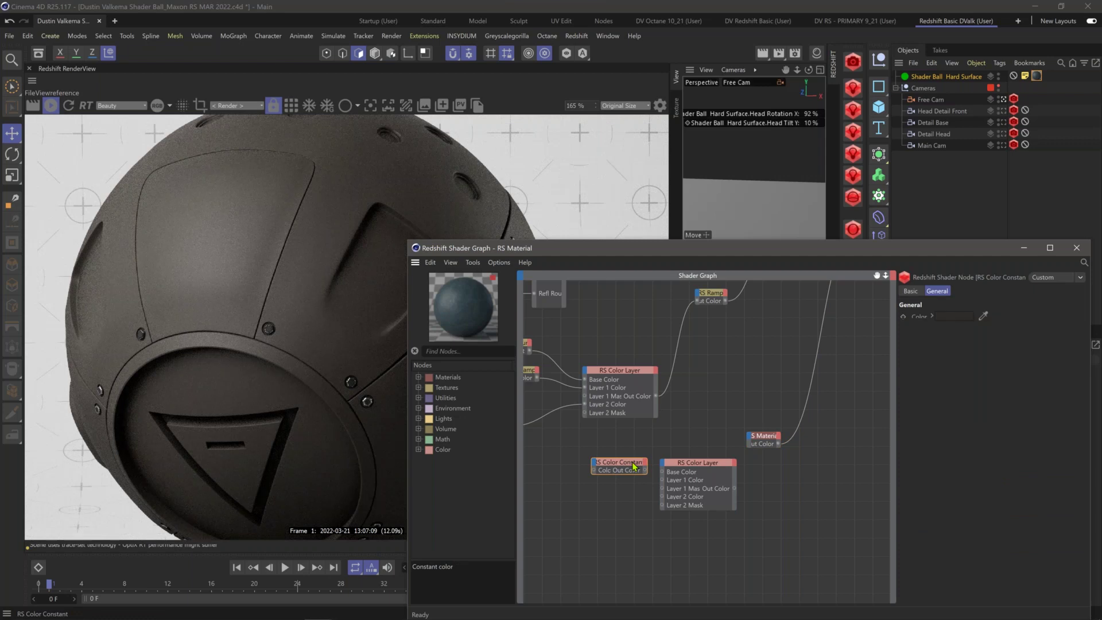
Step: Connect the RS Color Constant's Out Color to the Base Color of the new RS Color Layer
drag(619, 466, 662, 471)
scroll(634, 422, down, 1)
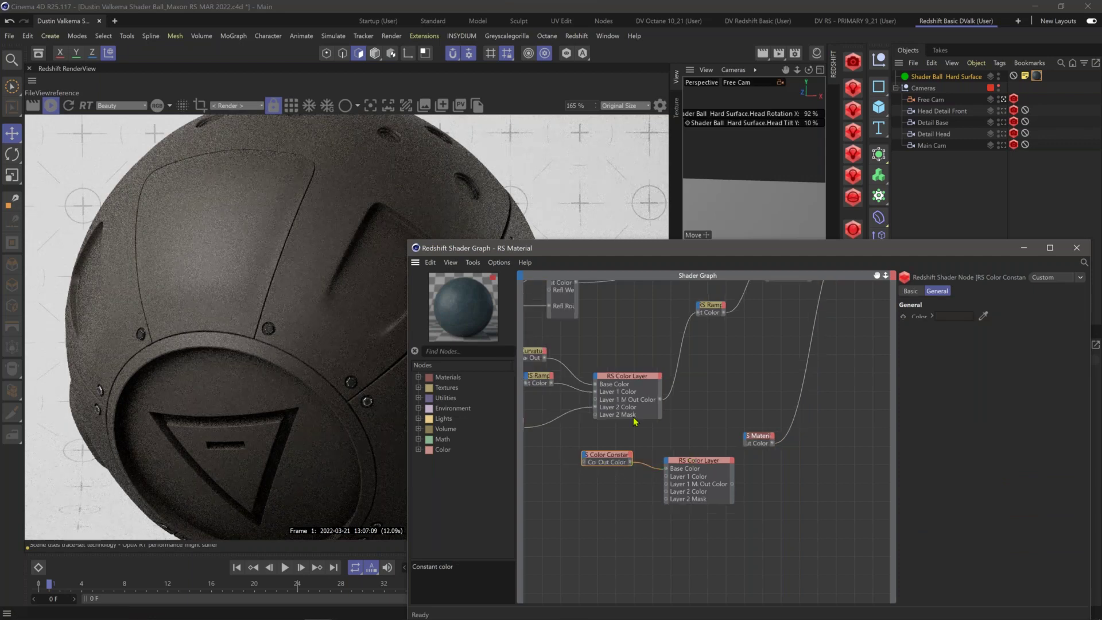
middle_drag(634, 422, 747, 412)
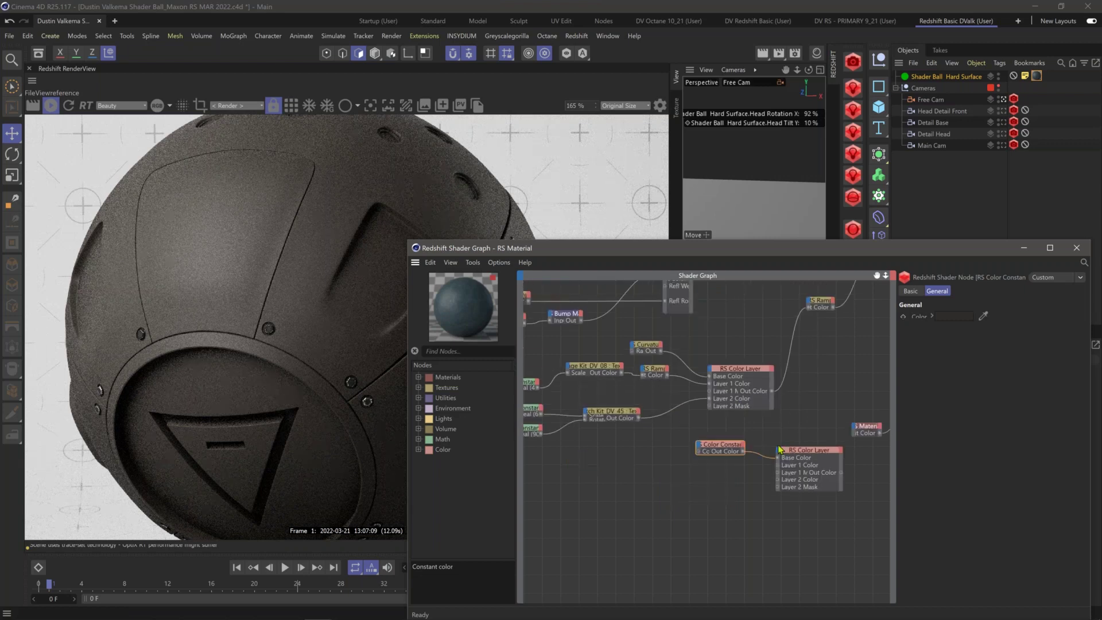
middle_drag(780, 450, 758, 444)
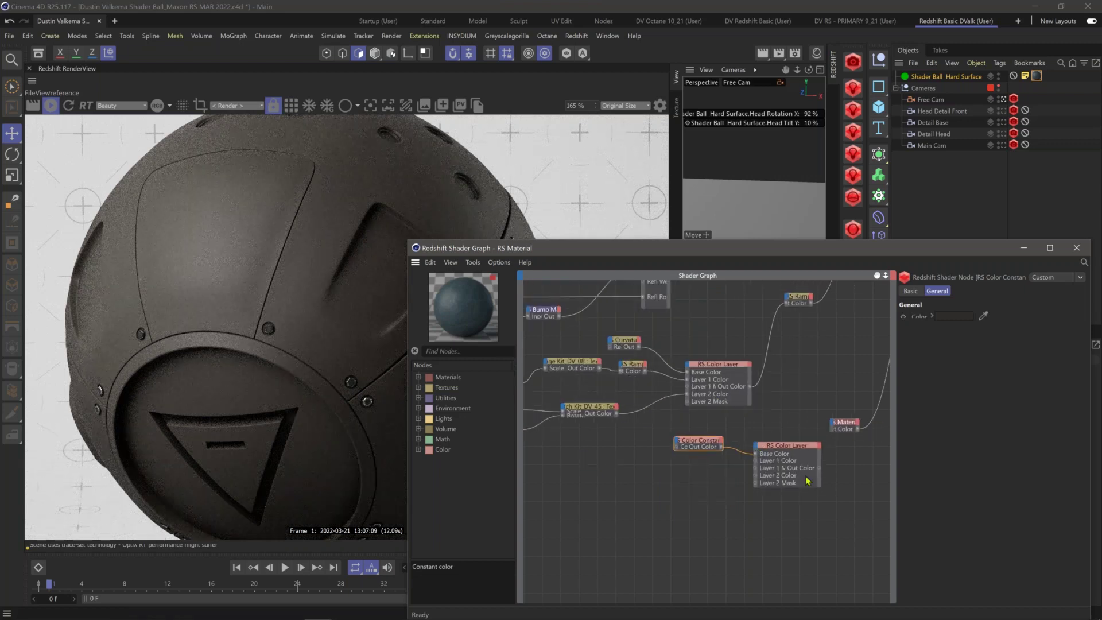
scroll(654, 381, up, 2)
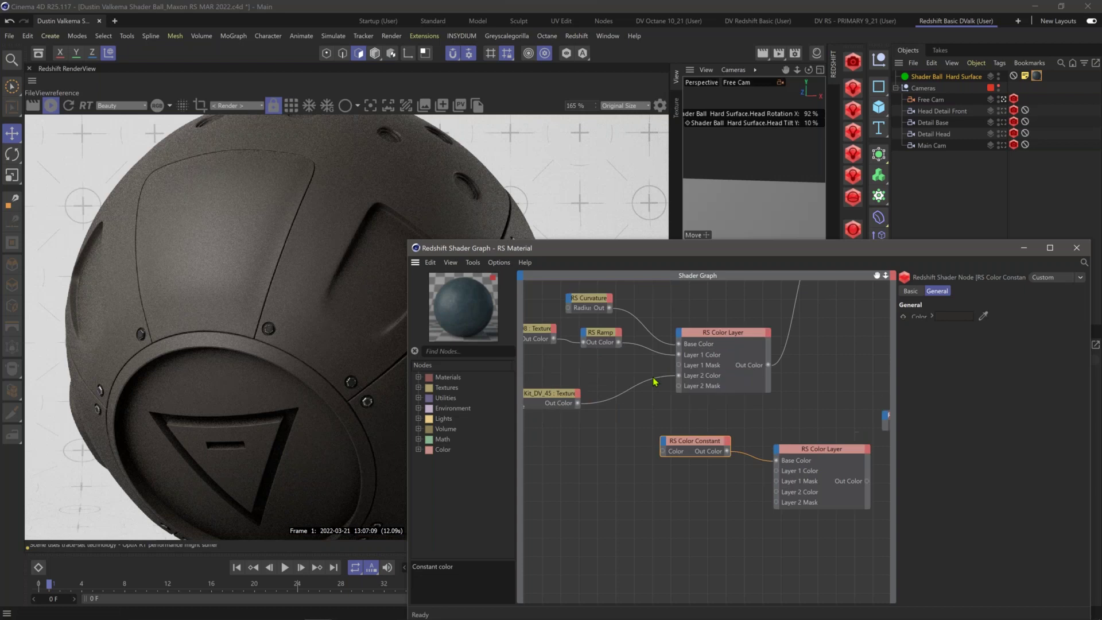
Step: Enlarge the new RS Material node and connect the new RS Color Layer's Out Color to its Diffuse Color
middle_drag(790, 394, 591, 367)
scroll(723, 392, up, 1)
drag(723, 391, 710, 508)
click(728, 412)
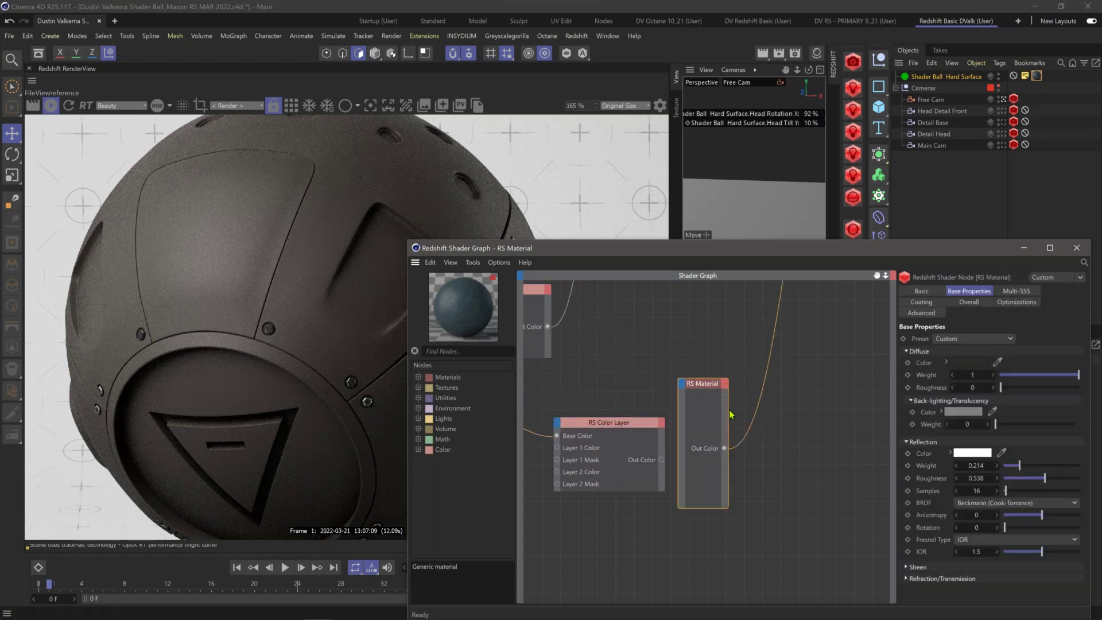
drag(730, 415, 789, 415)
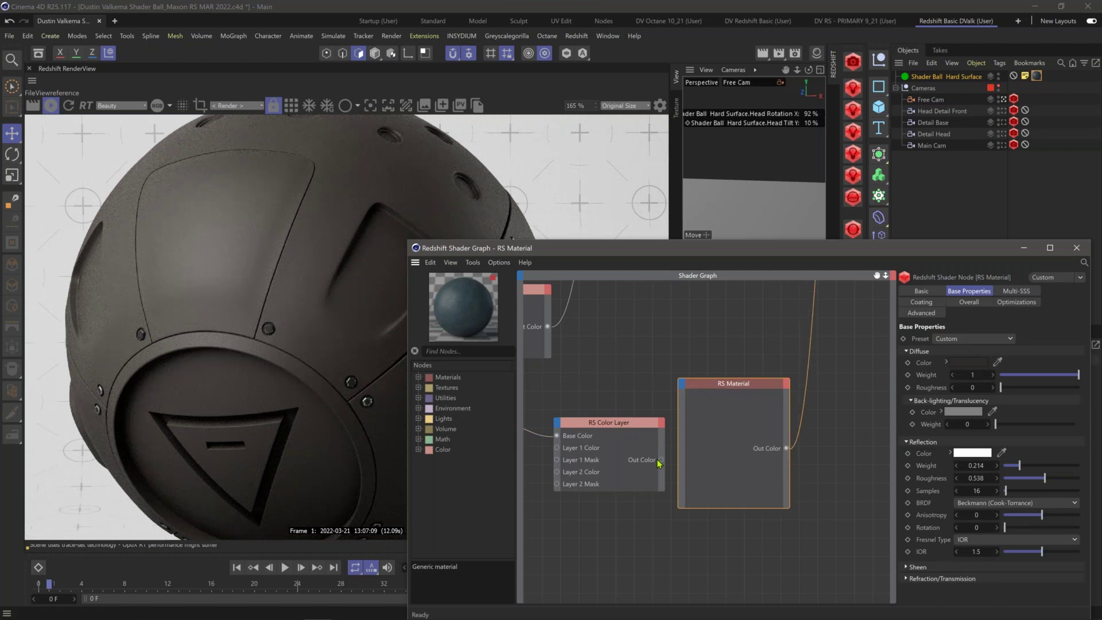
drag(661, 460, 684, 386)
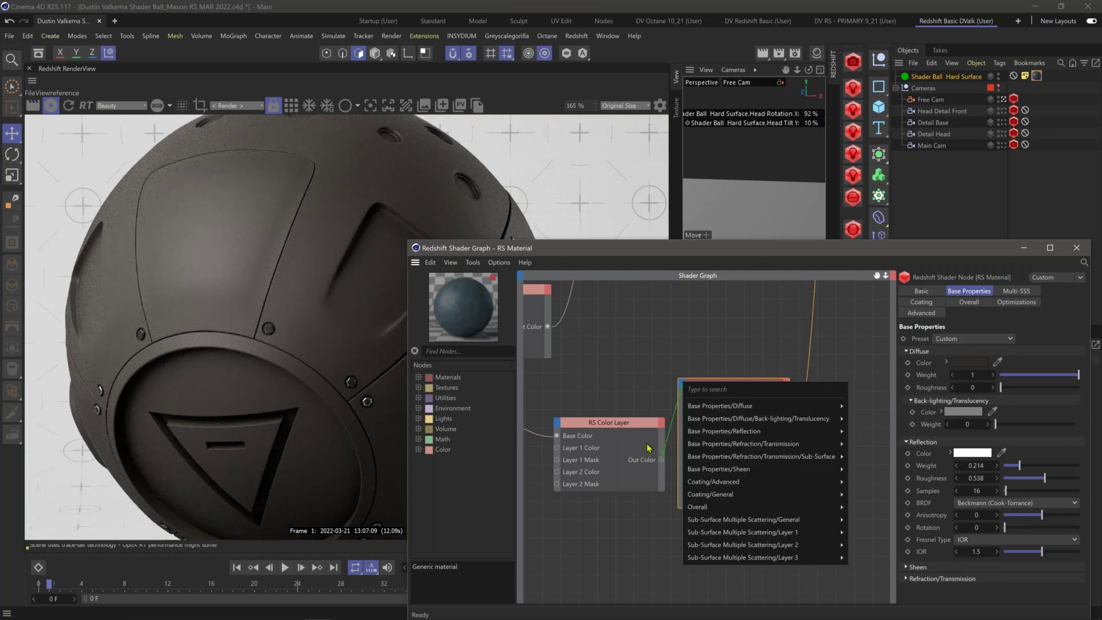
click(867, 409)
key(h)
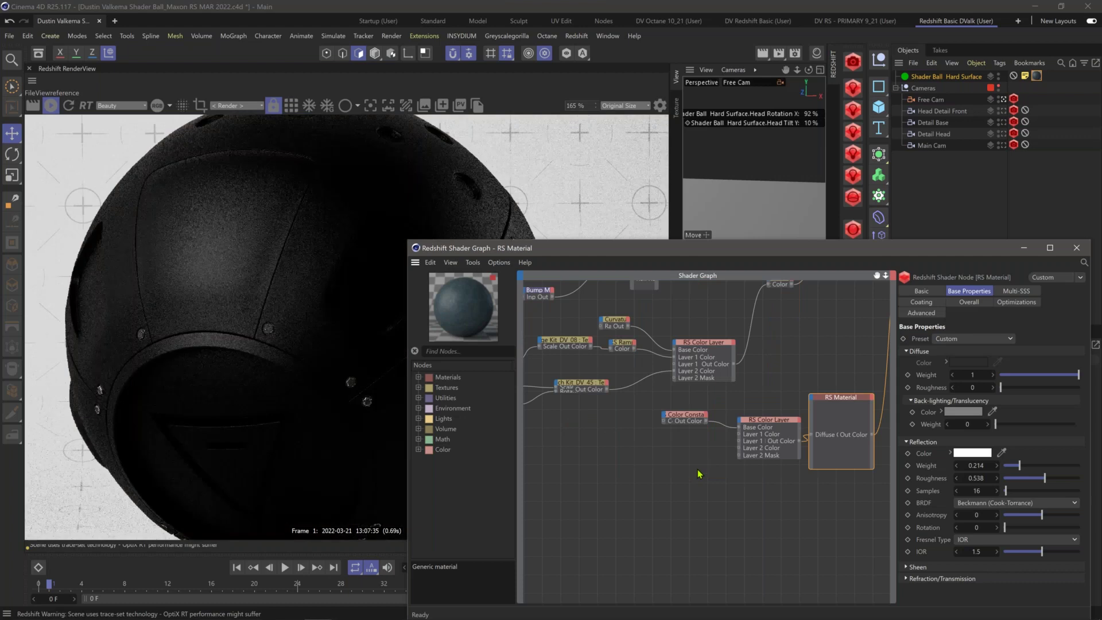
Step: Connect the Grunge Kit_DV_08 texture's Out Color to Layer 1 Color of the new RS Color Layer
click(758, 434)
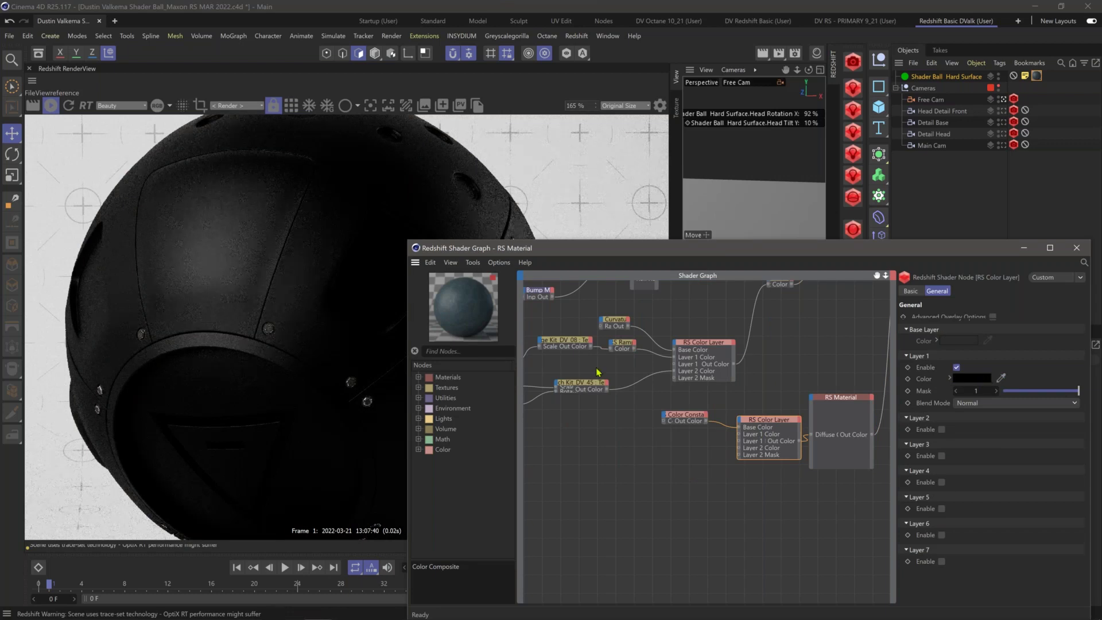
click(559, 344)
drag(559, 345, 570, 375)
key(ctrl+z)
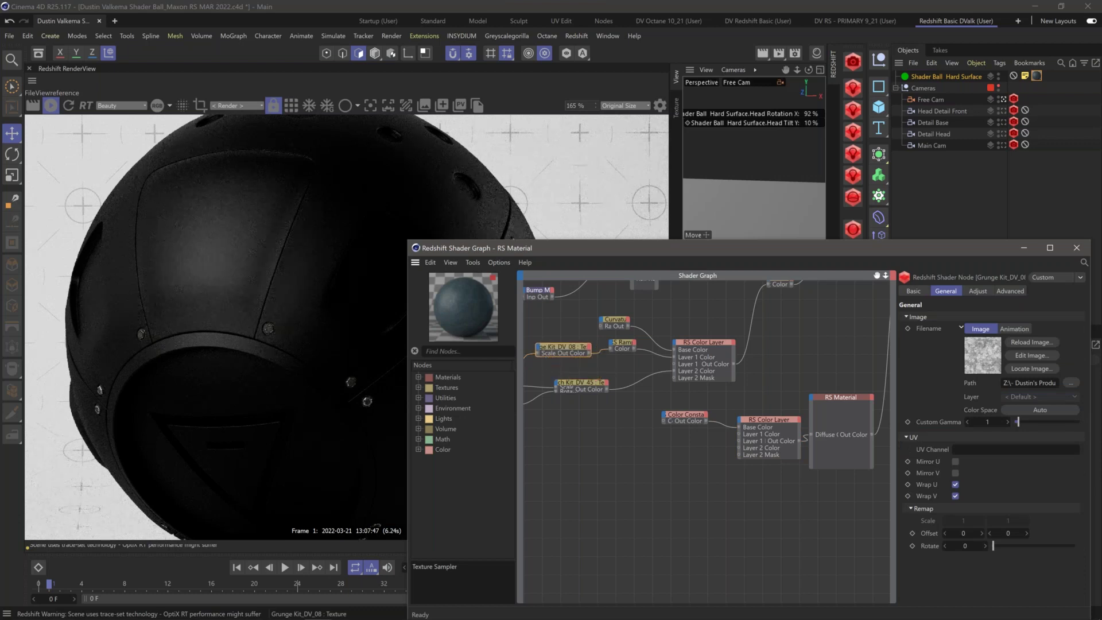
drag(591, 357, 743, 440)
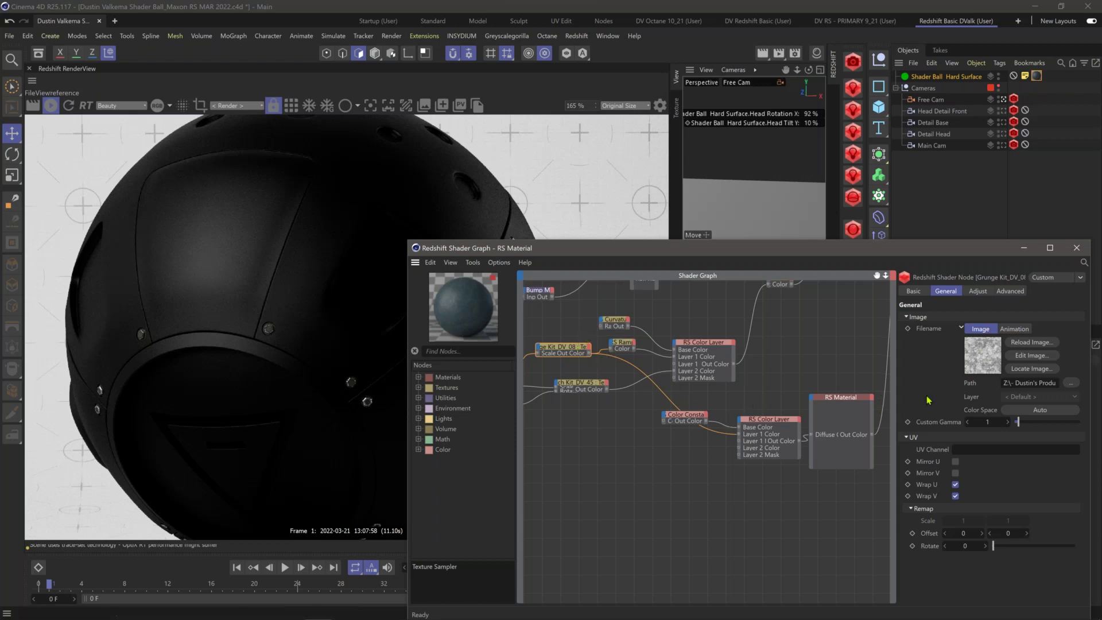
Step: Set the Layer 1 Blend Mode of the new RS Color Layer to Overlay
scroll(881, 402, up, 2)
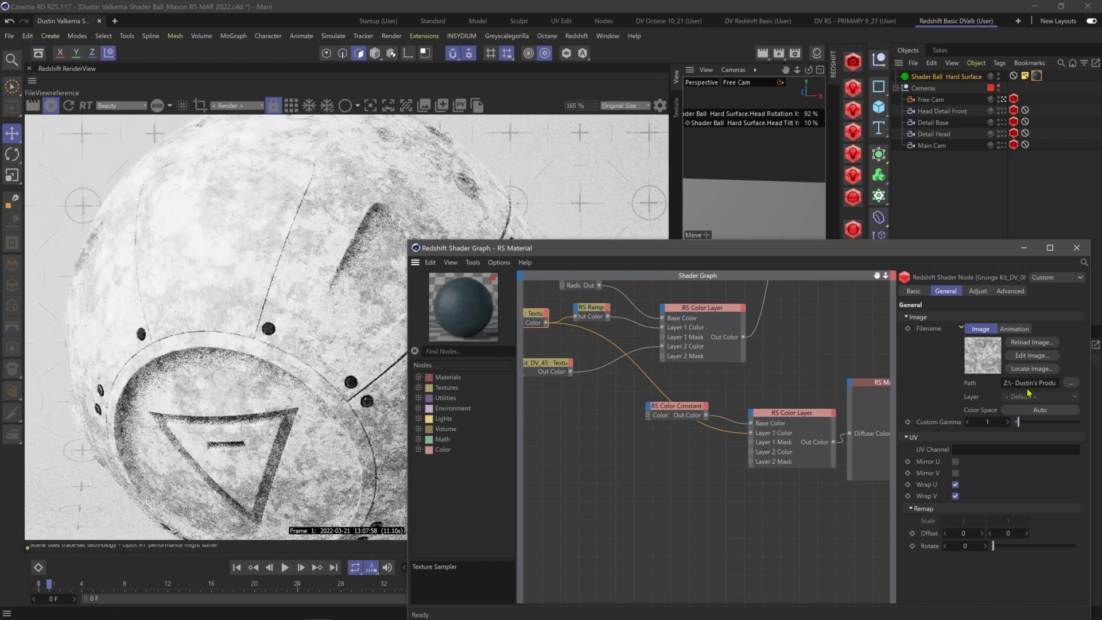
scroll(710, 396, up, 1)
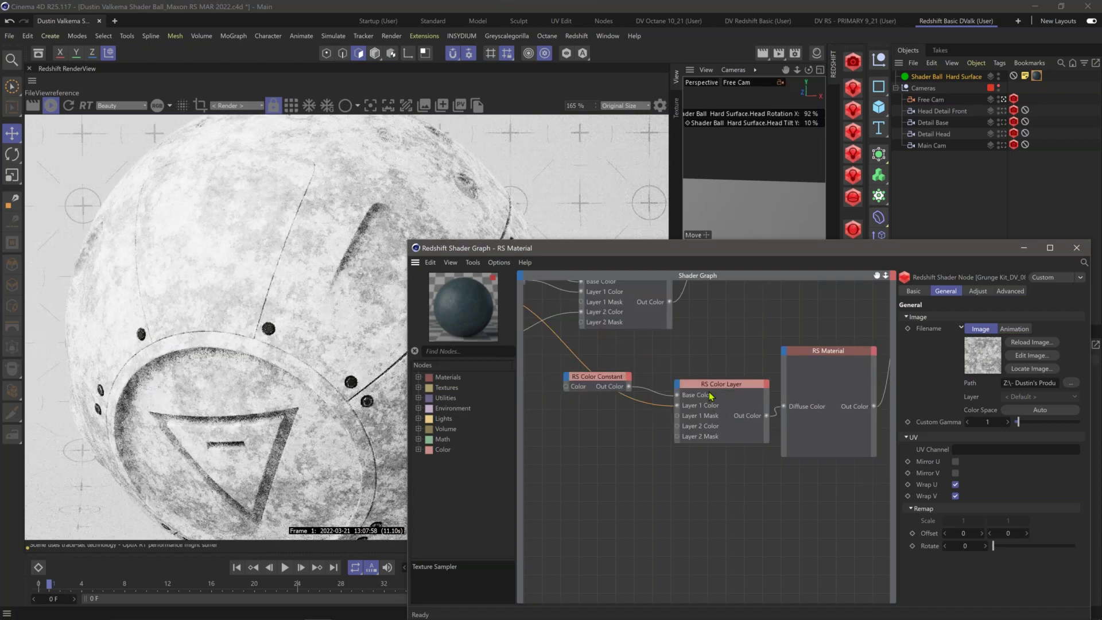
click(710, 395)
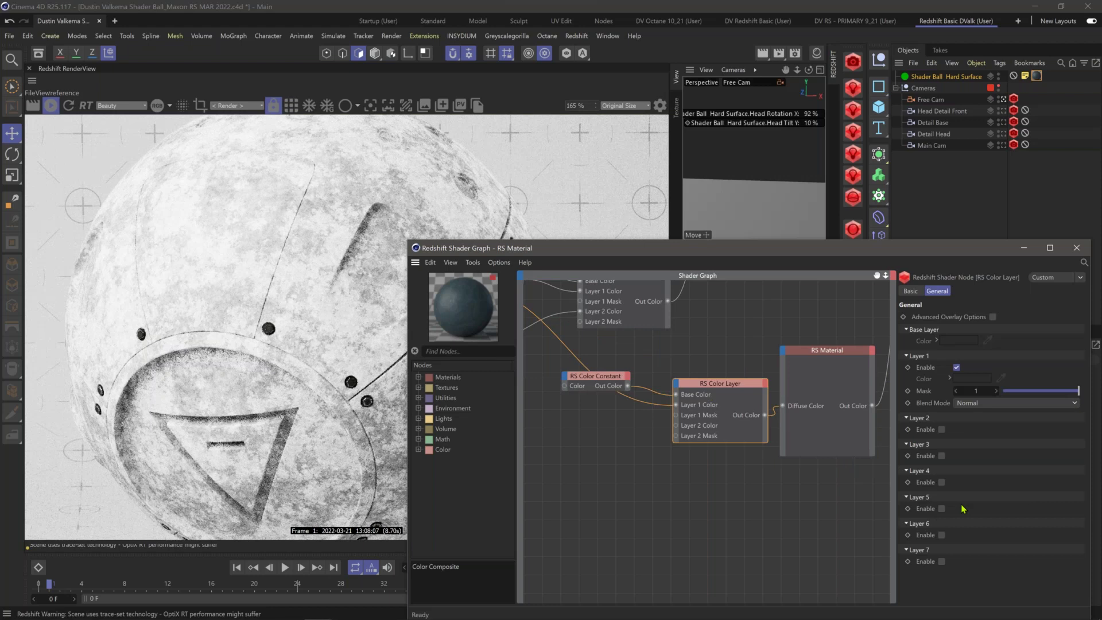
click(992, 403)
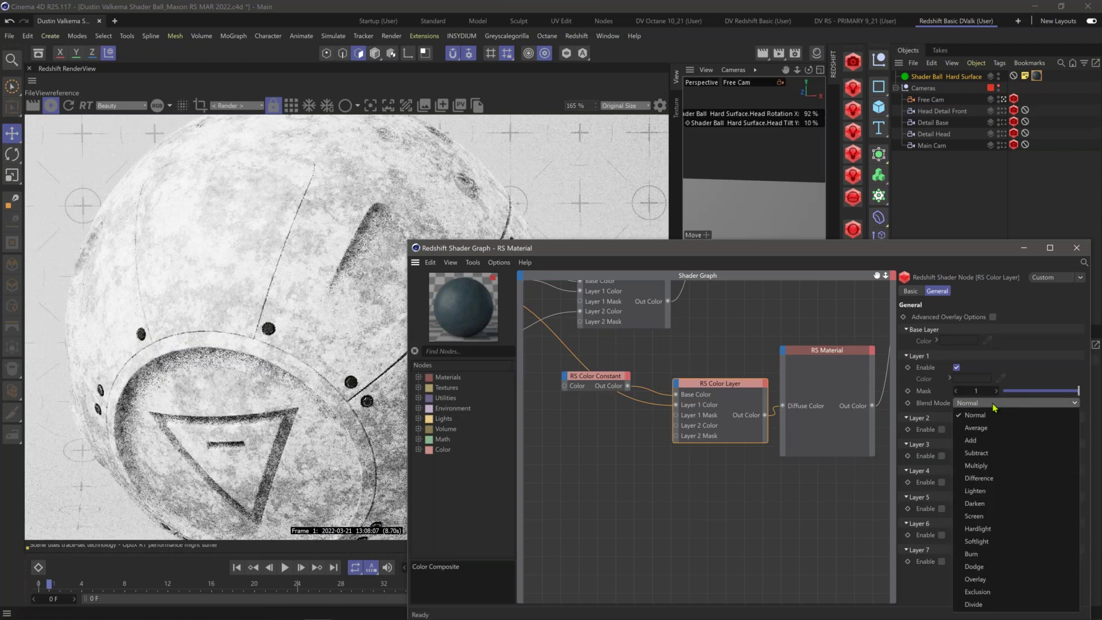
click(990, 580)
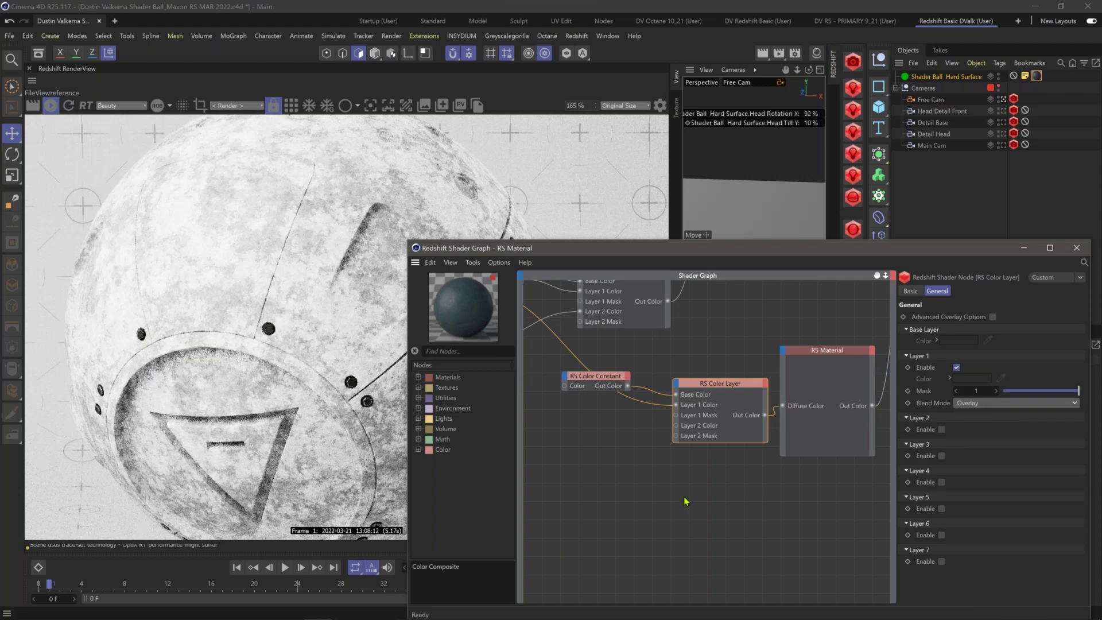
Step: Move the new RS Material node farther from its RS Color Layer and shift the Shader Graph window to uncover more of the render
click(623, 386)
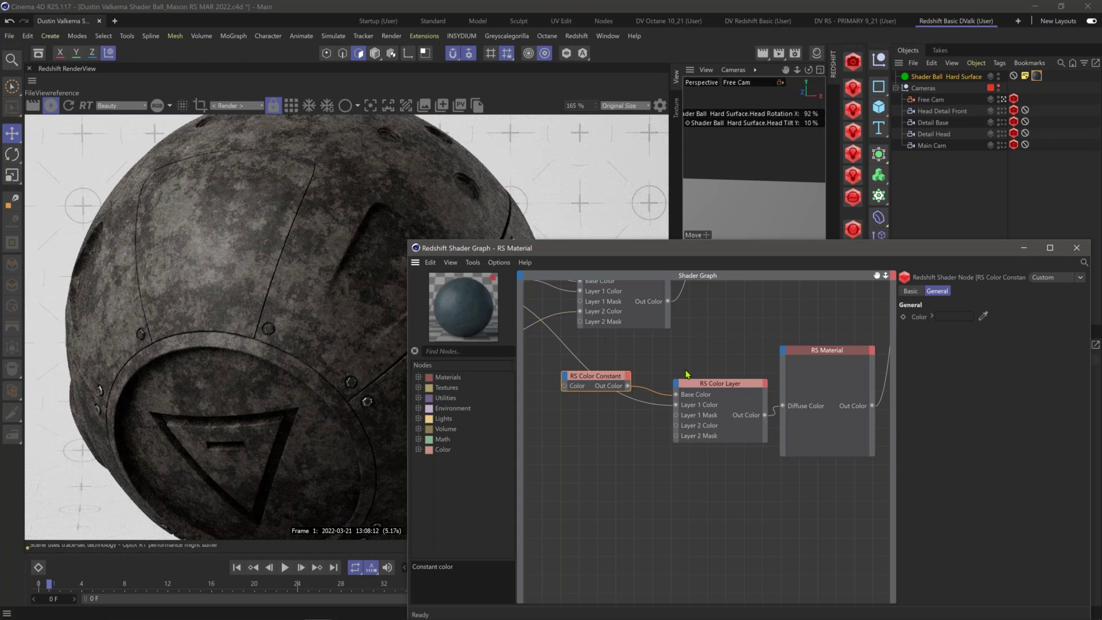
middle_drag(685, 370, 619, 353)
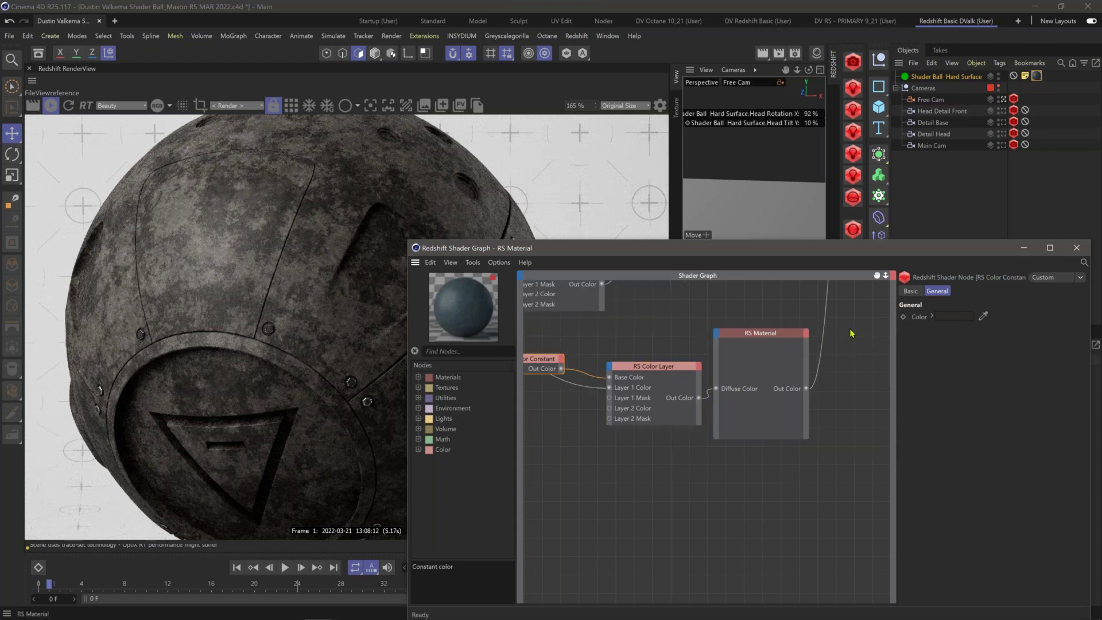
drag(761, 344, 829, 337)
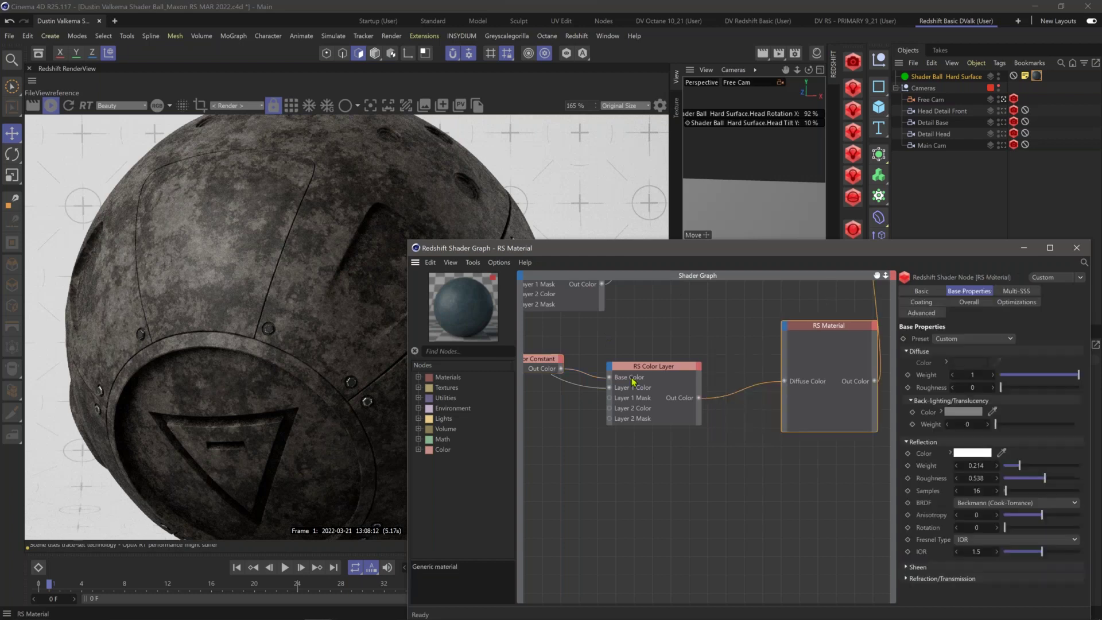
scroll(559, 380, down, 1)
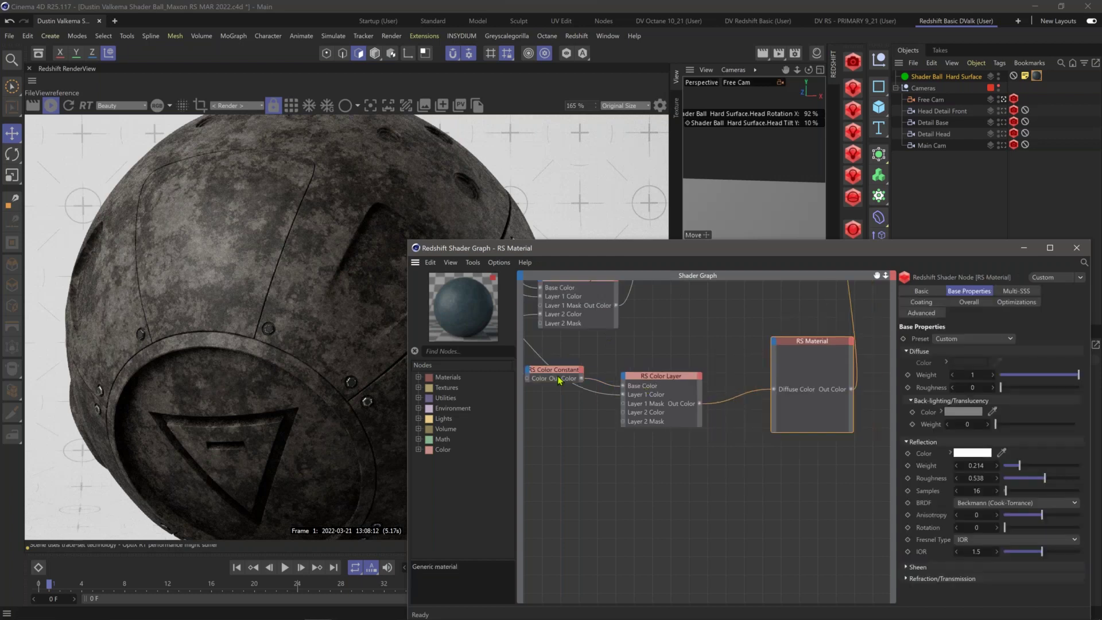
scroll(557, 379, down, 1)
middle_drag(557, 379, 597, 376)
middle_drag(666, 380, 698, 383)
alt+right_drag(699, 383, 697, 285)
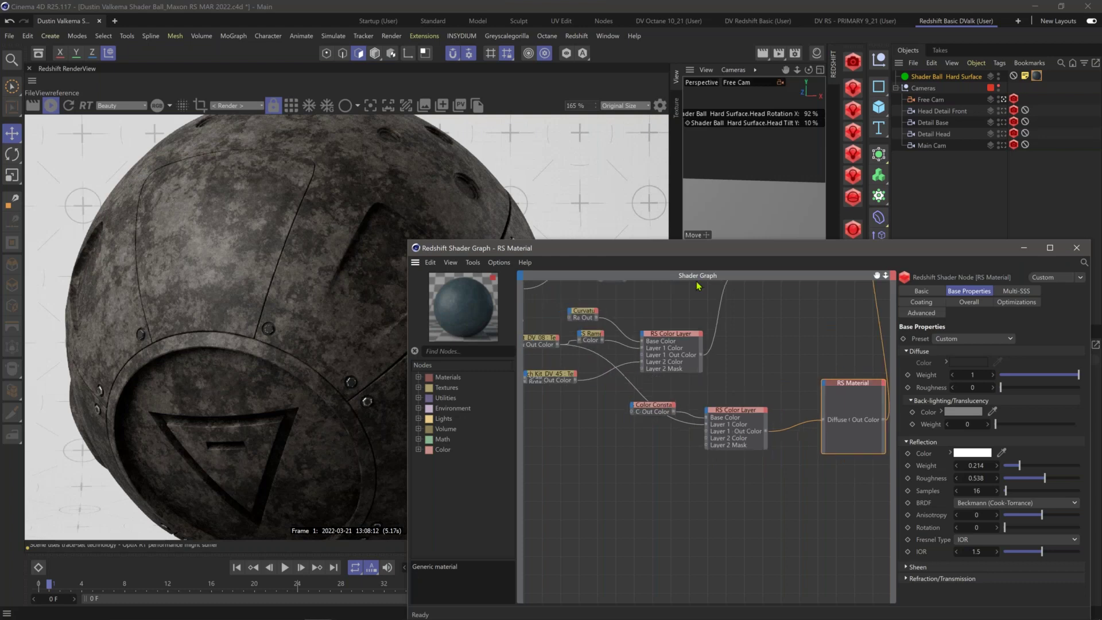
drag(709, 249, 745, 256)
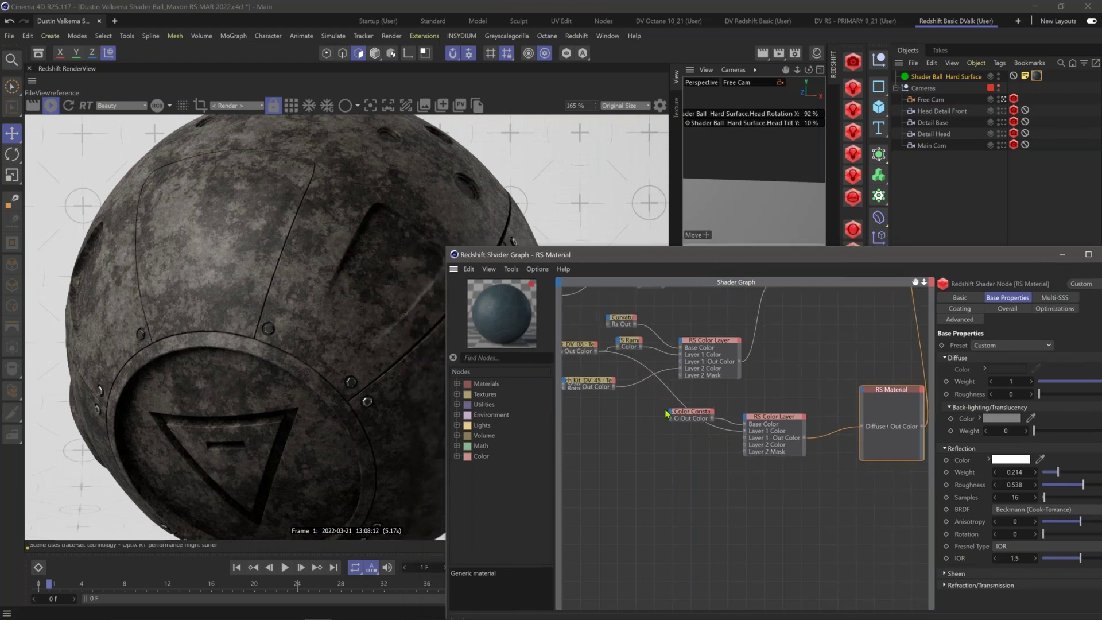
Step: Add a Bump Map node and connect the Grunge Kit_DV_08 texture's Out Color to its Input
click(754, 484)
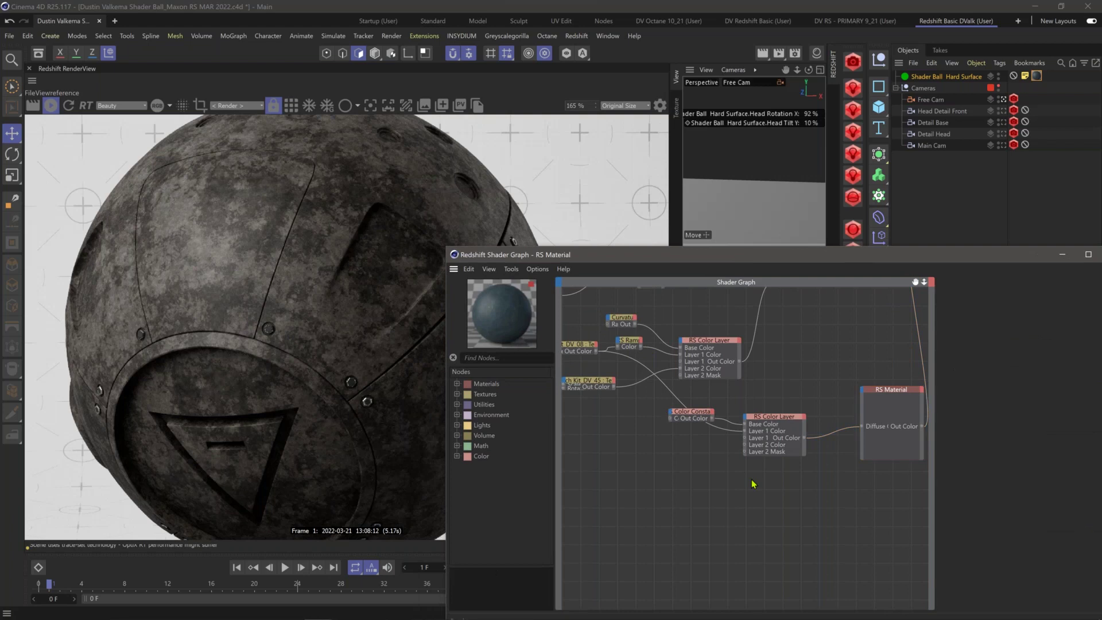
key(Tab)
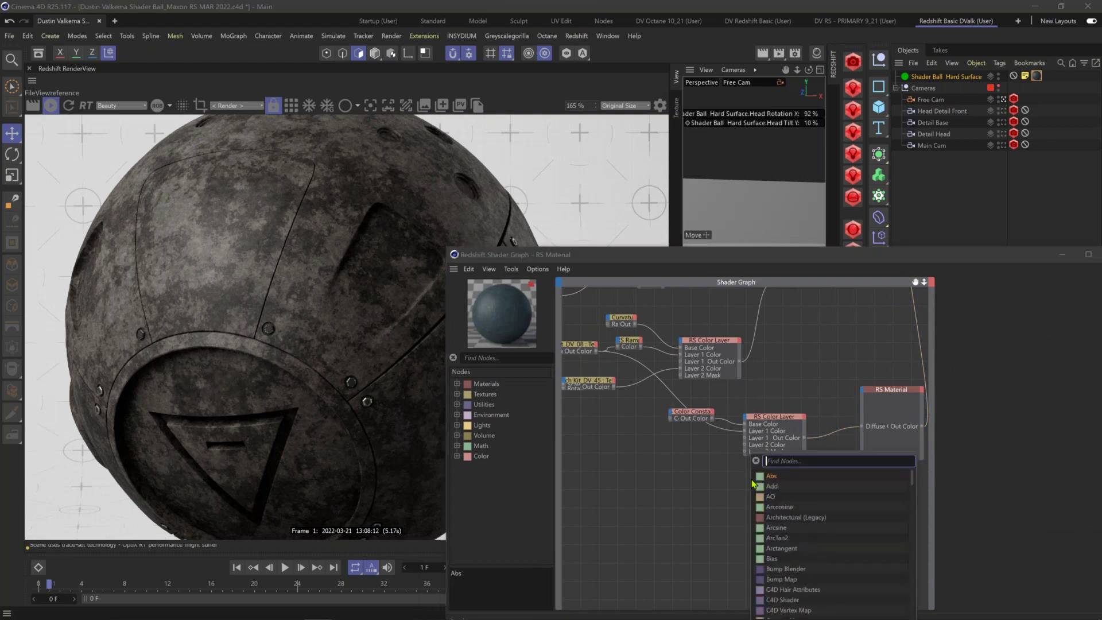
text(bump)
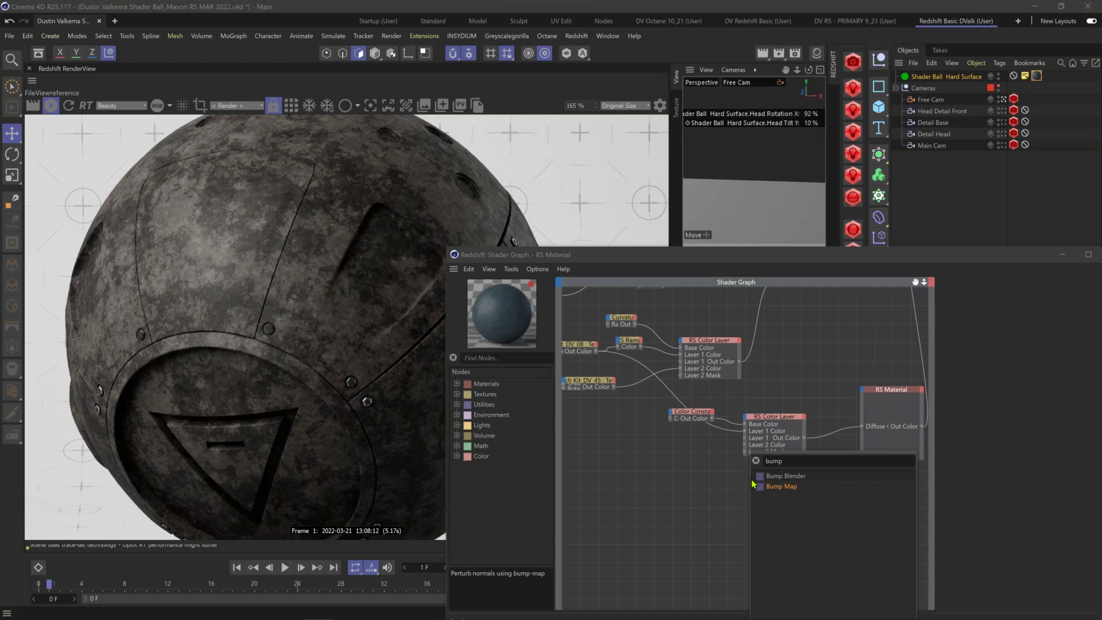
click(754, 485)
drag(597, 350, 780, 500)
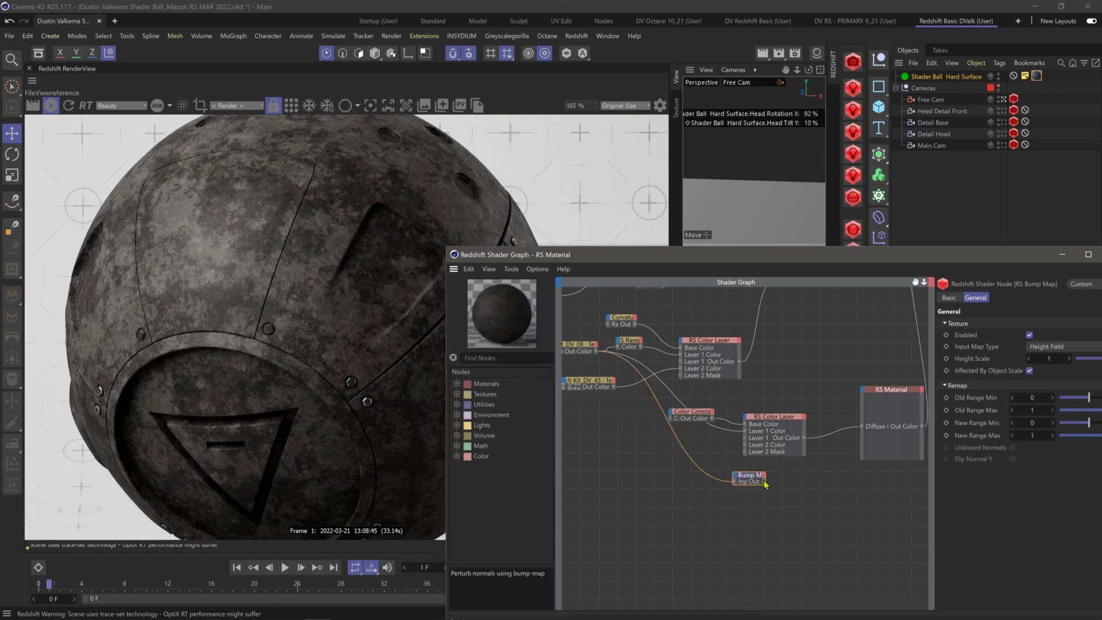
Step: Connect the RS Bump Map's Out to the Bump Input of the new RS Material
alt+middle_drag(861, 455, 782, 438)
alt+right_drag(843, 437, 949, 436)
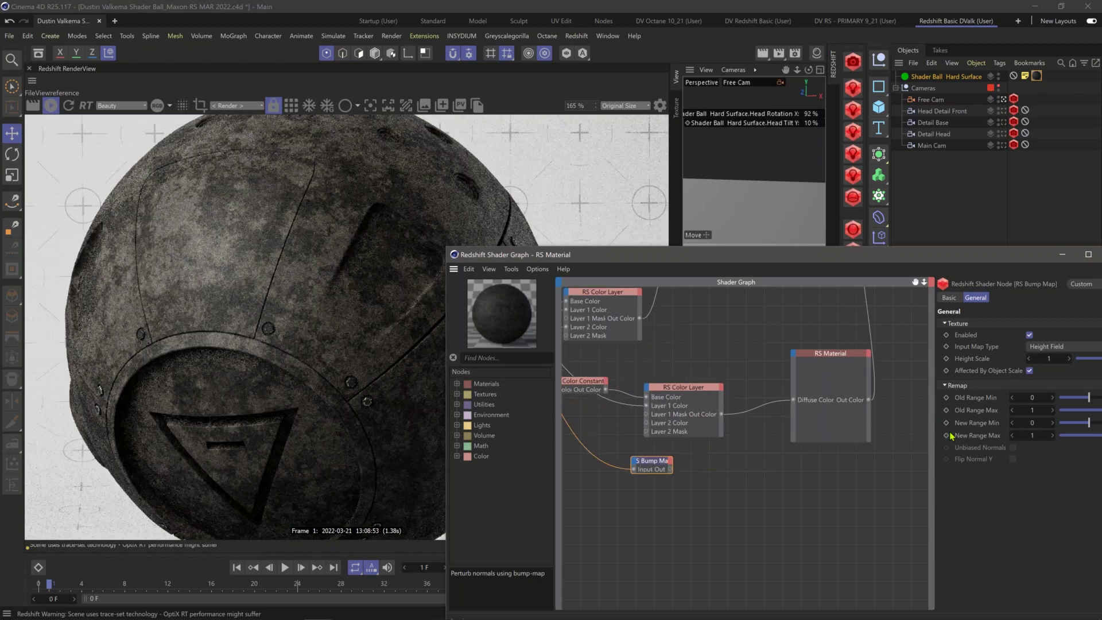
alt+right_drag(724, 335, 750, 334)
alt+middle_drag(751, 333, 700, 368)
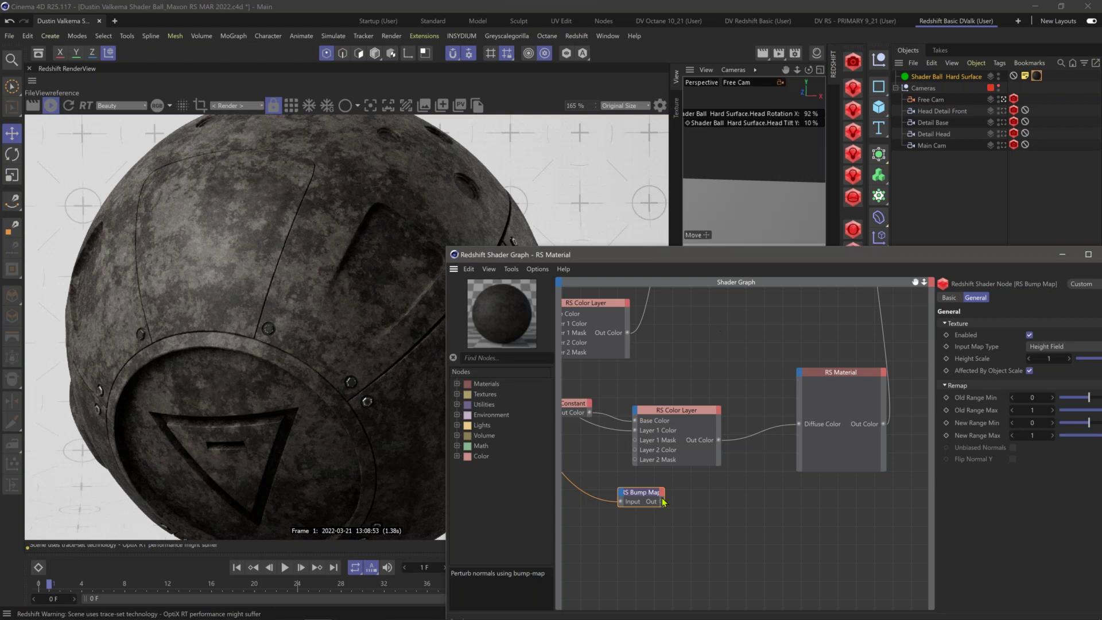
drag(661, 503, 802, 375)
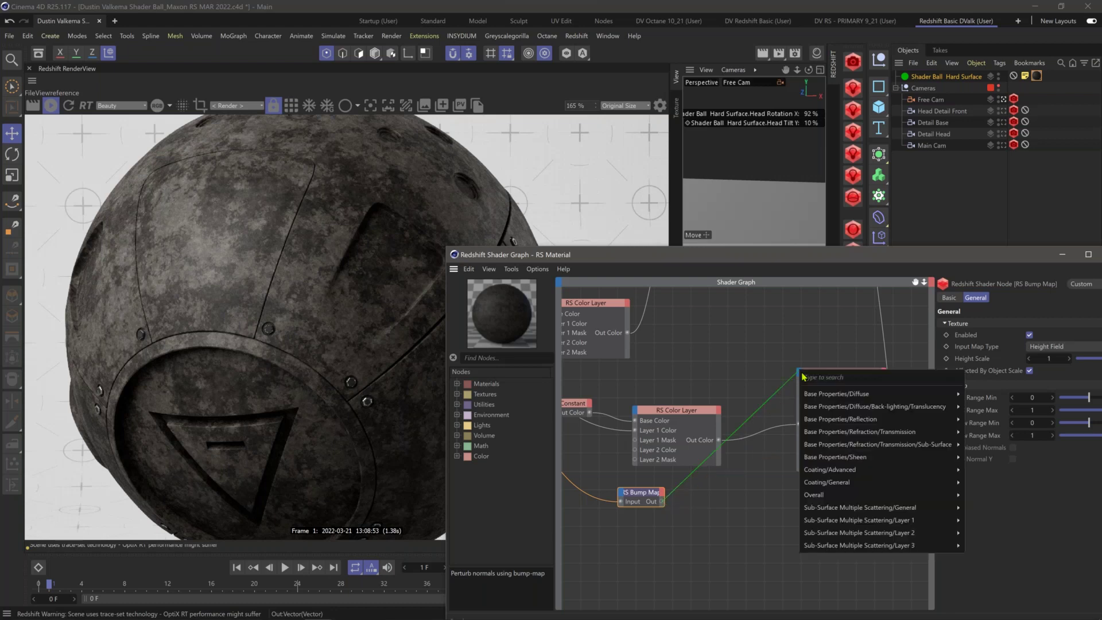
mouse_move(941, 495)
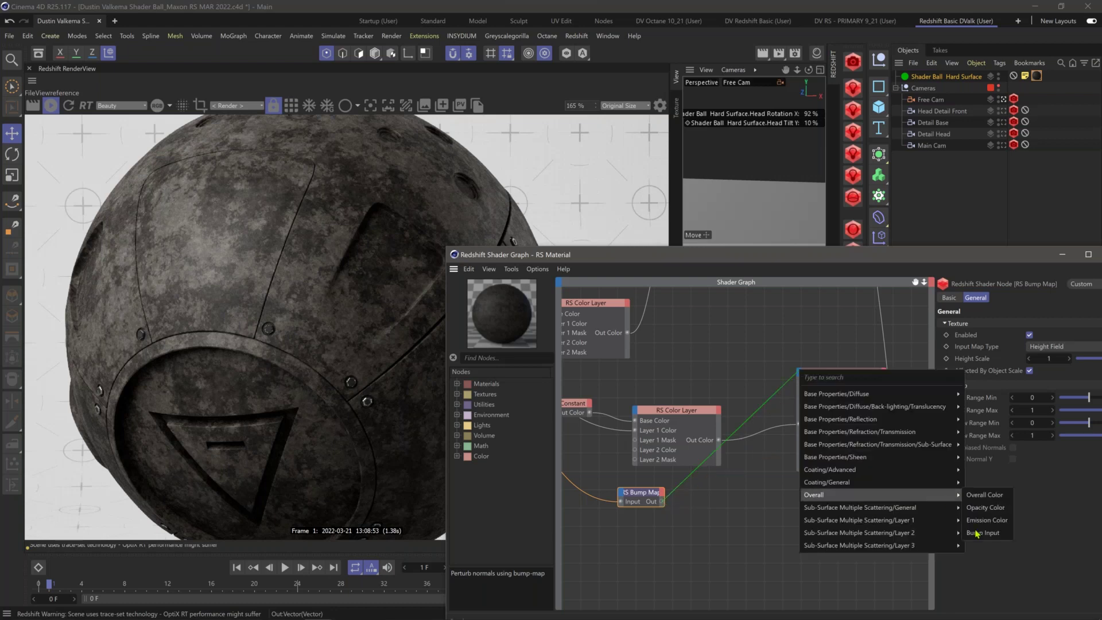
click(981, 532)
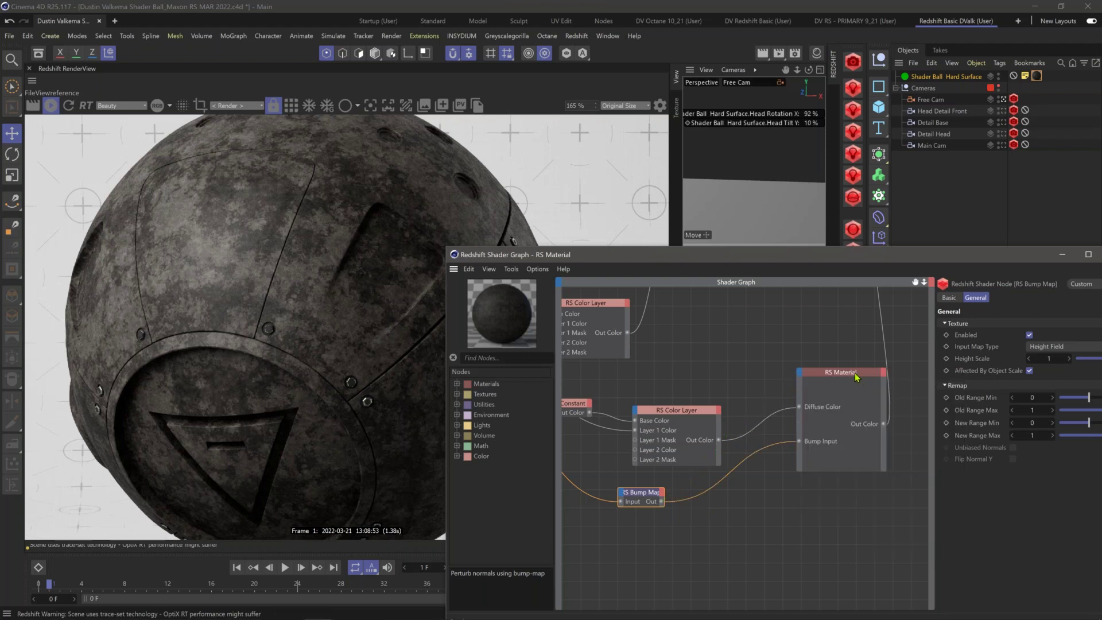
click(848, 376)
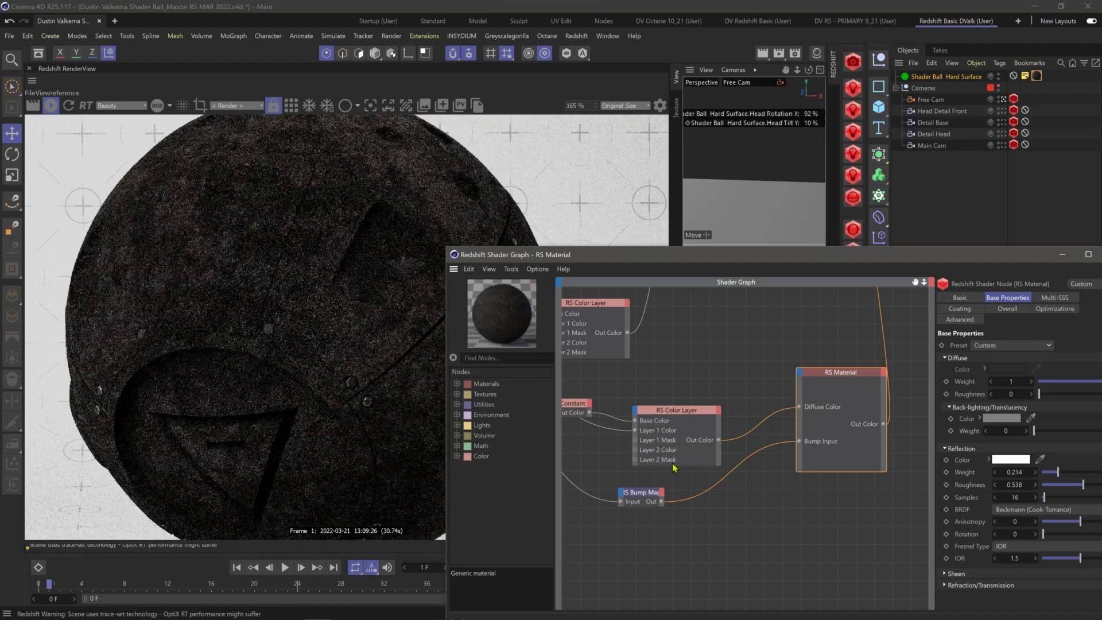
Step: Set the RS Bump Map's Height Scale to 0.02
click(644, 501)
click(1048, 358)
key(BackSpace)
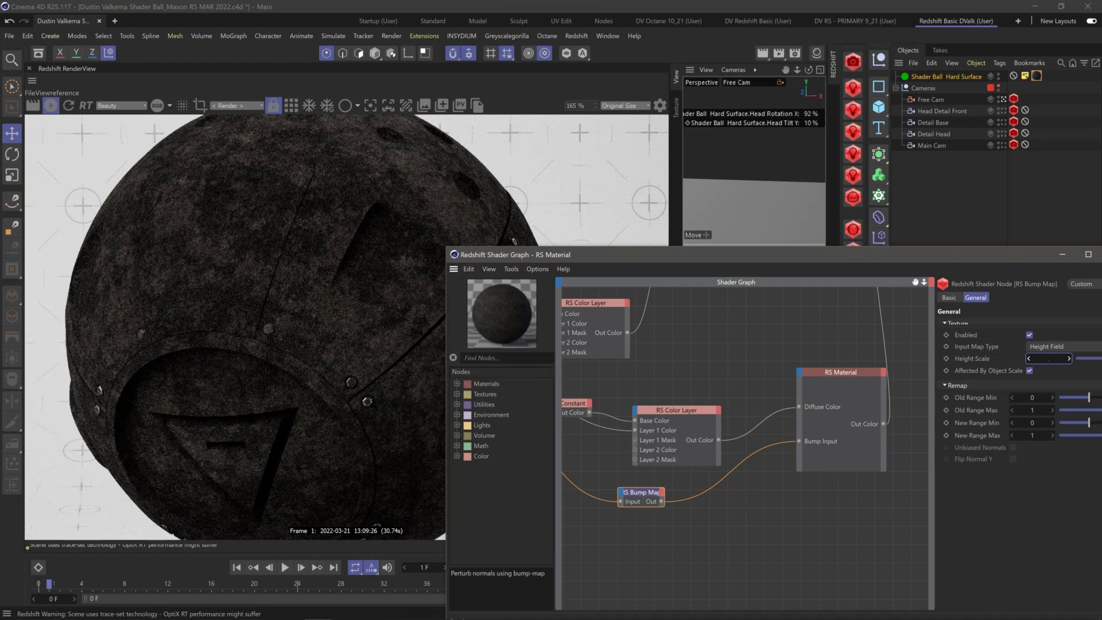
text(0.02)
key(Return)
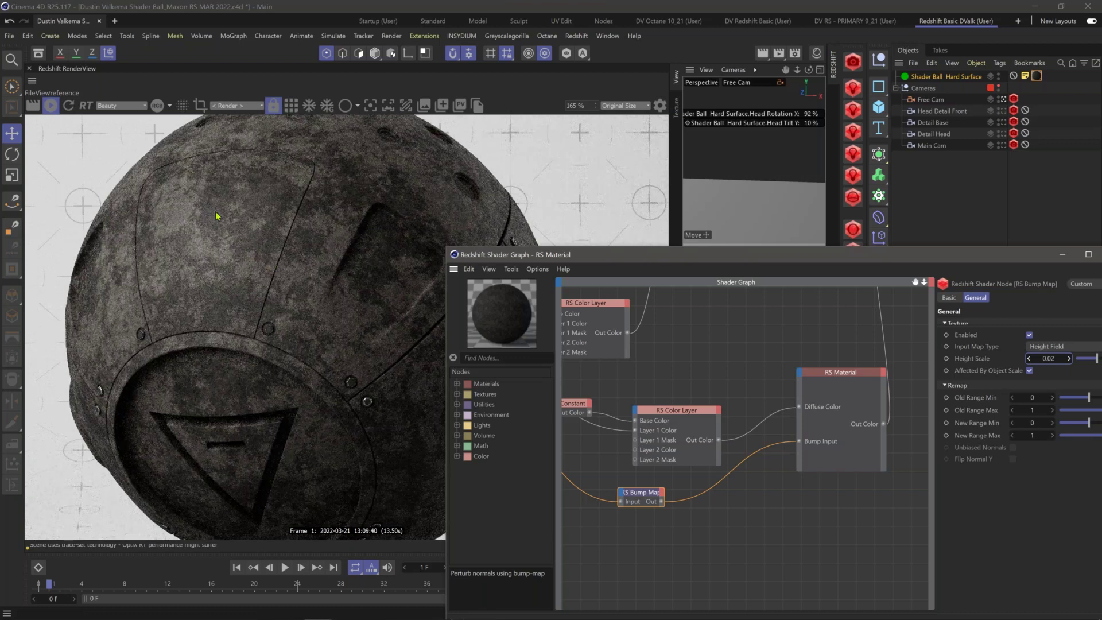
Step: Inspect the bump detail up close in the render and set the bump's Height Scale to 0.05
scroll(323, 264, up, 2)
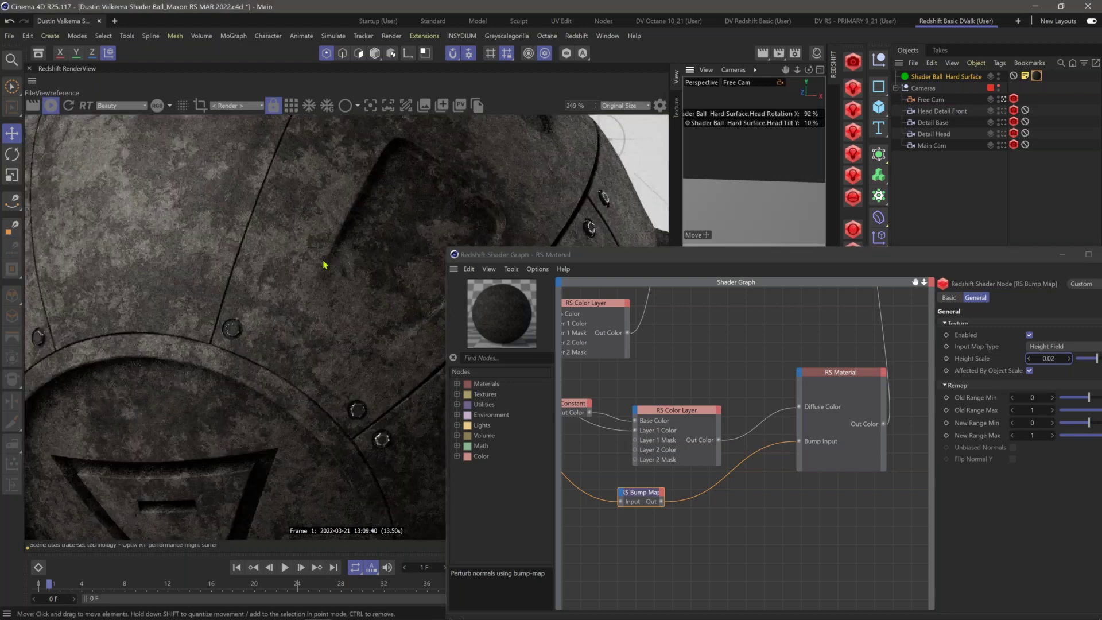
drag(323, 261, 401, 333)
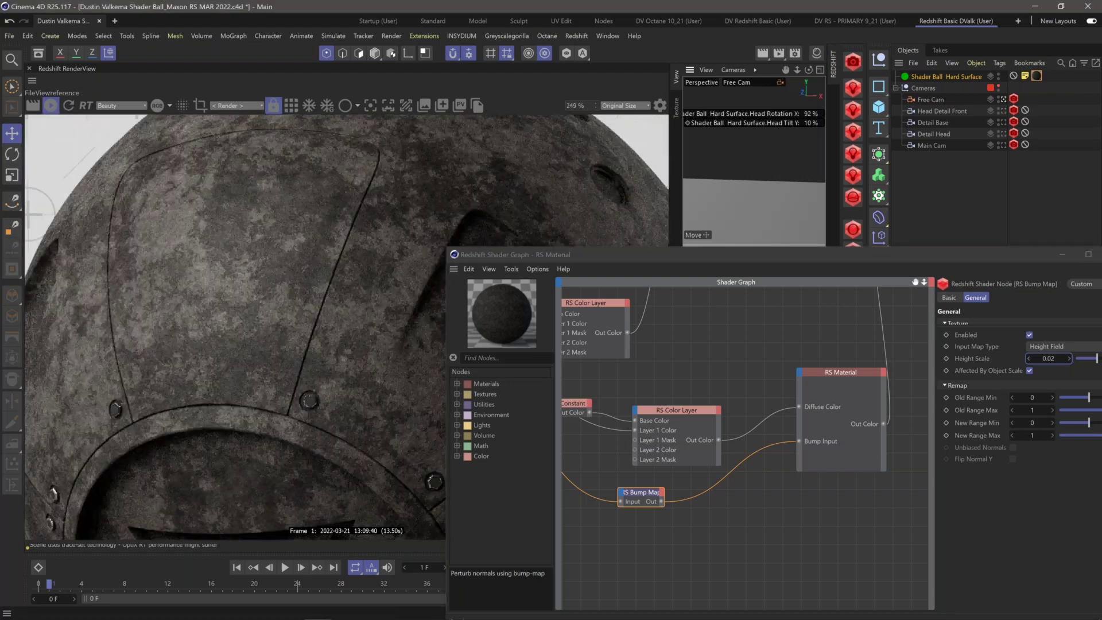
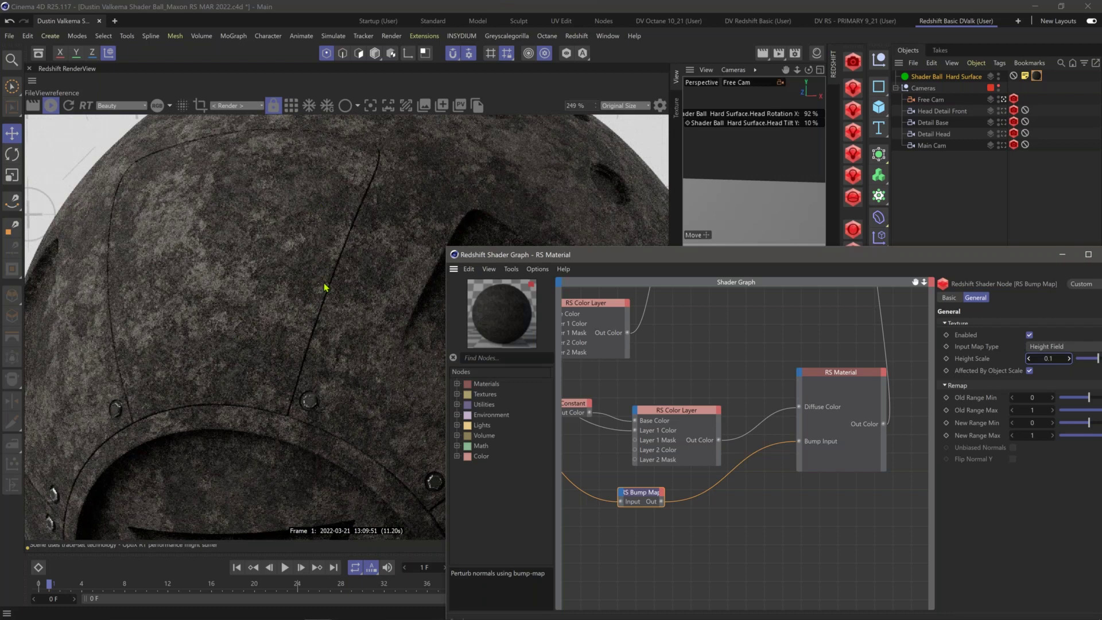
click(1048, 358)
text(.5)
key(Return)
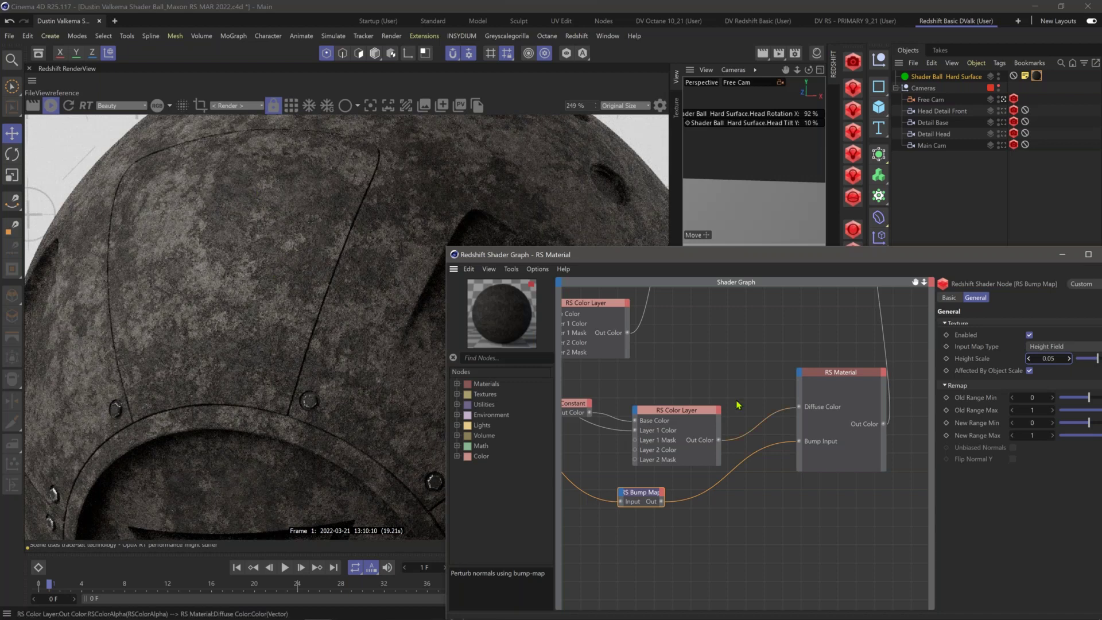
Step: Shift the RS Material Blender slightly and move the Output node well away from it
scroll(740, 407, down, 3)
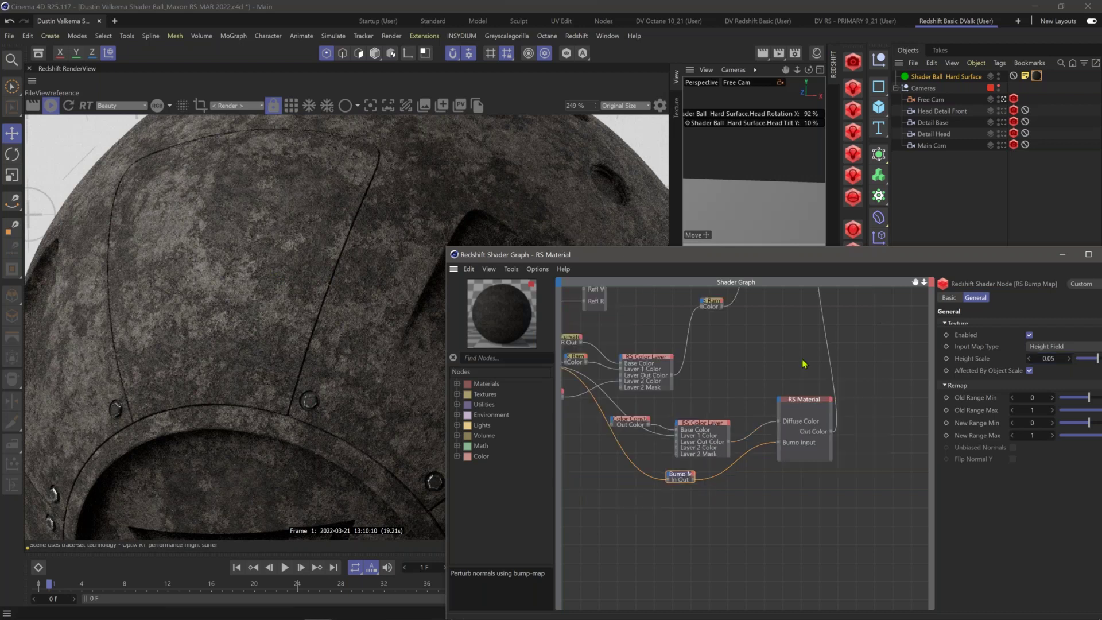
middle_drag(803, 363, 706, 463)
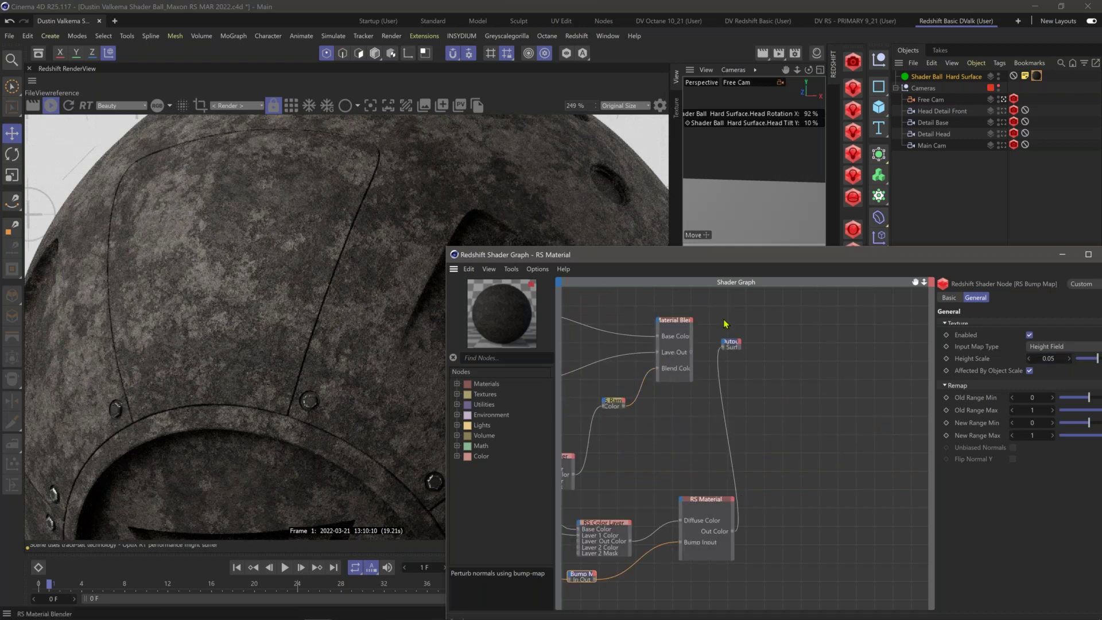
drag(688, 351, 731, 342)
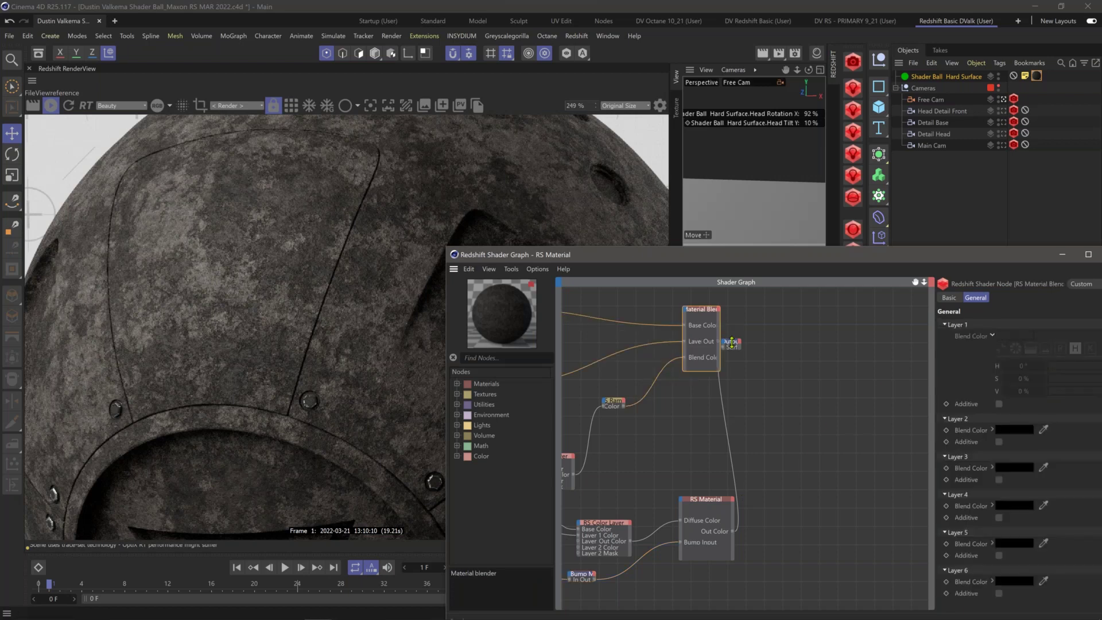
drag(732, 342, 893, 390)
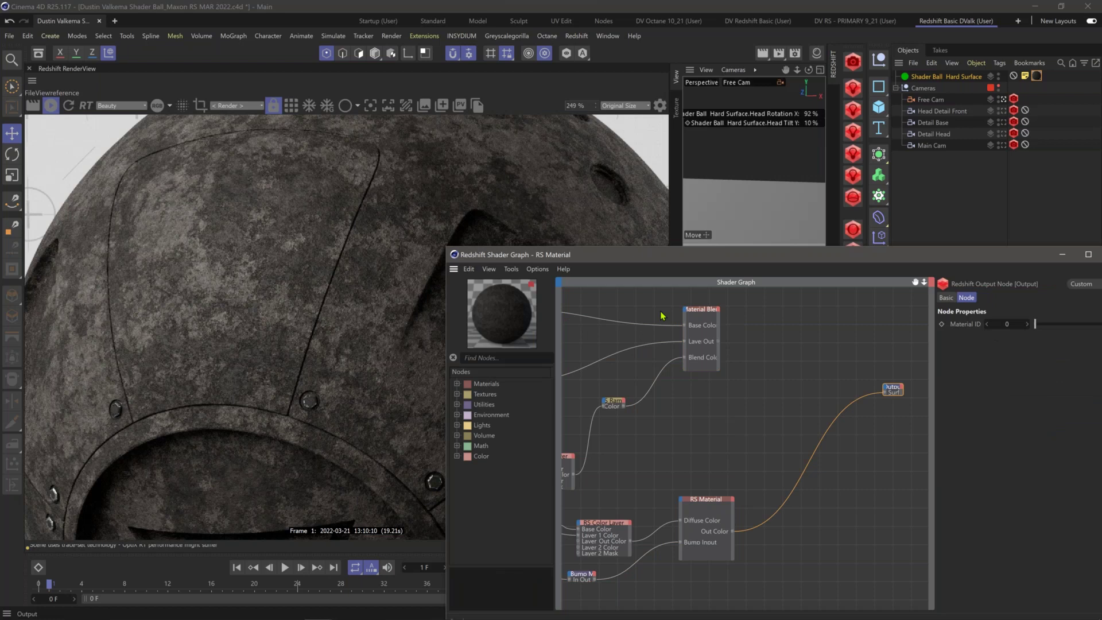
Step: Connect the dark RS Material's Out Color to Layer Color 2 of the RS Material Blender
drag(735, 532, 685, 310)
drag(684, 310, 685, 310)
mouse_move(706, 362)
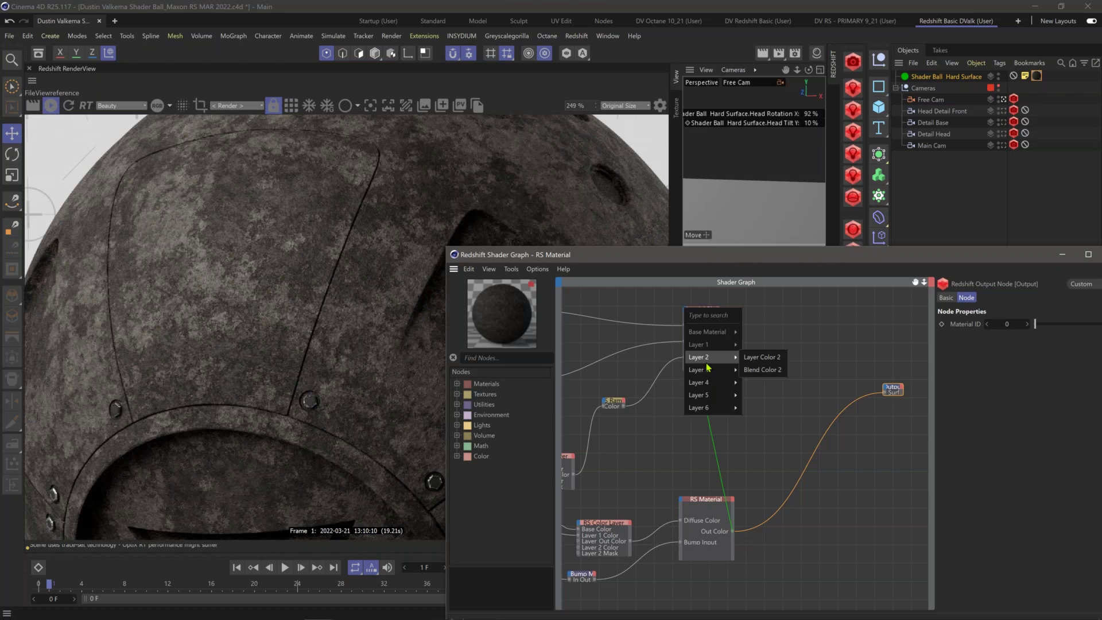
click(706, 363)
Step: Move the RS Material Blender farther from its source nodes, just above the Output node
middle_drag(705, 438, 731, 412)
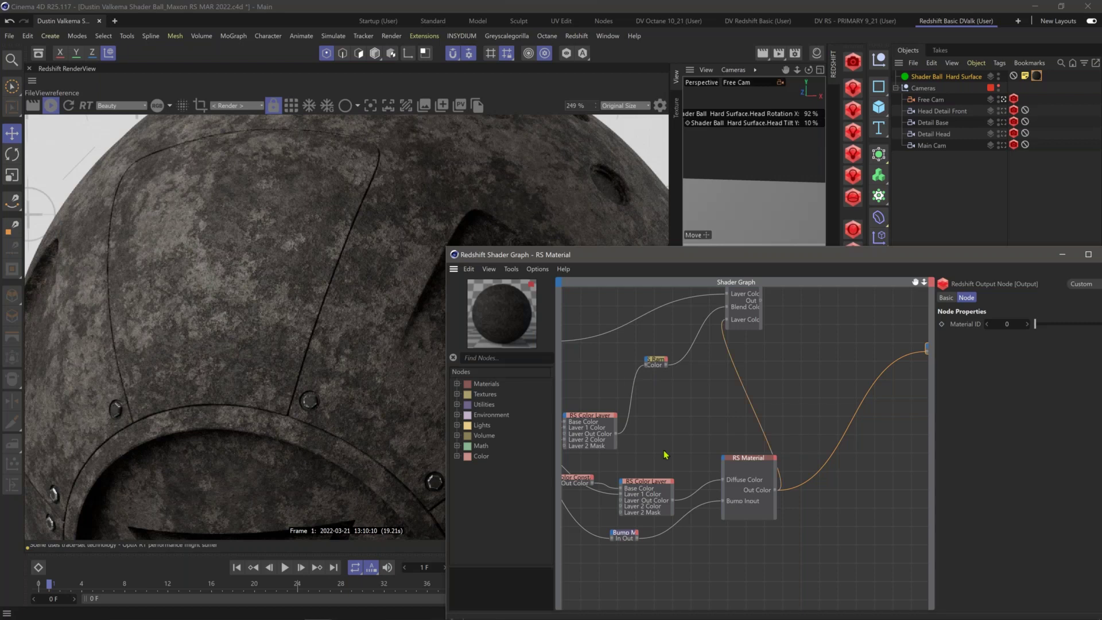
middle_drag(666, 455, 555, 568)
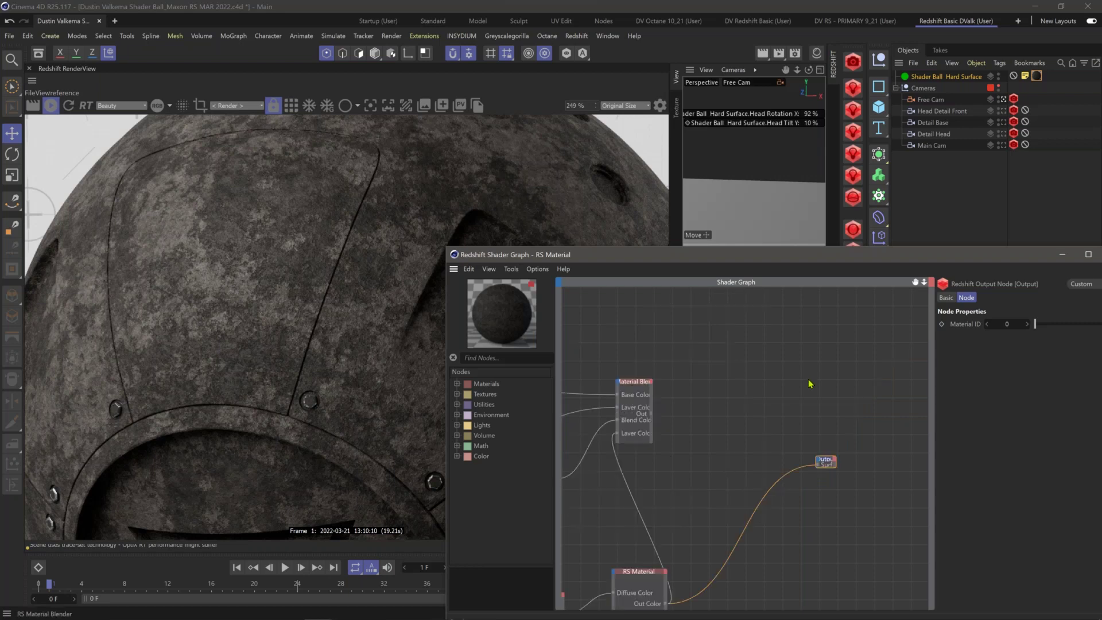
drag(634, 381, 797, 375)
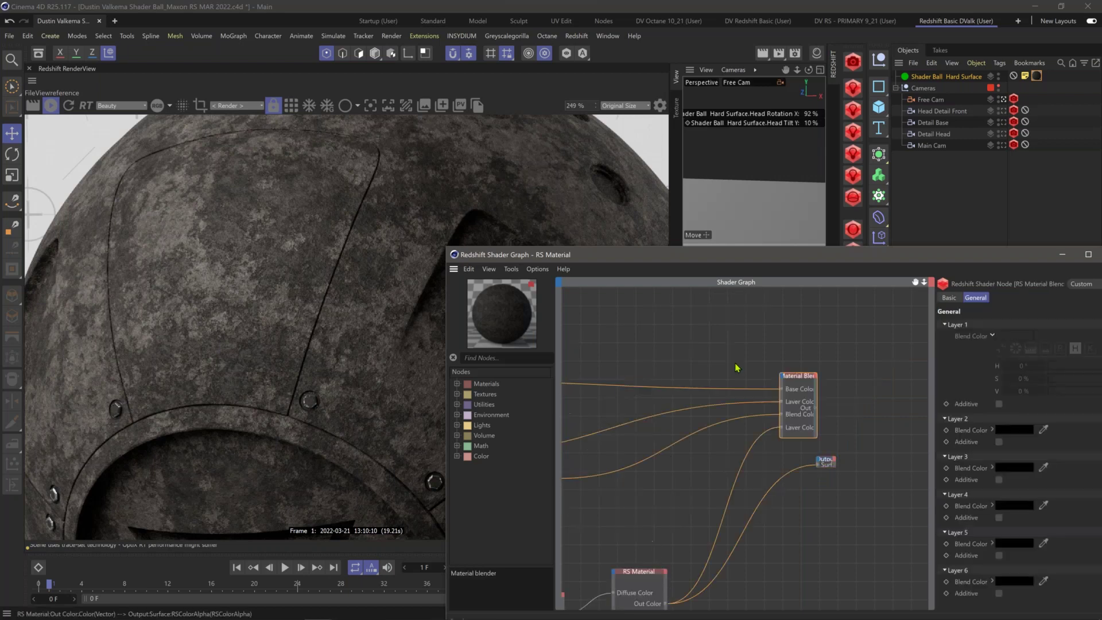
Step: Add another Color Layer node in the empty space below the dark RS Material
middle_drag(737, 367, 720, 258)
click(691, 563)
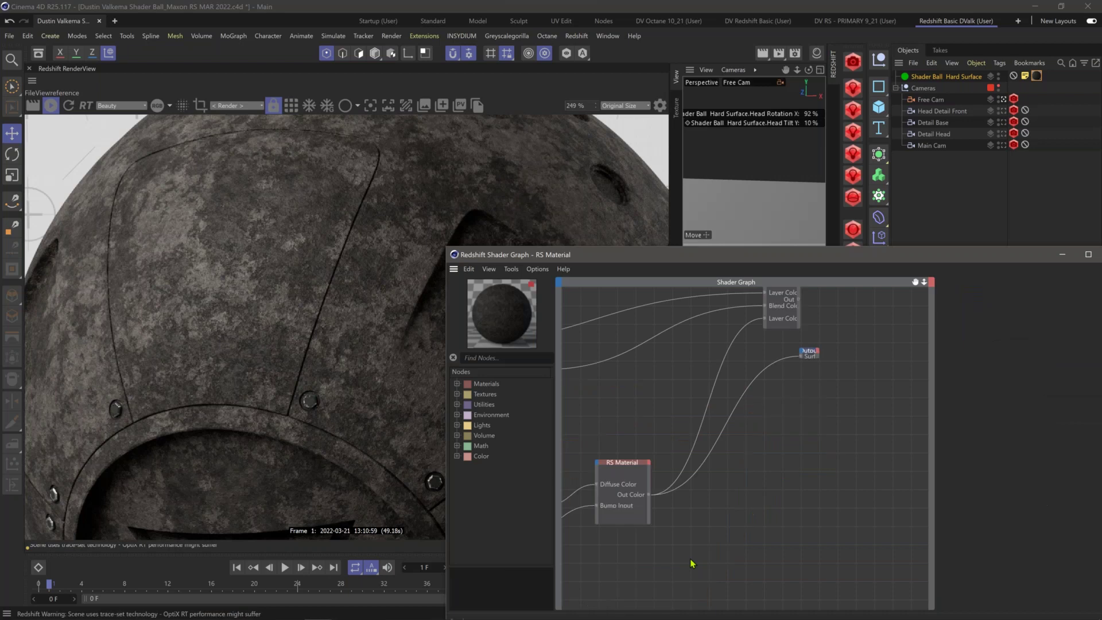
text(colo)
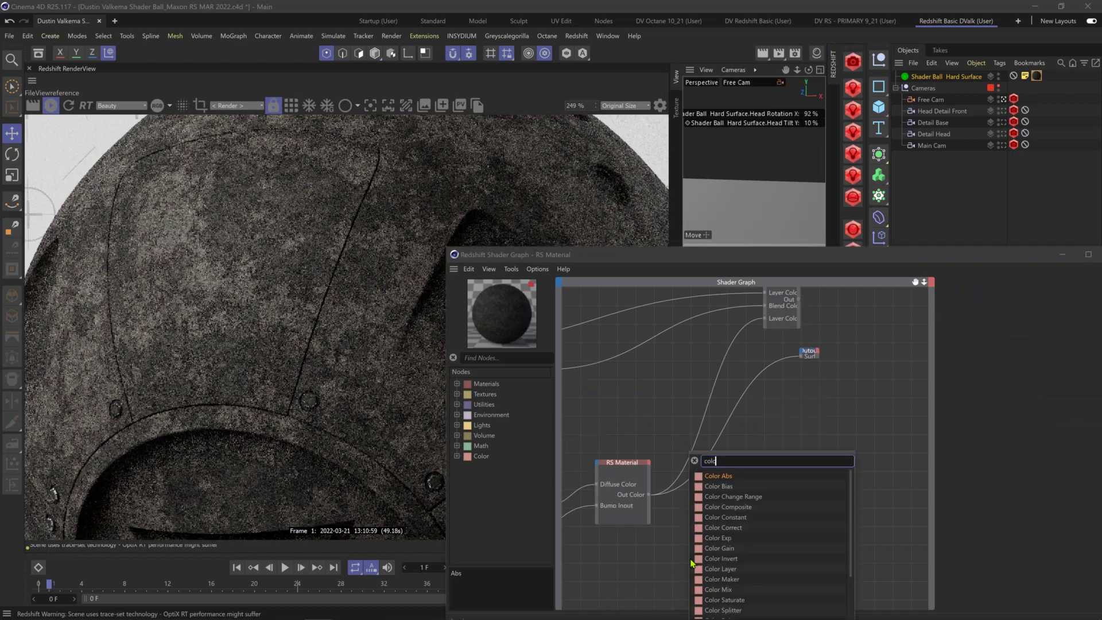
click(692, 565)
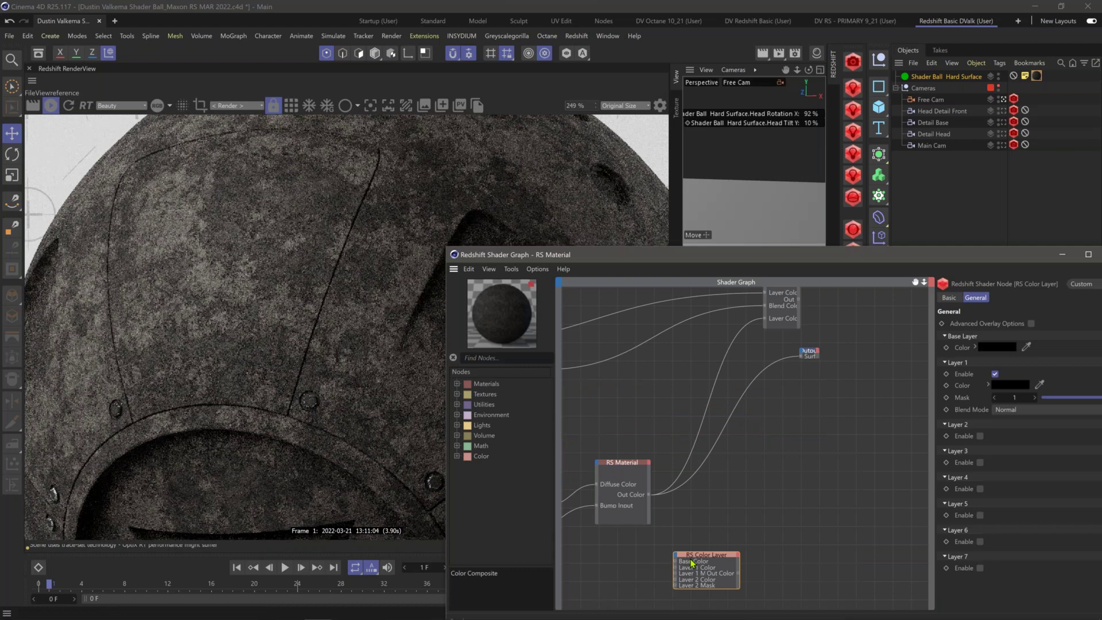
Step: Add a Curvature node and place it on the input side of the new RS Color Layer
text(curva)
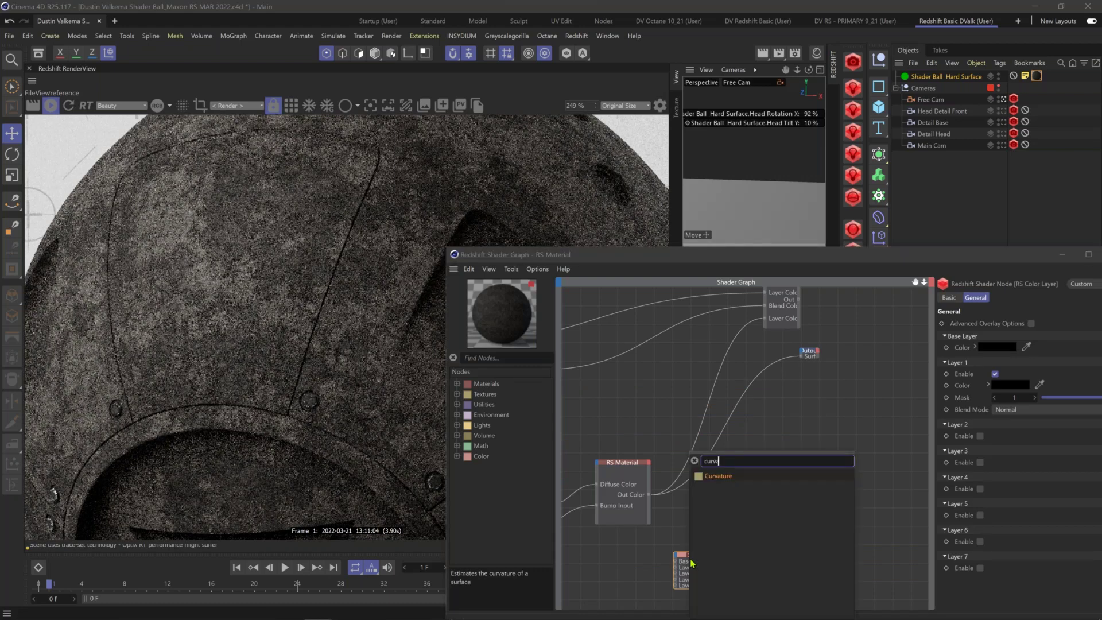
key(Escape)
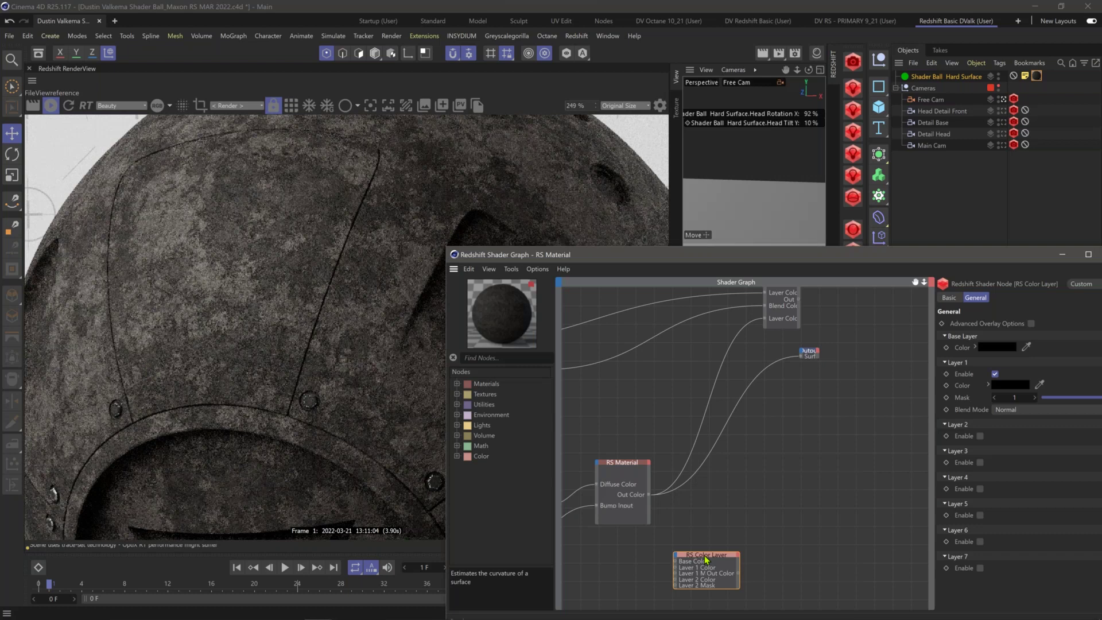
click(668, 564)
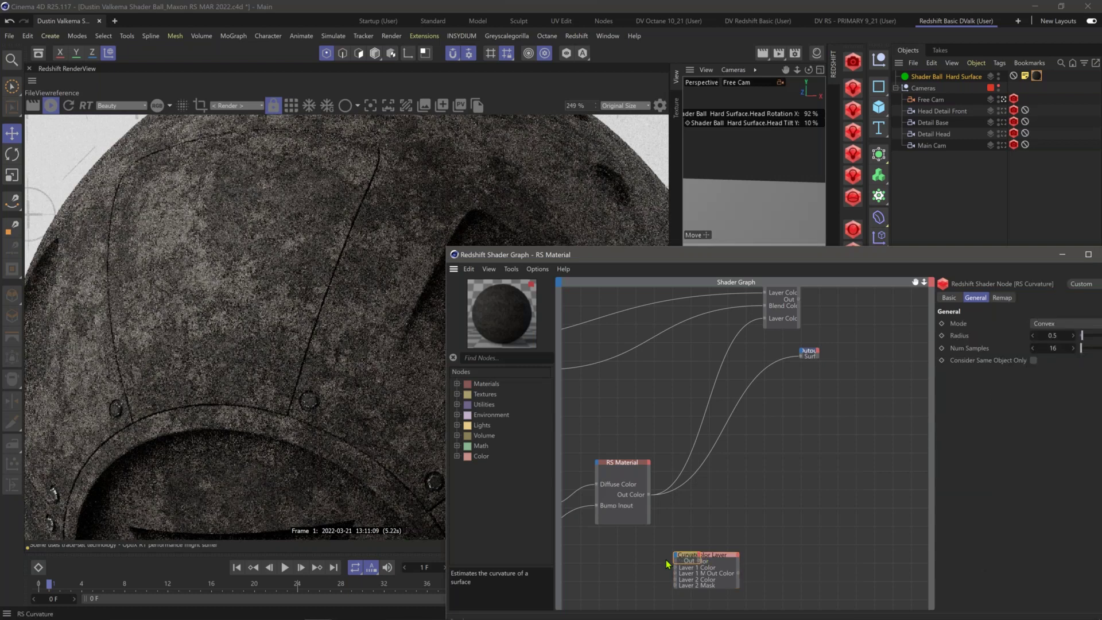
drag(686, 555, 633, 552)
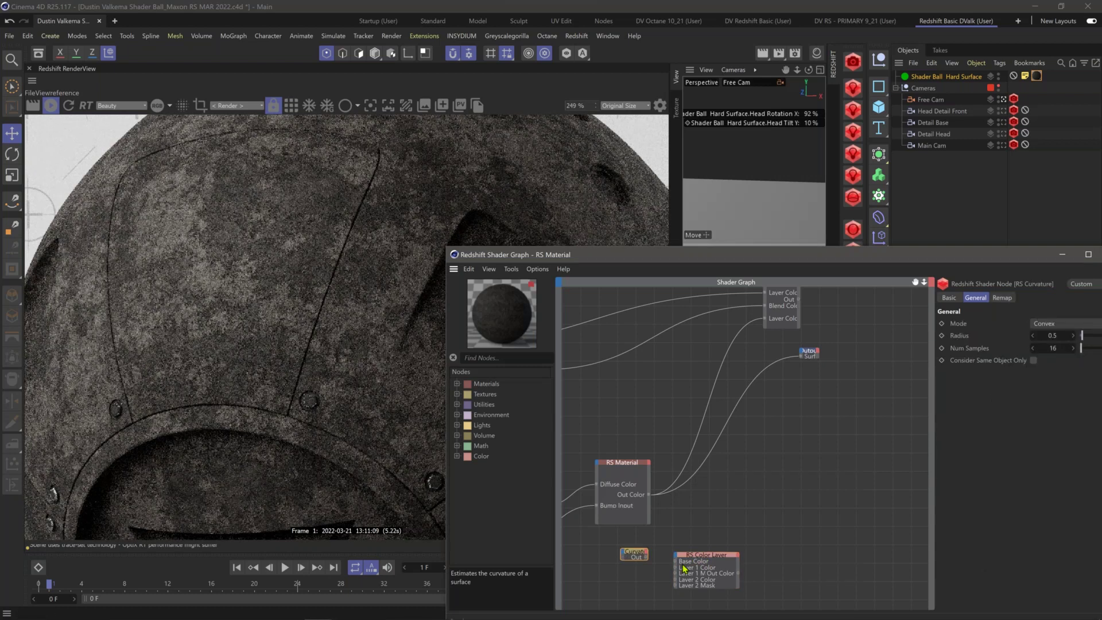
Step: Connect the new RS Curvature's Out to the new RS Color Layer's Base Color and route that layer's Out Color to the Output node's Surface
scroll(688, 531, up, 2)
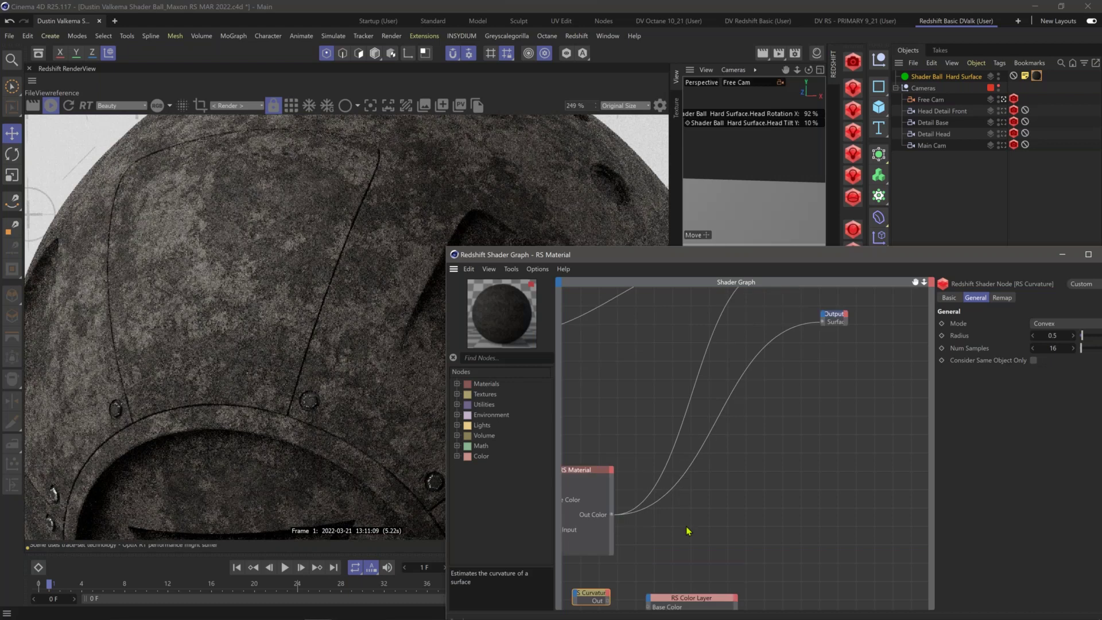
middle_drag(686, 526, 711, 386)
scroll(711, 386, up, 2)
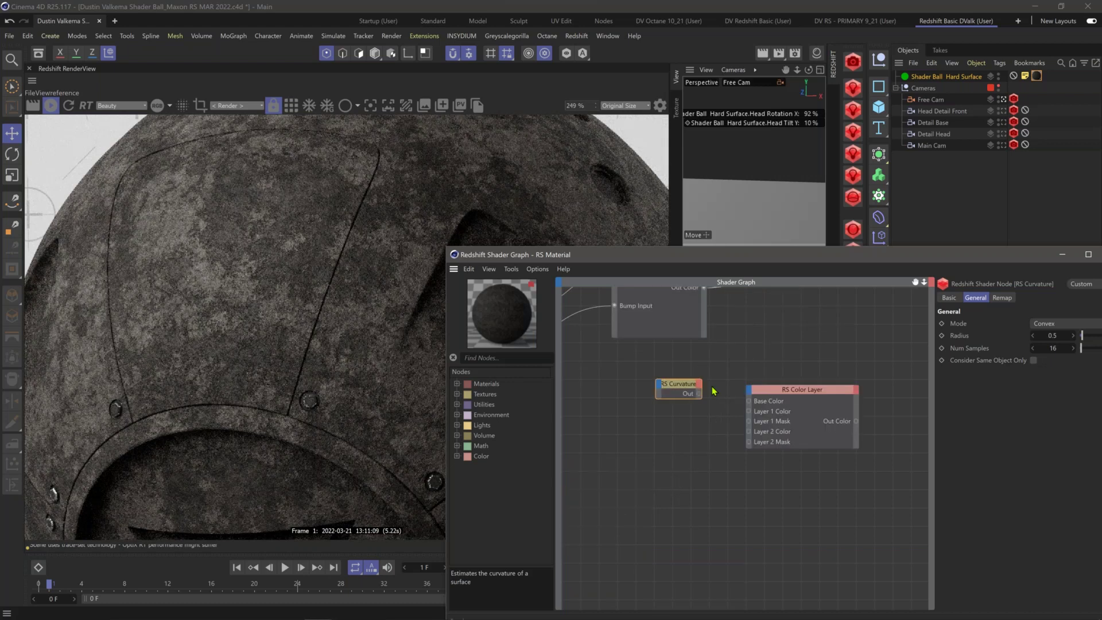
drag(699, 393, 782, 387)
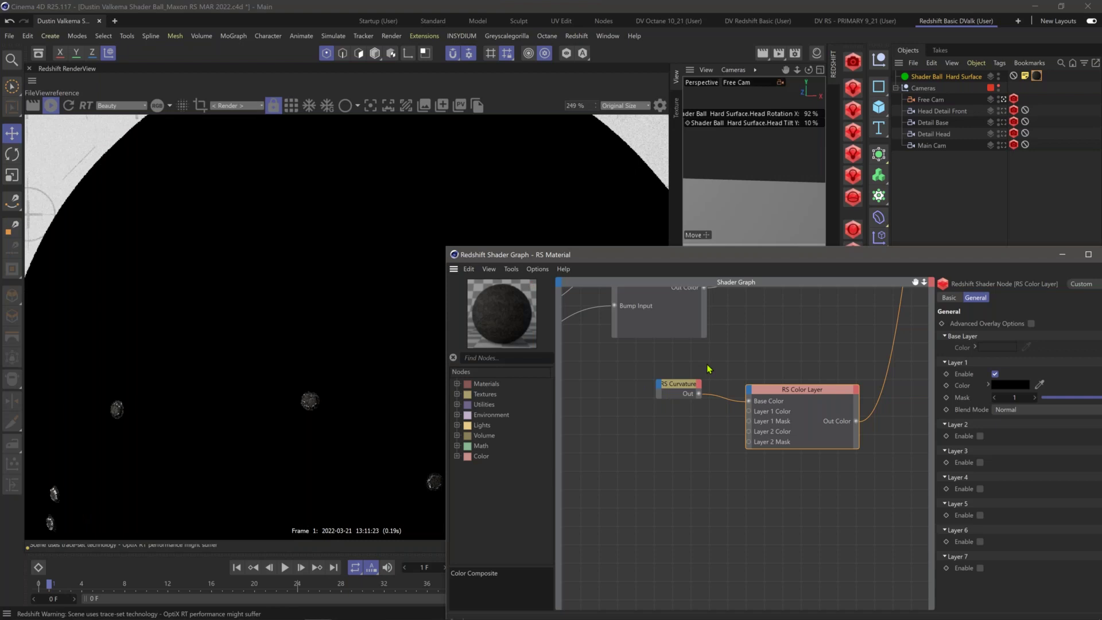
scroll(591, 373, down, 3)
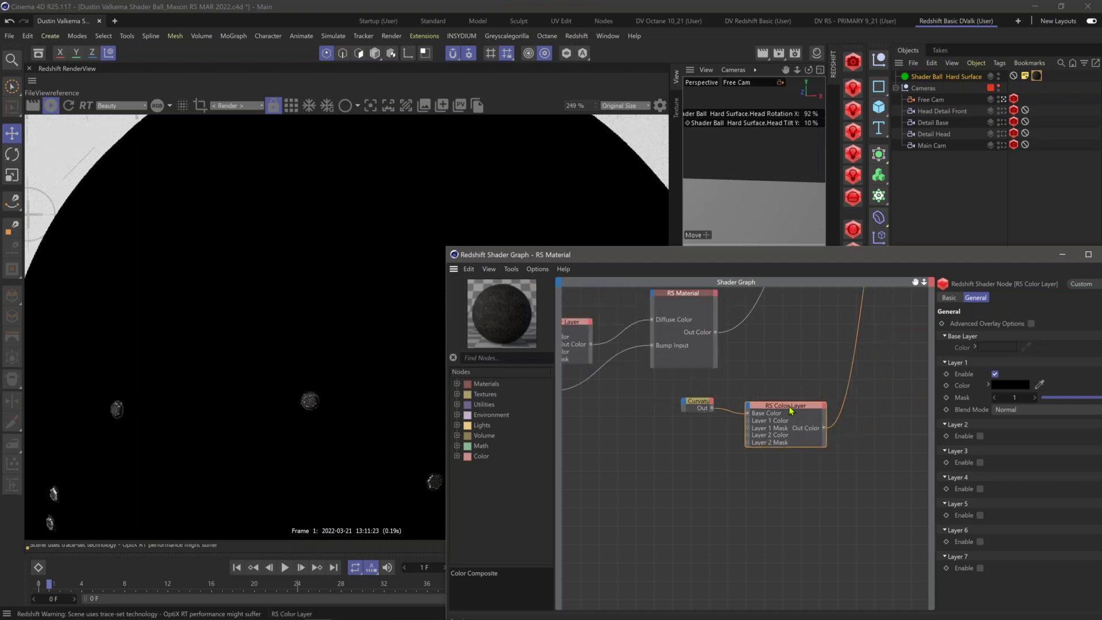
Step: Disable Layer 1 in the new RS Color Layer that receives the curvature output
scroll(608, 391, down, 2)
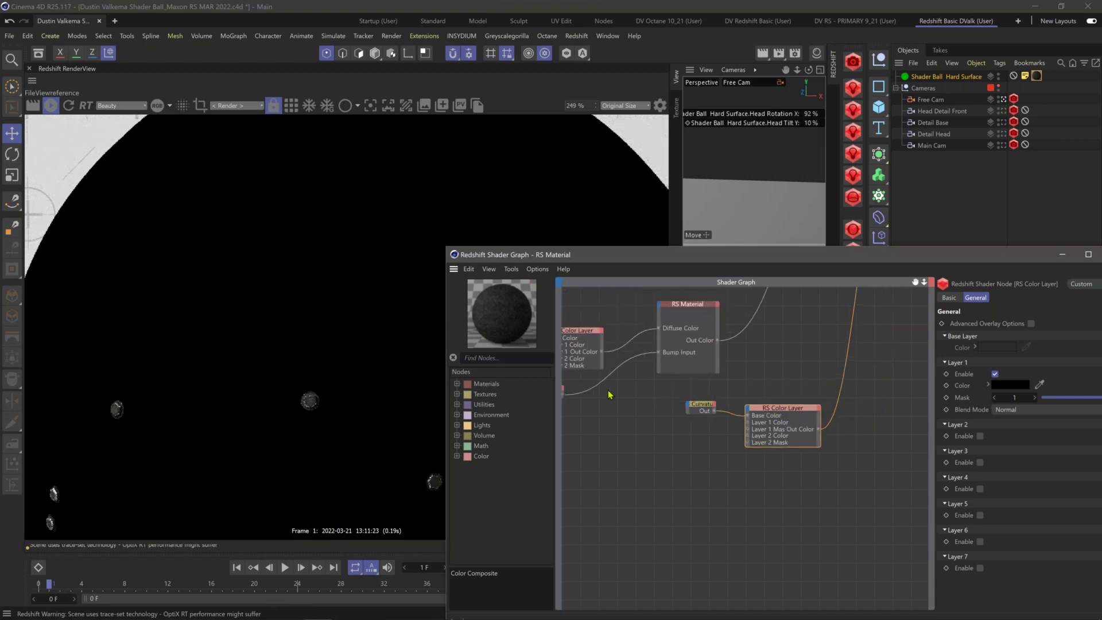
scroll(803, 430, down, 1)
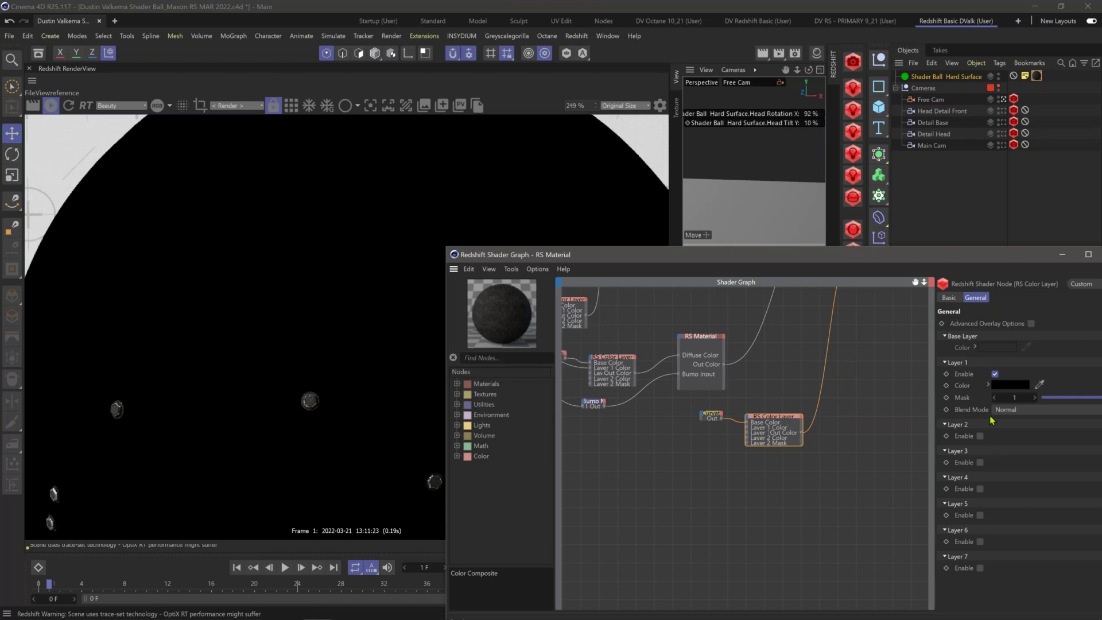
click(994, 373)
middle_drag(807, 463, 827, 516)
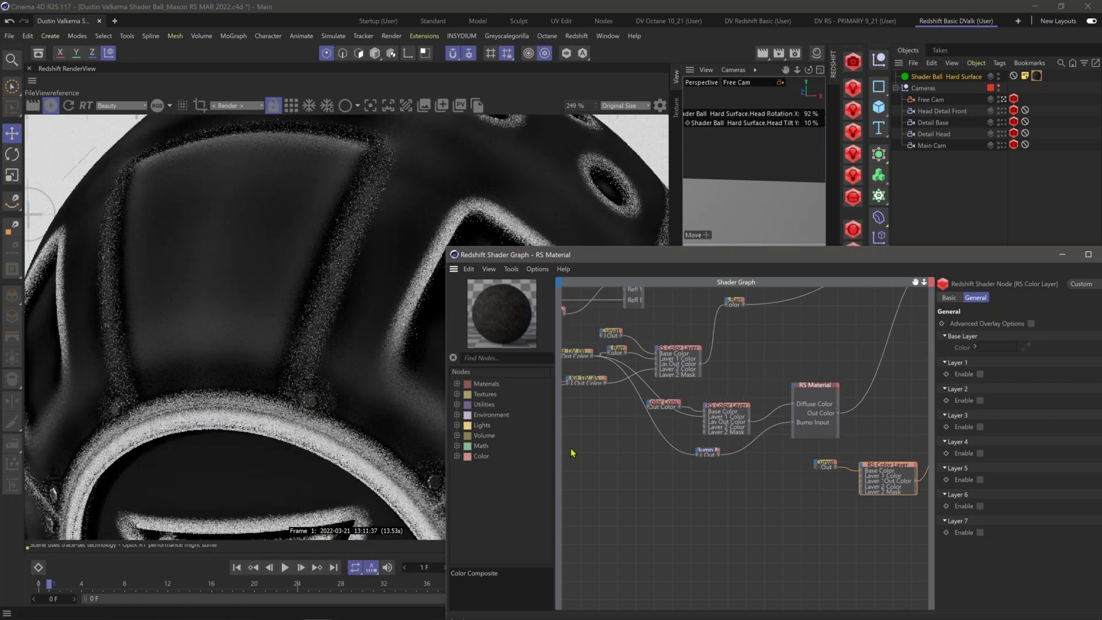
Step: Connect the Out Color of the upper of the two grunge textures to the new RS Curvature node's Radius input
scroll(597, 435, down, 2)
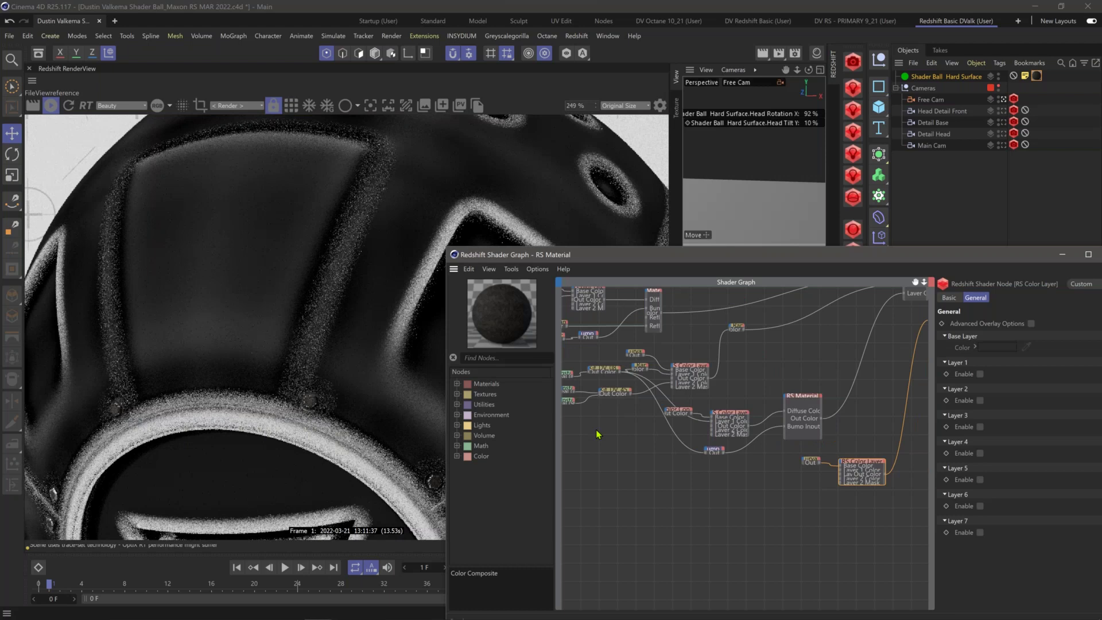
scroll(596, 429, up, 1)
scroll(610, 369, up, 1)
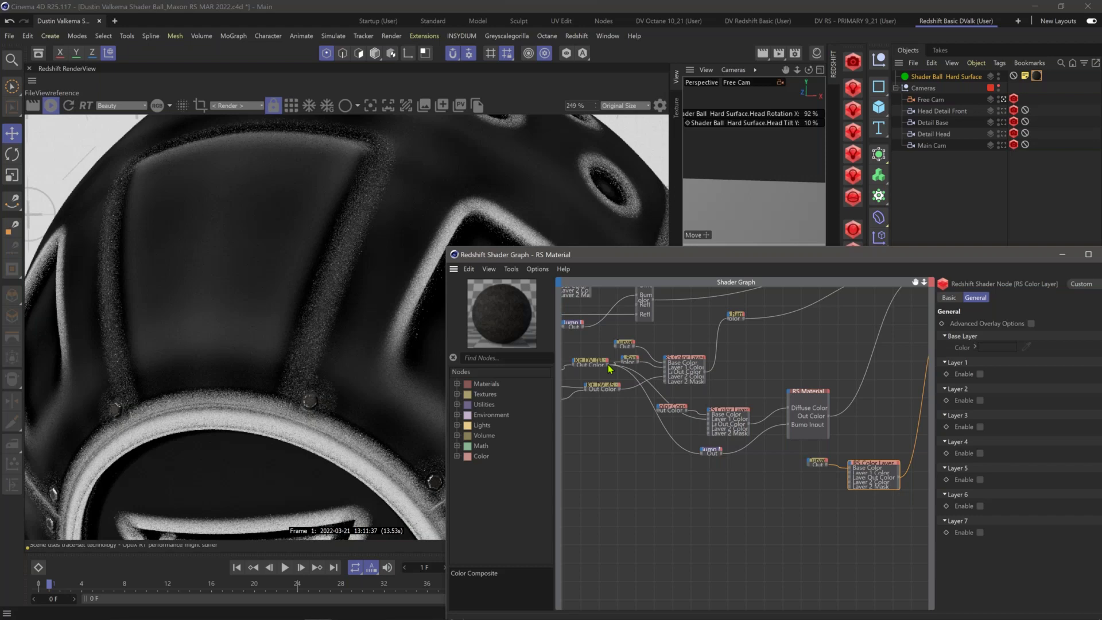
drag(609, 369, 809, 463)
drag(809, 464, 810, 464)
mouse_move(842, 483)
click(899, 483)
alt+right_drag(895, 483, 947, 483)
alt+middle_drag(1027, 446, 889, 428)
alt+right_drag(889, 428, 1099, 428)
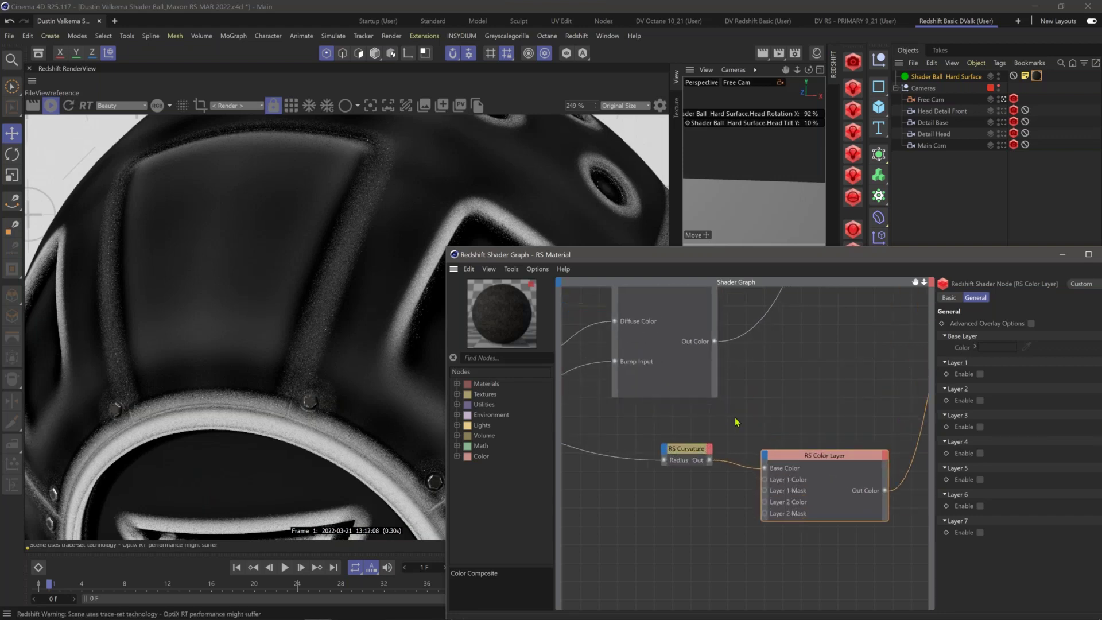
alt+middle_drag(735, 417, 739, 428)
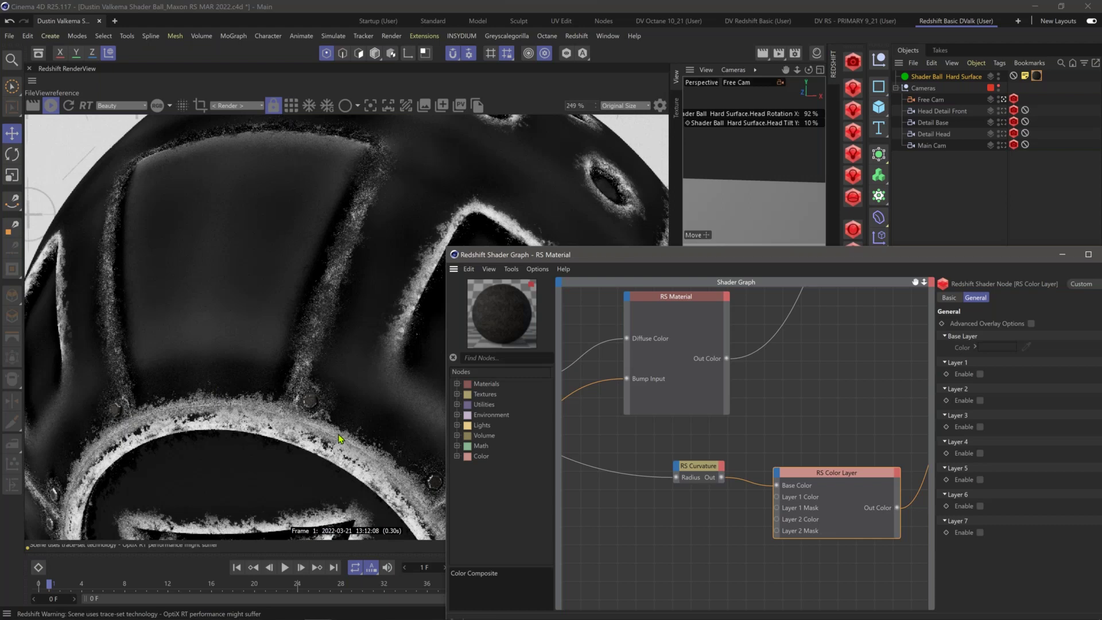
Step: Set the new RS Curvature node's mode to Concave
click(698, 466)
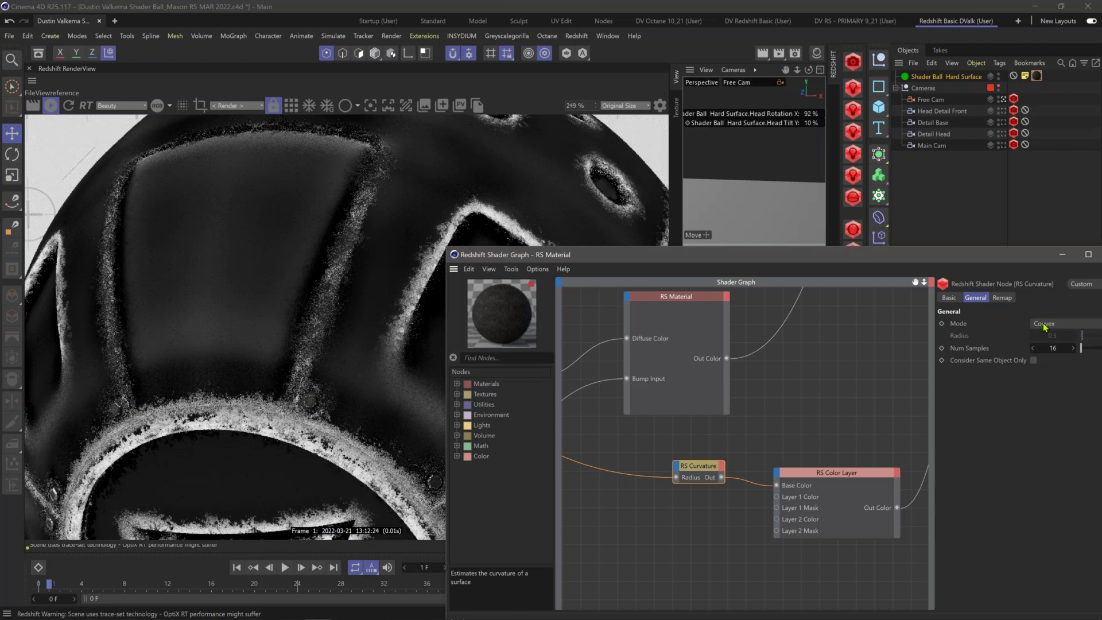
click(1043, 325)
click(1043, 338)
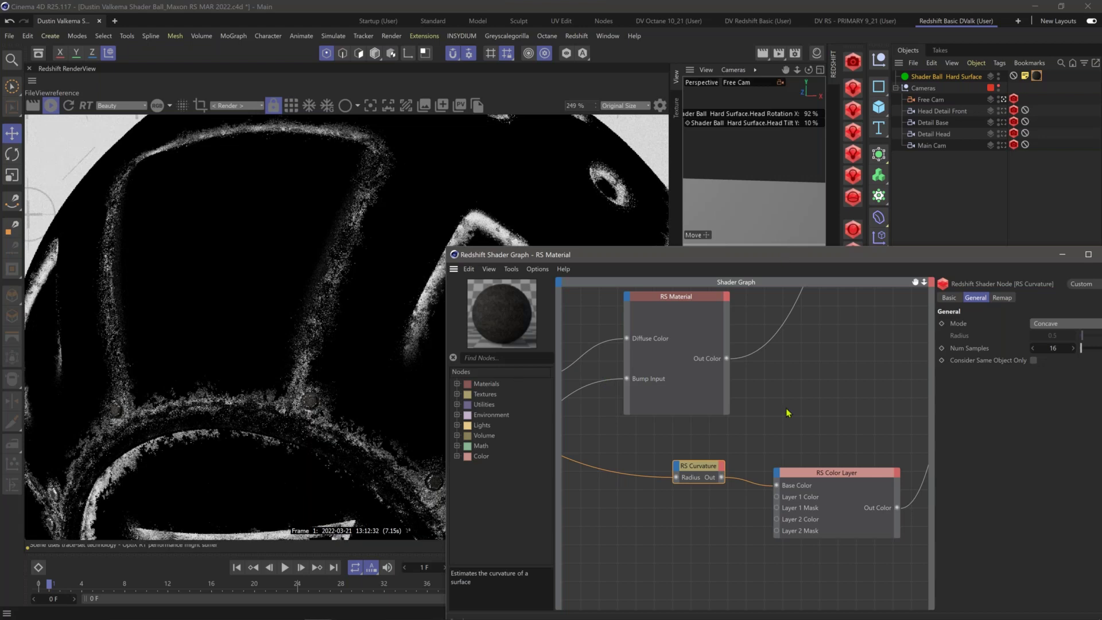
Step: Move the curvature mask's RS Color Layer up close to the Output node, beside the dark RS Material
scroll(787, 412, down, 2)
middle_drag(782, 377, 669, 511)
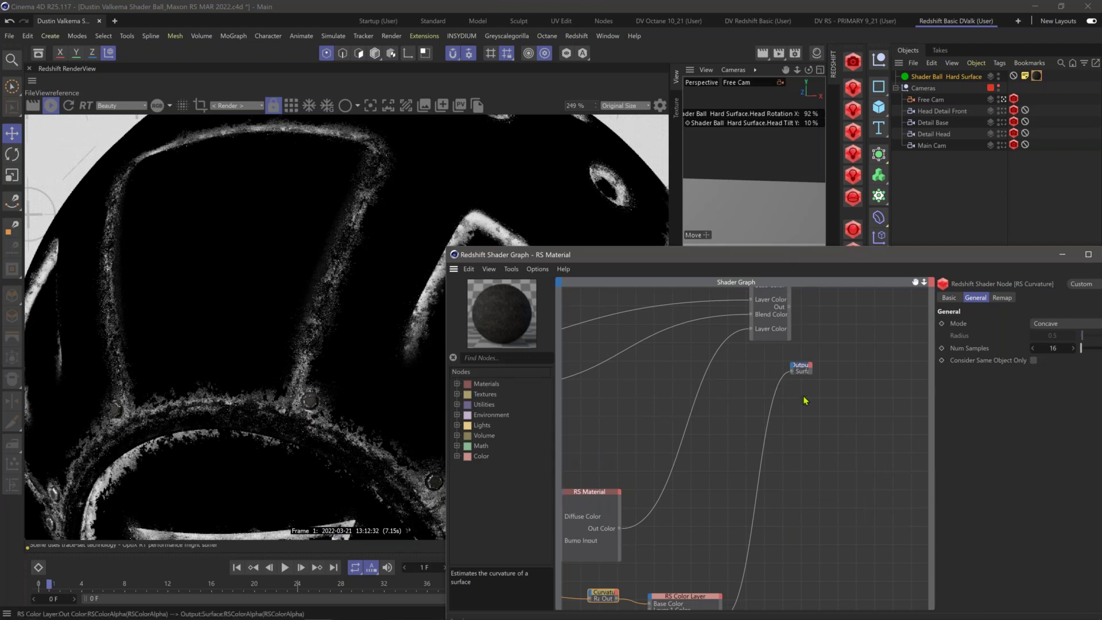
scroll(805, 400, down, 1)
drag(687, 587, 734, 441)
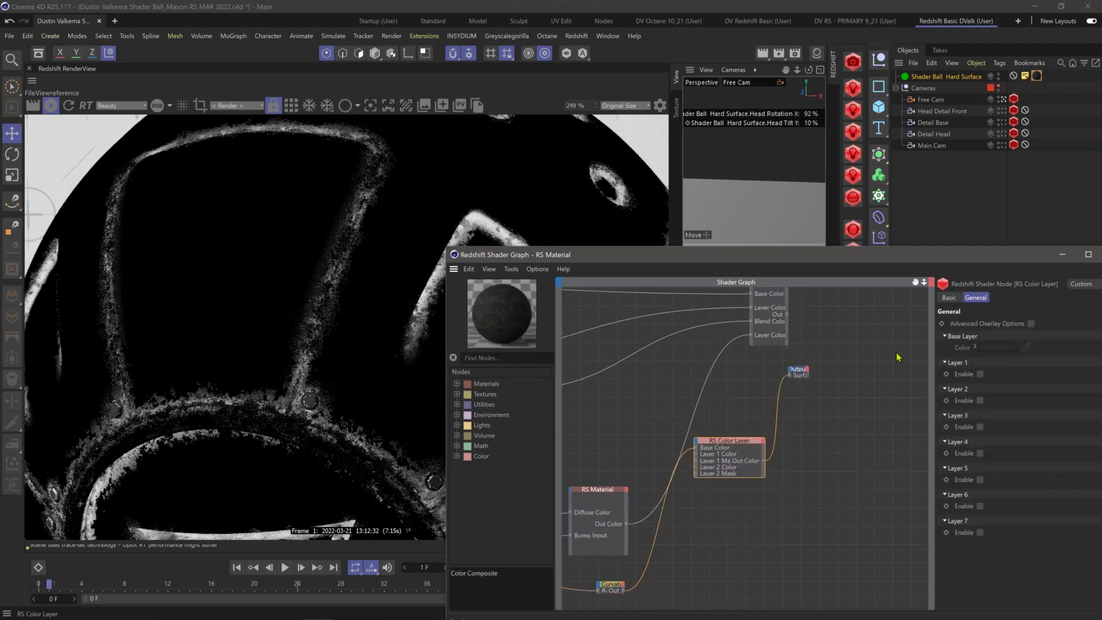
Step: Connect the RS Color Layer's Out Color to the Material Blender's Blend Color 2 and route the blender's Out to the Output's Surface
scroll(797, 368, up, 2)
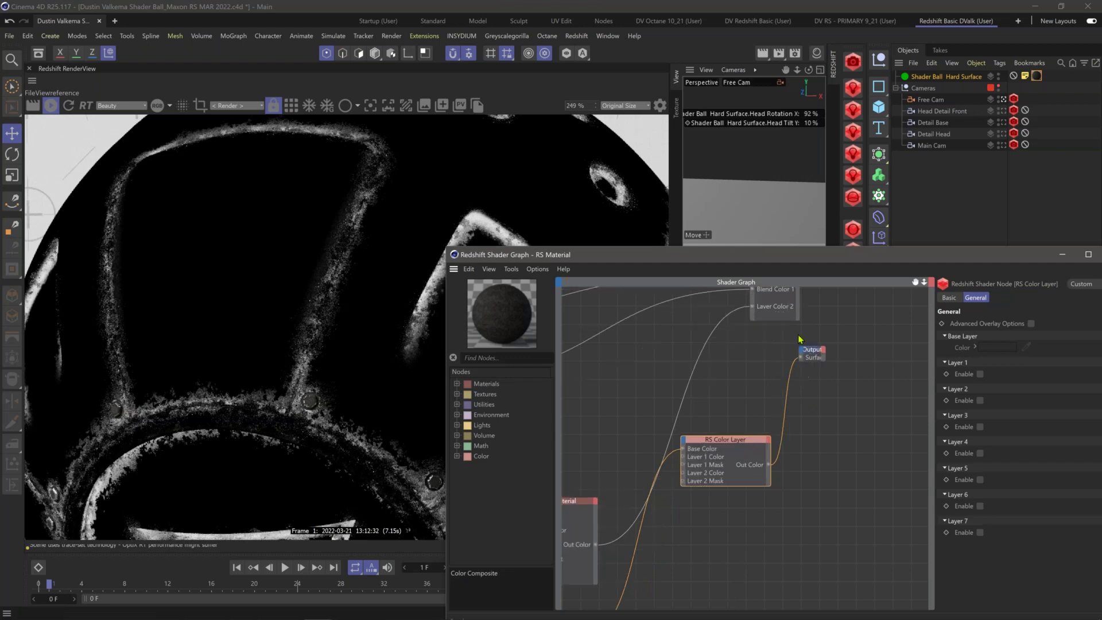
middle_drag(784, 349, 815, 442)
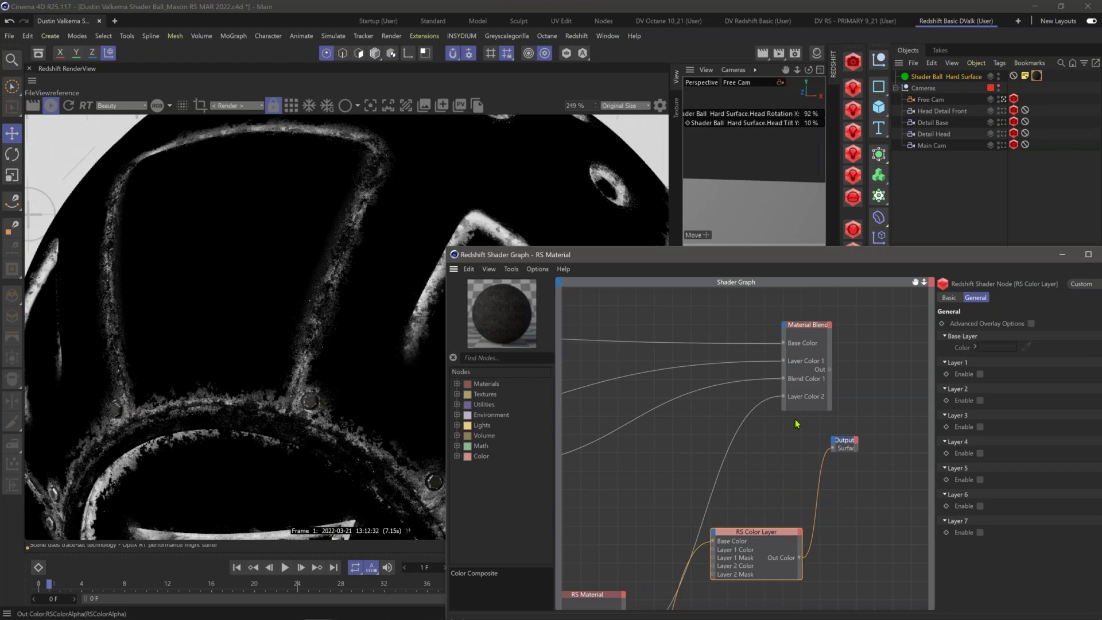
drag(792, 335, 783, 326)
drag(803, 562, 785, 327)
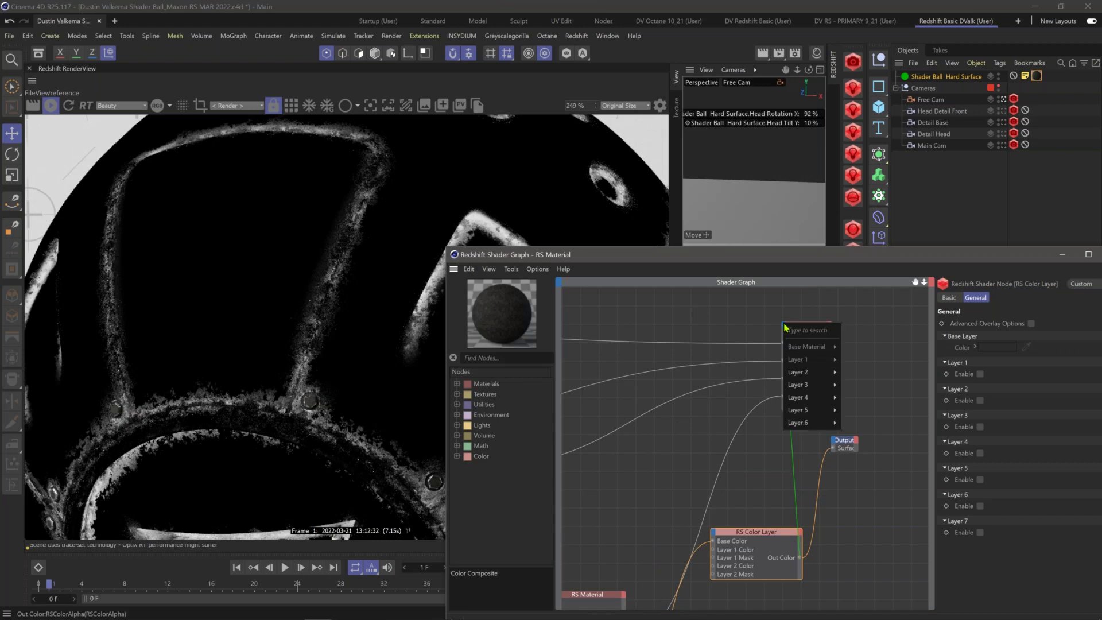
mouse_move(808, 373)
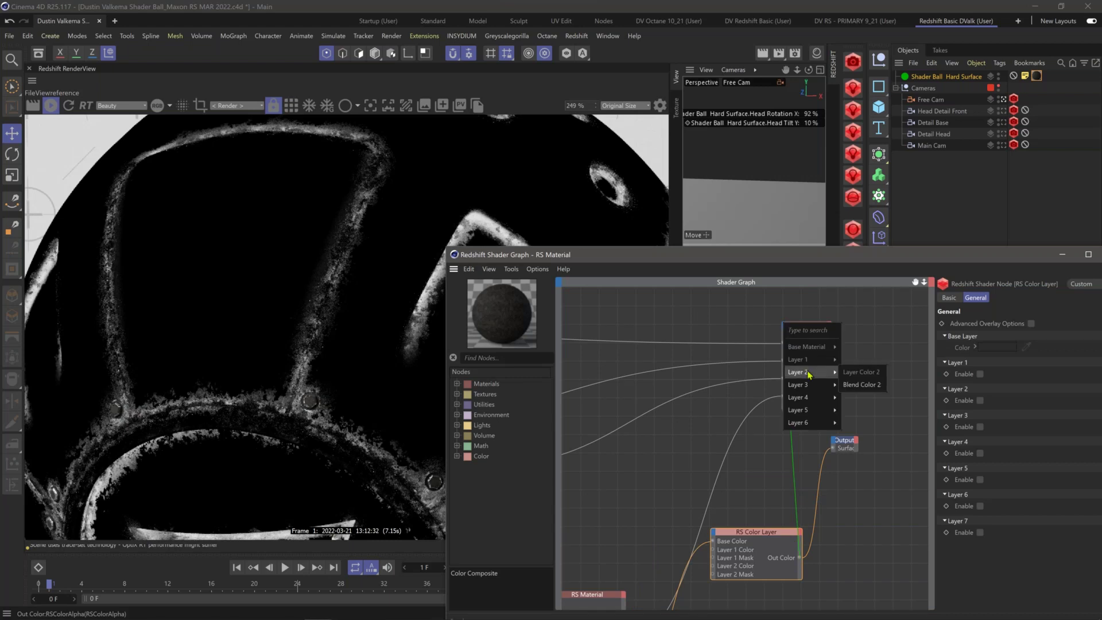
click(859, 384)
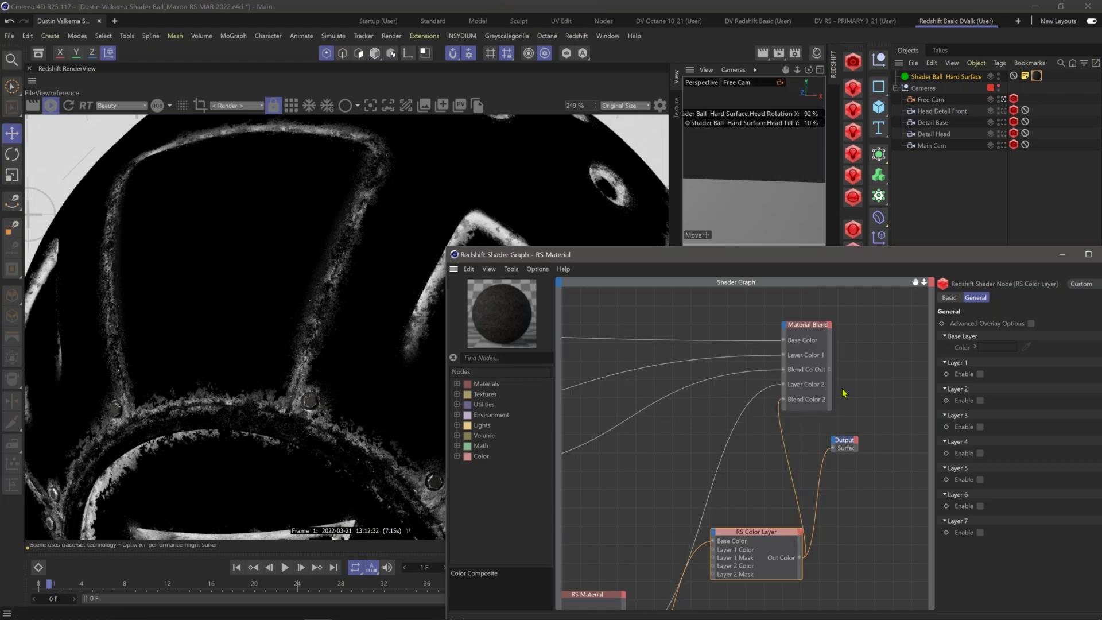
click(820, 329)
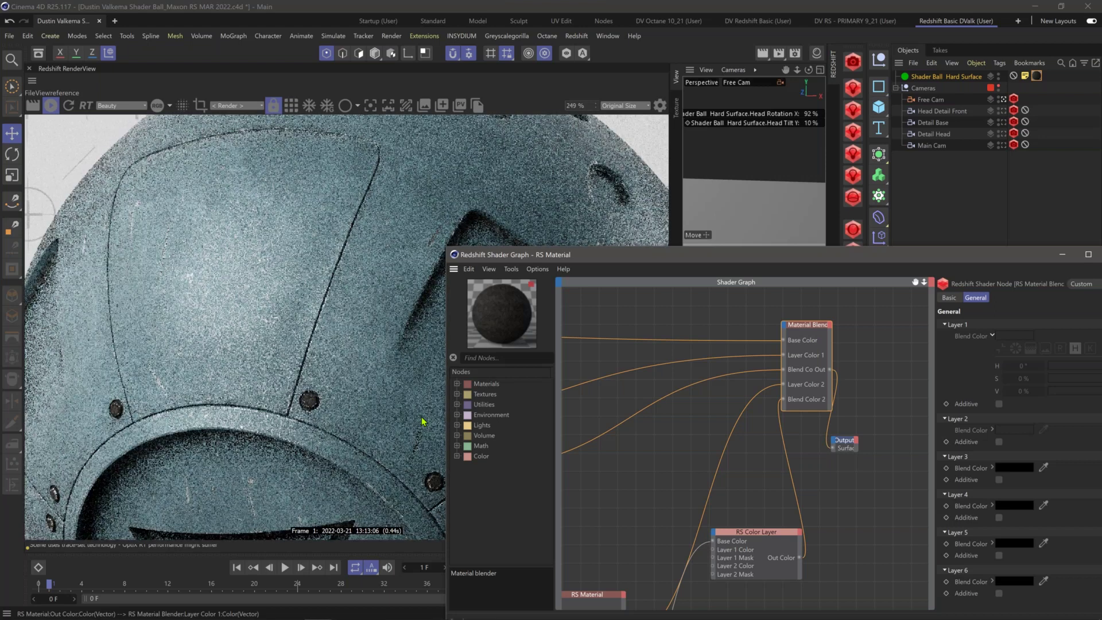
Step: Examine the render's crevices and recessed triangle emblem up close, and review the node network feeding the Material Blender
drag(607, 259, 750, 286)
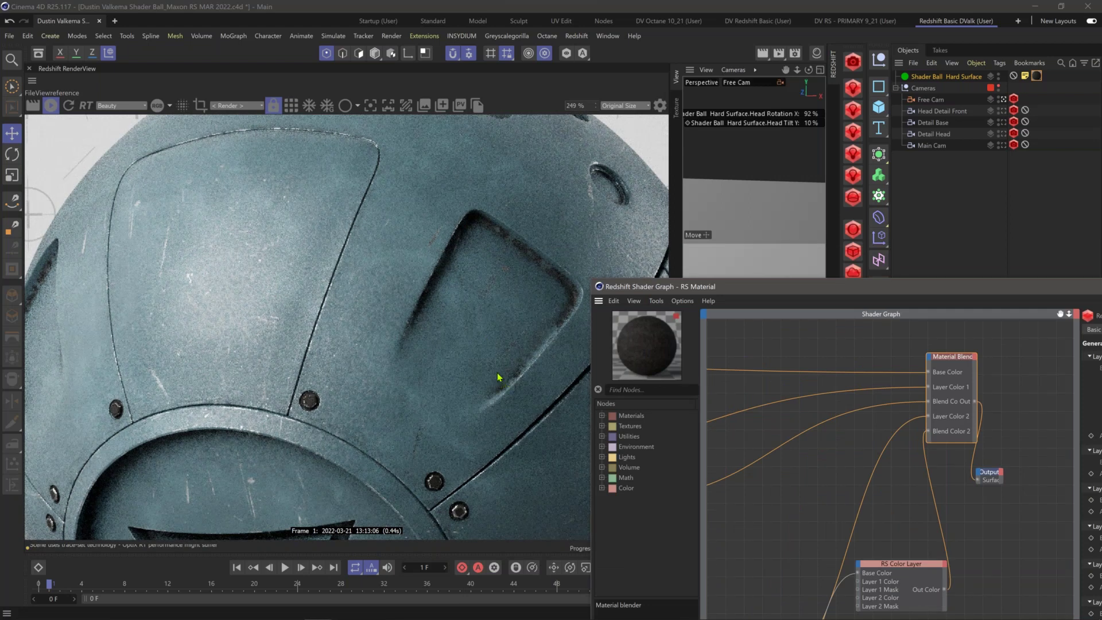
alt+right_drag(498, 376, 317, 494)
alt+middle_drag(317, 493, 348, 453)
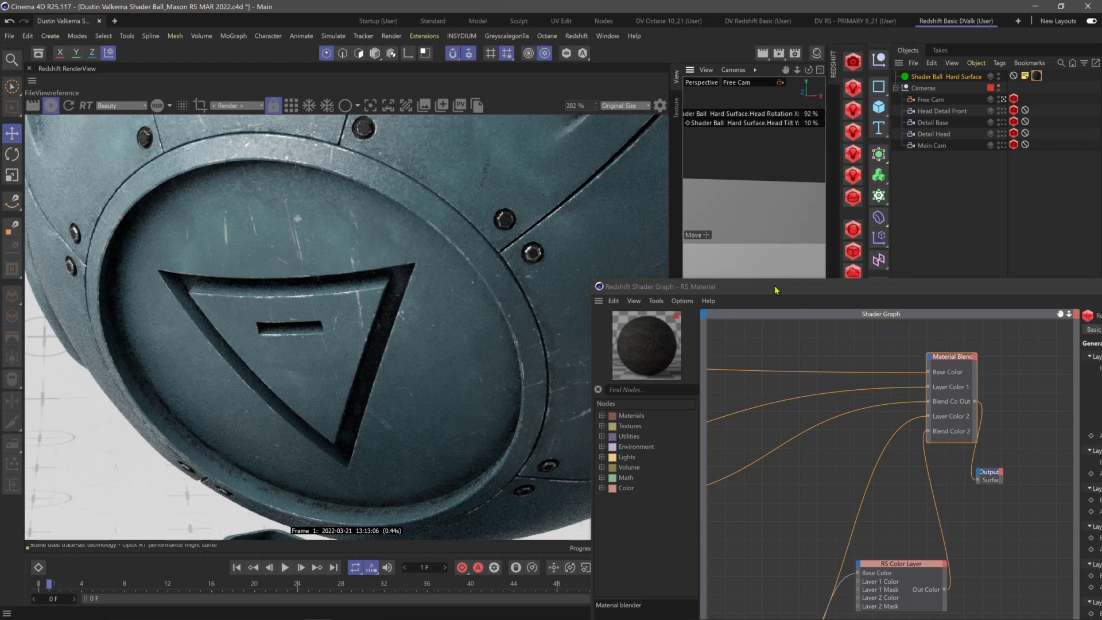
drag(775, 290, 635, 240)
scroll(666, 372, down, 3)
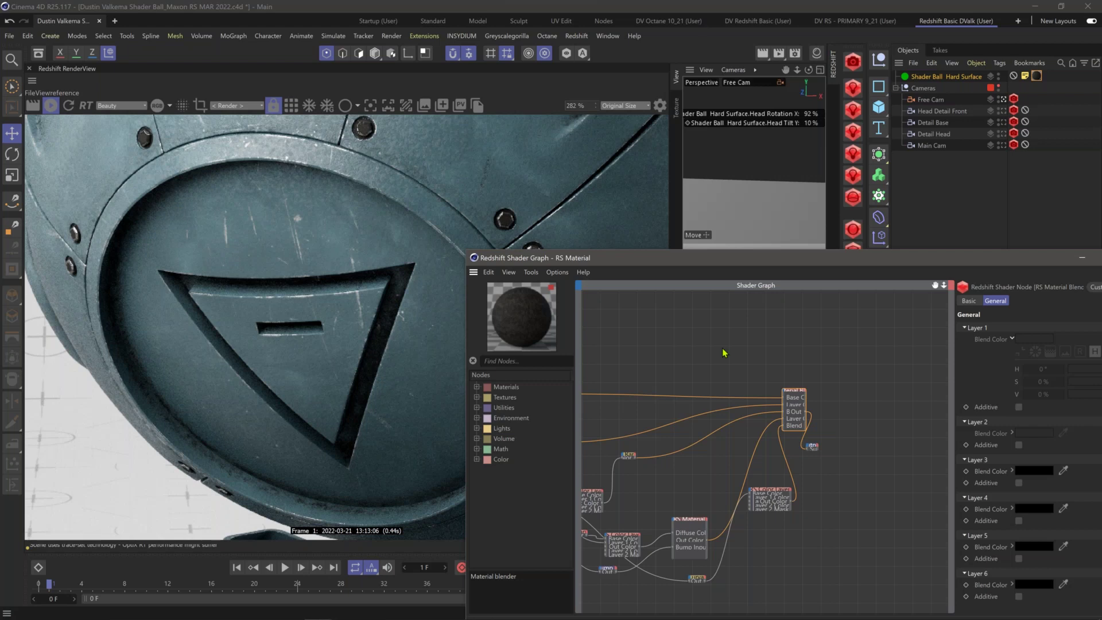
middle_drag(779, 376, 865, 369)
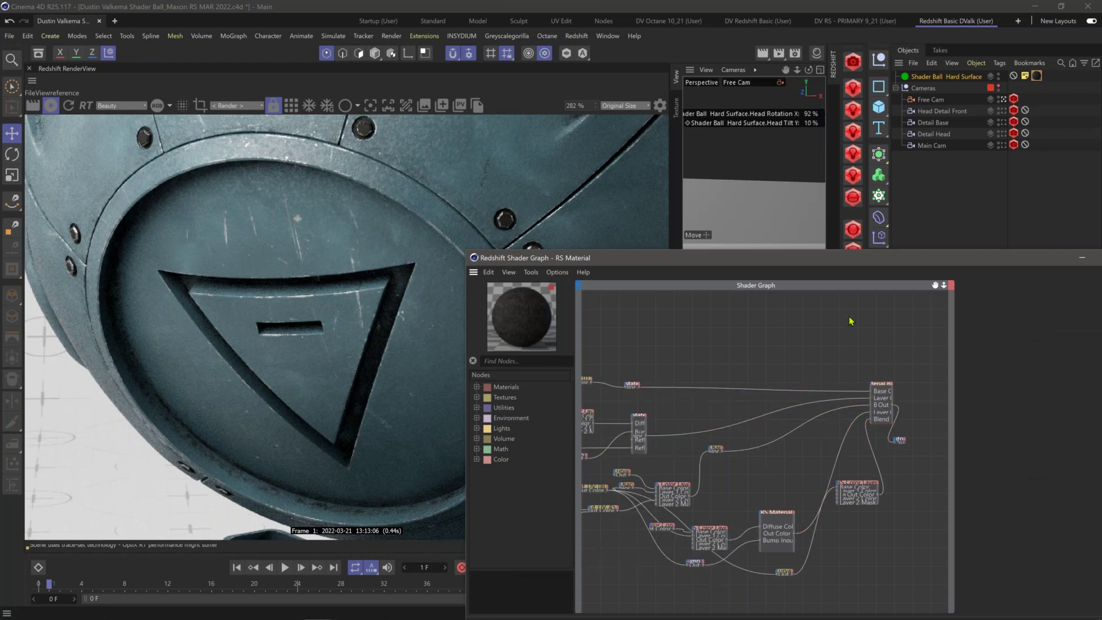
middle_drag(850, 321, 755, 362)
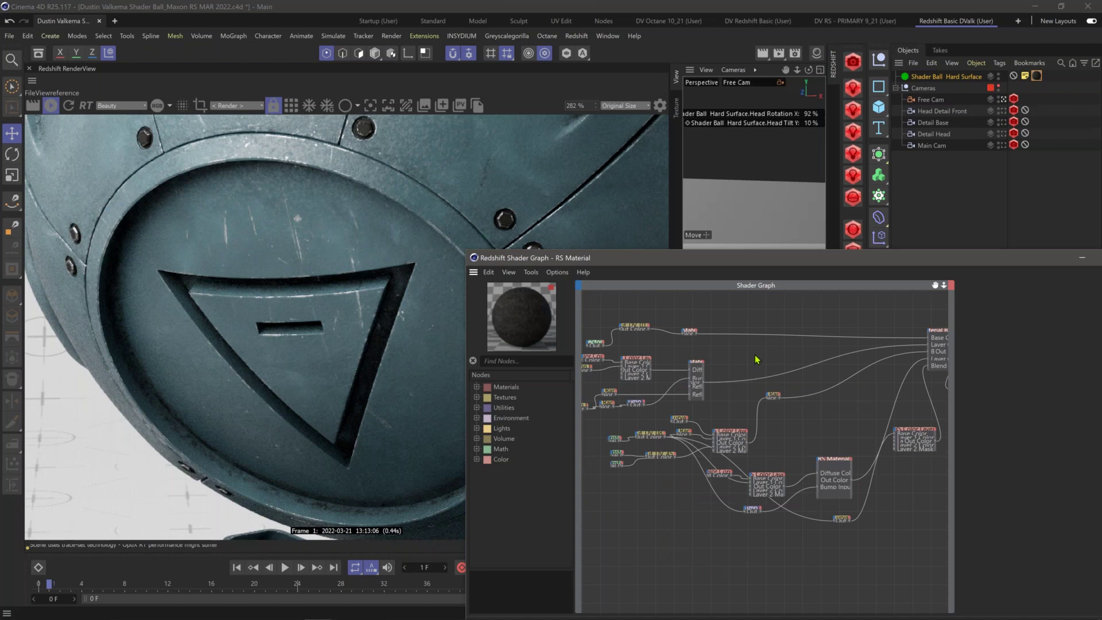
middle_drag(755, 359, 752, 356)
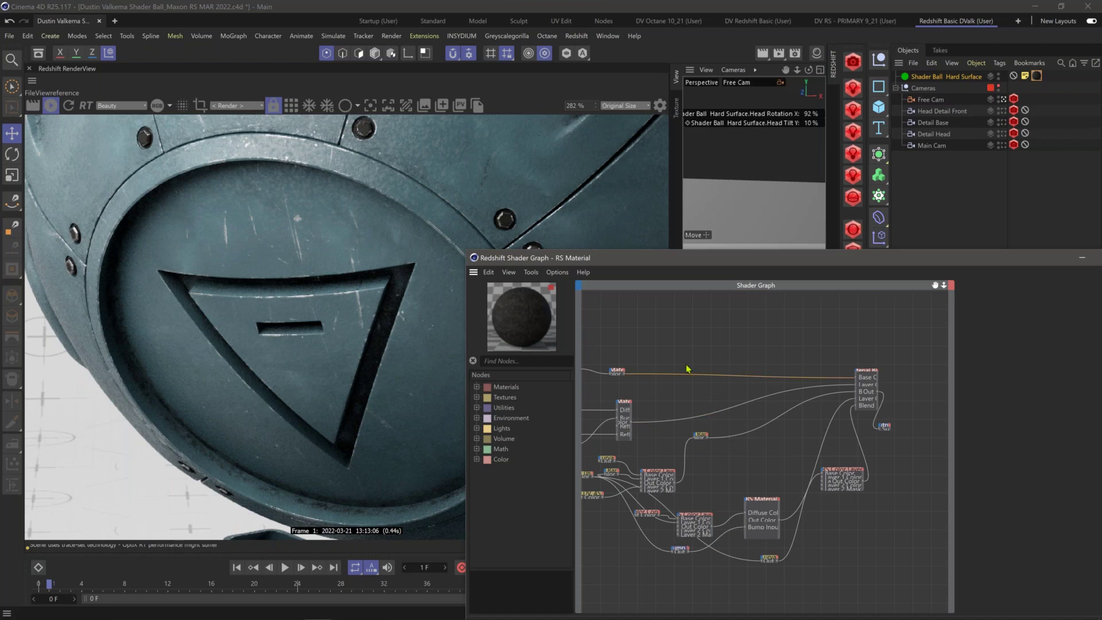
alt+middle_drag(708, 359, 761, 360)
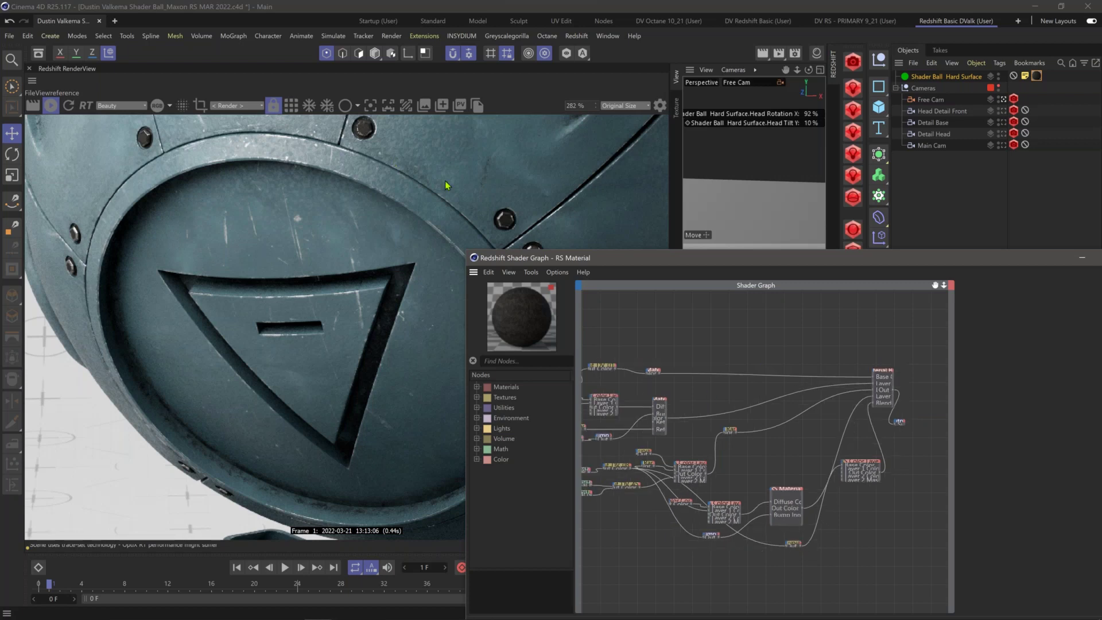
Step: Examine the whole shader ball in the render from farther out, along with the complete material node network
click(271, 176)
scroll(271, 176, down, 2)
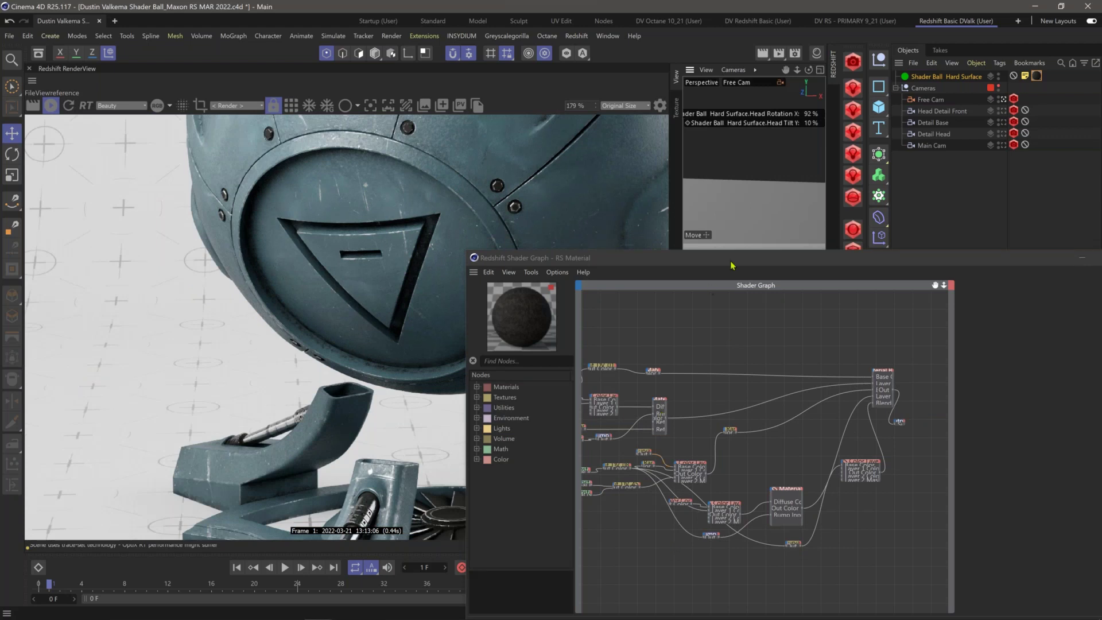
click(750, 254)
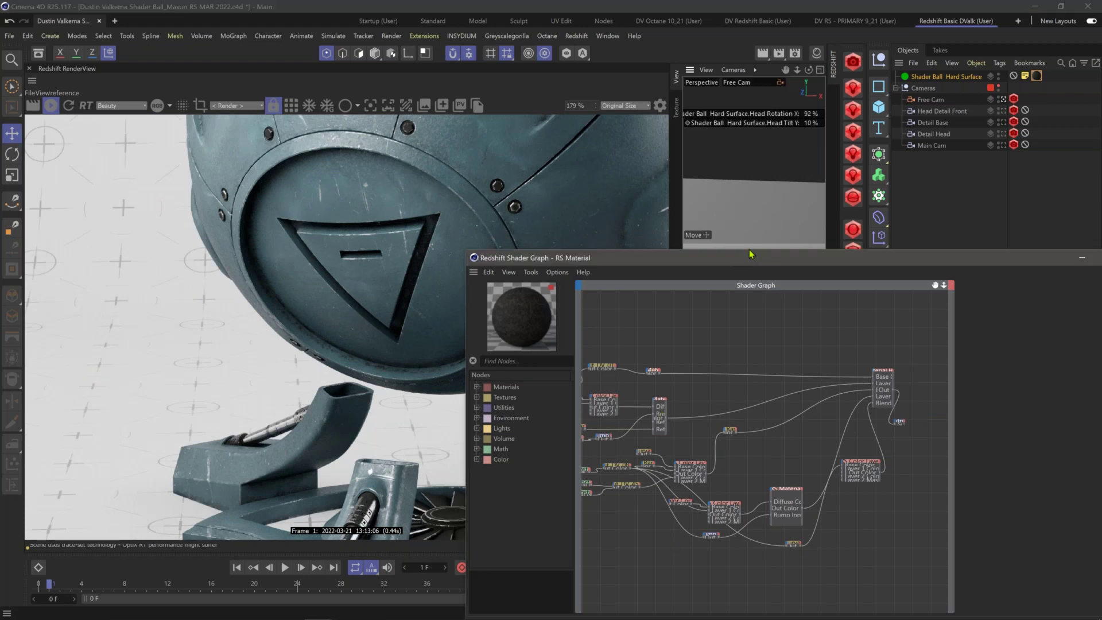
drag(751, 254, 773, 237)
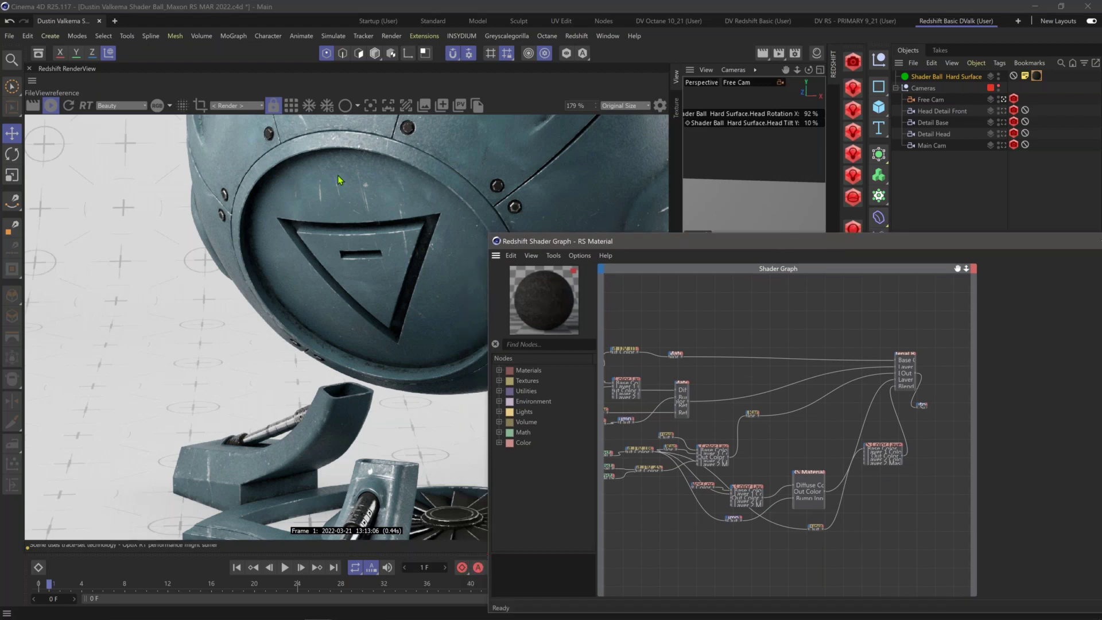
scroll(338, 180, down, 3)
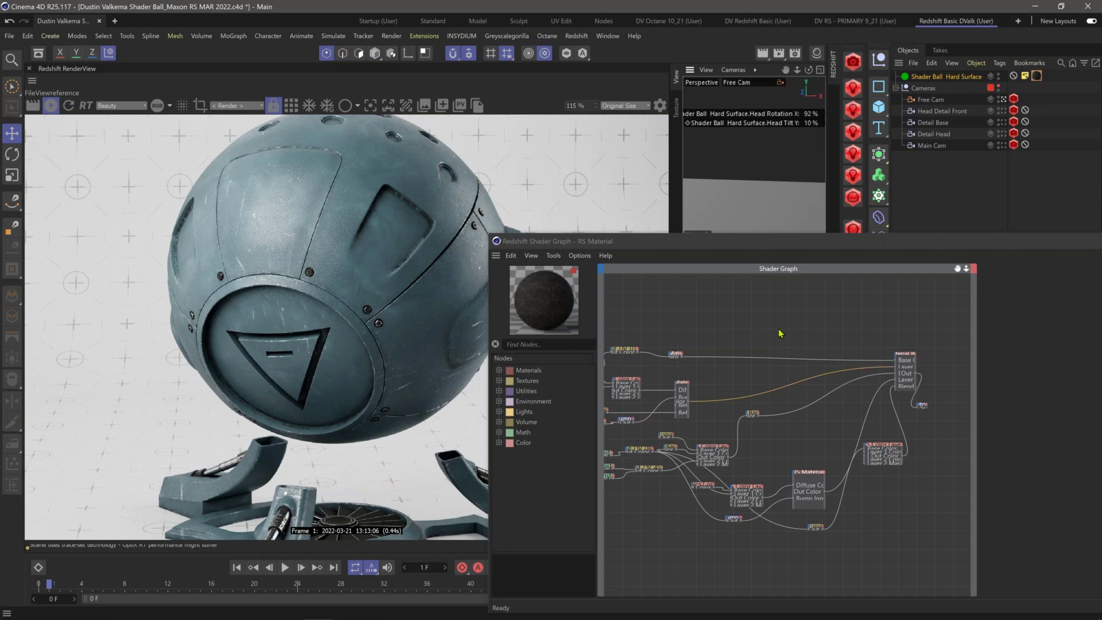
middle_drag(779, 333, 905, 334)
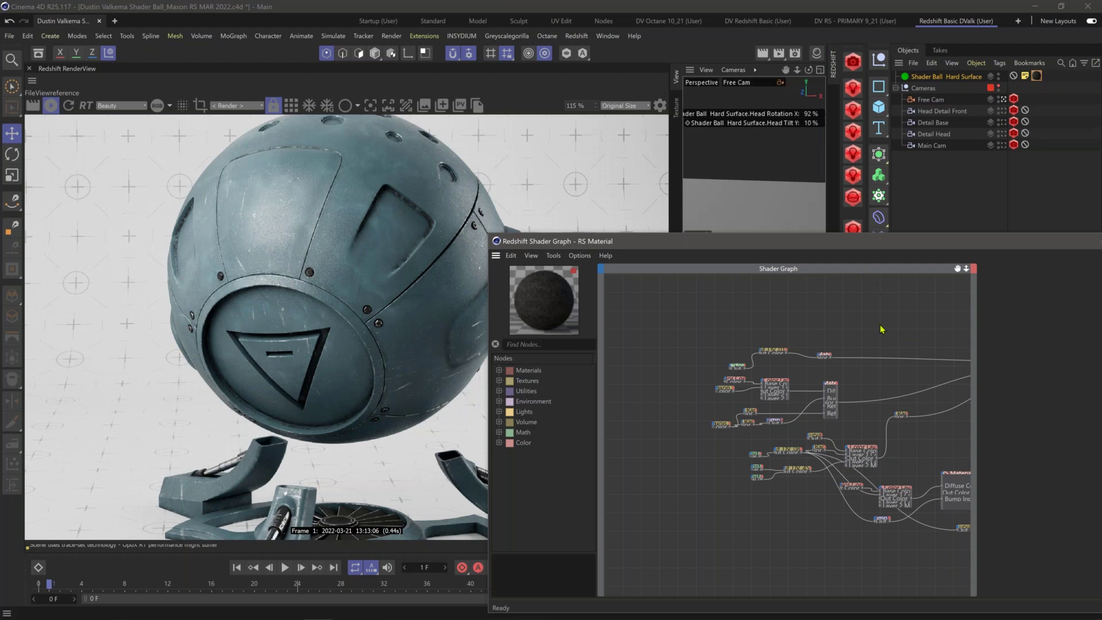
alt+middle_drag(822, 318, 778, 327)
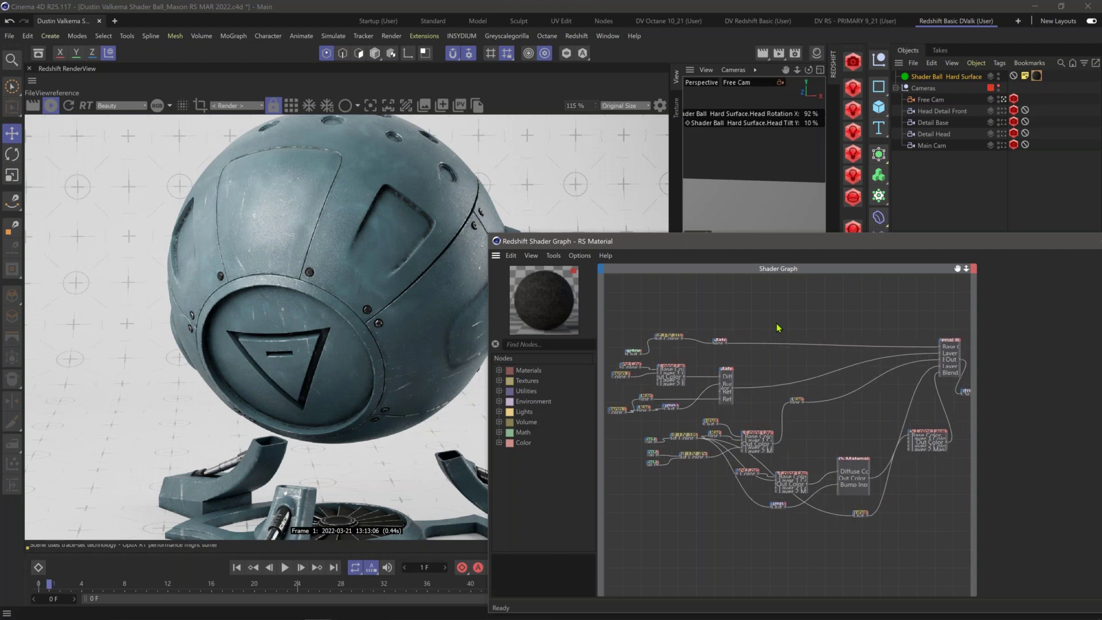
click(140, 108)
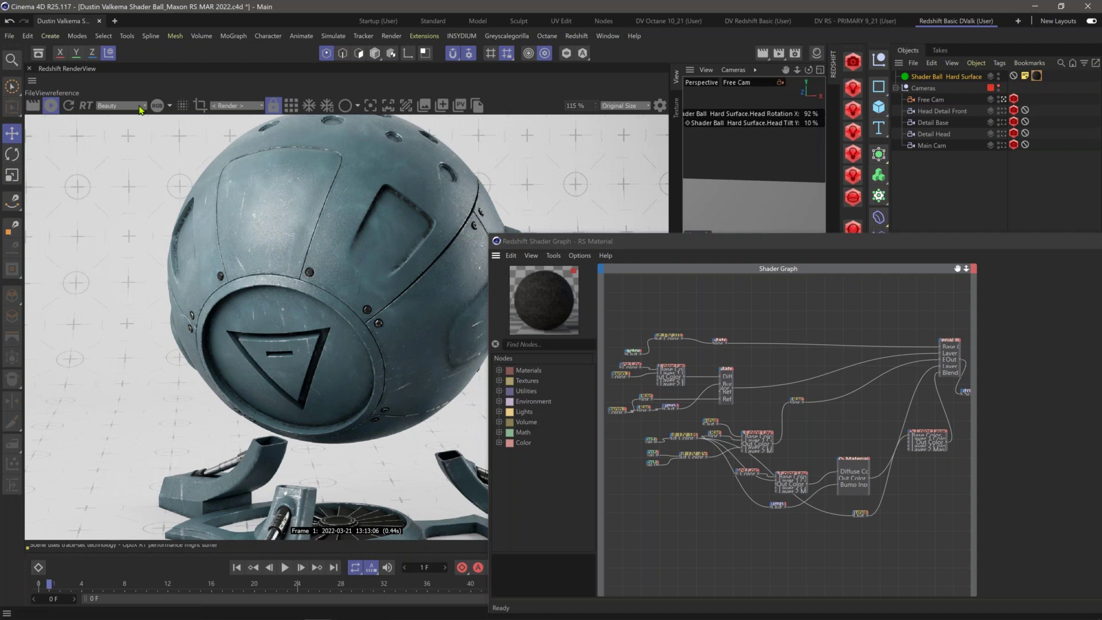
click(139, 108)
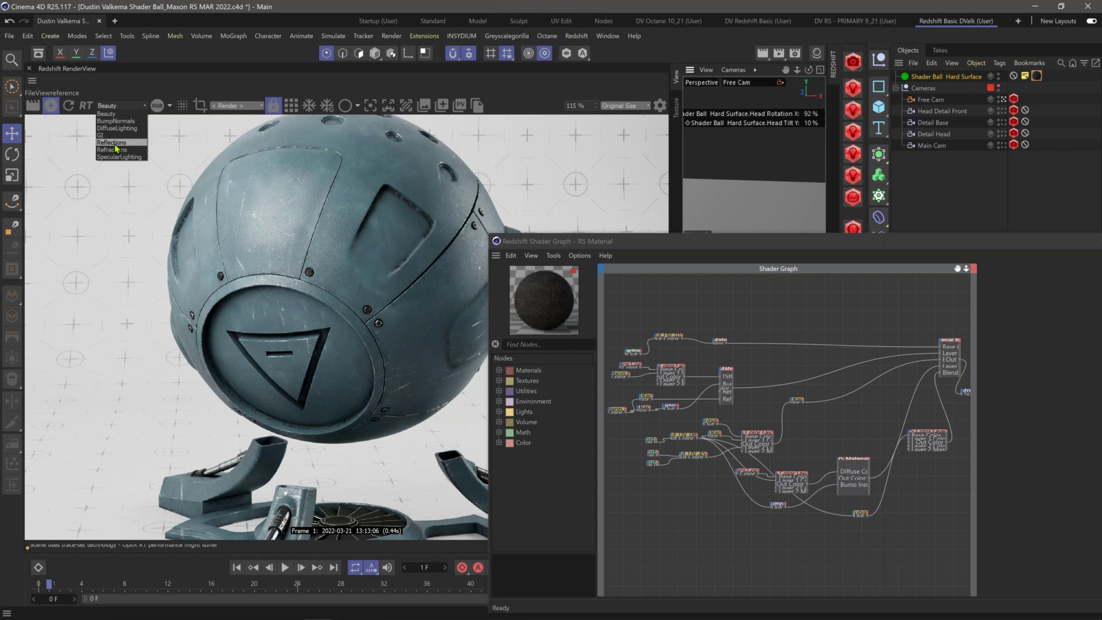
click(812, 310)
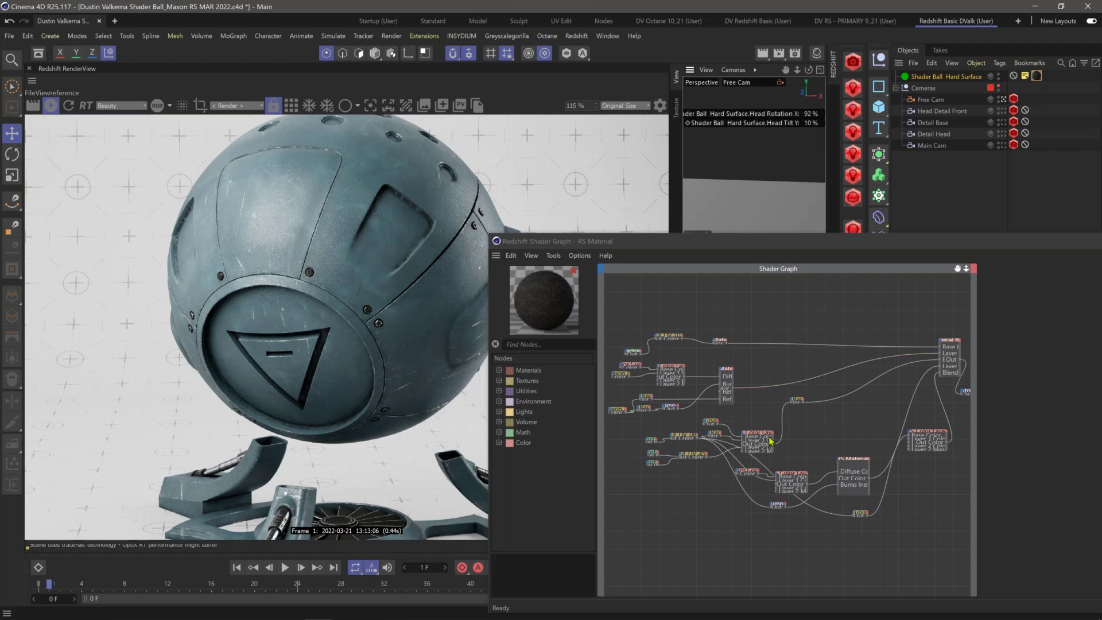
click(917, 442)
scroll(916, 442, up, 2)
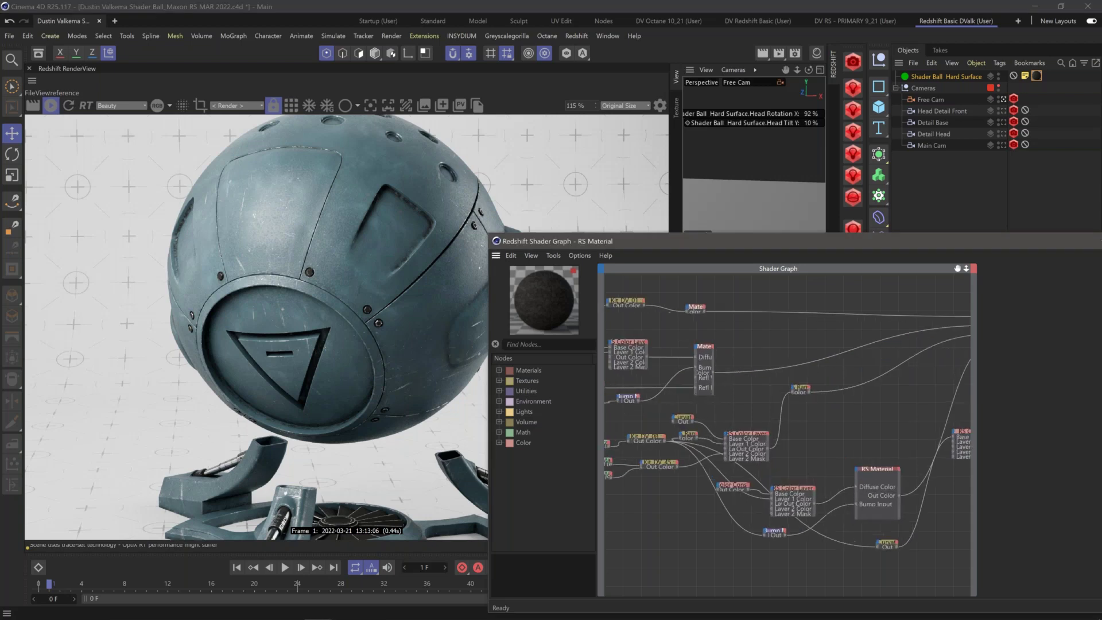
scroll(803, 386, up, 1)
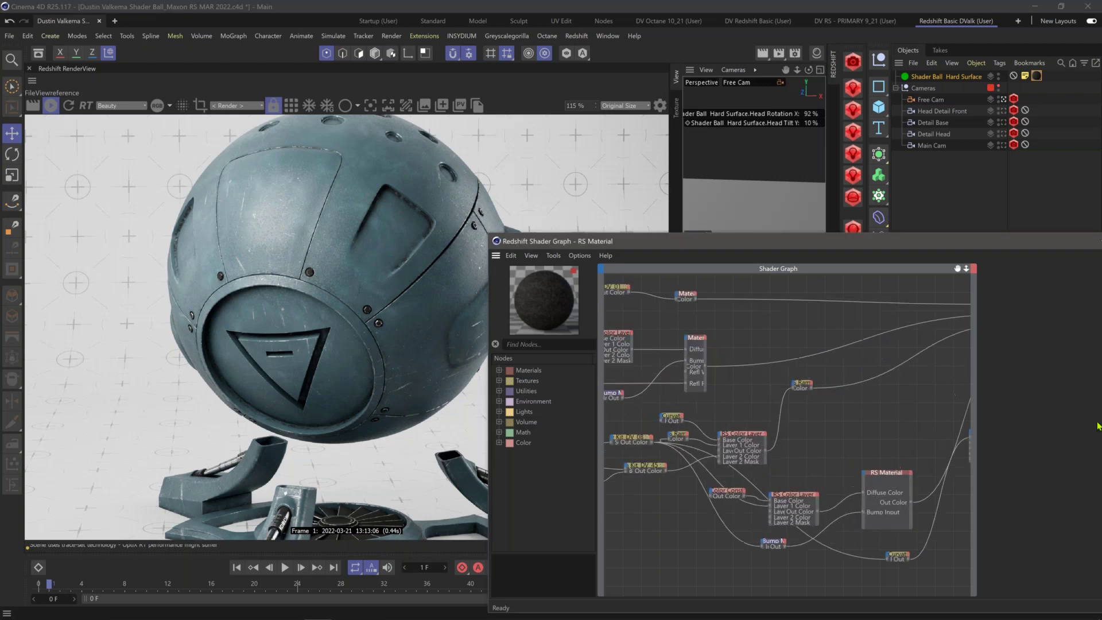
Step: Preview the RS Ramp scratch mask and the RS Color Layer feeding it by routing each in turn to the Output's Surface
click(804, 386)
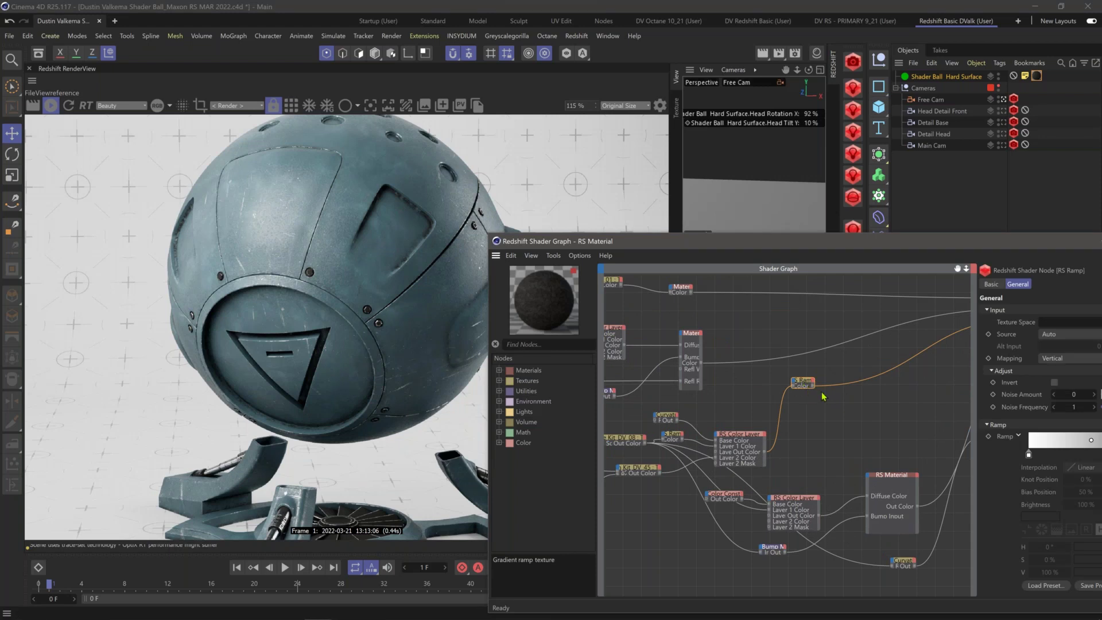
middle_drag(842, 377, 726, 404)
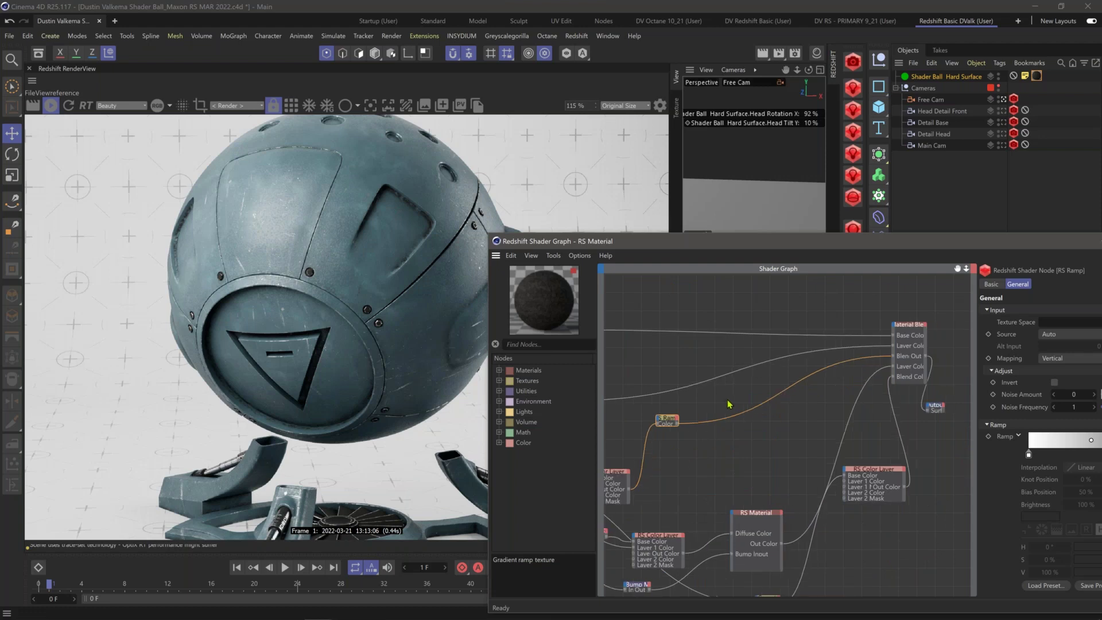
key(o)
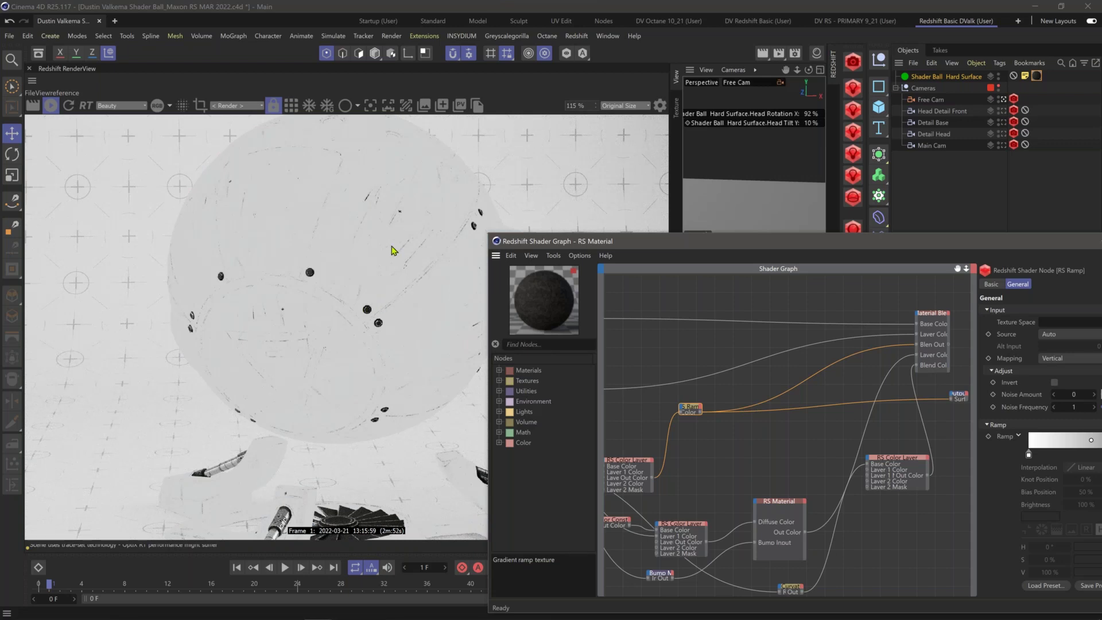
scroll(393, 250, up, 1)
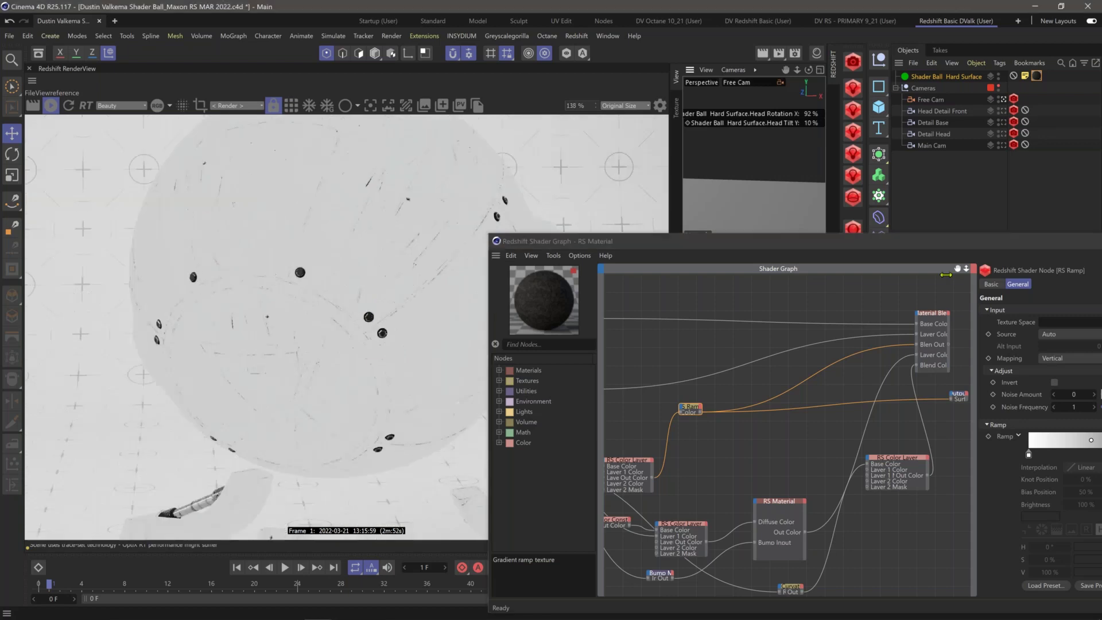
click(641, 465)
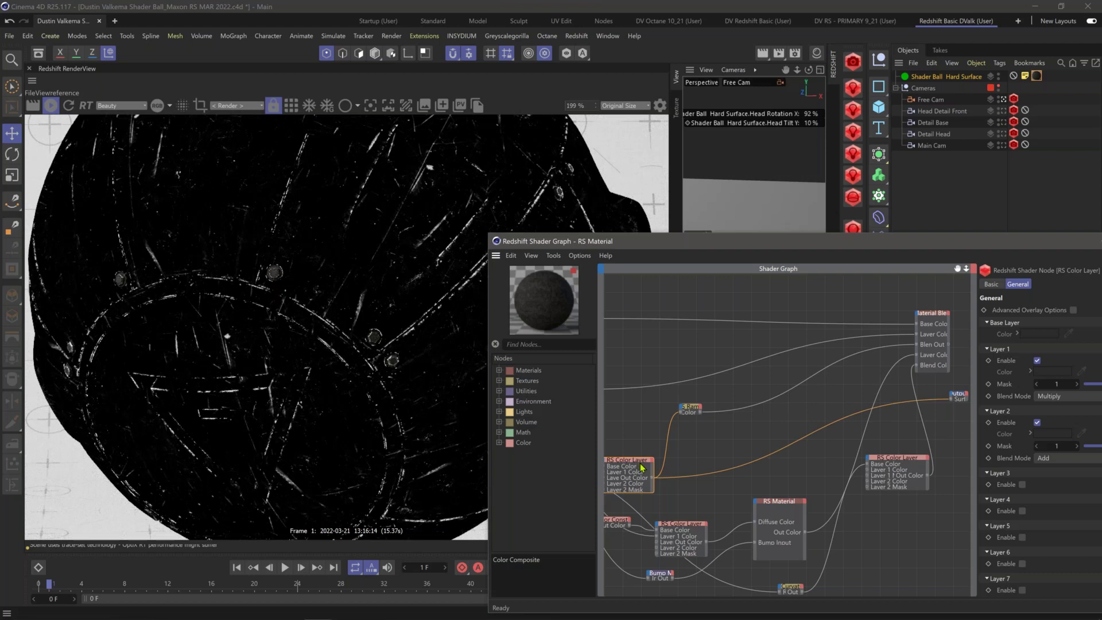
click(699, 413)
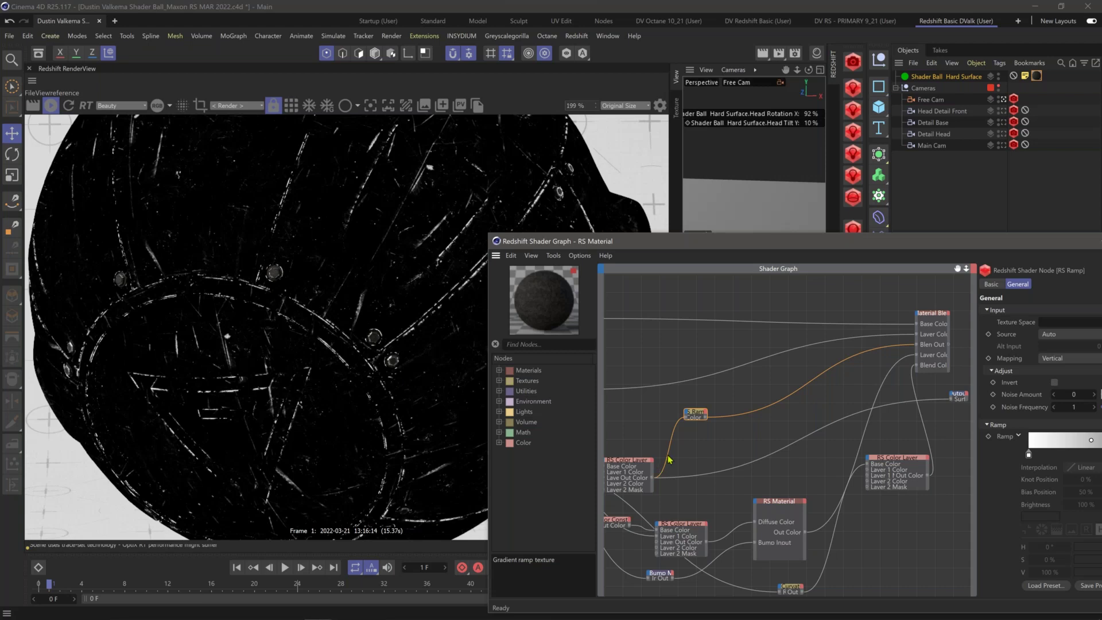
Step: Add a Store Color To AOV node to the graph near the scratch mask's RS Ramp
click(730, 446)
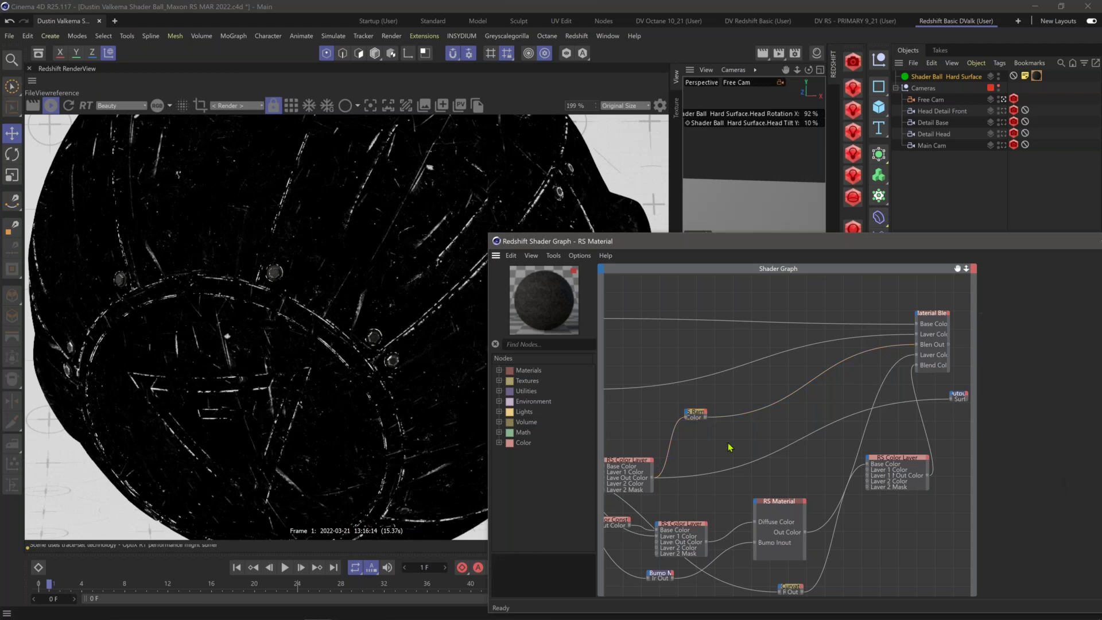
key(Tab)
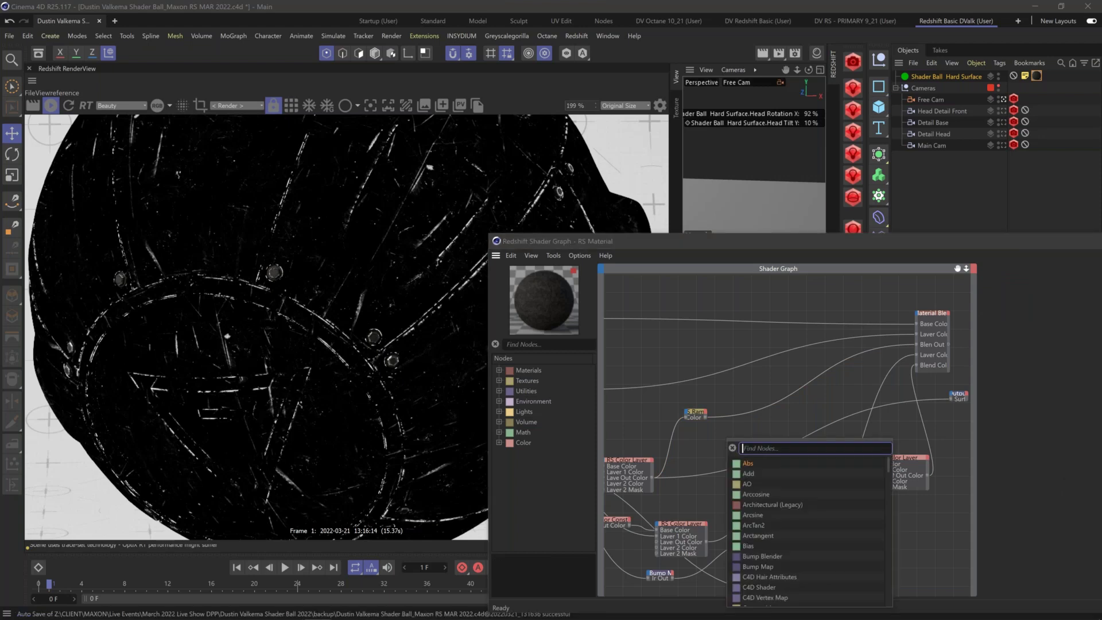
text(store)
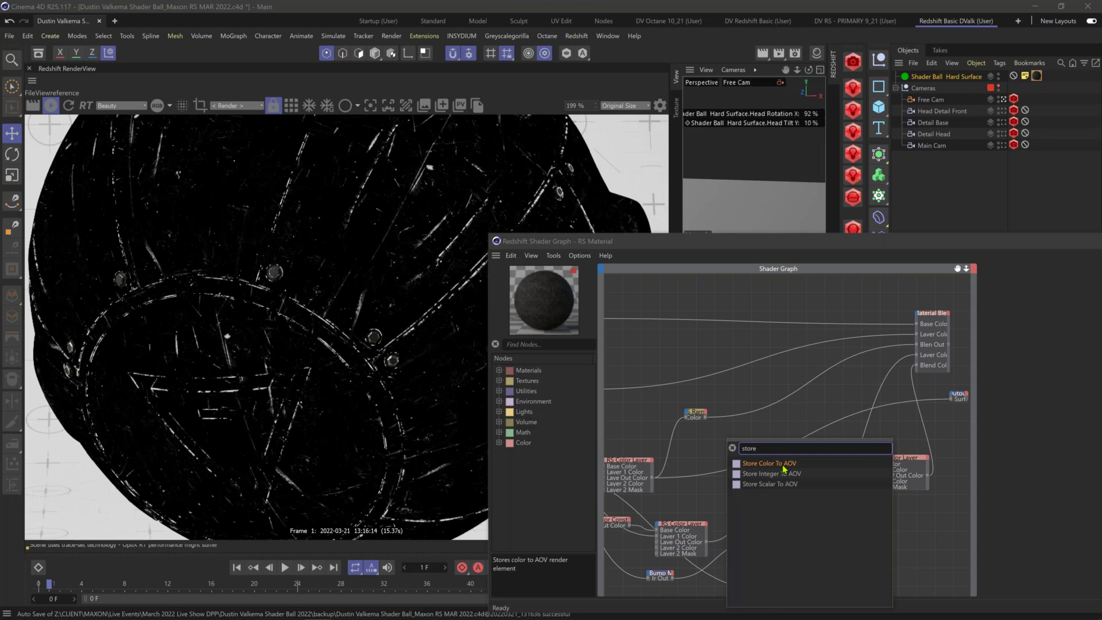
click(784, 464)
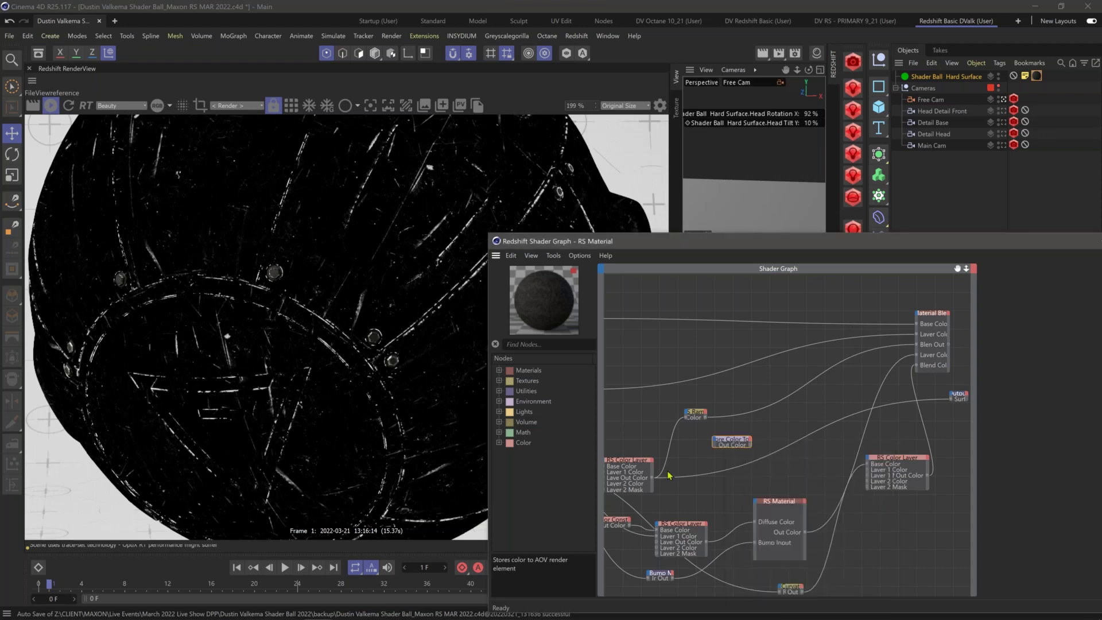
click(714, 440)
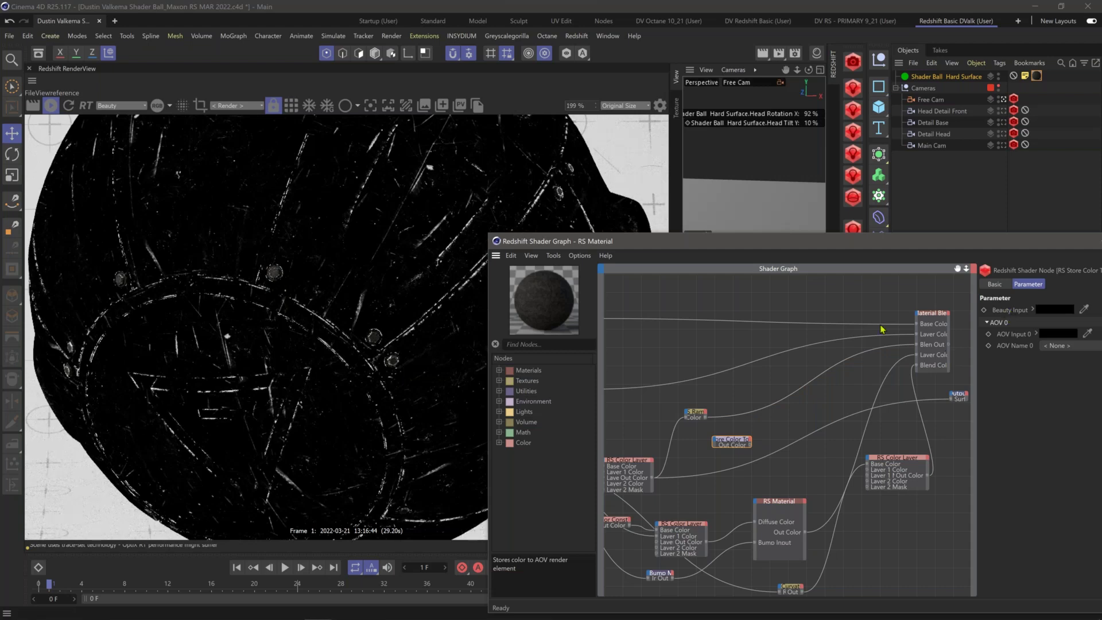
Step: Place the Store Color To AOV node beside the Material Blender and connect the blender's Out to its Beauty Input
middle_drag(770, 425, 702, 423)
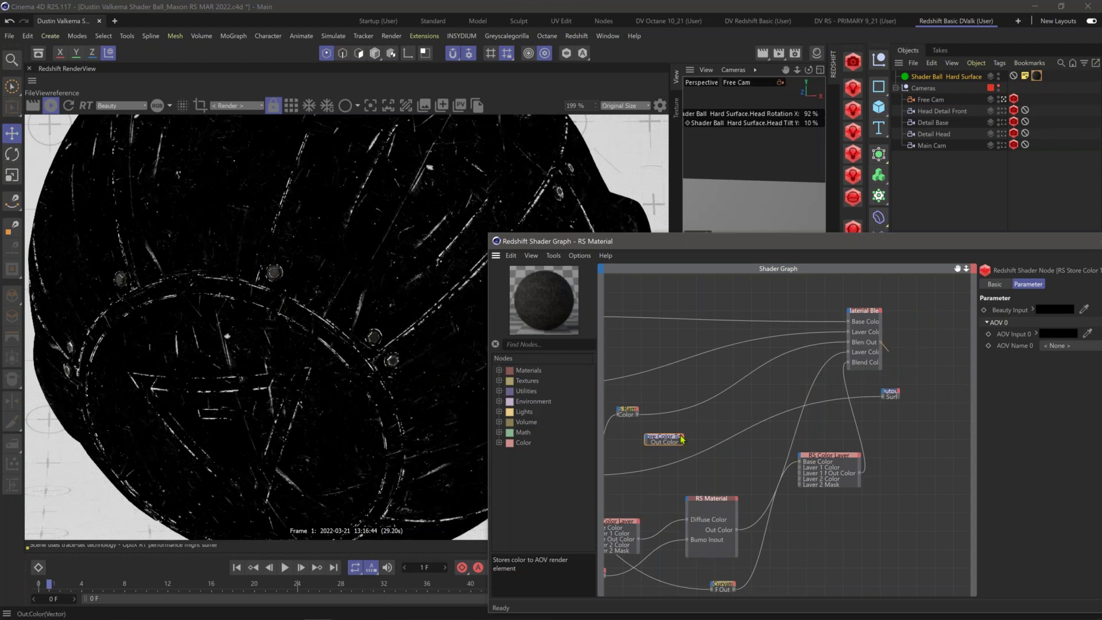
drag(680, 436, 922, 335)
scroll(792, 436, up, 3)
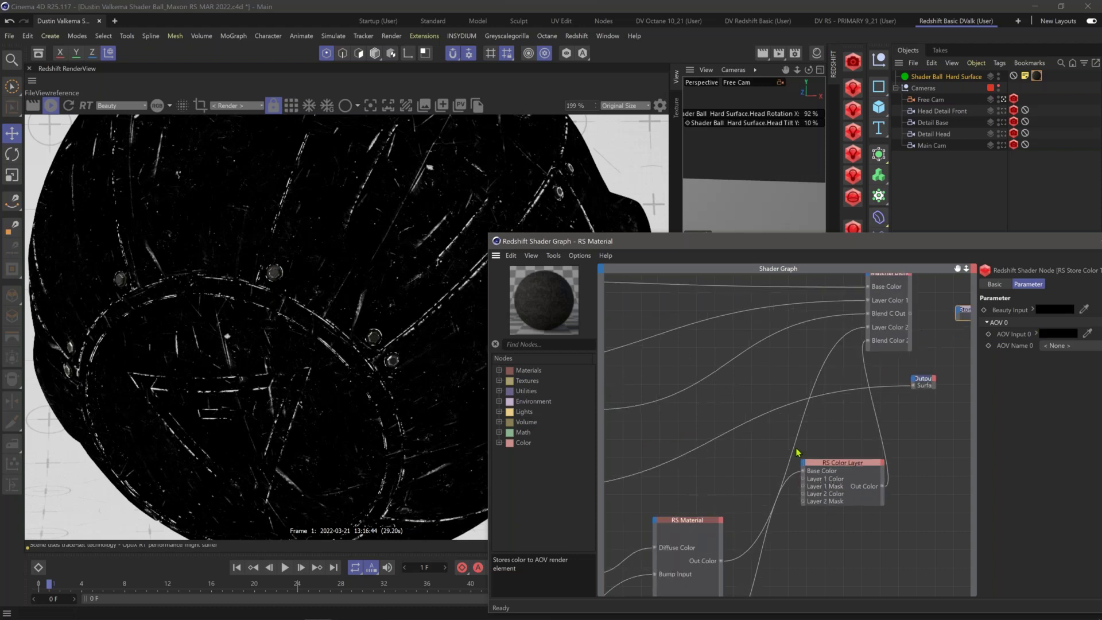
alt+middle_drag(796, 452, 622, 581)
scroll(780, 442, up, 2)
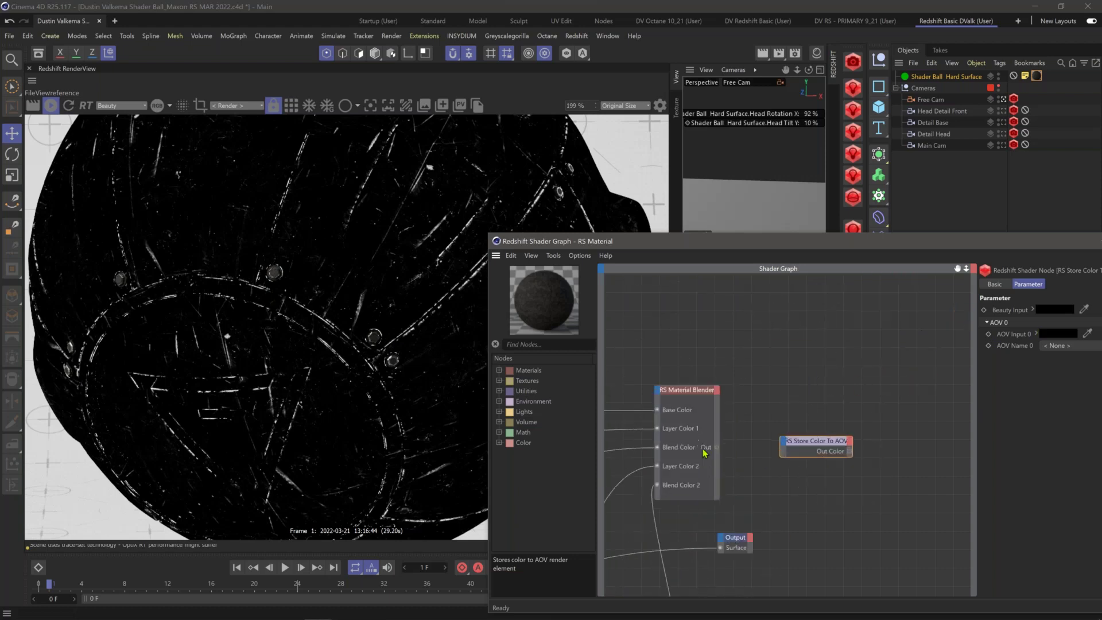
drag(717, 447, 784, 441)
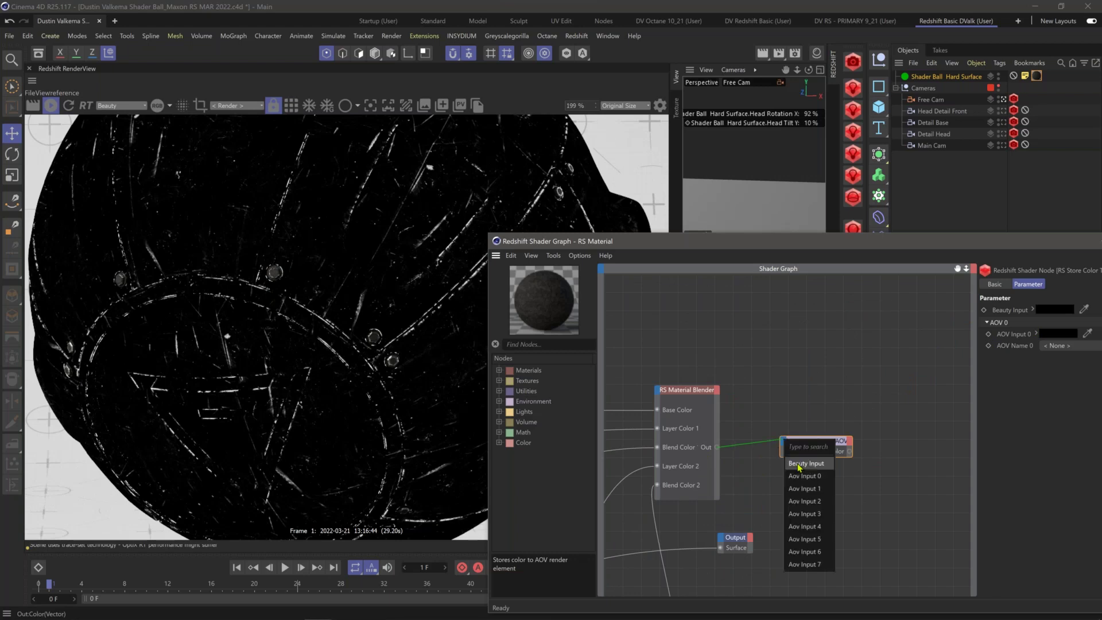
click(800, 464)
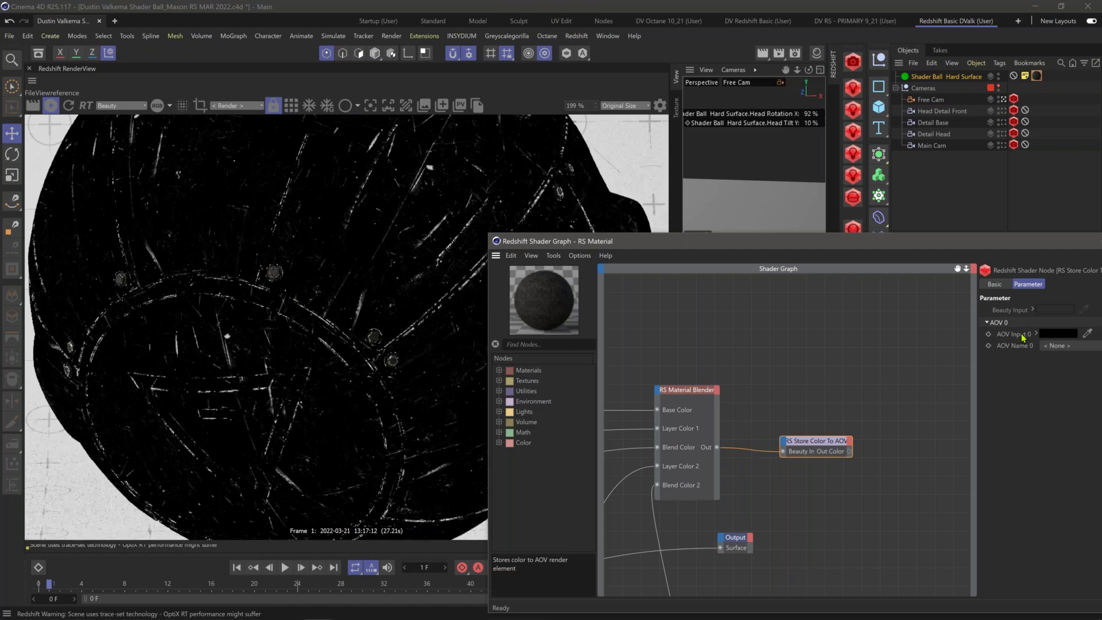
Step: Move the Material Blender and the Store Color To AOV node back toward the scratch mask's RS Ramp
scroll(636, 481, down, 2)
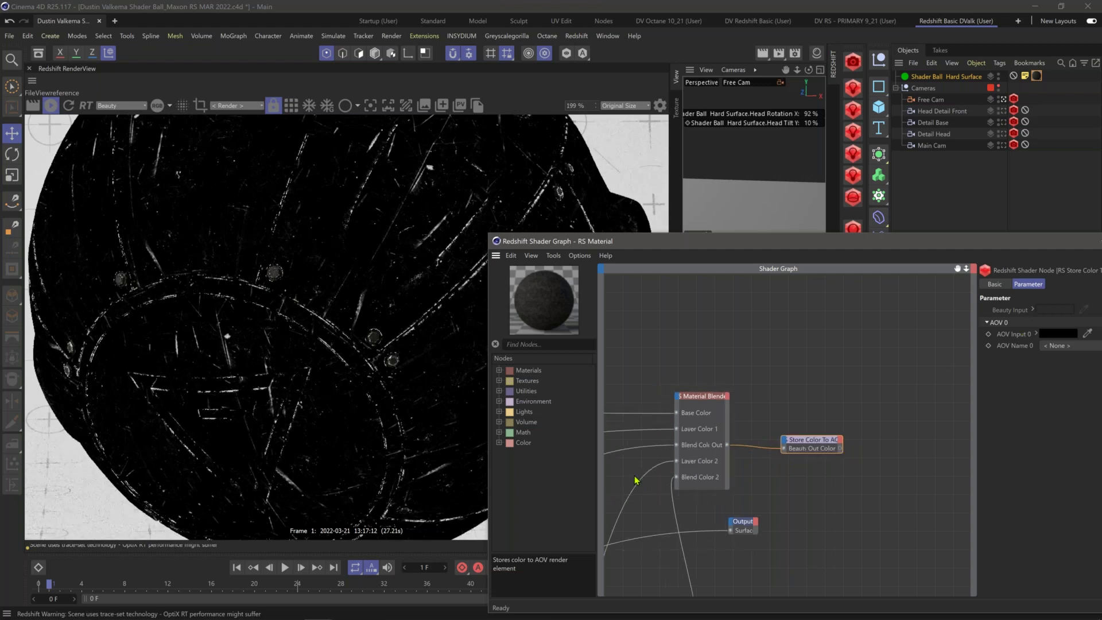
scroll(634, 476, down, 2)
middle_drag(634, 476, 823, 390)
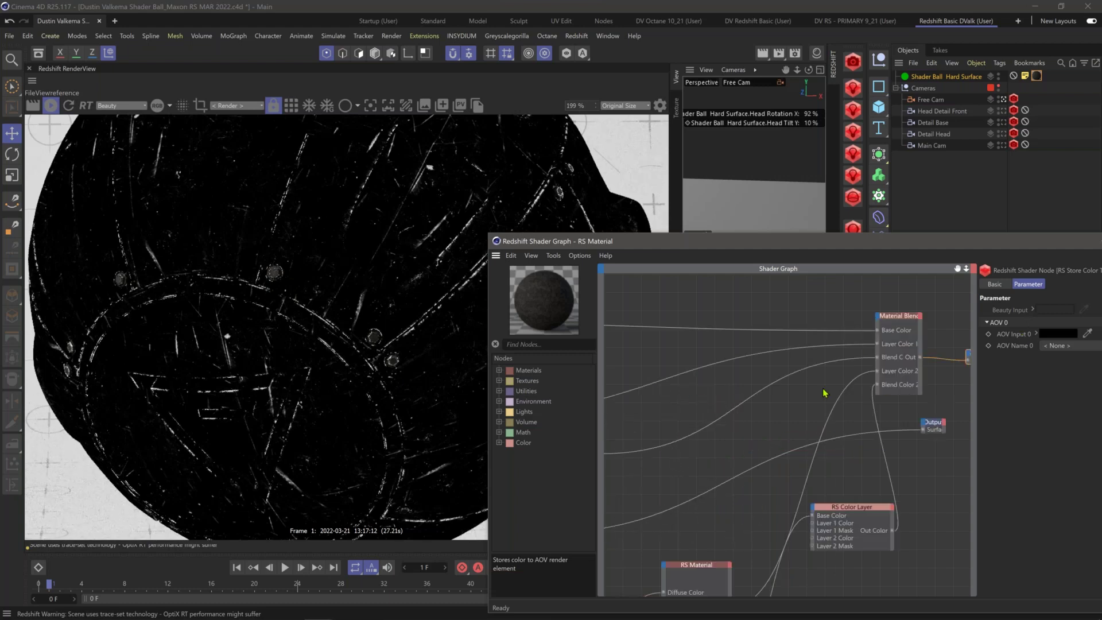
scroll(803, 390, down, 1)
scroll(689, 378, down, 2)
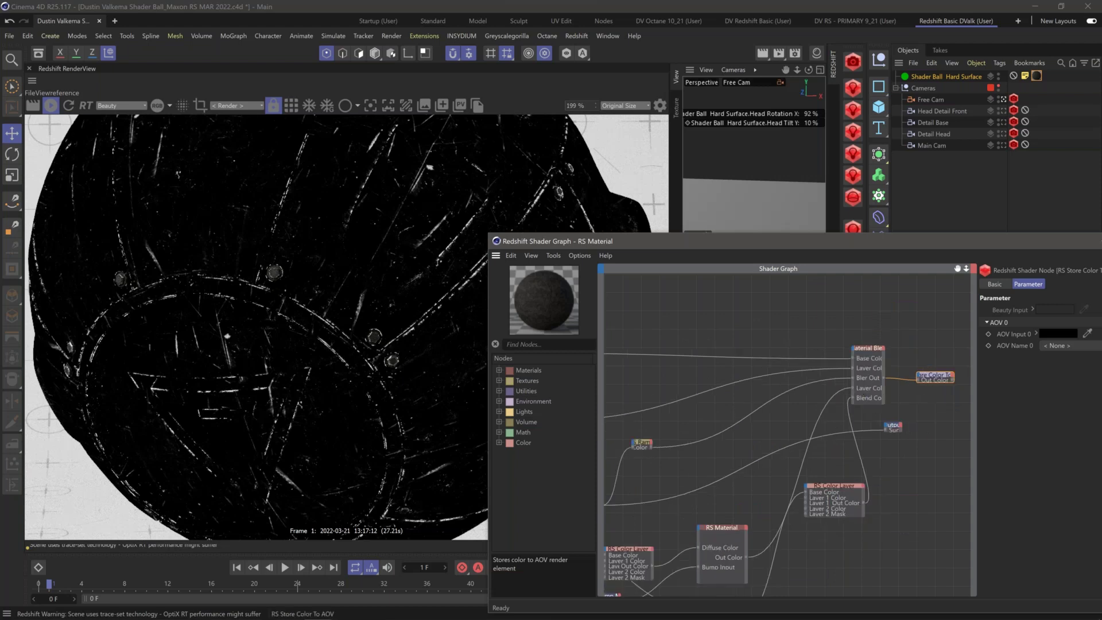
drag(868, 347, 868, 352)
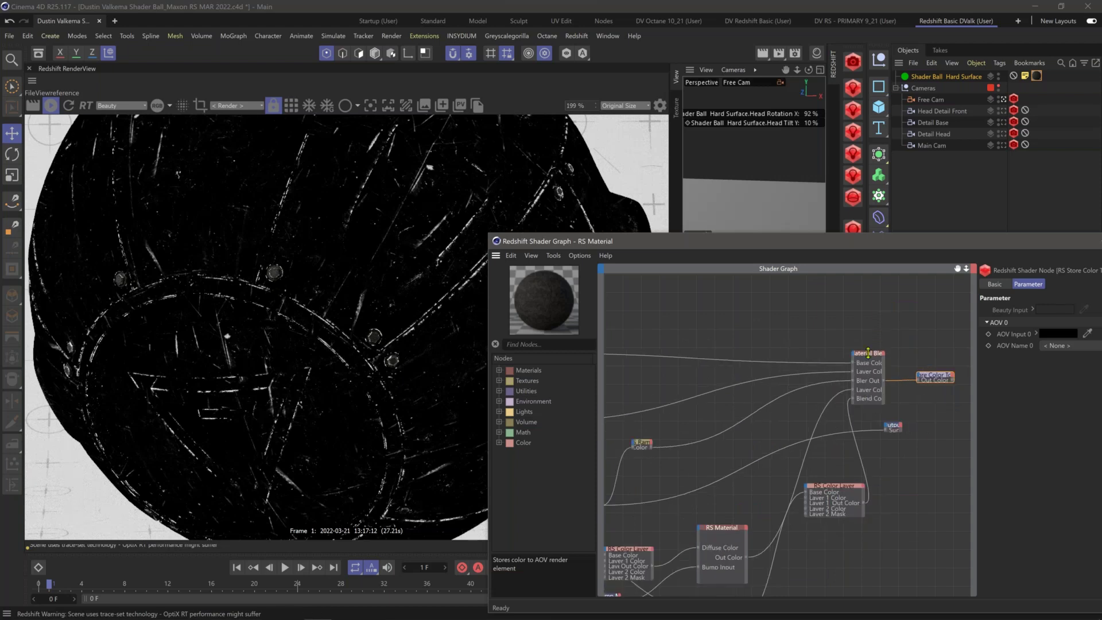
click(870, 360)
drag(870, 360, 700, 357)
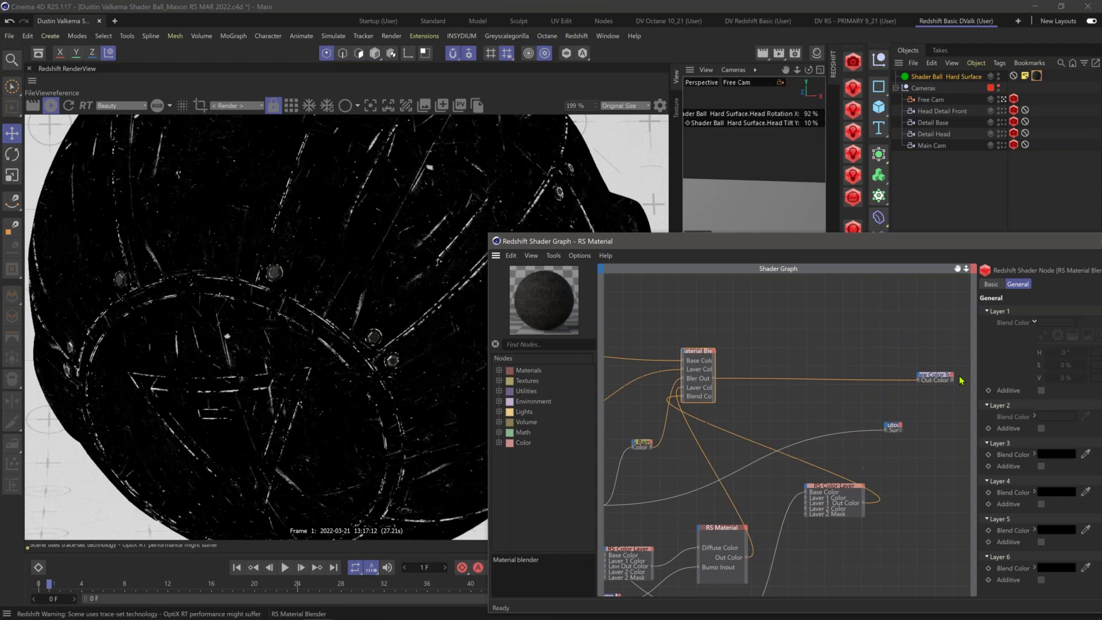
drag(939, 380, 693, 472)
Step: Connect the scratch mask's RS Color Layer Out Color to Aov Input 0 of the Store Color To AOV node
scroll(792, 463, up, 1)
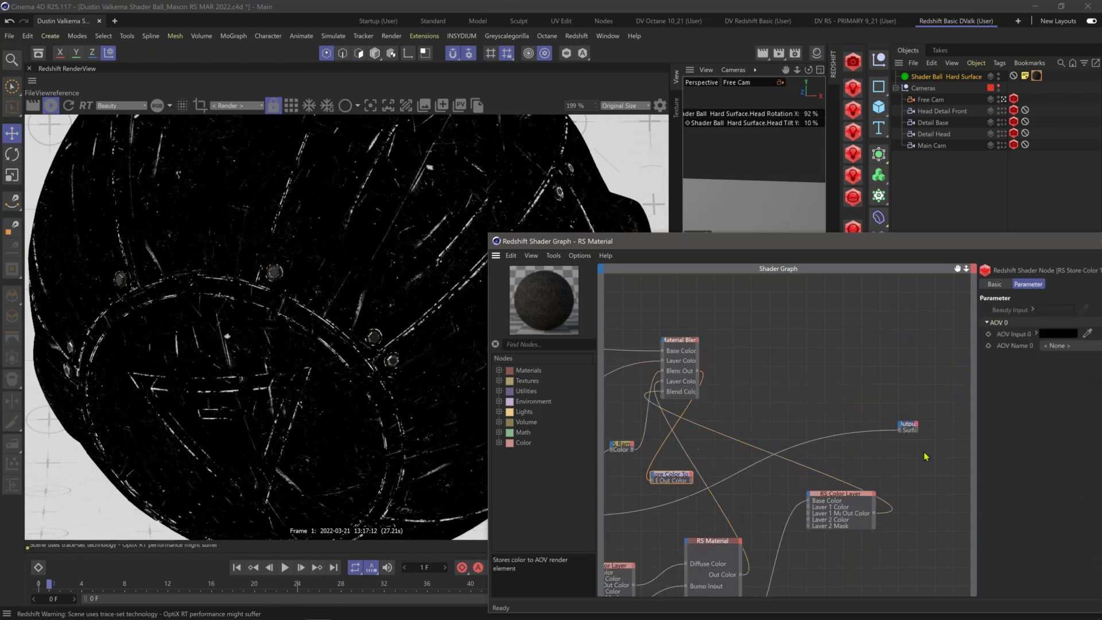
scroll(924, 457, up, 2)
middle_drag(924, 456, 932, 411)
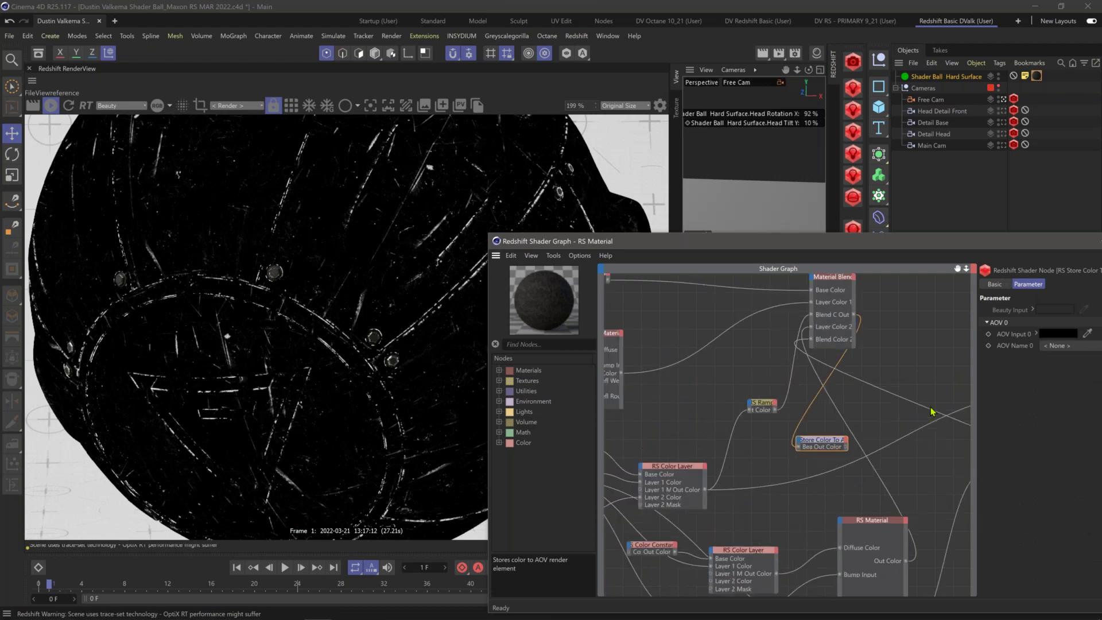
middle_drag(748, 456, 796, 442)
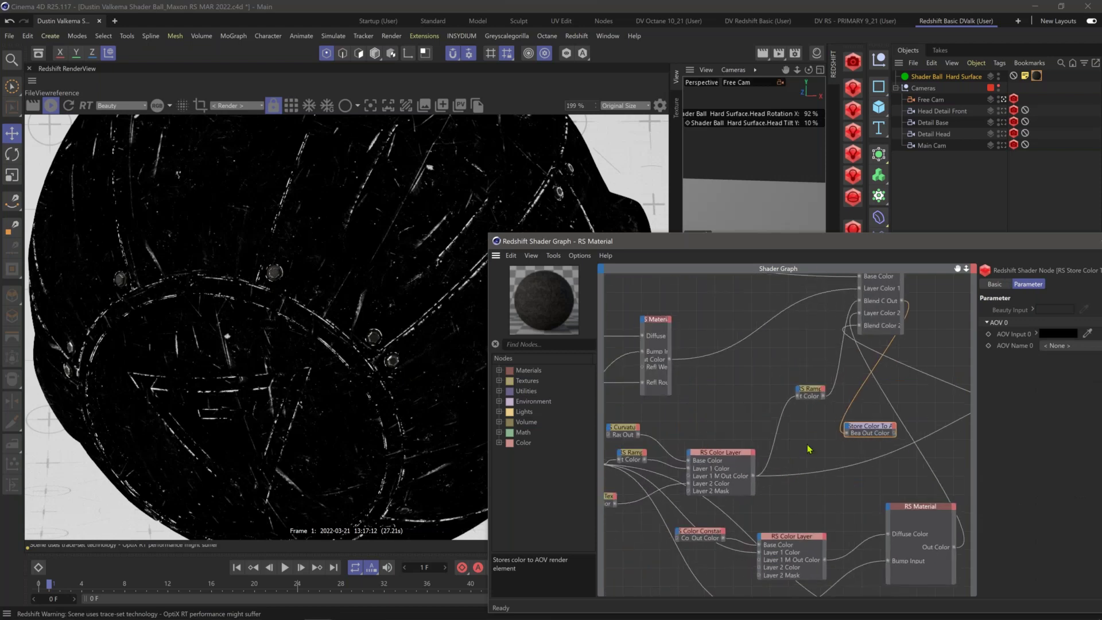
scroll(832, 446, up, 1)
scroll(818, 443, up, 1)
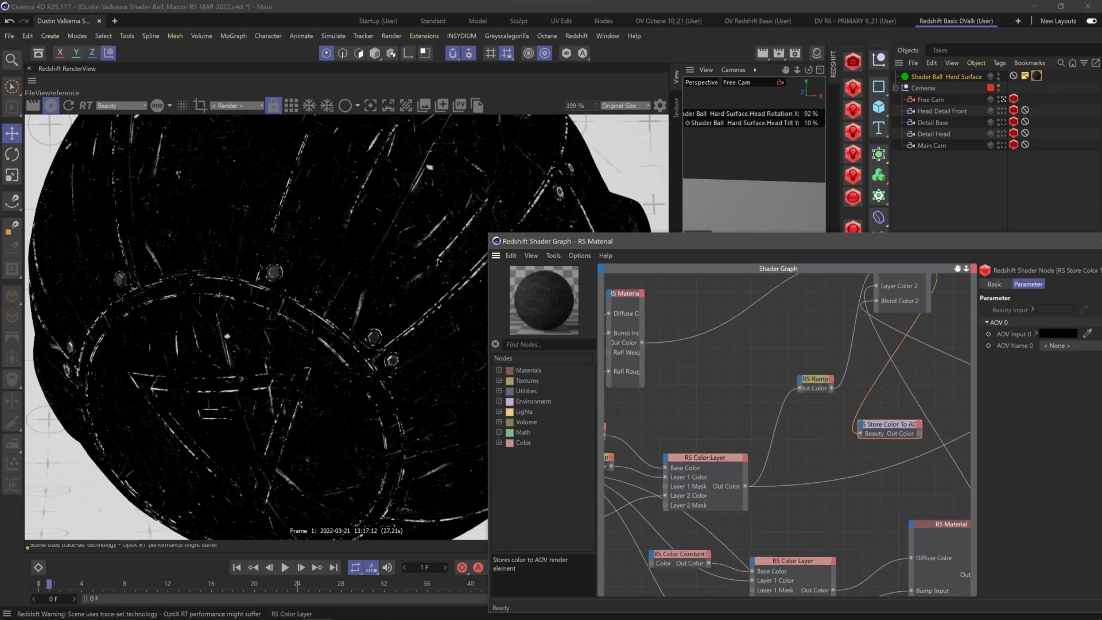
drag(744, 486, 862, 428)
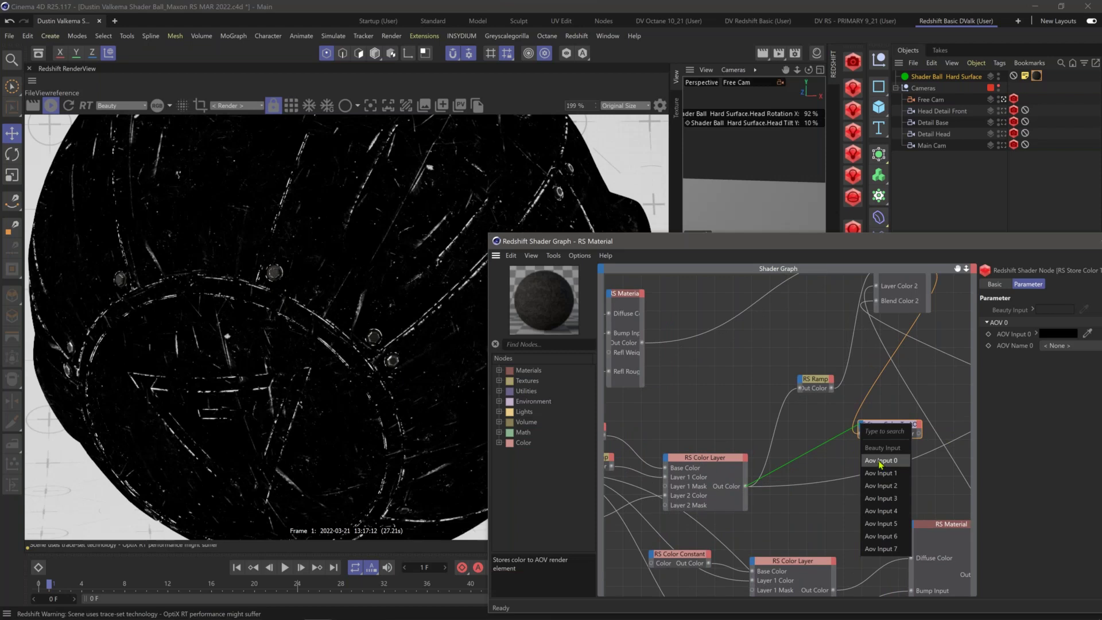
click(887, 460)
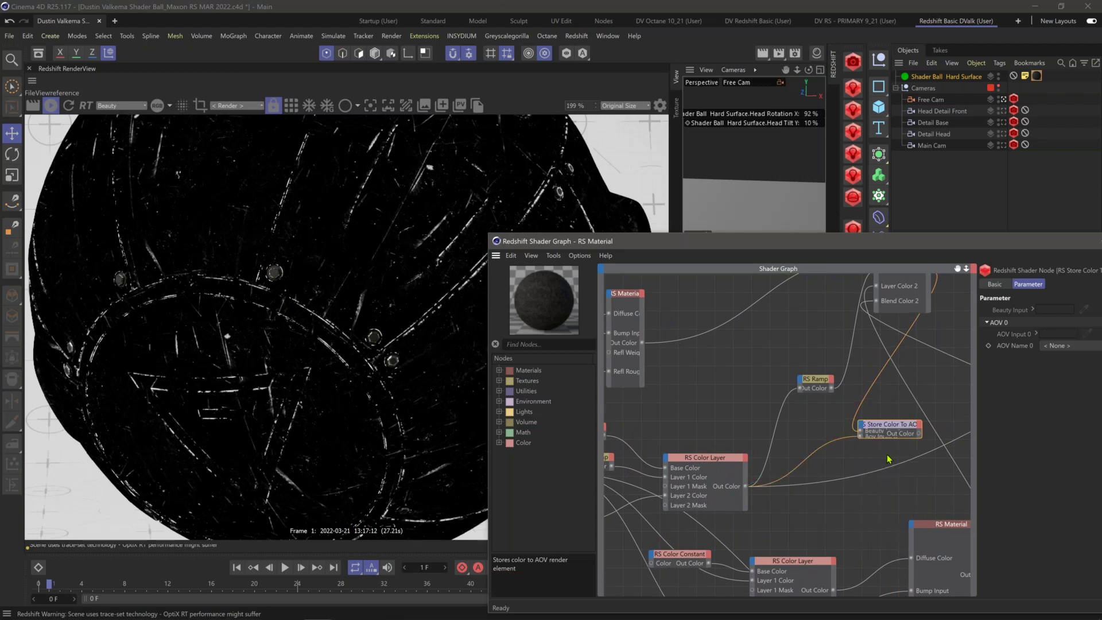
Step: Create a new custom AOV named SCRATCHES and assign it as AOV Name 0 of the Store Color To AOV node
drag(916, 241, 787, 244)
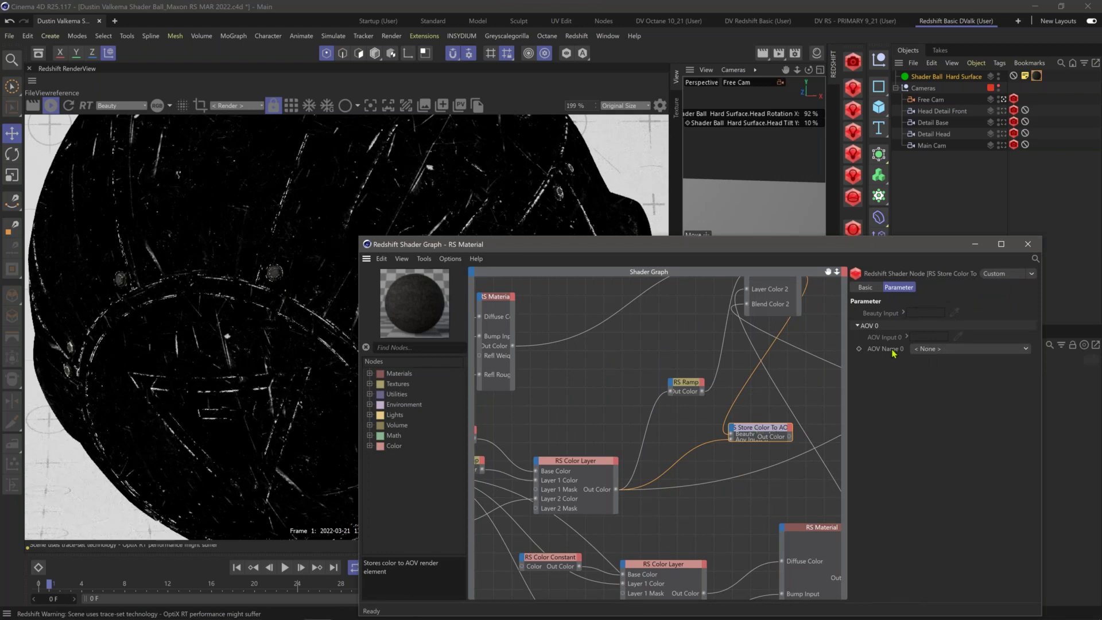
click(925, 349)
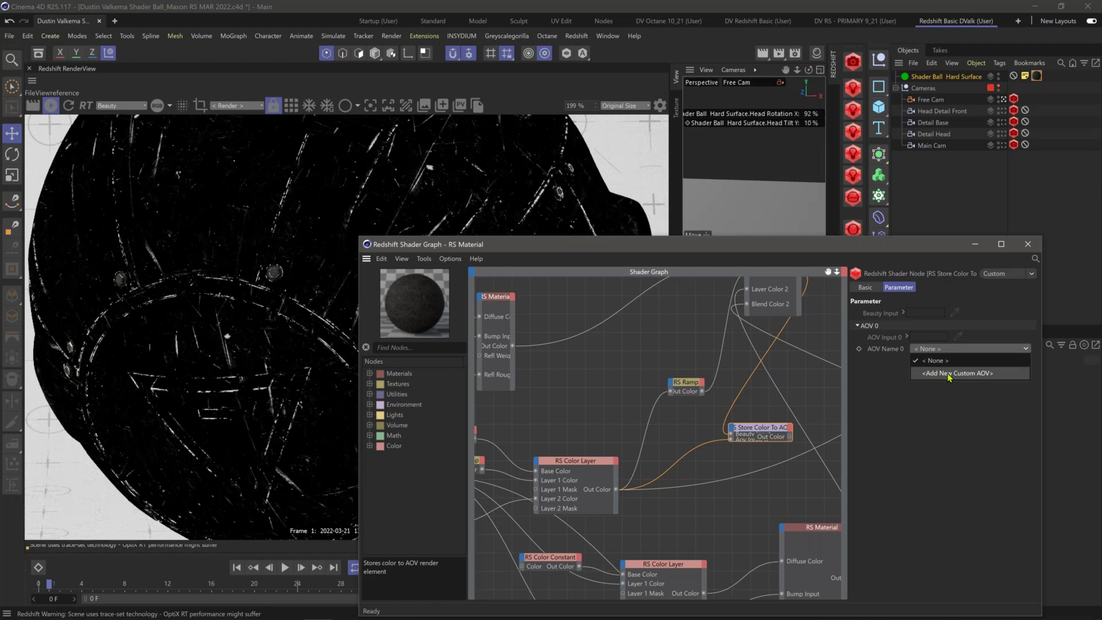
click(949, 373)
text(S)
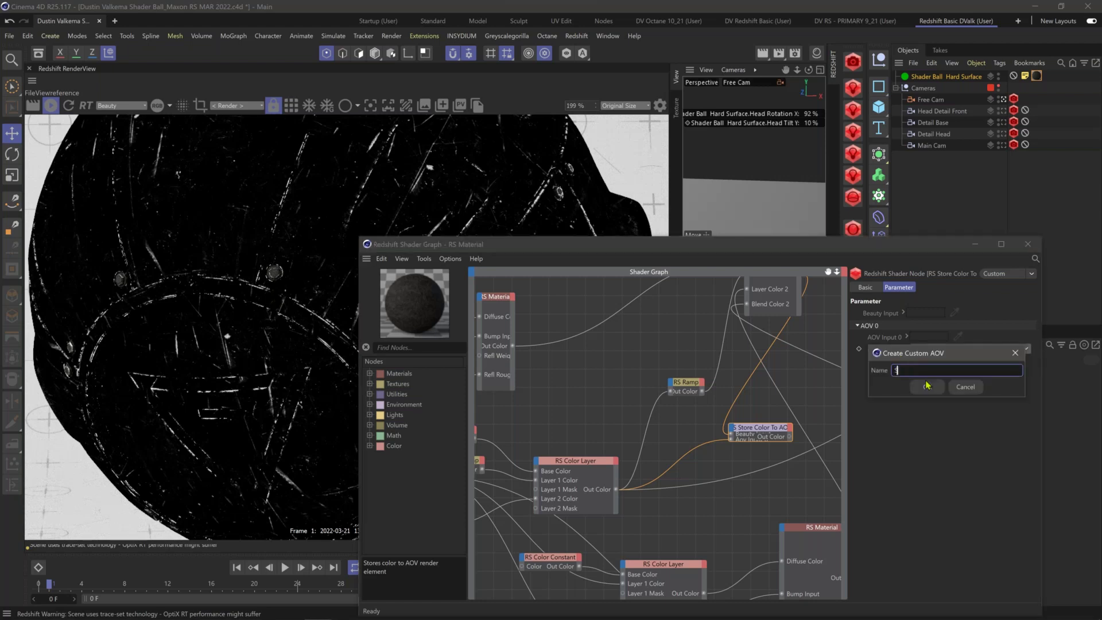
text(CRATCHES)
click(926, 384)
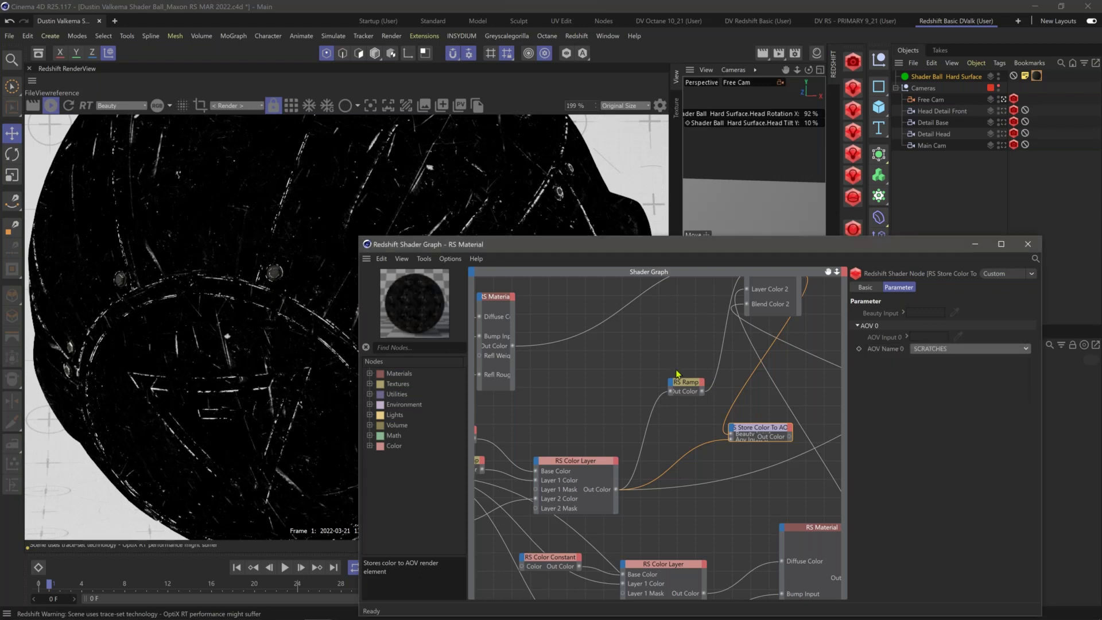
Step: Check the render view's pass list for the SCRATCHES AOV and locate the Output node in the shader graph
click(132, 106)
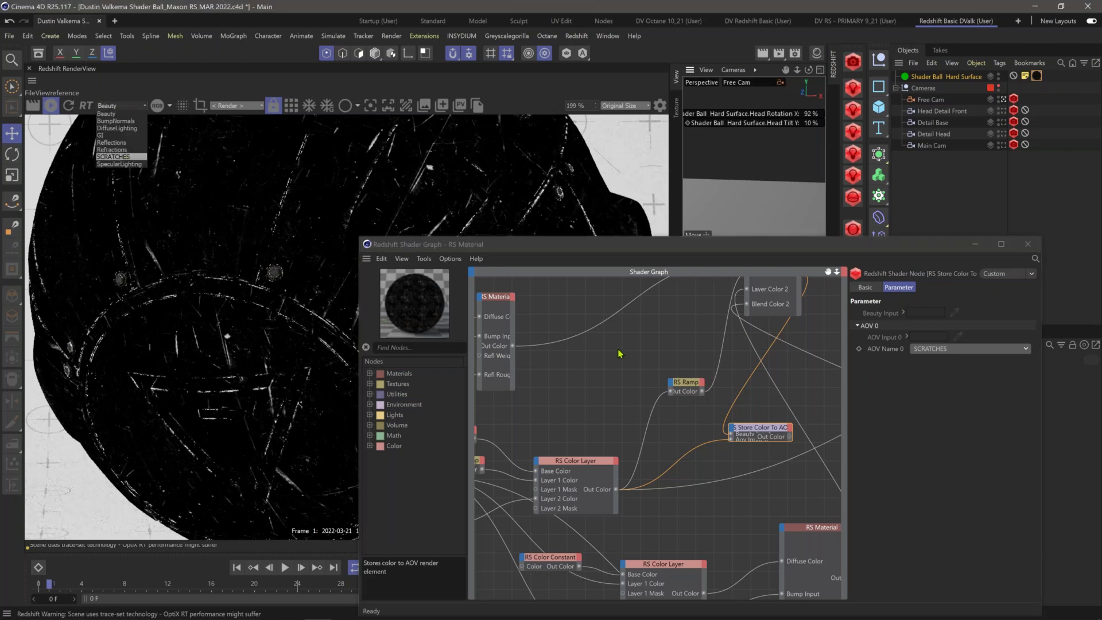
click(736, 360)
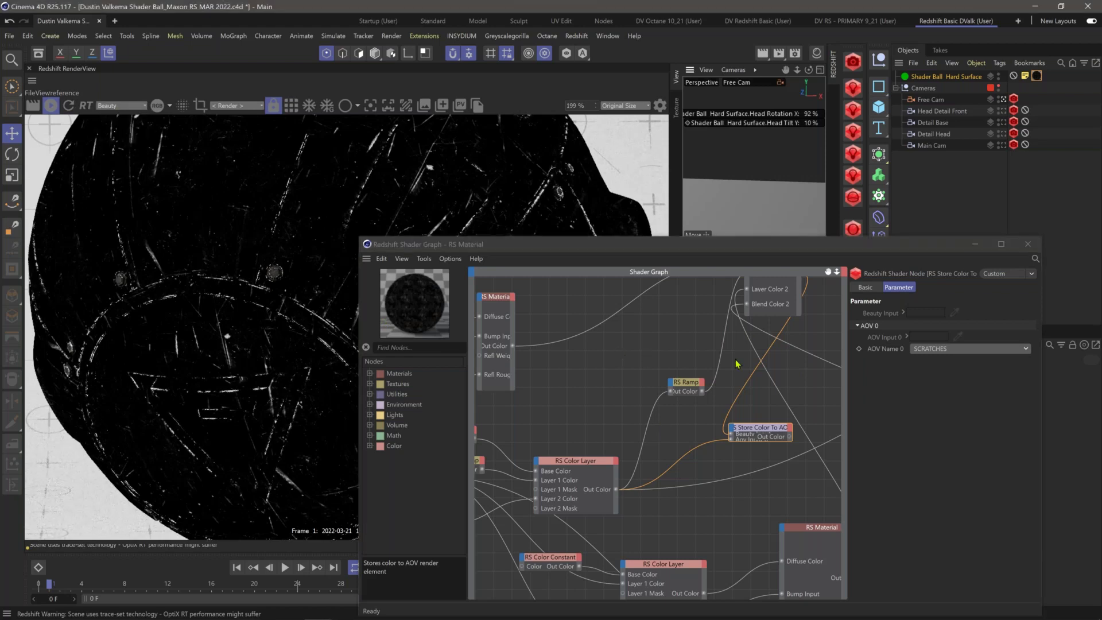
click(615, 339)
scroll(756, 356, down, 3)
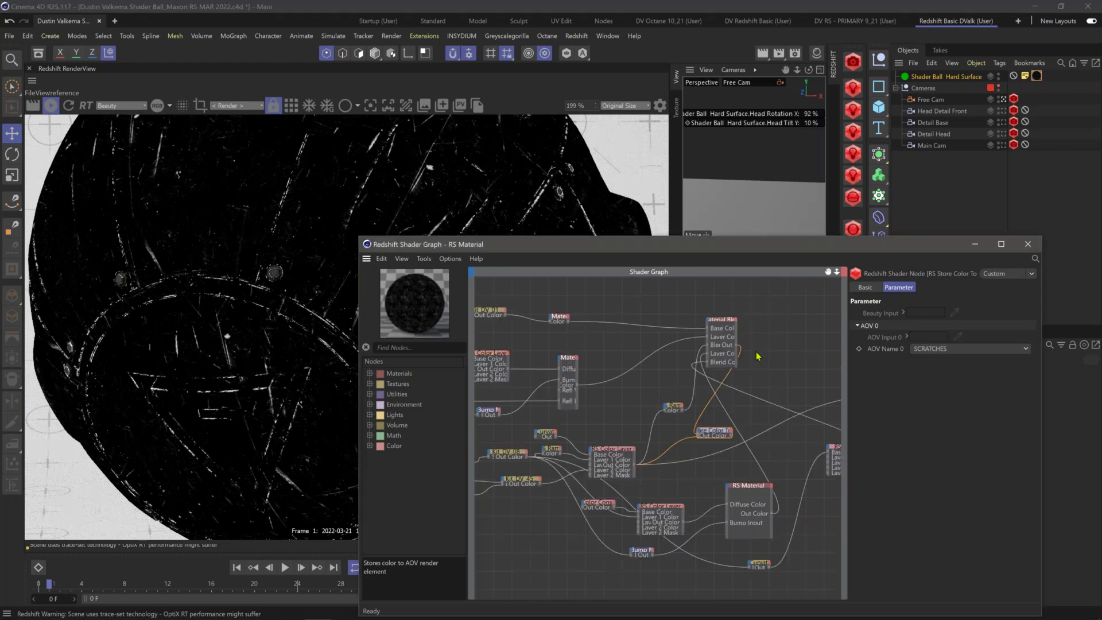
scroll(756, 356, down, 1)
middle_drag(658, 360, 638, 357)
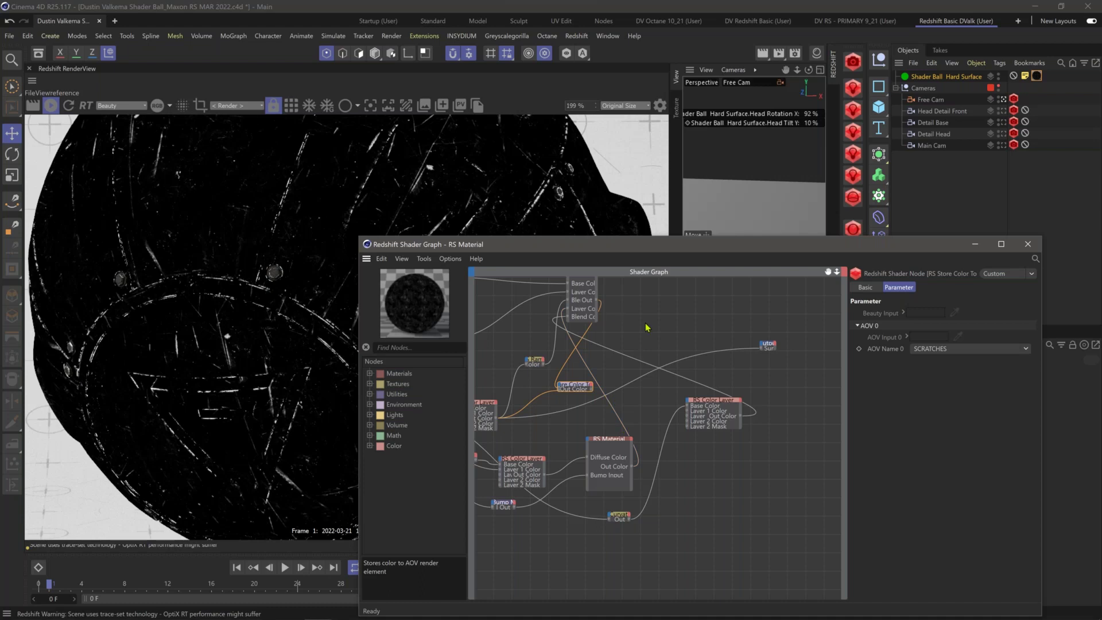
Step: Connect the Material Blender's output to the Output node's Surface and display the SCRATCHES pass in the render view
middle_drag(612, 310, 690, 414)
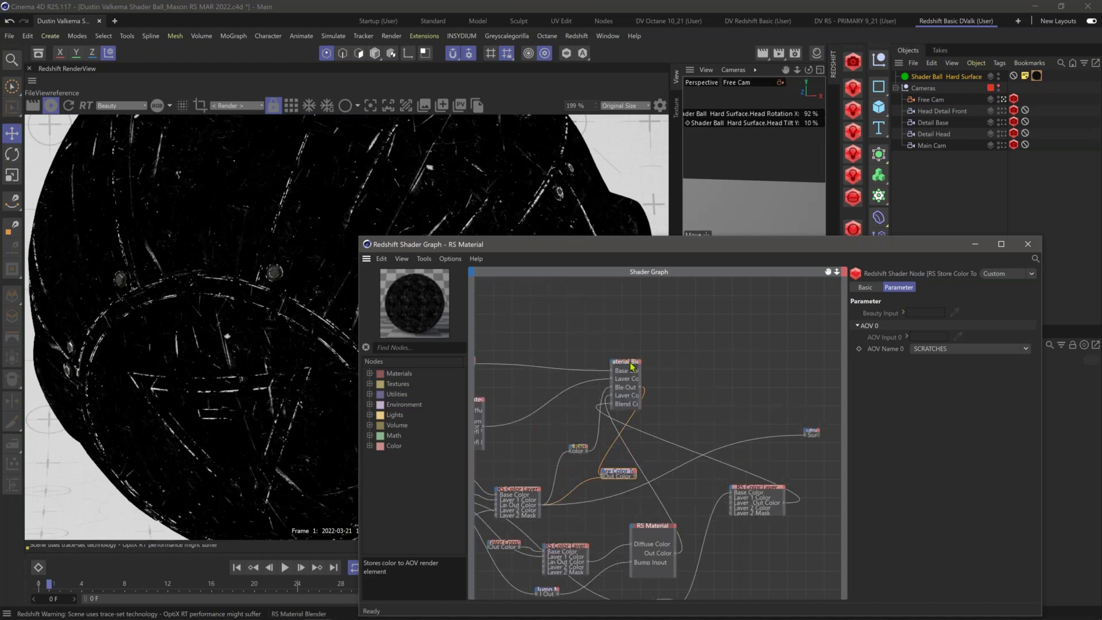
click(631, 365)
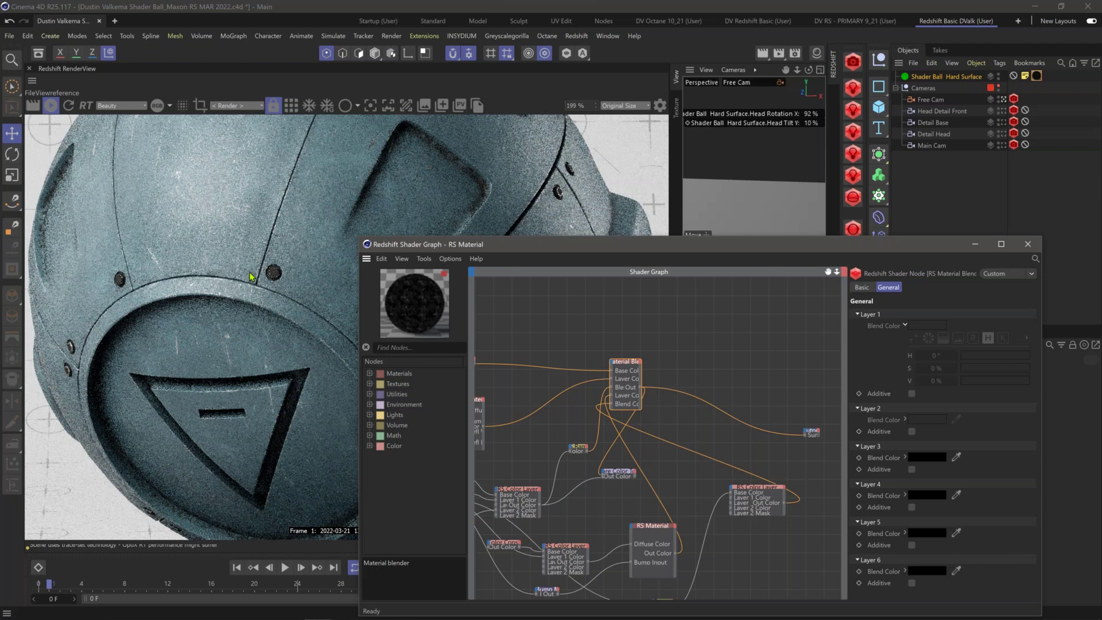
click(144, 106)
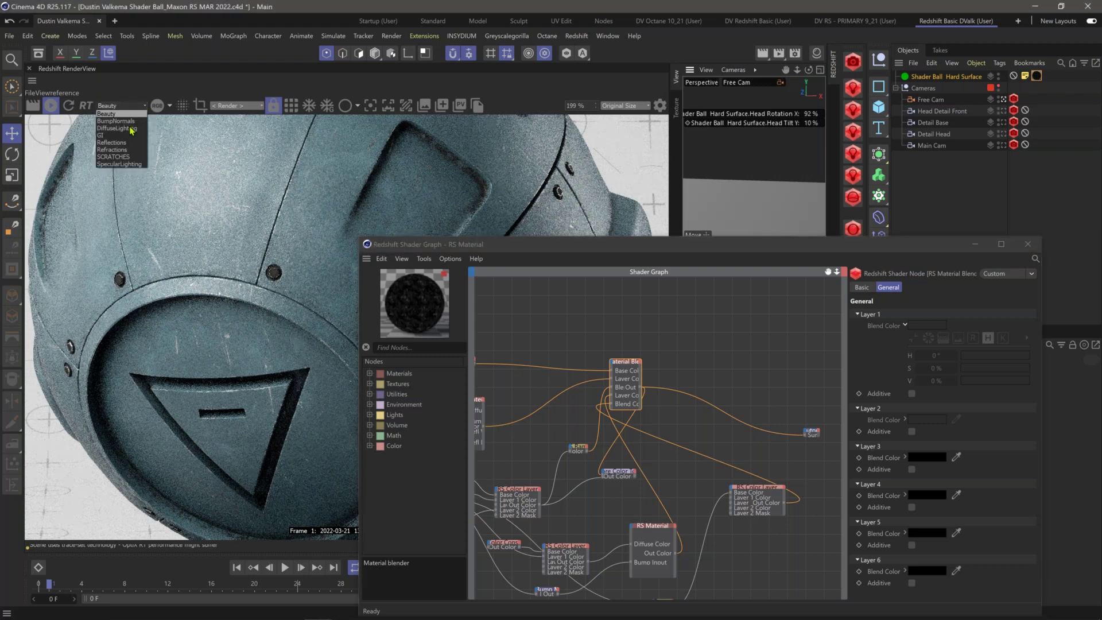
click(121, 157)
drag(525, 246, 550, 257)
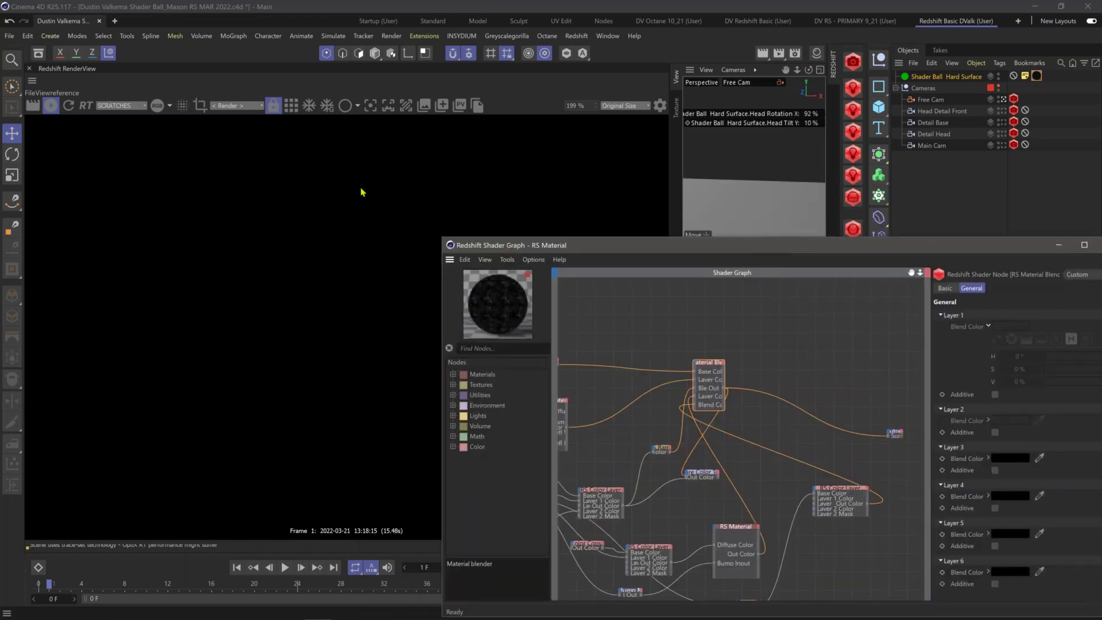
Step: Turn on the render region and bucket rendering to test the SCRATCHES pass
alt+right_drag(406, 191, 116, 154)
click(201, 107)
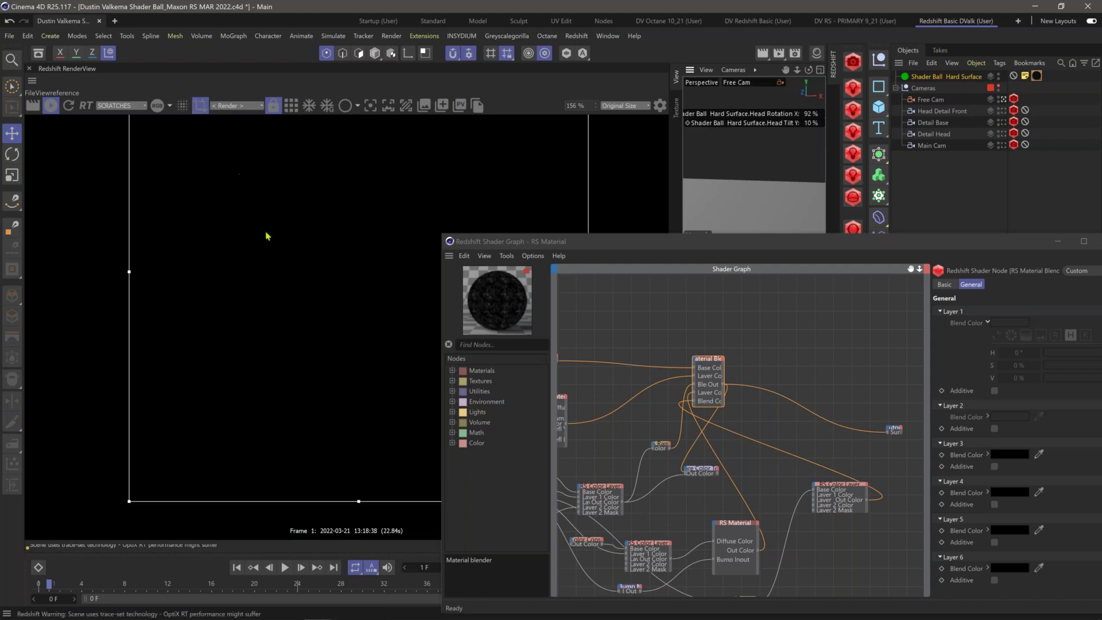
click(290, 105)
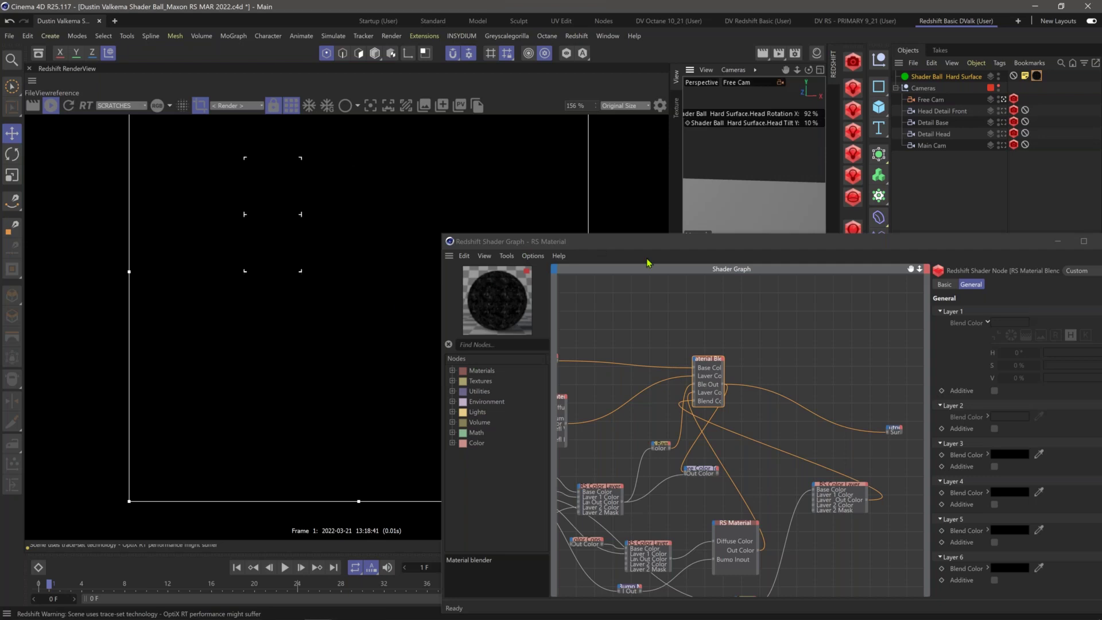
drag(603, 248, 650, 225)
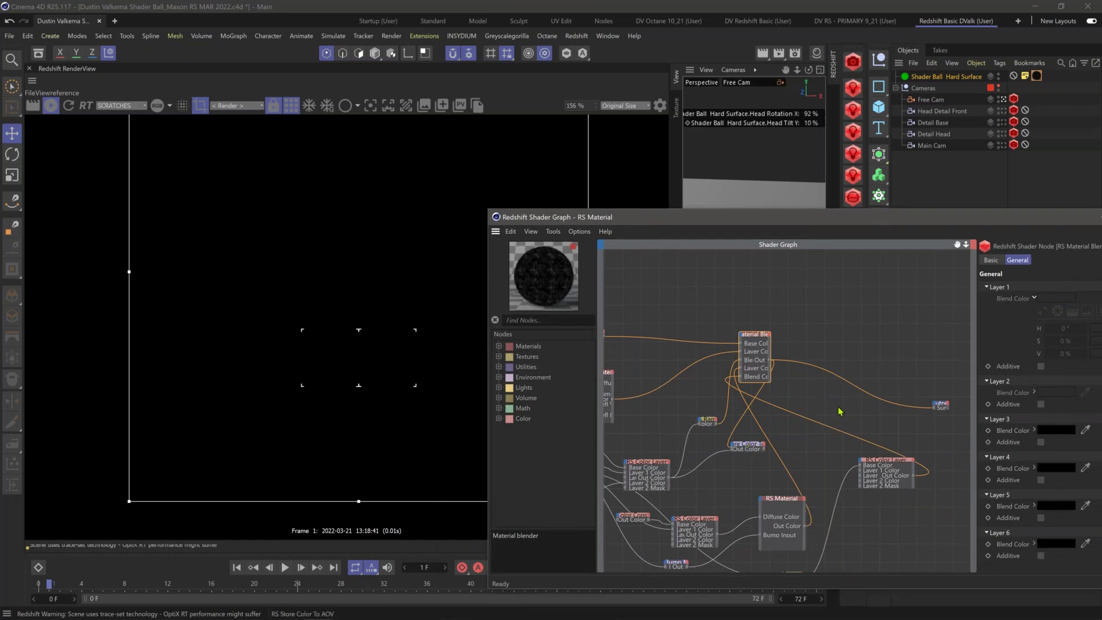
Step: Place the Store Color To AOV node between the Material Blender and Output, and connect its Out Color to Output Surface
click(756, 444)
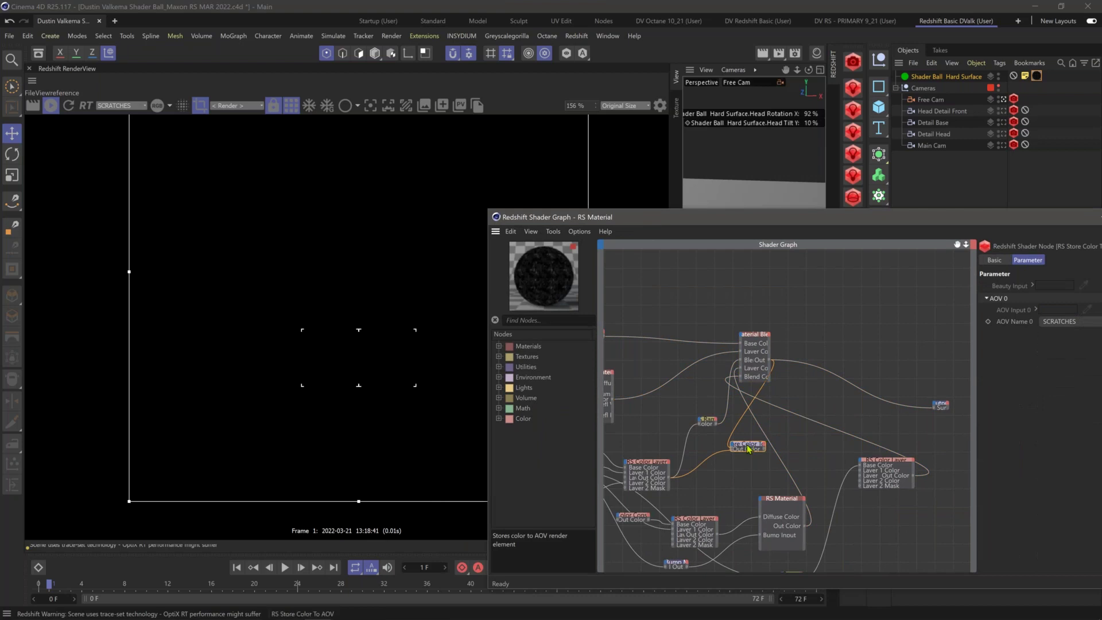
drag(746, 446, 831, 402)
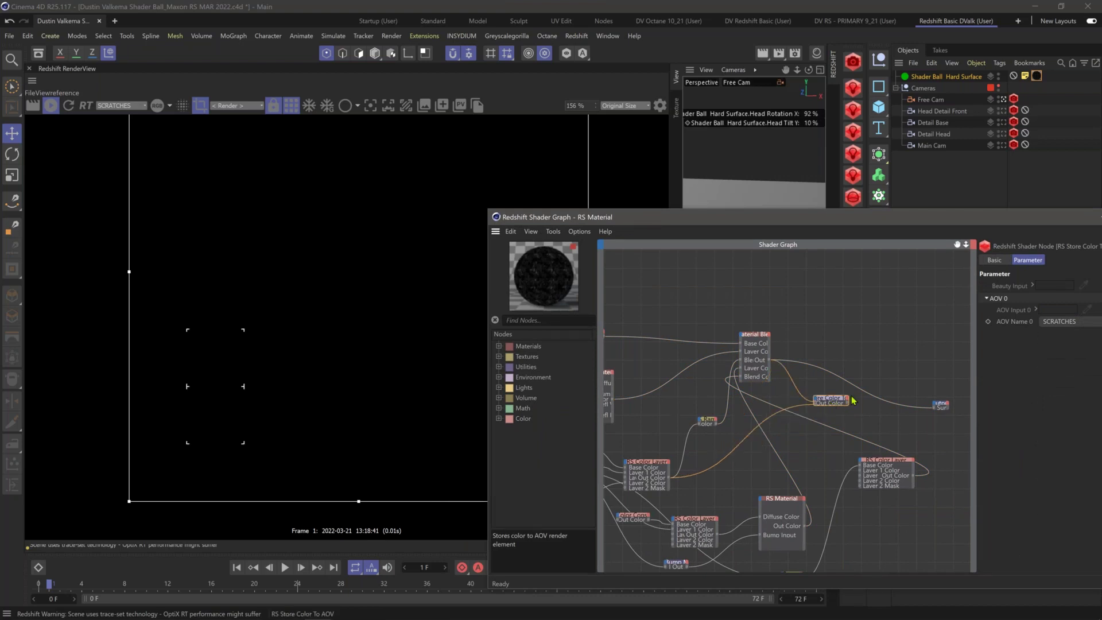
scroll(924, 381, up, 2)
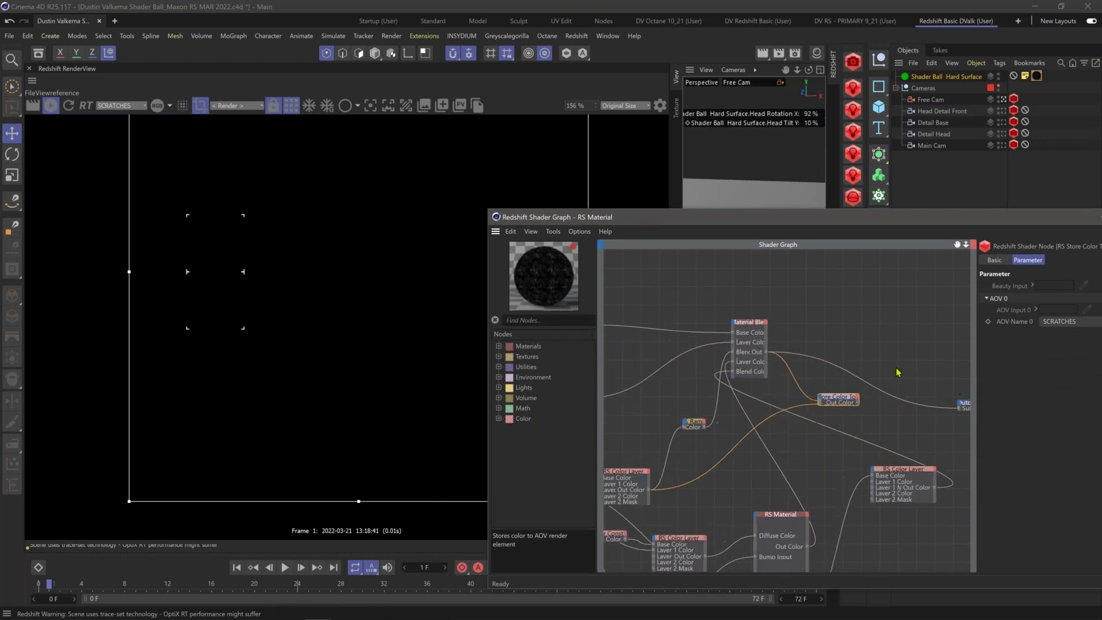
middle_drag(898, 371, 716, 357)
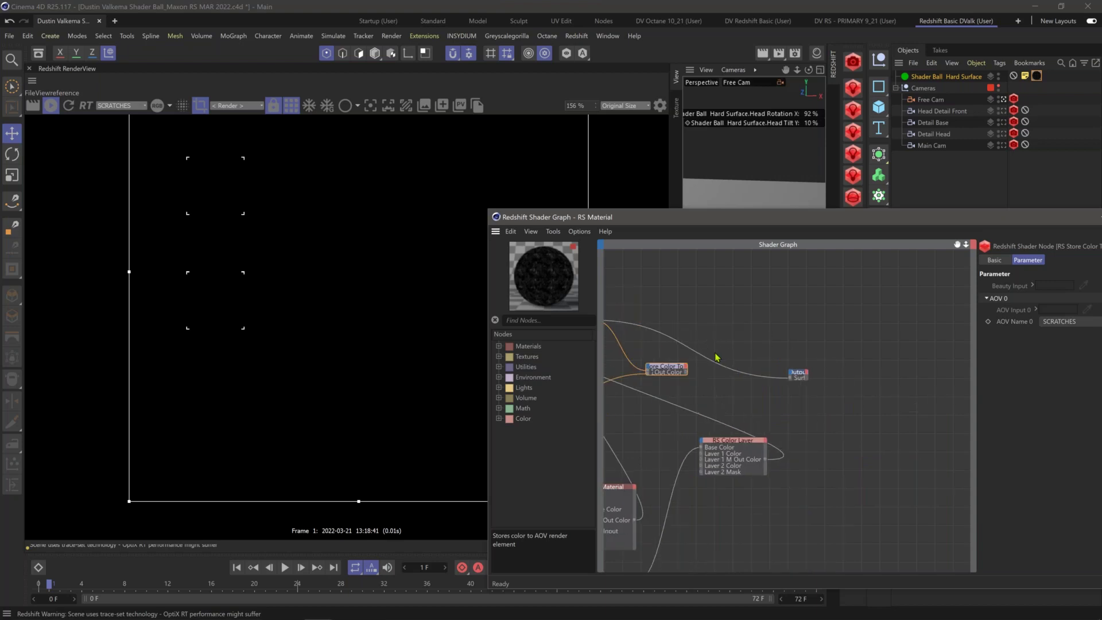
alt+double_click(680, 375)
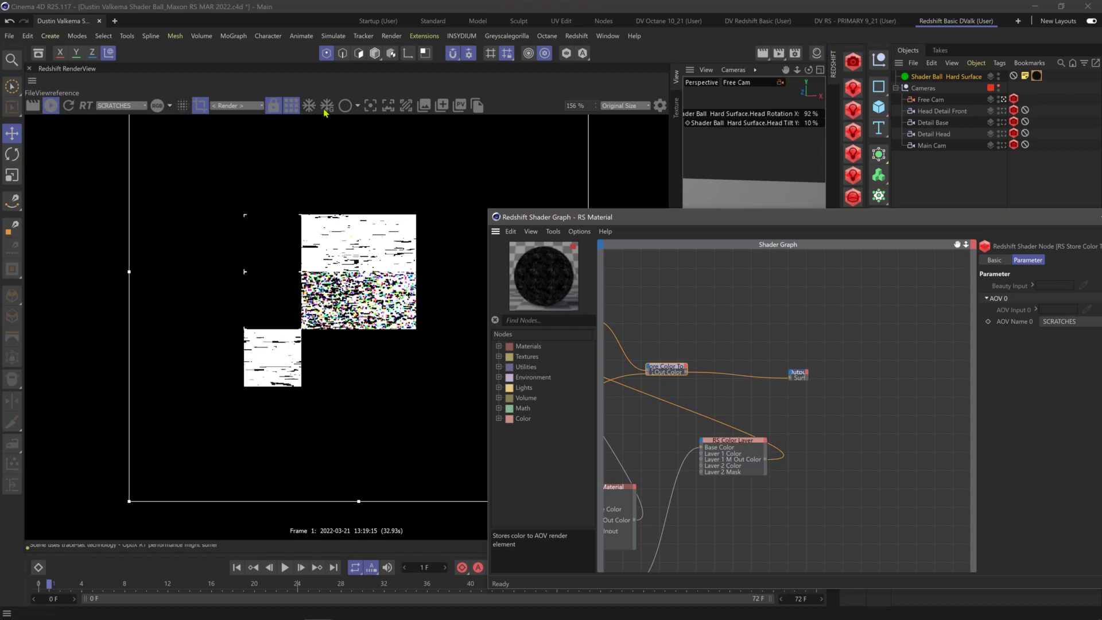
Step: Turn off bucket rendering and the render region, and move the shader graph aside to uncover the render
click(290, 108)
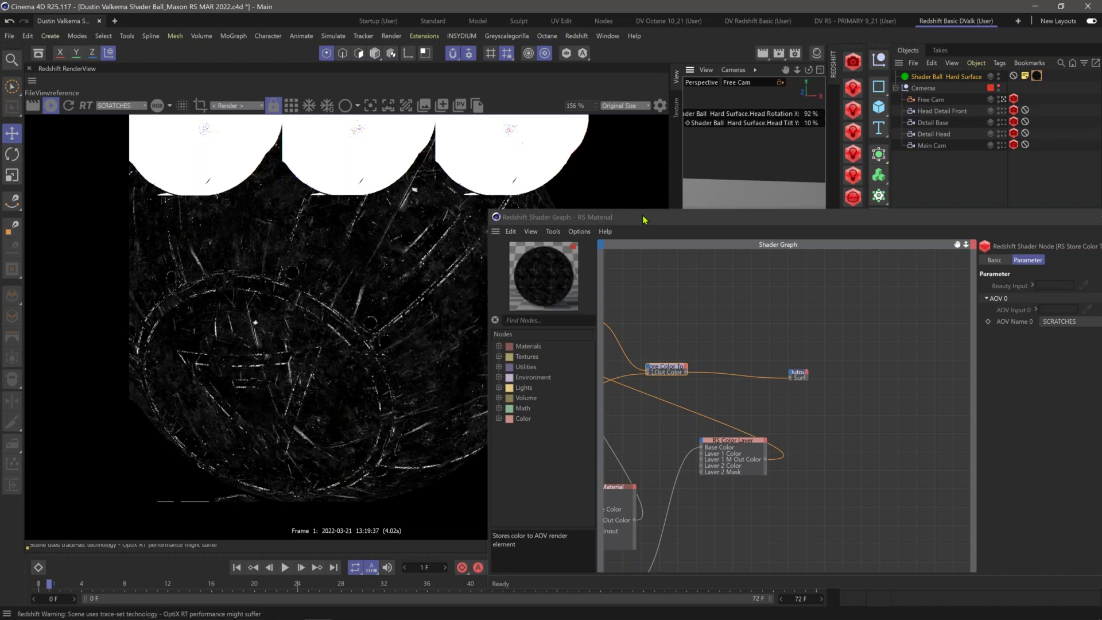
click(642, 219)
drag(741, 275, 796, 323)
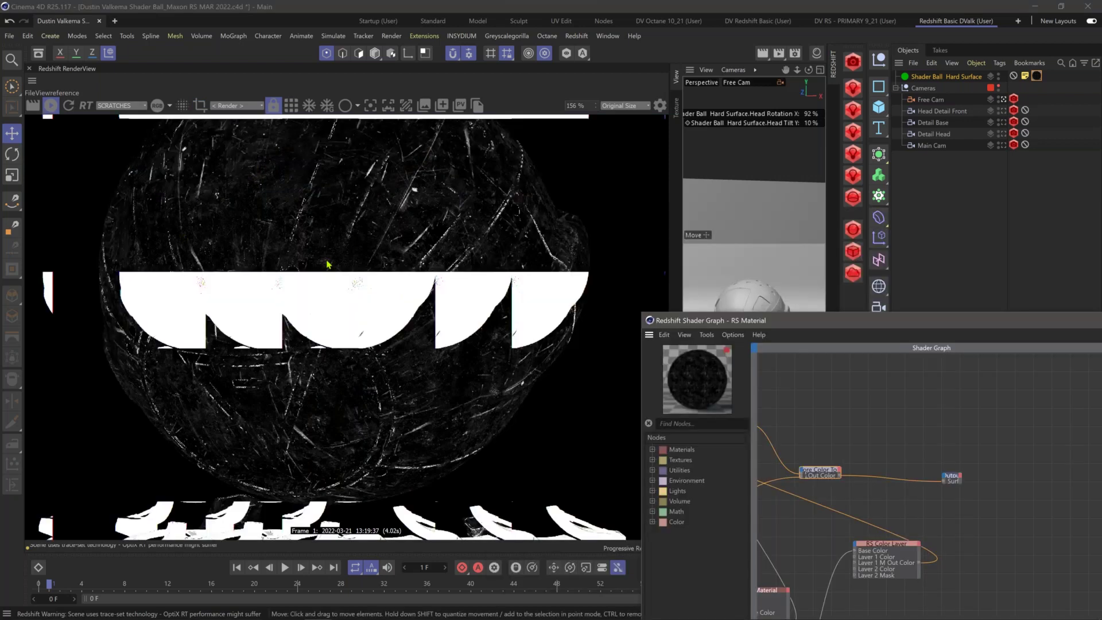
Step: Save the project and refresh the render to view the whole shader ball in the SCRATCHES pass
click(172, 84)
key(ctrl+s)
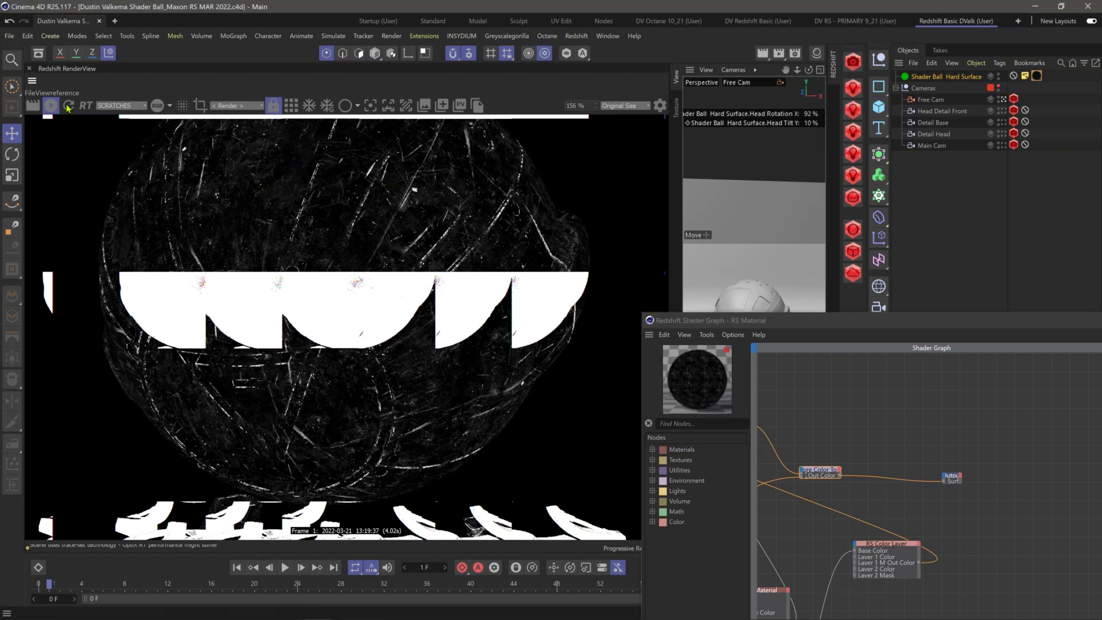
click(68, 105)
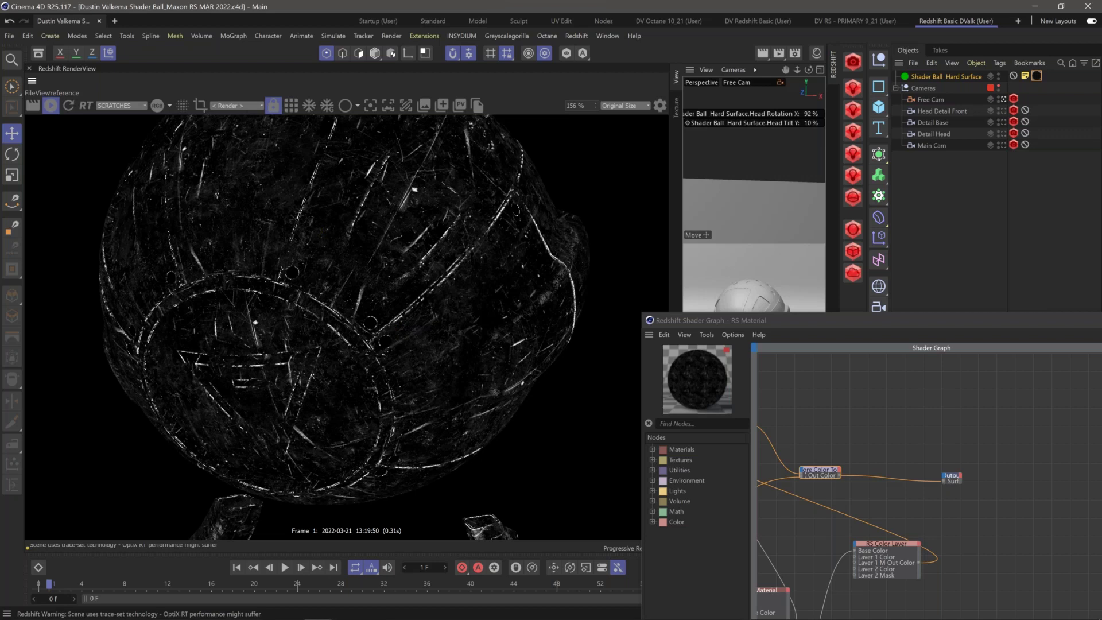
scroll(210, 225, down, 1)
scroll(210, 225, down, 5)
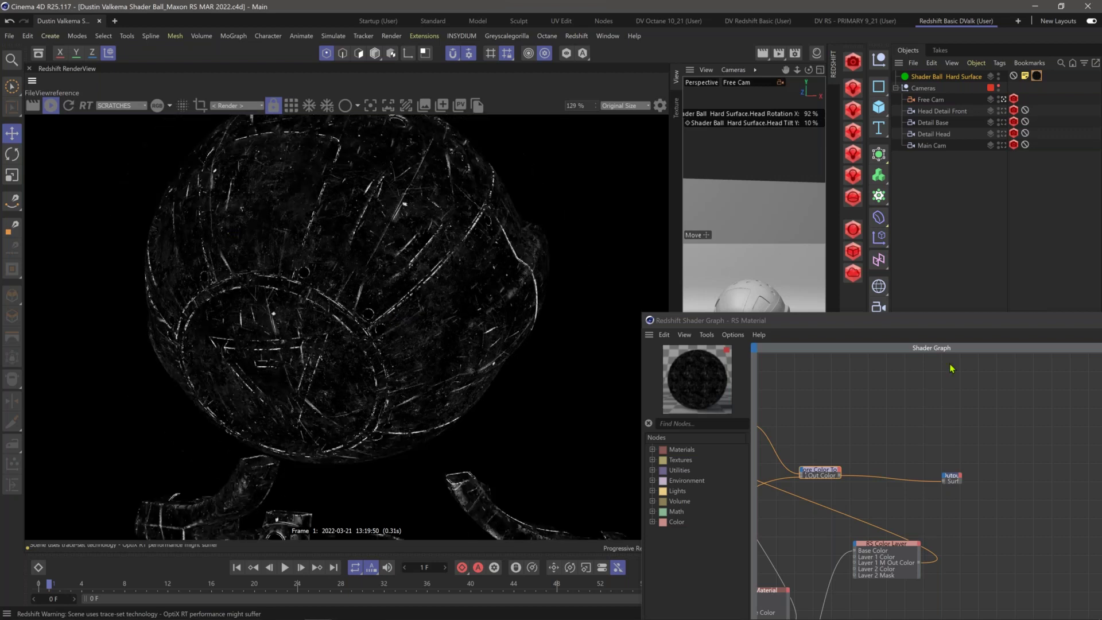
Step: Examine how the Material Blender and scratch mask feed the Store Color To AOV node and Output in the full node network
drag(923, 326, 689, 249)
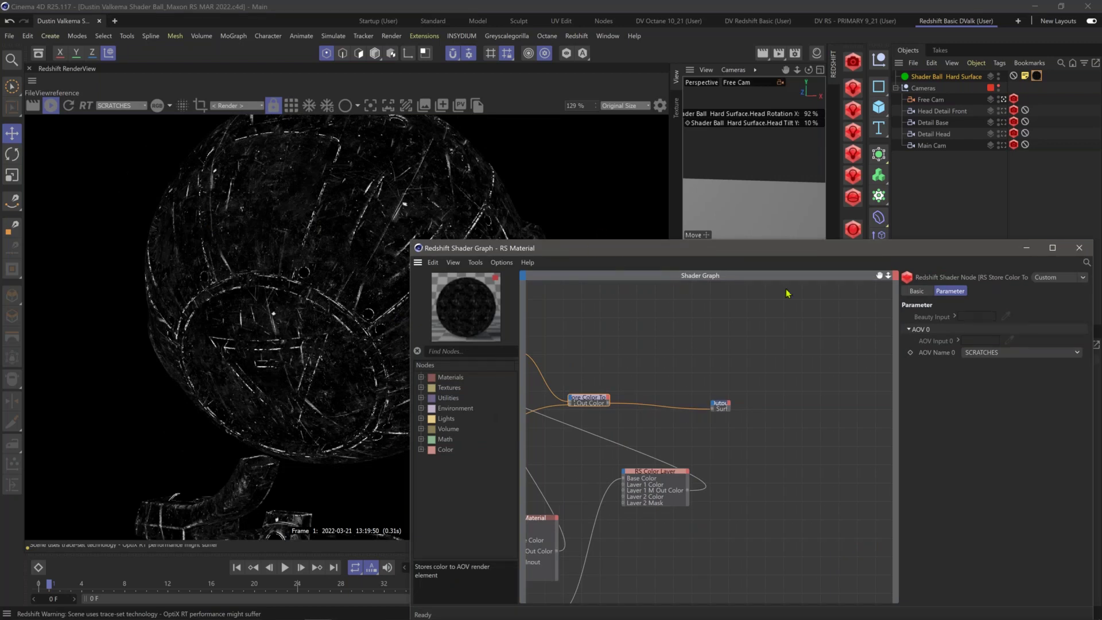
double_click(707, 443)
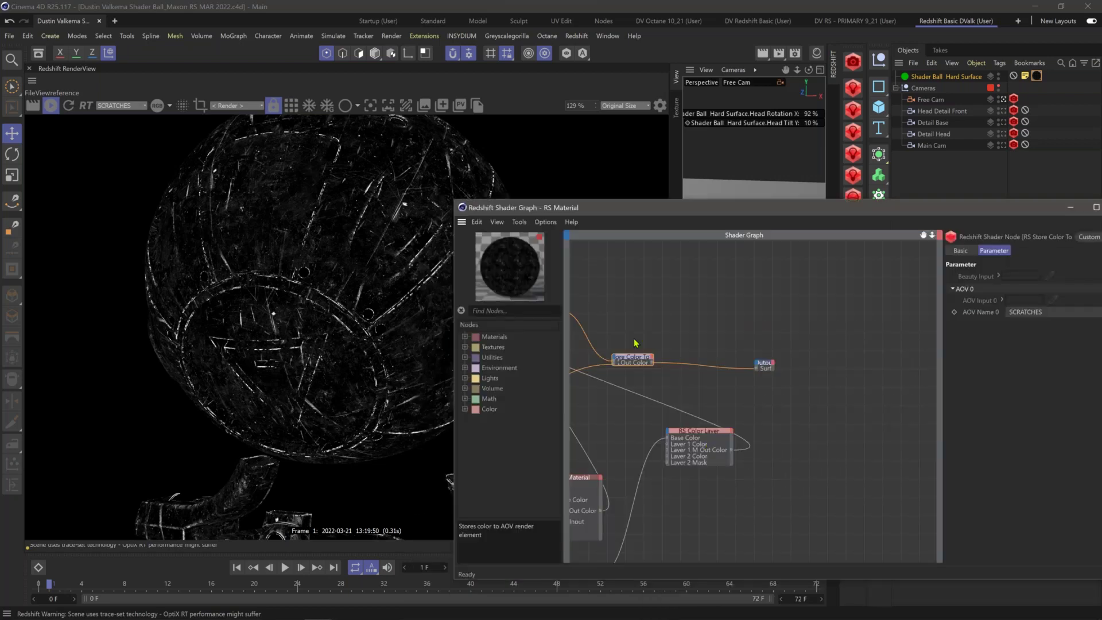
scroll(631, 321, up, 3)
middle_drag(626, 303, 746, 337)
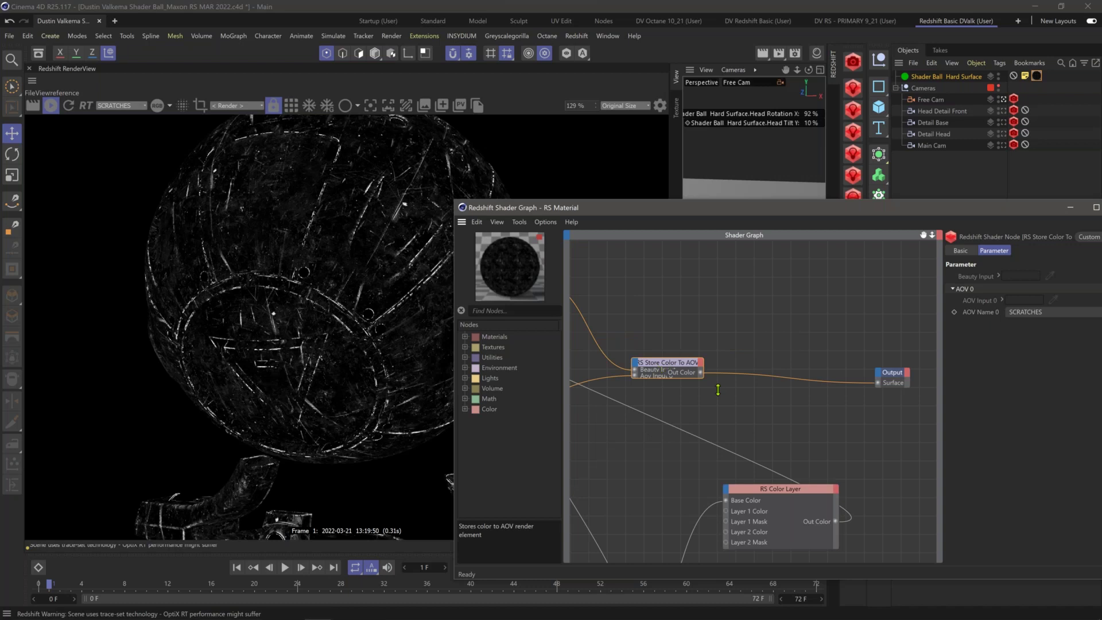
scroll(581, 304, down, 2)
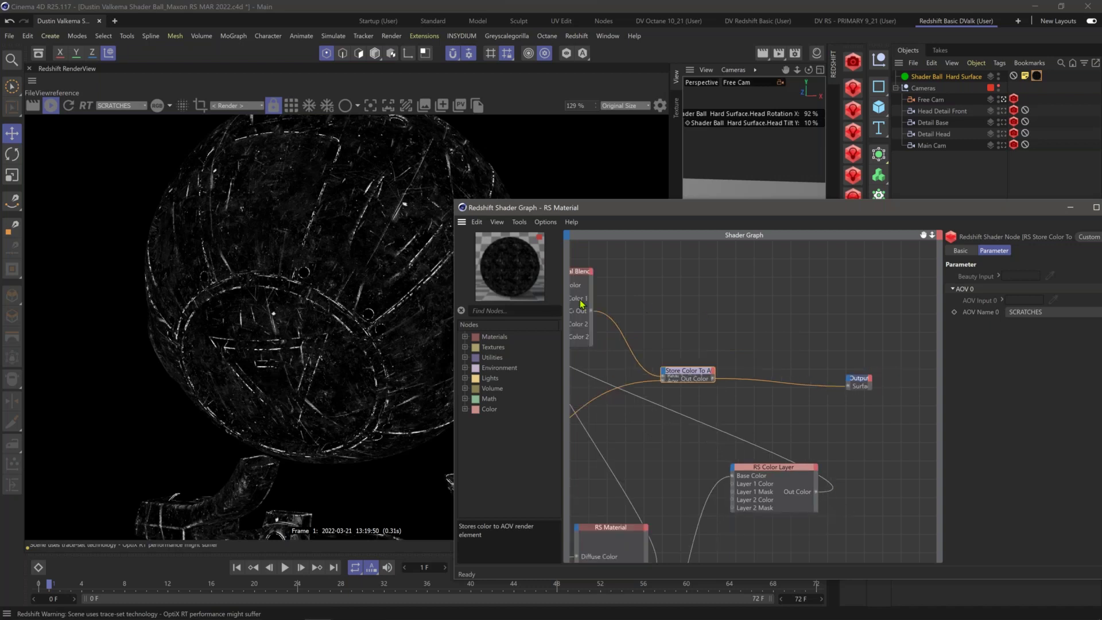
scroll(580, 303, down, 1)
drag(584, 286, 596, 285)
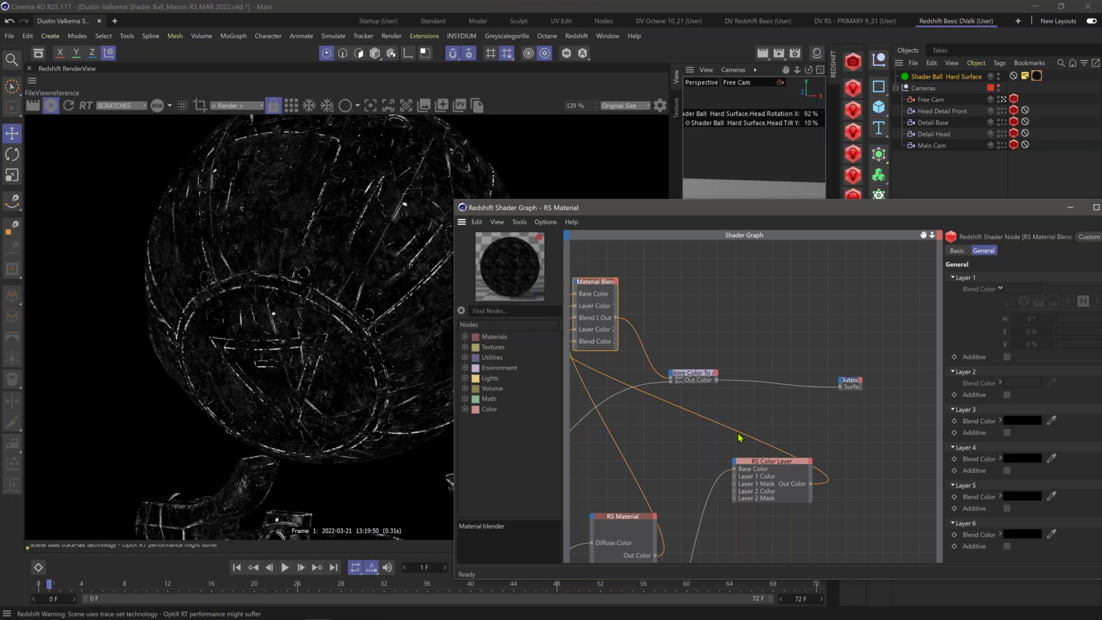
middle_drag(738, 437, 759, 300)
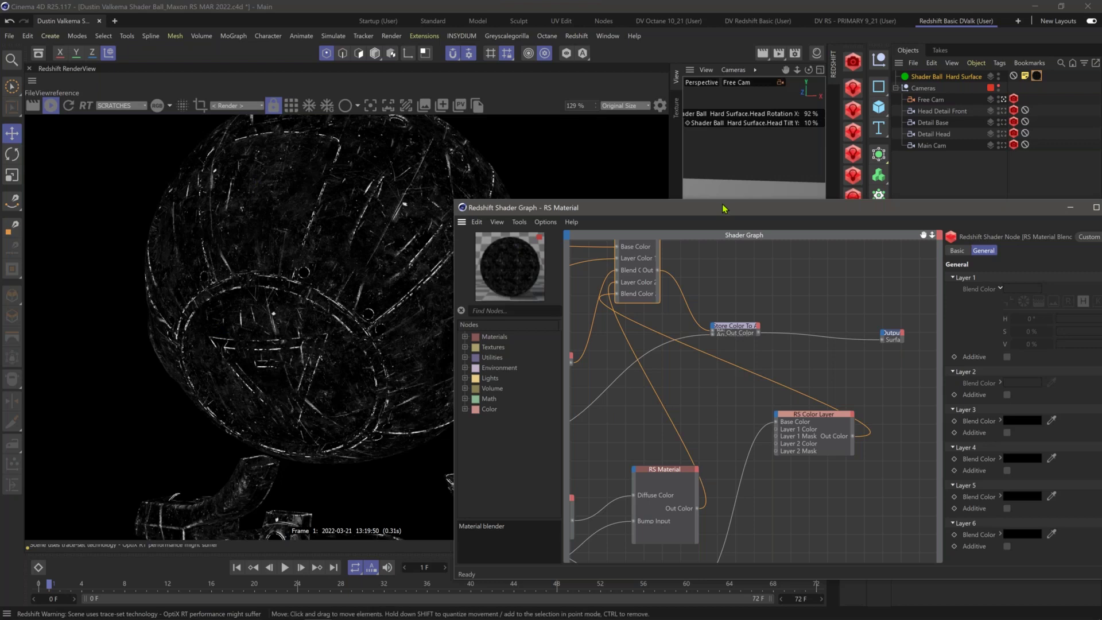
drag(723, 207, 620, 216)
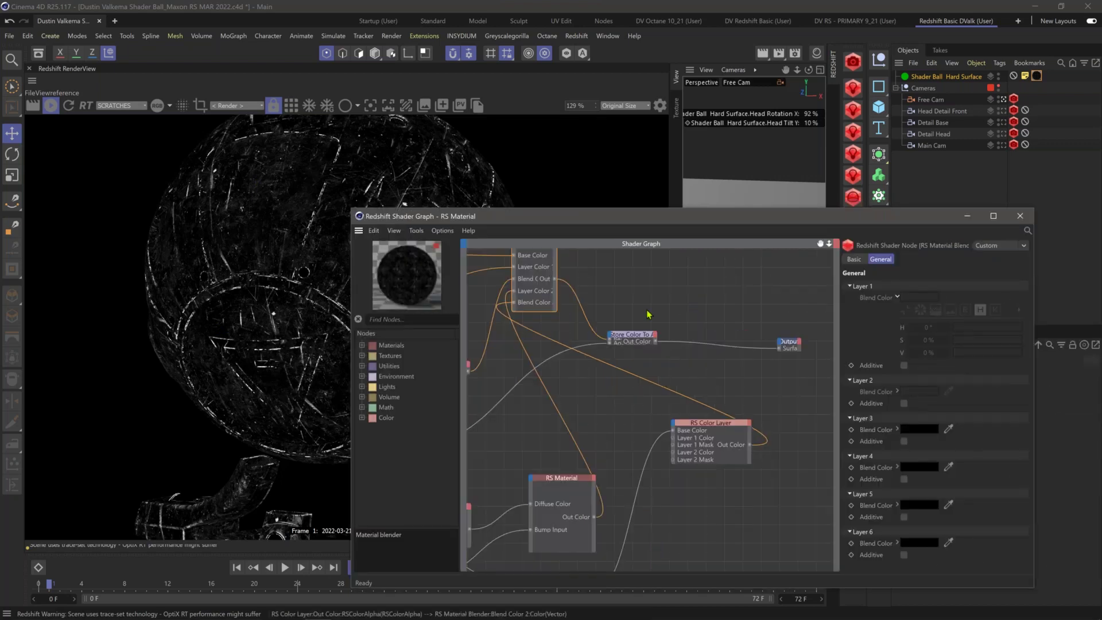
scroll(647, 314, down, 5)
middle_drag(689, 337, 770, 328)
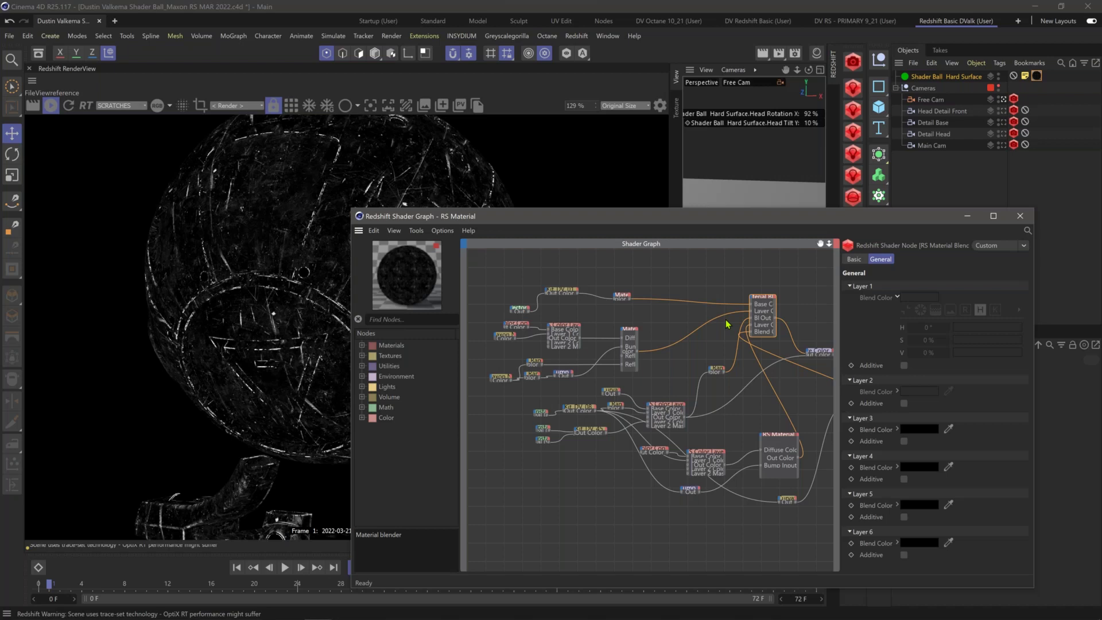
click(678, 38)
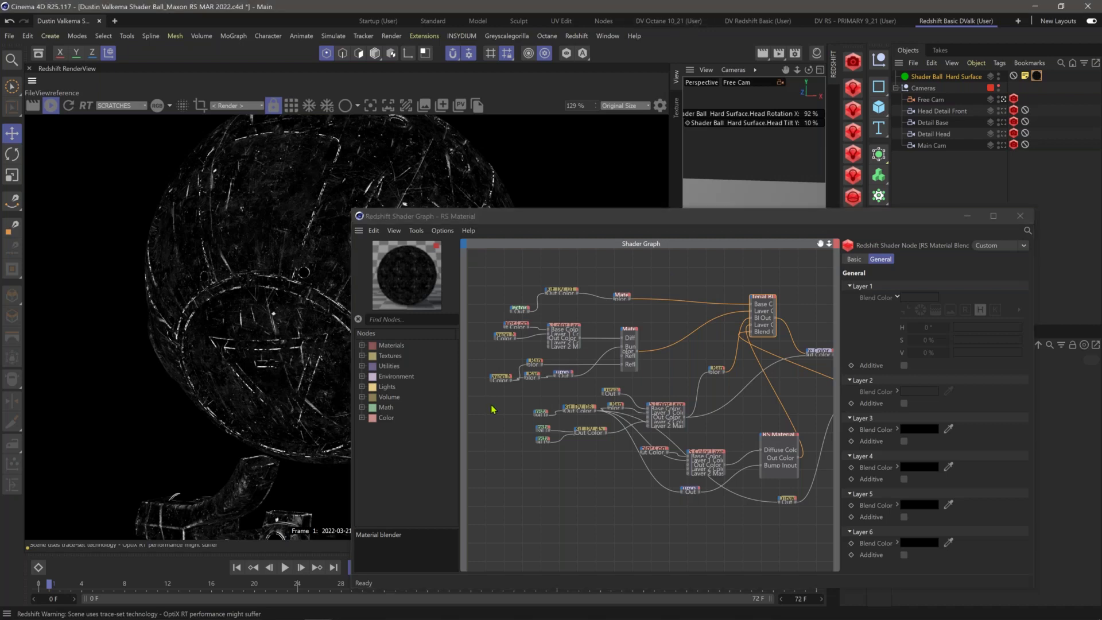
drag(731, 222, 758, 223)
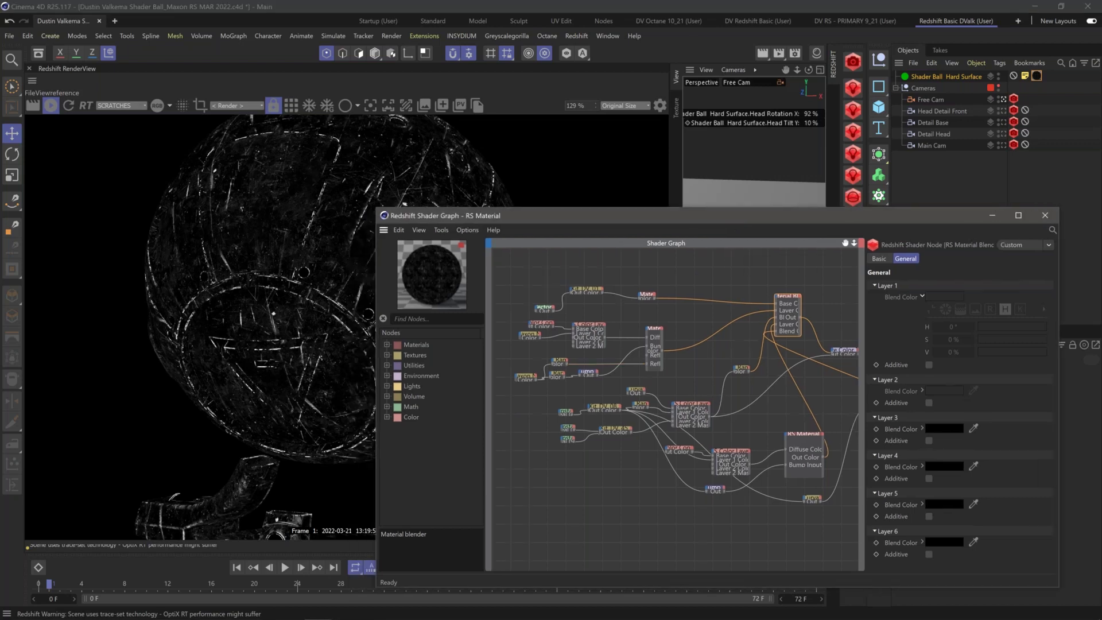
mouse_move(294, 613)
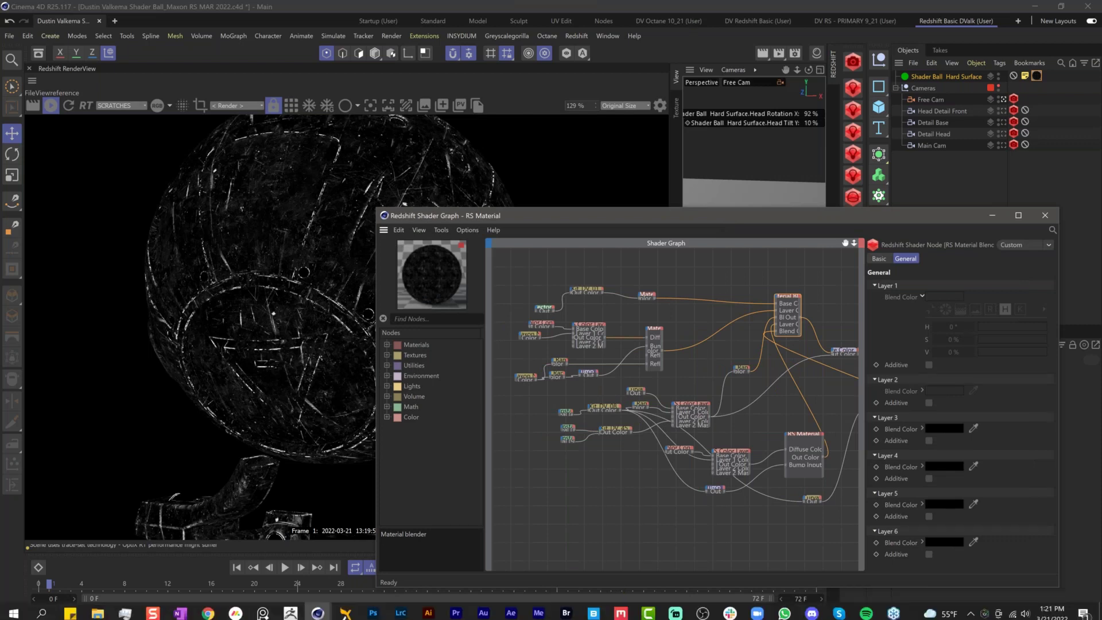
mouse_move(320, 609)
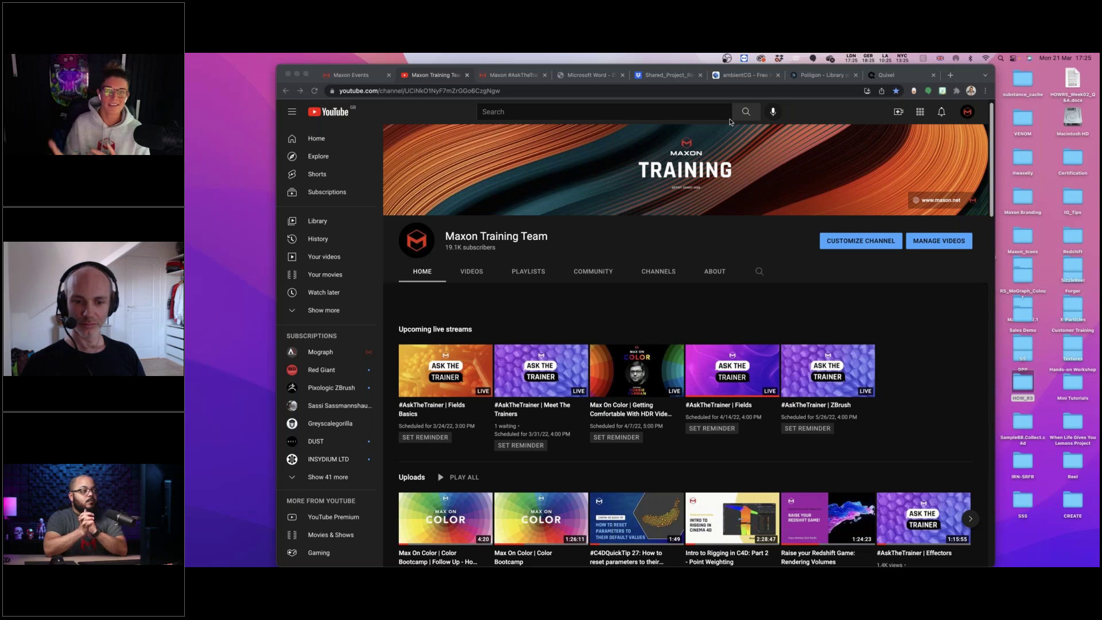
Step: Look over the texture library sites Poliigon, Quixel and ambientCG in the Chrome browser
click(822, 78)
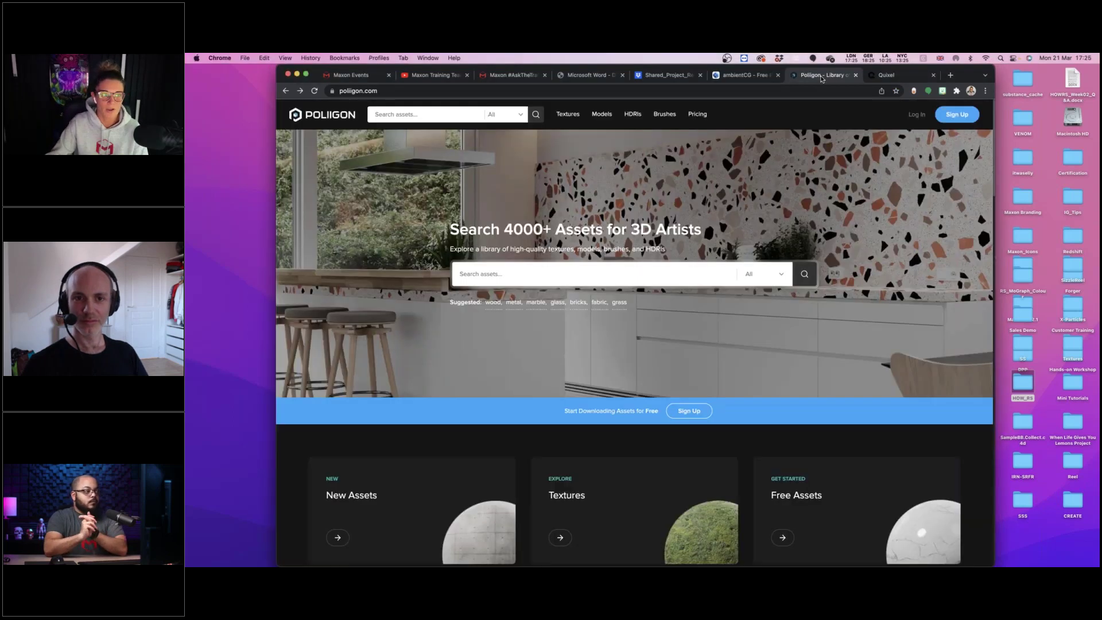
click(895, 78)
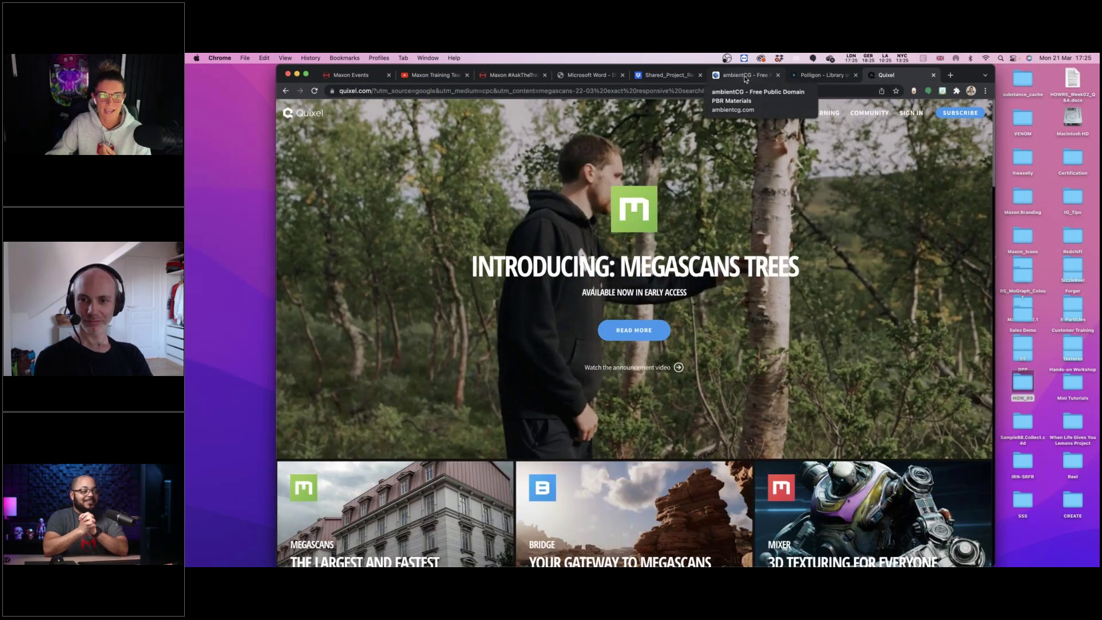
click(745, 80)
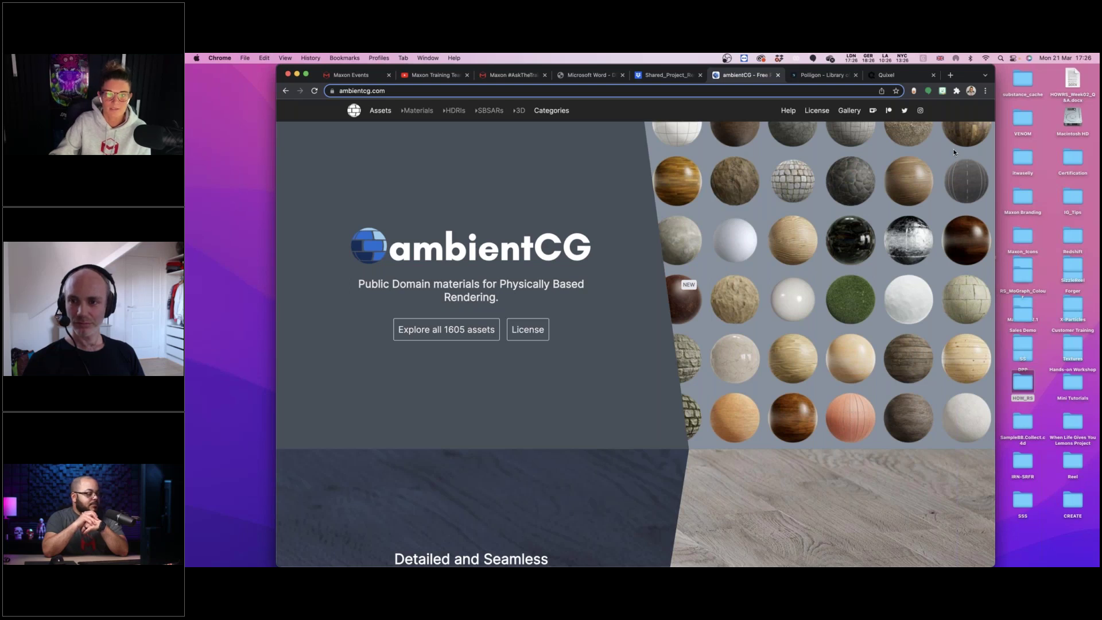
Step: Search the web for cgbookcase in a new browser tab, open its site and browse its PBR textures
click(949, 76)
text(cgbookcase)
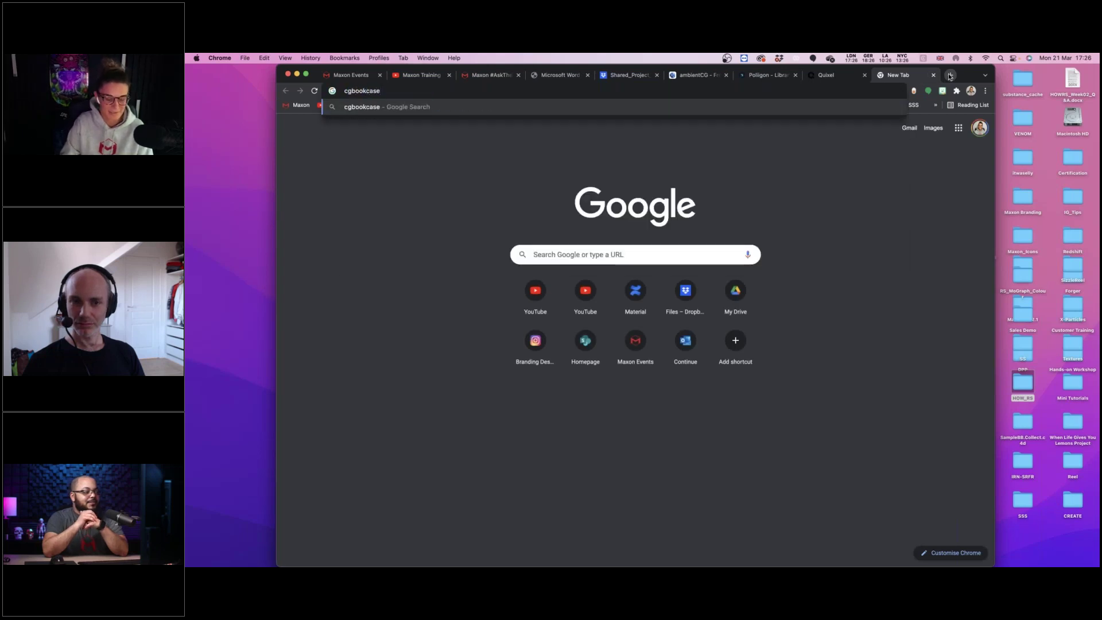
key(Return)
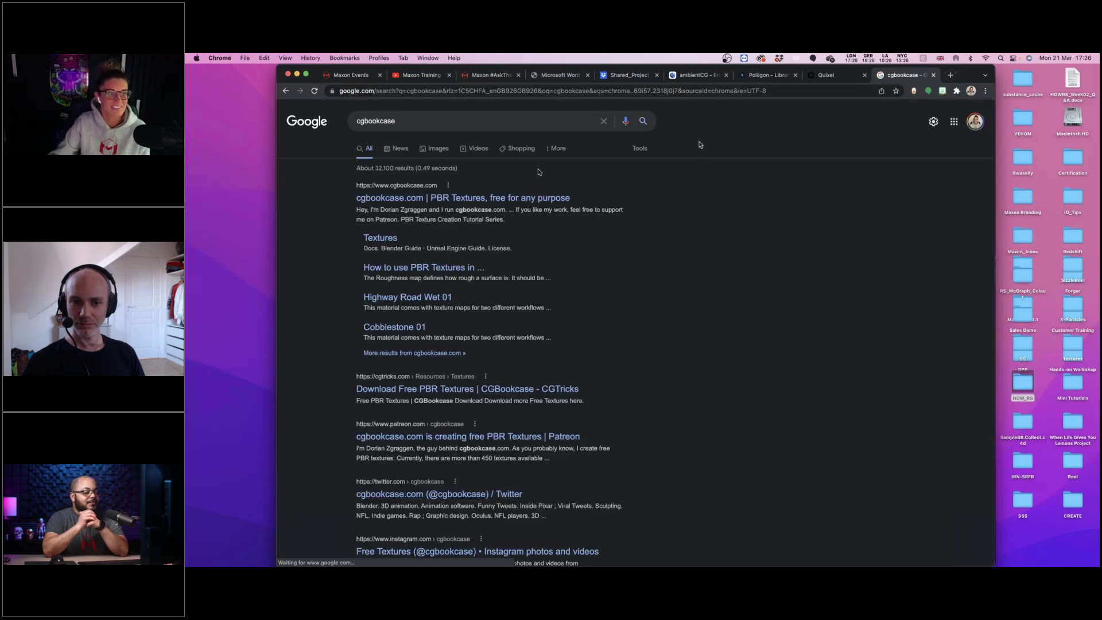
click(474, 198)
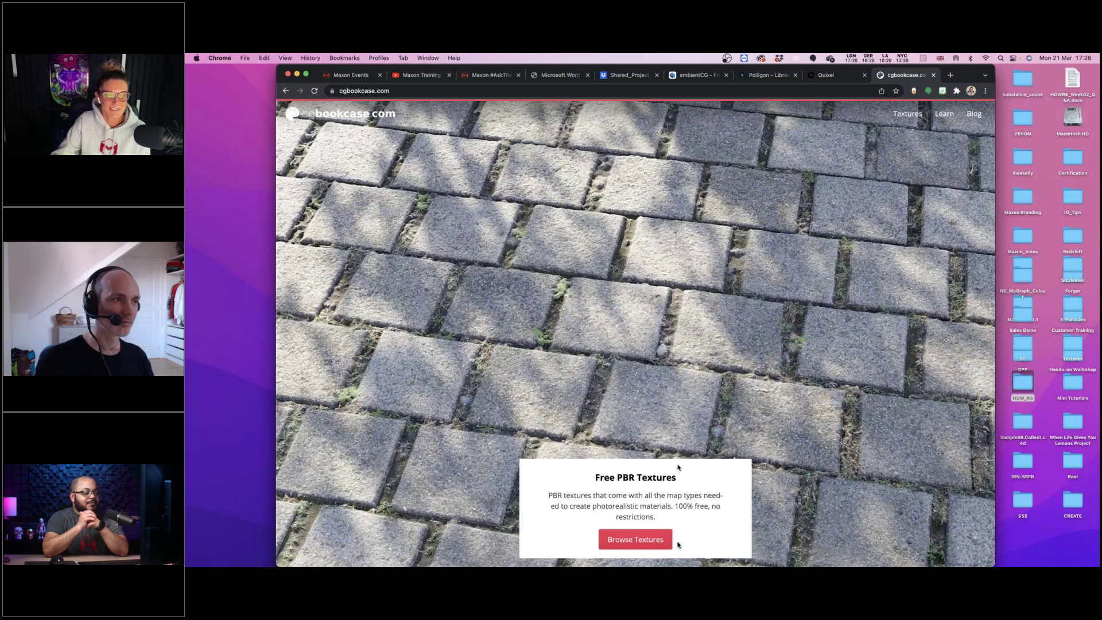
click(655, 537)
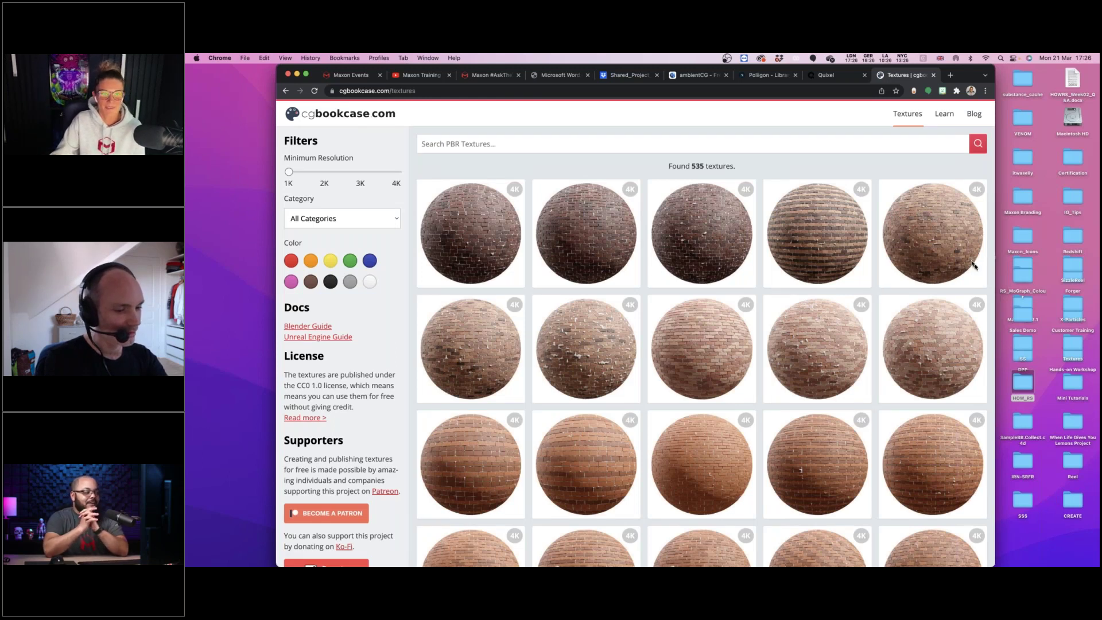
mouse_move(836, 564)
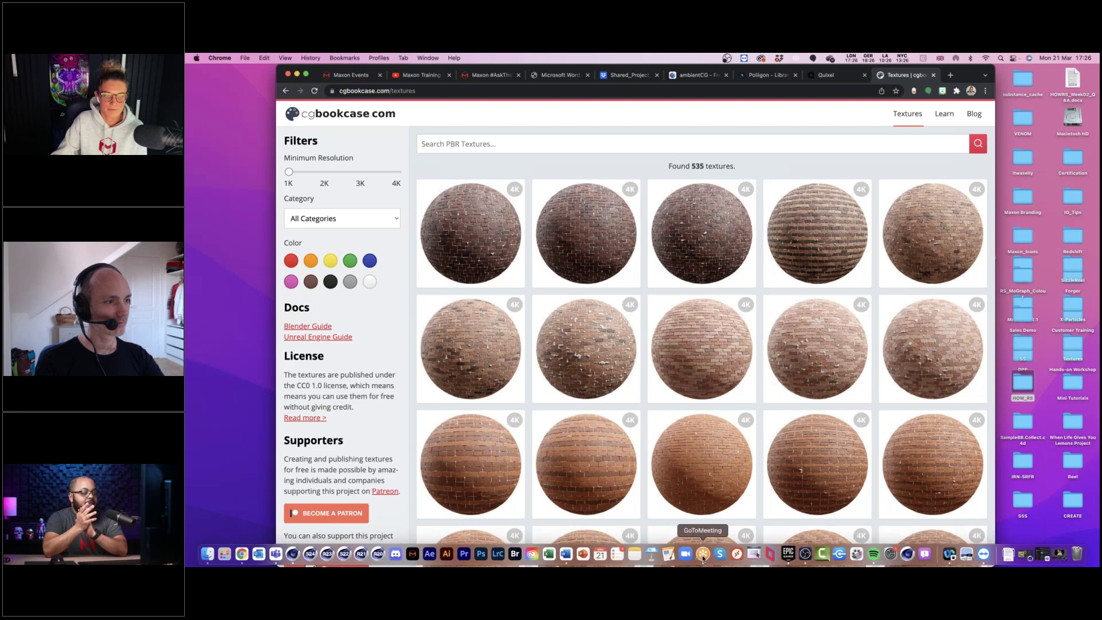
click(702, 554)
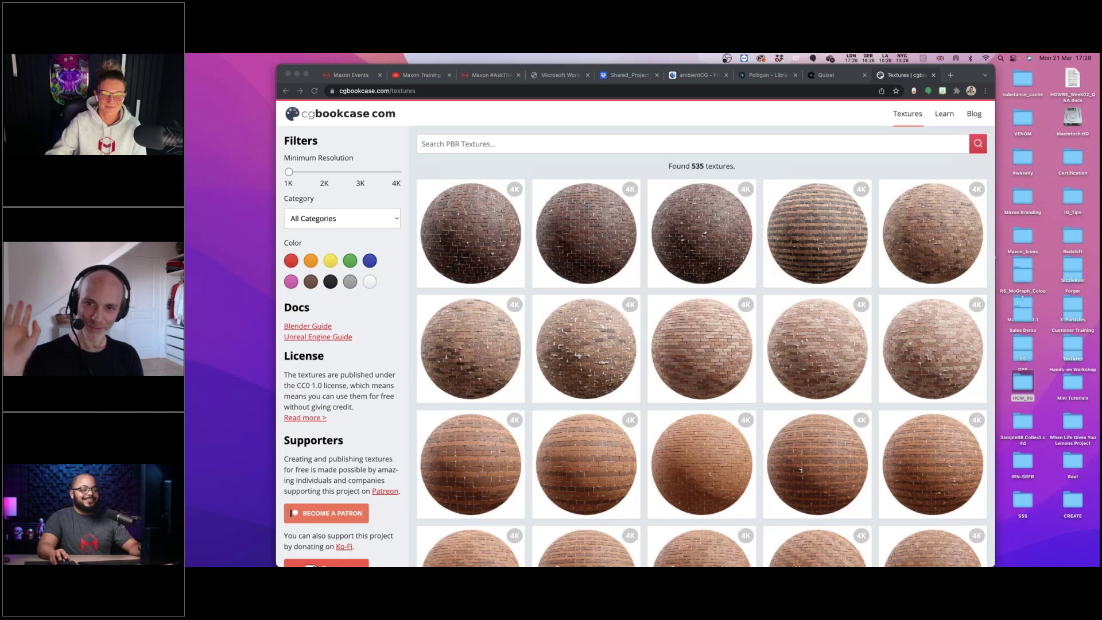
mouse_move(705, 554)
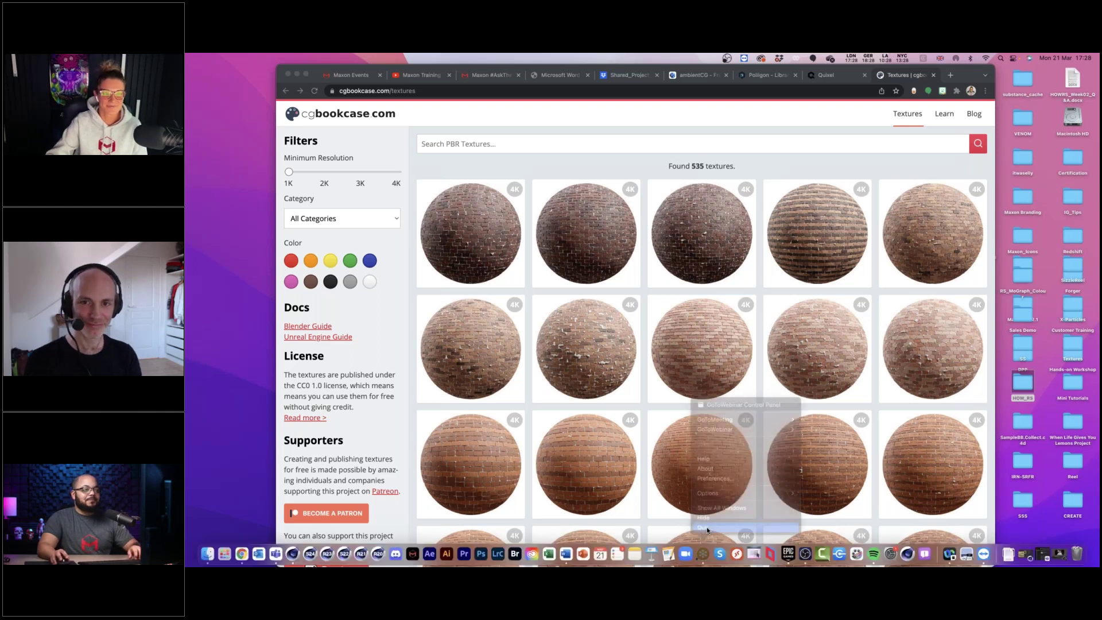